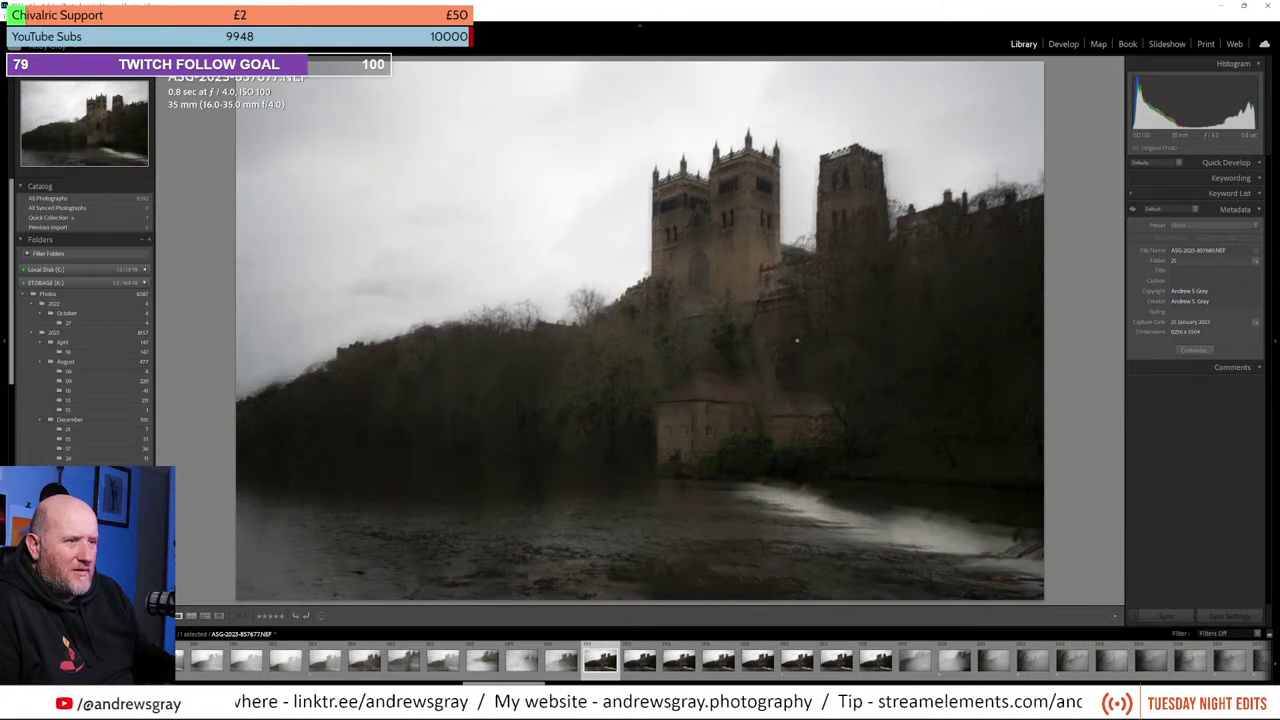
# Step: Compare the neighbouring cathedral and weir frames in the Library loupe
pyautogui.press('Left')
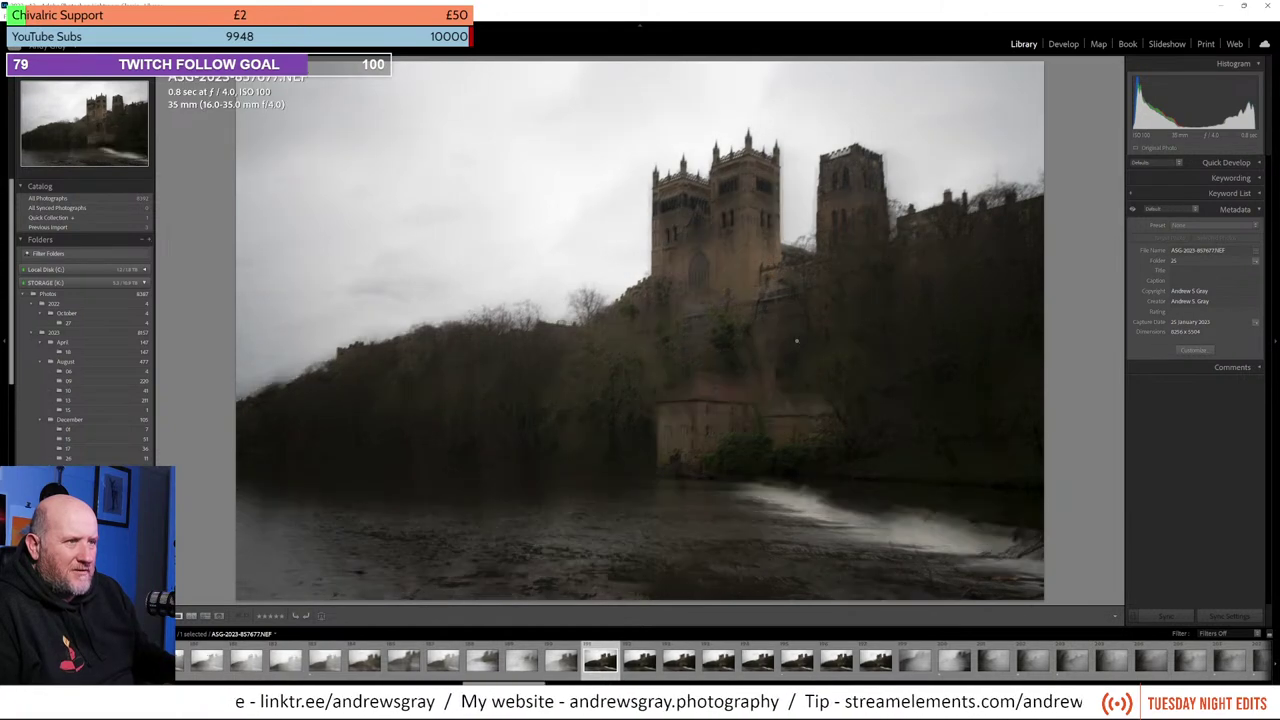
pyautogui.press('Right')
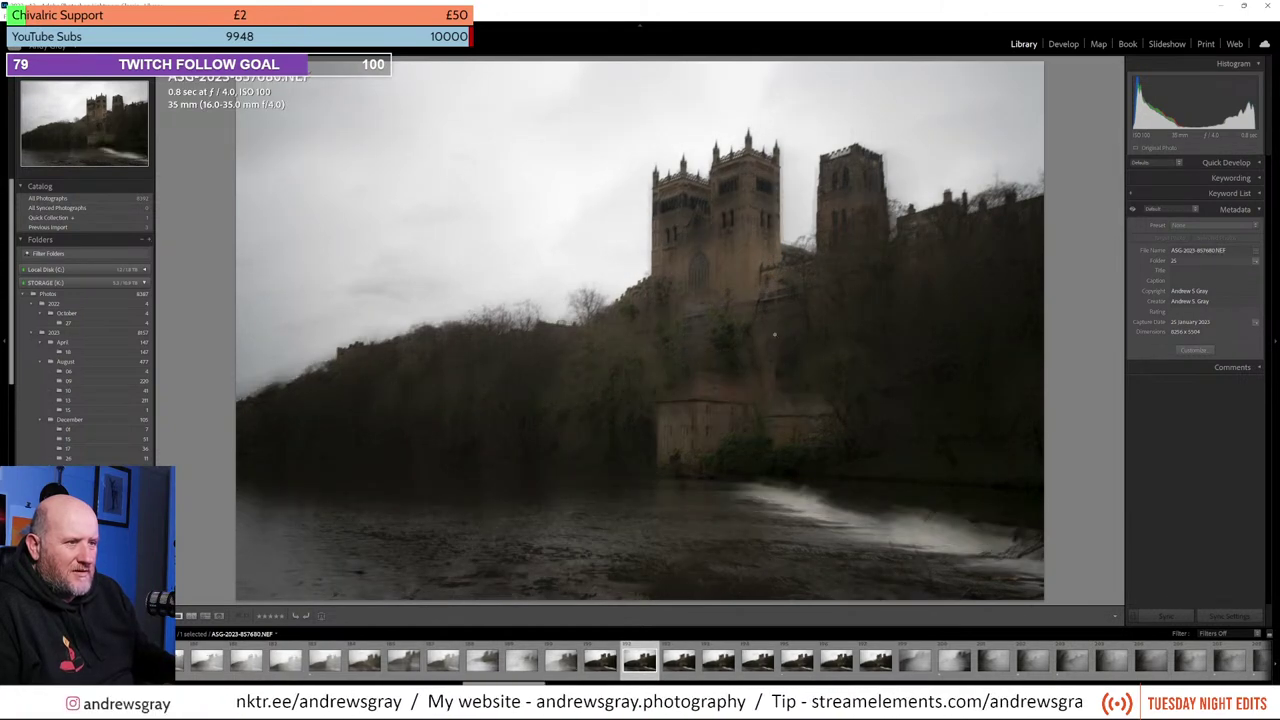
pyautogui.press('Right')
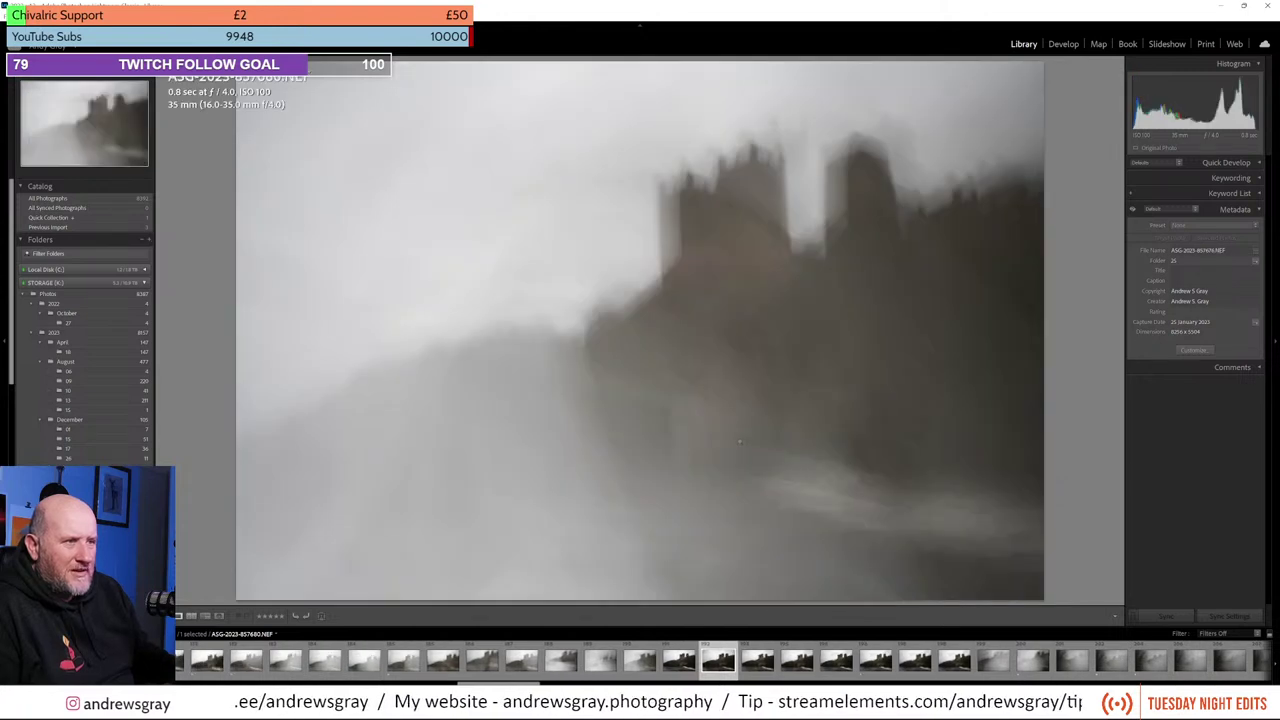
pyautogui.press('Left')
pyautogui.press('Left')
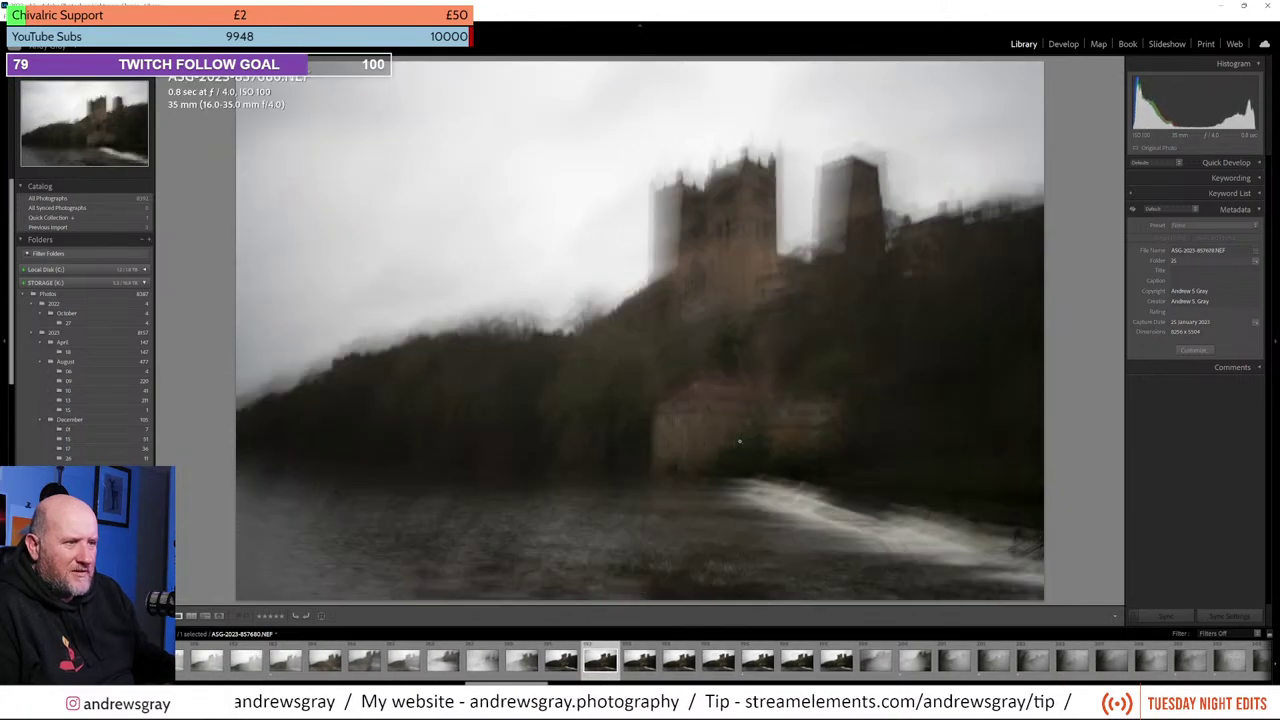
pyautogui.press('Right')
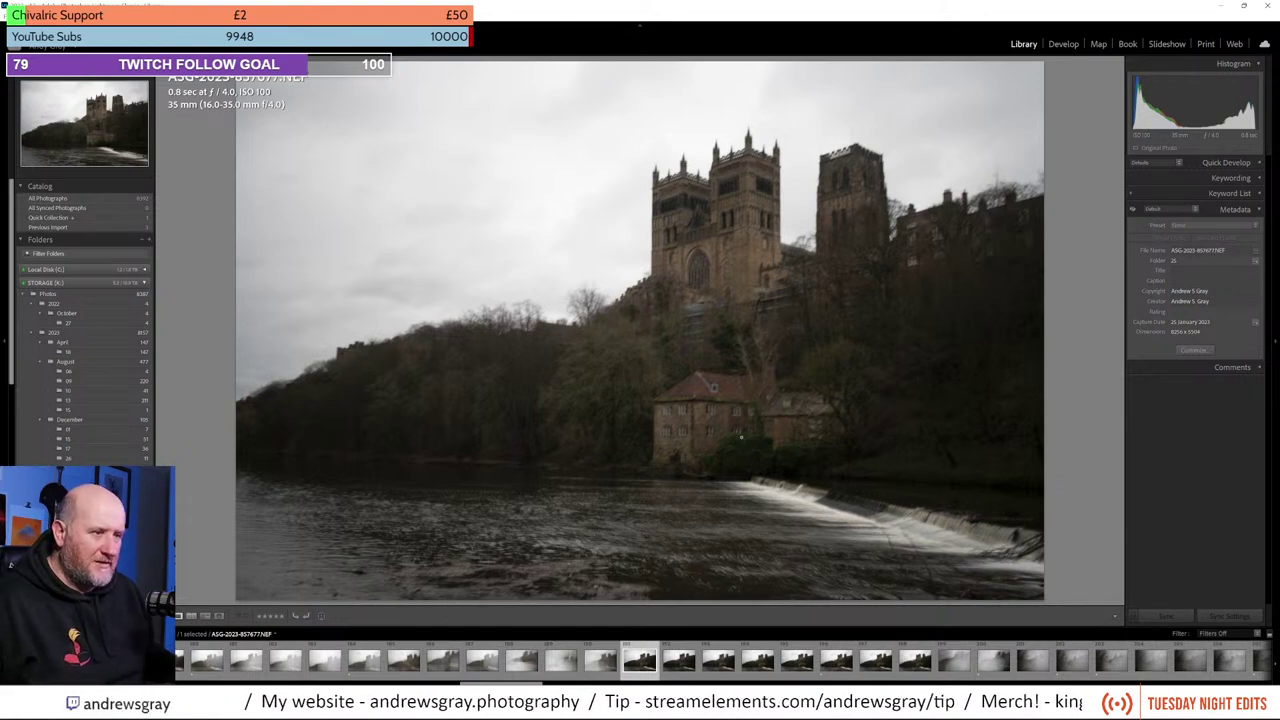
# Step: Move to the motion-blurred cathedral frames and scroll the filmstrip onward
pyautogui.press('Left')
pyautogui.press('Left')
pyautogui.press('Left')
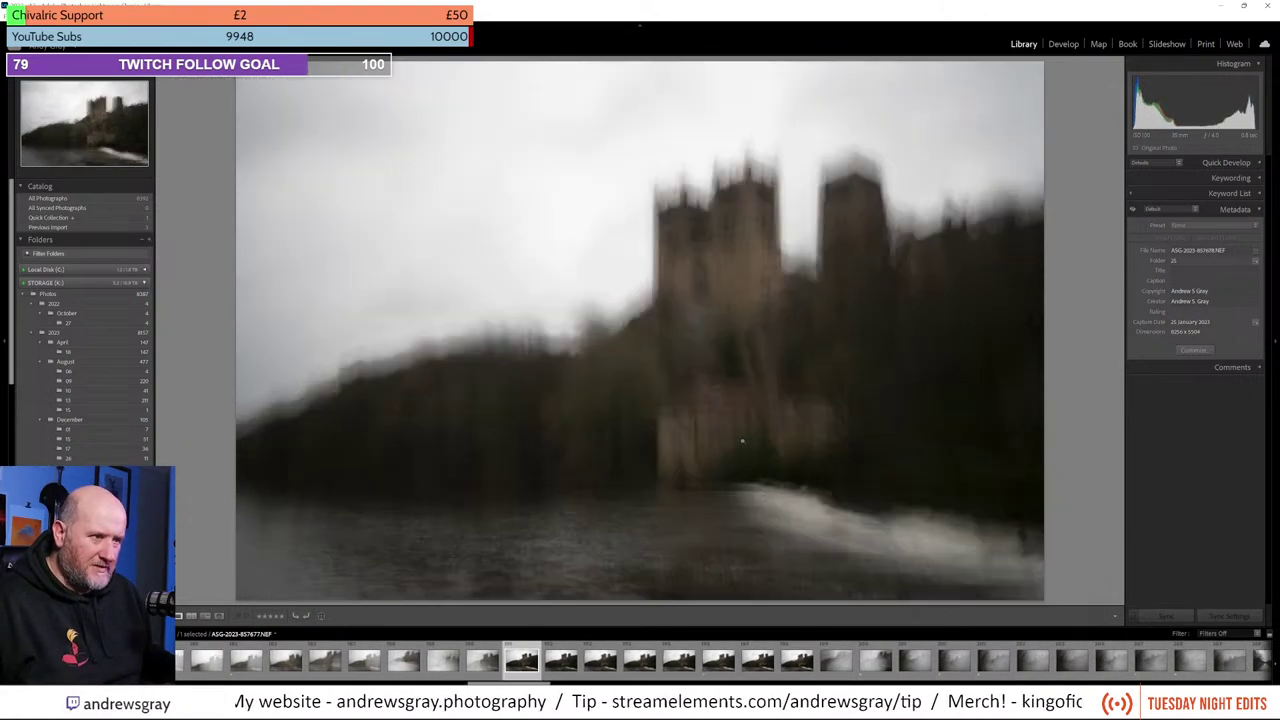
pyautogui.press('Left')
pyautogui.press('Left')
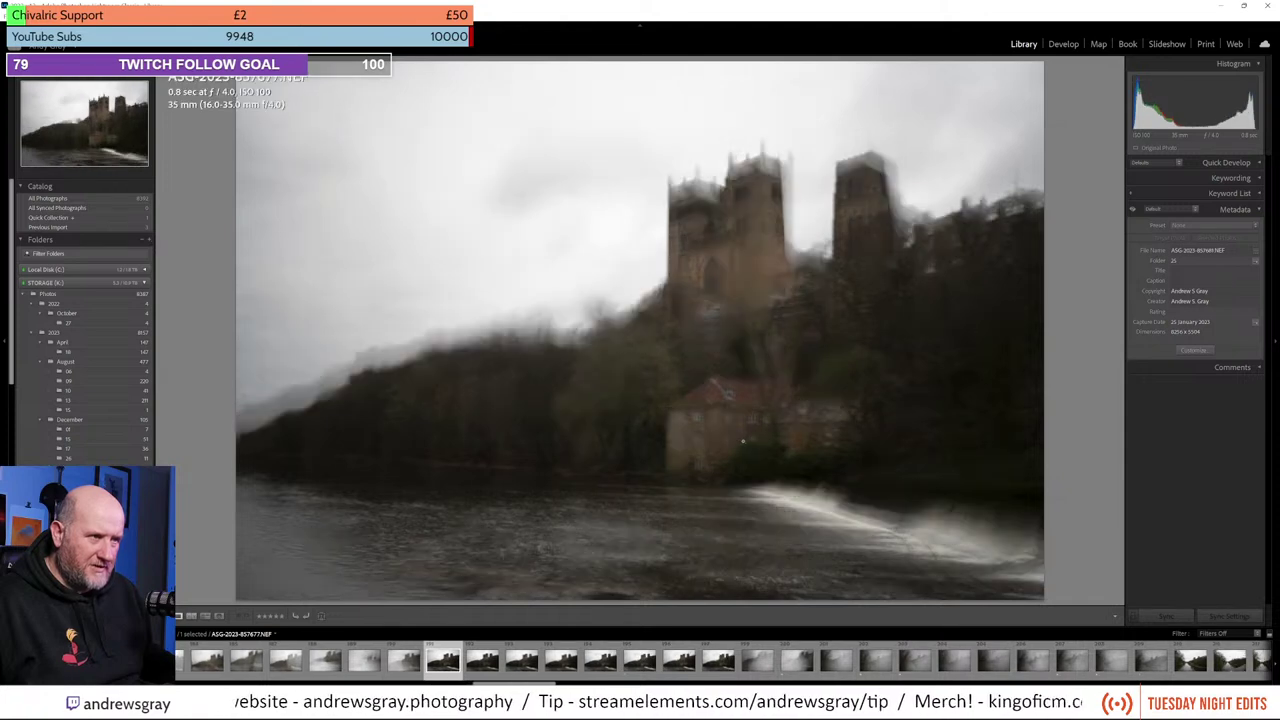
pyautogui.press('Right')
pyautogui.press('Right')
pyautogui.press('Right')
pyautogui.press('Right')
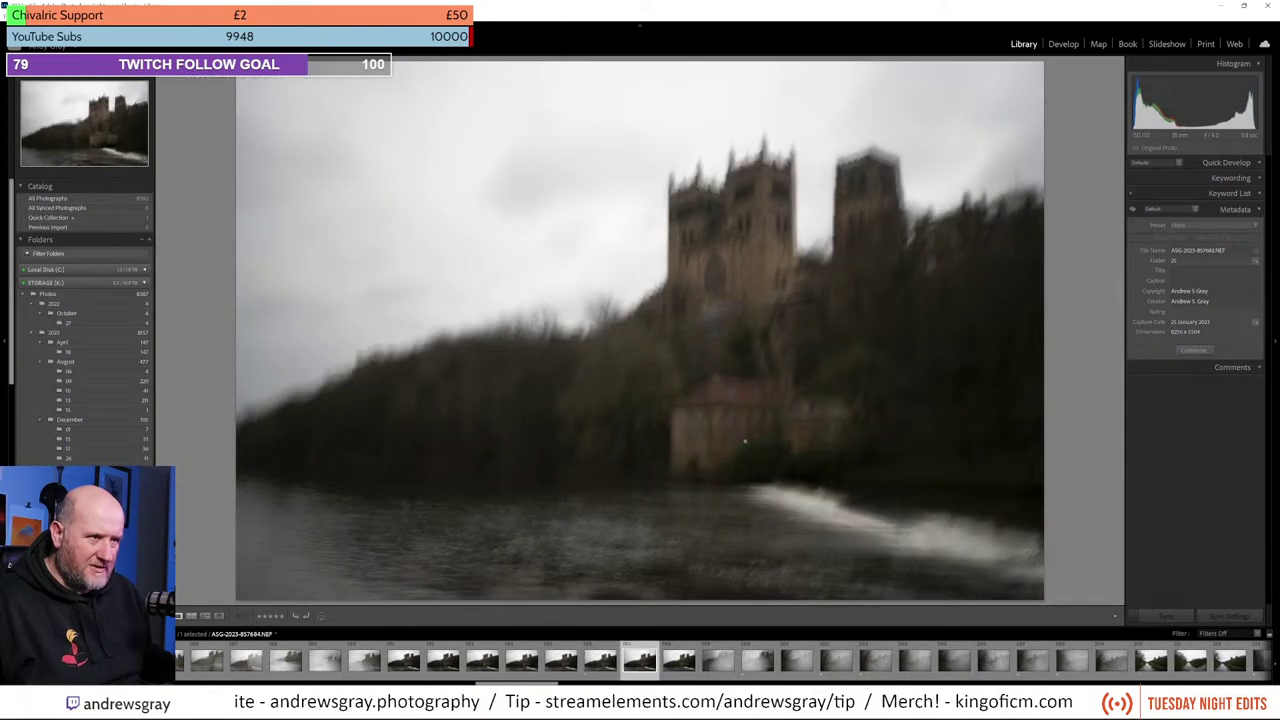
pyautogui.press('Right')
pyautogui.press('Left')
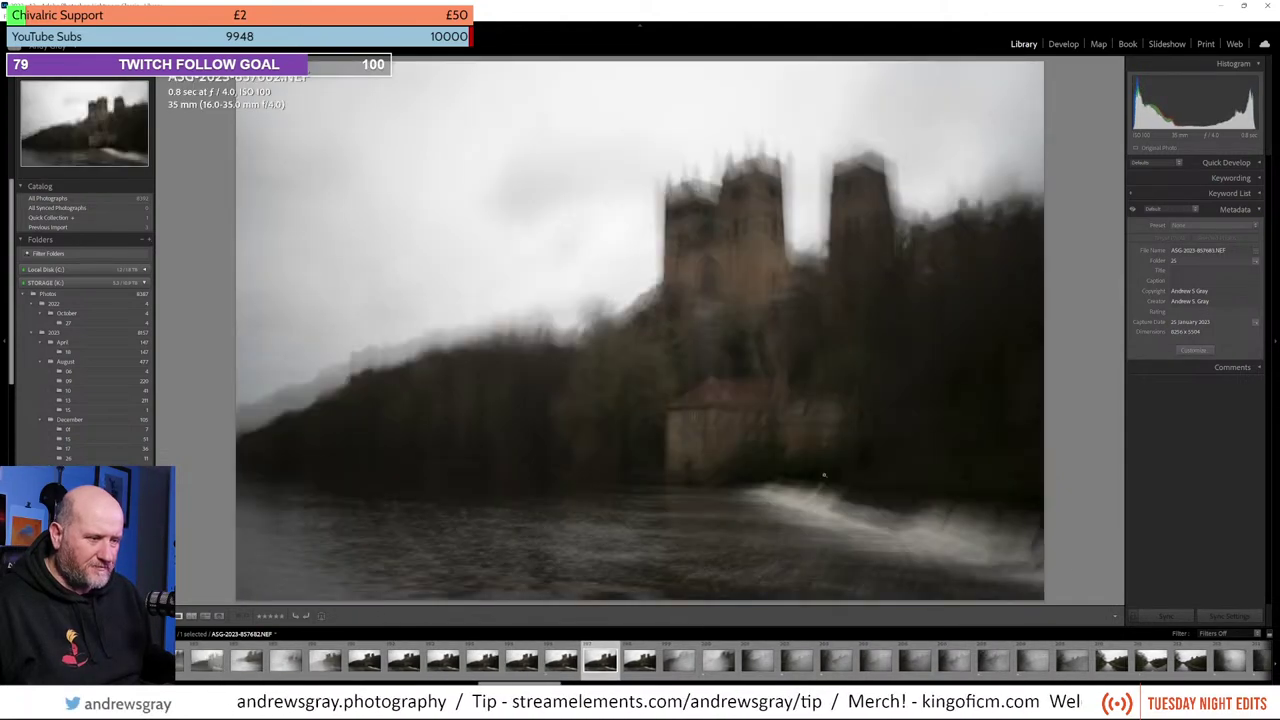
pyautogui.press('Right')
pyautogui.scroll(-5, 890, 658)
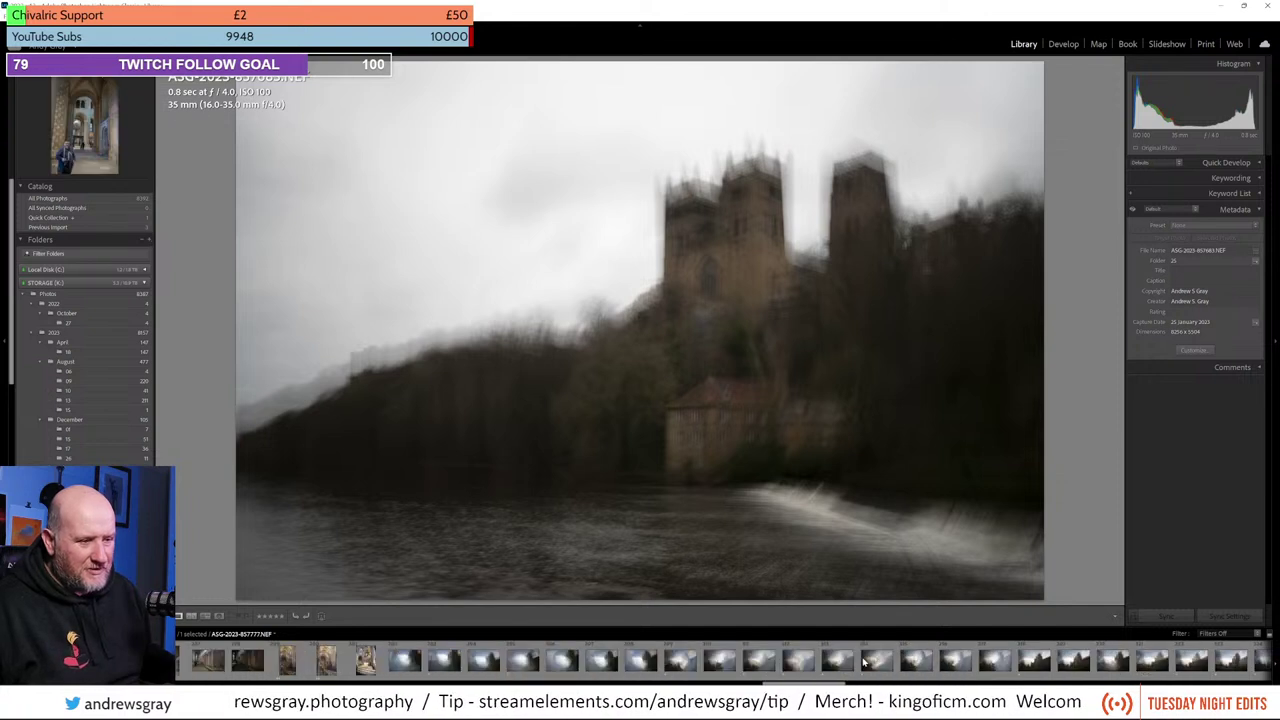
pyautogui.scroll(-5, 760, 660)
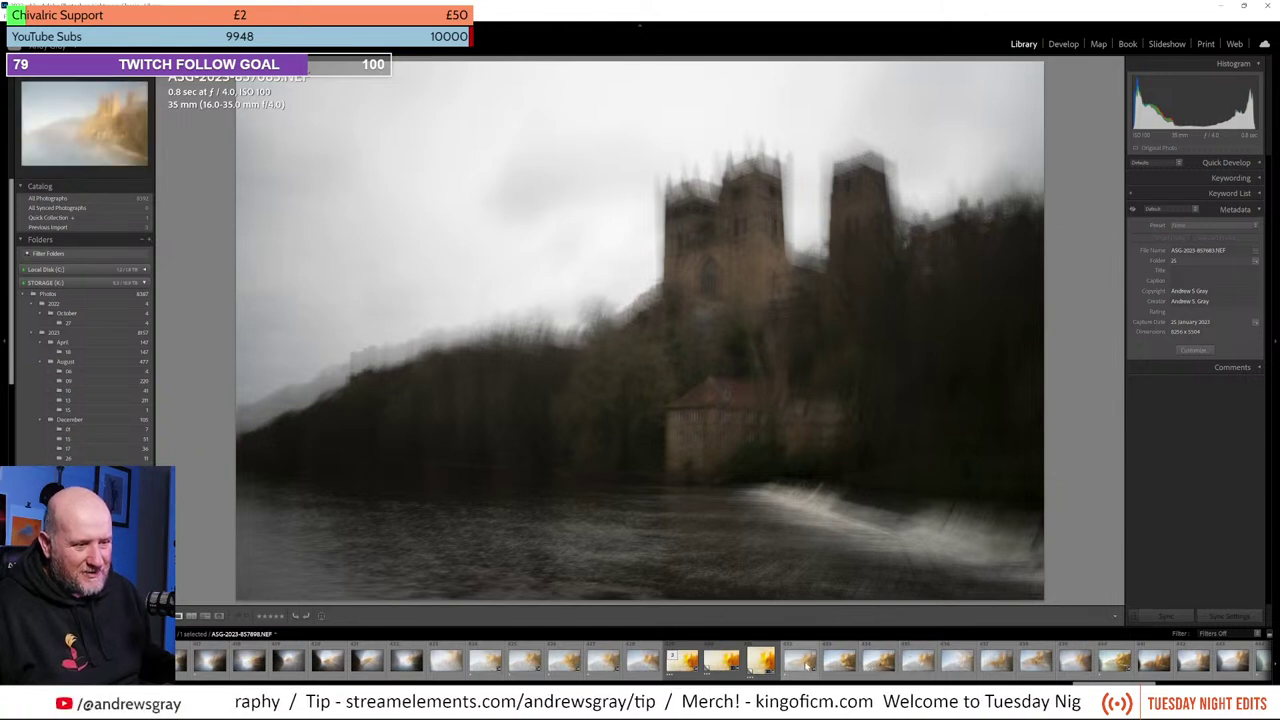
# Step: Open the golden sunlit frames, step through them, and select seven of them
pyautogui.click(760, 660)
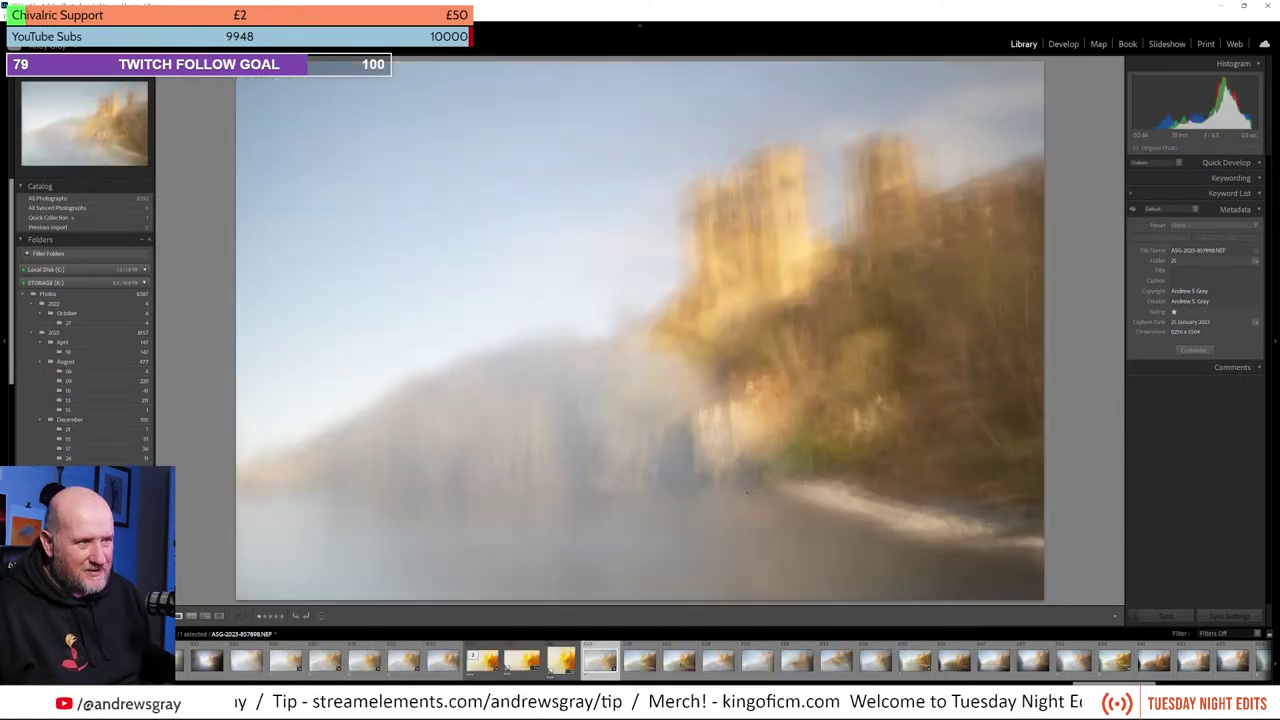
pyautogui.scroll(-3, 760, 660)
pyautogui.press('Right')
pyautogui.press('Right')
pyautogui.press('Right')
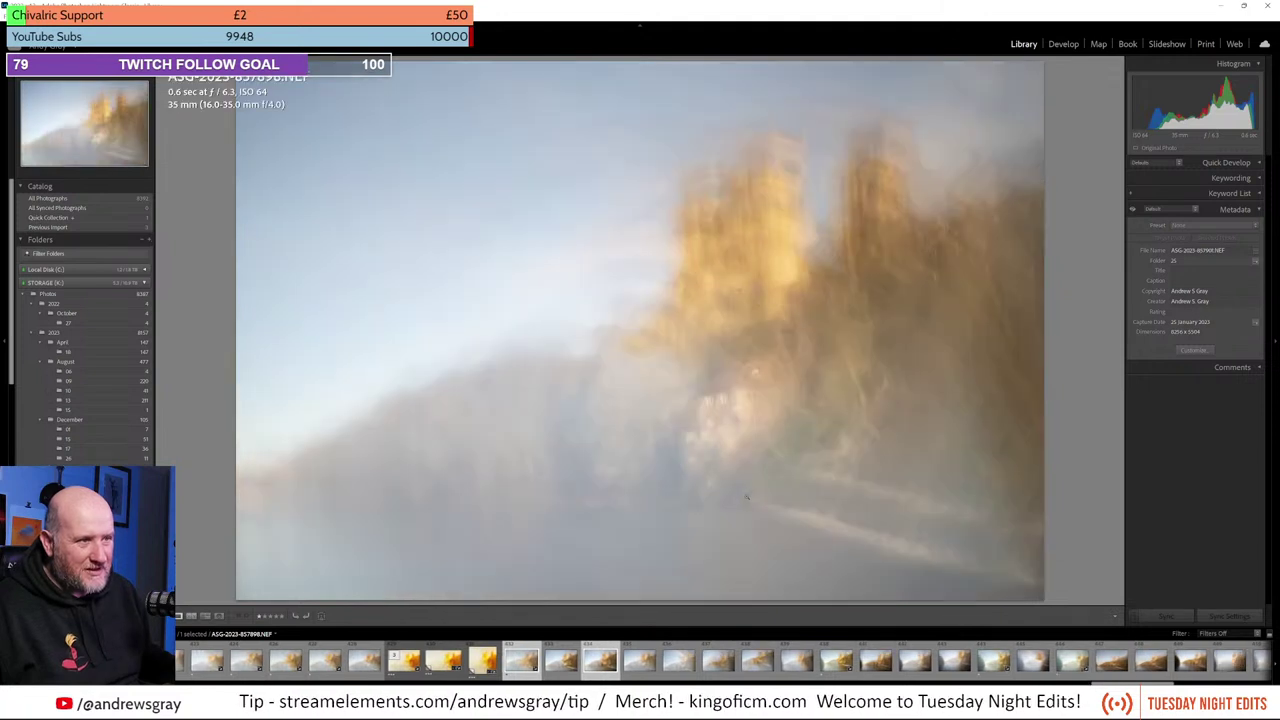
pyautogui.press('Right')
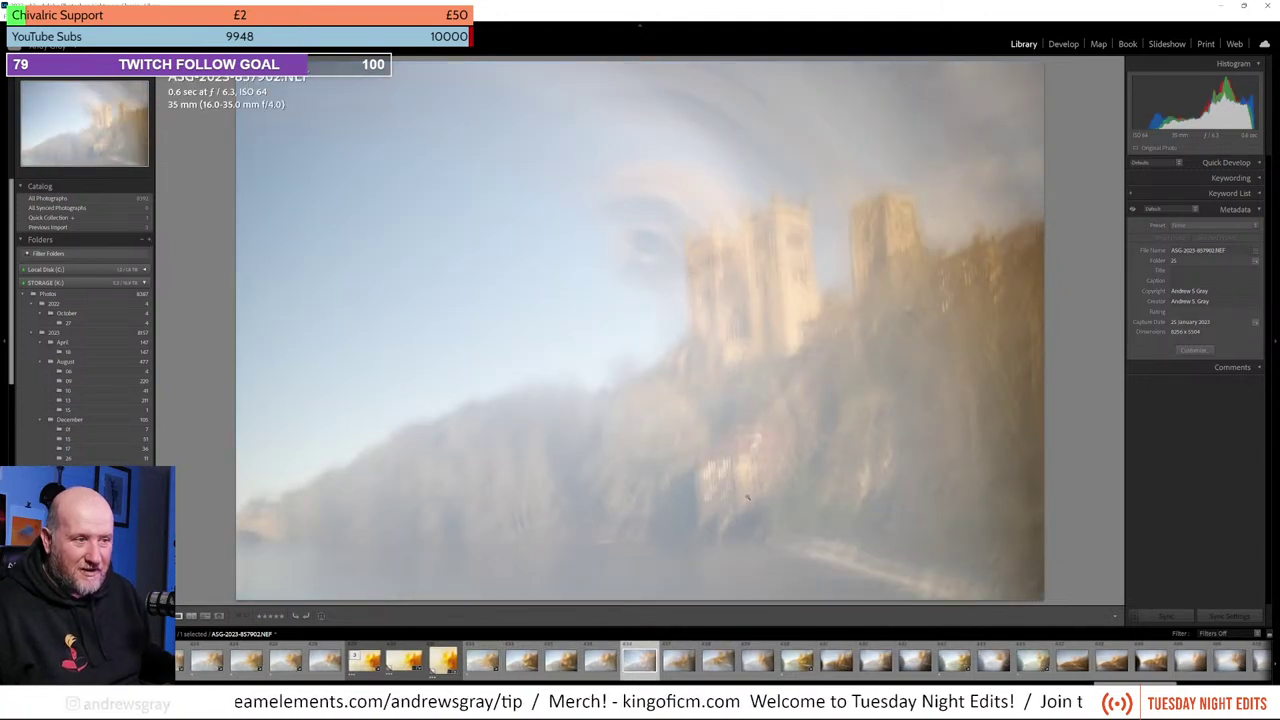
pyautogui.press('Right')
pyautogui.press('Right')
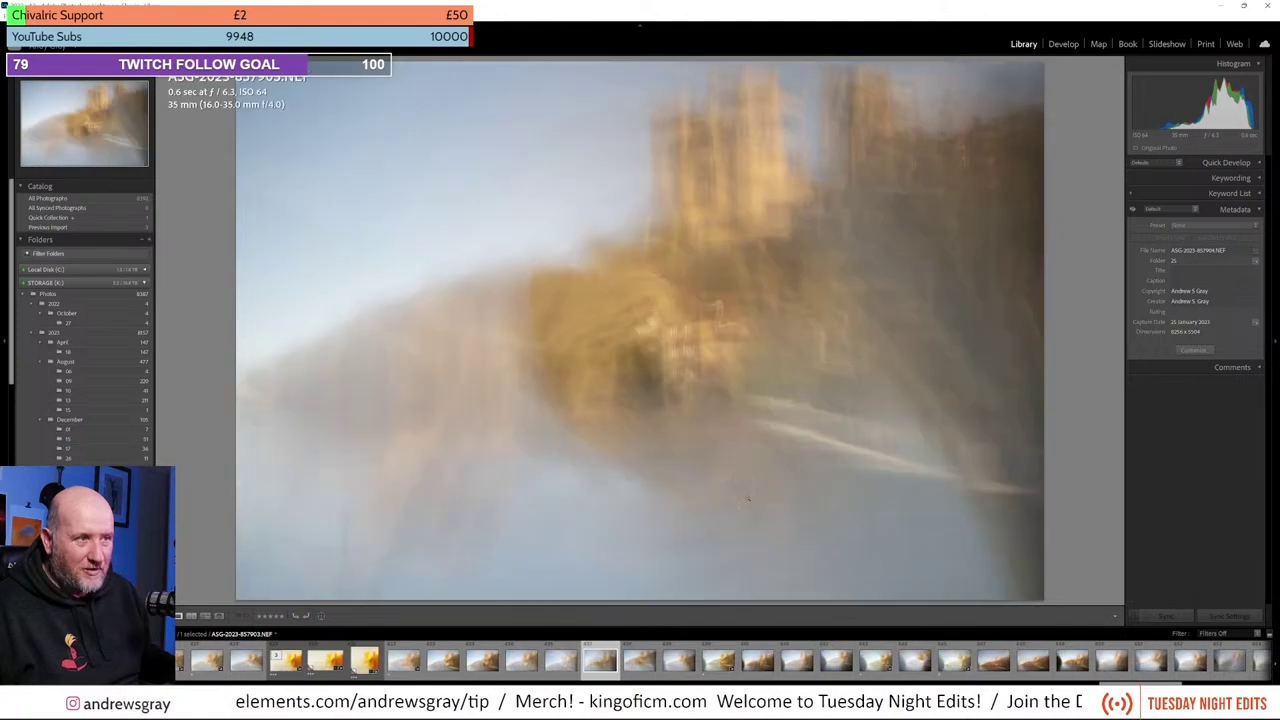
pyautogui.press('Left')
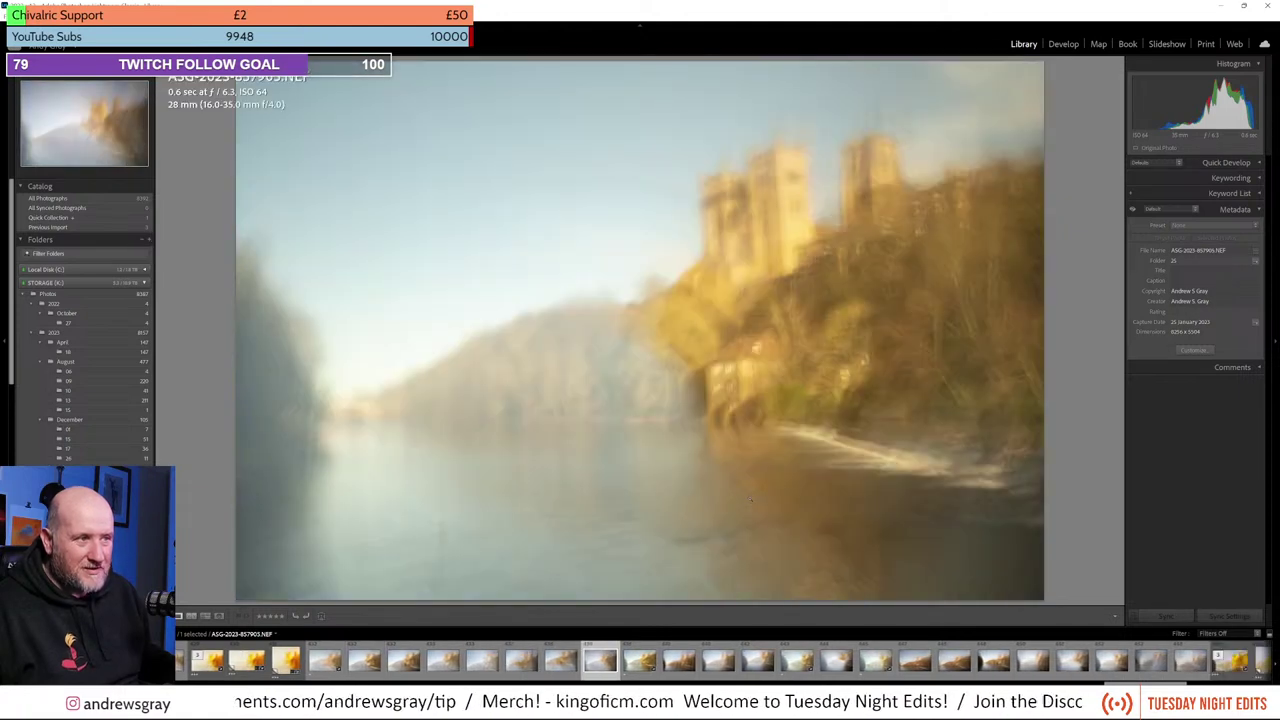
pyautogui.press('Right')
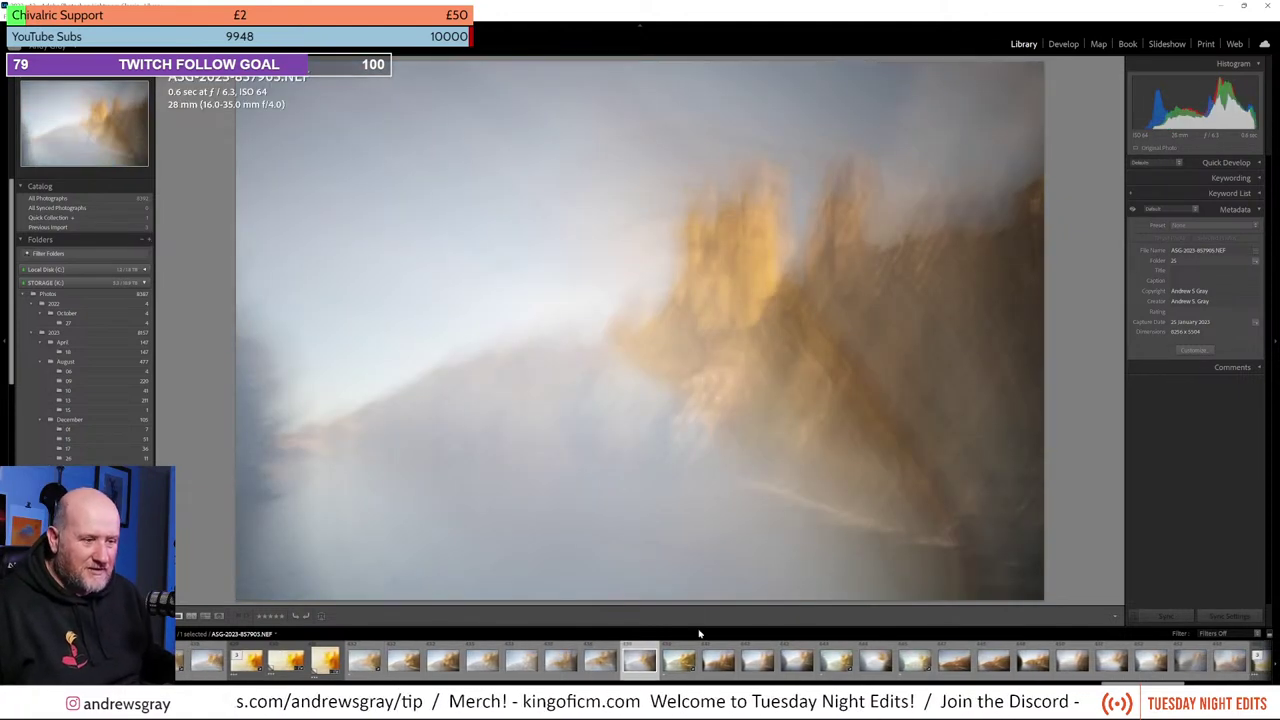
pyautogui.keyDown('shift'); pyautogui.click(556, 662); pyautogui.keyUp('shift')
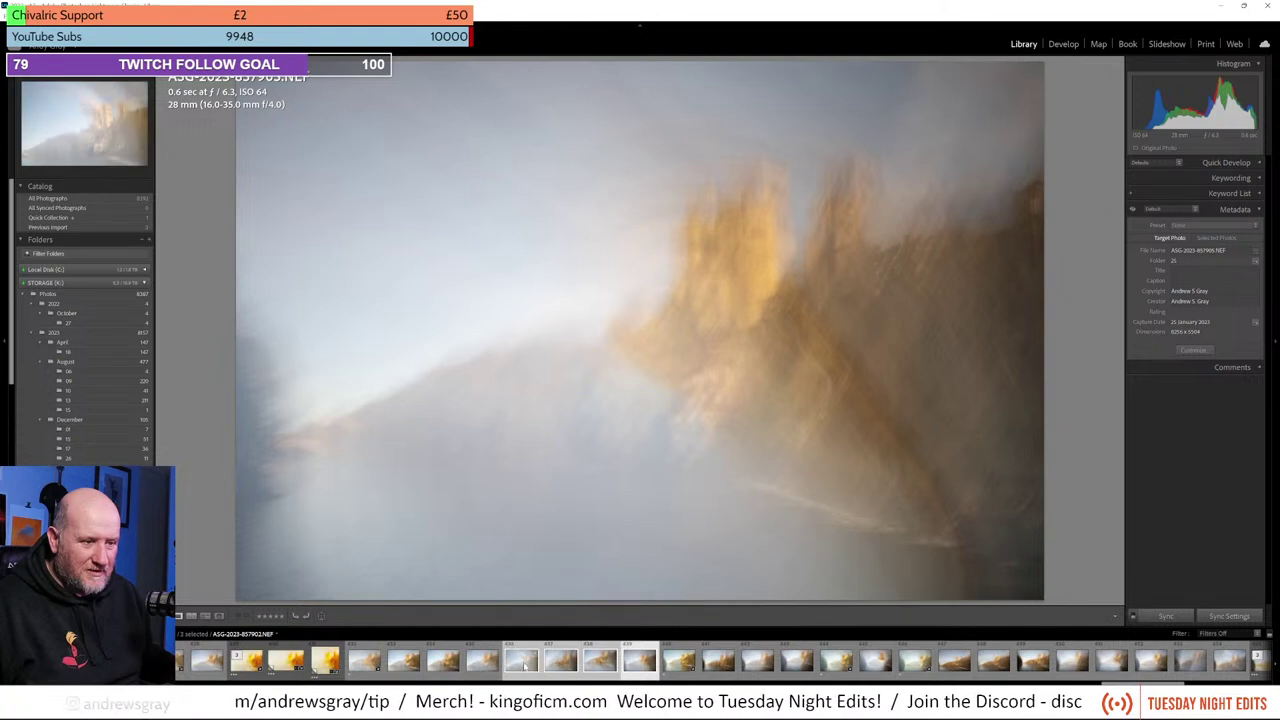
pyautogui.keyDown('shift'); pyautogui.click(404, 660); pyautogui.keyUp('shift')
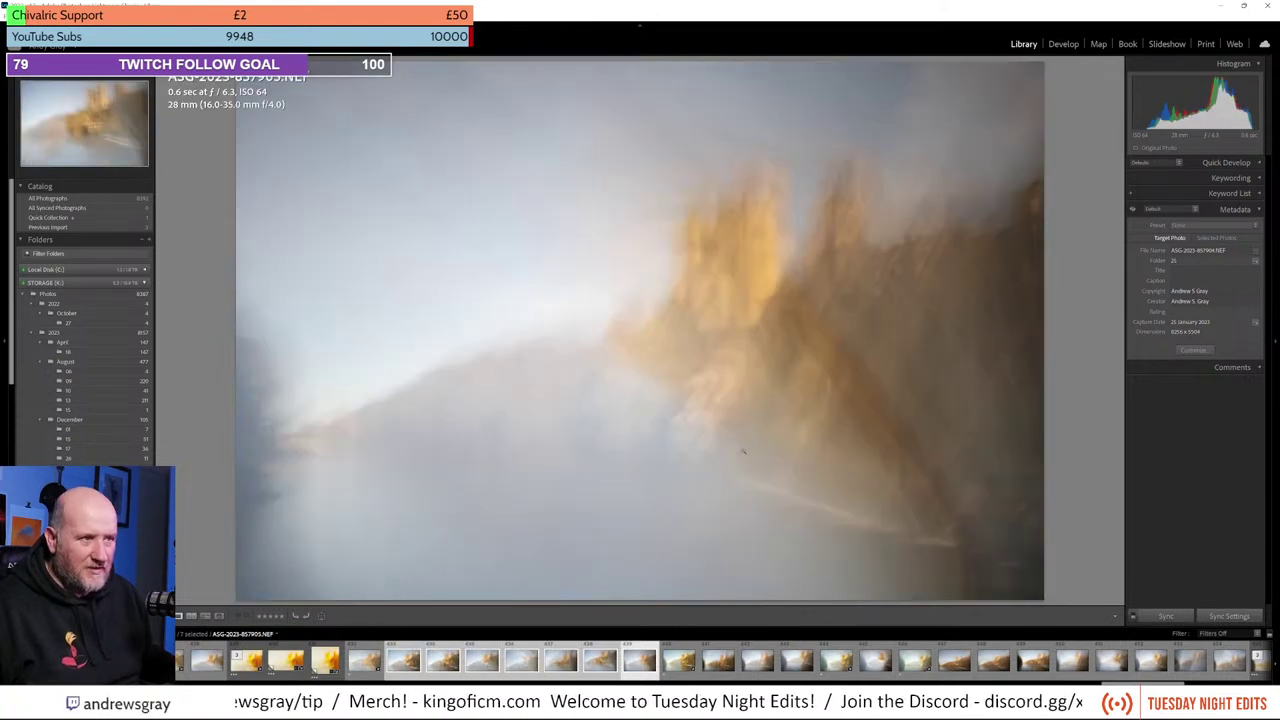
# Step: Compare the blurred golden frames, ending on the 0.6 sec, f/6.3, ISO 64 exposure
pyautogui.press('Left')
pyautogui.press('Left')
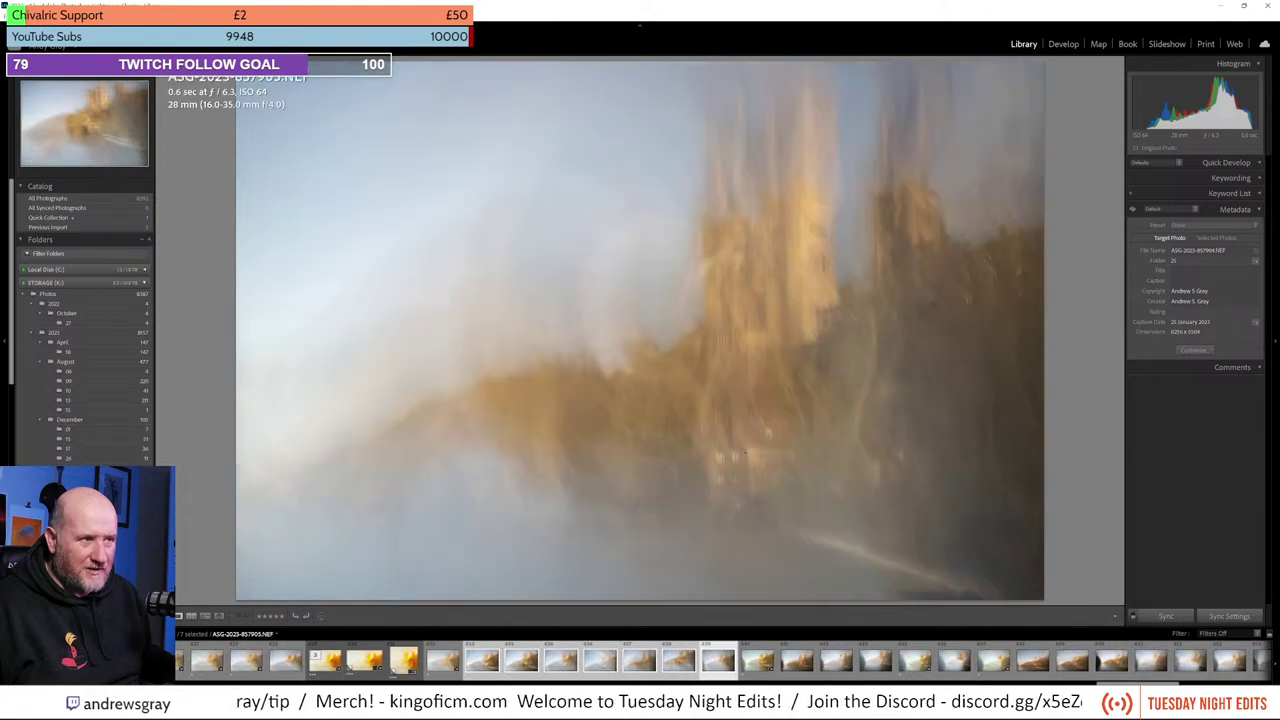
pyautogui.press('Right')
pyautogui.press('Right')
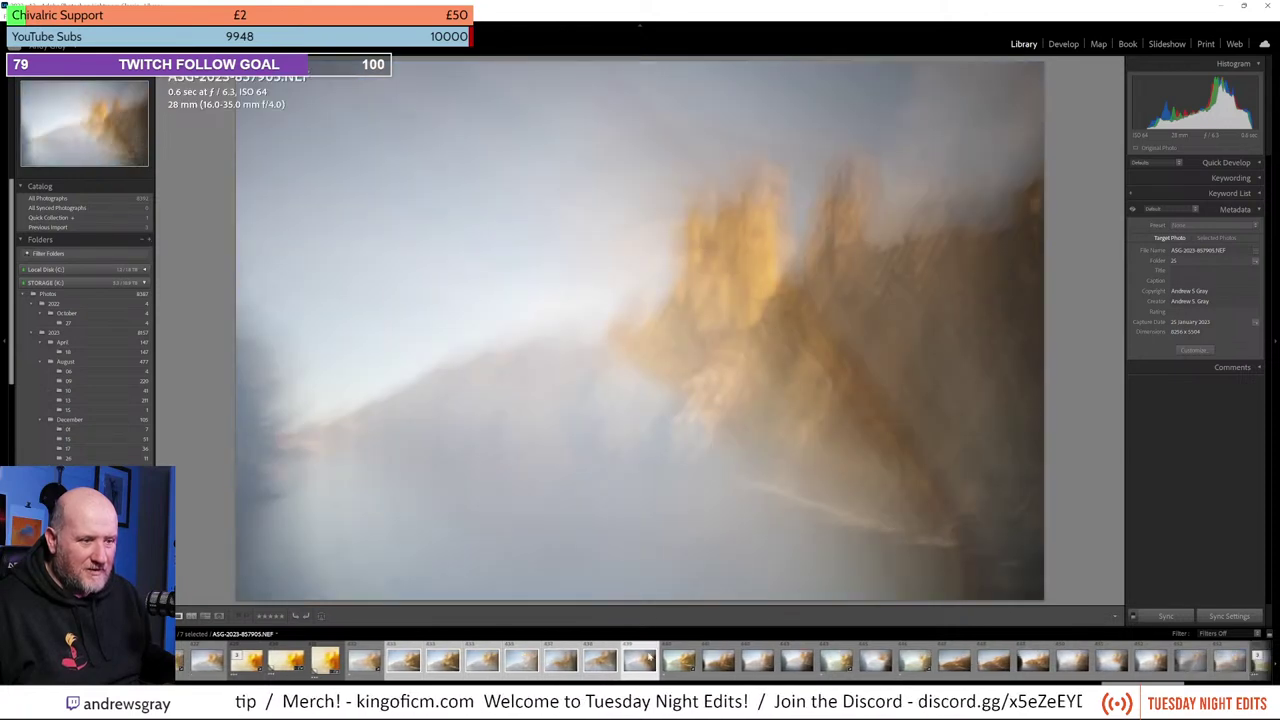
pyautogui.press('Left')
pyautogui.press('Left')
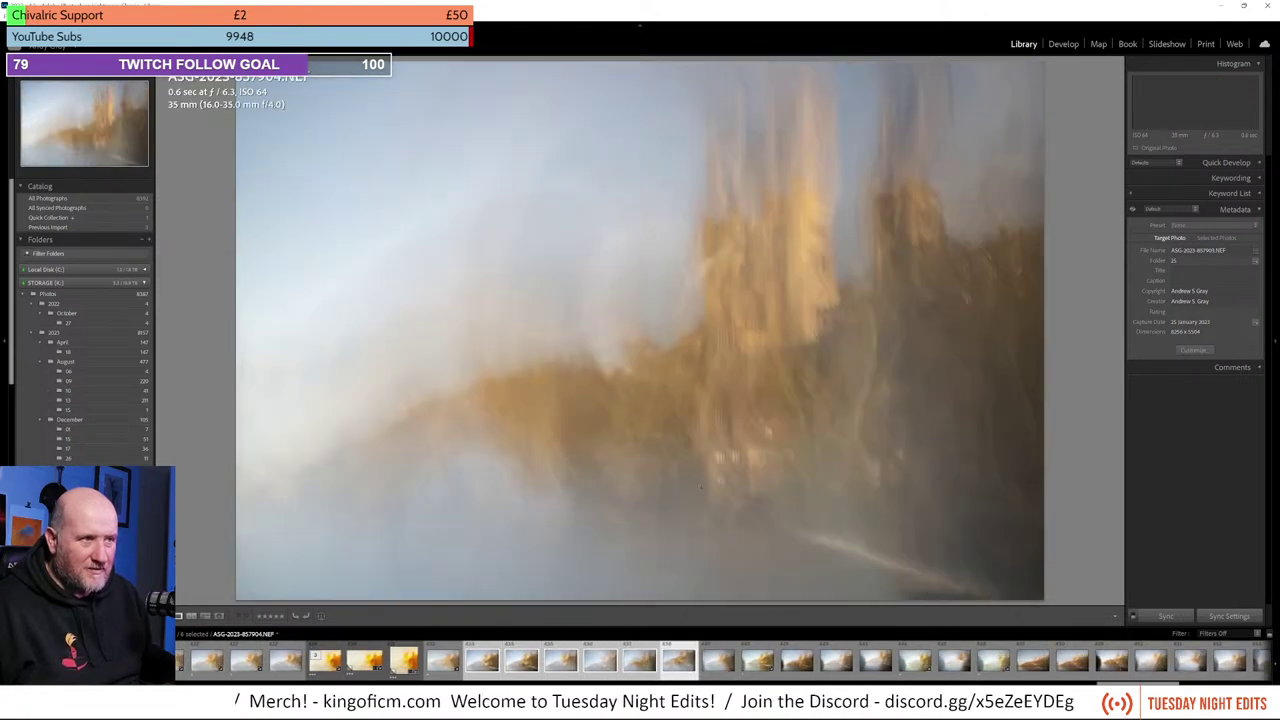
pyautogui.press('Left')
pyautogui.press('Left')
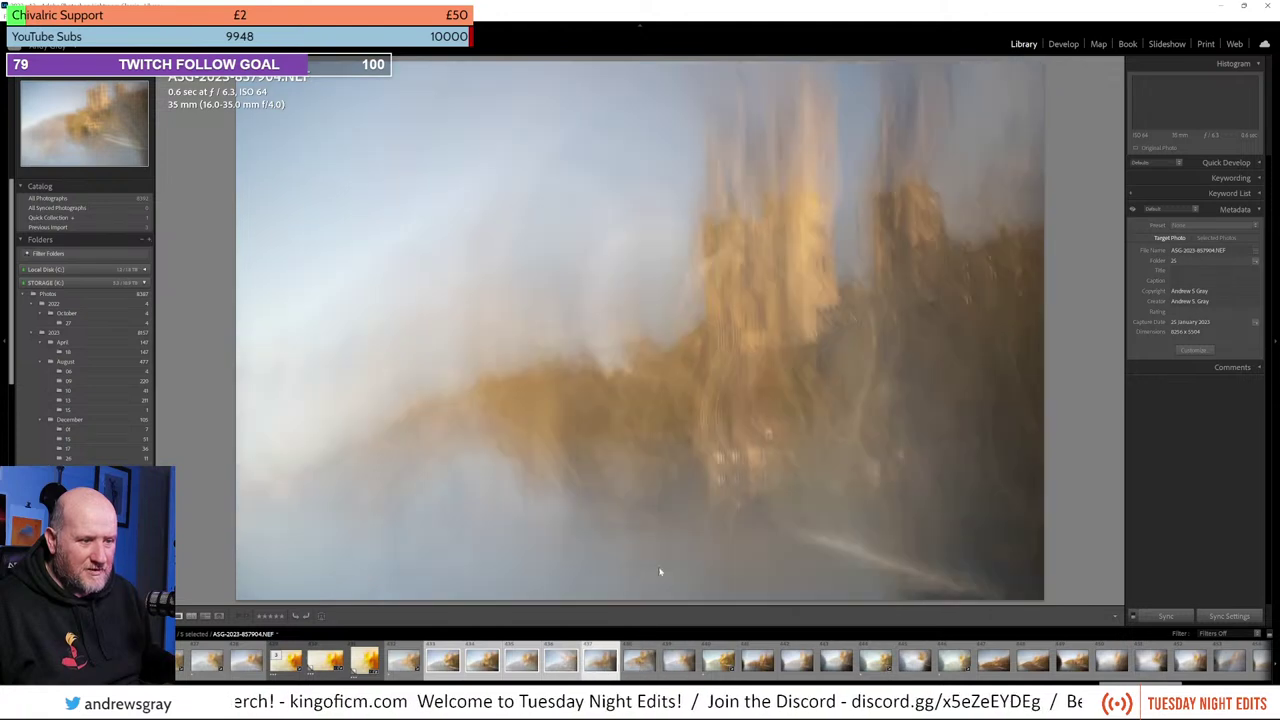
pyautogui.press('Left')
pyautogui.press('Left')
pyautogui.press('Left')
pyautogui.press('Left')
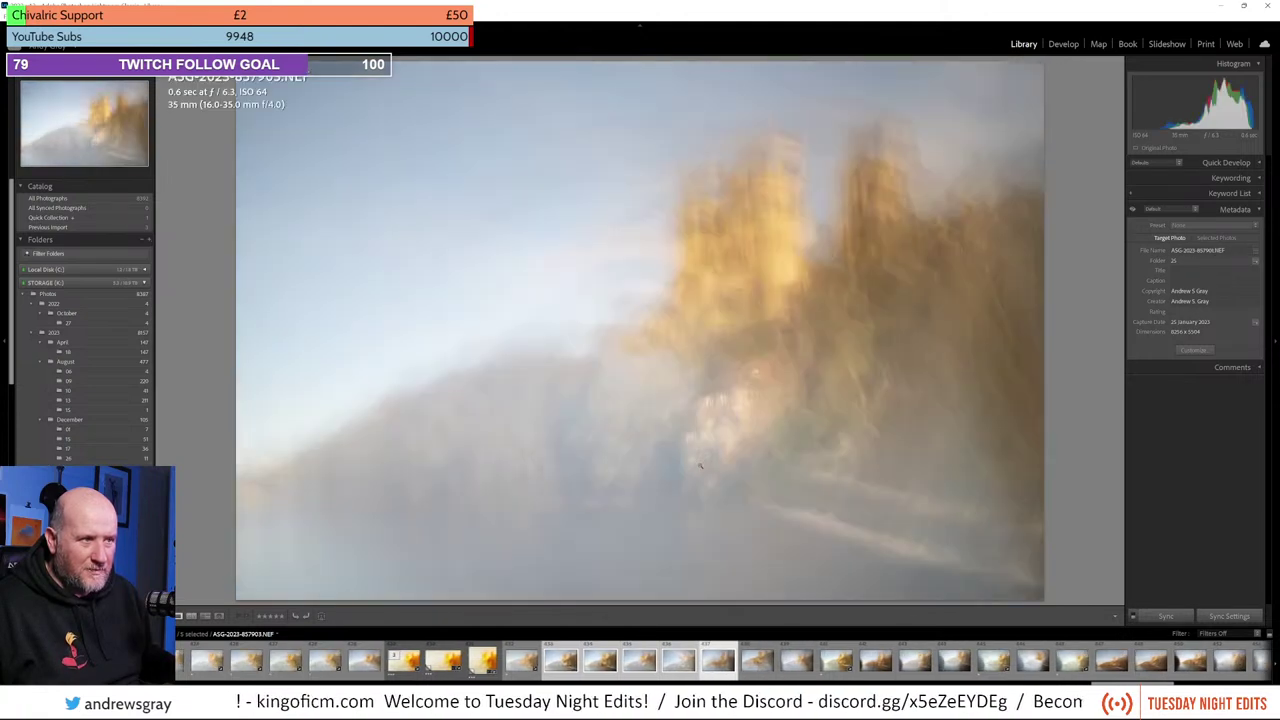
pyautogui.press('Left')
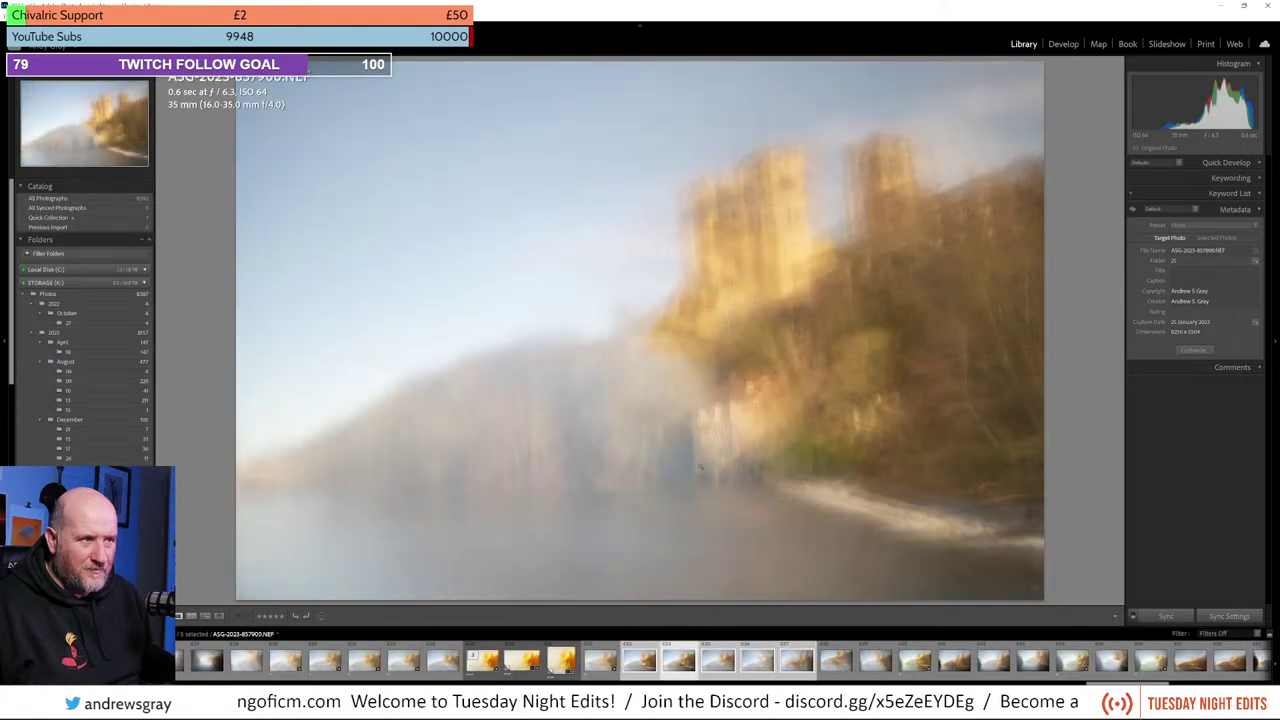
pyautogui.press('Left')
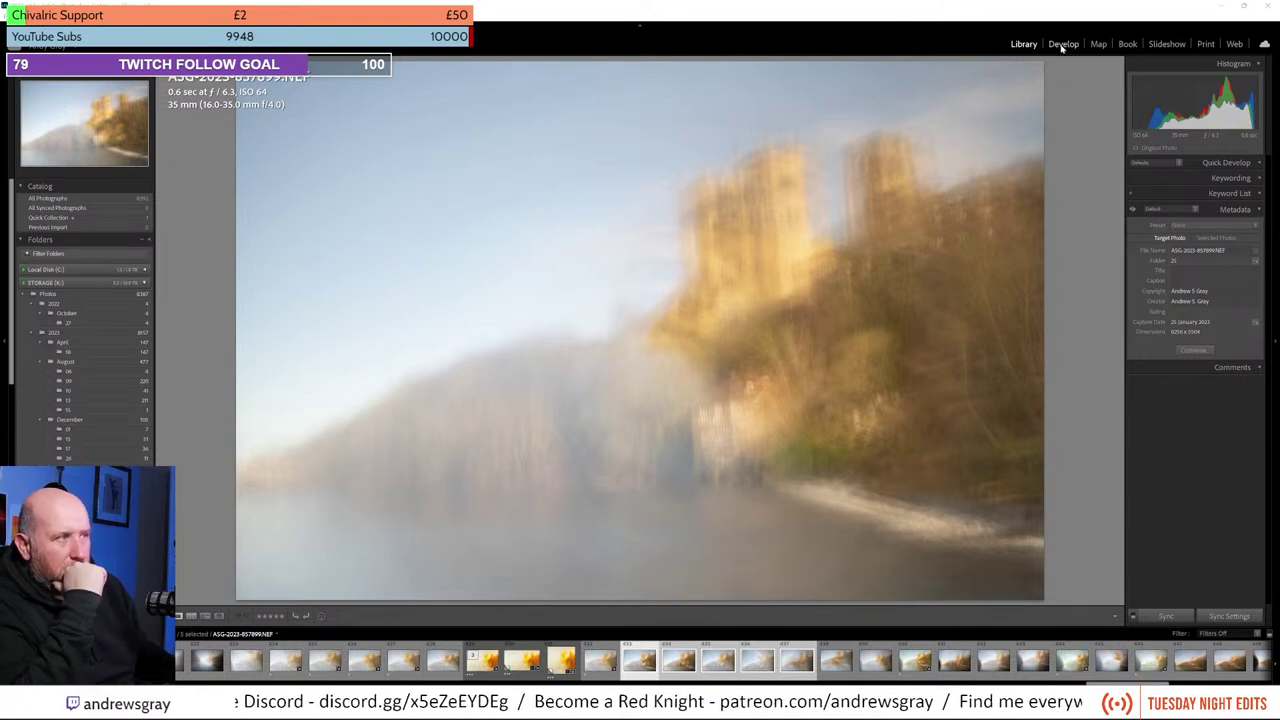
# Step: Open the frame in Develop and enable the lens profile correction, nudging Vignetting
pyautogui.press('d')
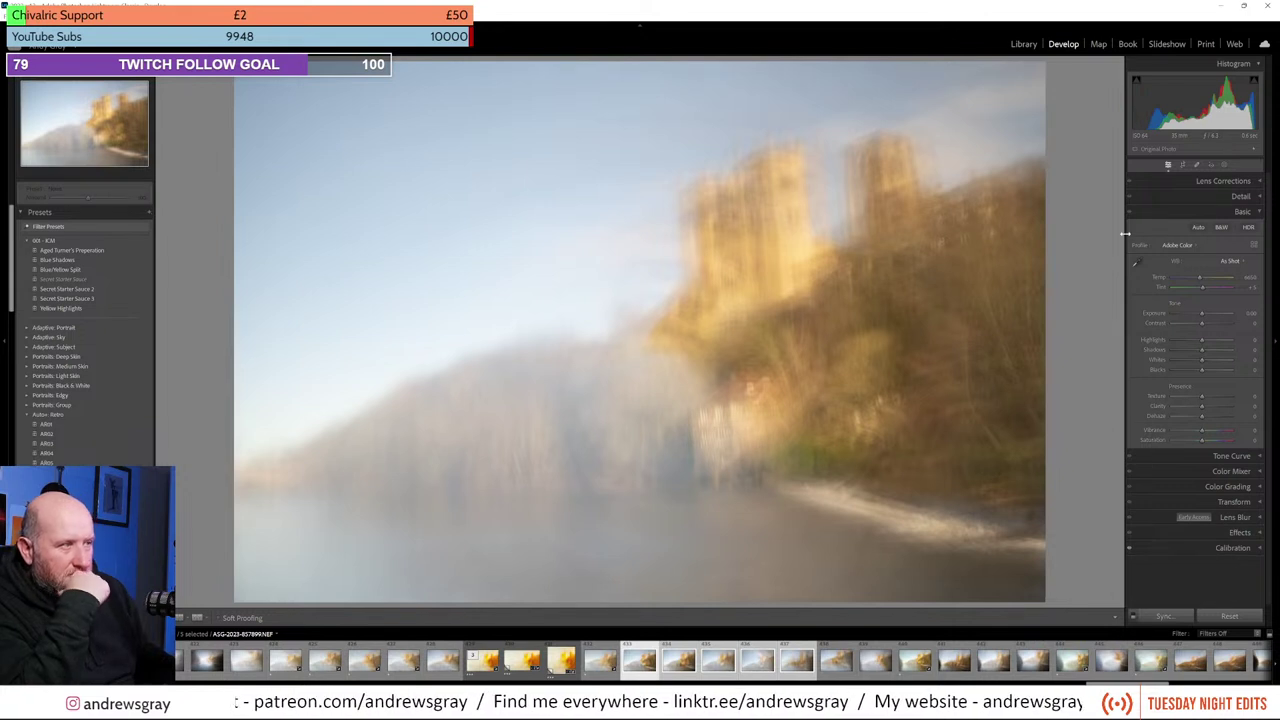
pyautogui.click(1225, 182)
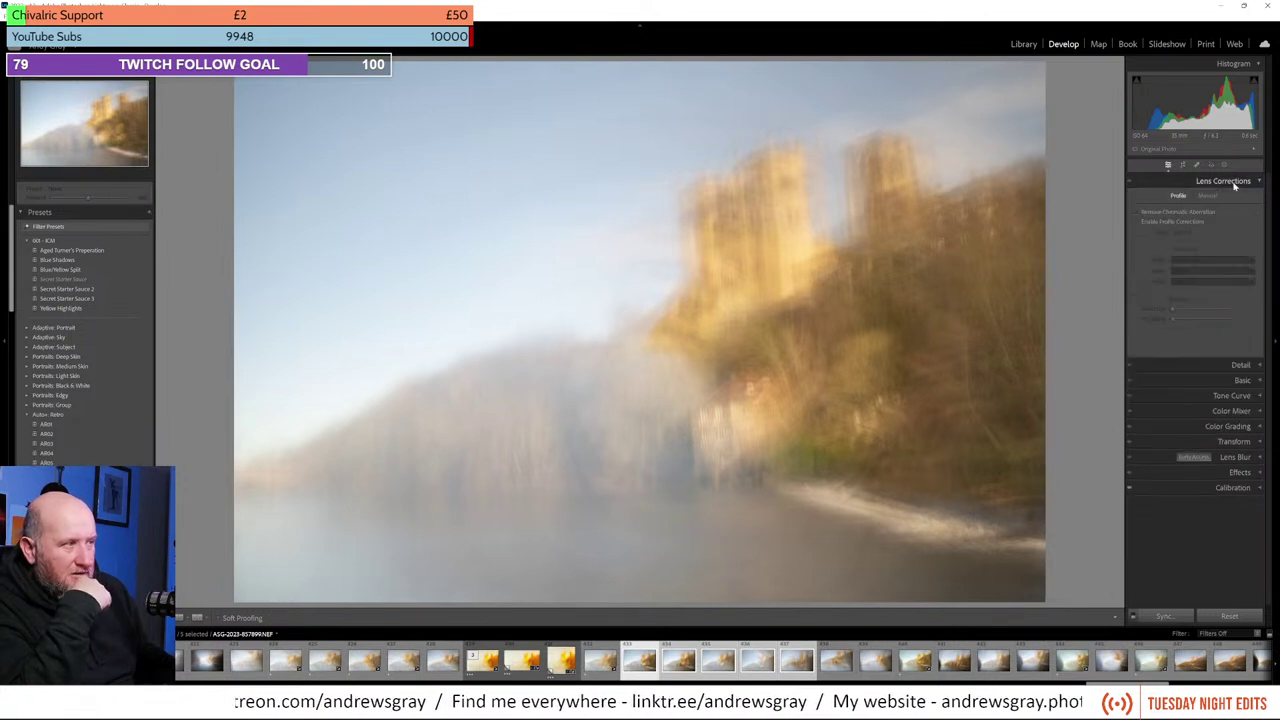
pyautogui.click(1174, 222)
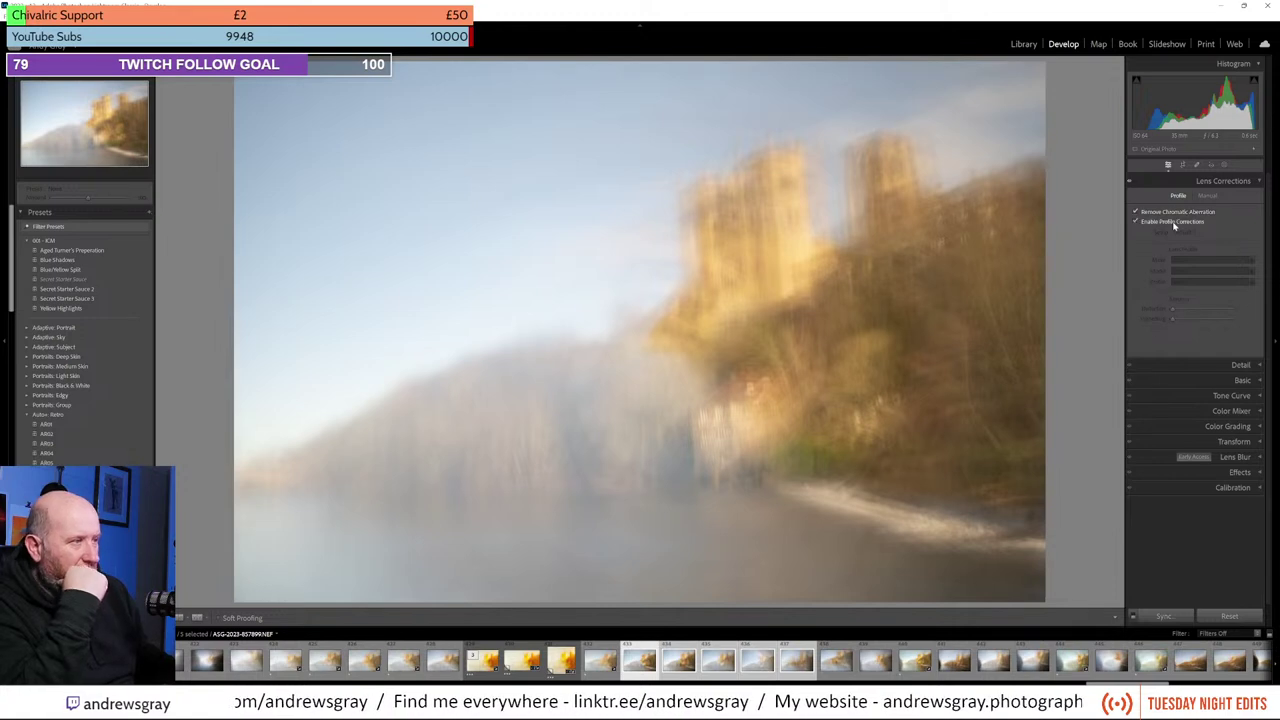
pyautogui.moveTo(1202, 319); pyautogui.dragTo(1215, 322)
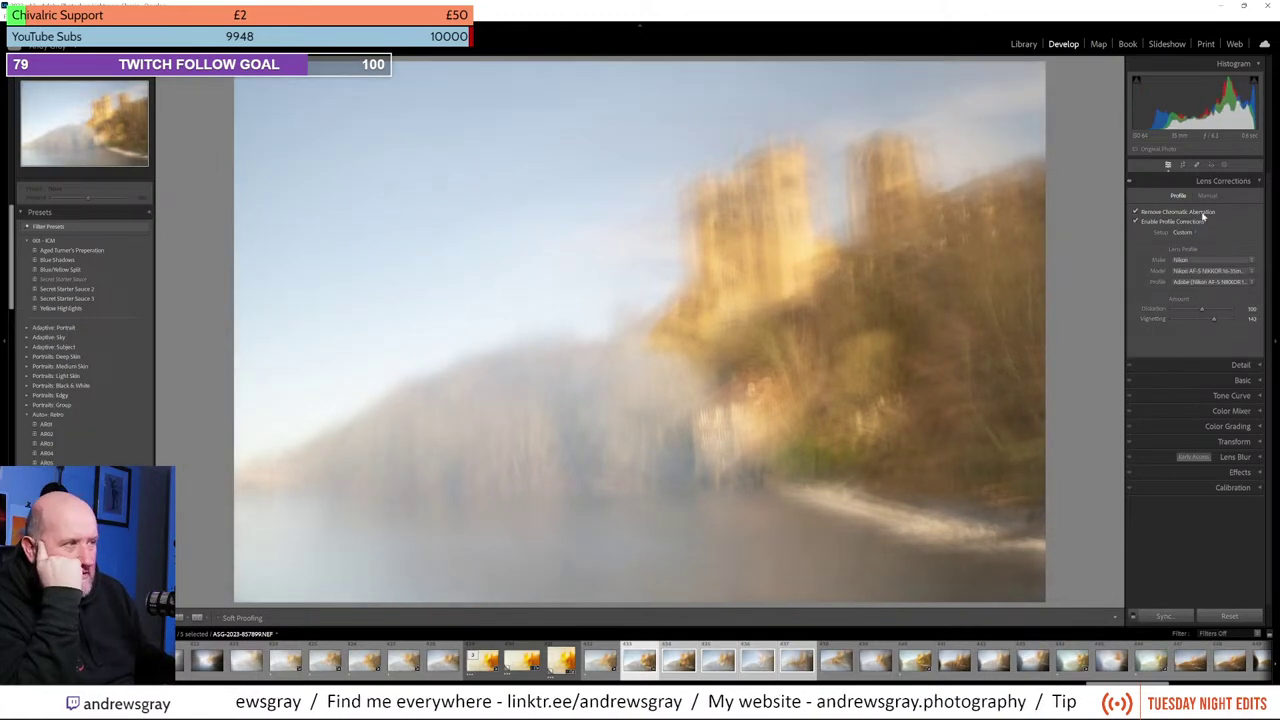
pyautogui.click(1218, 182)
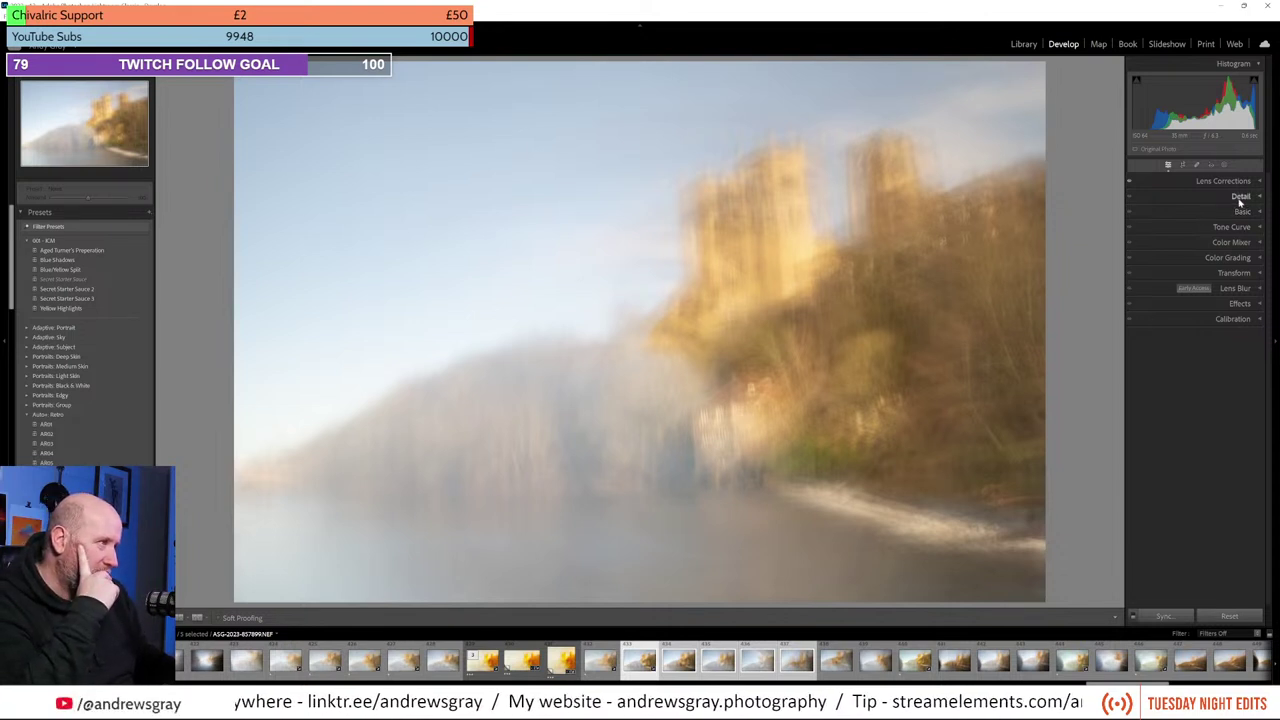
# Step: Give the blurred cathedral frame soft warm tones with the Aged Turner's Preparation preset
pyautogui.click(1240, 198)
pyautogui.click(1240, 198)
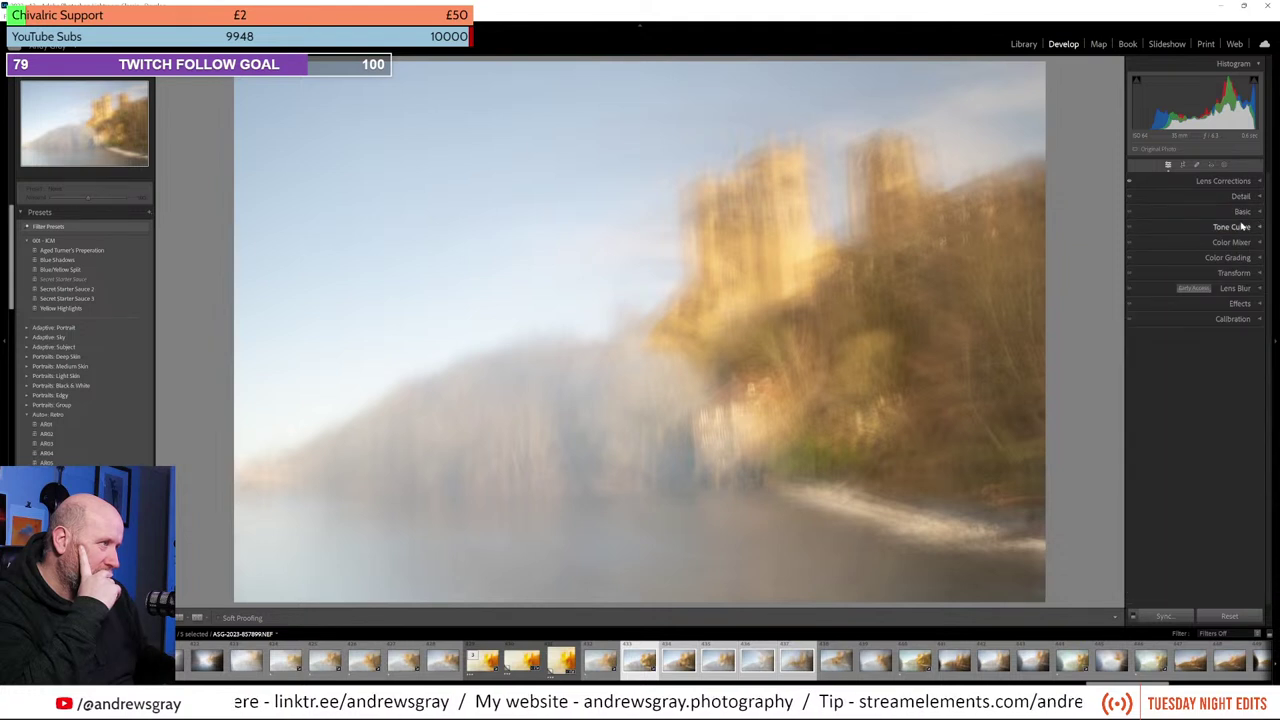
pyautogui.click(1243, 212)
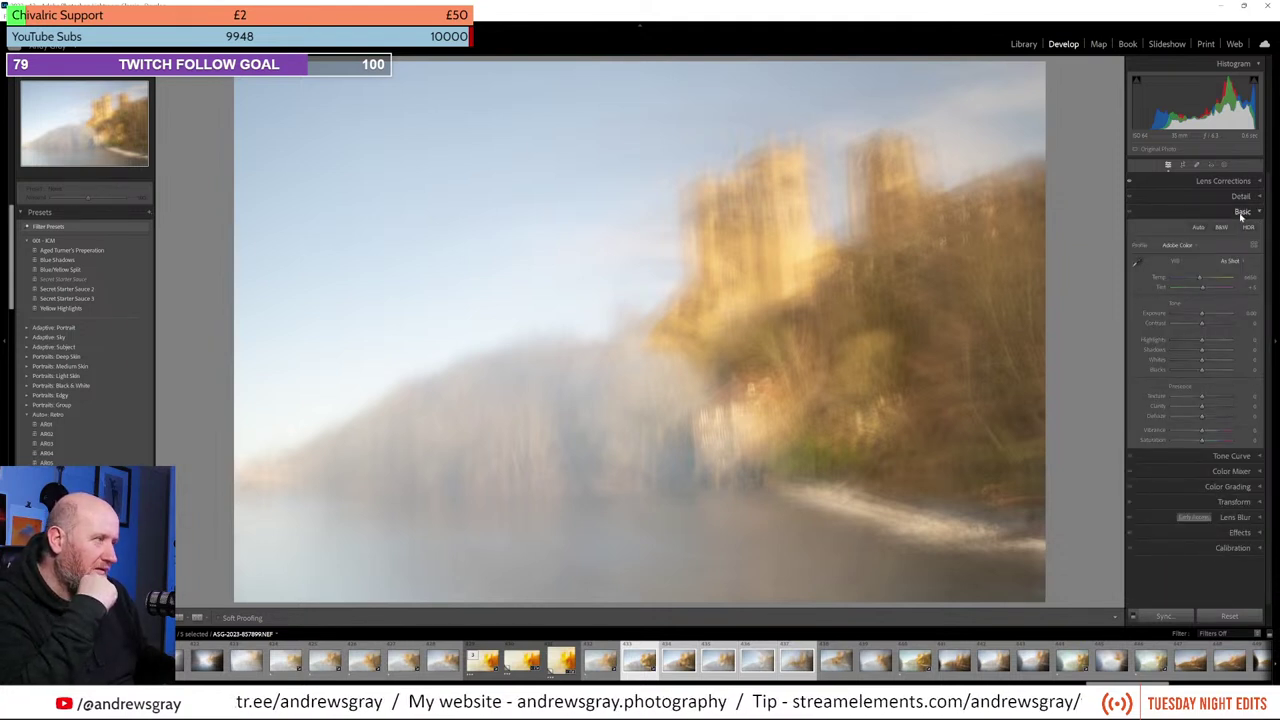
pyautogui.click(1242, 213)
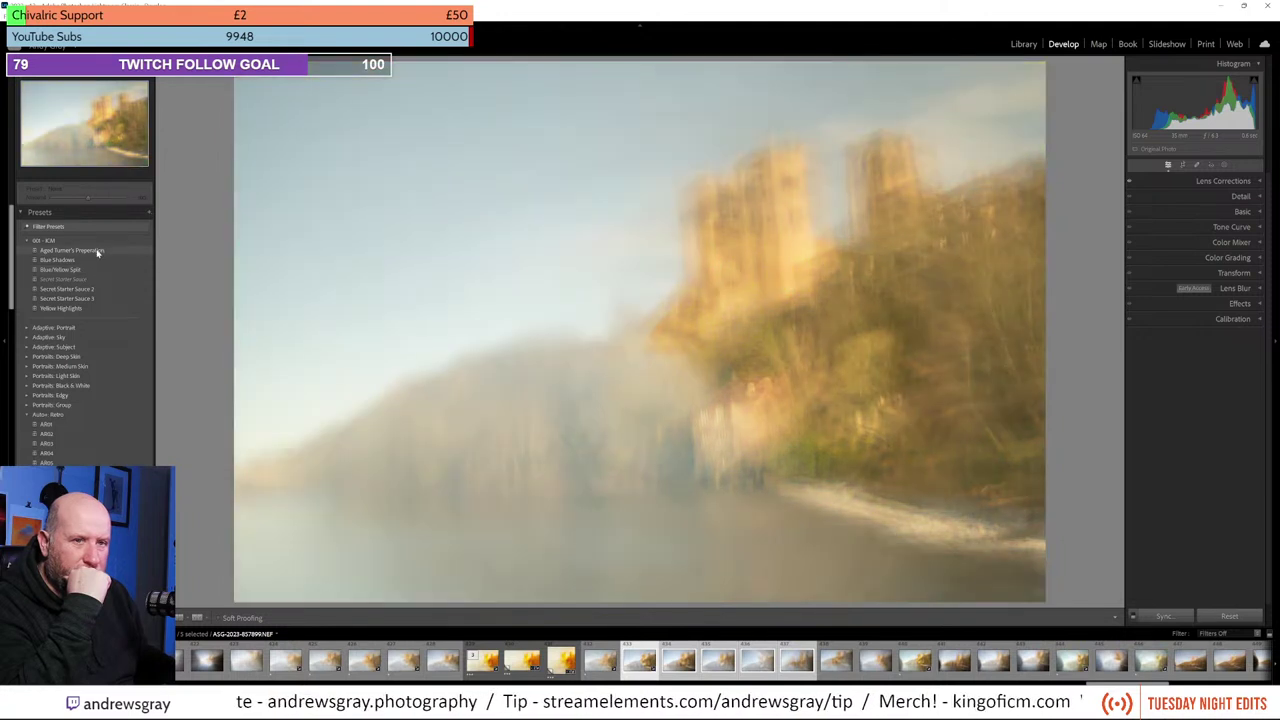
pyautogui.click(97, 253)
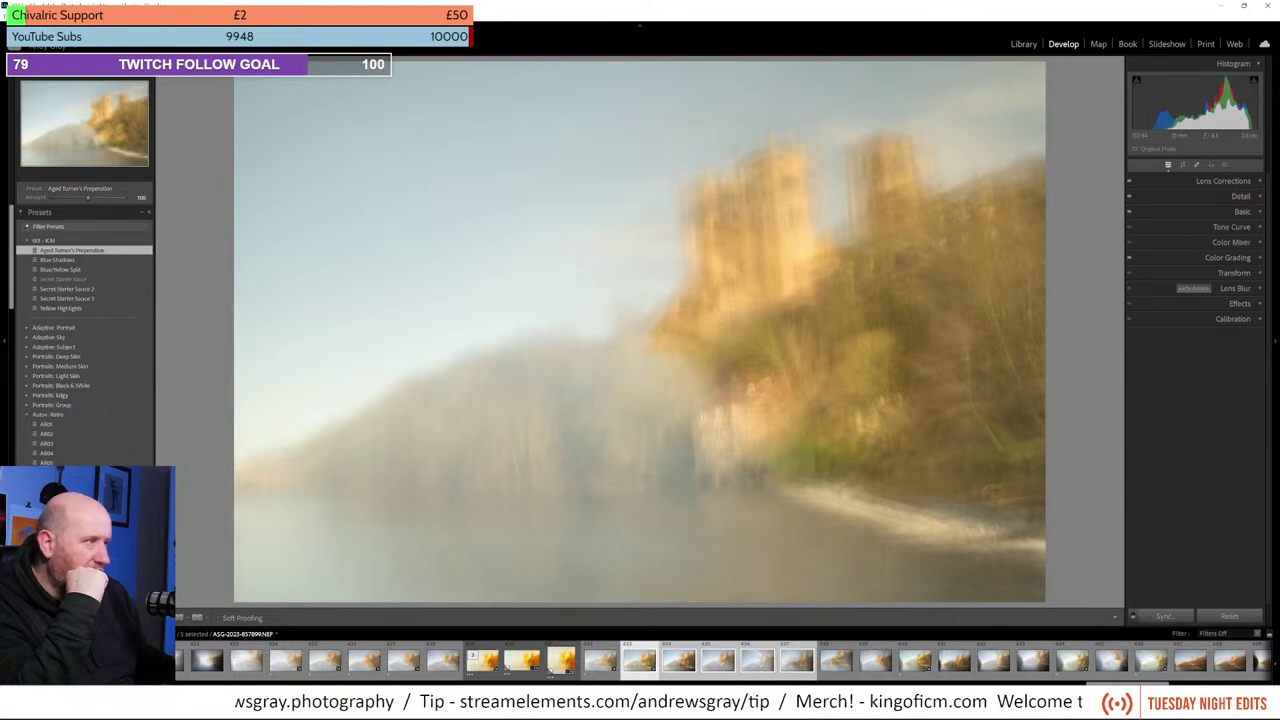
# Step: Set white balance to As Shot and the Adobe Color profile, warm Temp, and lower Contrast slightly
pyautogui.click(1215, 211)
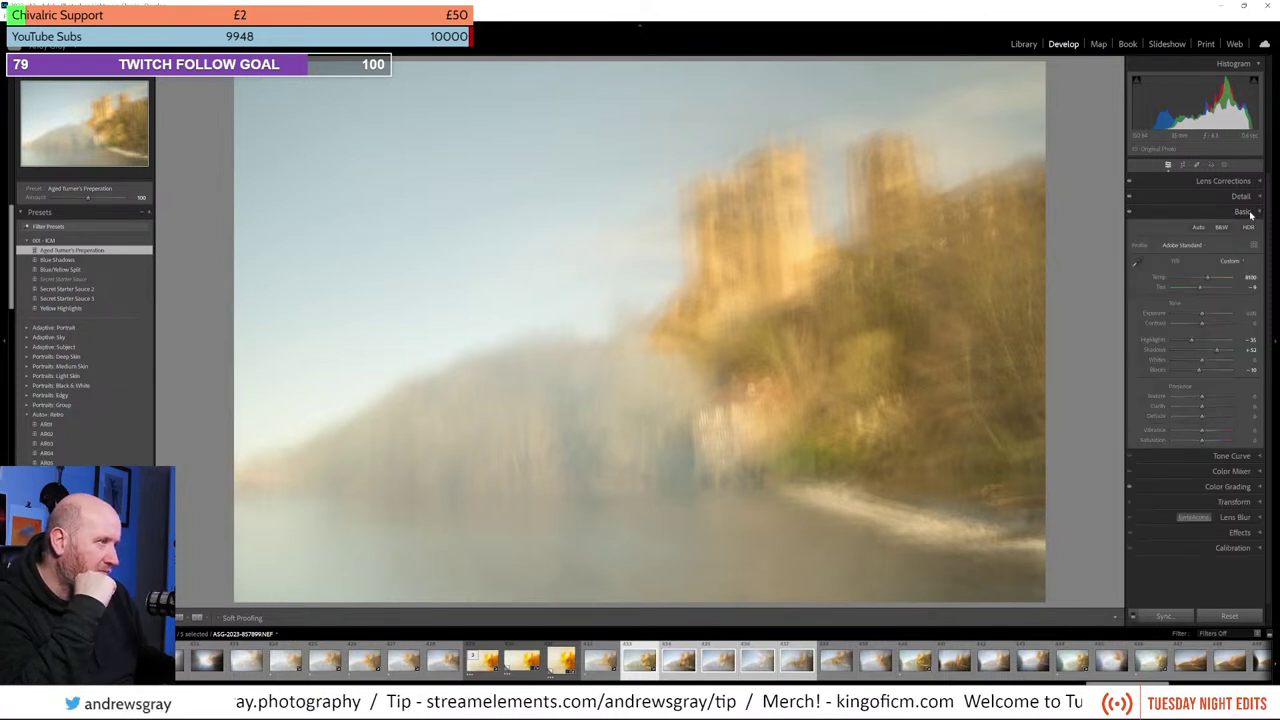
pyautogui.click(1230, 261)
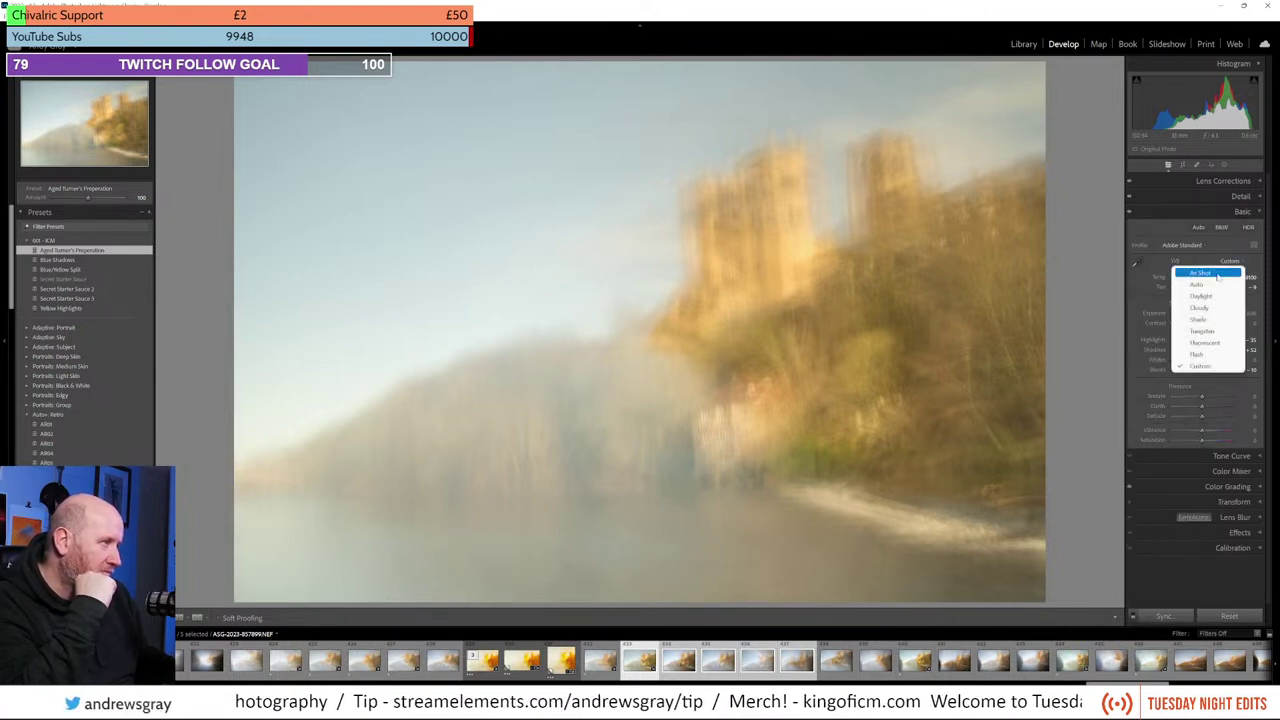
pyautogui.click(1218, 274)
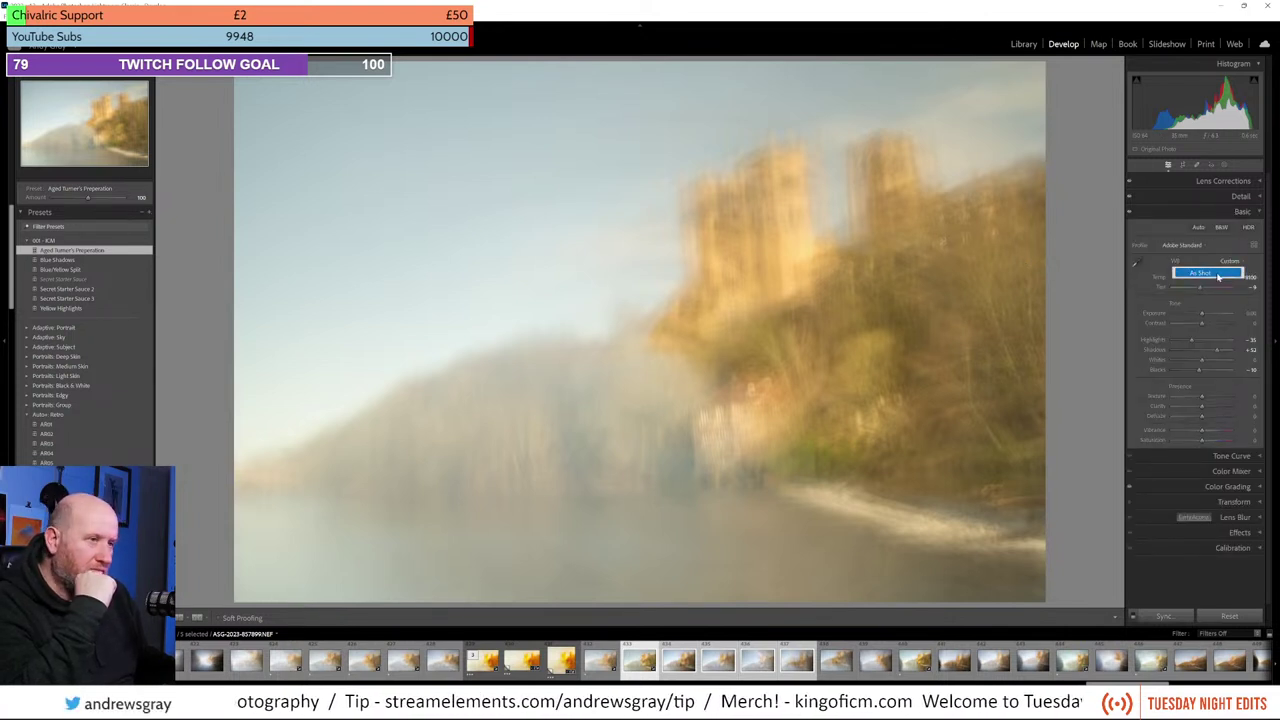
pyautogui.click(1192, 245)
pyautogui.click(1195, 258)
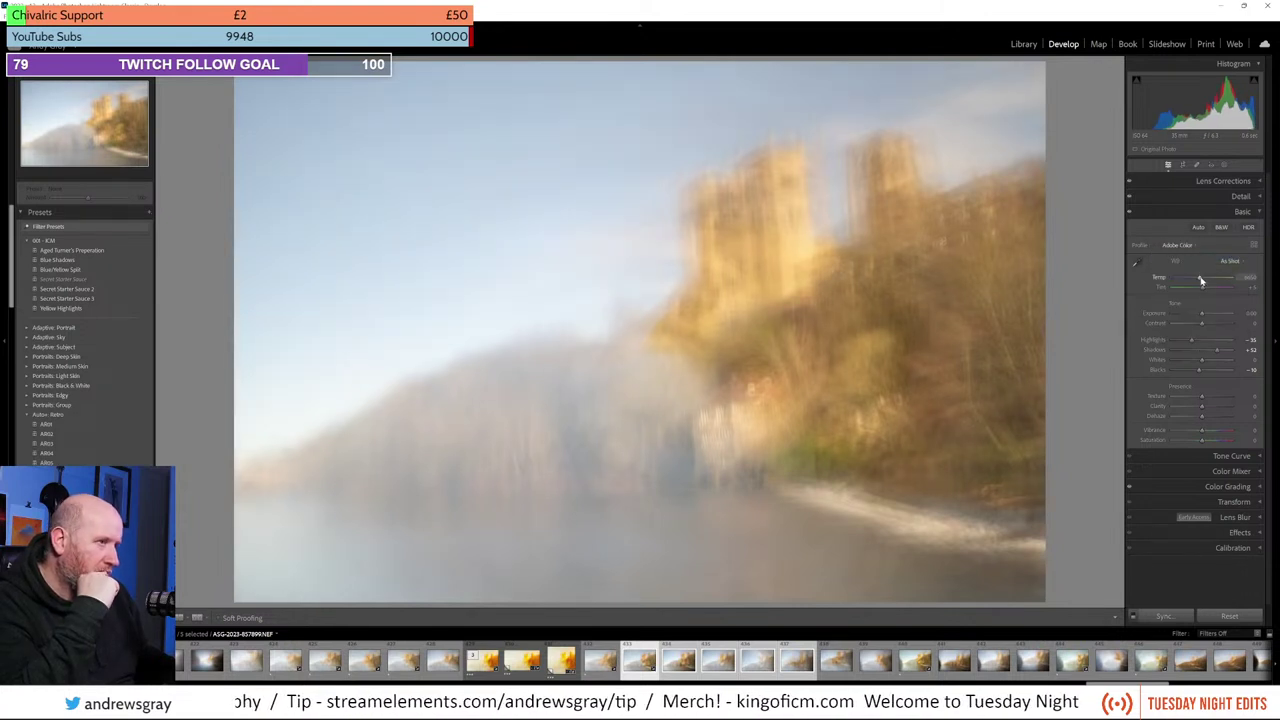
pyautogui.moveTo(1204, 281); pyautogui.dragTo(1208, 281)
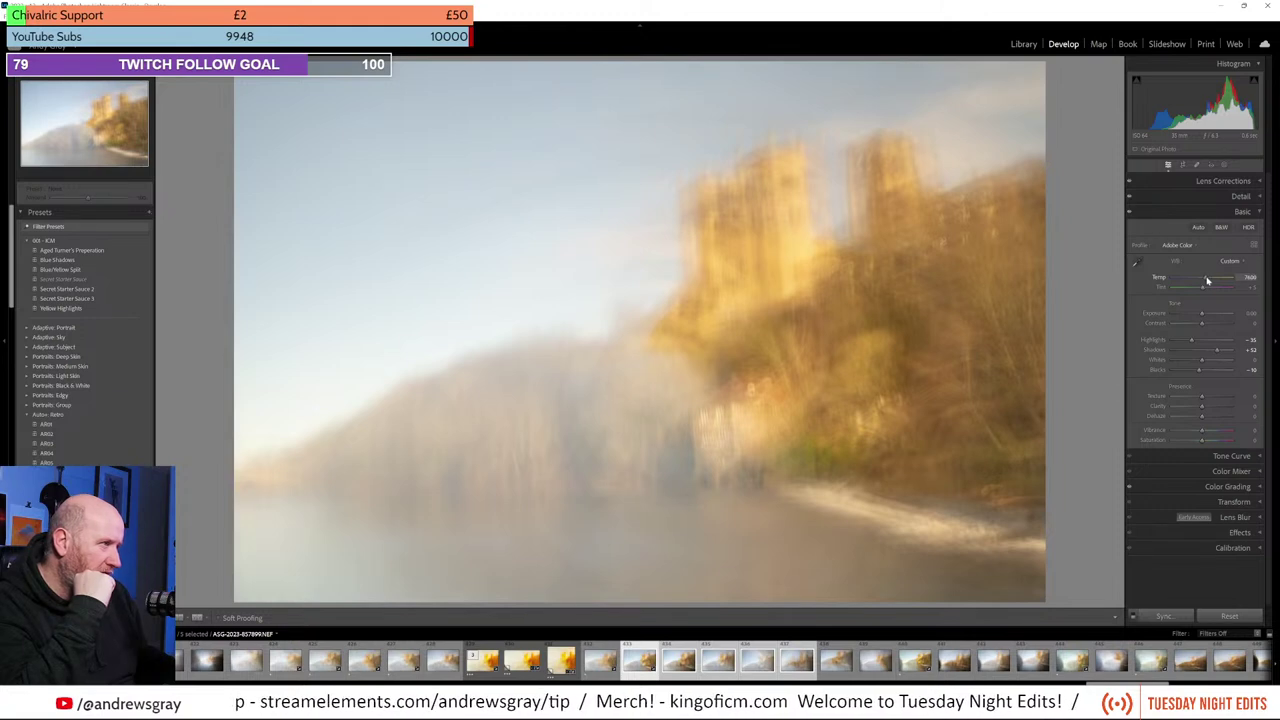
pyautogui.moveTo(1190, 326)
pyautogui.mouseDown()
pyautogui.moveTo(1221, 326)
pyautogui.moveTo(1202, 330)
pyautogui.mouseUp()
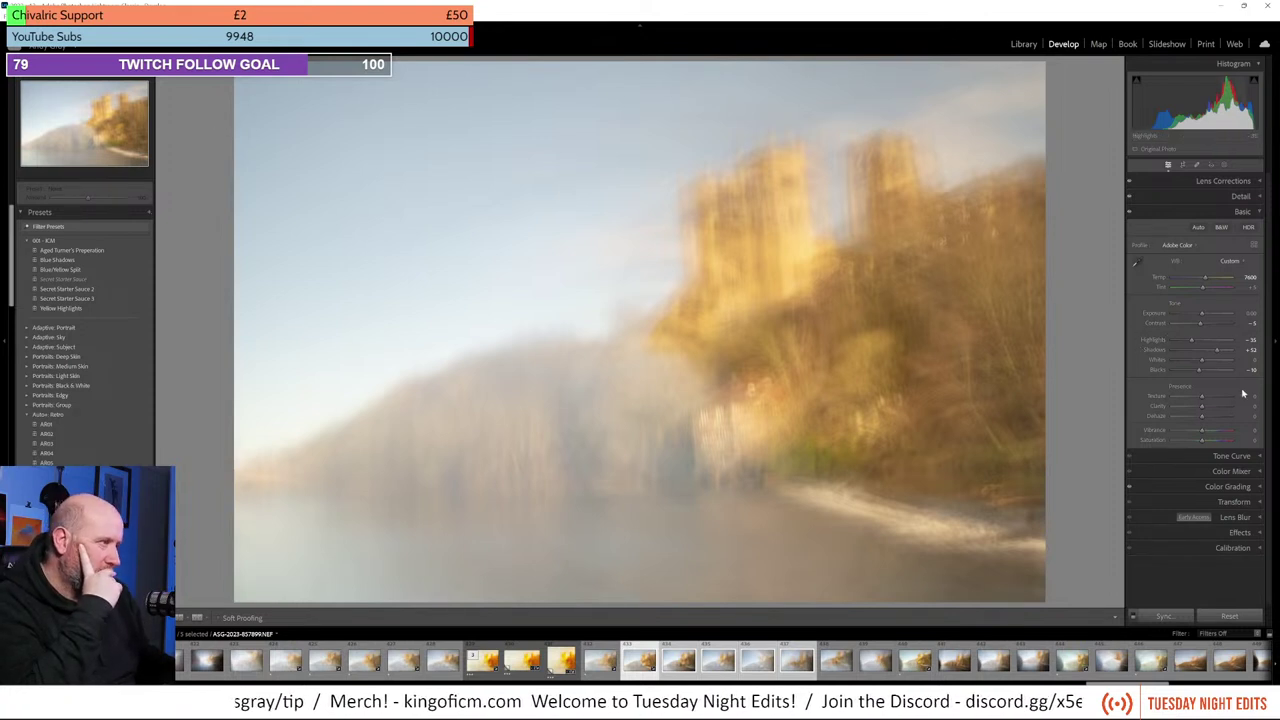
# Step: Set Shadows +15, Blacks −37, Highlights +38, add slight dehaze and clarity, and adjust Vibrance
pyautogui.moveTo(1218, 352)
pyautogui.mouseDown()
pyautogui.moveTo(1193, 349)
pyautogui.moveTo(1251, 358)
pyautogui.moveTo(1204, 364)
pyautogui.mouseUp()
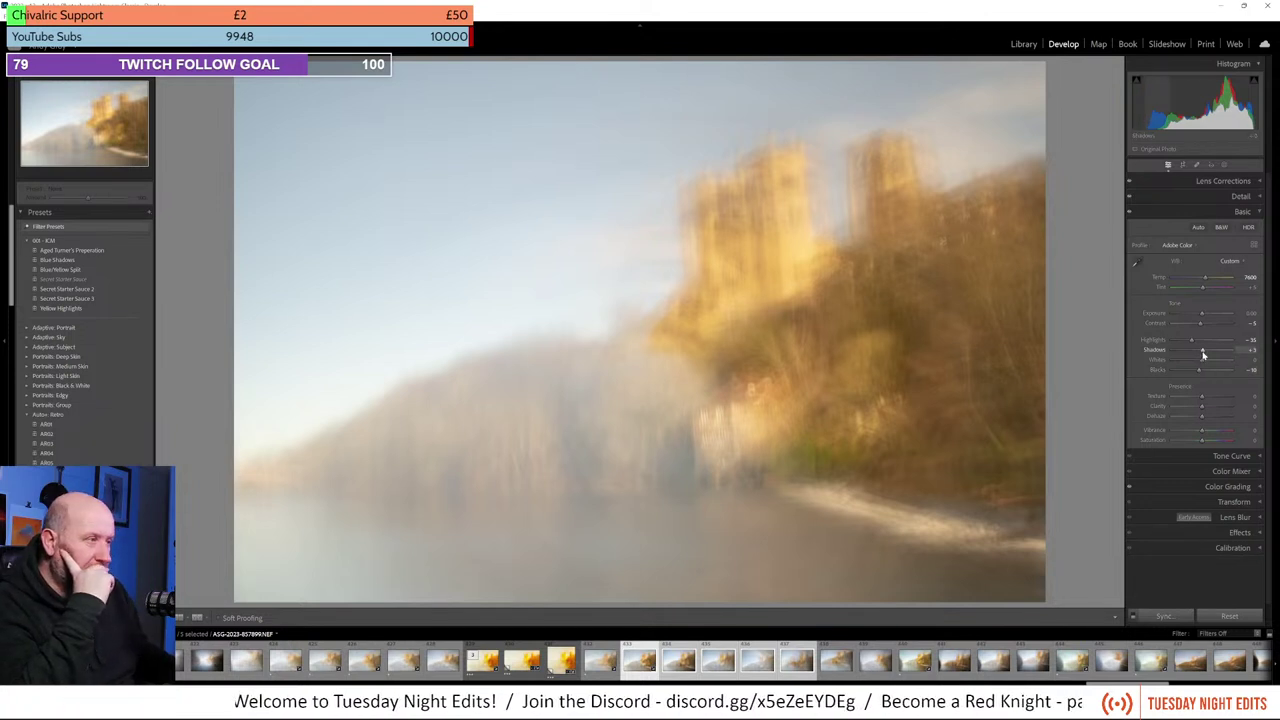
pyautogui.moveTo(1205, 353)
pyautogui.mouseDown()
pyautogui.moveTo(1190, 352)
pyautogui.moveTo(1218, 358)
pyautogui.moveTo(1188, 358)
pyautogui.mouseUp()
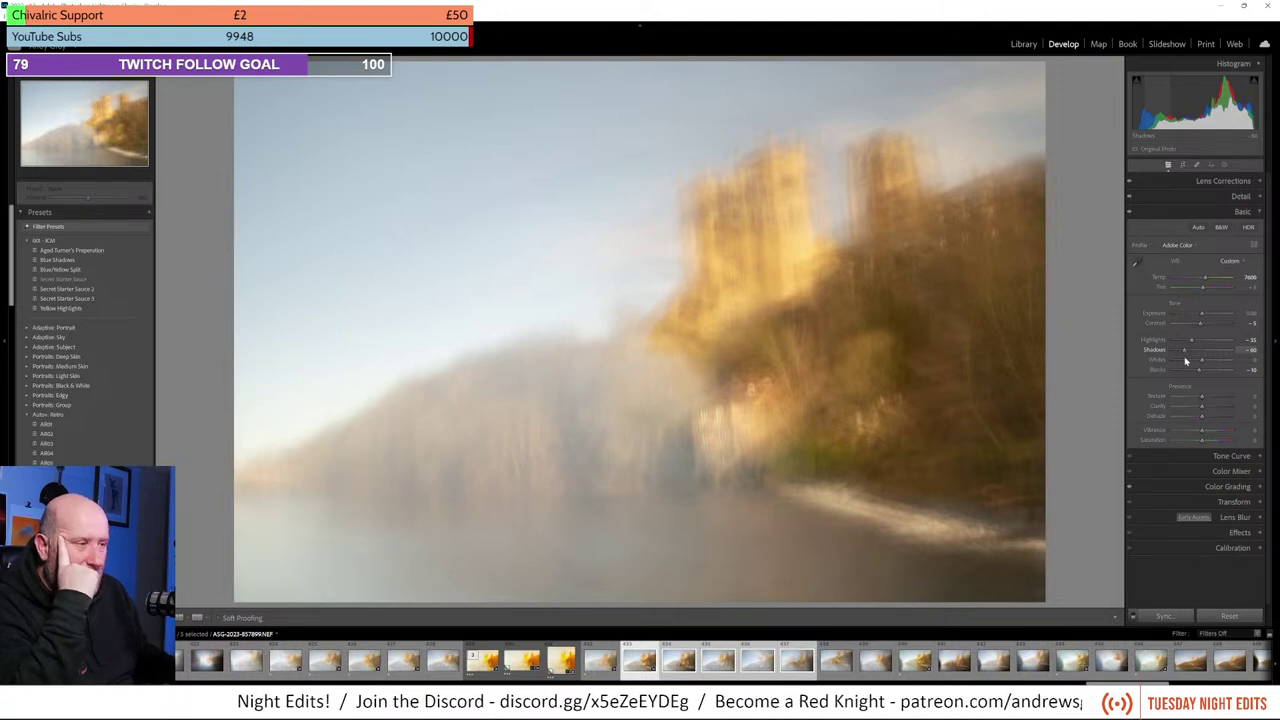
pyautogui.moveTo(1186, 360); pyautogui.dragTo(1198, 365)
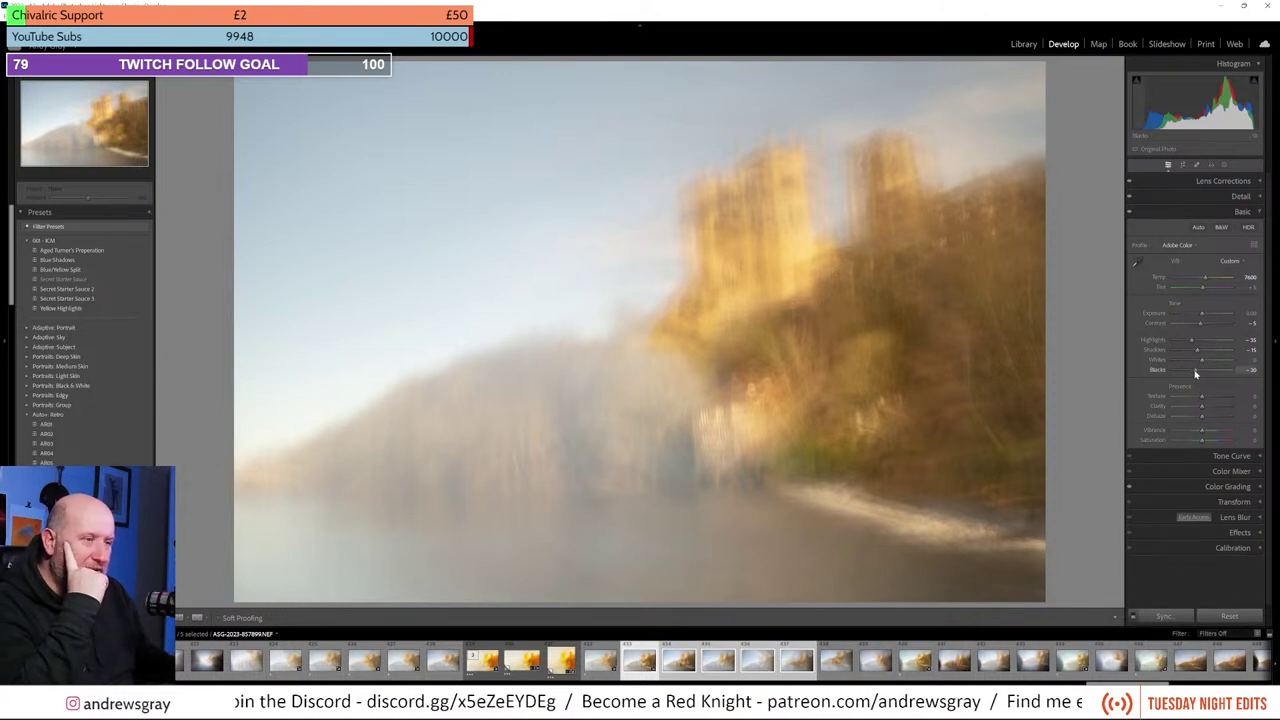
pyautogui.moveTo(1195, 372); pyautogui.dragTo(1189, 372)
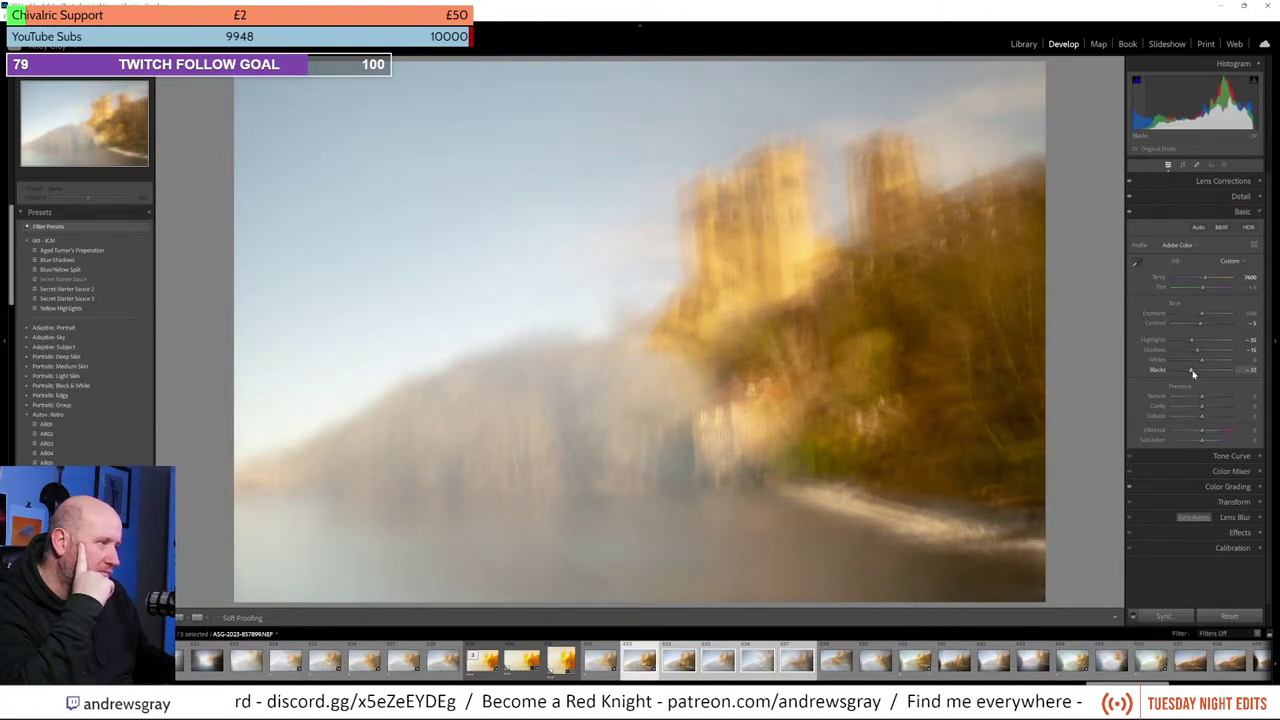
pyautogui.moveTo(1203, 420)
pyautogui.mouseDown()
pyautogui.moveTo(1191, 423)
pyautogui.moveTo(1214, 421)
pyautogui.moveTo(1203, 424)
pyautogui.mouseUp()
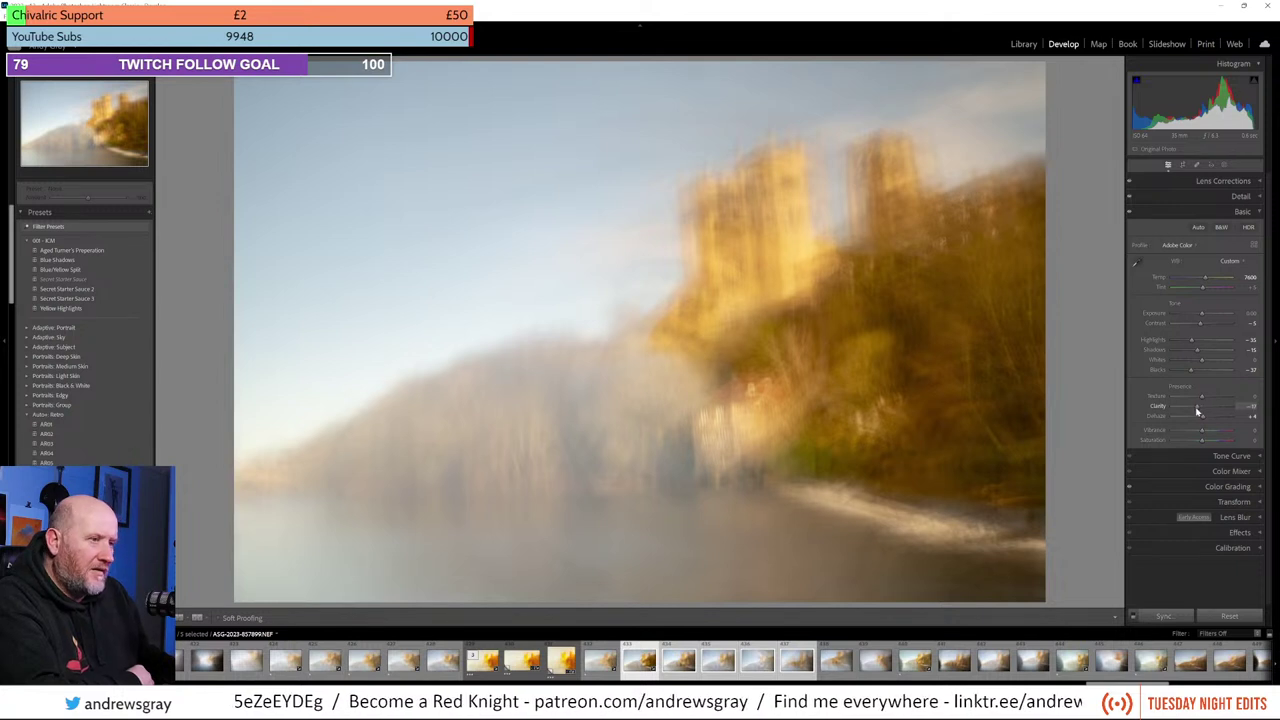
pyautogui.moveTo(1203, 409)
pyautogui.mouseDown()
pyautogui.moveTo(1224, 413)
pyautogui.moveTo(1198, 415)
pyautogui.mouseUp()
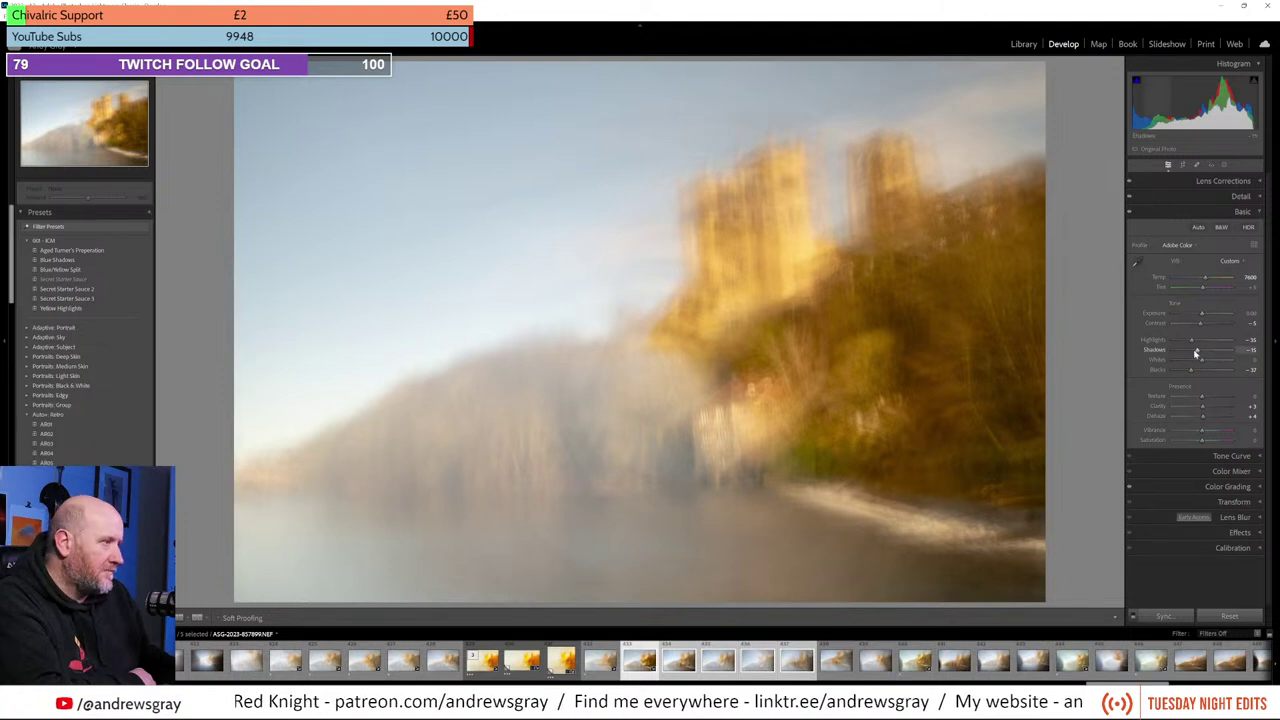
pyautogui.moveTo(1192, 343)
pyautogui.mouseDown()
pyautogui.moveTo(1214, 346)
pyautogui.moveTo(1177, 346)
pyautogui.moveTo(1209, 347)
pyautogui.mouseUp()
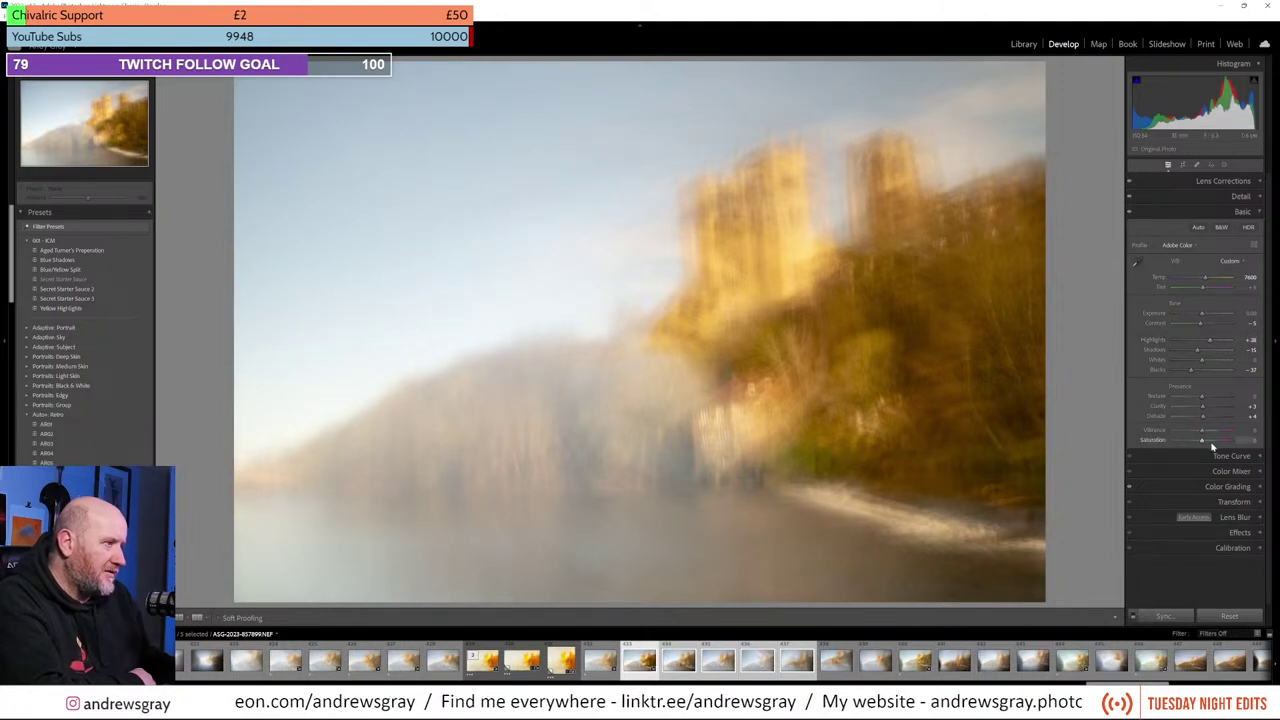
pyautogui.moveTo(1203, 430)
pyautogui.mouseDown()
pyautogui.moveTo(1192, 434)
pyautogui.moveTo(1233, 438)
pyautogui.moveTo(1212, 432)
pyautogui.mouseUp()
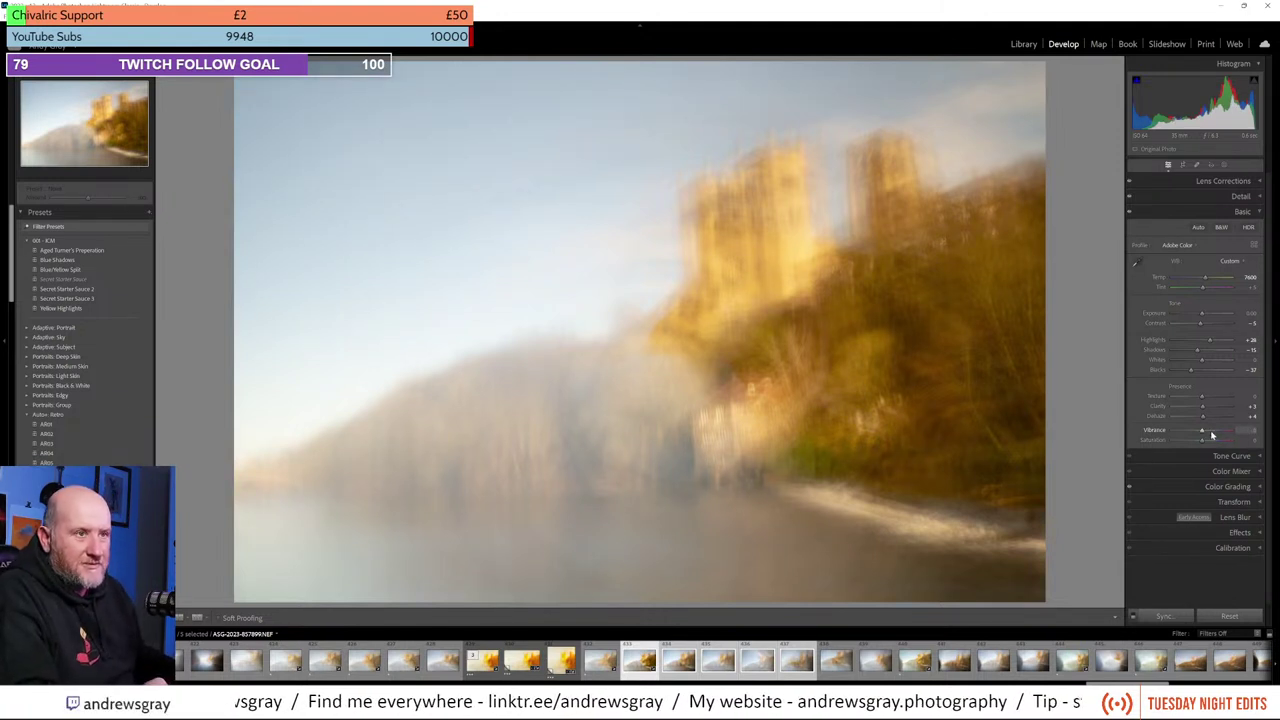
# Step: Heal three dust spots in the upper-left sky using Spot Removal with Visualize Spots
pyautogui.click(1197, 170)
pyautogui.press('a')
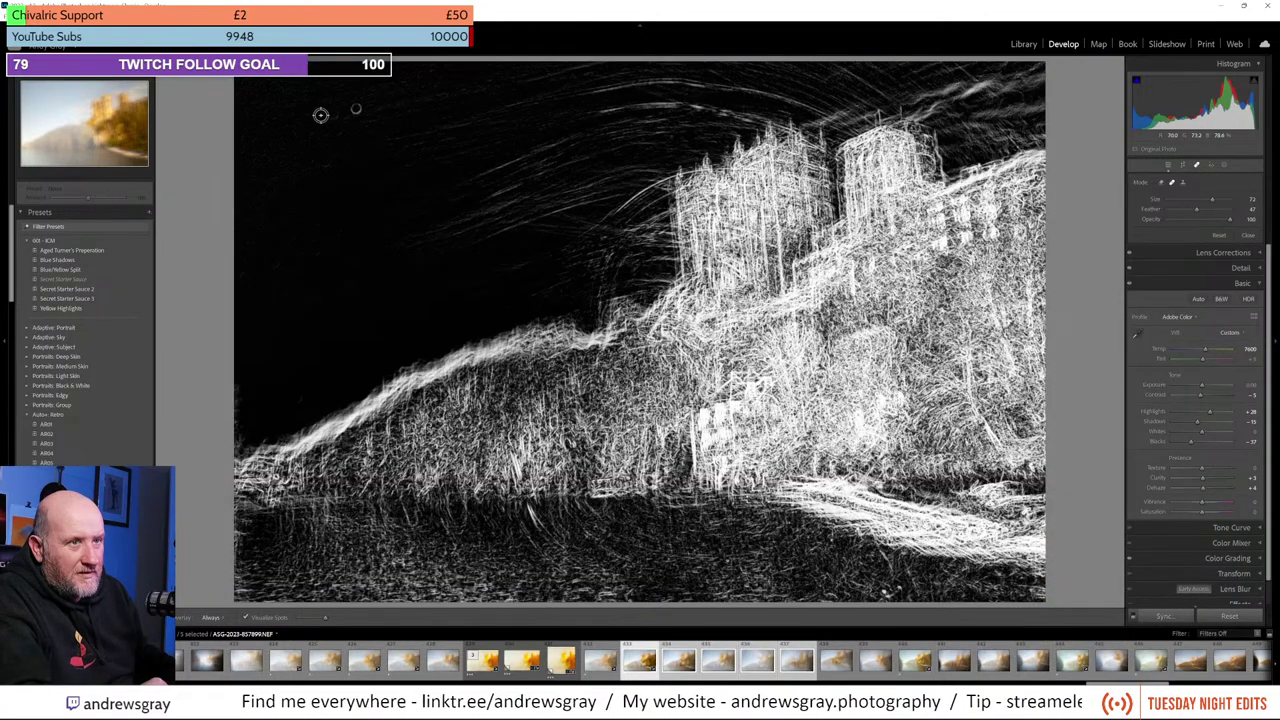
pyautogui.scroll(2, 356, 107)
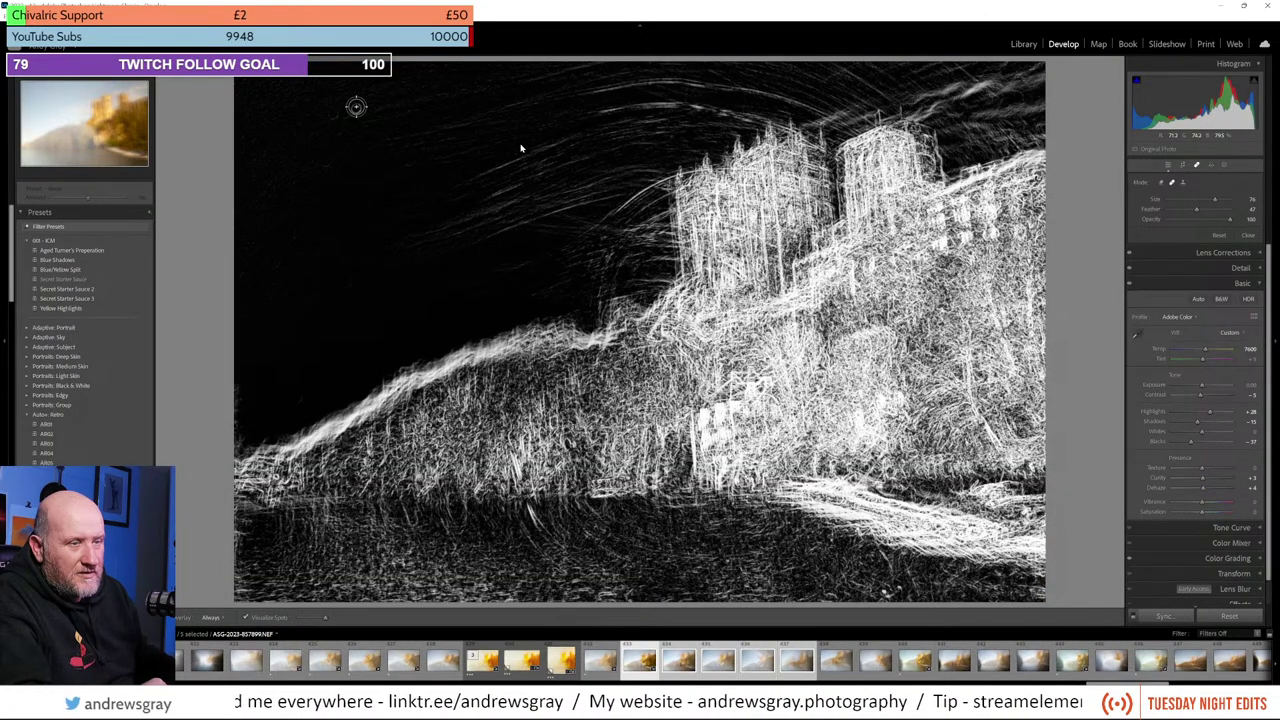
pyautogui.click(356, 107)
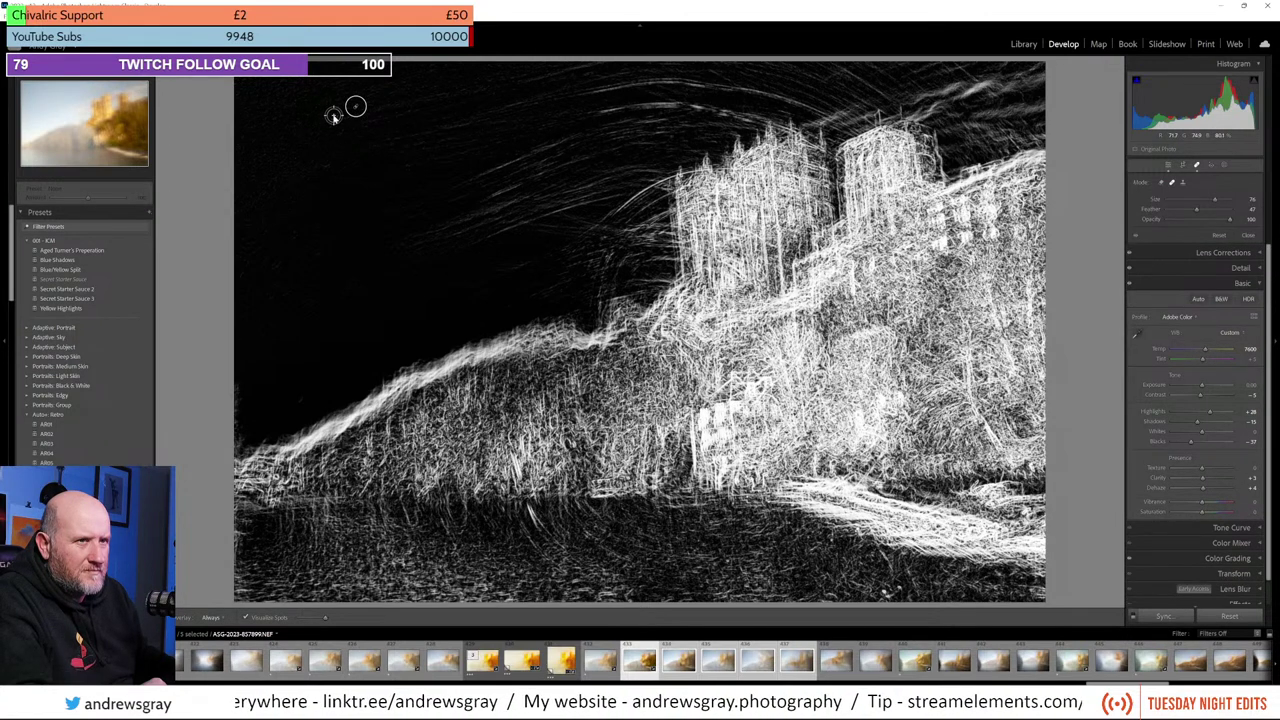
pyautogui.click(445, 155)
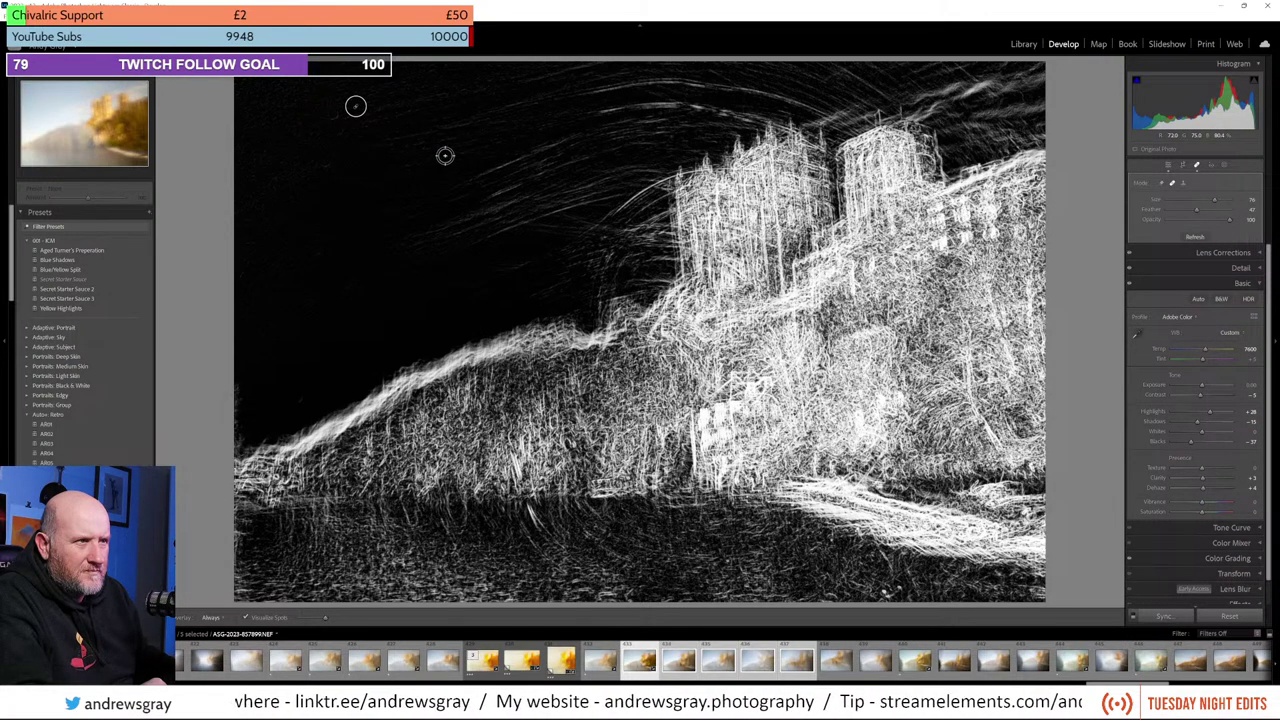
pyautogui.click(333, 114)
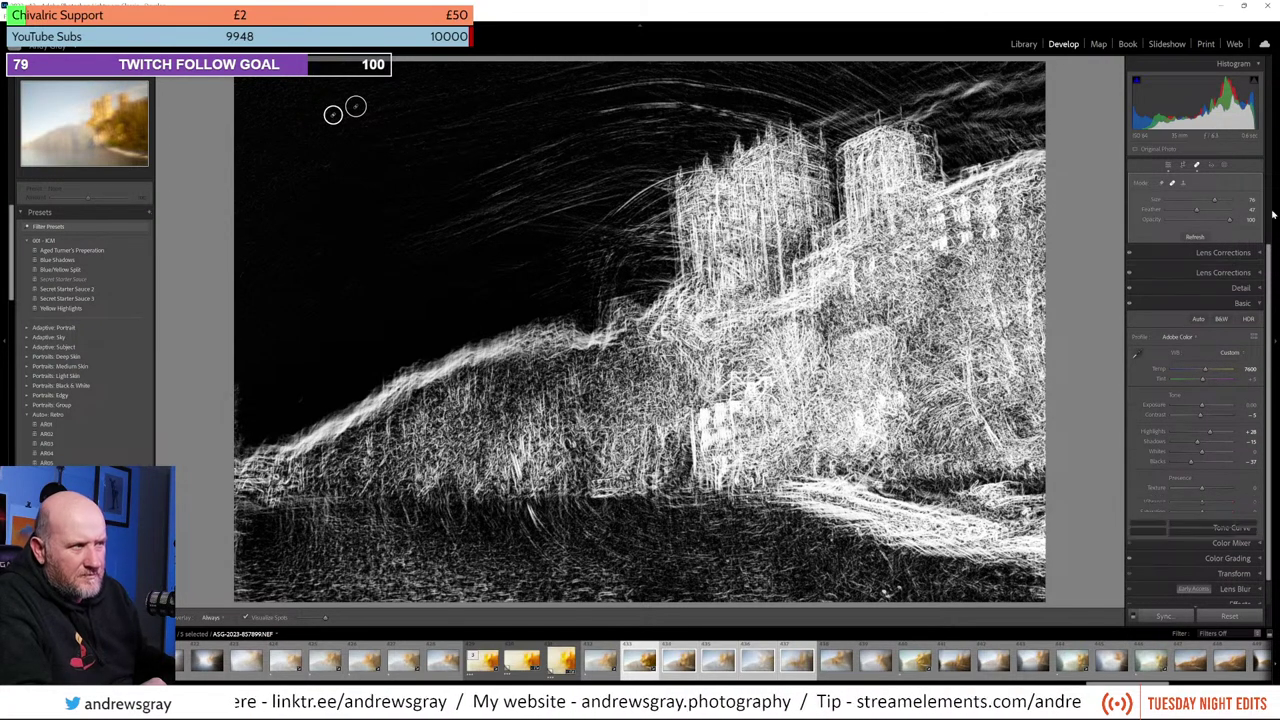
pyautogui.click(1170, 166)
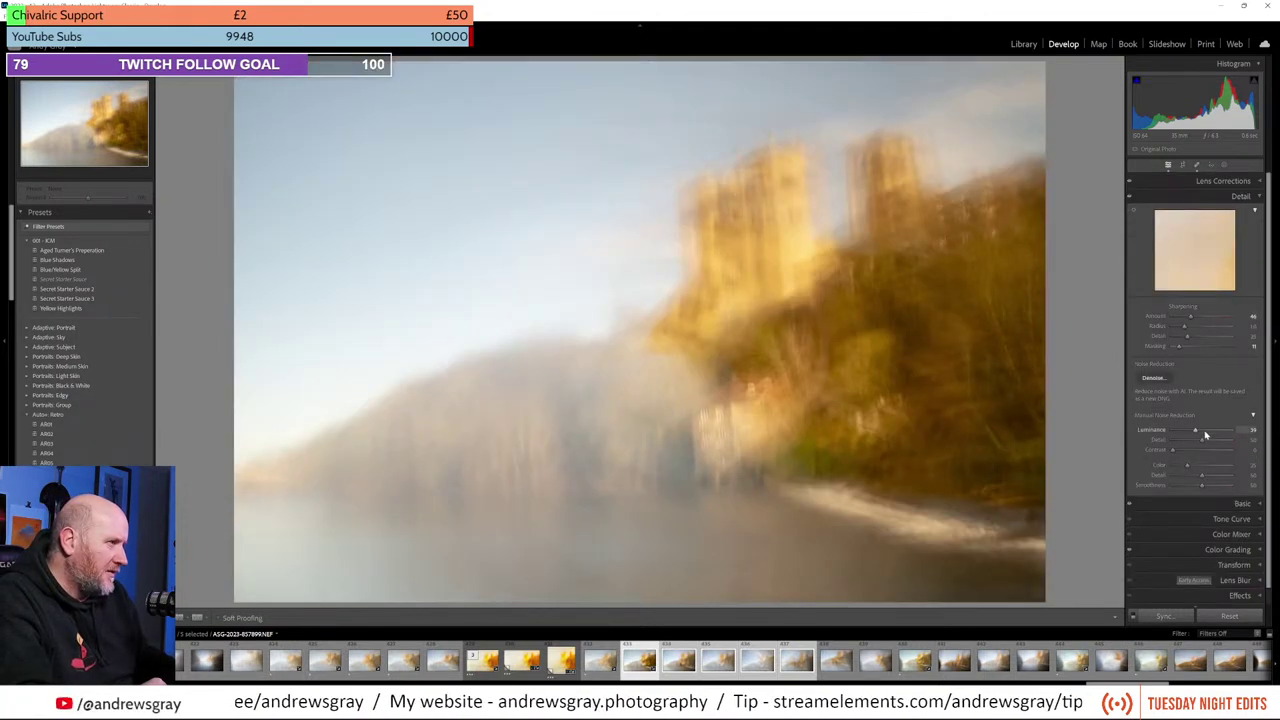
# Step: Collapse the Detail panel, then show the Basic panel and collapse it again
pyautogui.click(1238, 198)
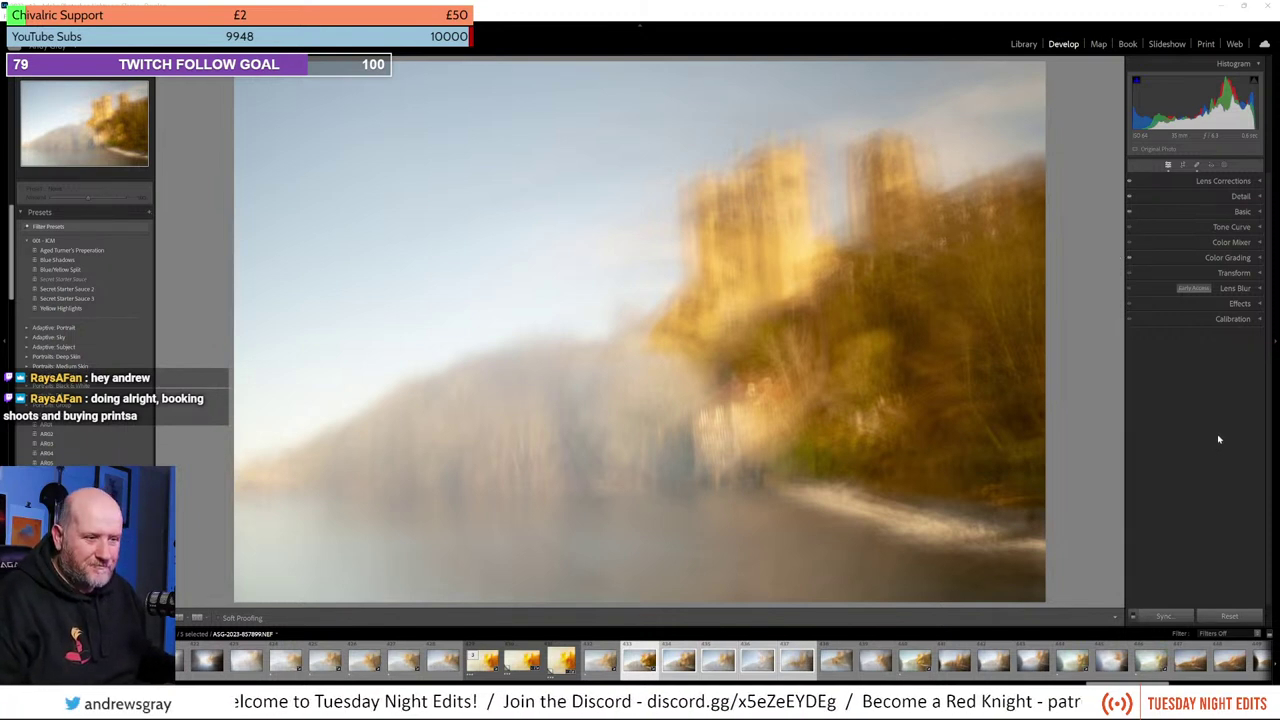
pyautogui.click(1244, 213)
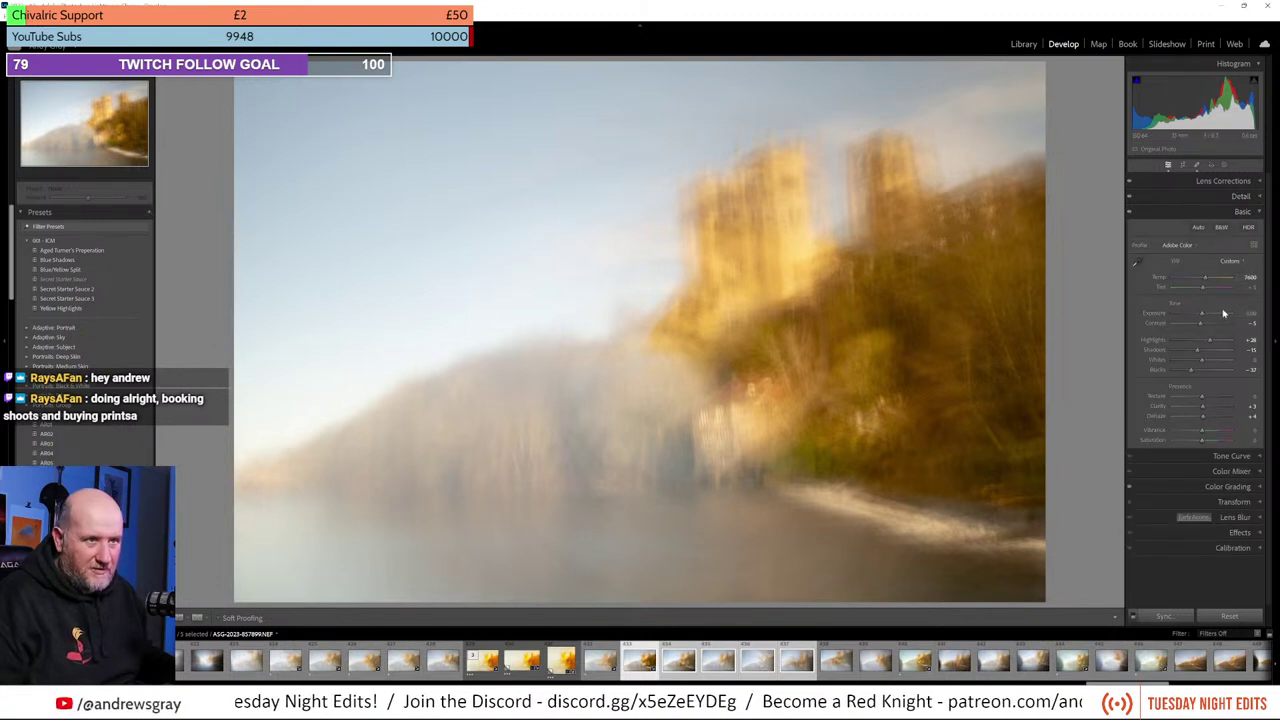
pyautogui.click(1238, 211)
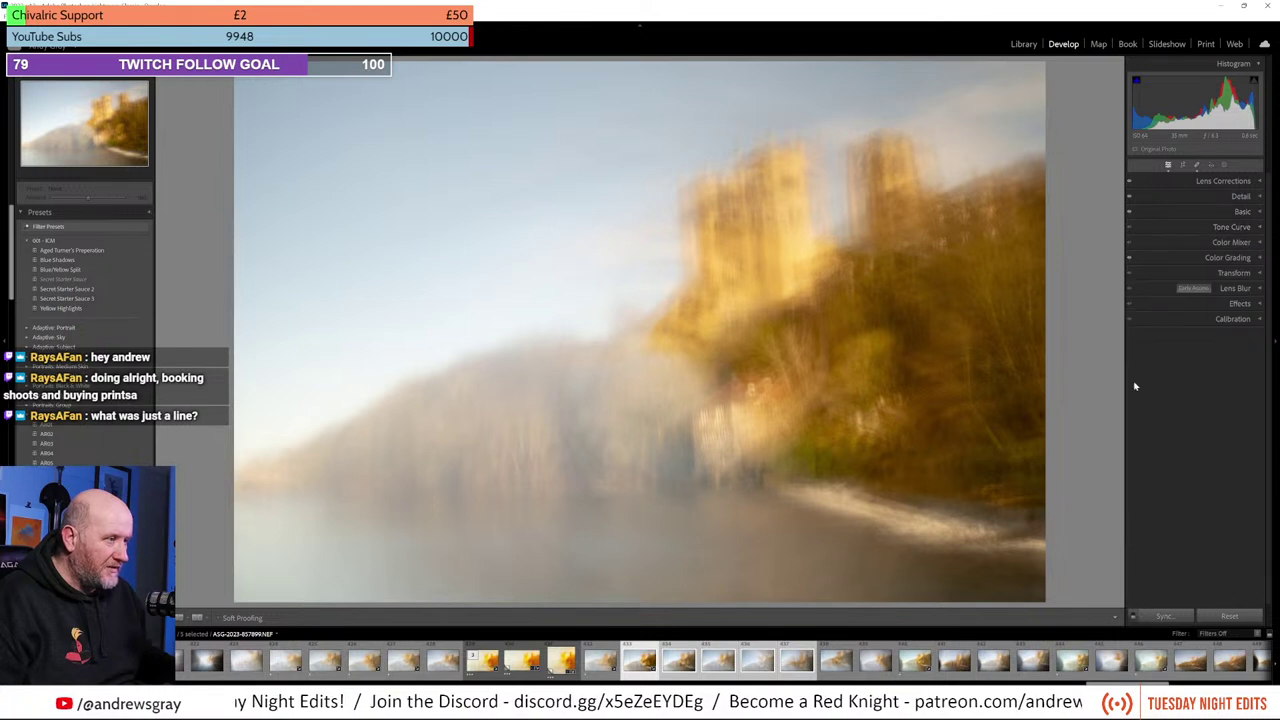
# Step: Synchronize this frame's develop settings across the other selected golden cathedral frames
pyautogui.click(1162, 615)
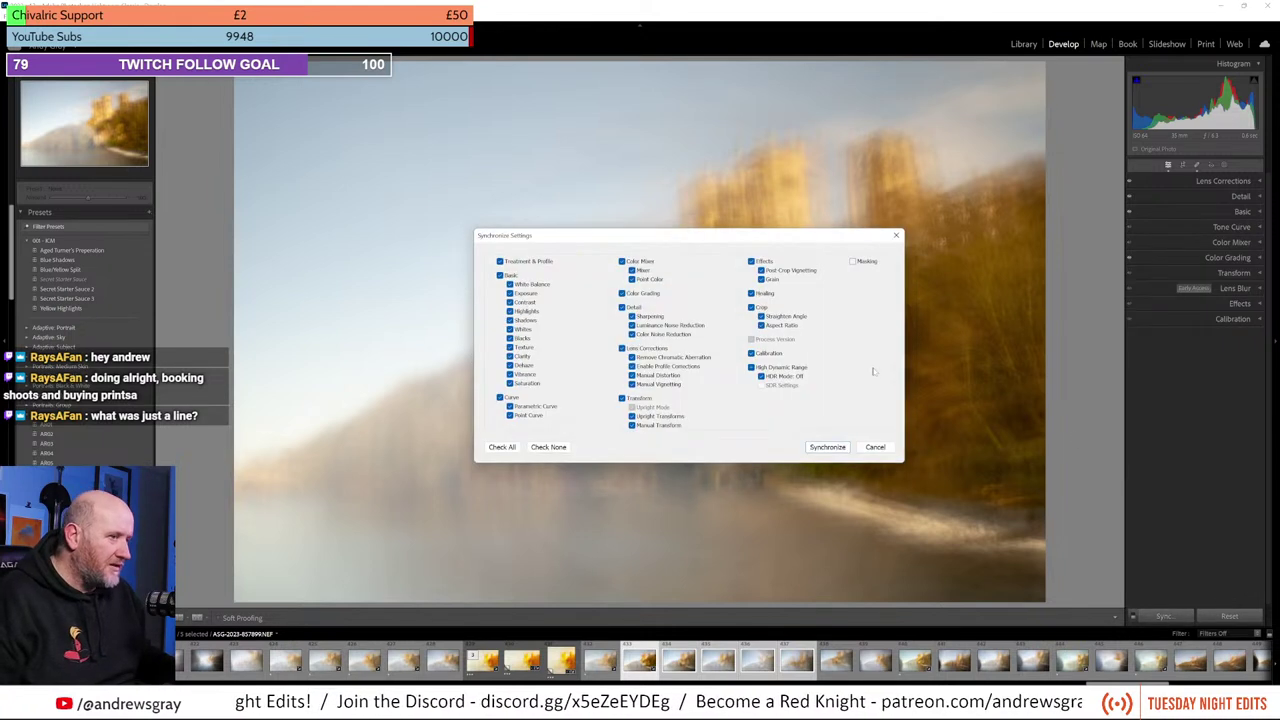
pyautogui.click(828, 447)
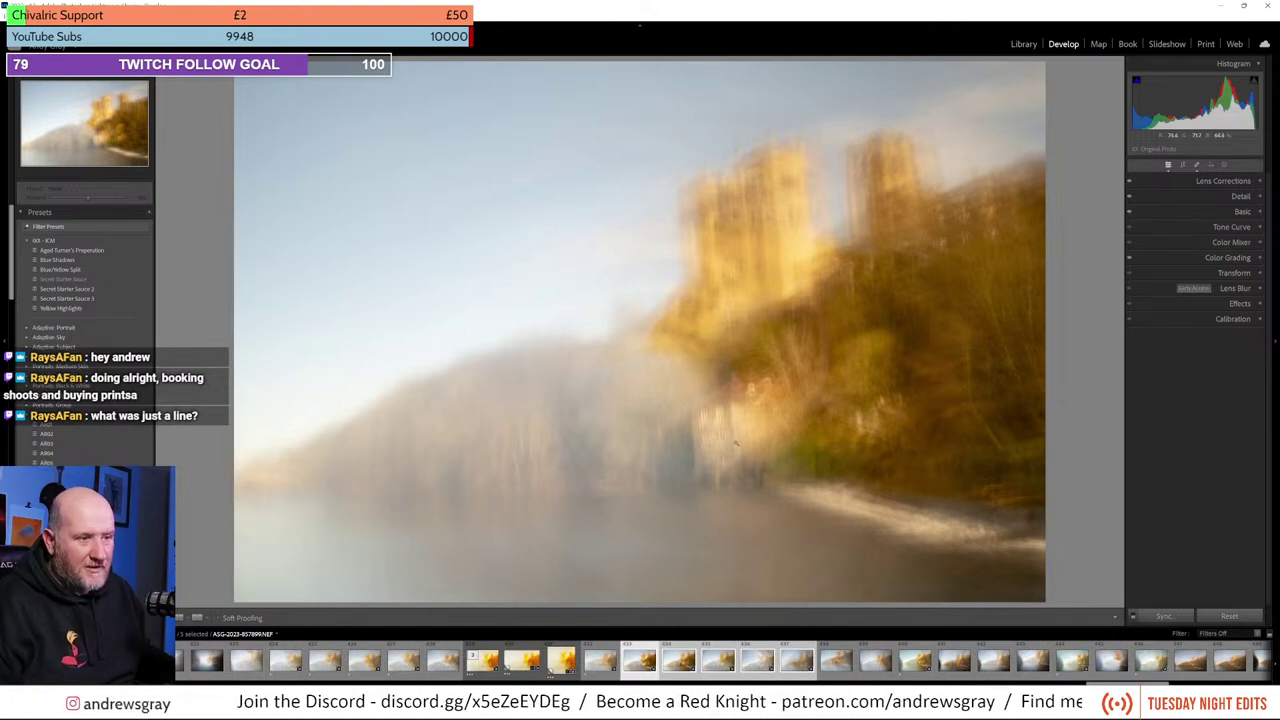
pyautogui.rightClick(644, 335)
# Step: Send the selected frames to Photoshop with Open as Layers in one document
pyautogui.moveTo(700, 426)
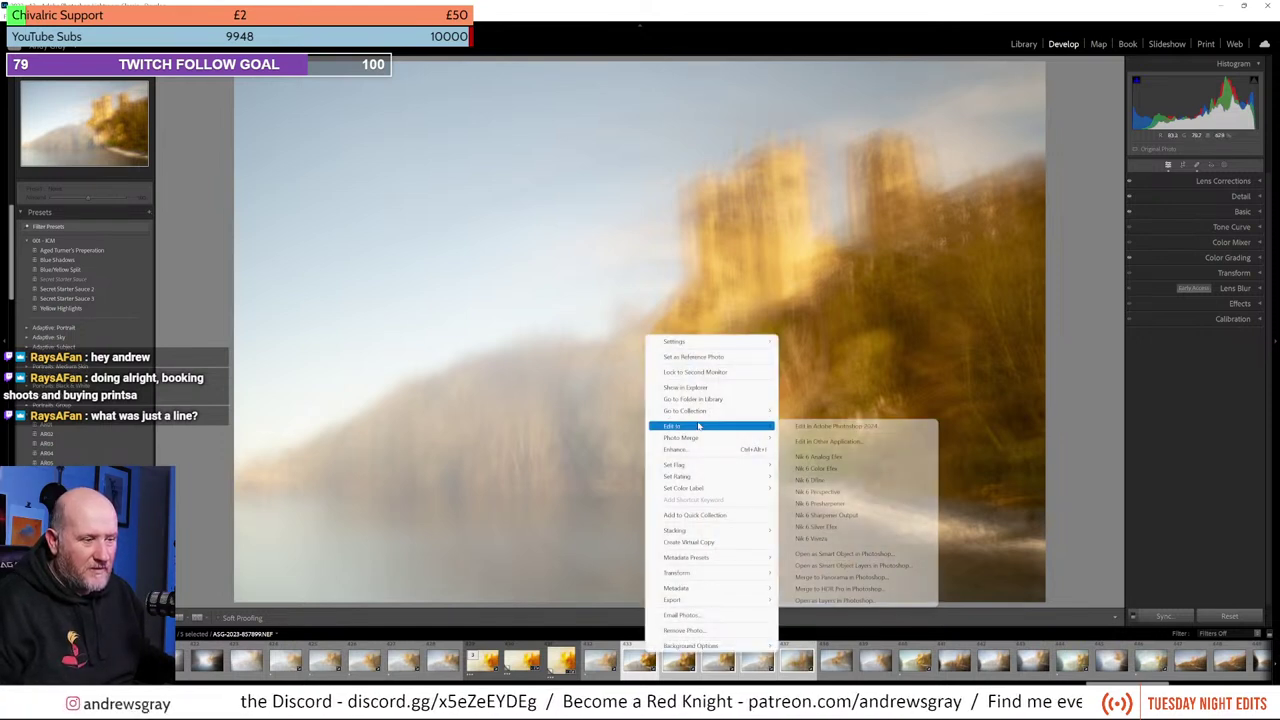
pyautogui.click(877, 602)
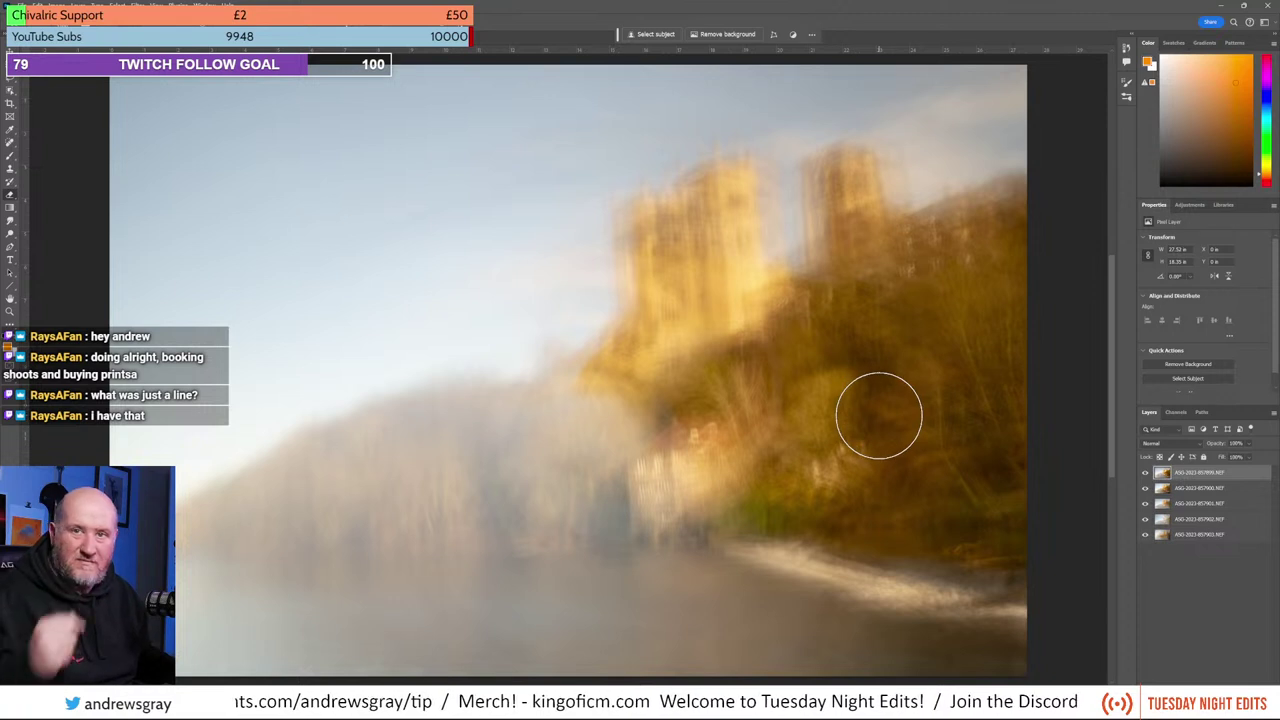
# Step: Set all five exposure layers to Multiply and hide the top four
pyautogui.keyDown('shift'); pyautogui.click(1205, 538); pyautogui.keyUp('shift')
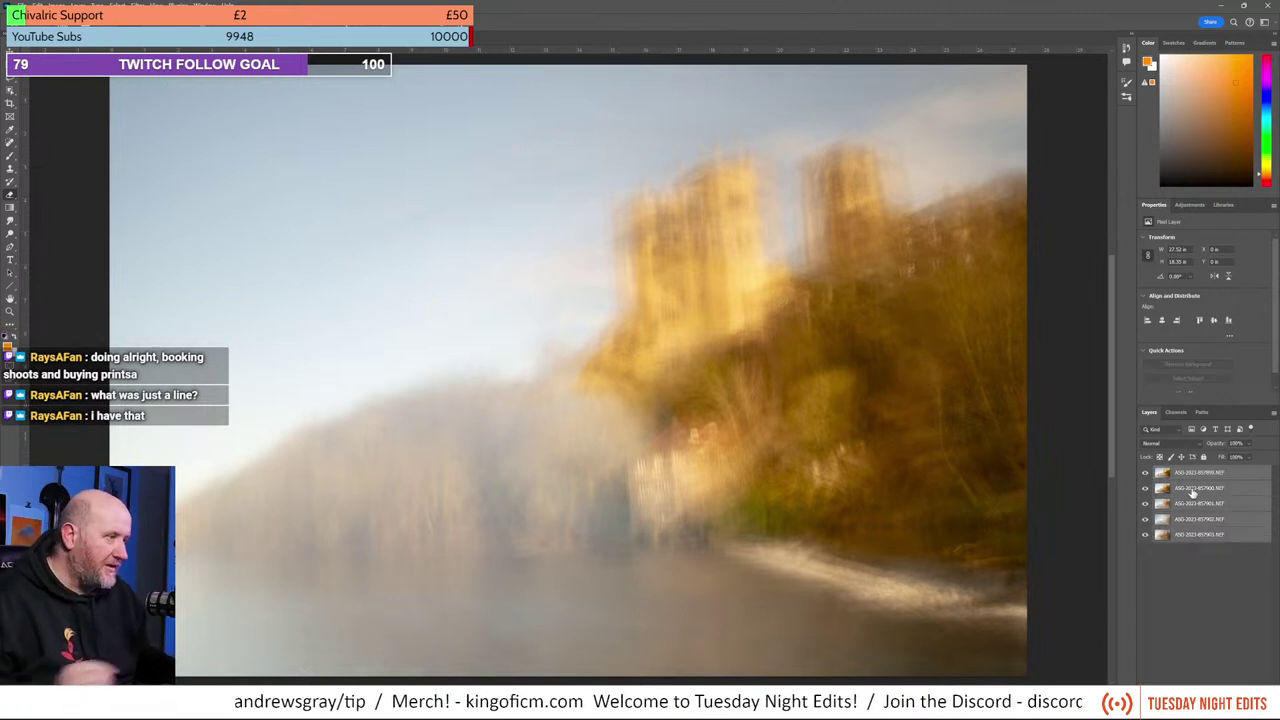
pyautogui.click(1160, 443)
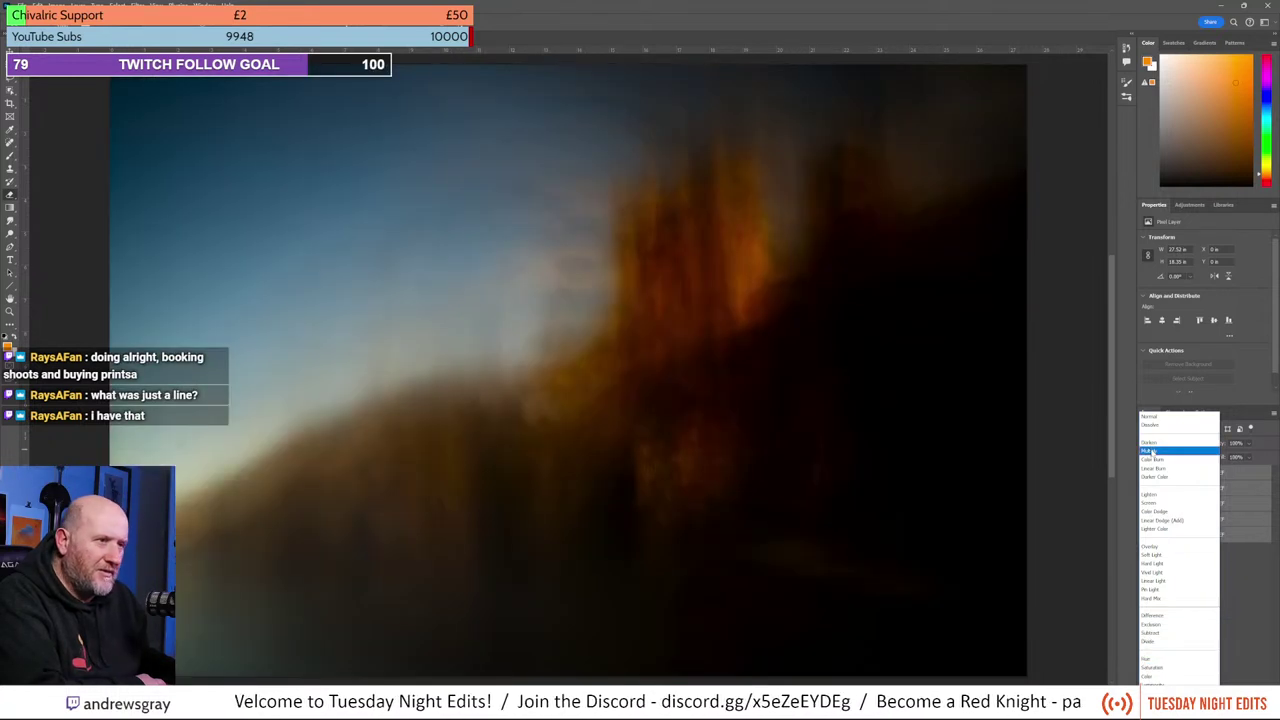
pyautogui.click(1151, 451)
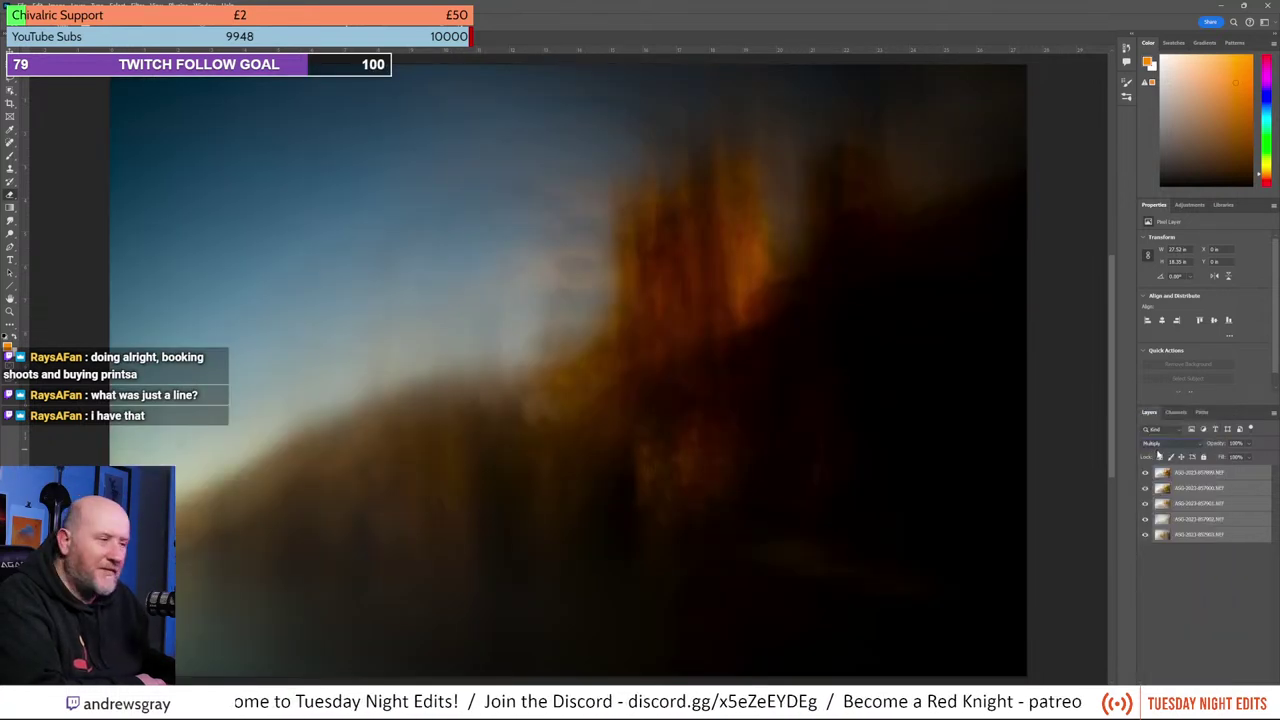
pyautogui.moveTo(1145, 477); pyautogui.dragTo(1148, 534)
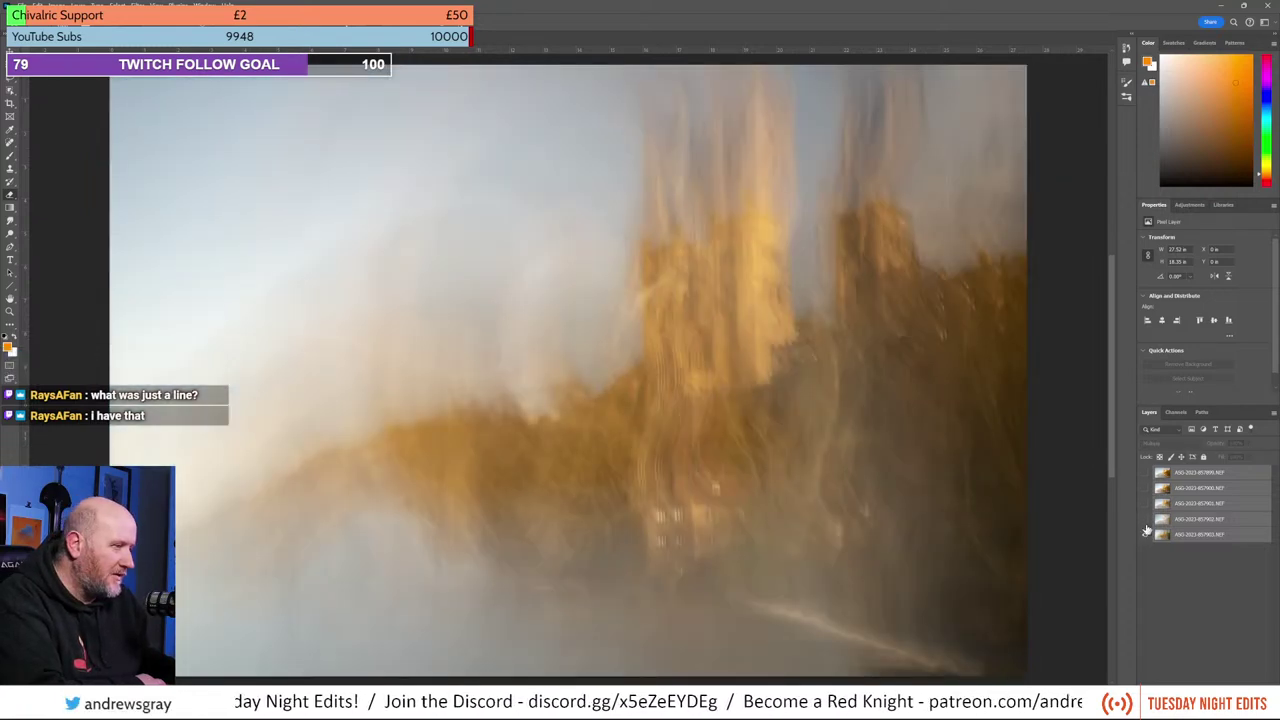
# Step: Show the fourth and third exposures and drag each one so its towers line up
pyautogui.click(1144, 520)
pyautogui.click(1200, 518)
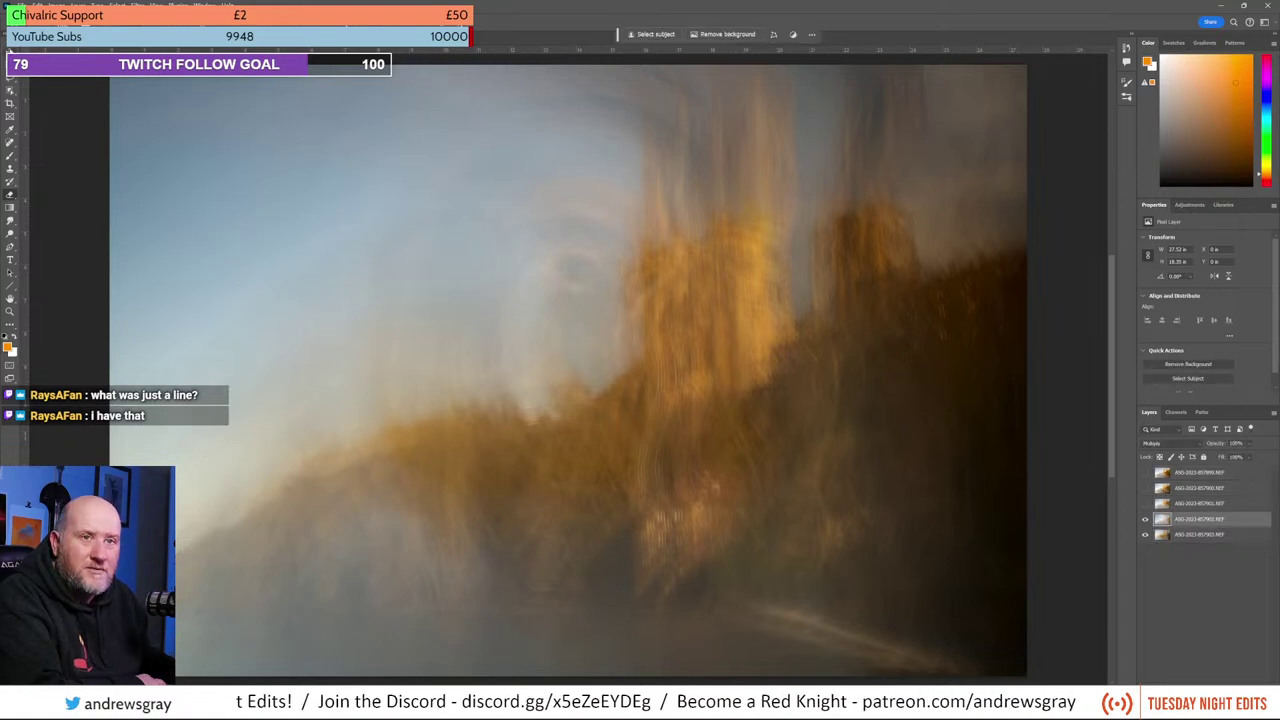
pyautogui.moveTo(527, 378)
pyautogui.mouseDown()
pyautogui.moveTo(495, 359)
pyautogui.moveTo(527, 372)
pyautogui.moveTo(546, 361)
pyautogui.mouseUp()
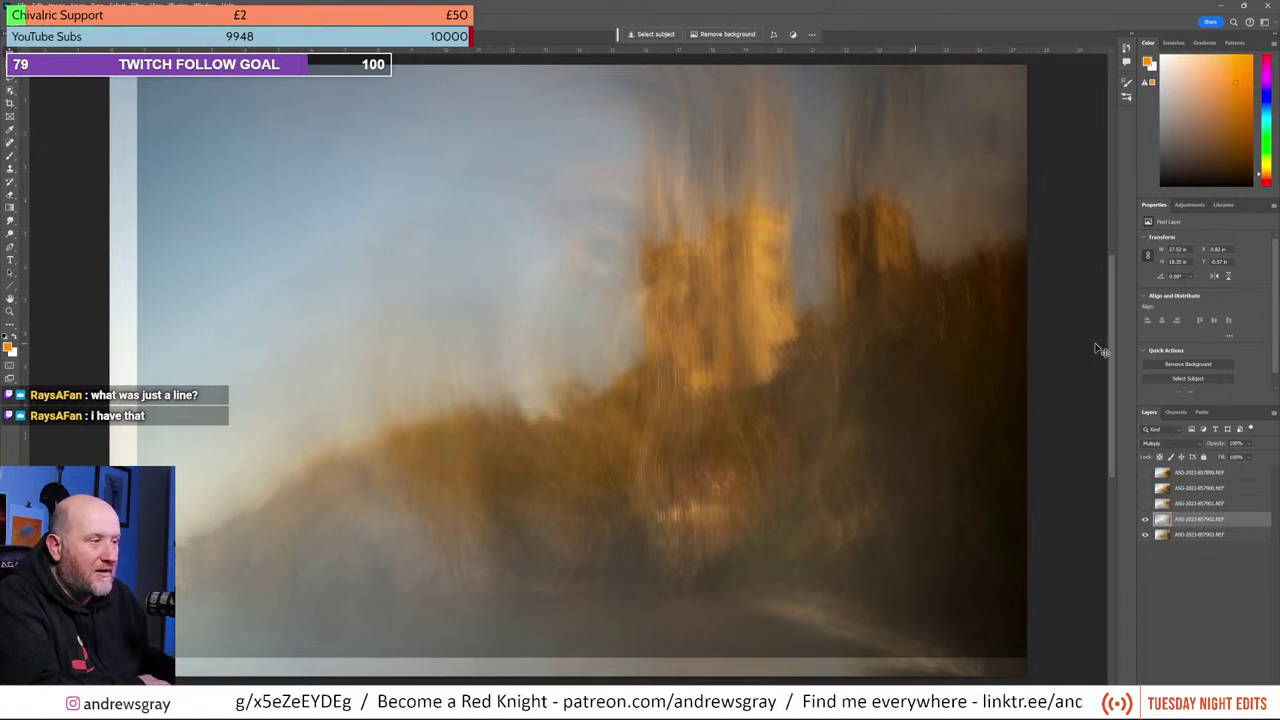
pyautogui.click(1146, 504)
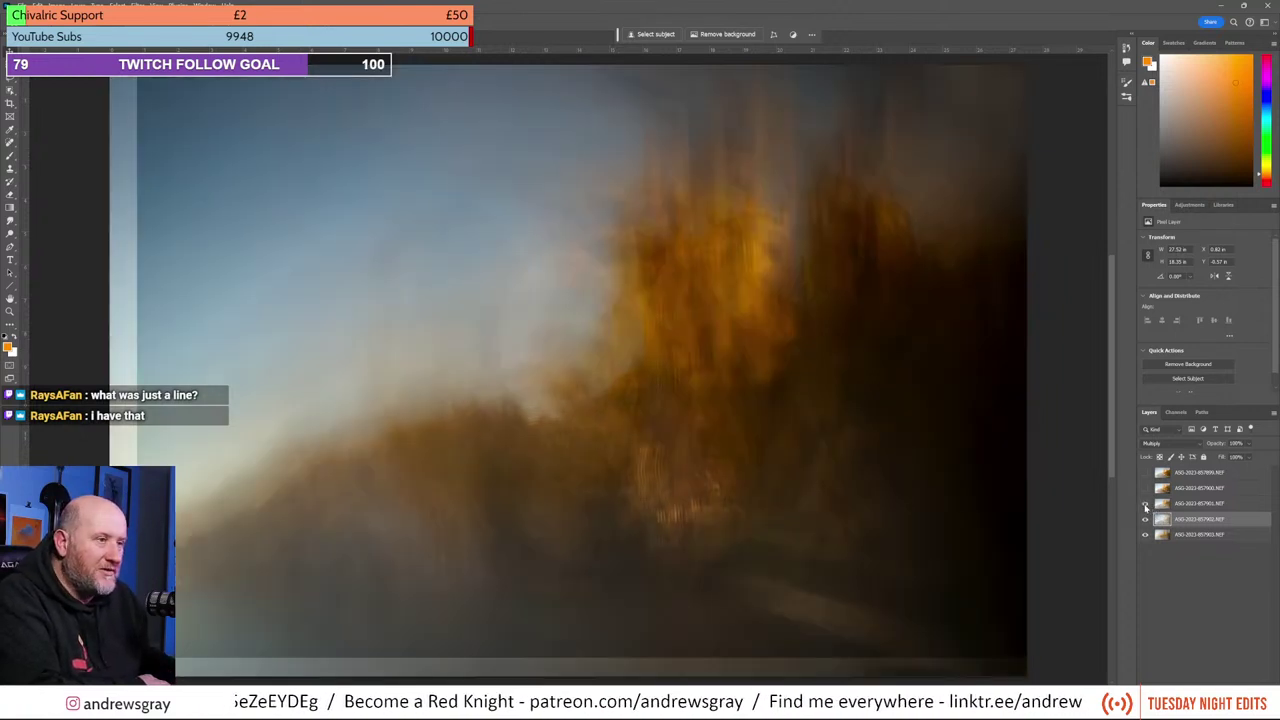
pyautogui.click(1200, 503)
pyautogui.moveTo(700, 296); pyautogui.dragTo(713, 347)
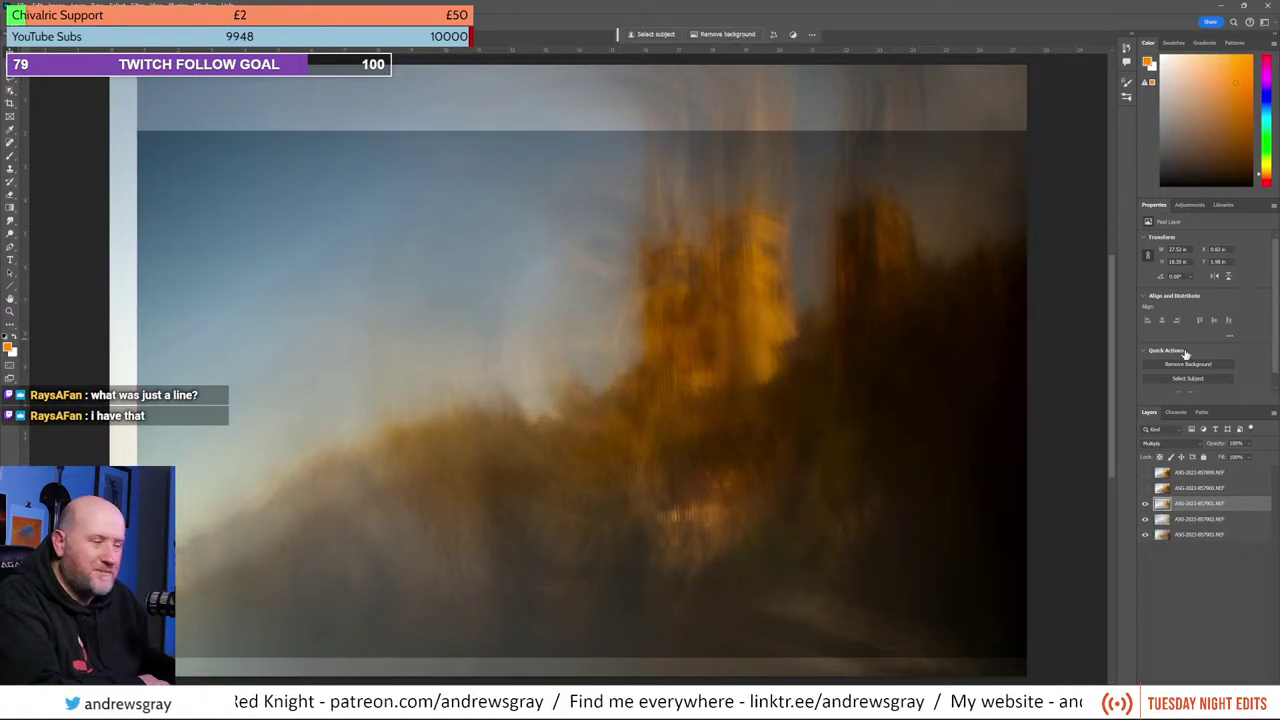
# Step: Show the second and top exposures and shift each one to match the others
pyautogui.click(1145, 488)
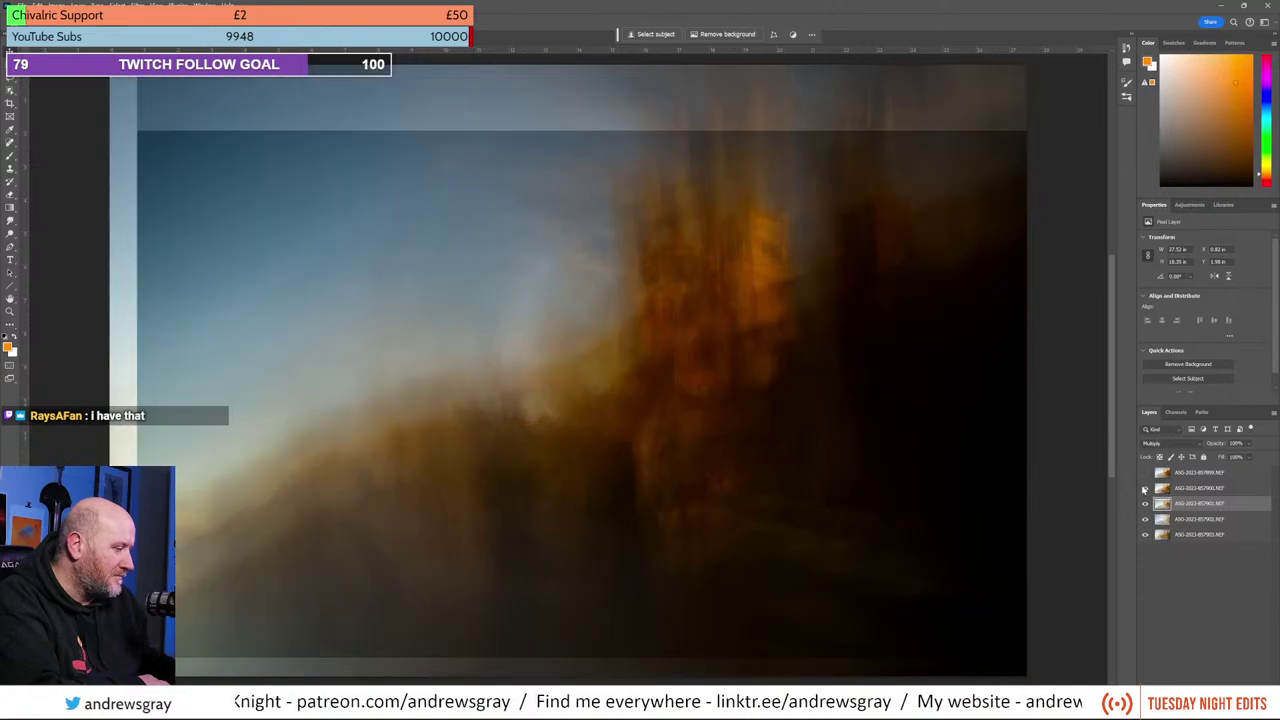
pyautogui.click(1199, 490)
pyautogui.moveTo(777, 437); pyautogui.dragTo(800, 528)
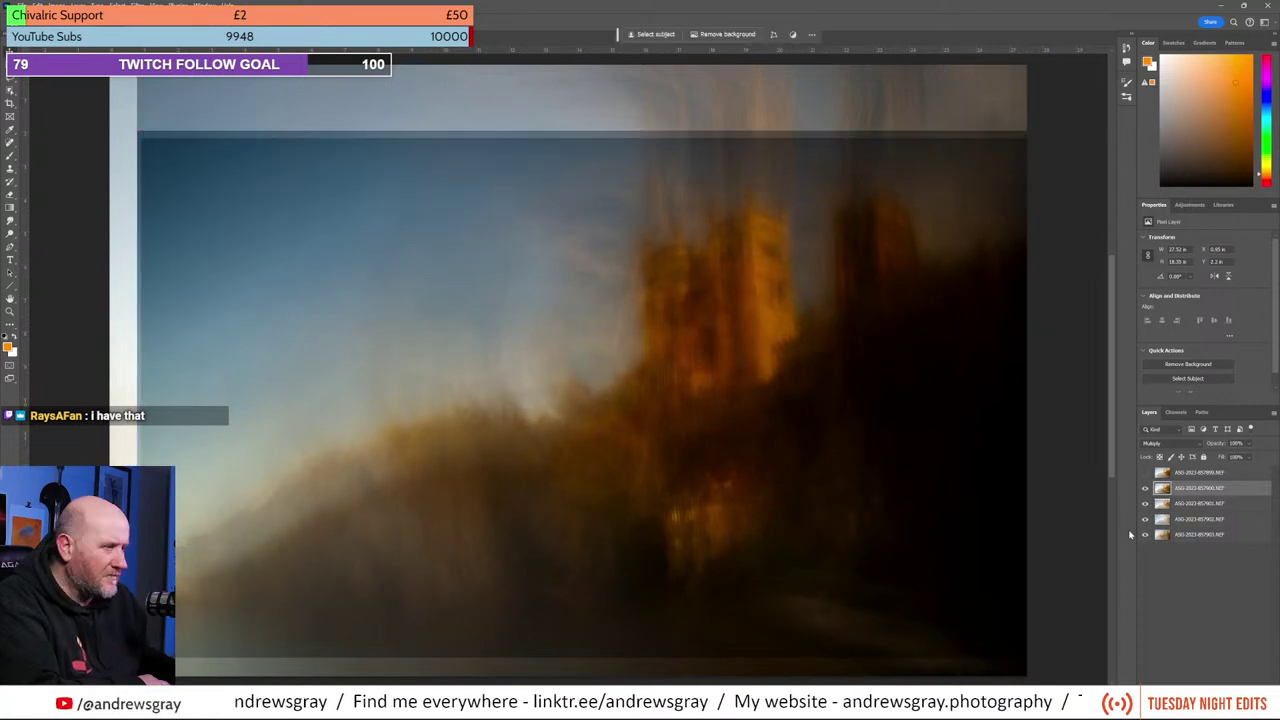
pyautogui.click(1145, 476)
pyautogui.click(1226, 474)
pyautogui.moveTo(757, 480); pyautogui.dragTo(774, 508)
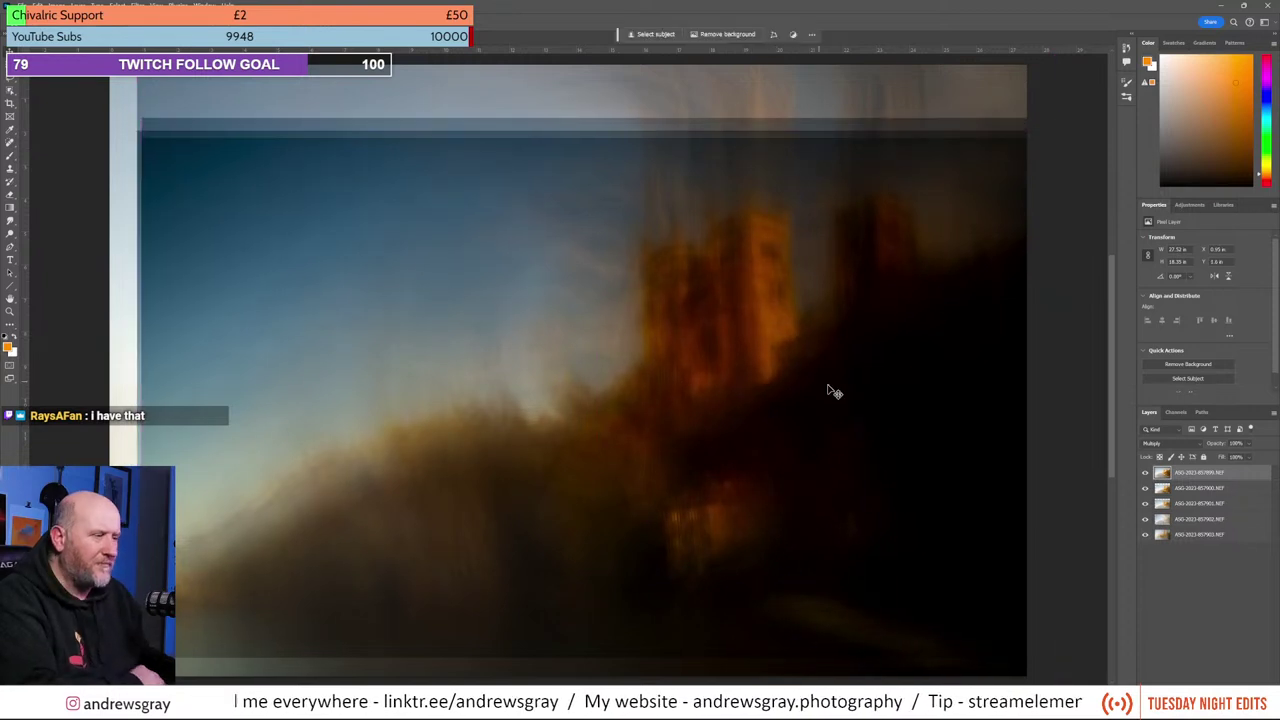
# Step: Select all five exposure layers and move the whole stack upward together
pyautogui.keyDown('shift'); pyautogui.click(1198, 534); pyautogui.keyUp('shift')
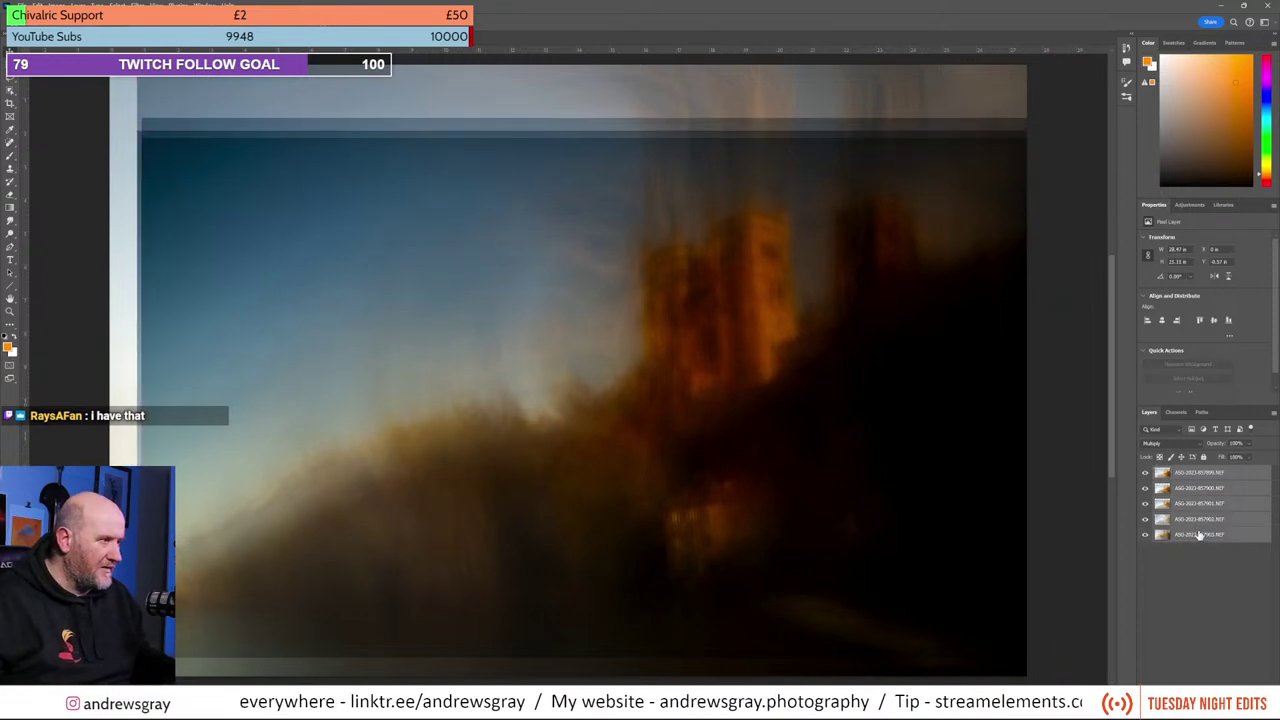
pyautogui.moveTo(745, 433); pyautogui.dragTo(745, 382)
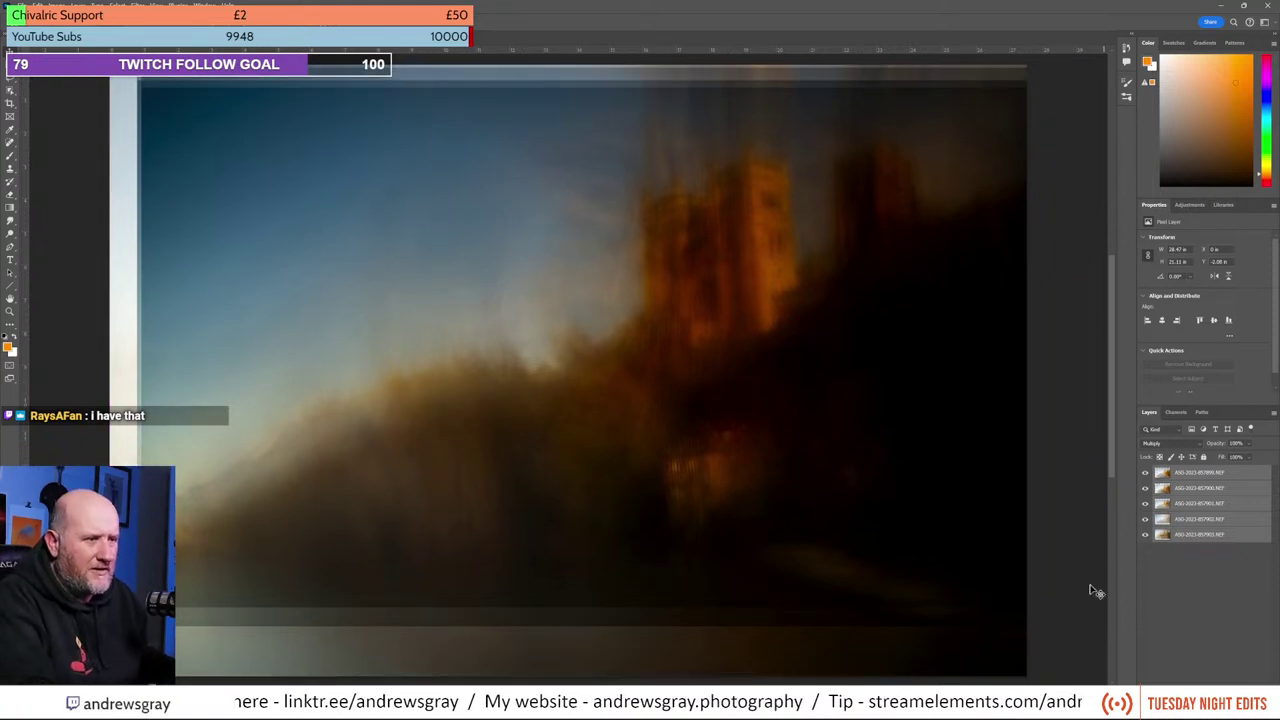
pyautogui.click(1215, 475)
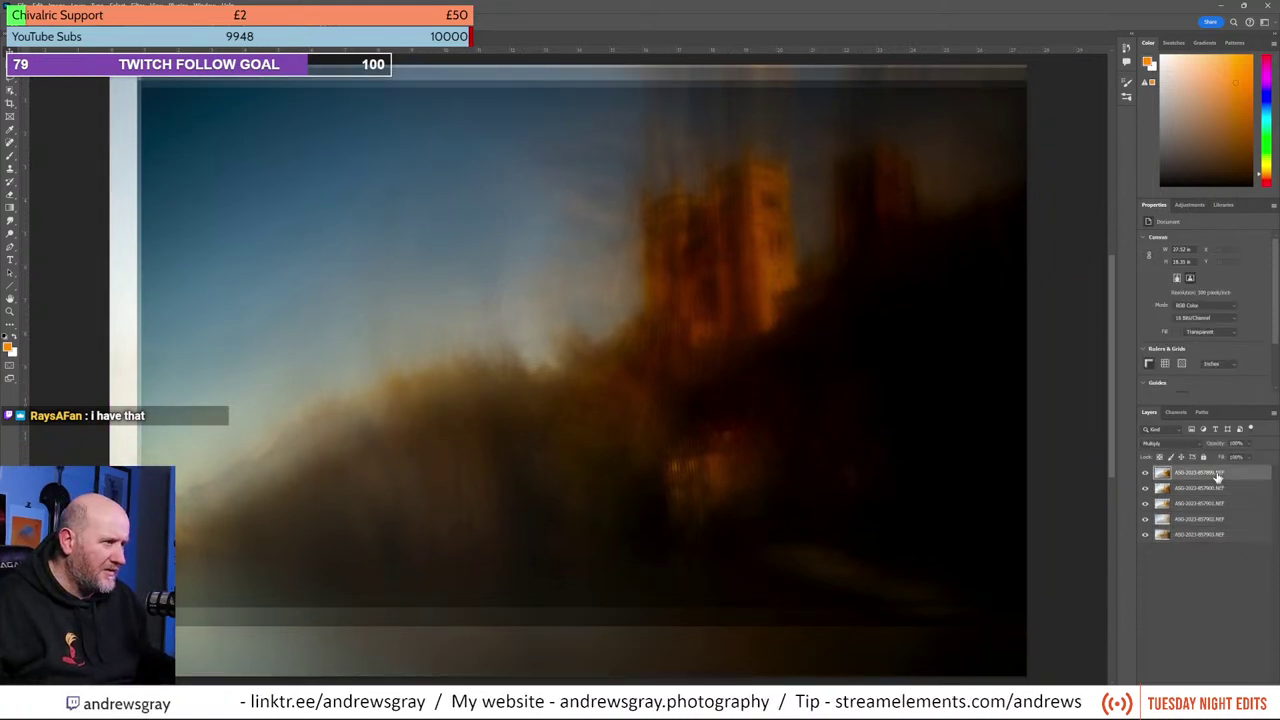
pyautogui.keyDown('shift'); pyautogui.click(1210, 536); pyautogui.keyUp('shift')
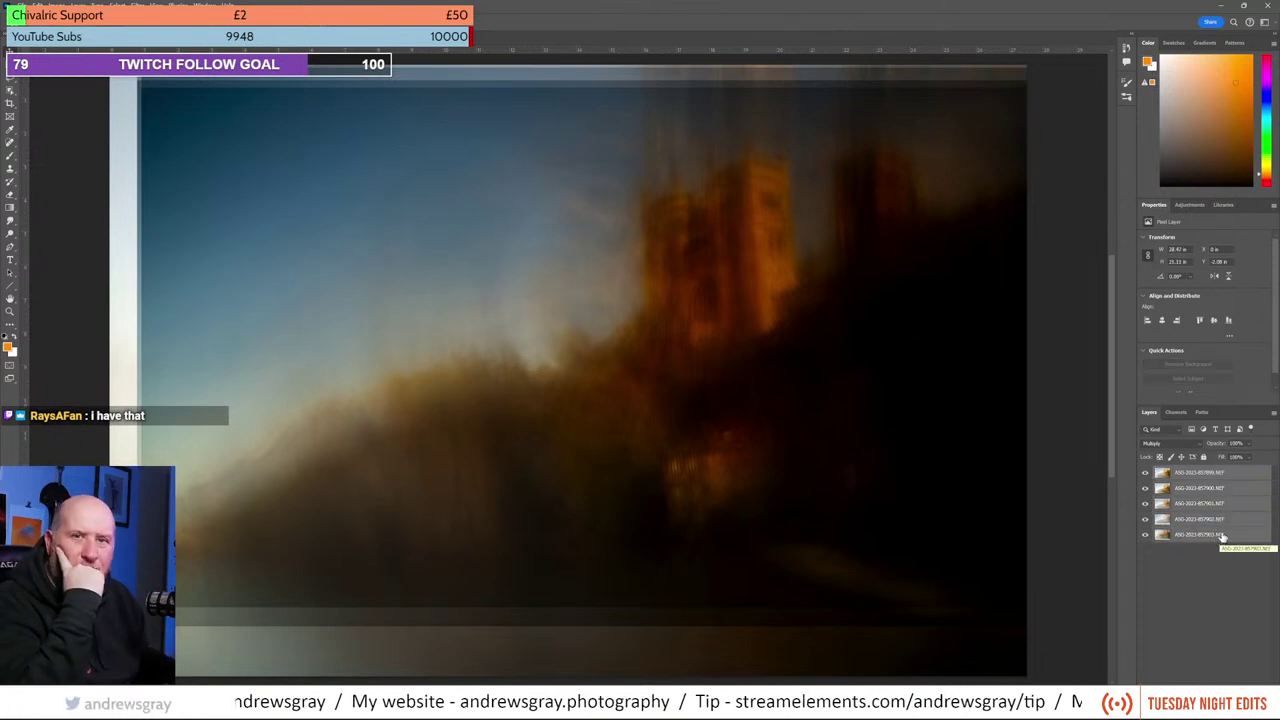
pyautogui.click(1164, 444)
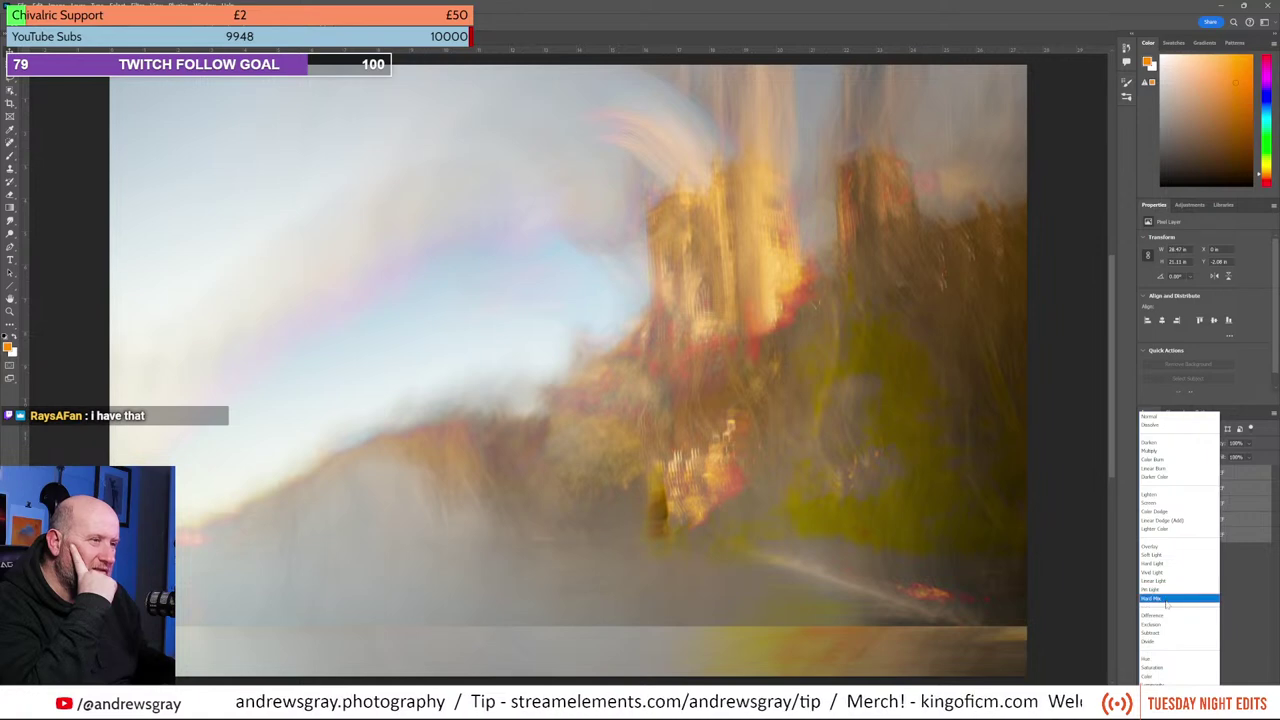
# Step: Try the Hard Mix, Pin Light and Exclusion blend modes, toggling exposures to compare
pyautogui.click(1165, 599)
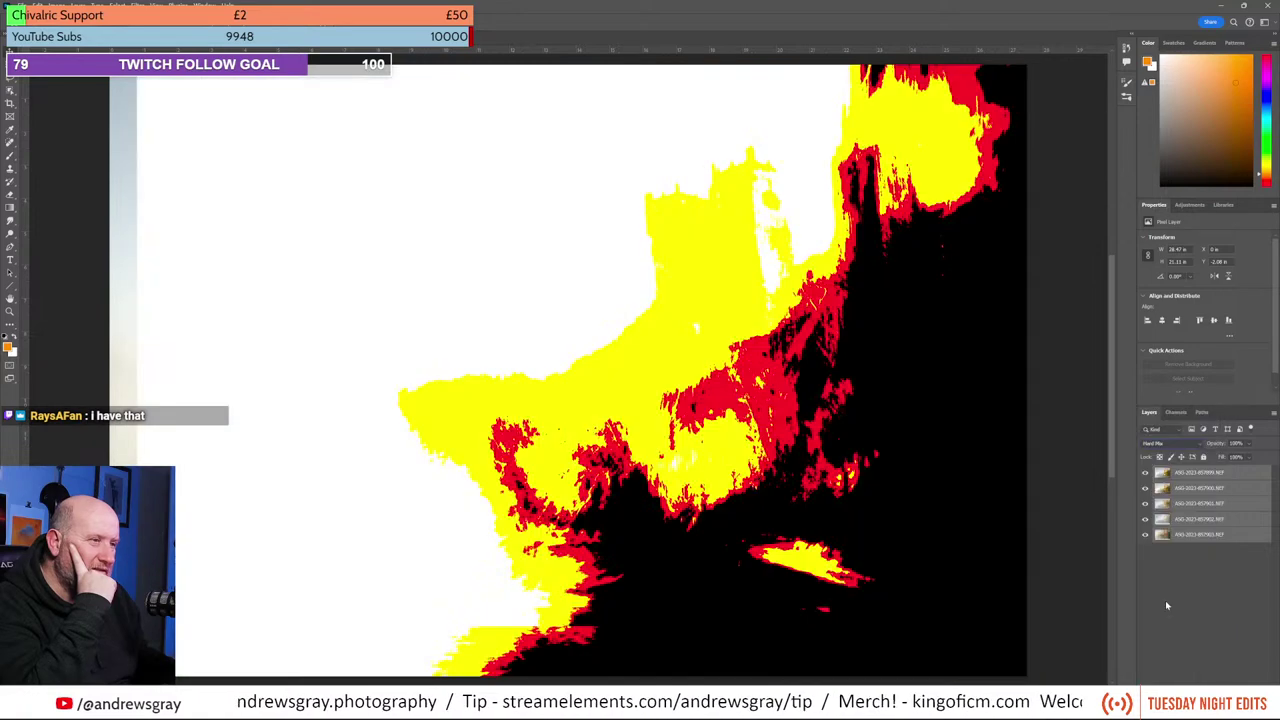
pyautogui.click(1158, 443)
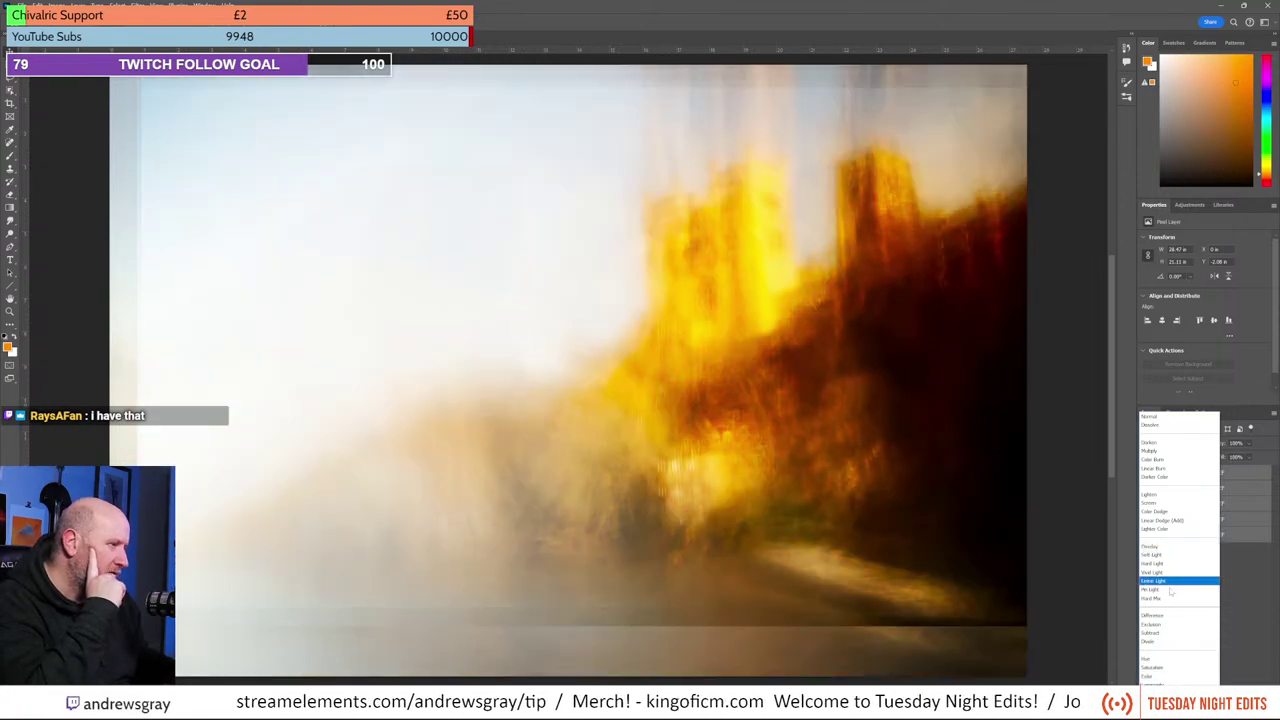
pyautogui.click(1171, 590)
pyautogui.click(1145, 488)
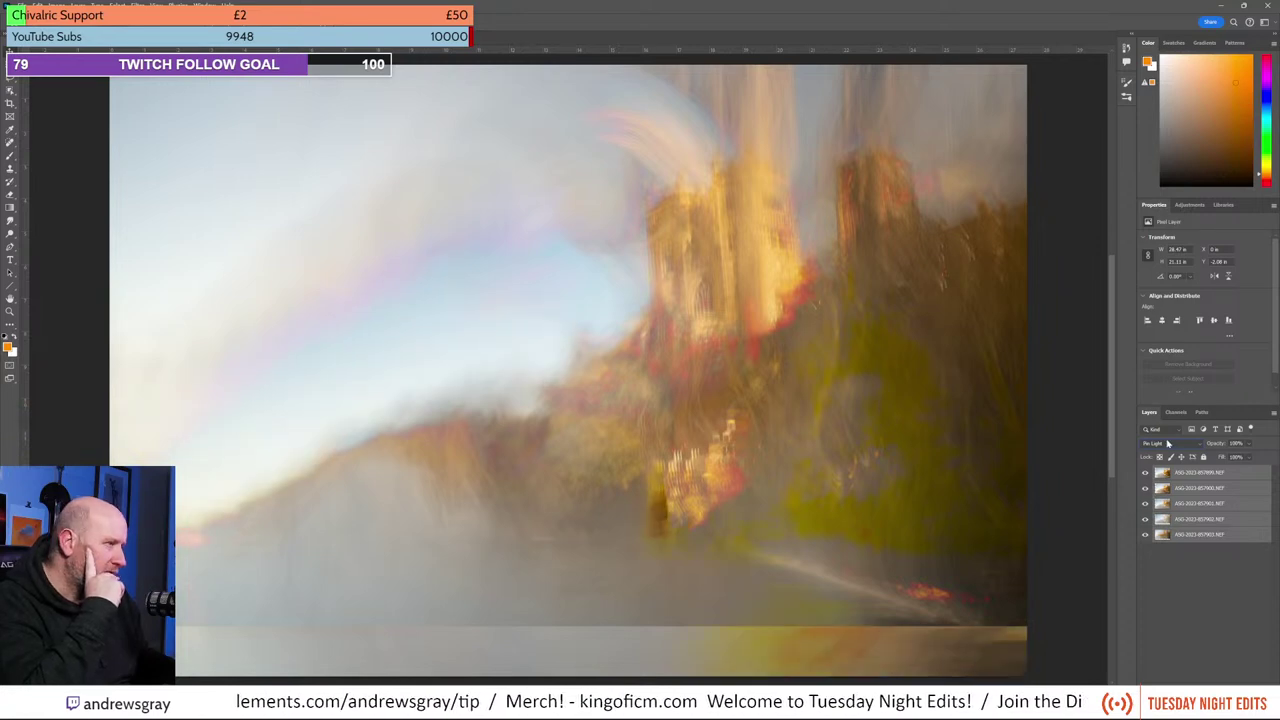
pyautogui.click(1160, 443)
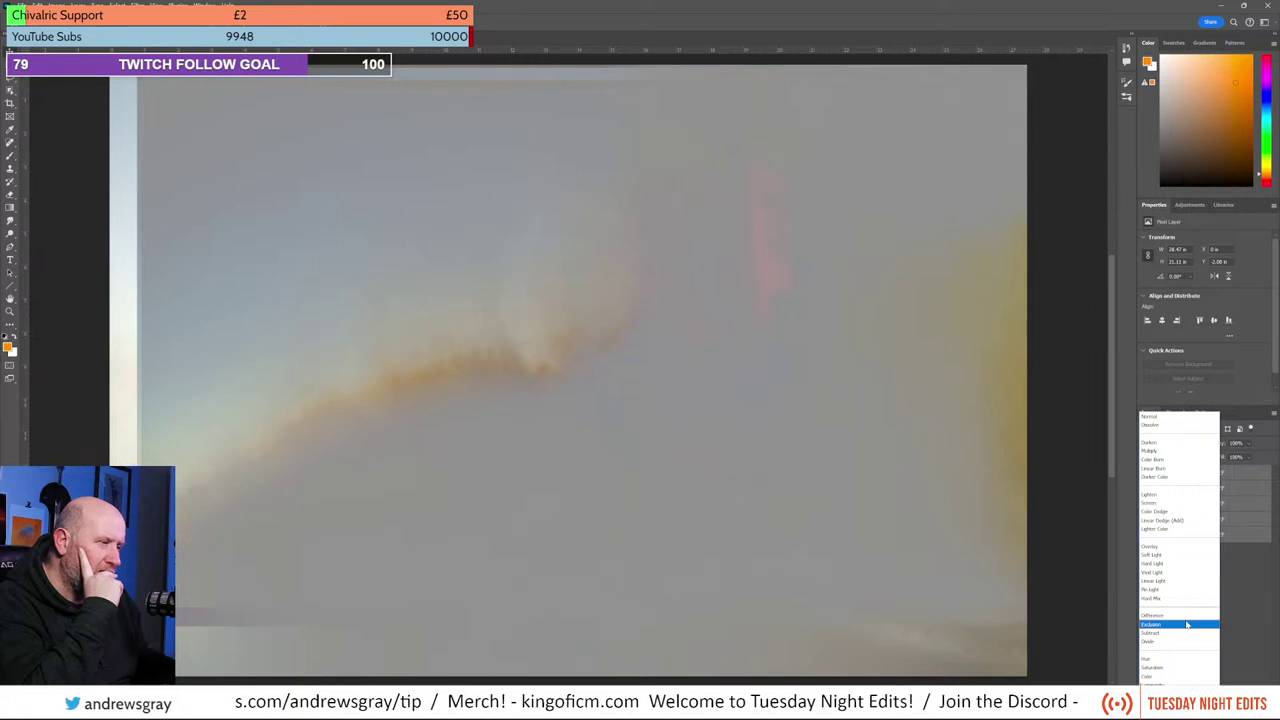
pyautogui.click(1187, 625)
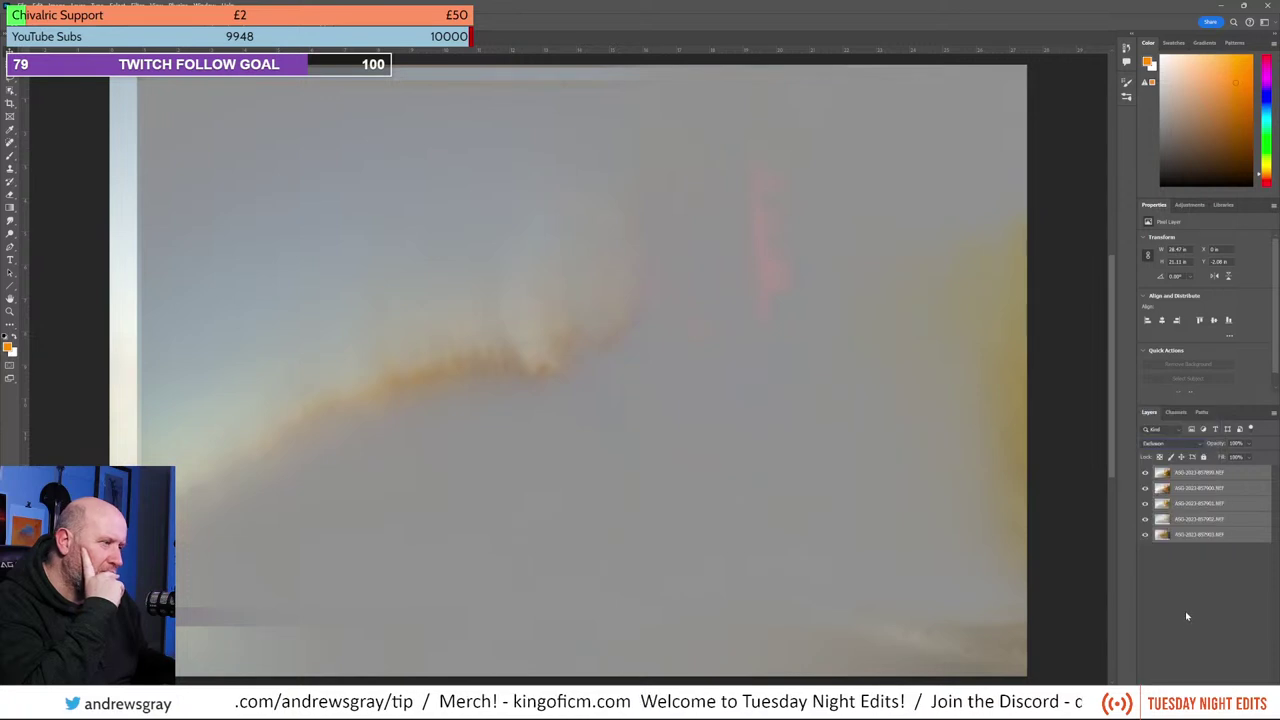
pyautogui.click(1145, 490)
pyautogui.click(1146, 474)
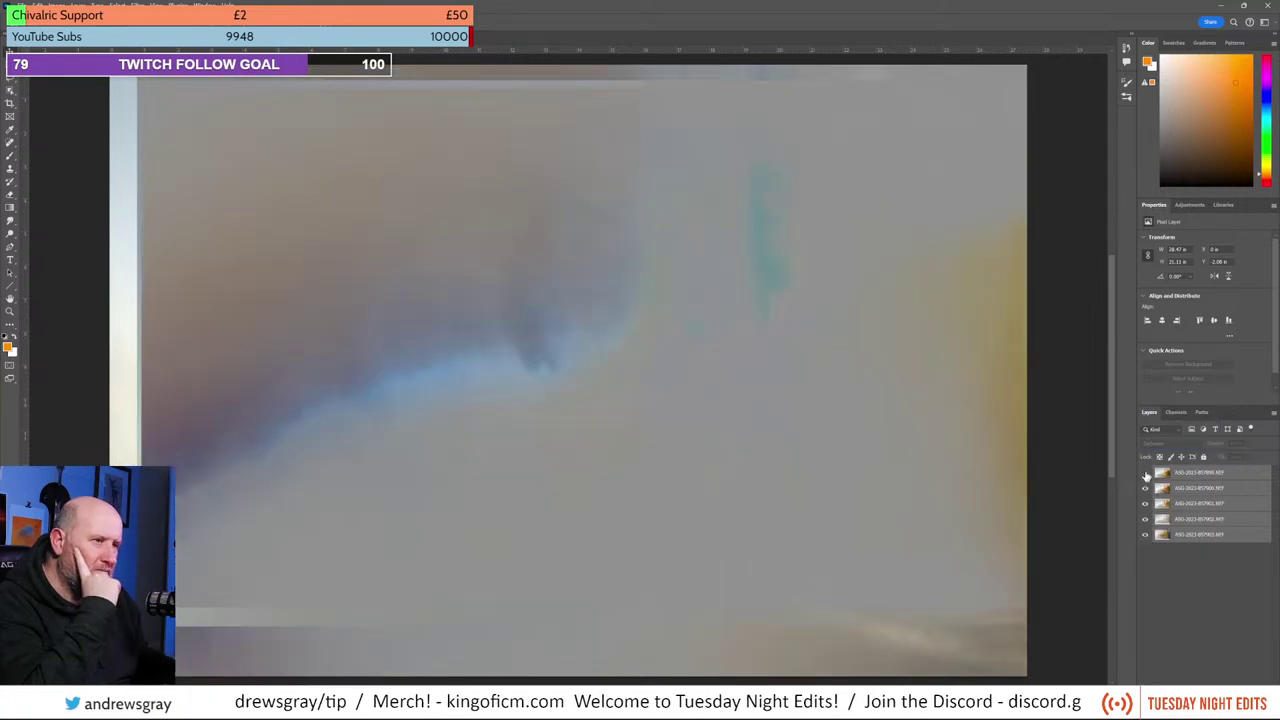
pyautogui.click(1146, 474)
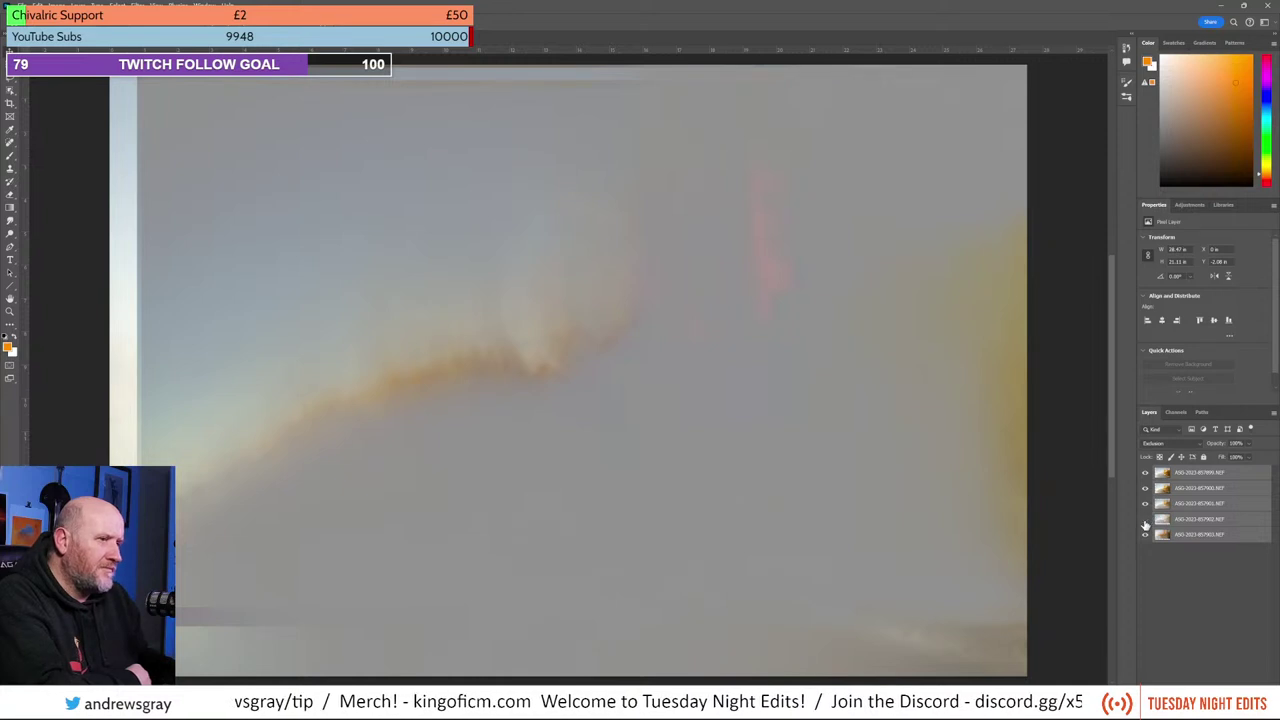
pyautogui.click(1146, 520)
pyautogui.click(1146, 520)
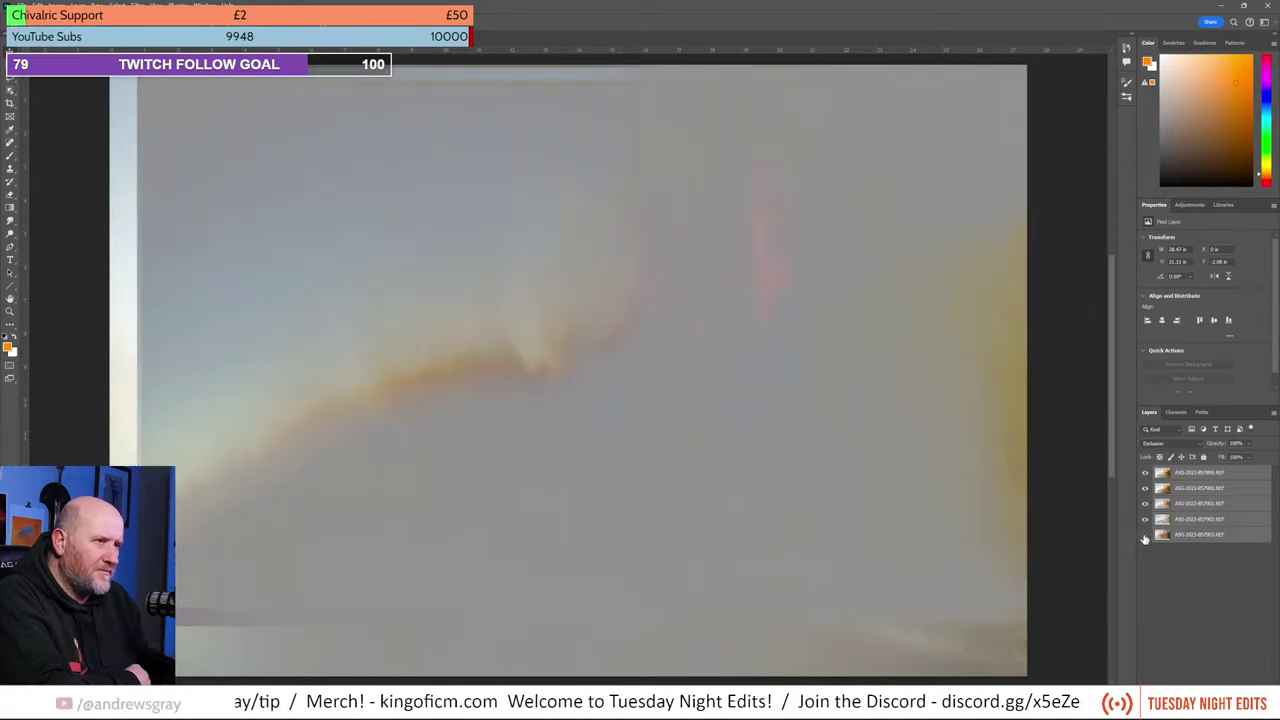
pyautogui.click(1145, 536)
pyautogui.click(1145, 536)
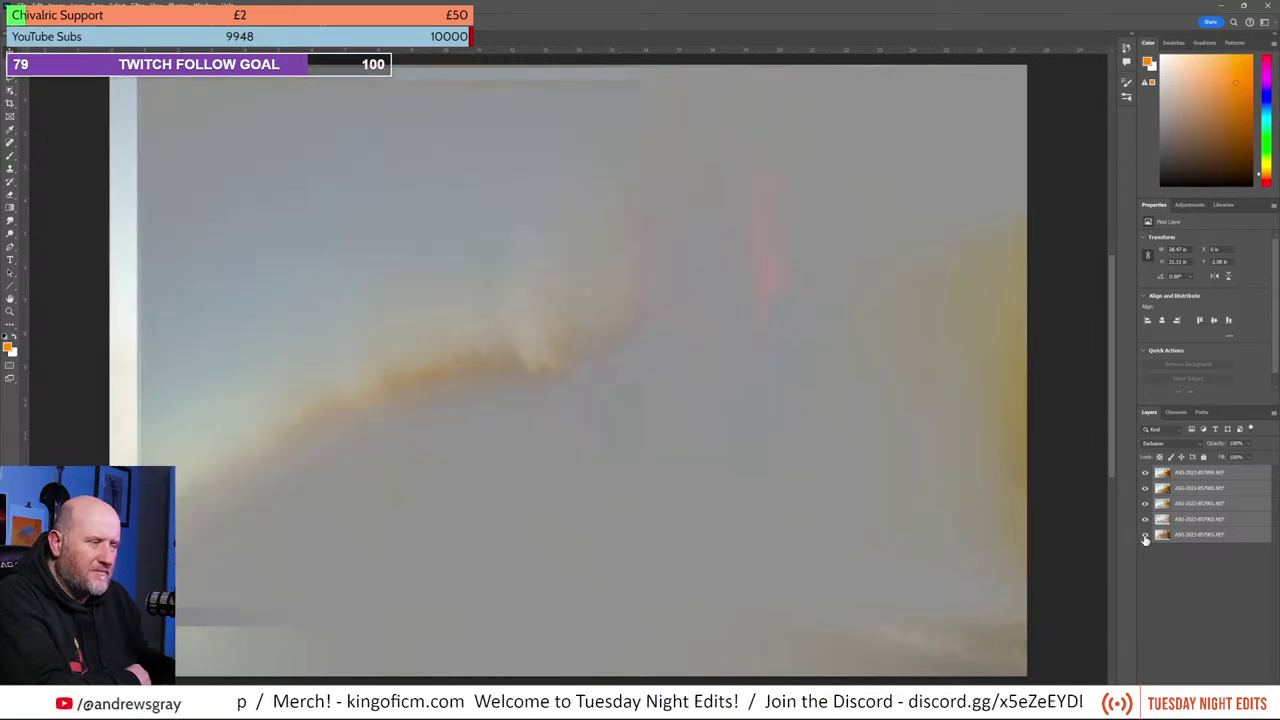
# Step: Set the layers to Multiply and compare the result with the bottom exposure hidden
pyautogui.click(1160, 443)
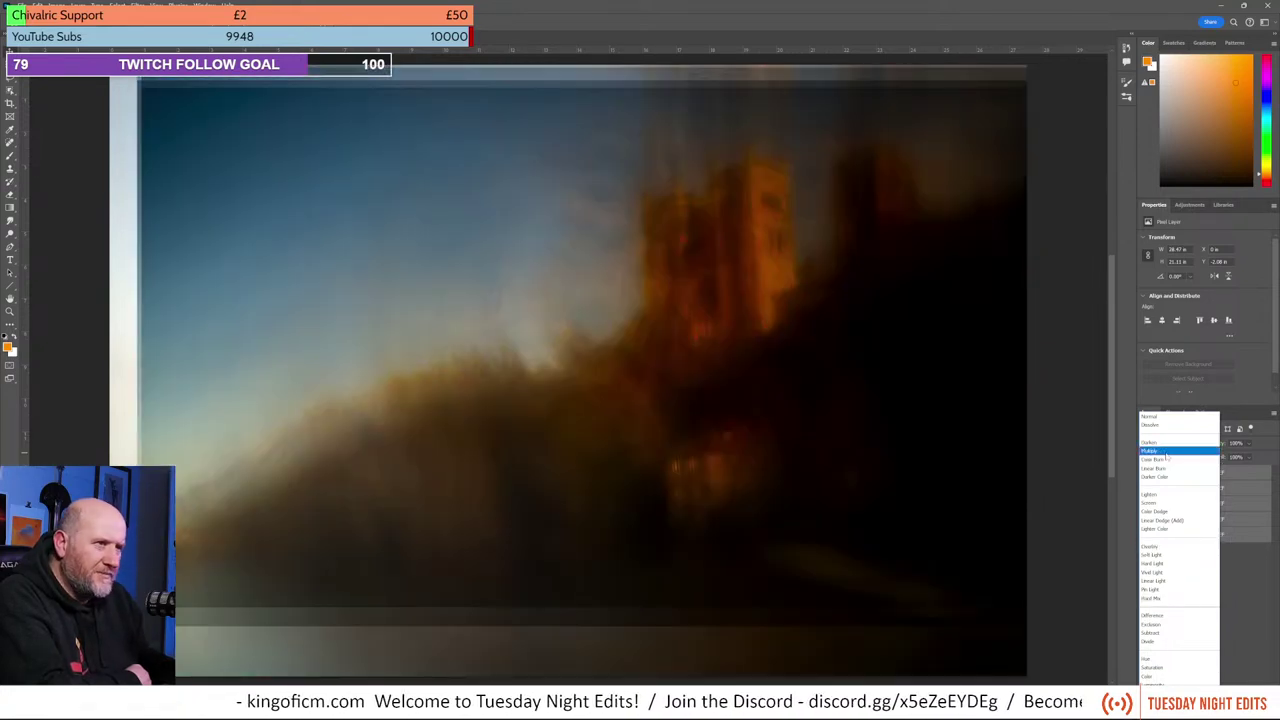
pyautogui.click(1166, 452)
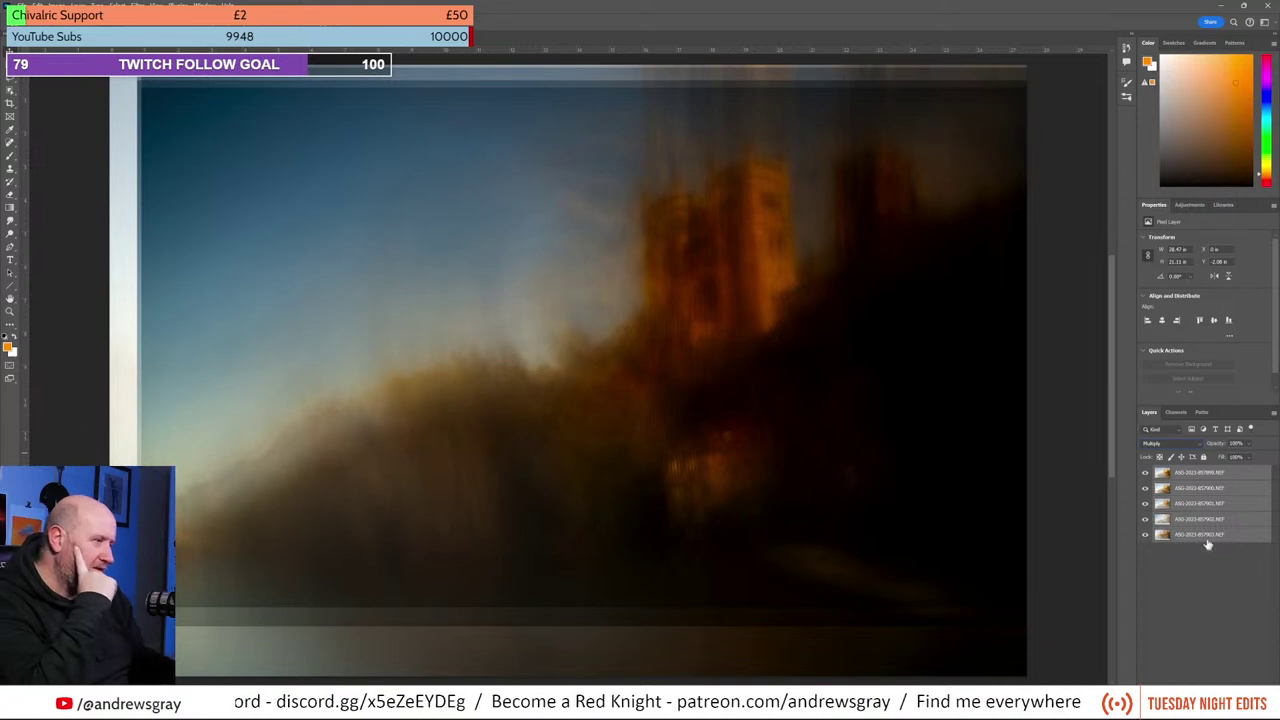
pyautogui.click(1147, 536)
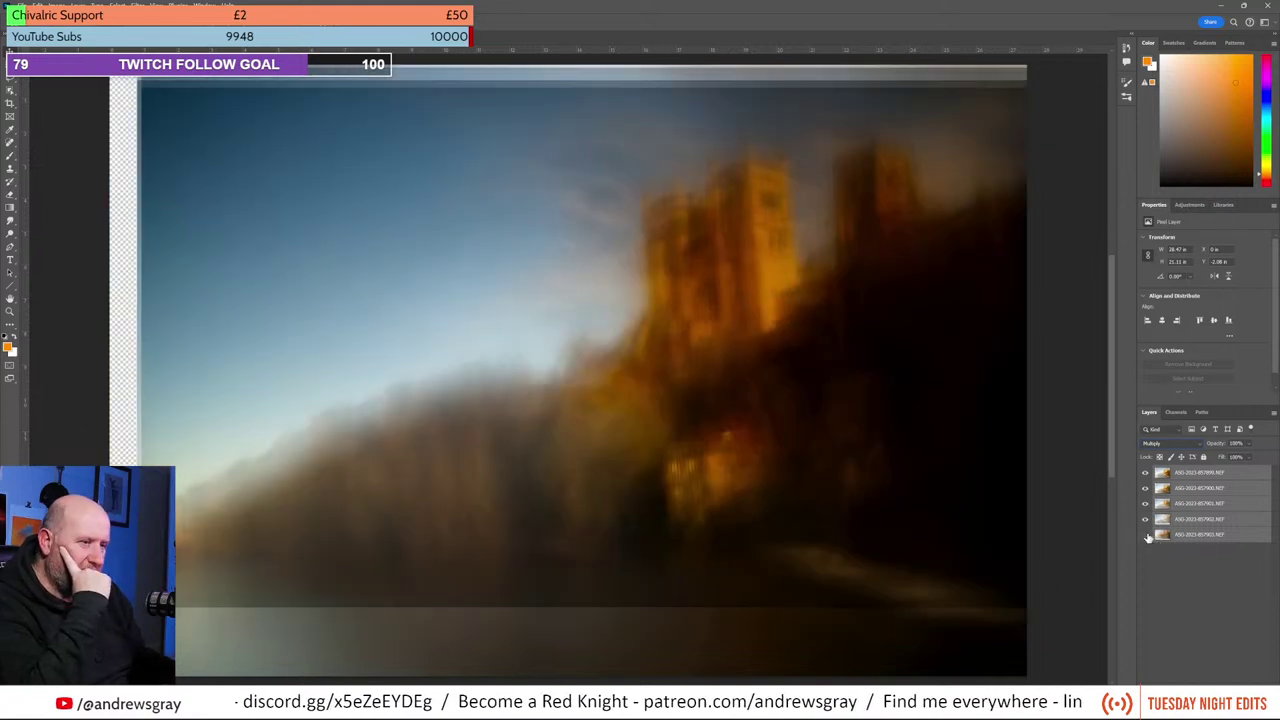
pyautogui.click(1147, 536)
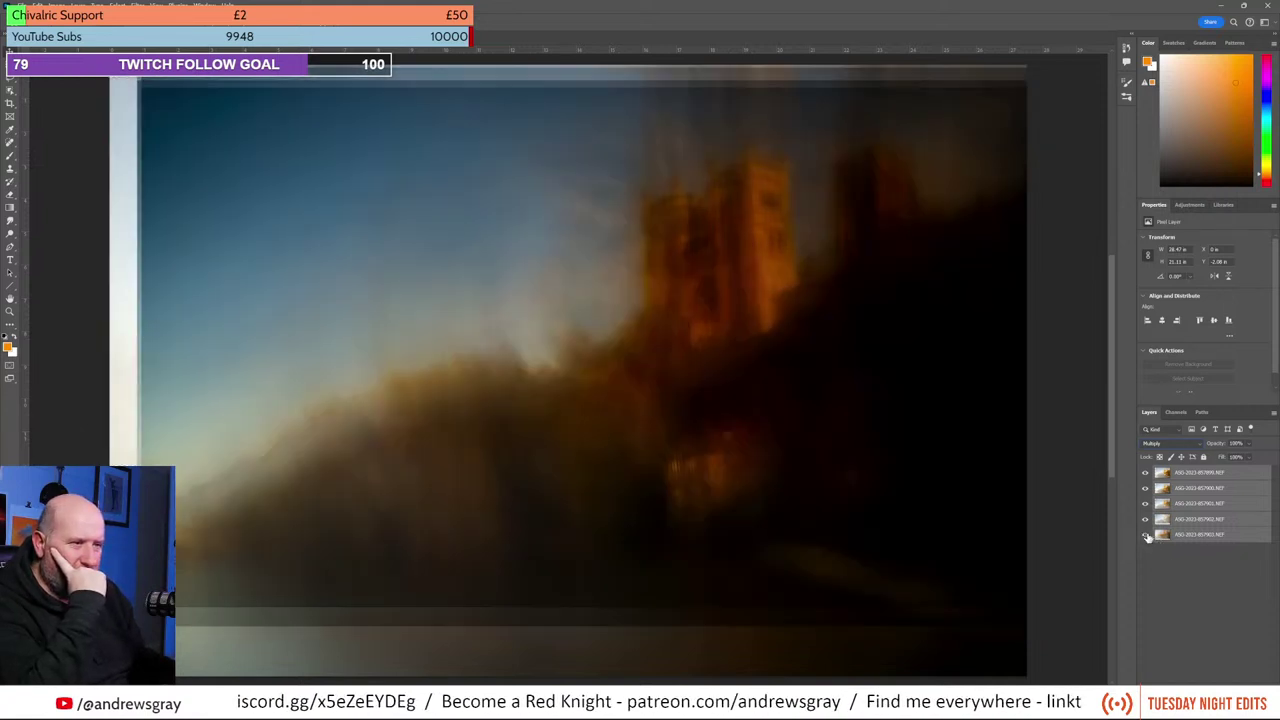
pyautogui.click(1205, 536)
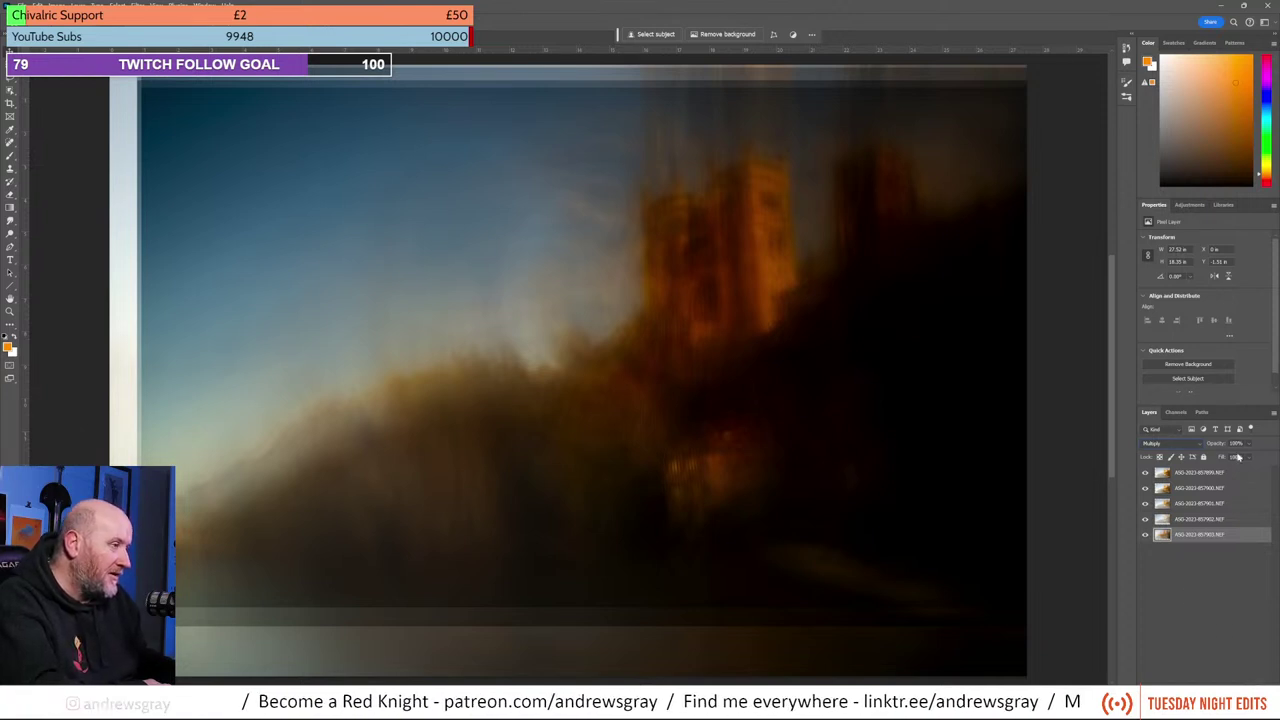
# Step: Add a mask to the bottom exposure and draw a gradient fading toward the tower
pyautogui.click(1206, 679)
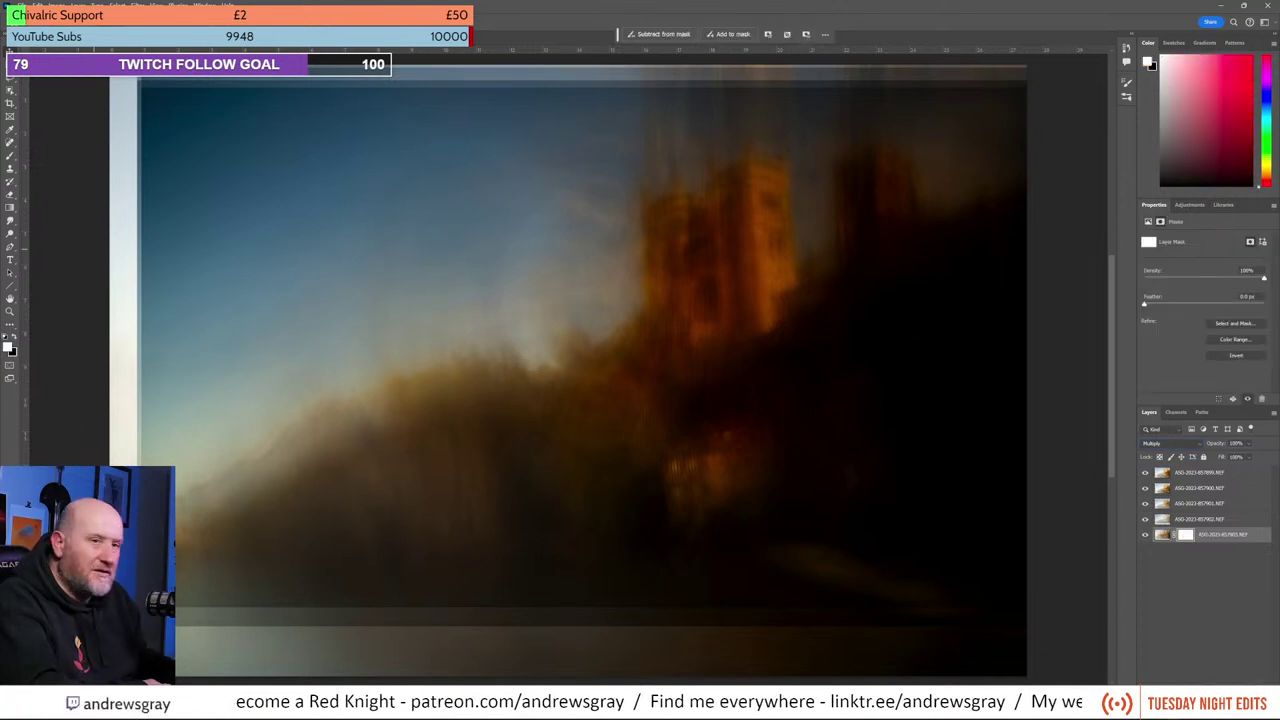
pyautogui.click(10, 207)
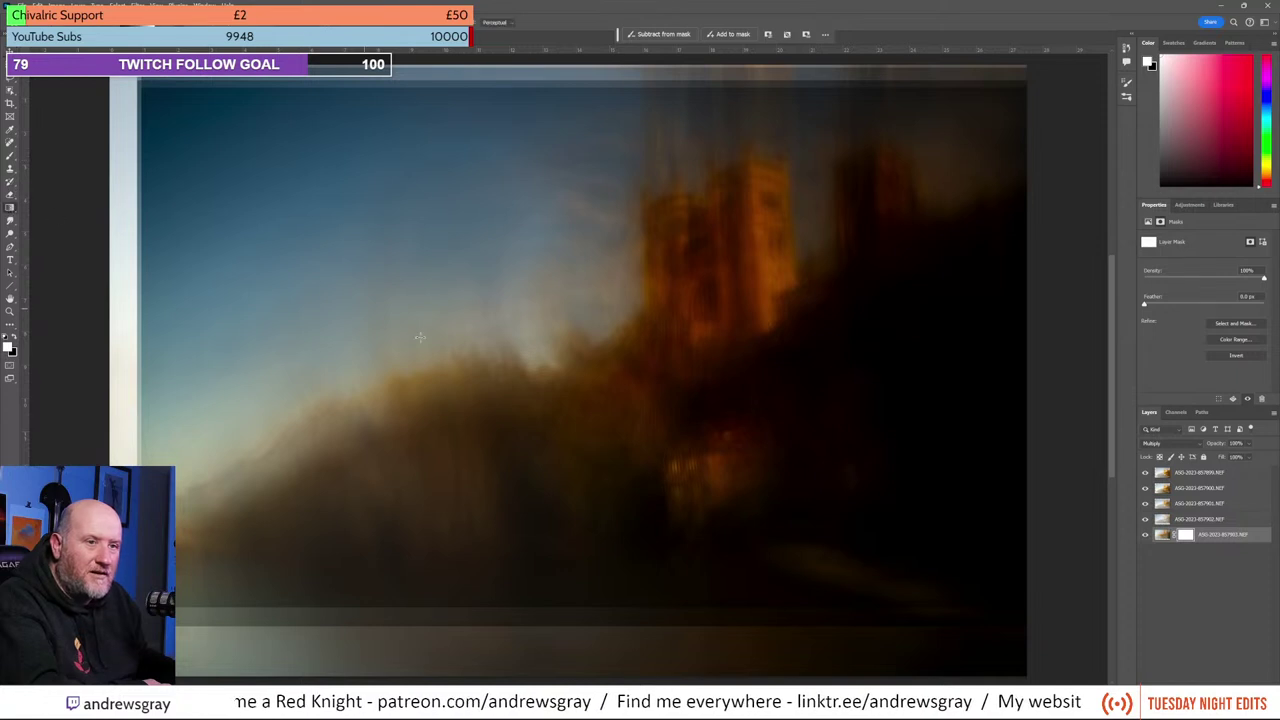
pyautogui.moveTo(736, 525); pyautogui.dragTo(620, 352)
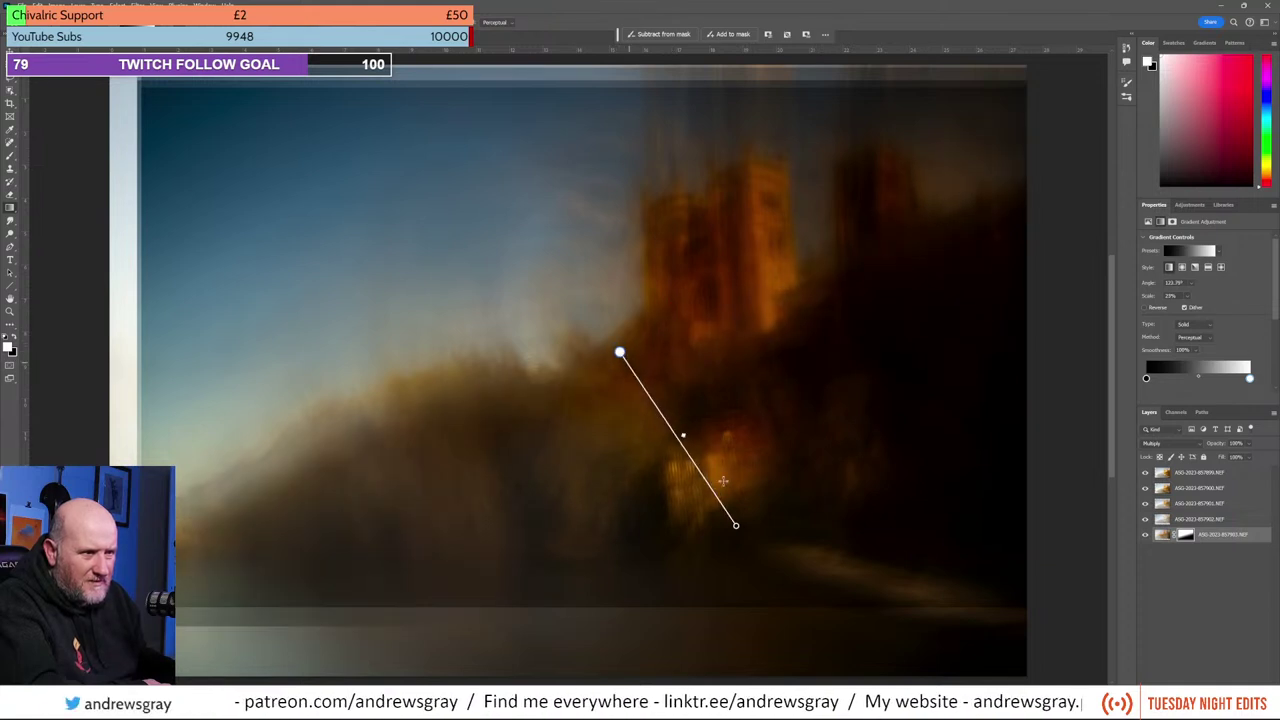
pyautogui.moveTo(736, 525); pyautogui.dragTo(781, 455)
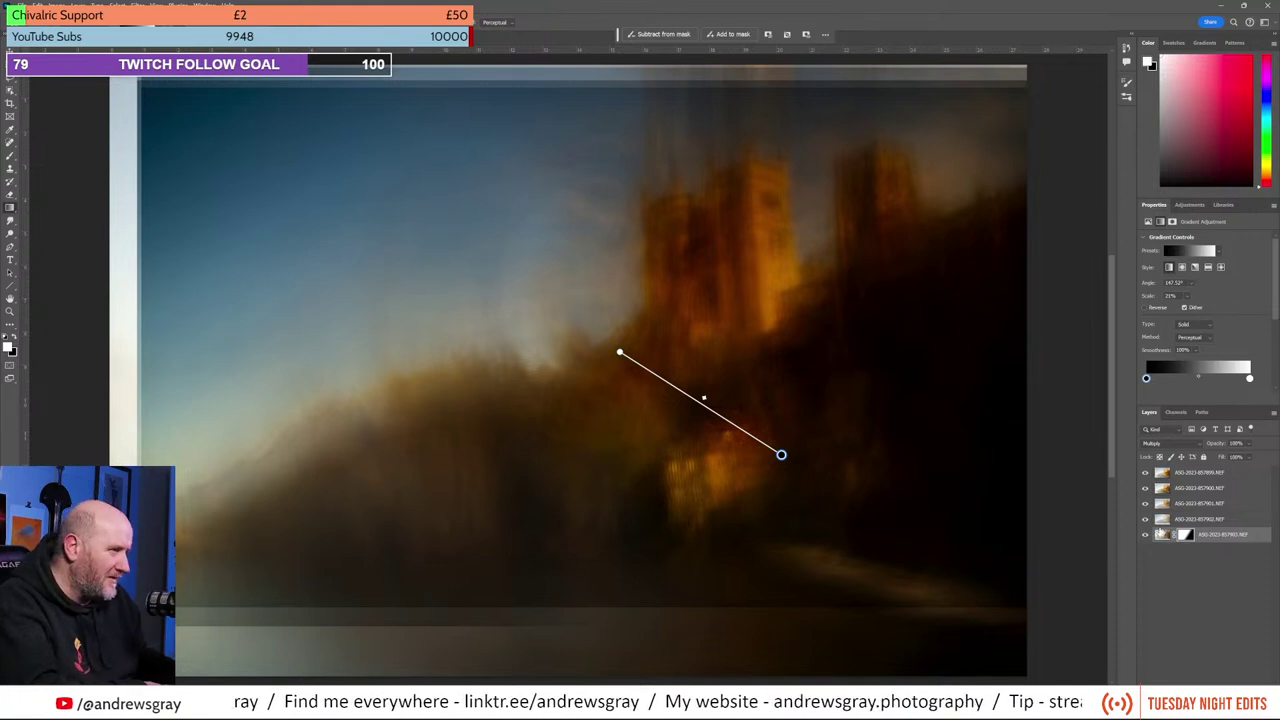
# Step: Toggle the second exposure from the bottom to compare the blend, then select it
pyautogui.click(1147, 520)
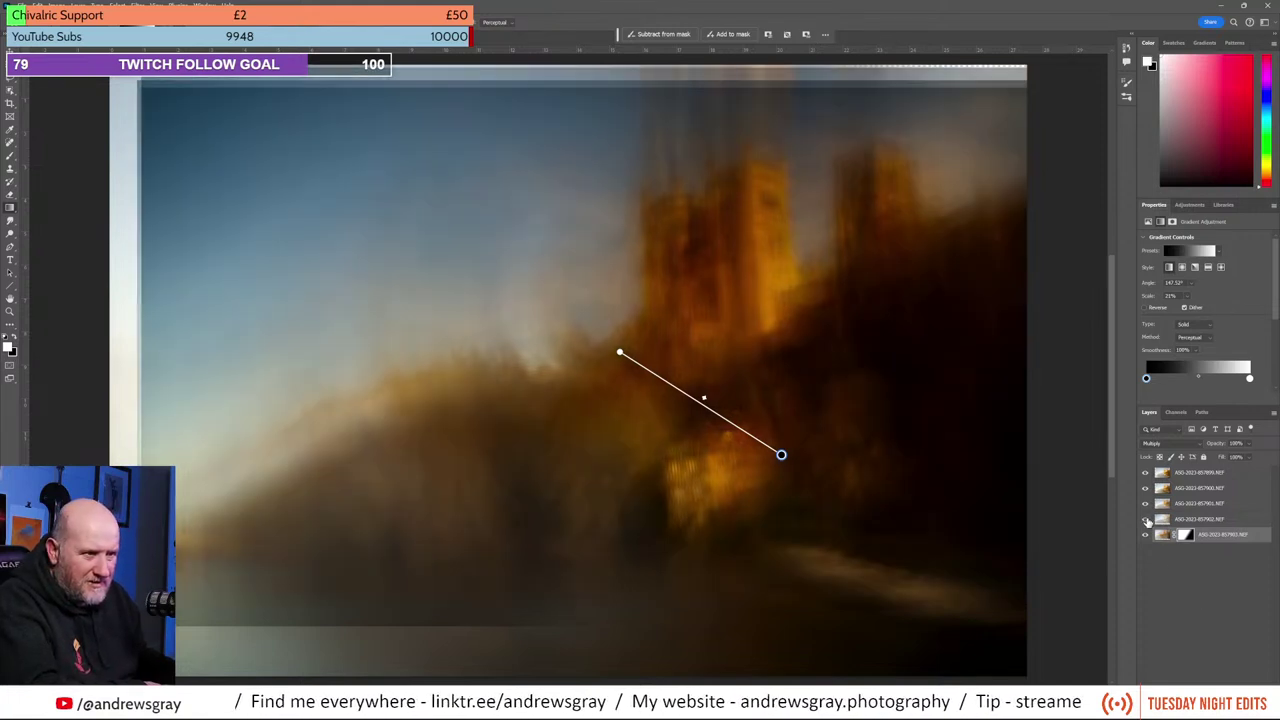
pyautogui.click(1147, 521)
pyautogui.click(1147, 521)
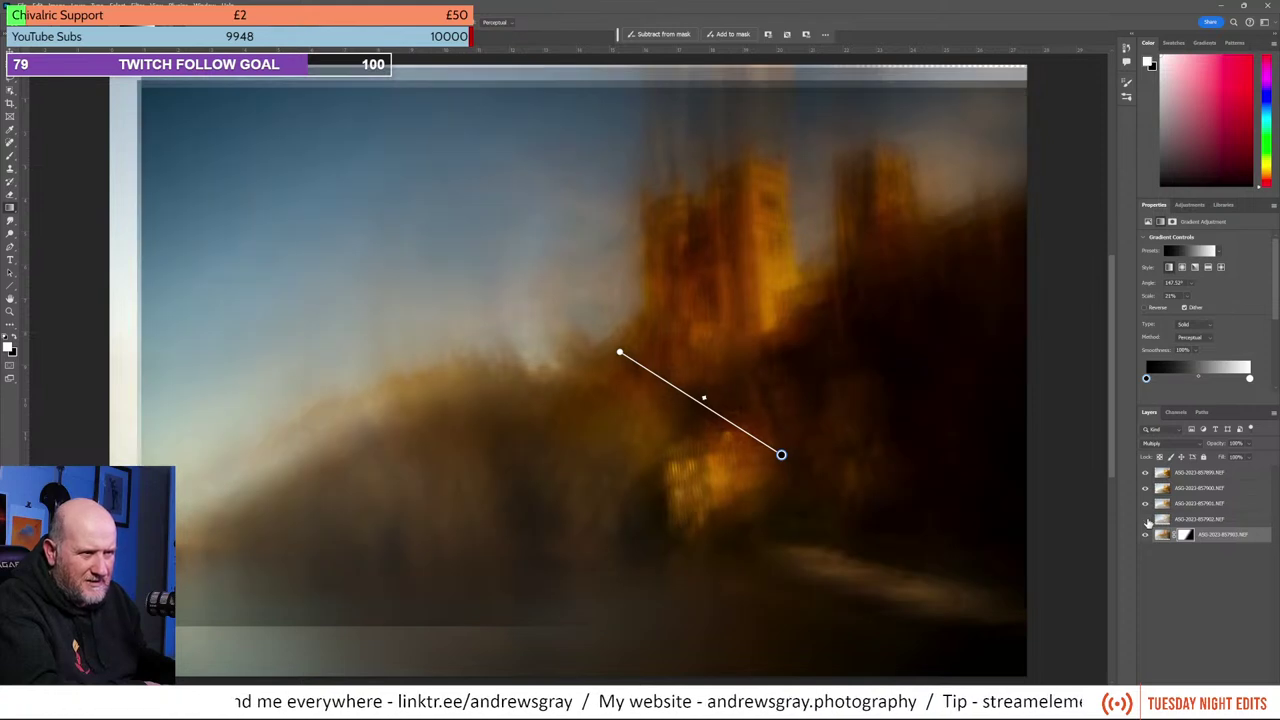
pyautogui.click(1147, 521)
pyautogui.click(1186, 520)
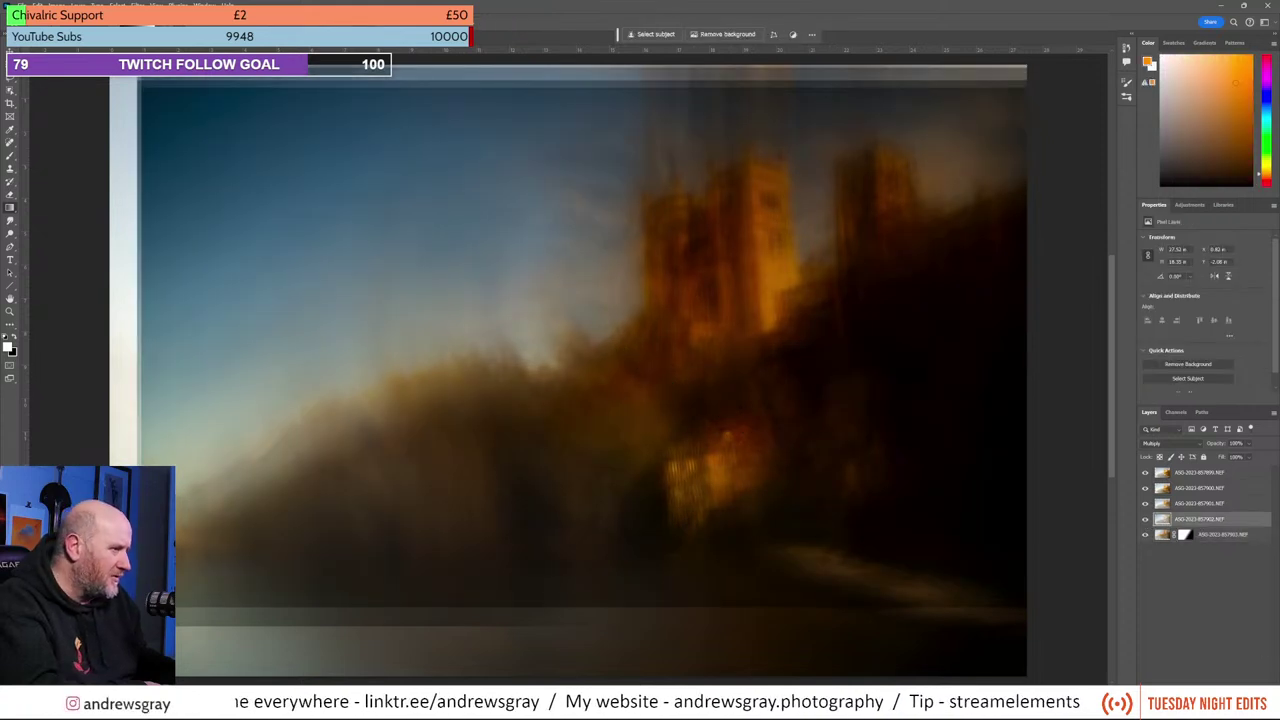
# Step: Mask the second-lowest exposure with a gradient fading upward from the lower cathedral
pyautogui.click(1189, 698)
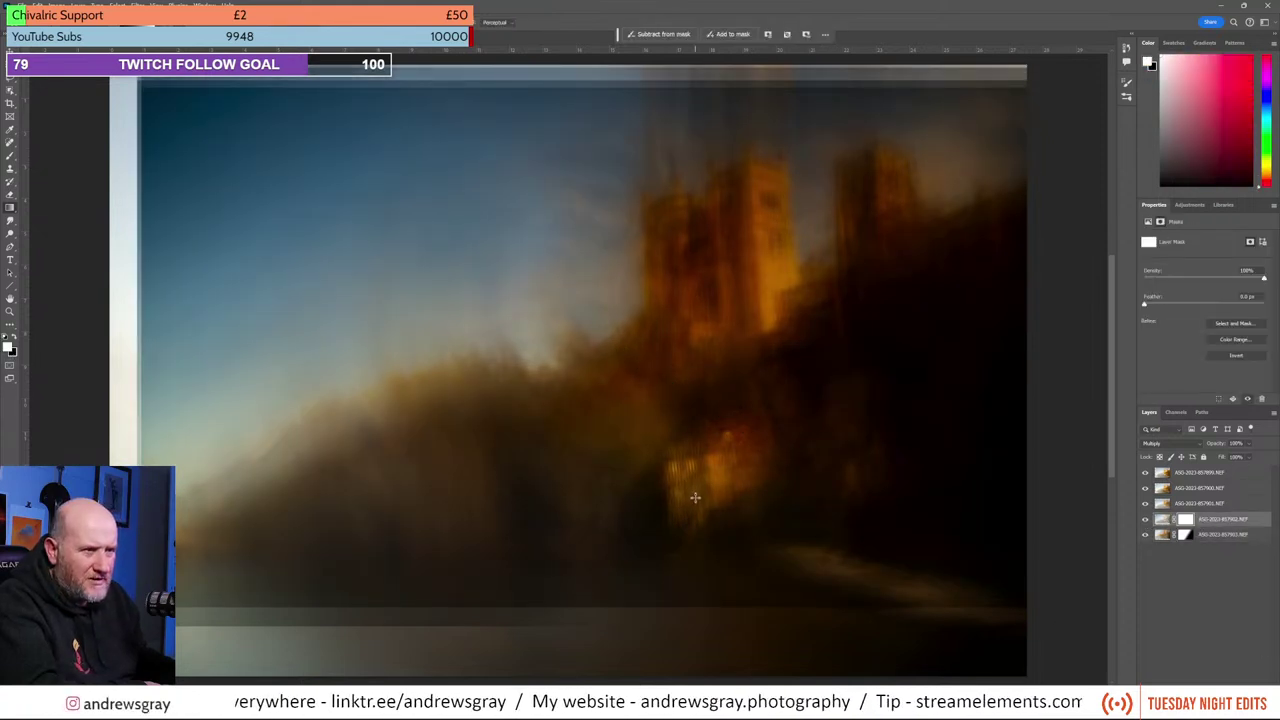
pyautogui.moveTo(701, 484); pyautogui.dragTo(649, 303)
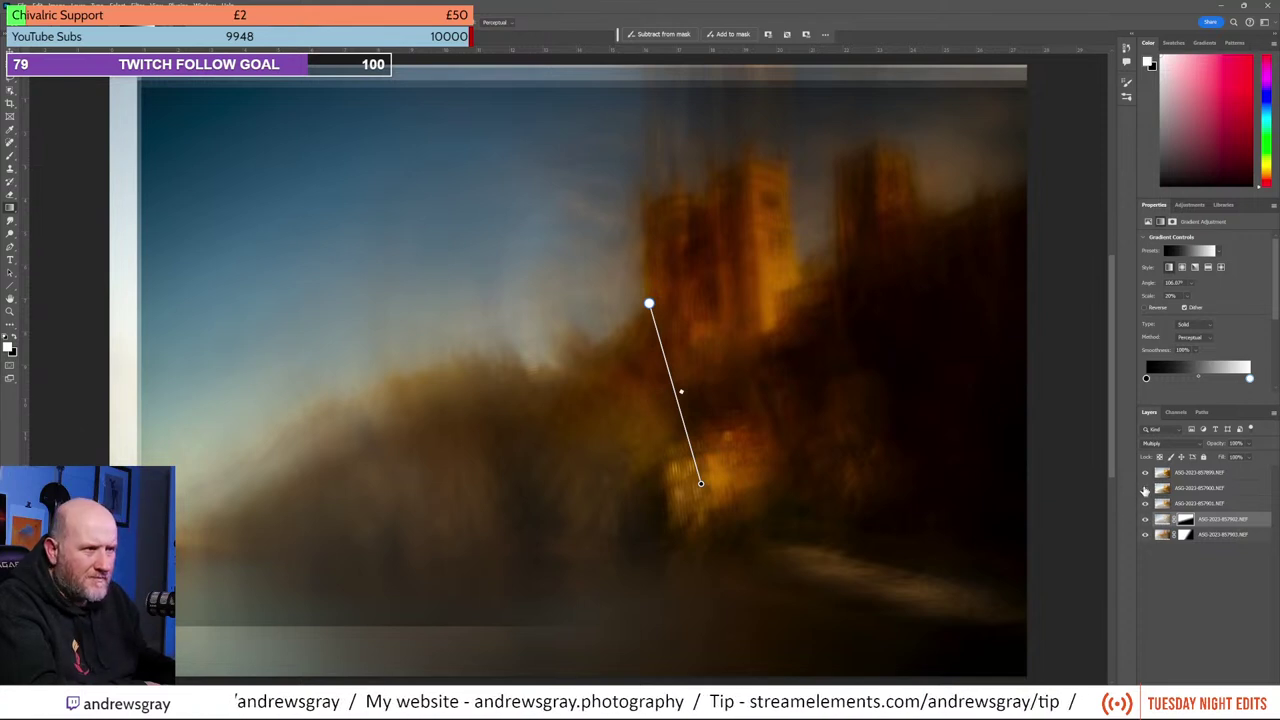
pyautogui.click(1145, 488)
pyautogui.click(1145, 488)
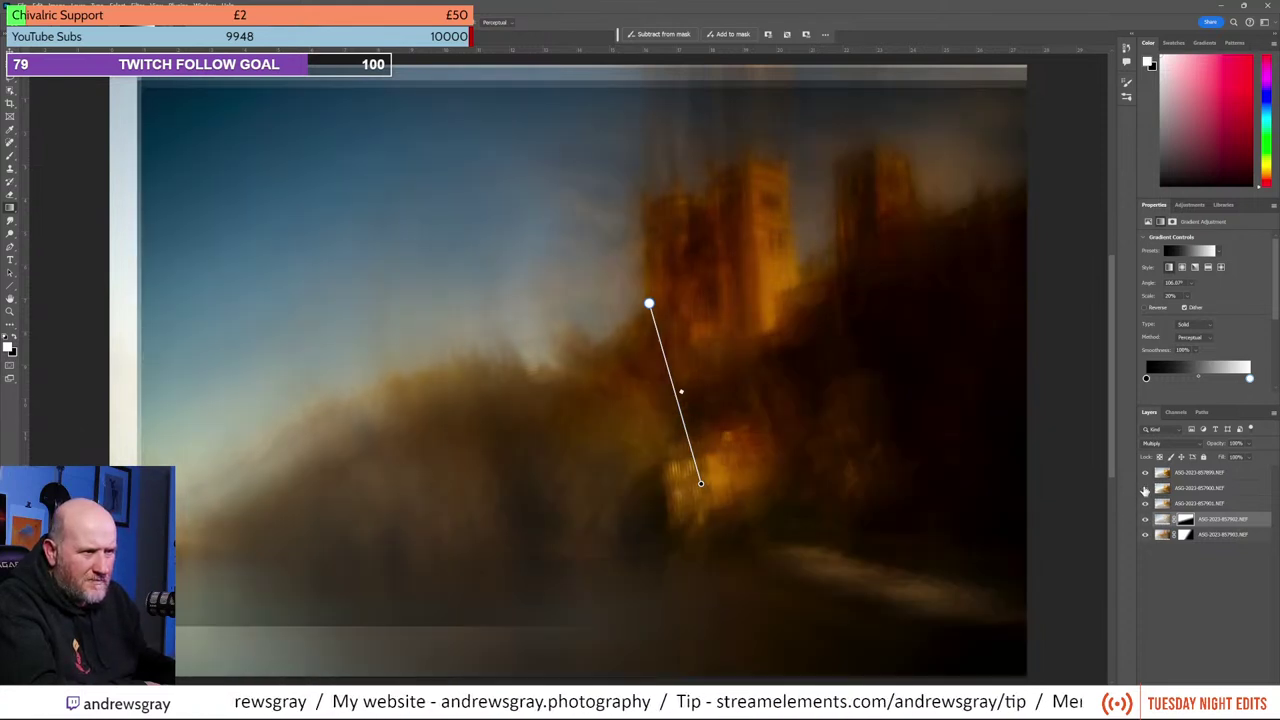
# Step: Compare the second exposure from the top on and off, then add it a white mask
pyautogui.click(1145, 488)
pyautogui.click(1145, 488)
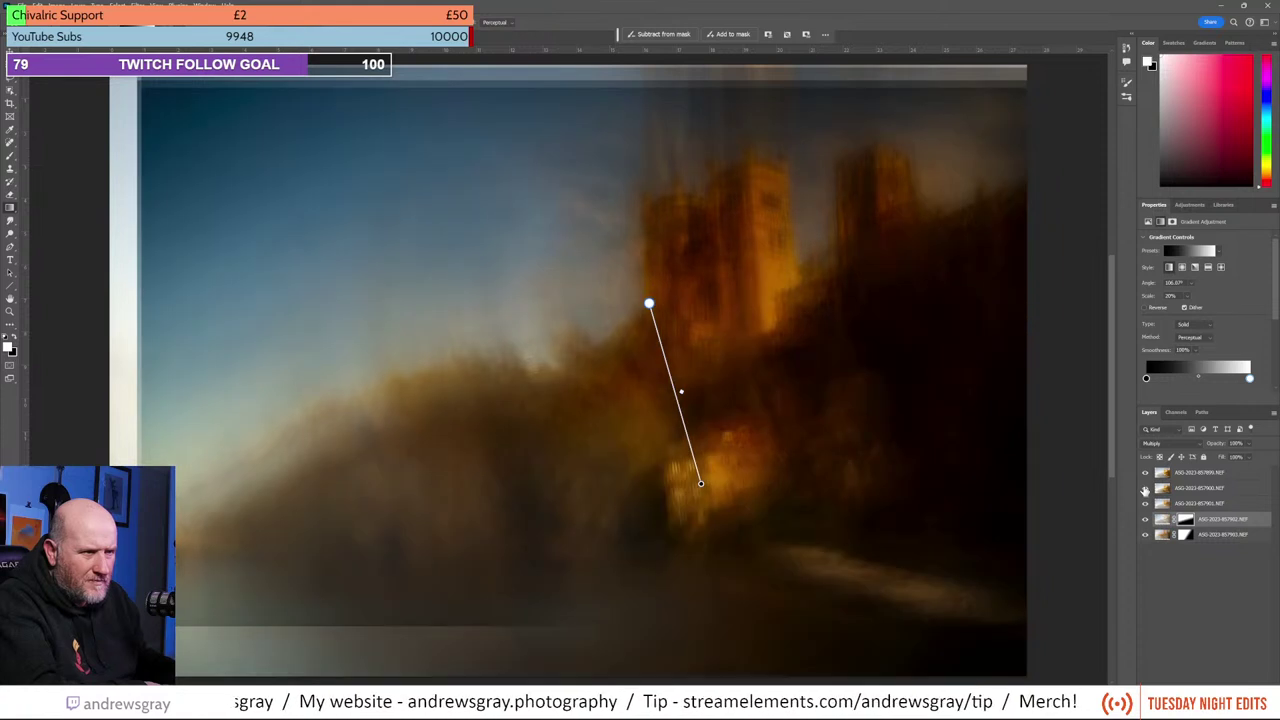
pyautogui.click(1145, 488)
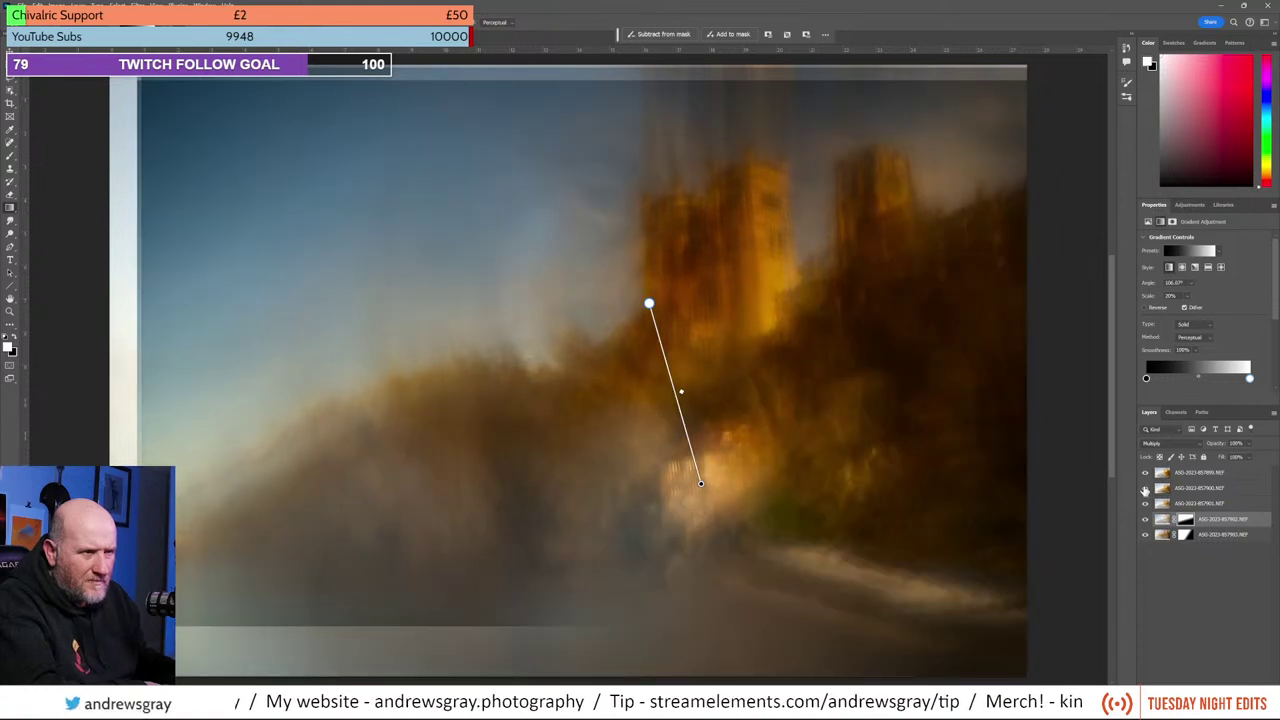
pyautogui.click(1145, 488)
pyautogui.click(1184, 490)
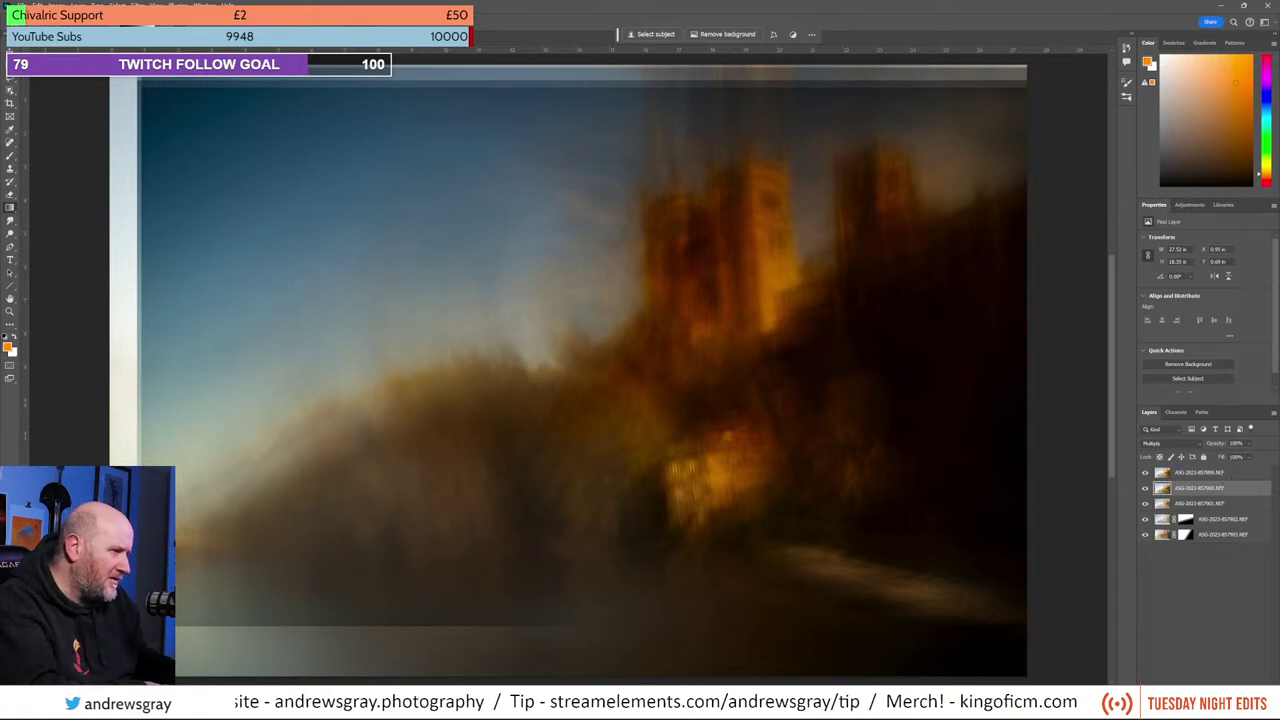
pyautogui.click(1202, 677)
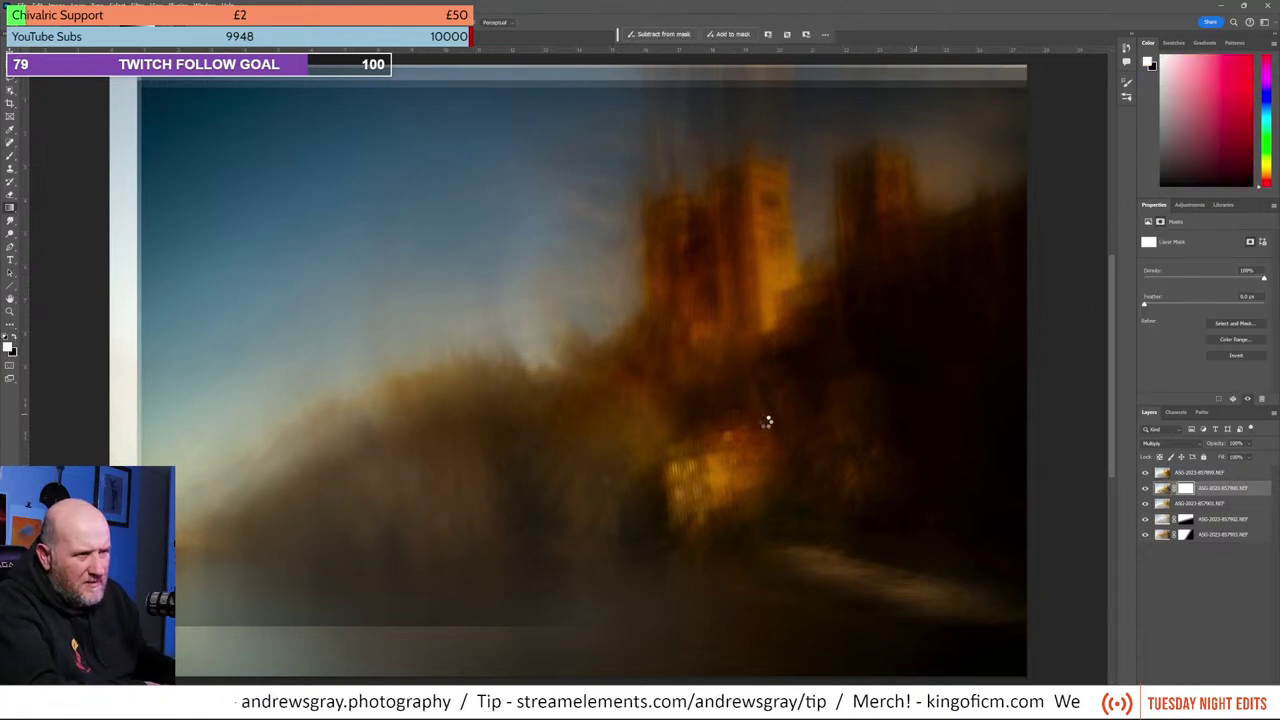
# Step: Draw a horizontal gradient on the second-from-top exposure's mask and compare the layers on and off
pyautogui.click(767, 422)
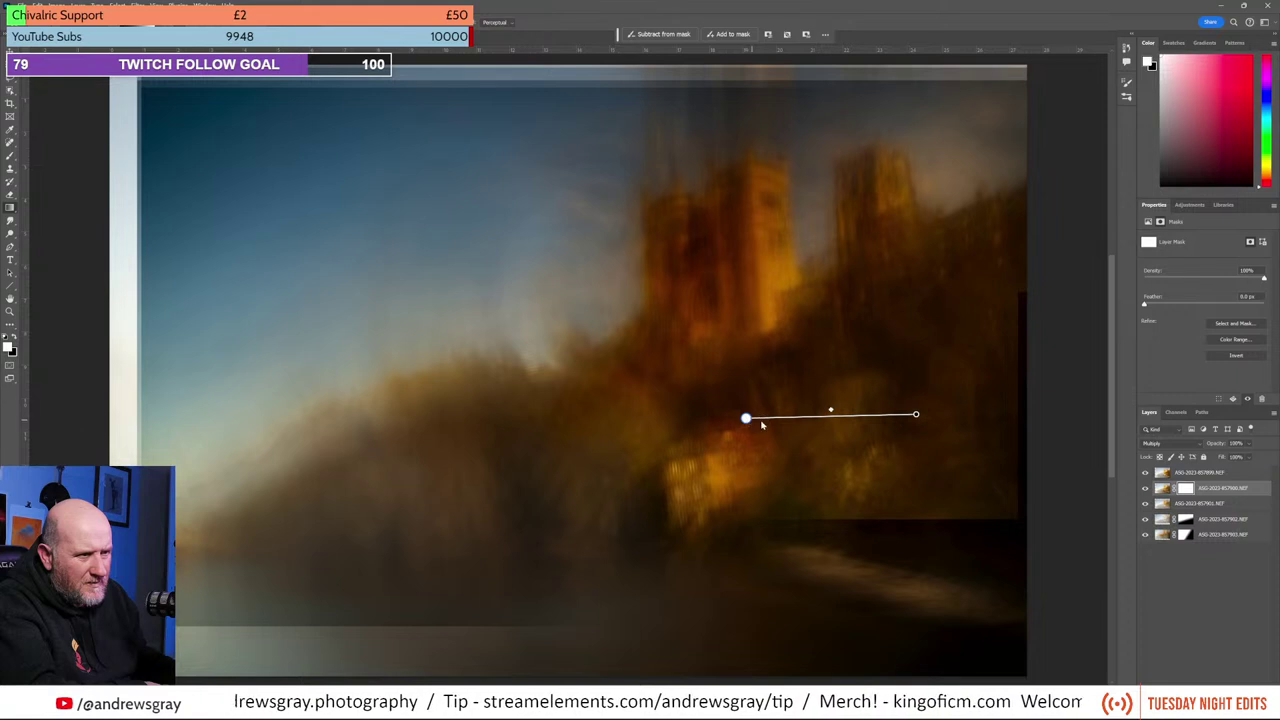
pyautogui.moveTo(746, 418); pyautogui.dragTo(800, 427)
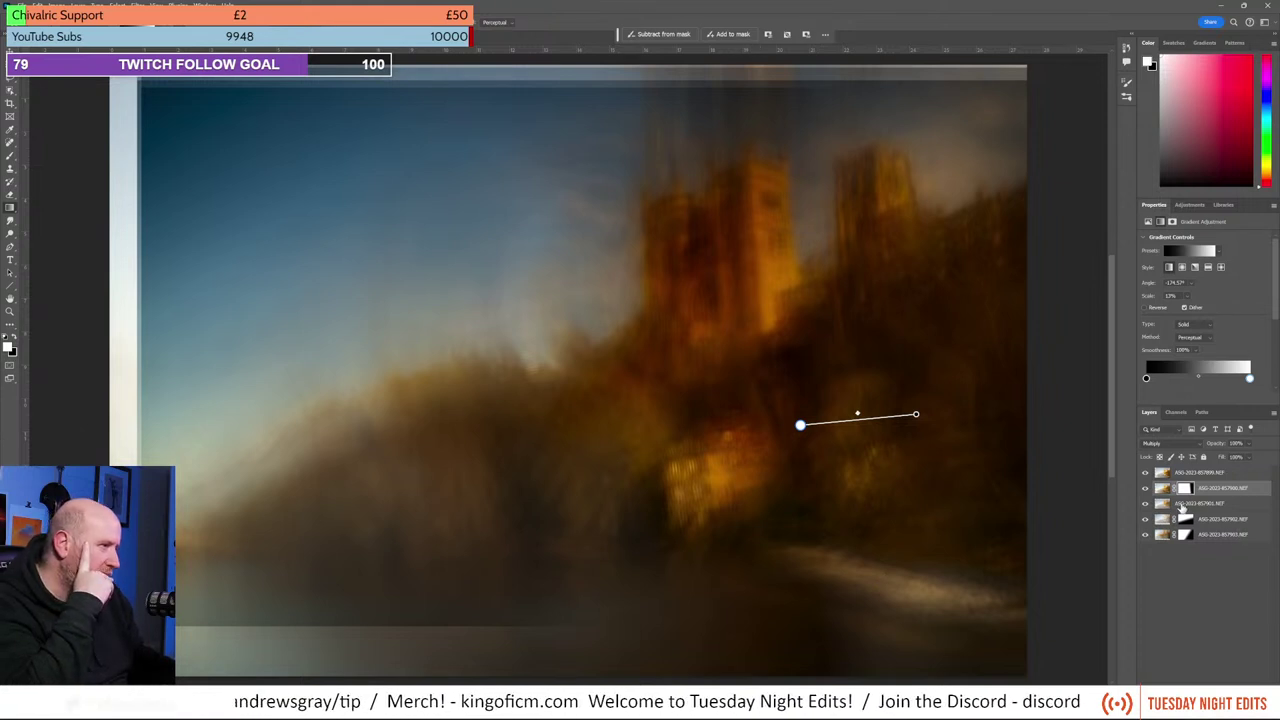
pyautogui.click(1145, 488)
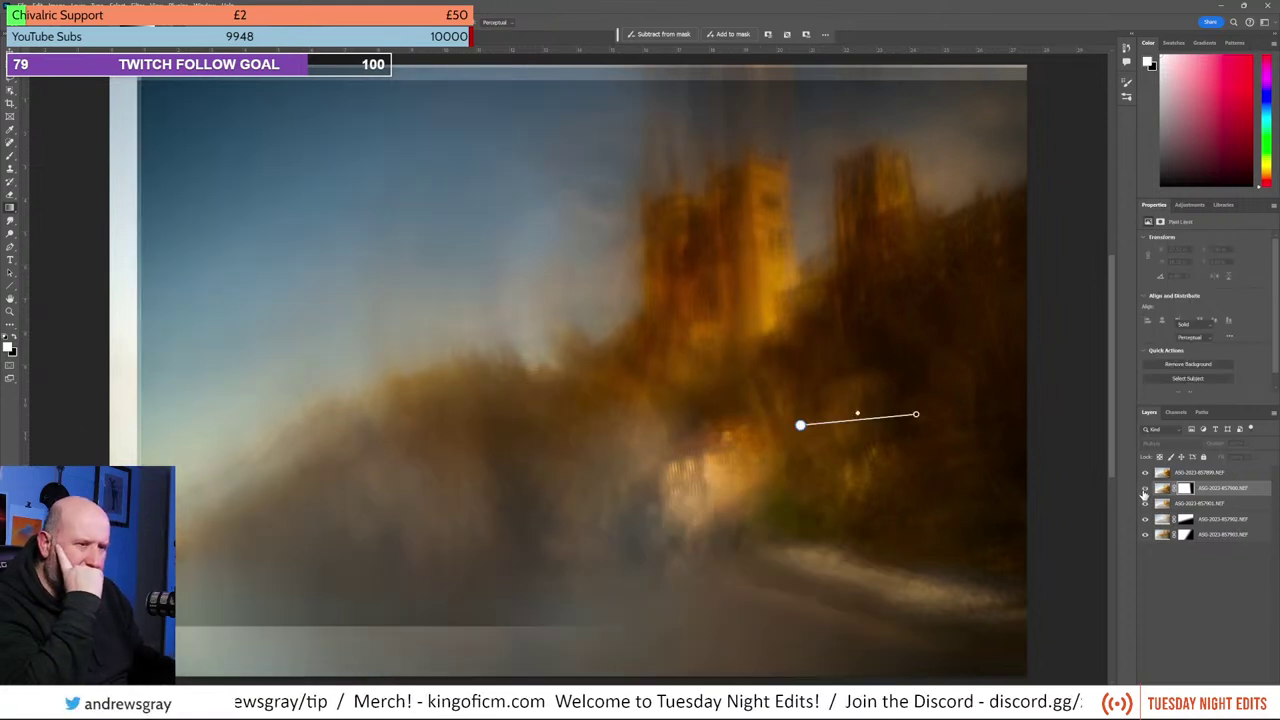
pyautogui.click(1145, 489)
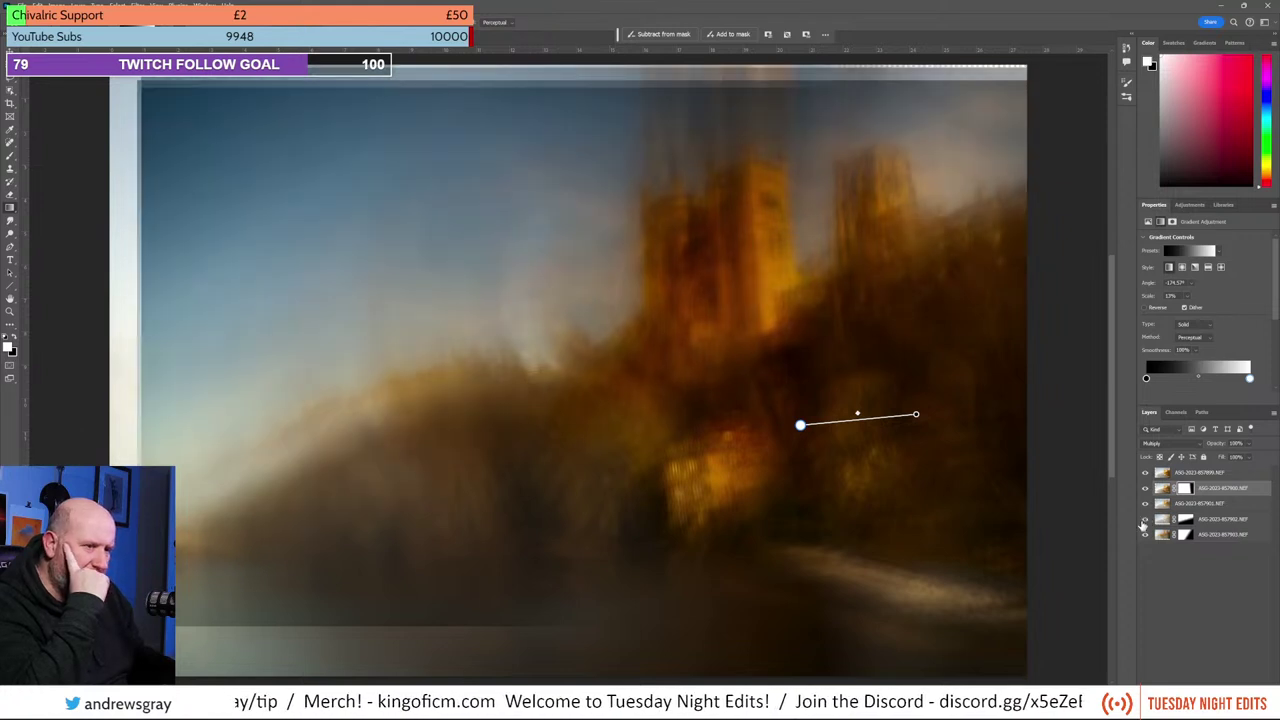
pyautogui.click(1145, 520)
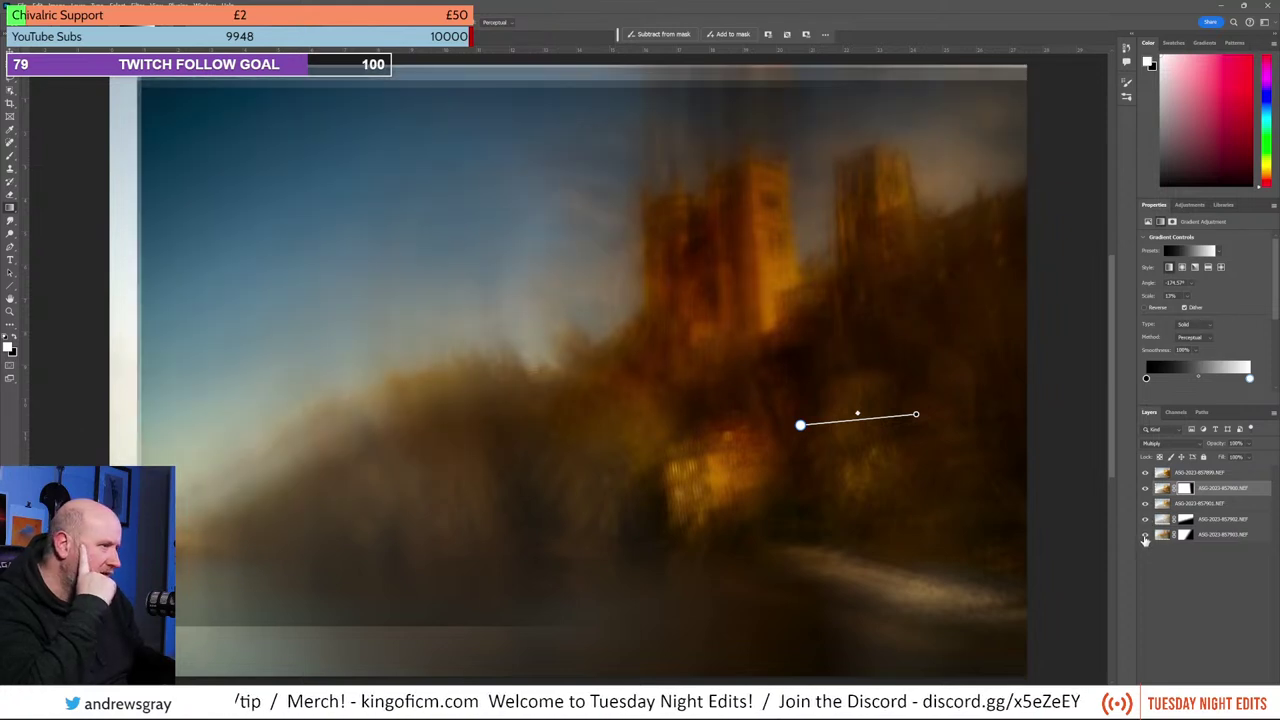
pyautogui.click(1145, 537)
pyautogui.click(1145, 537)
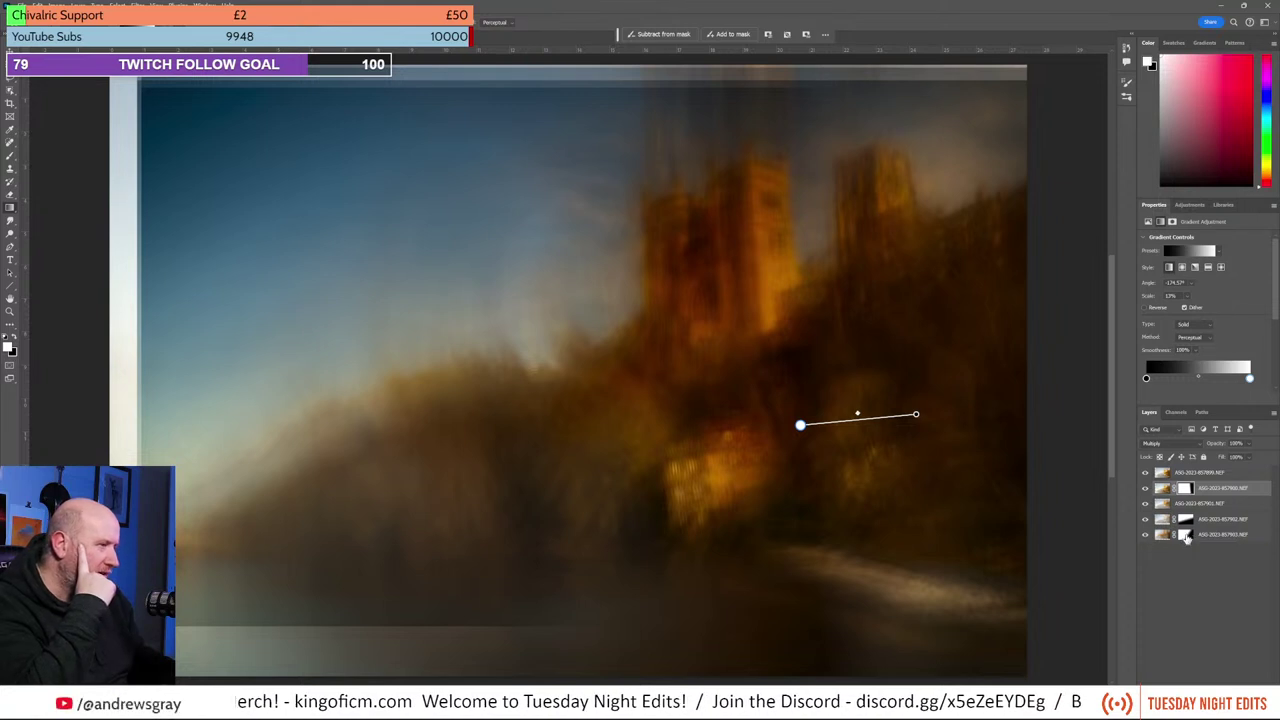
pyautogui.click(1185, 535)
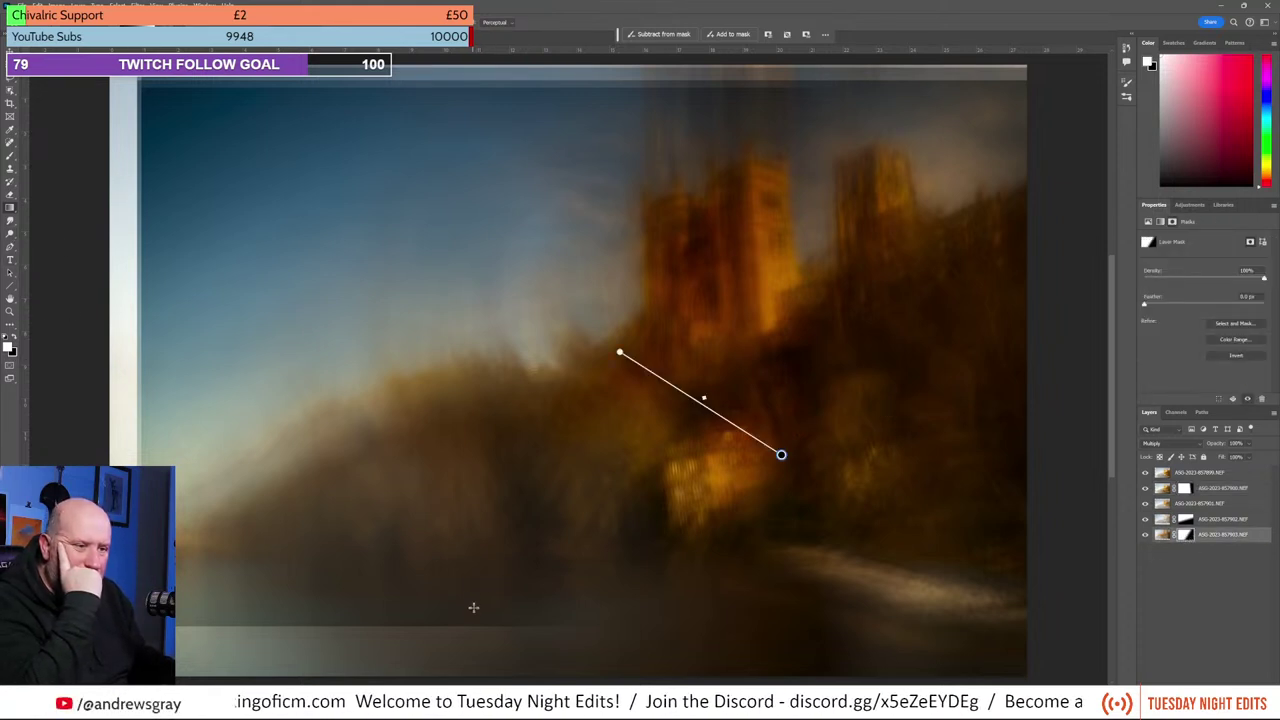
# Step: Redraw the bottom mask's gradient upward near the foreground and compare the lower exposures
pyautogui.moveTo(473, 607); pyautogui.dragTo(471, 533)
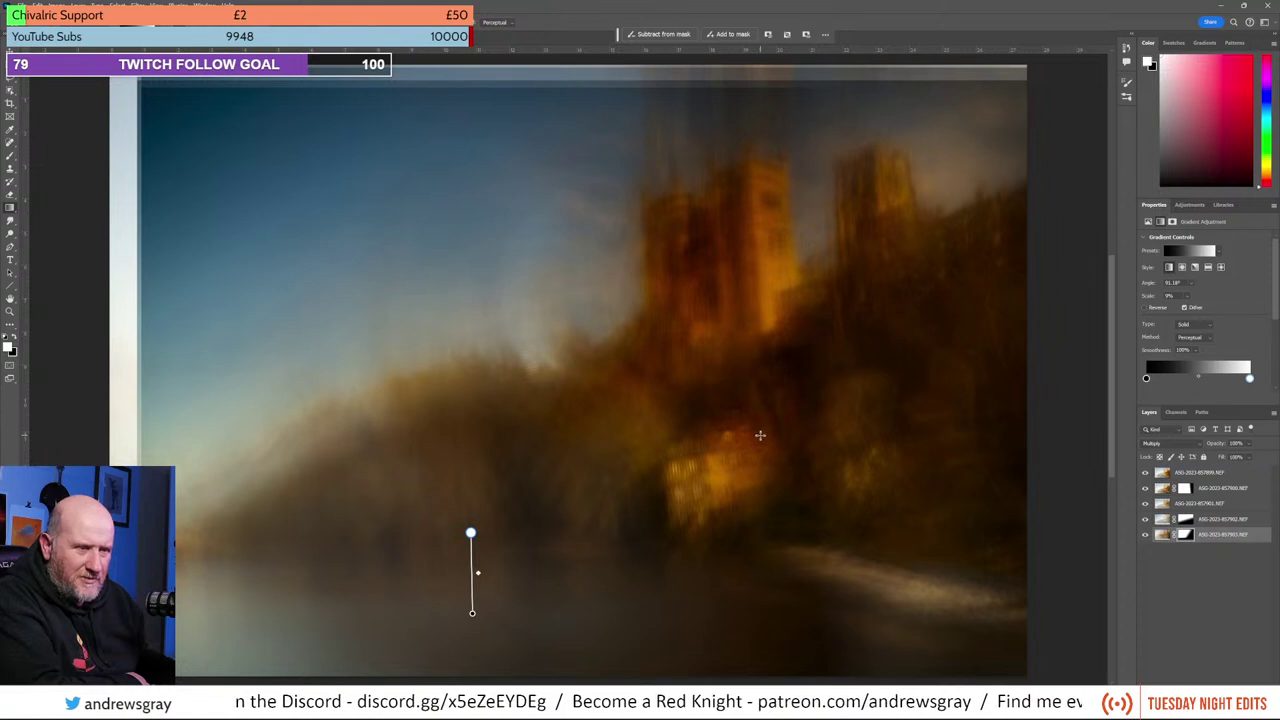
pyautogui.click(1146, 520)
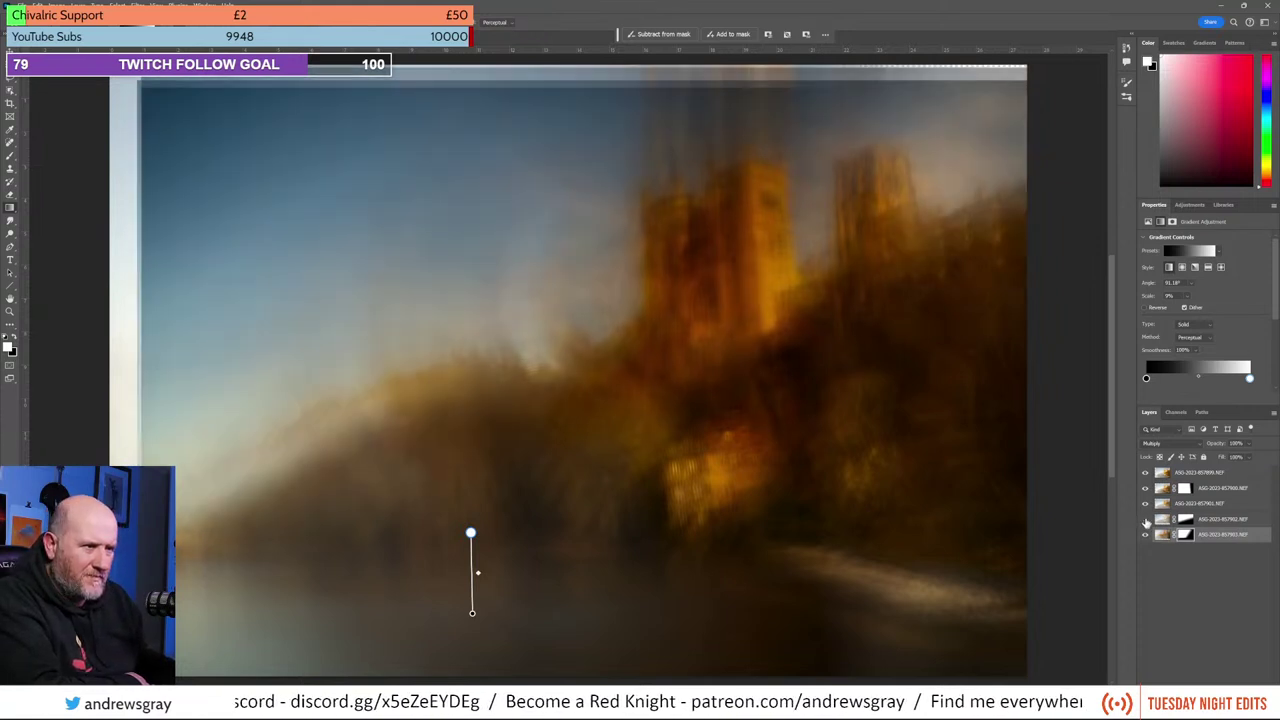
pyautogui.click(1146, 520)
pyautogui.click(1146, 520)
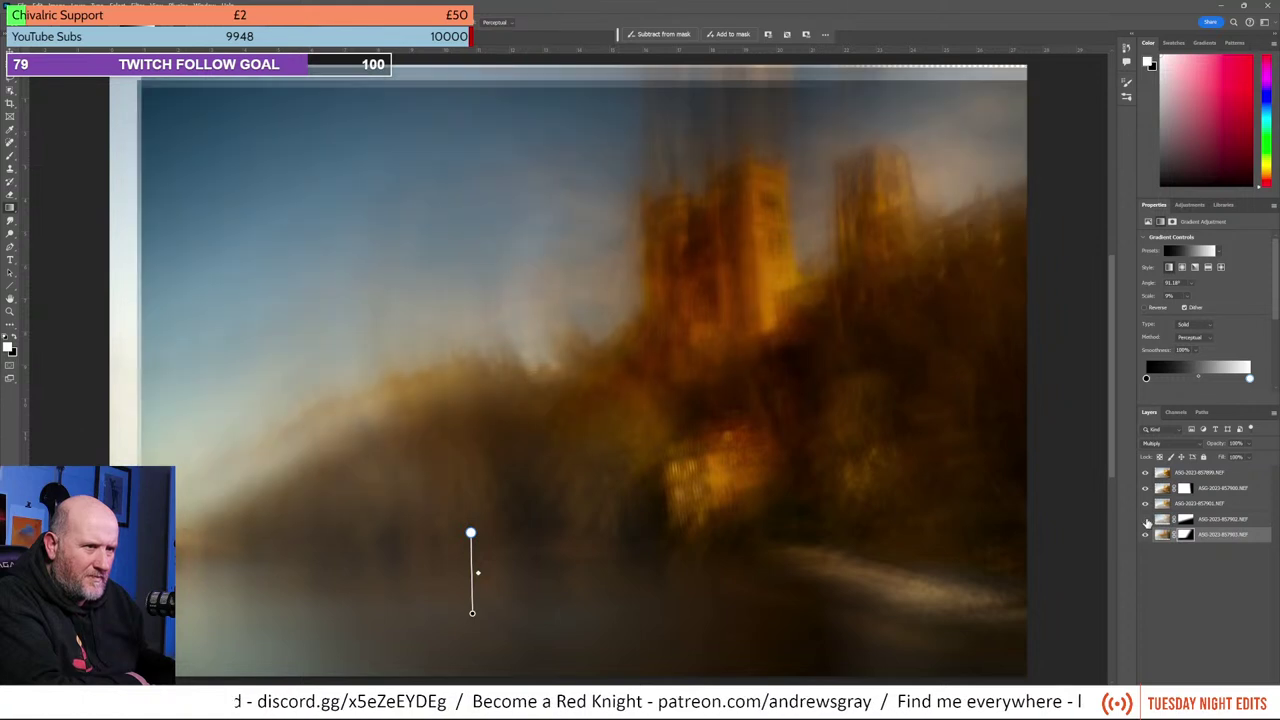
pyautogui.click(1147, 521)
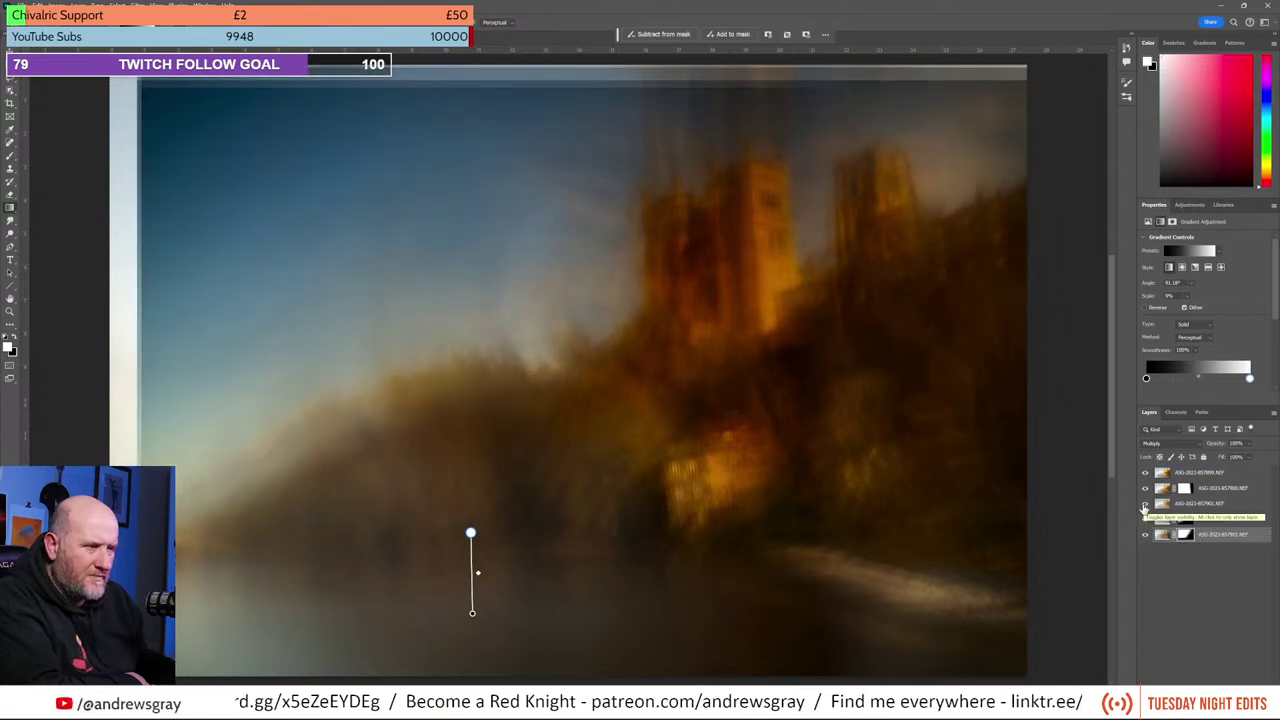
pyautogui.click(1145, 512)
pyautogui.click(1145, 507)
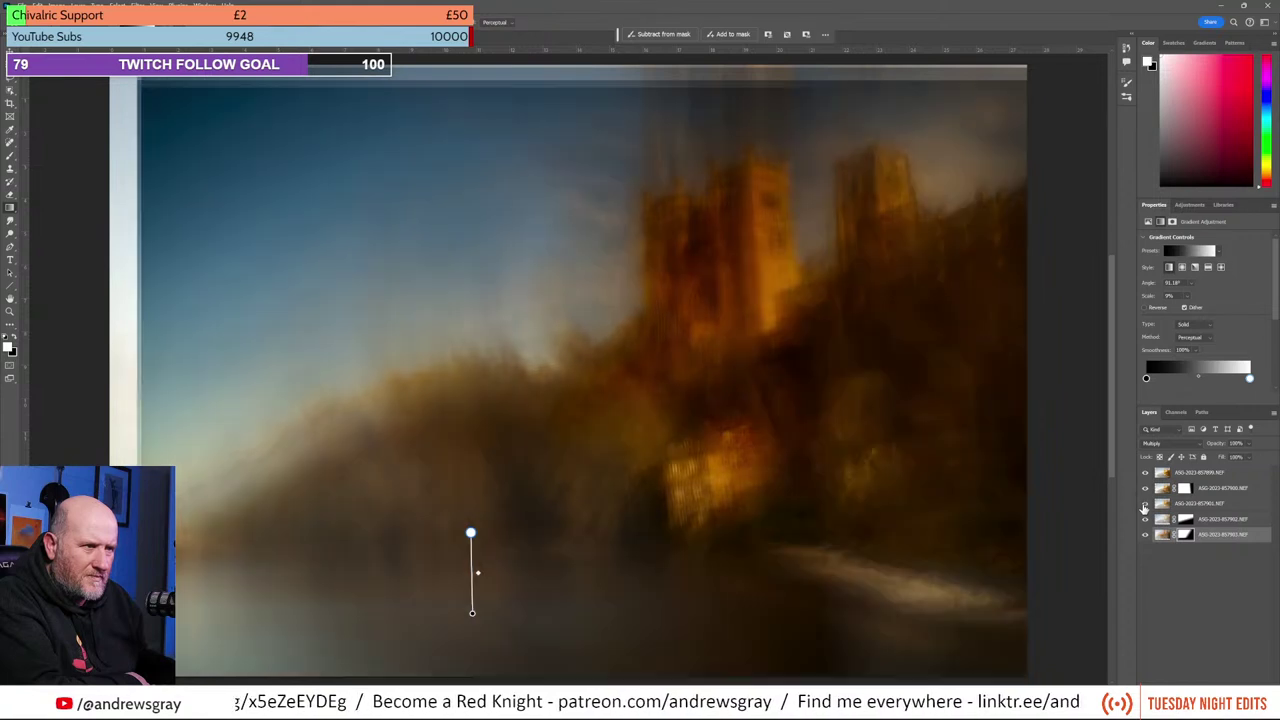
# Step: Compare the upper exposures' visibility, then add a white mask to the top exposure
pyautogui.click(1145, 492)
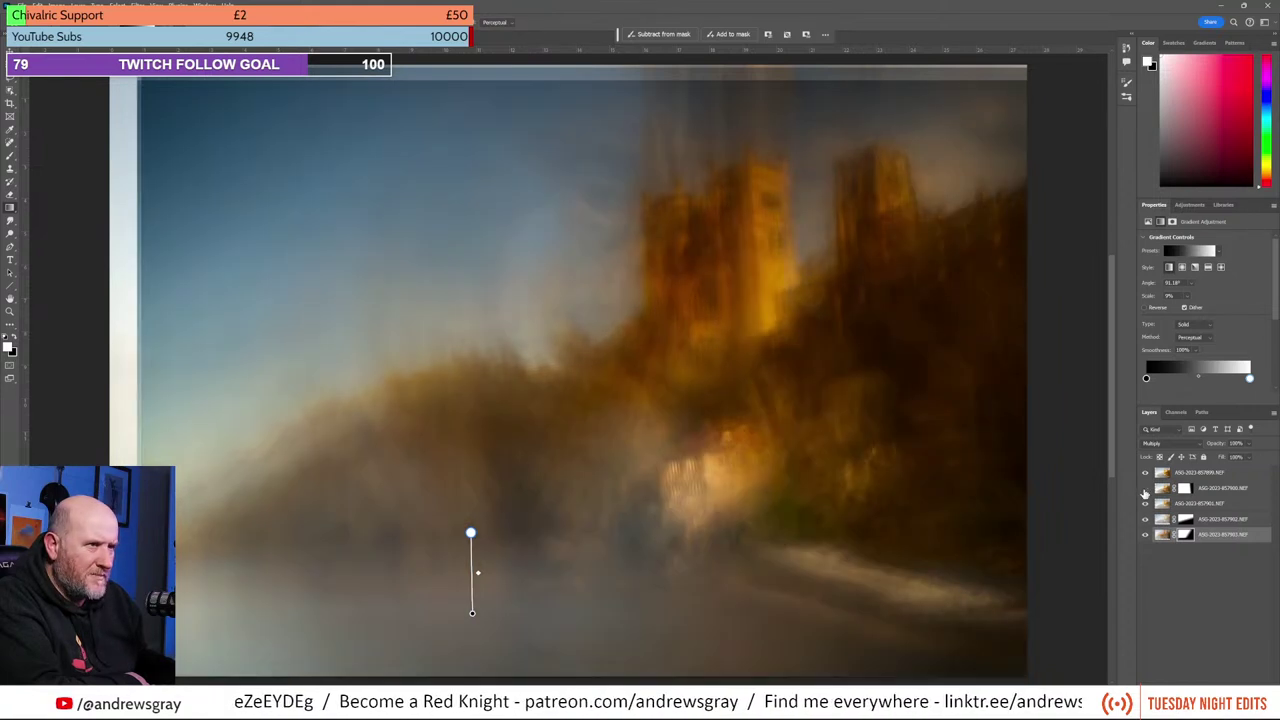
pyautogui.click(1146, 488)
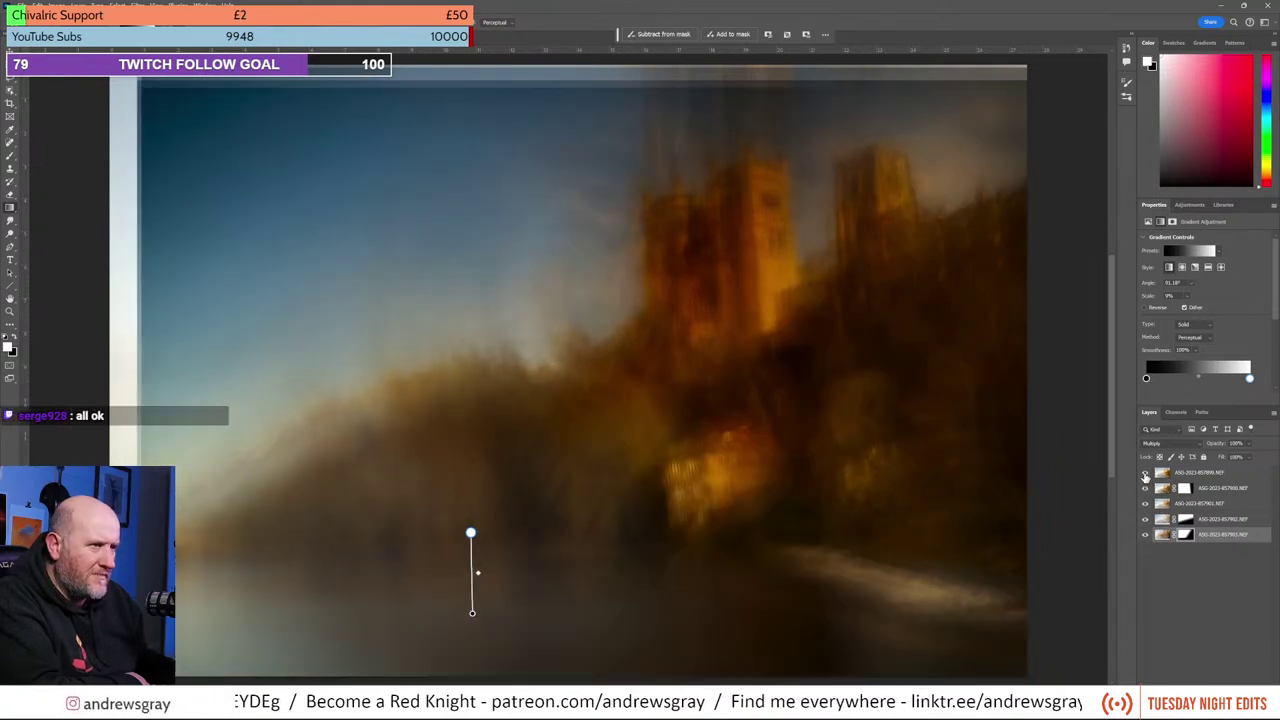
pyautogui.click(1146, 477)
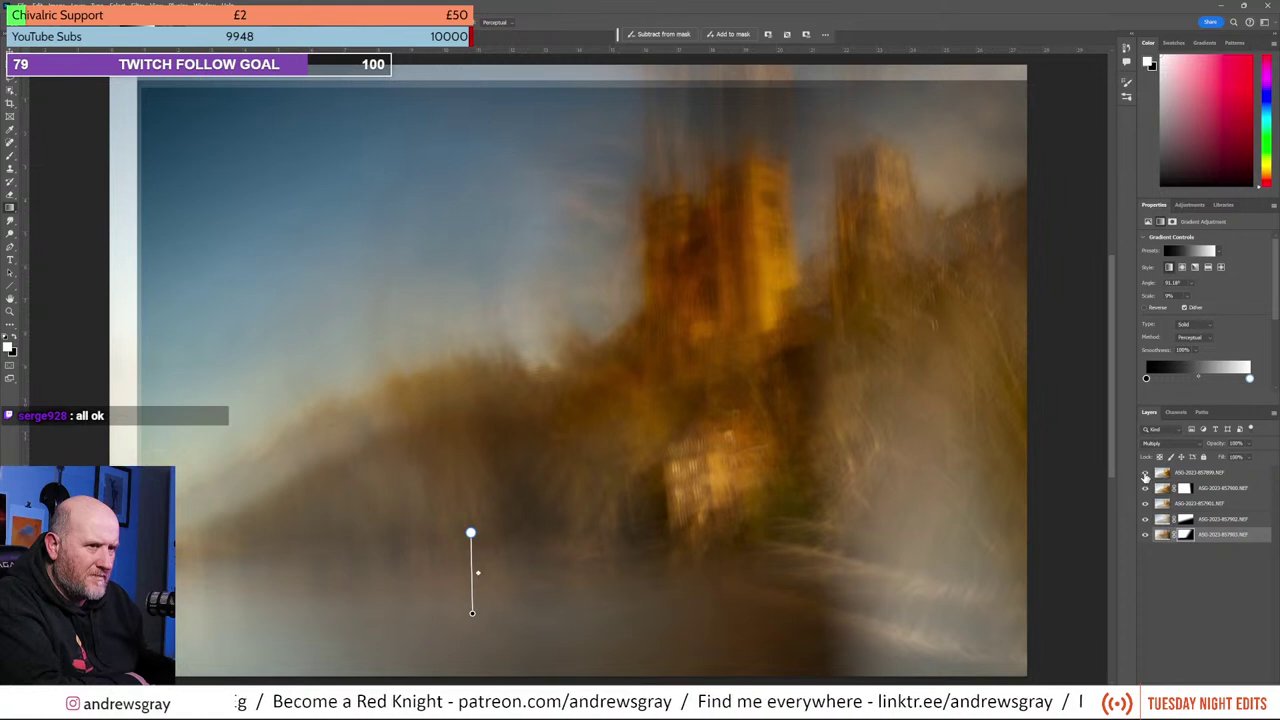
pyautogui.click(1145, 477)
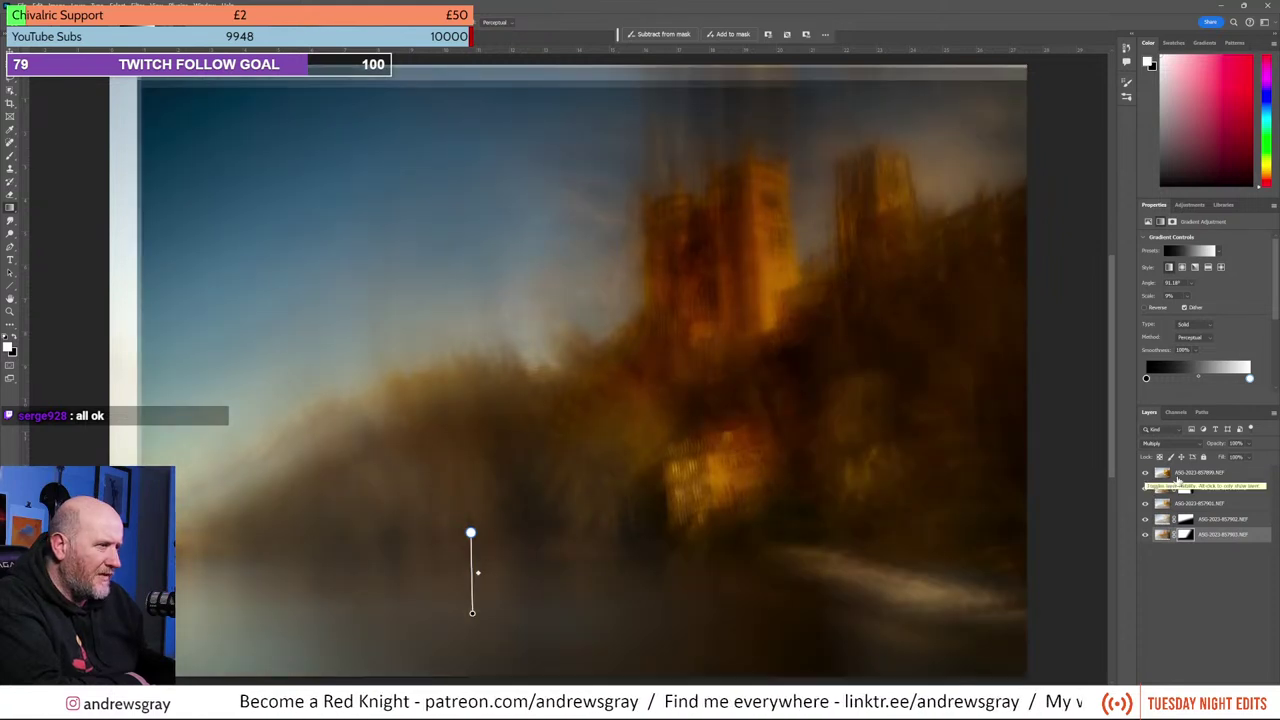
pyautogui.click(1195, 473)
pyautogui.click(1203, 683)
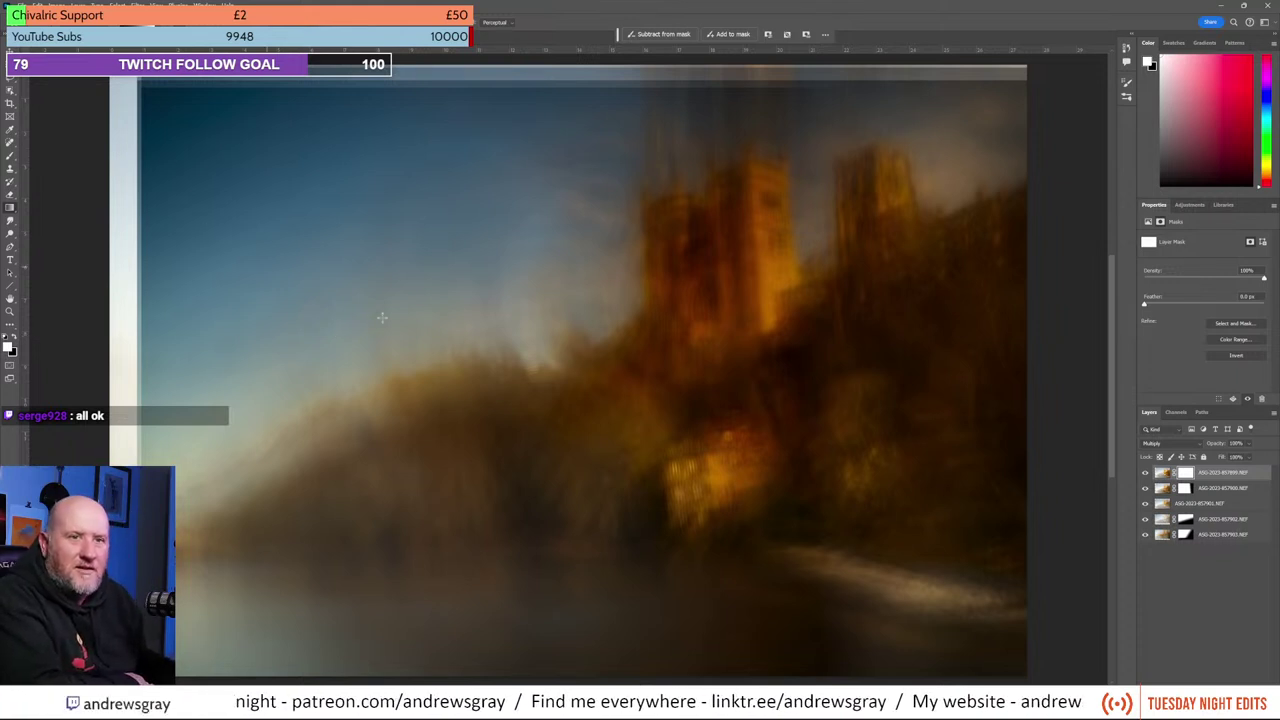
# Step: Lay an angled gradient on the top layer's mask and fine-tune its angle and transition
pyautogui.moveTo(477, 234); pyautogui.dragTo(514, 422)
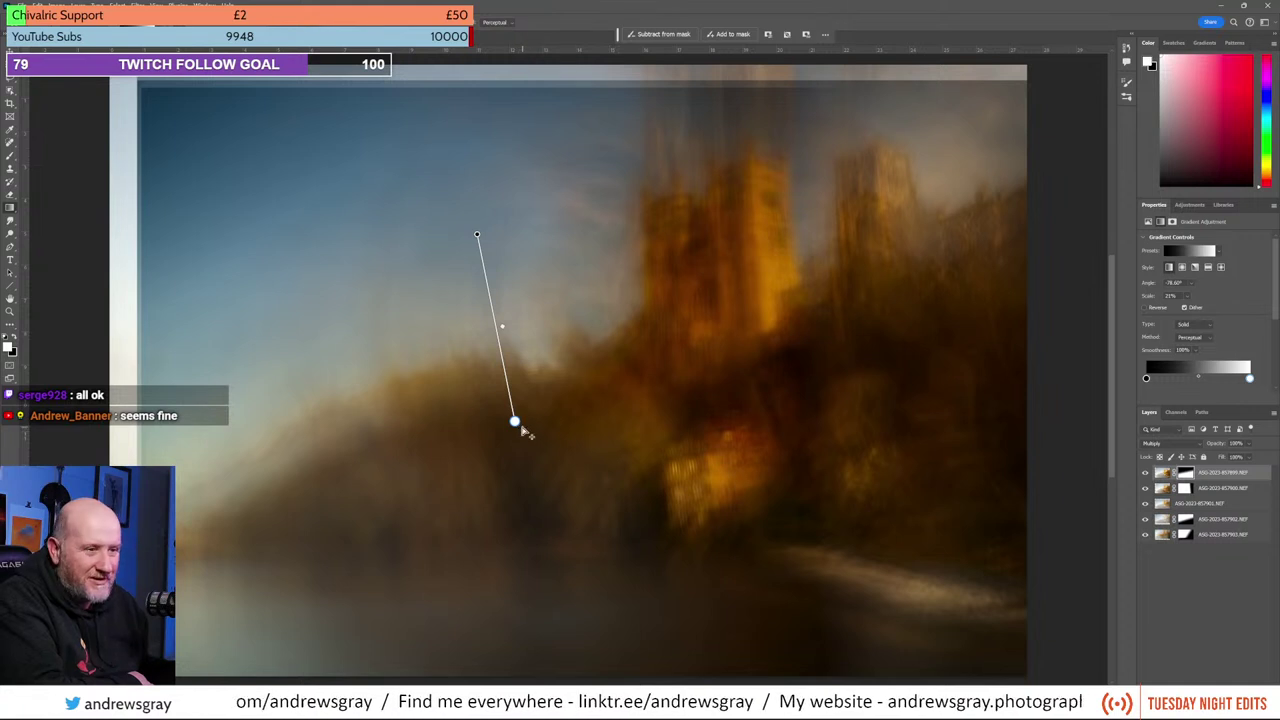
pyautogui.moveTo(514, 422)
pyautogui.mouseDown()
pyautogui.moveTo(477, 414)
pyautogui.moveTo(487, 429)
pyautogui.moveTo(549, 403)
pyautogui.mouseUp()
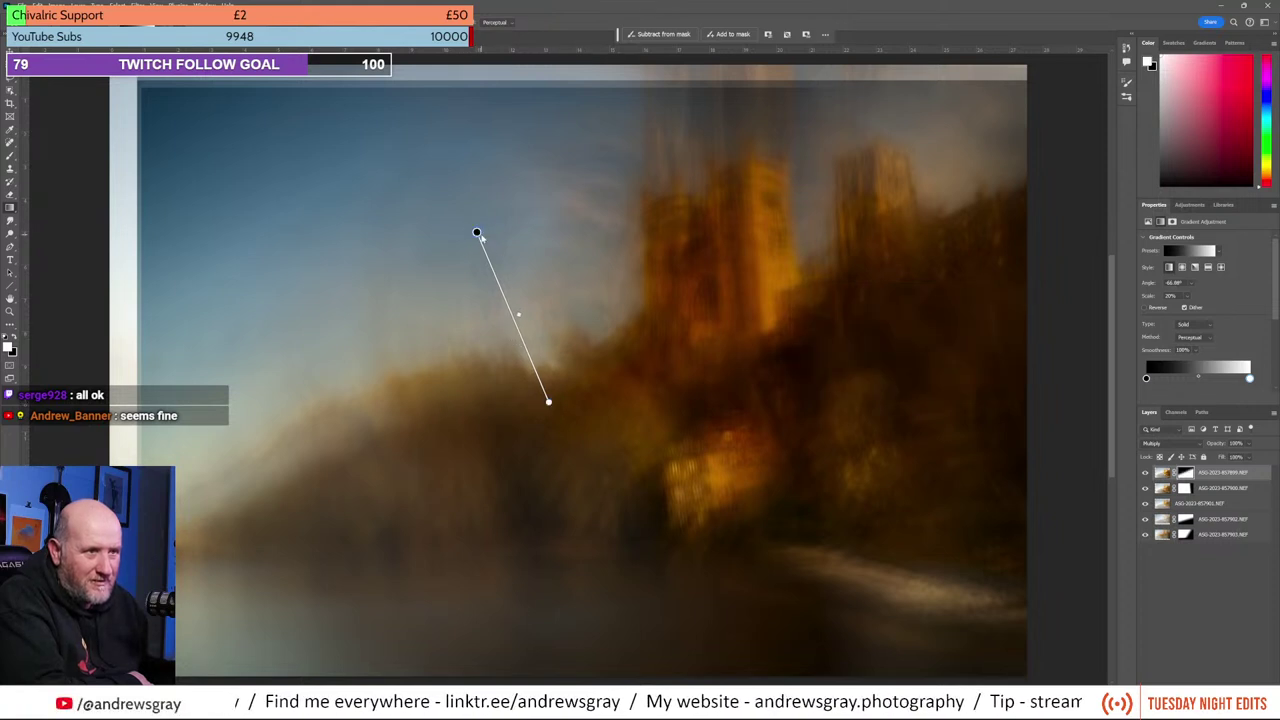
pyautogui.moveTo(476, 236); pyautogui.dragTo(482, 234)
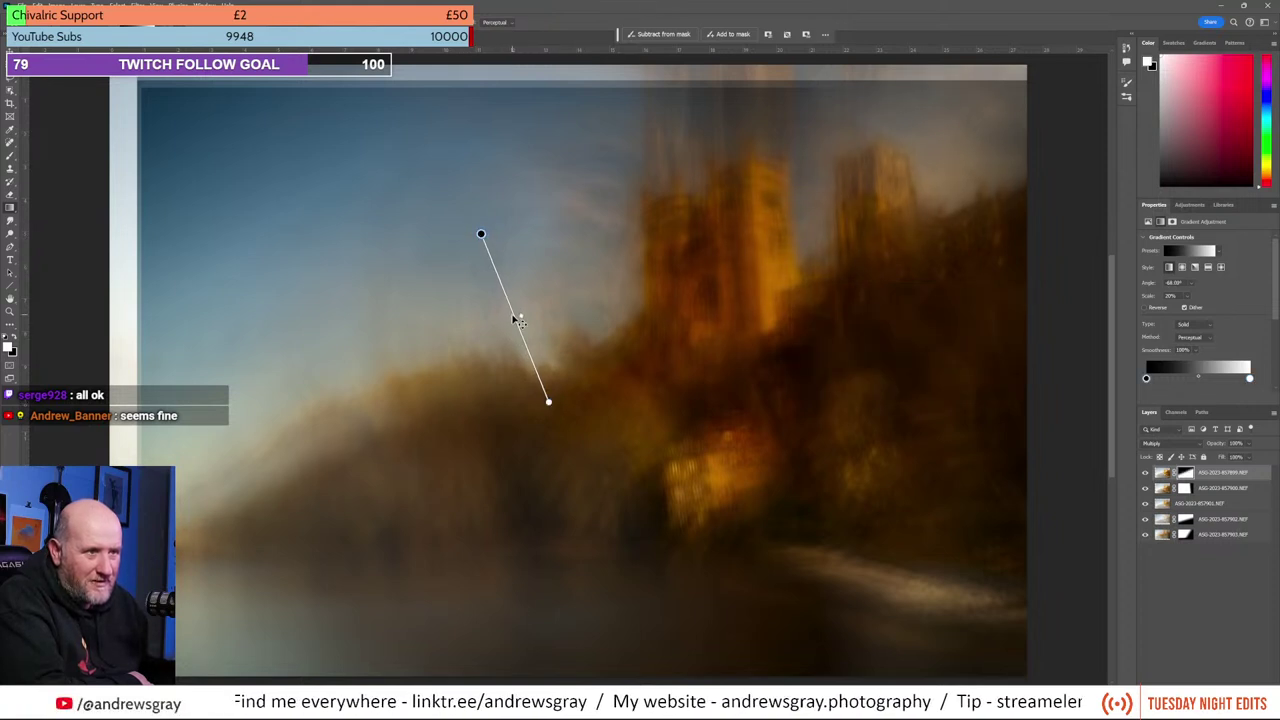
pyautogui.moveTo(518, 320)
pyautogui.mouseDown()
pyautogui.moveTo(553, 275)
pyautogui.moveTo(540, 243)
pyautogui.moveTo(562, 296)
pyautogui.mouseUp()
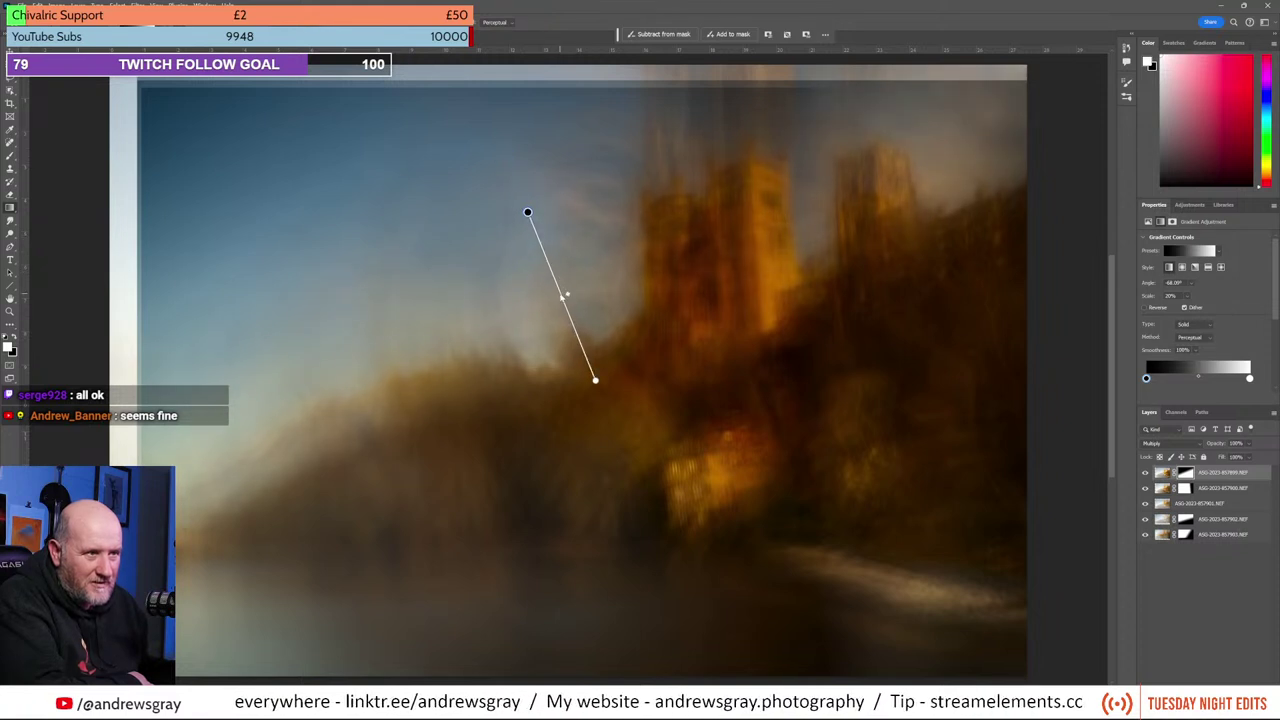
pyautogui.moveTo(534, 220); pyautogui.dragTo(562, 294)
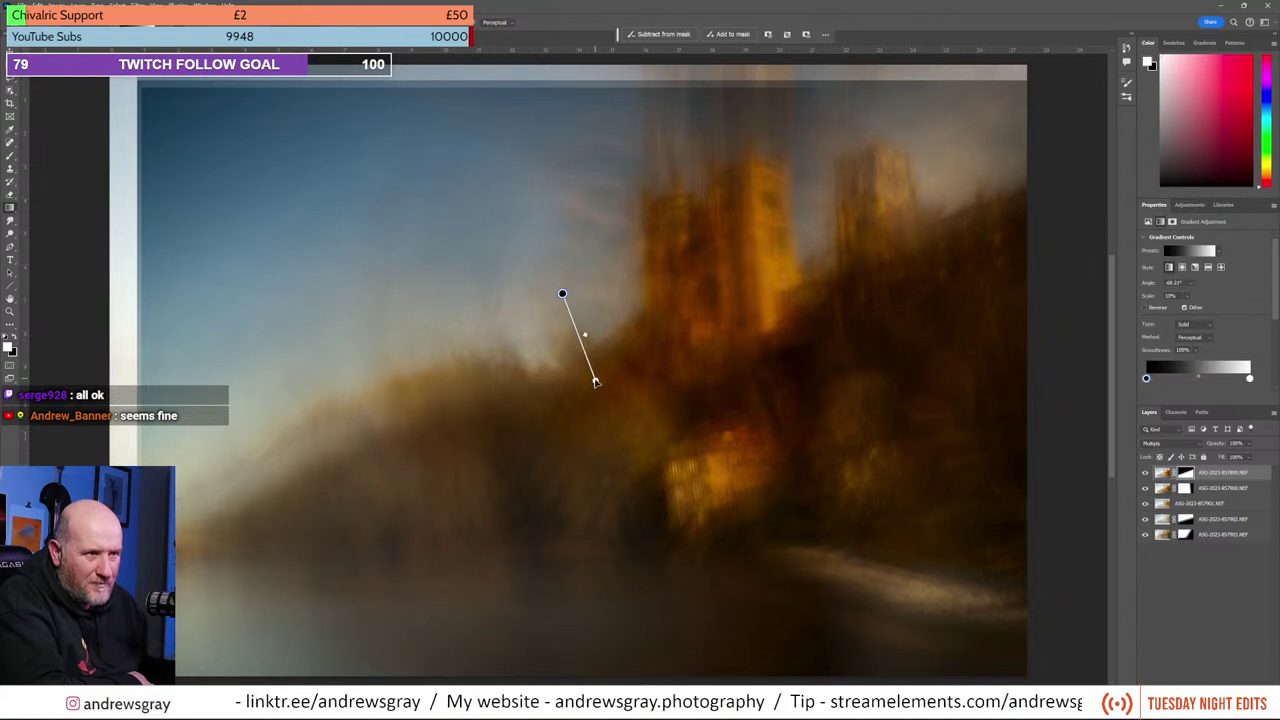
pyautogui.moveTo(594, 381); pyautogui.dragTo(587, 383)
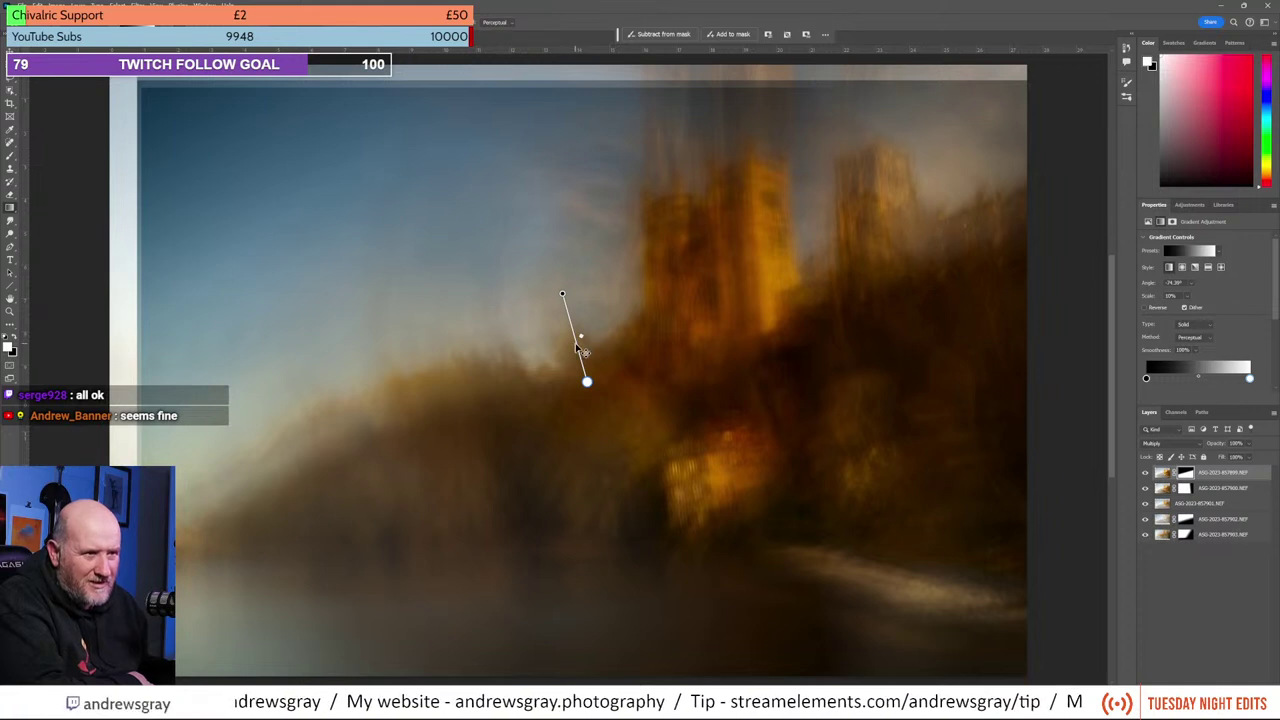
pyautogui.moveTo(577, 348)
pyautogui.mouseDown()
pyautogui.moveTo(579, 312)
pyautogui.moveTo(585, 327)
pyautogui.mouseUp()
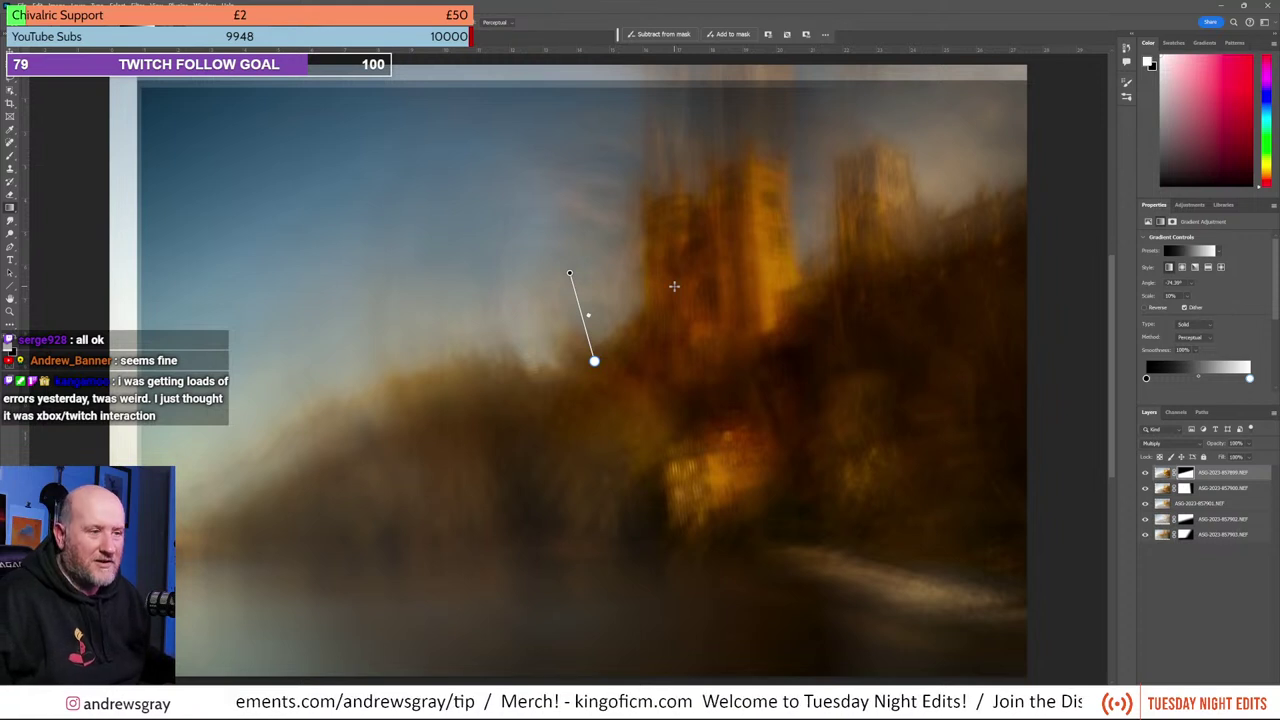
# Step: Toggle the top exposure on and off to compare the masked sky
pyautogui.click(1145, 473)
pyautogui.click(1145, 473)
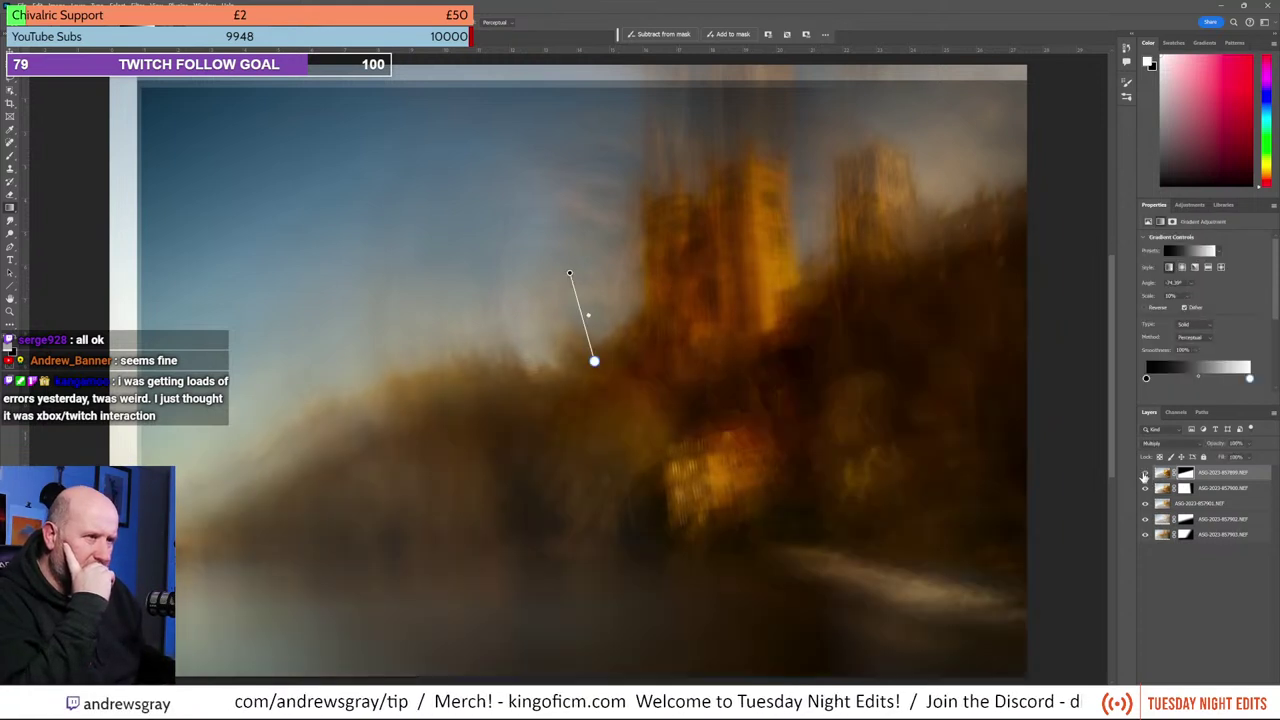
pyautogui.click(1145, 474)
pyautogui.click(1145, 474)
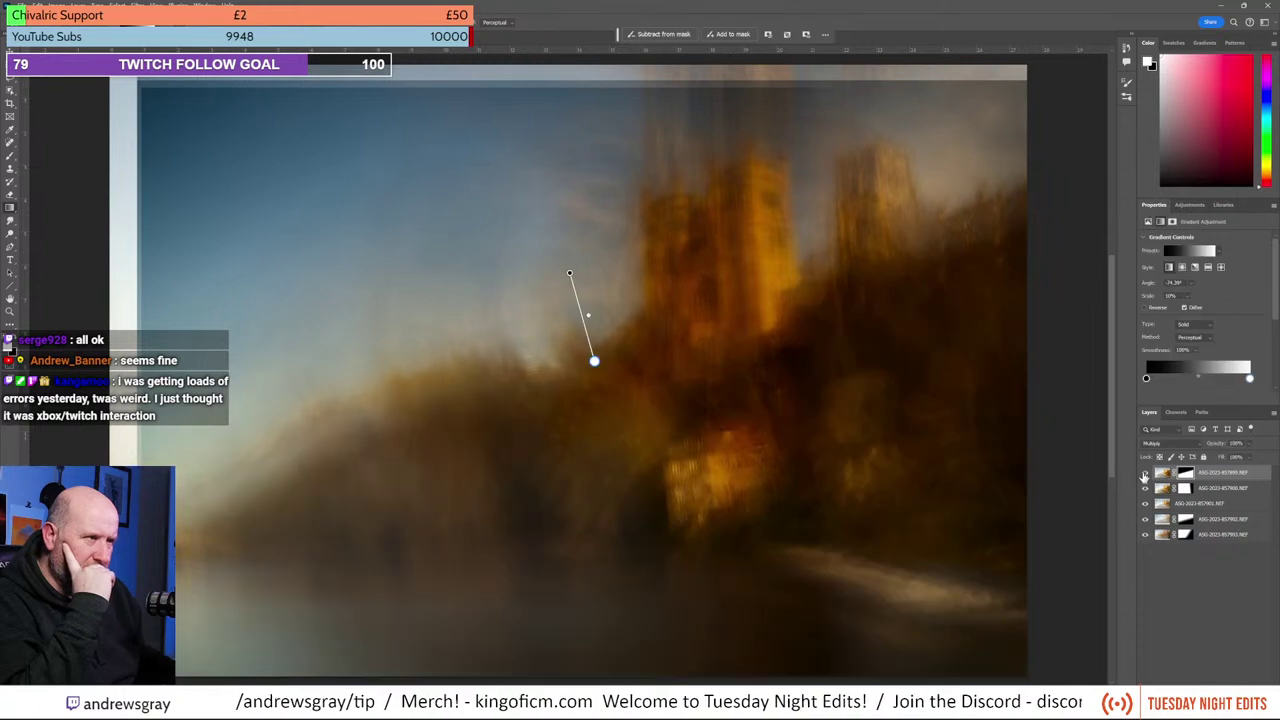
# Step: Target the top layer's mask with the Brush tool and compare the lower exposures
pyautogui.click(1186, 473)
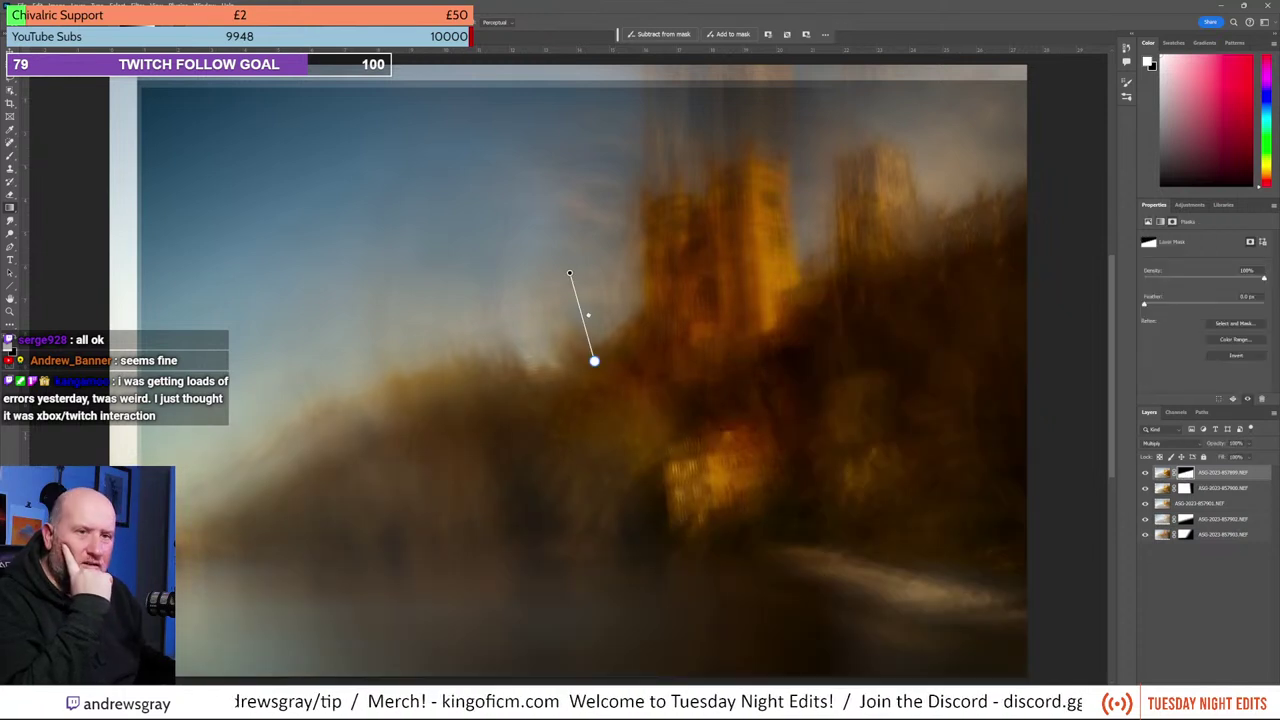
pyautogui.click(11, 155)
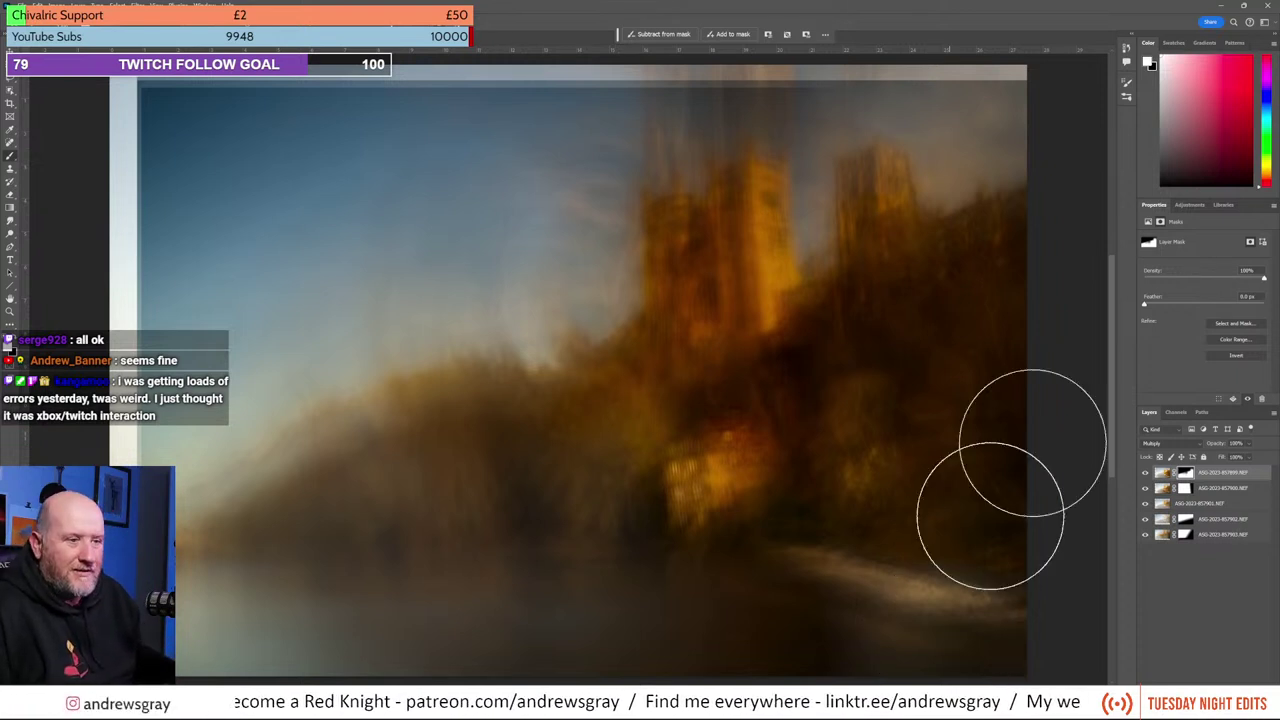
pyautogui.click(1146, 521)
pyautogui.click(1146, 521)
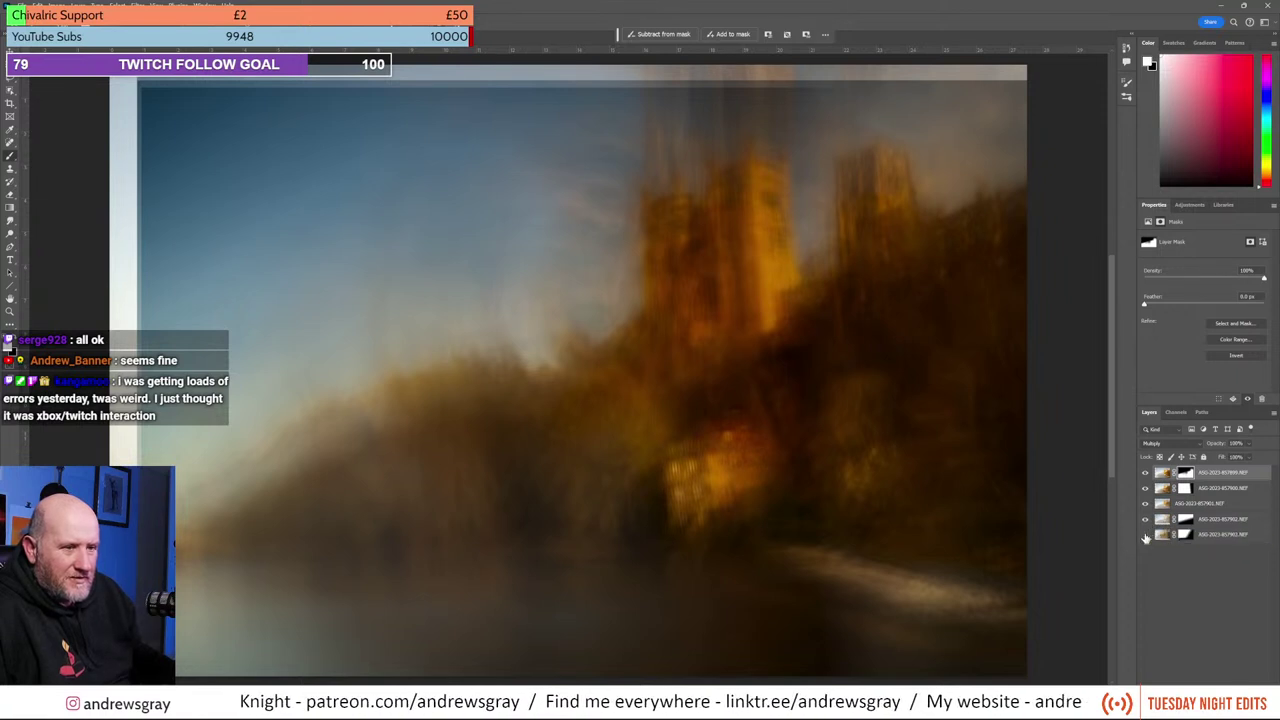
pyautogui.click(1146, 536)
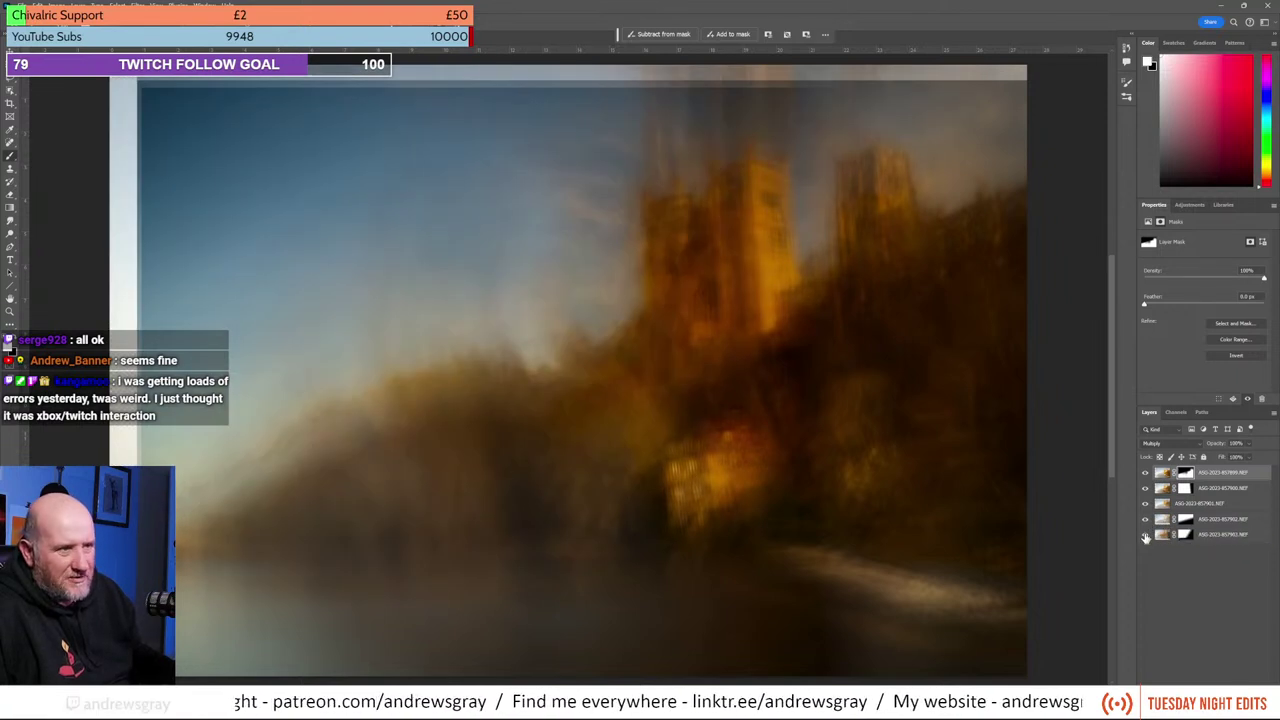
# Step: Toggle the second and top exposures to judge each one's contribution to the composite
pyautogui.click(1146, 488)
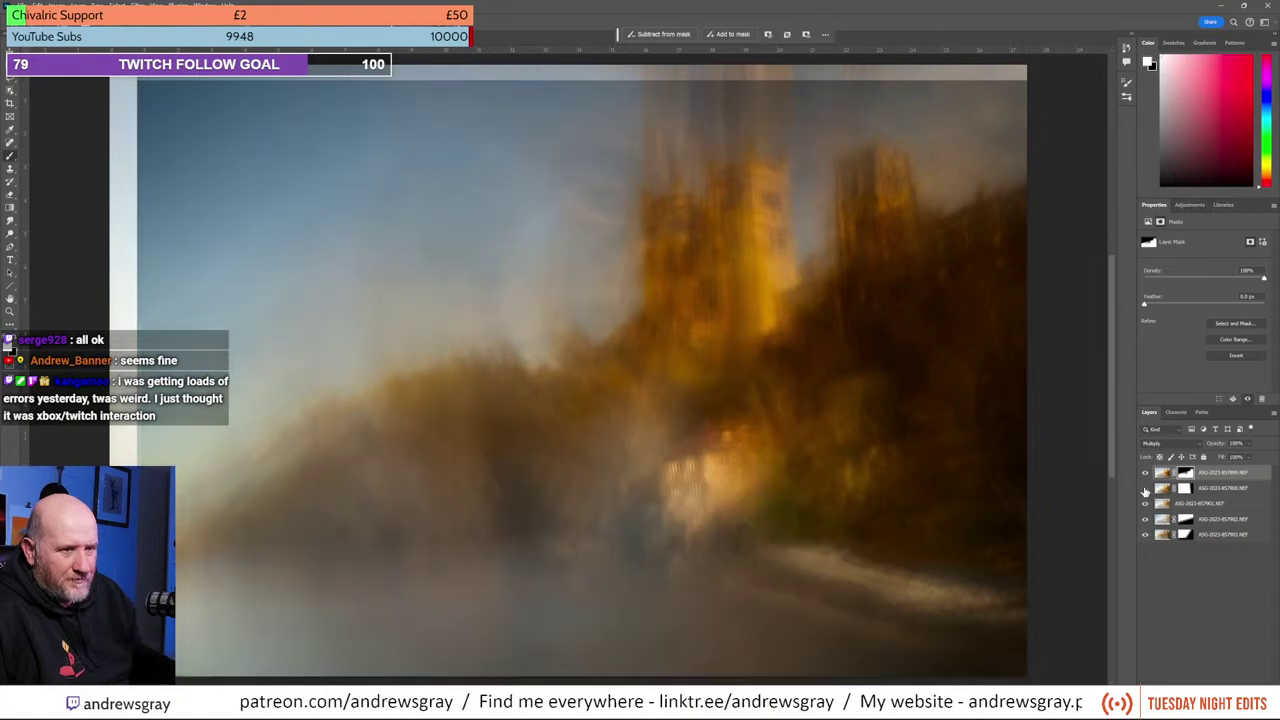
pyautogui.click(1146, 489)
pyautogui.click(1146, 489)
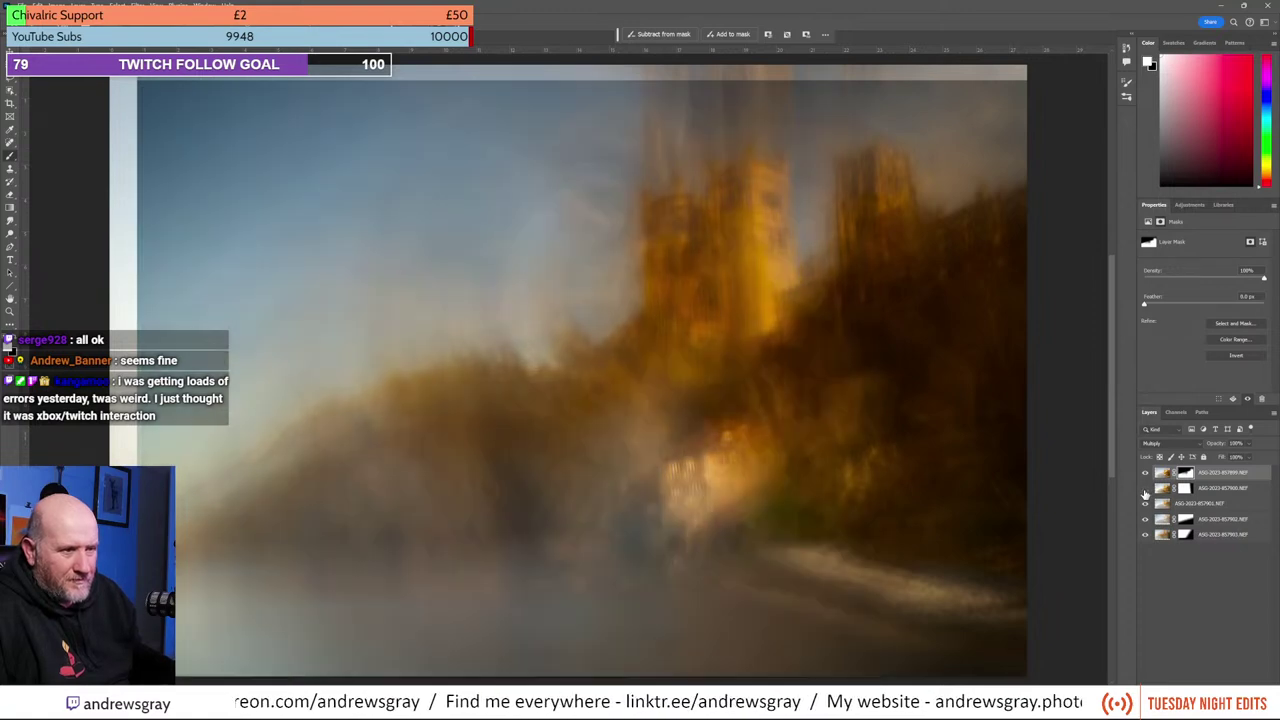
pyautogui.click(1146, 489)
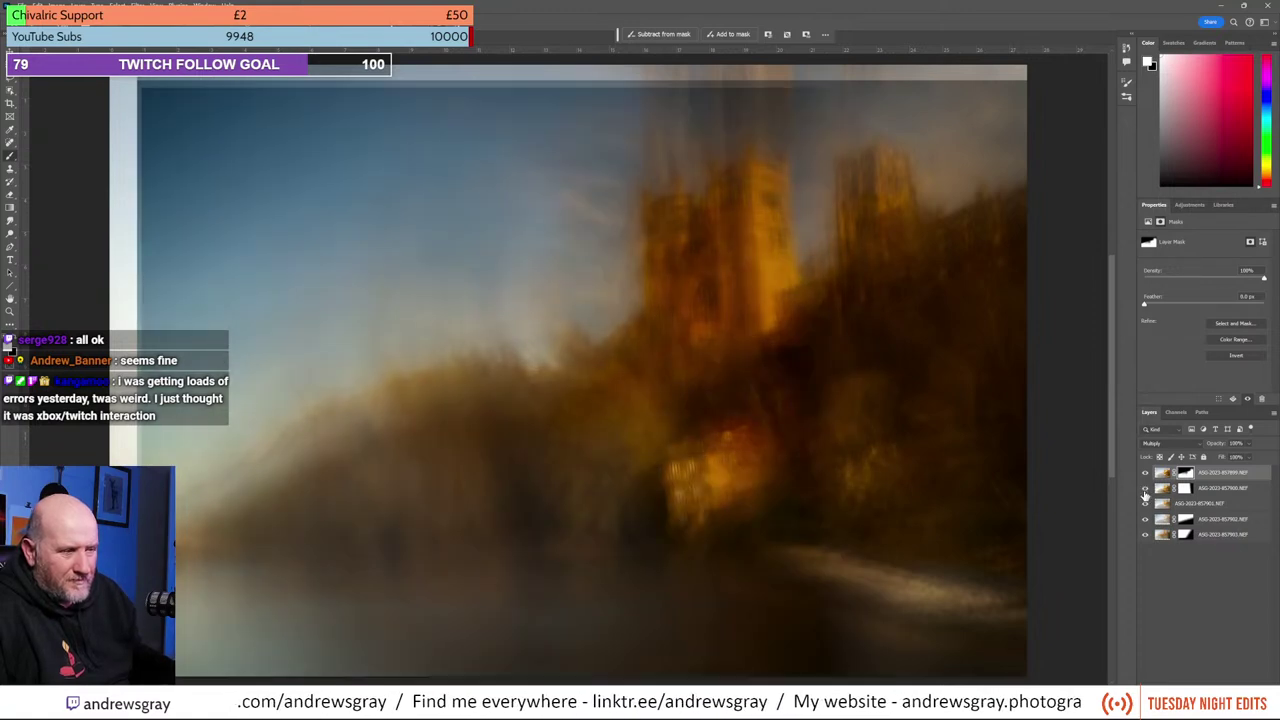
pyautogui.click(1145, 473)
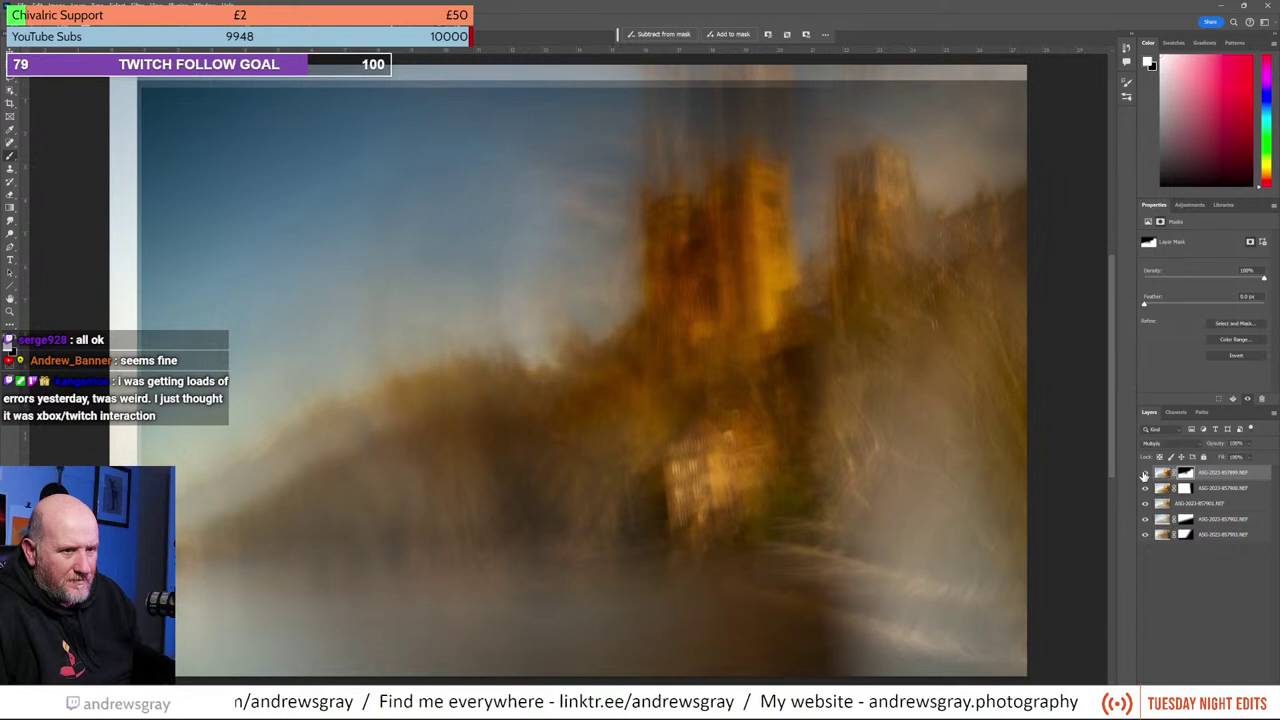
pyautogui.click(1145, 473)
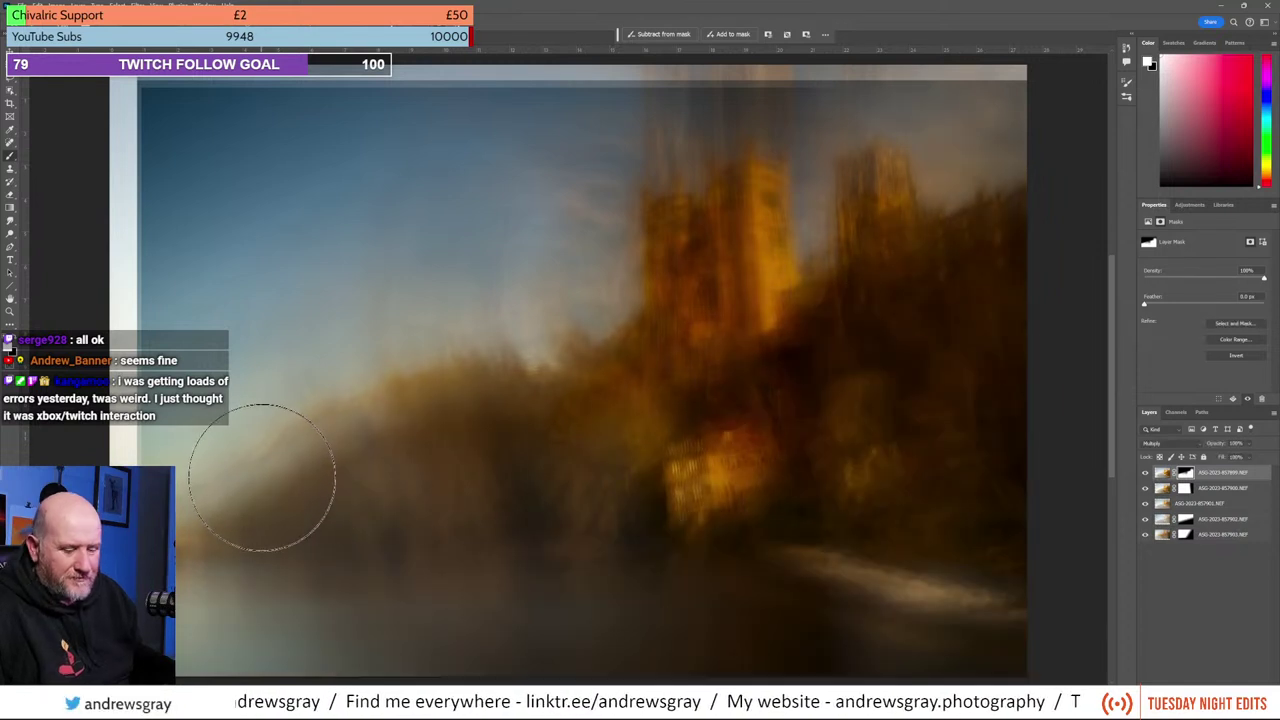
pyautogui.press('[')
pyautogui.press('[')
pyautogui.press('[')
pyautogui.press('[')
pyautogui.press('[')
pyautogui.press('[')
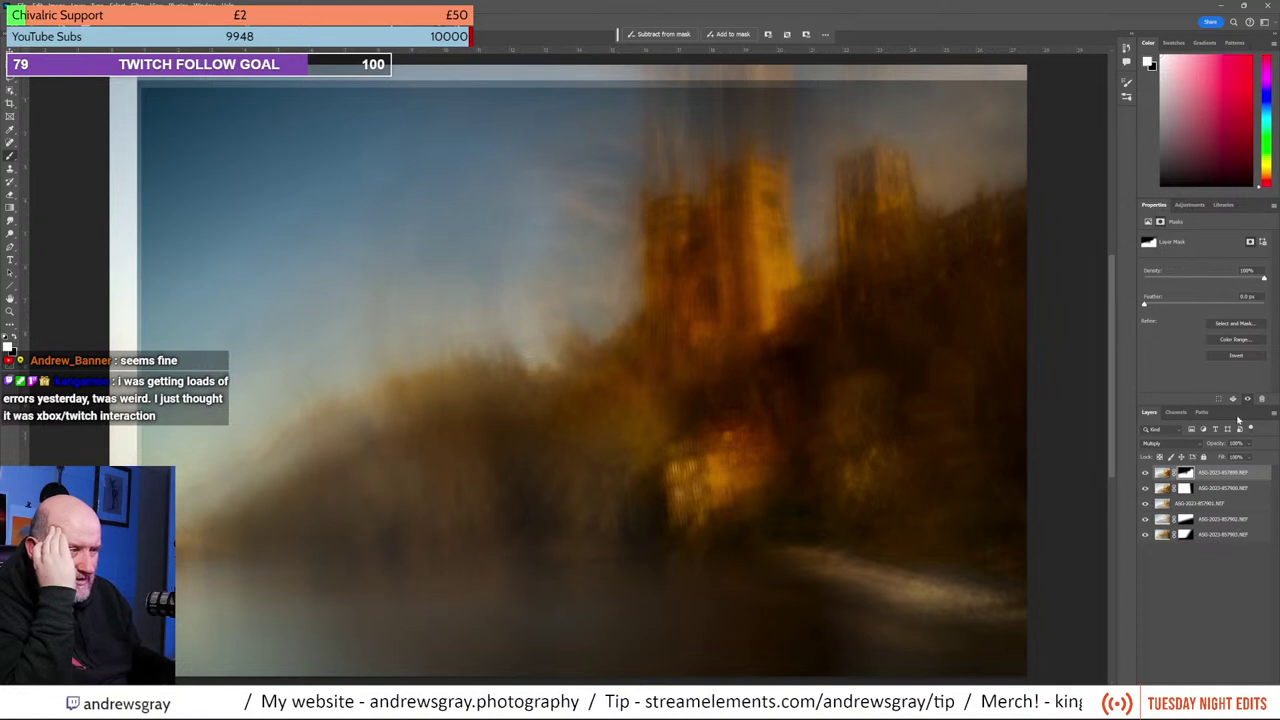
pyautogui.click(1145, 473)
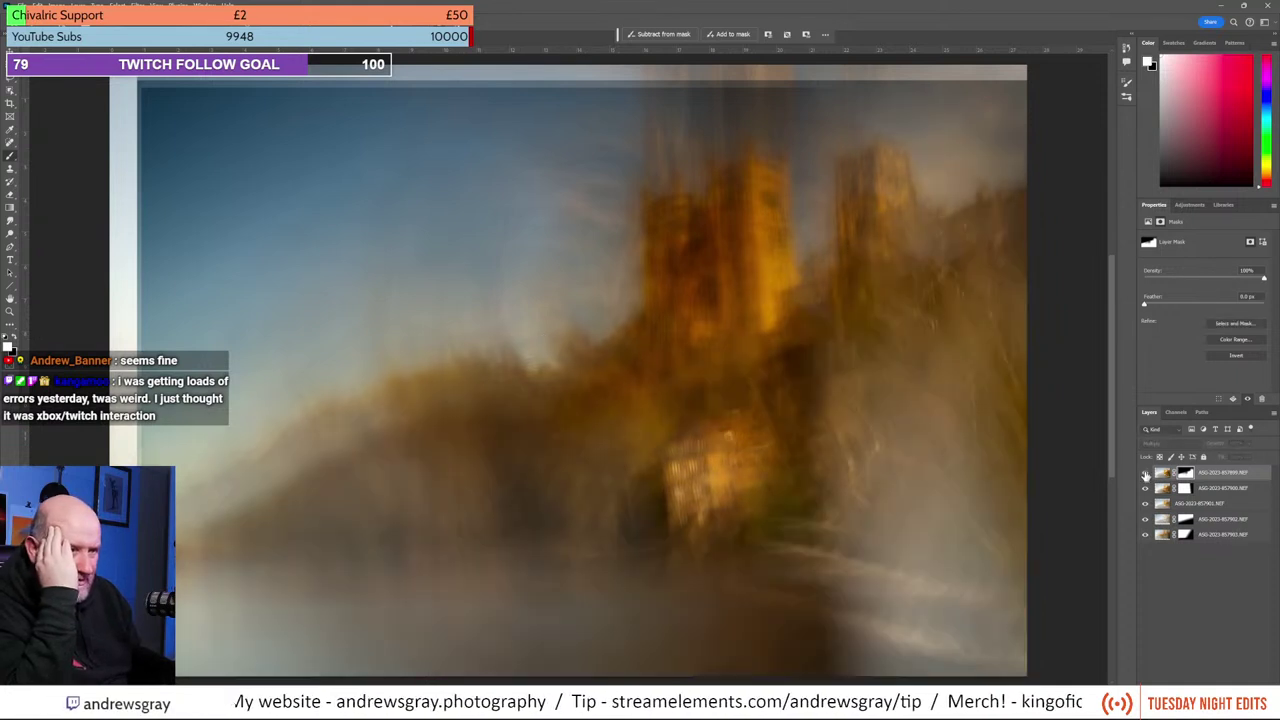
pyautogui.click(1145, 473)
pyautogui.click(1146, 503)
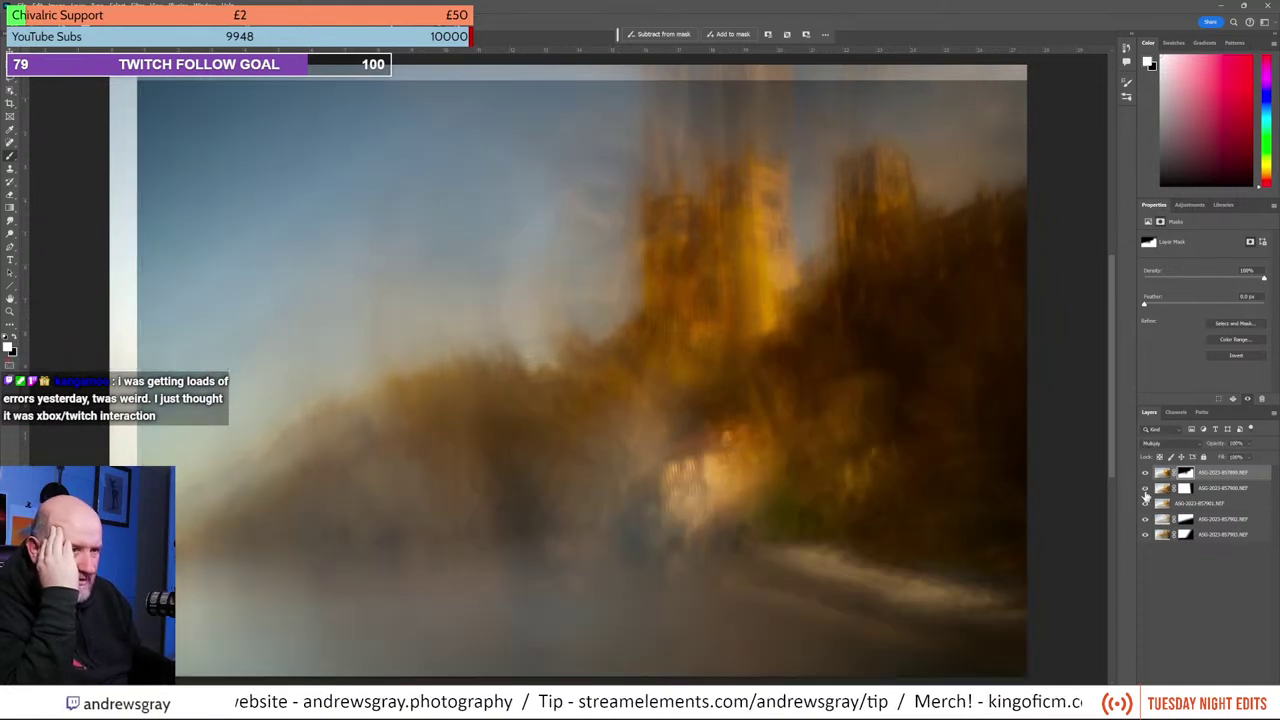
pyautogui.click(1146, 503)
pyautogui.click(1145, 507)
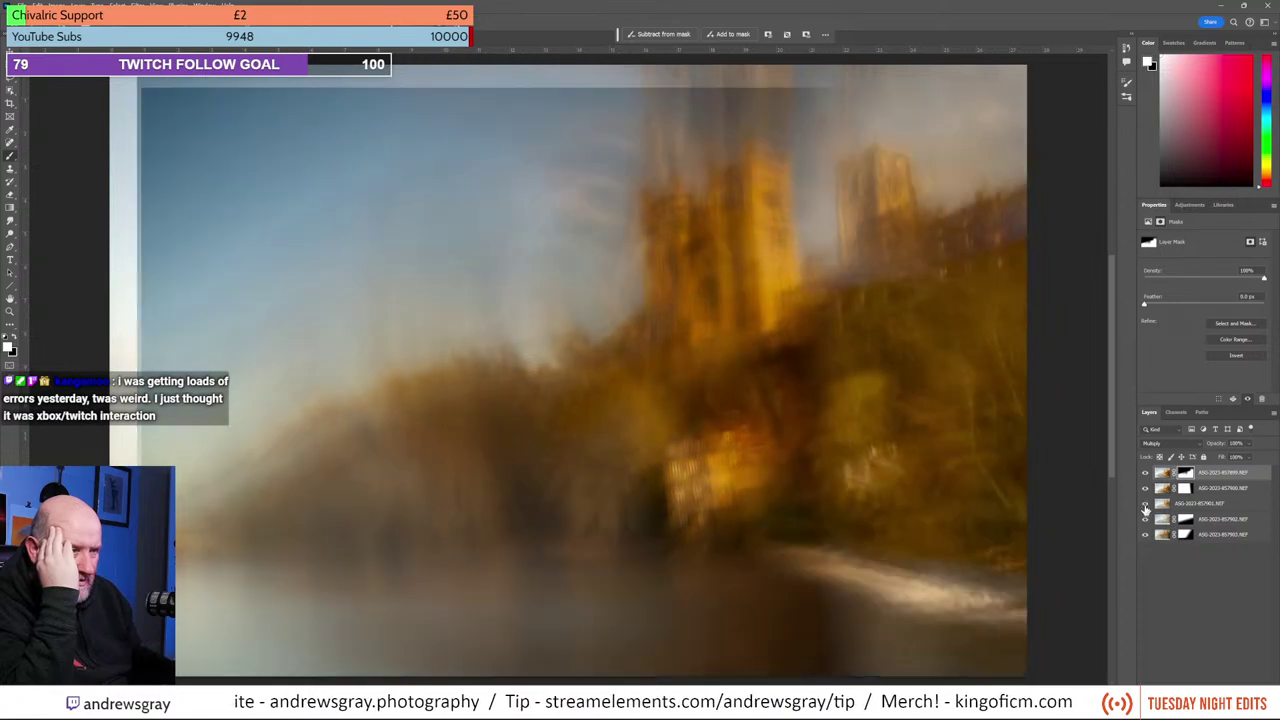
pyautogui.click(1146, 506)
pyautogui.click(1146, 519)
pyautogui.click(1146, 519)
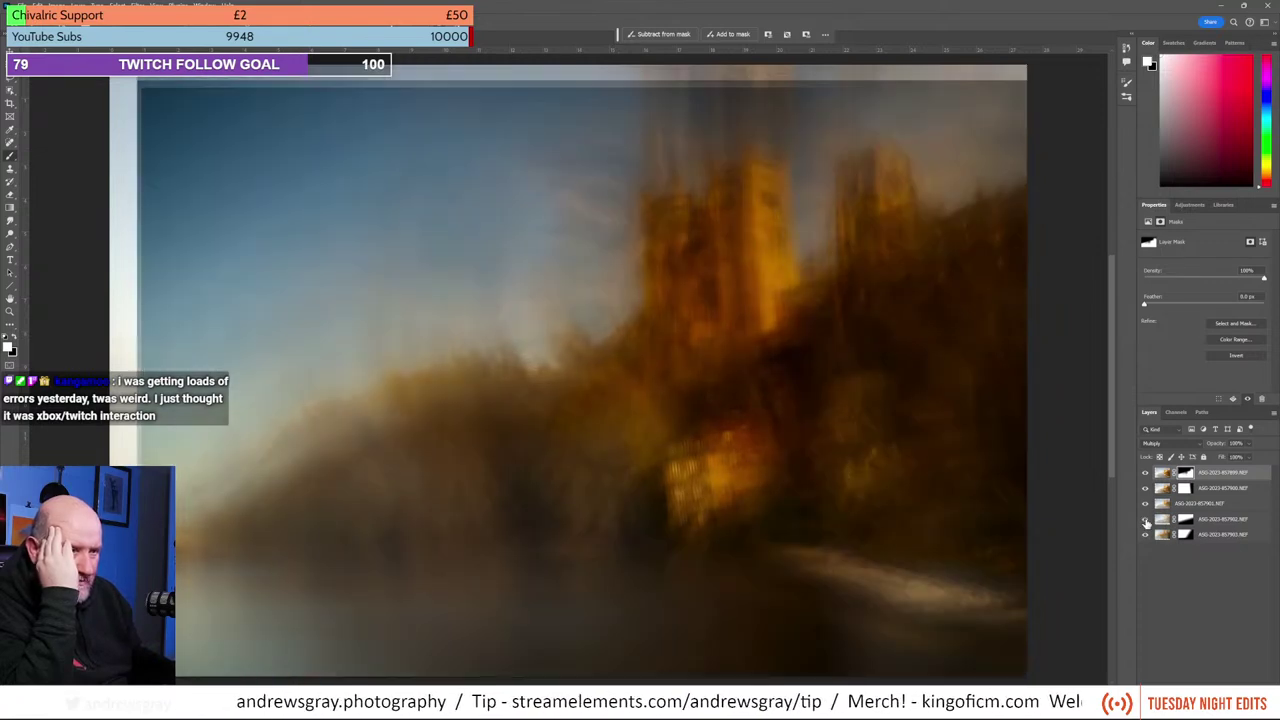
pyautogui.click(1145, 536)
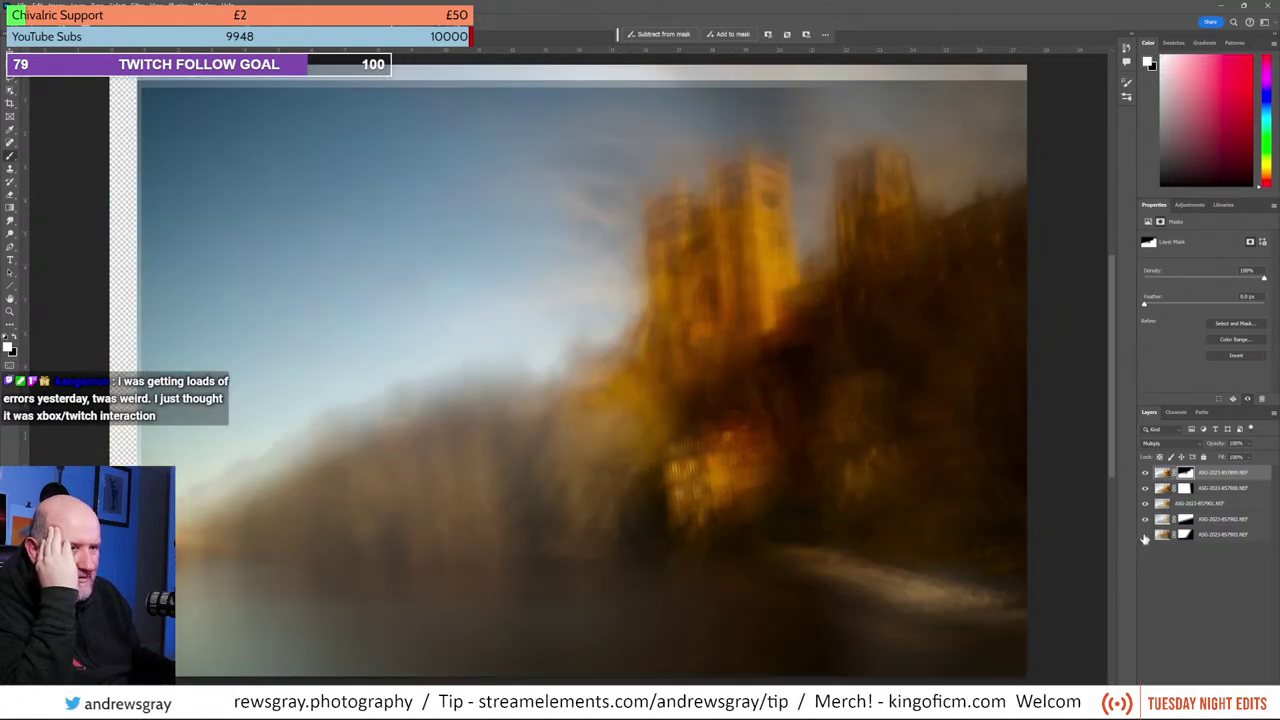
pyautogui.click(1145, 536)
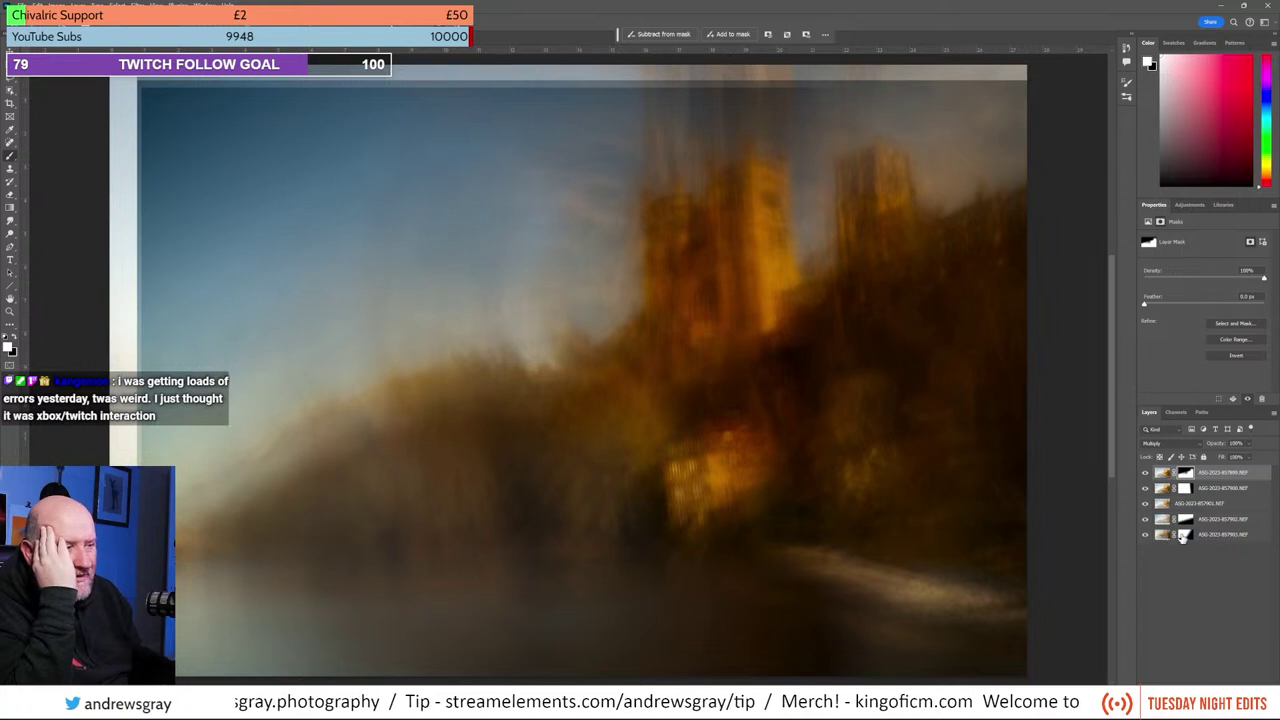
pyautogui.click(1183, 536)
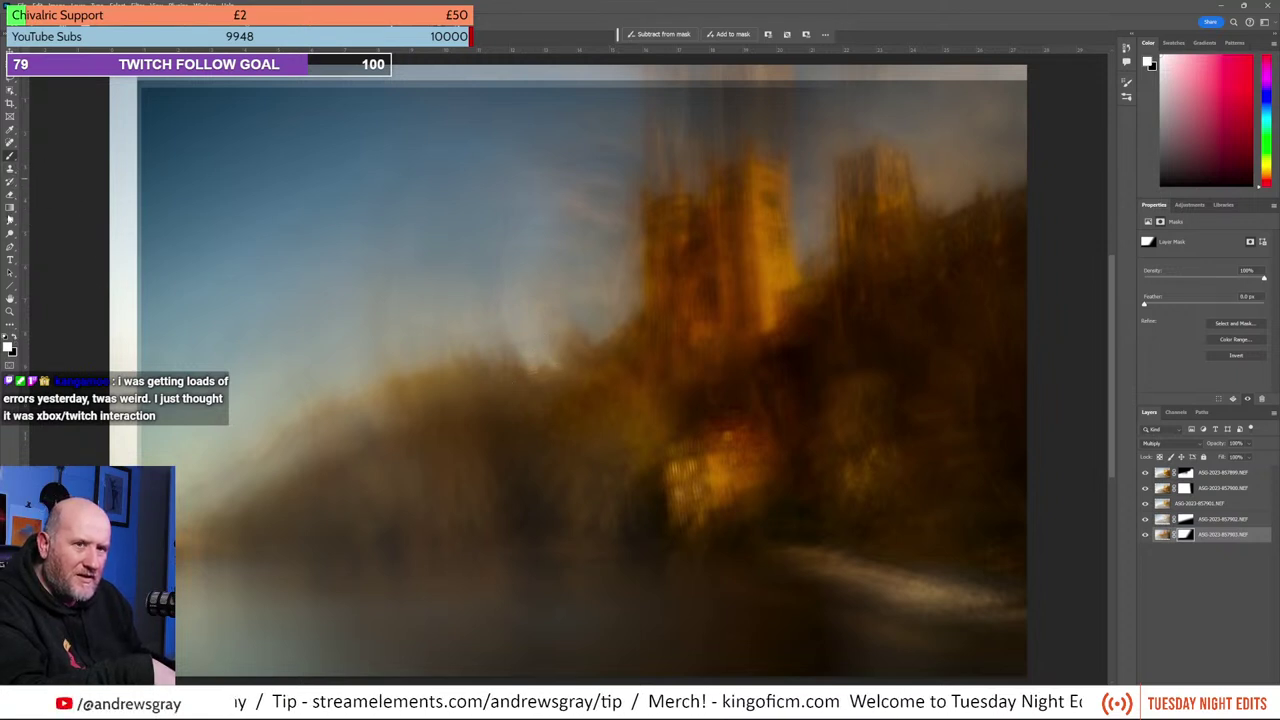
pyautogui.moveTo(531, 354); pyautogui.dragTo(556, 360)
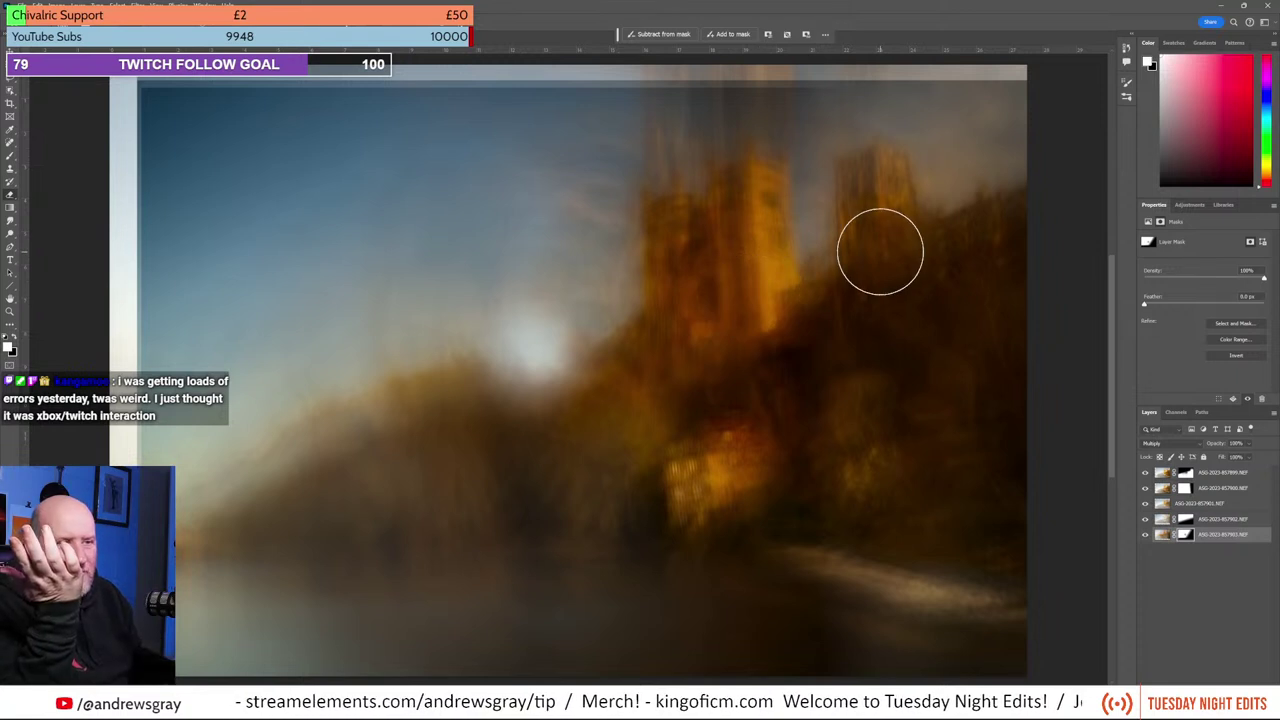
pyautogui.hotkey('ctrl', 'z')
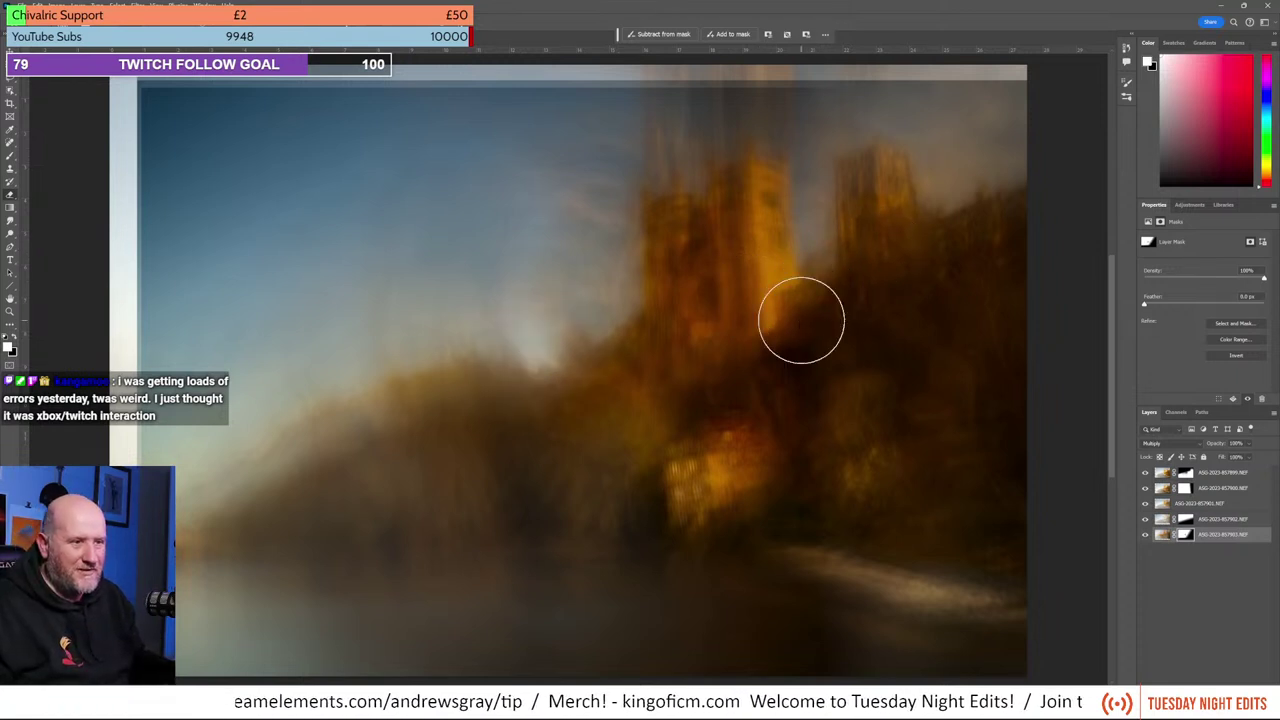
# Step: Lasso the bright sky spot above the tree line, run Generative Fill, and preview its three variations
pyautogui.click(1163, 535)
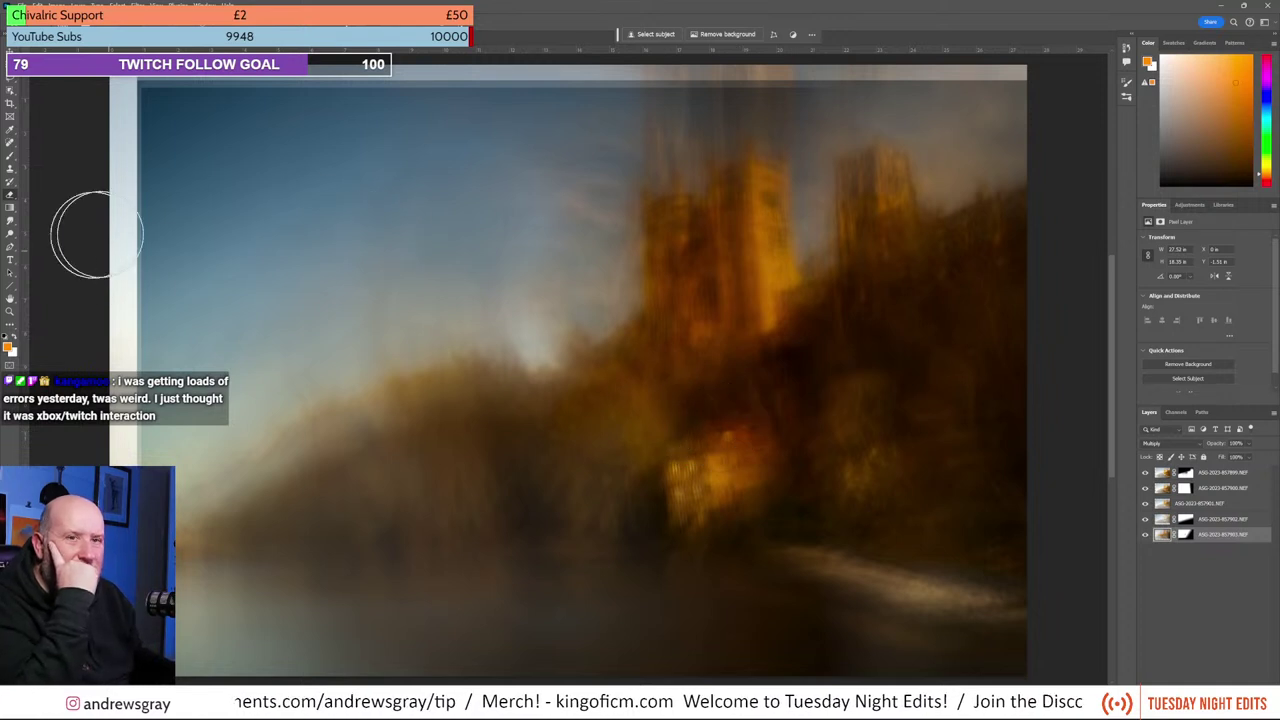
pyautogui.click(673, 464)
pyautogui.moveTo(547, 332)
pyautogui.mouseDown()
pyautogui.moveTo(497, 355)
pyautogui.moveTo(505, 378)
pyautogui.moveTo(558, 390)
pyautogui.moveTo(578, 360)
pyautogui.moveTo(546, 334)
pyautogui.mouseUp()
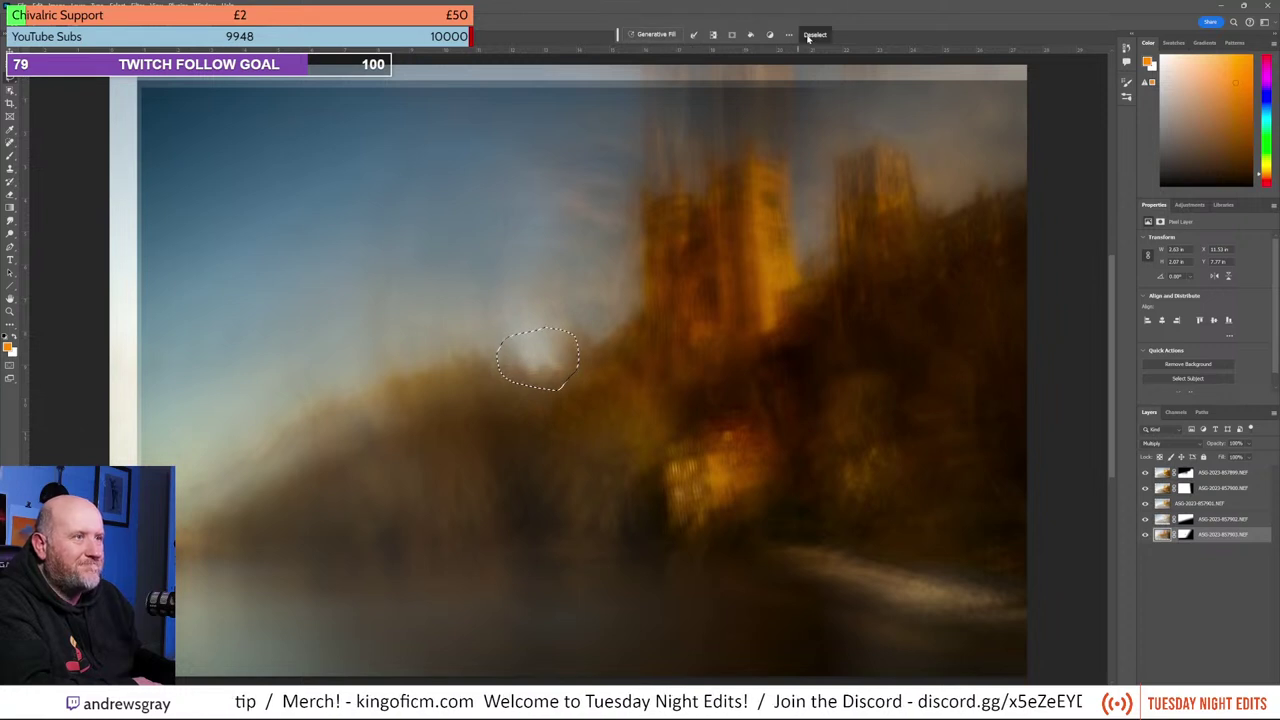
pyautogui.click(664, 35)
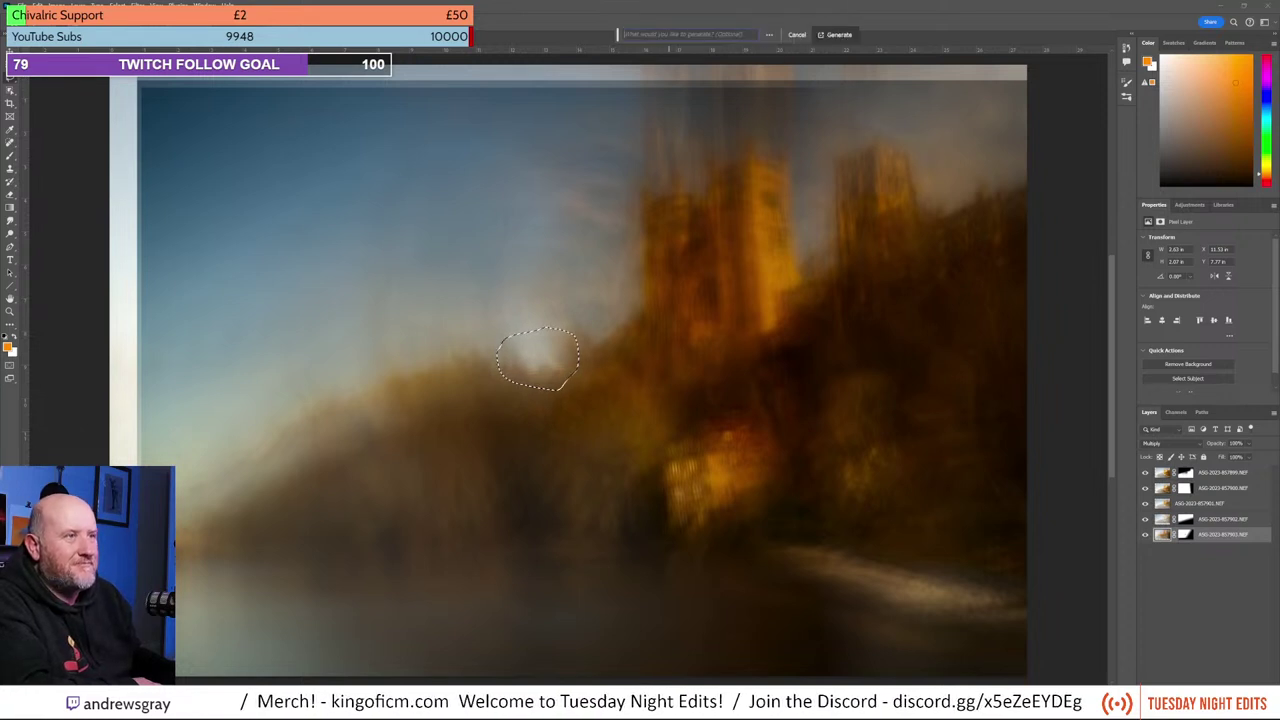
pyautogui.click(830, 37)
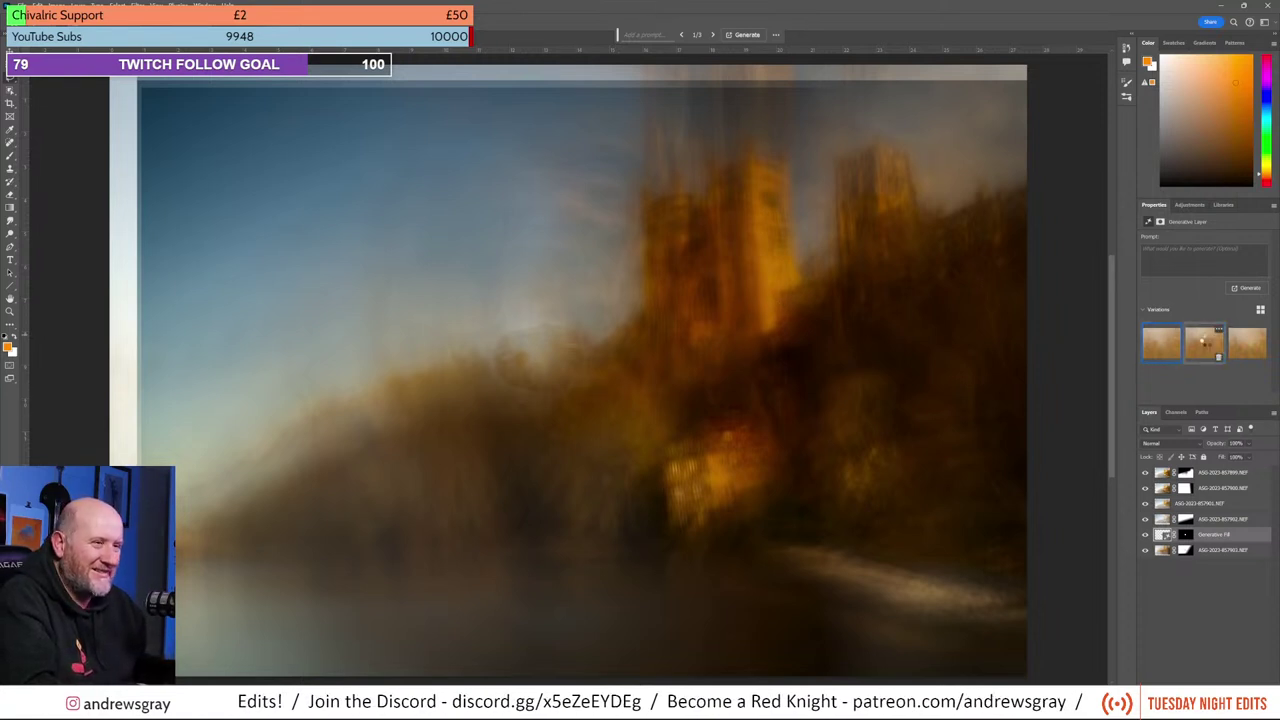
pyautogui.click(1206, 344)
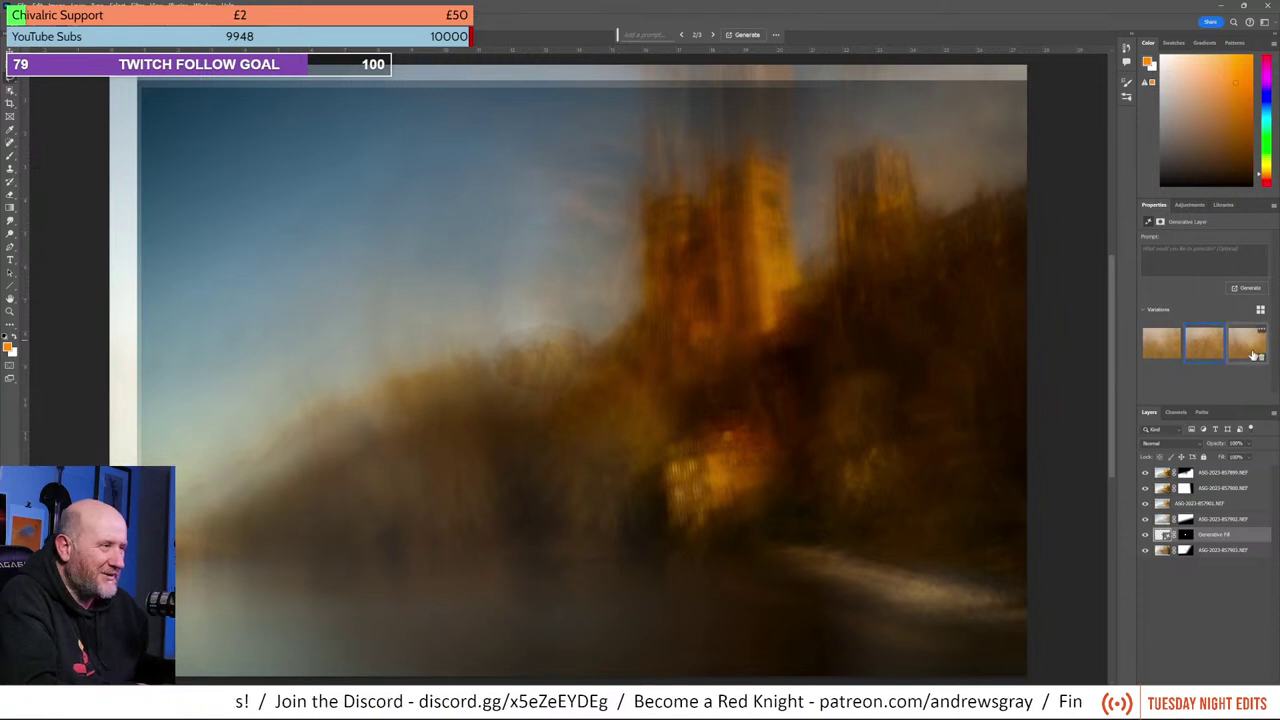
pyautogui.click(1244, 354)
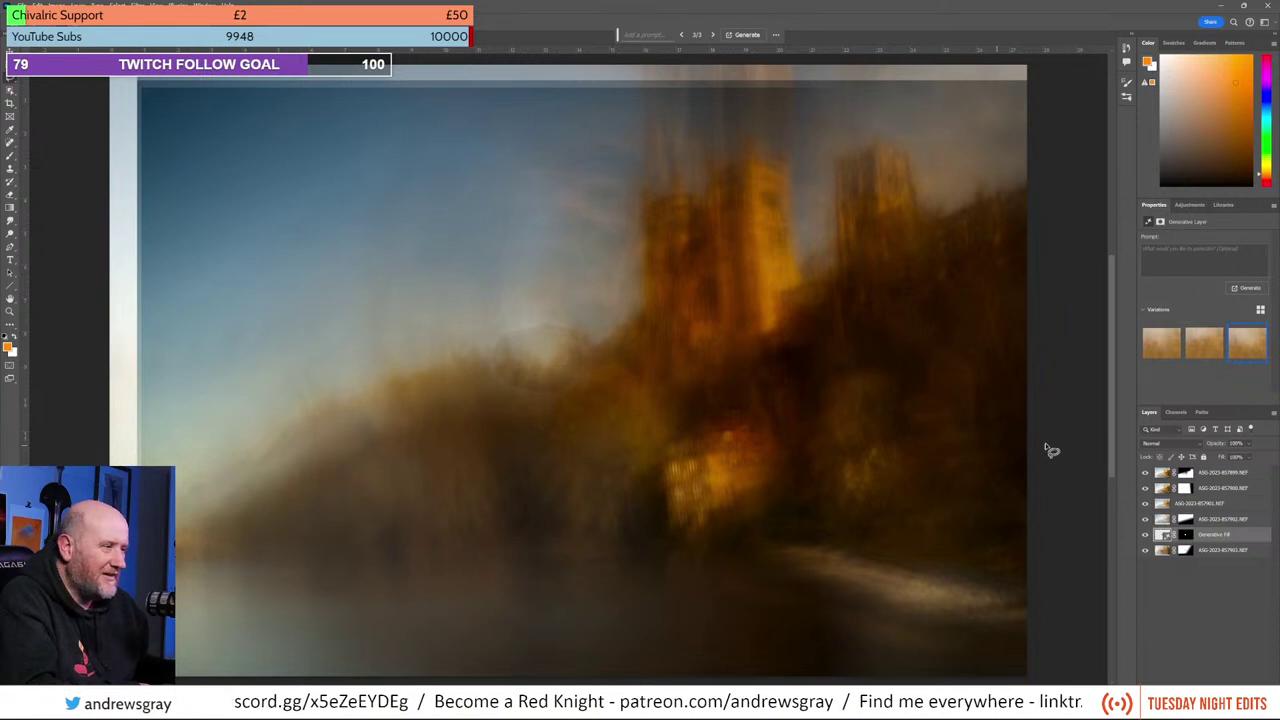
pyautogui.click(1184, 537)
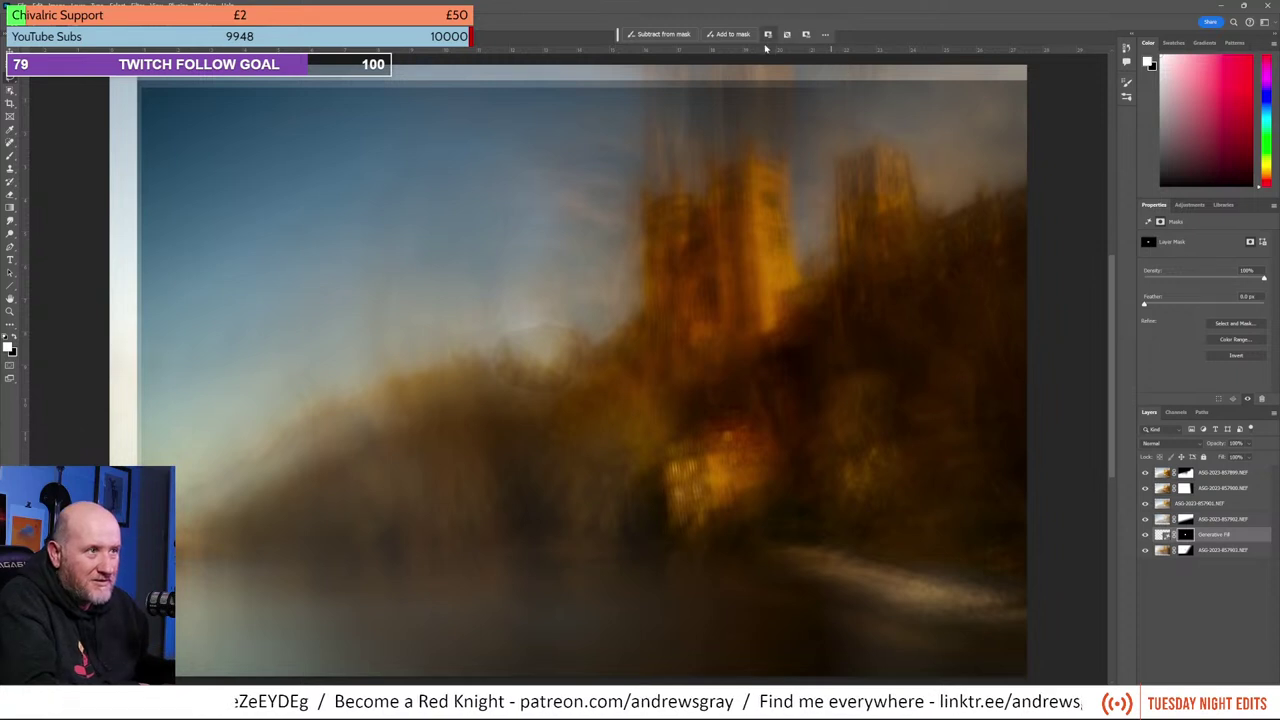
# Step: Keep the middle generated variation and target its mask with the Brush tool
pyautogui.click(1164, 536)
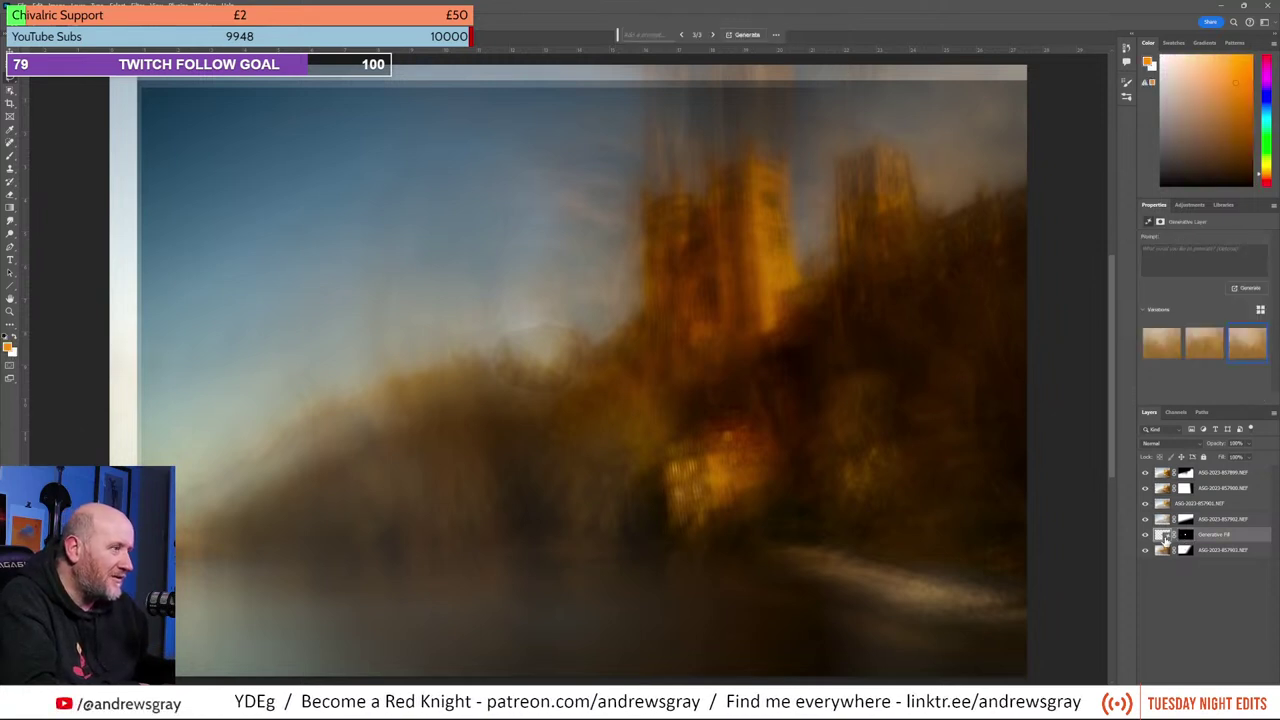
pyautogui.click(1206, 345)
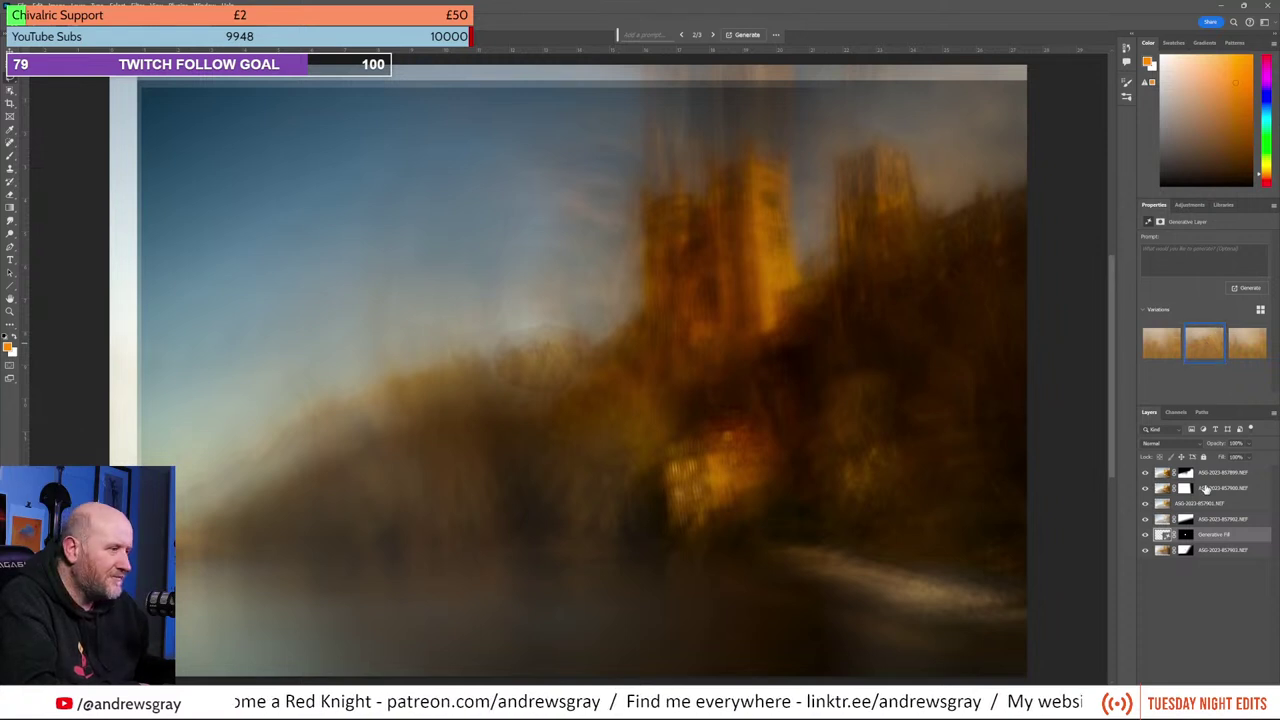
pyautogui.click(1186, 536)
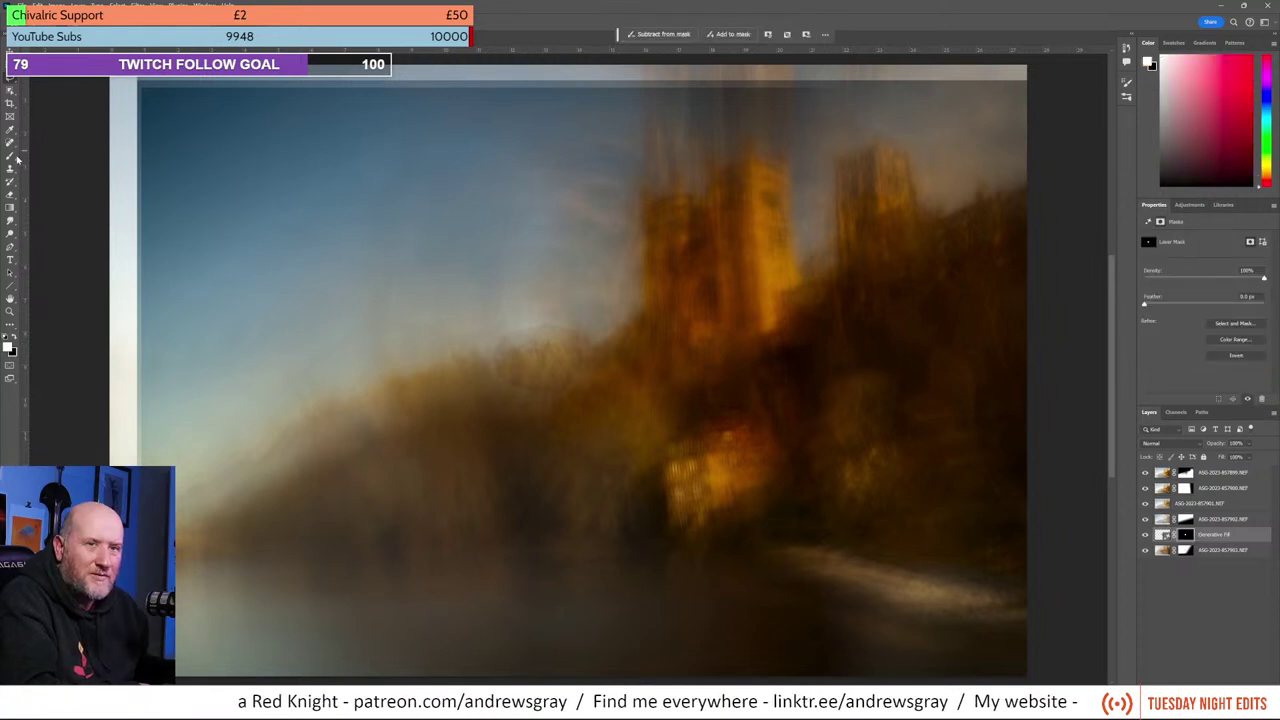
pyautogui.click(11, 156)
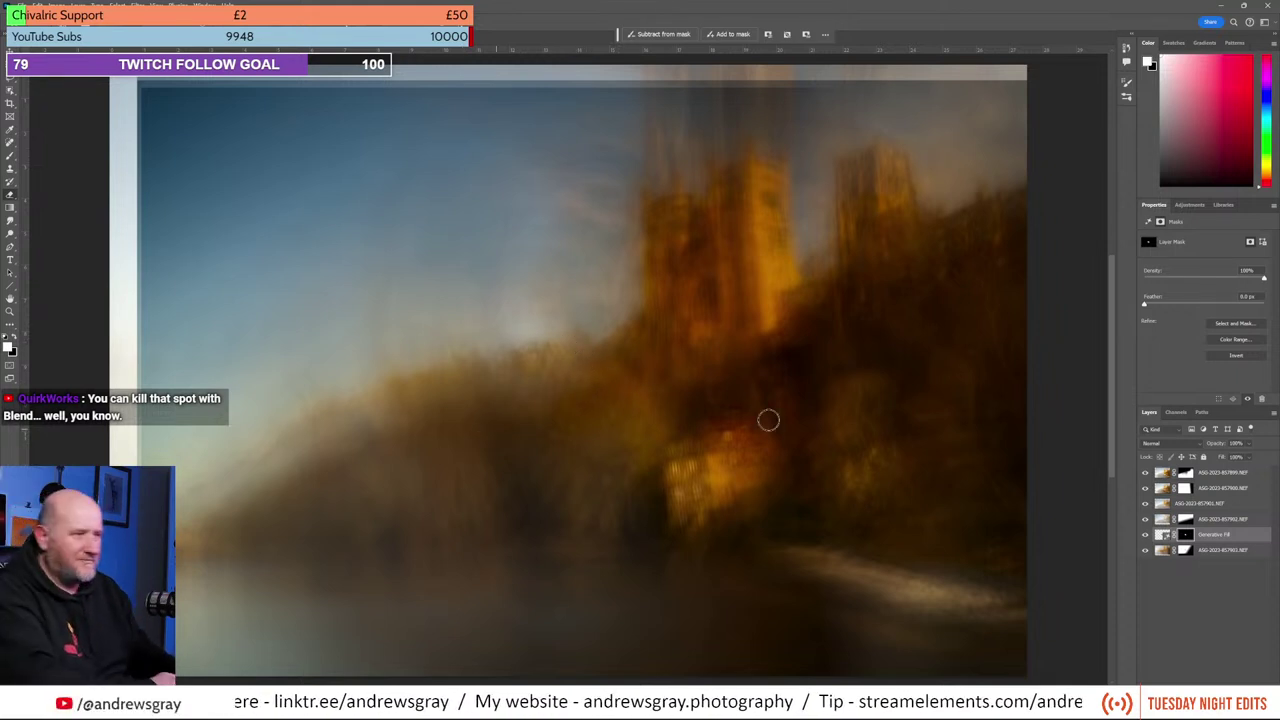
# Step: Lower the Generative Fill layer's opacity below full and toggle it to compare
pyautogui.click(1249, 445)
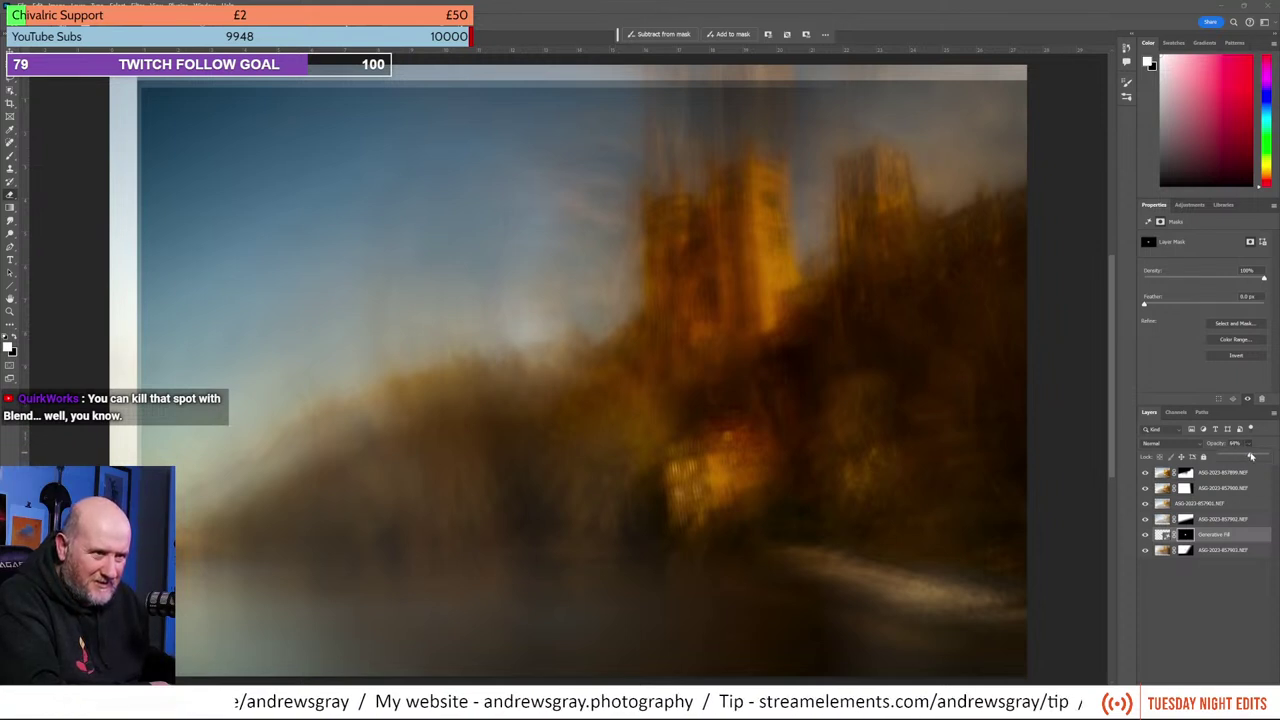
pyautogui.moveTo(1253, 456); pyautogui.dragTo(1256, 457)
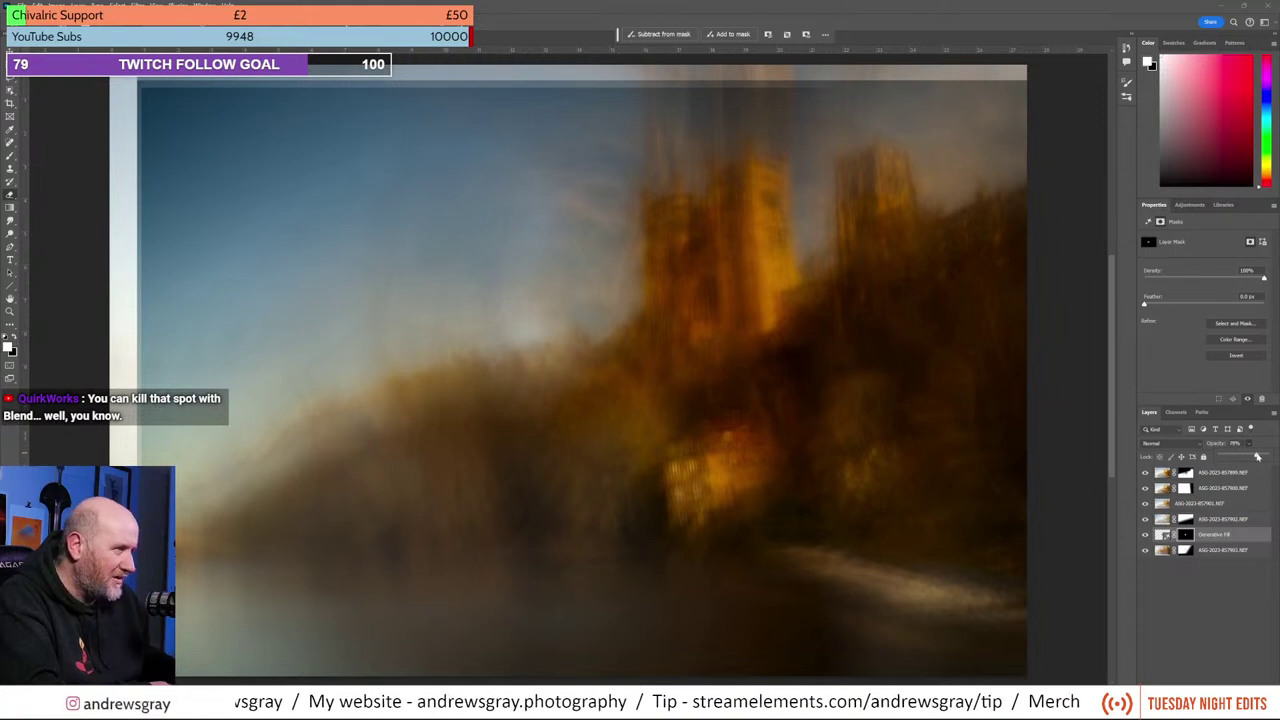
pyautogui.click(1220, 614)
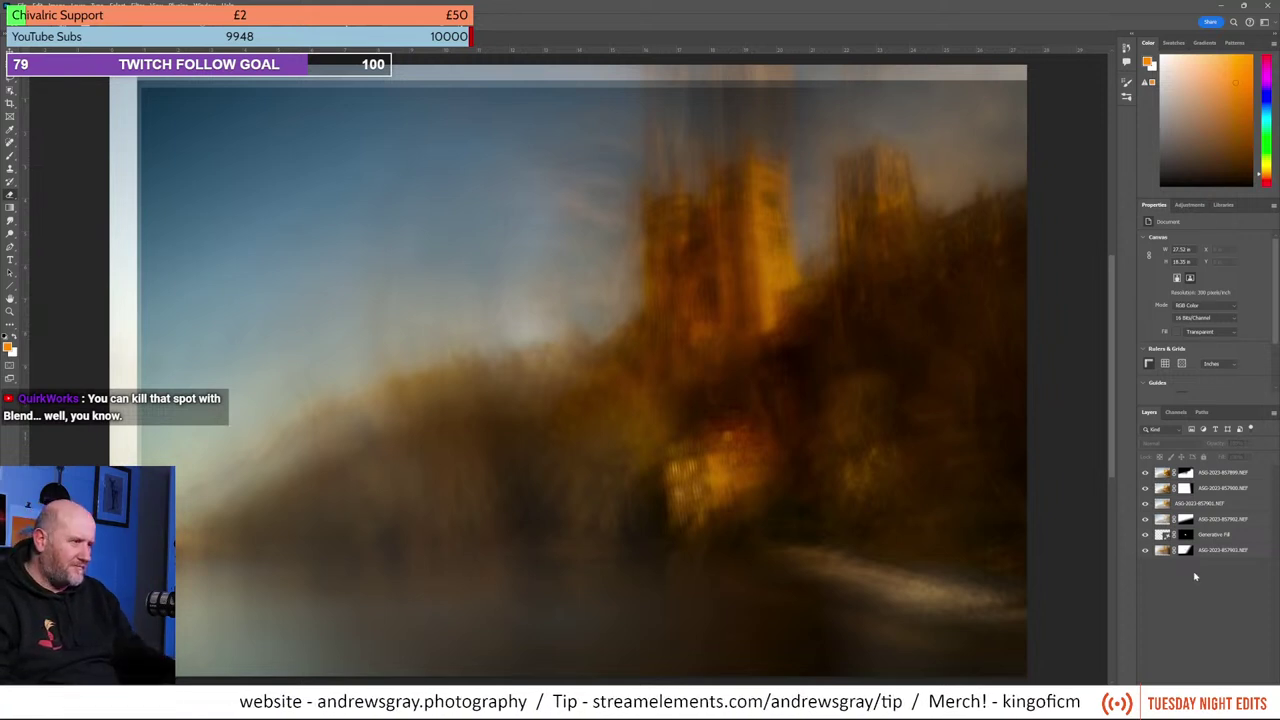
pyautogui.click(1146, 535)
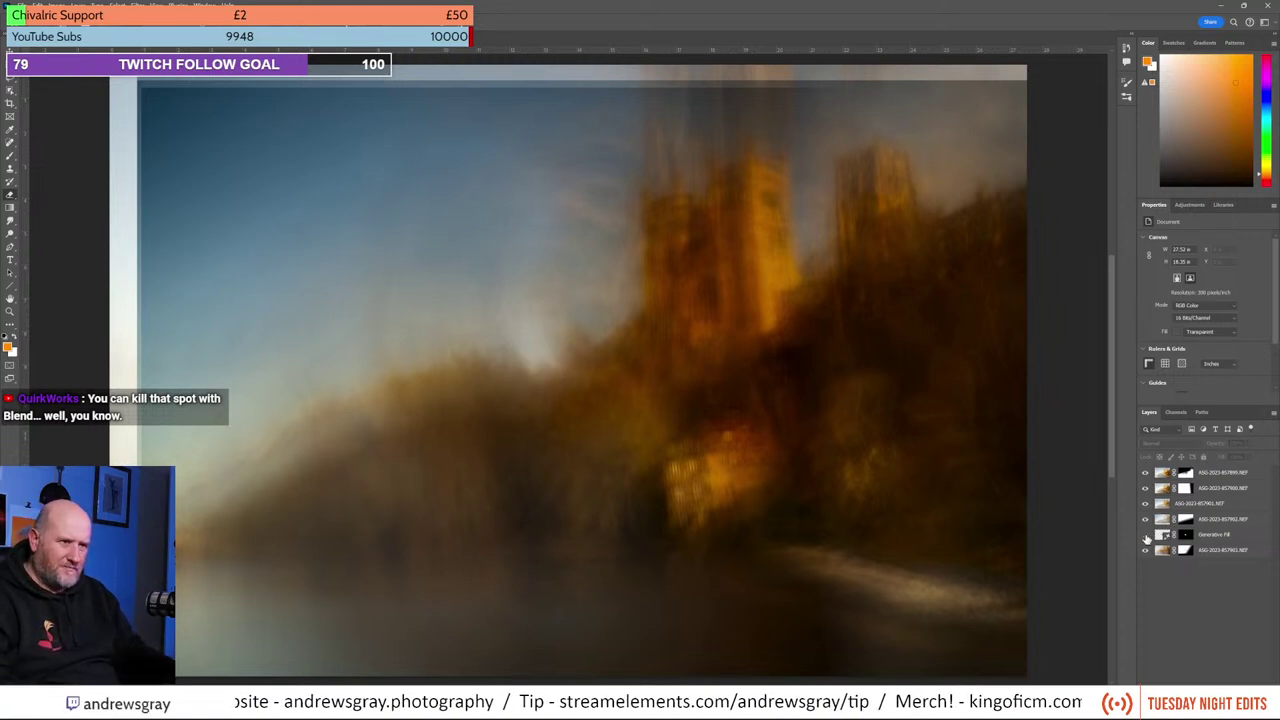
pyautogui.click(1146, 536)
pyautogui.click(1146, 537)
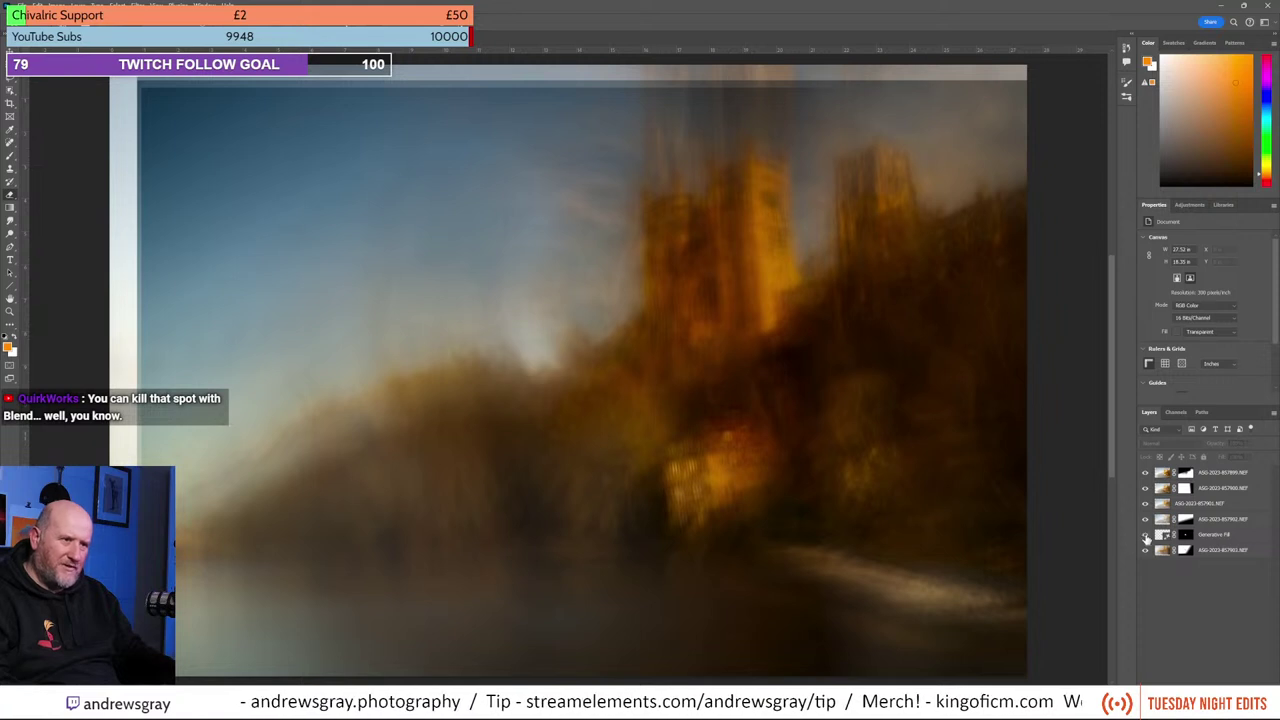
pyautogui.click(1146, 537)
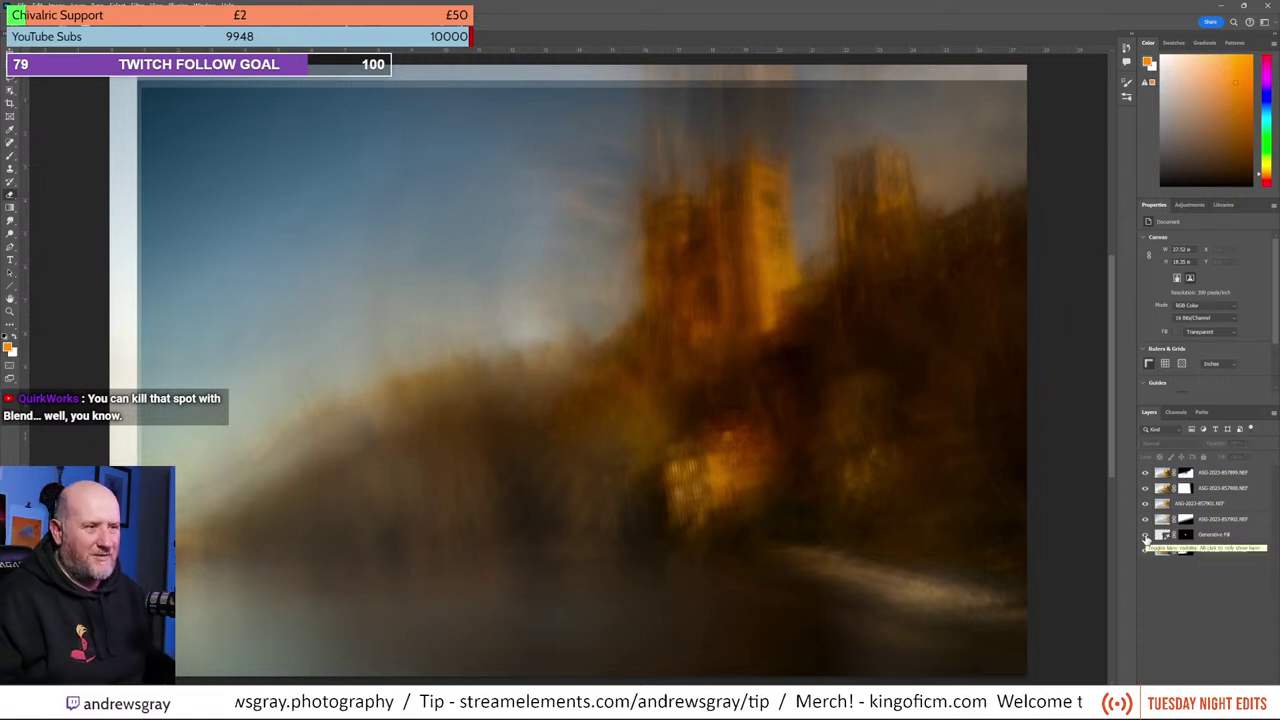
pyautogui.click(1225, 472)
# Step: Add a Curves 1 adjustment layer and bow the RGB curve up, adjusting blacks, highlights and shadows
pyautogui.click(1200, 207)
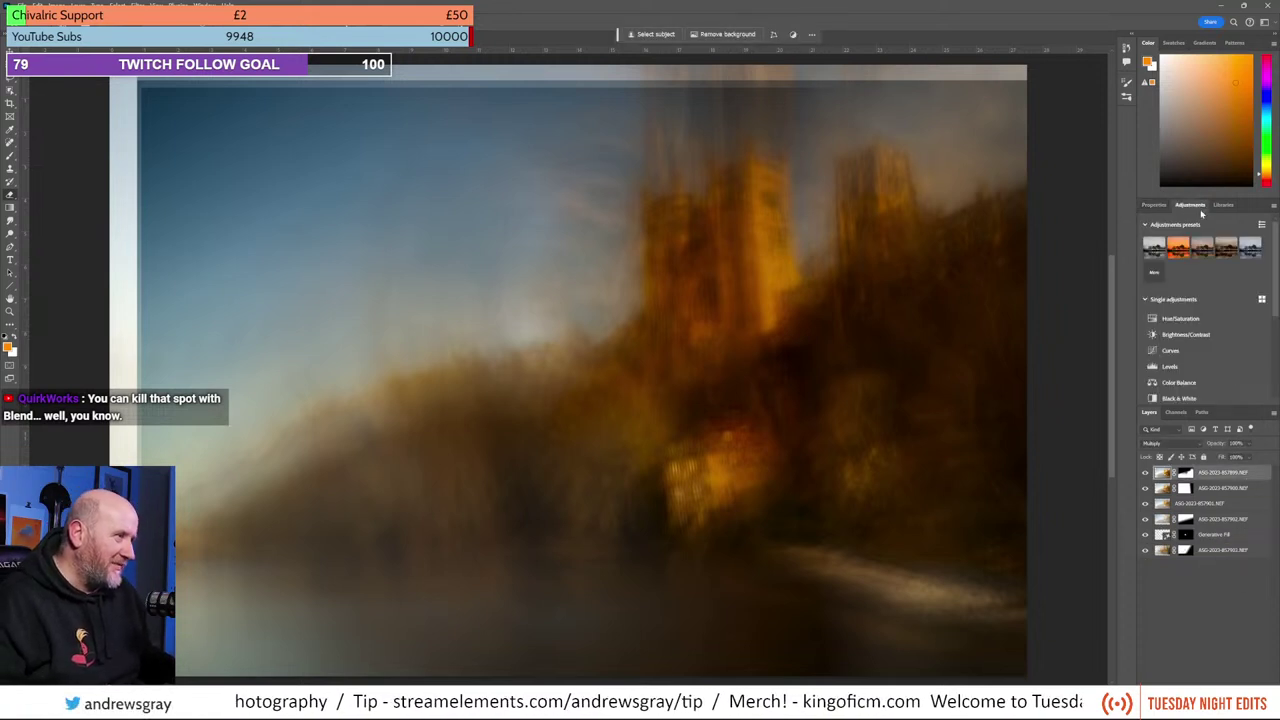
pyautogui.click(1175, 352)
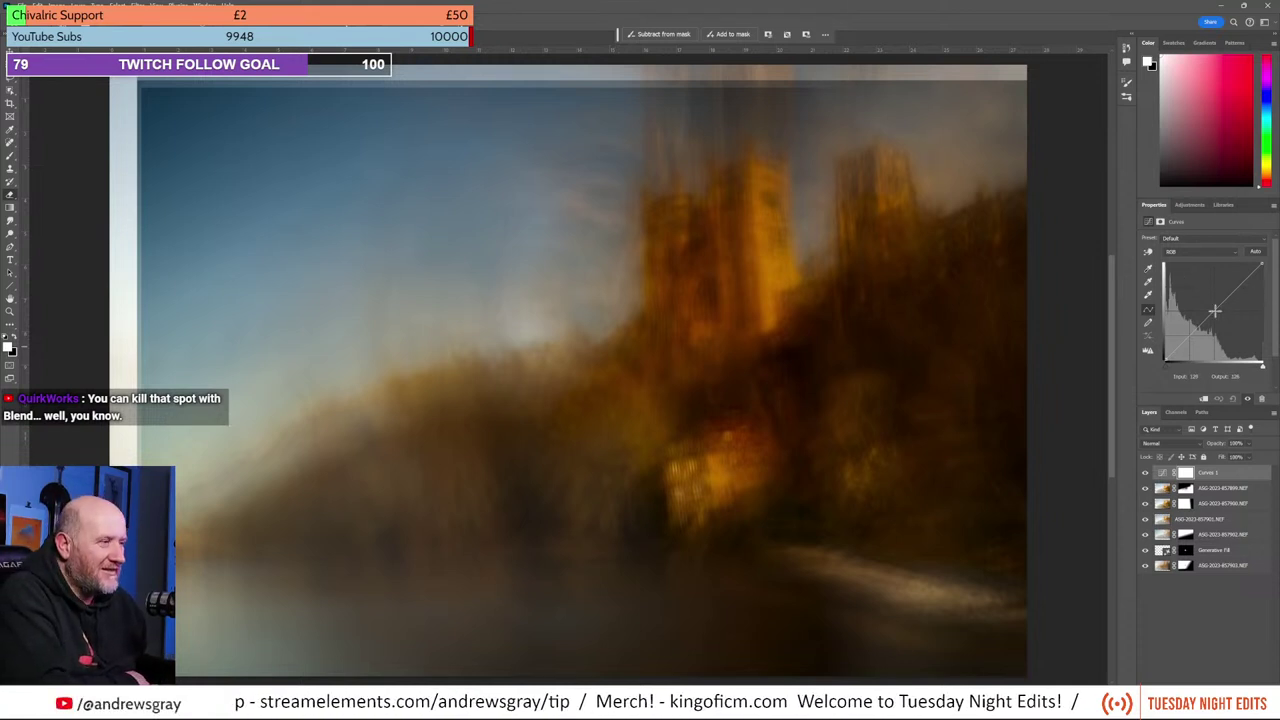
pyautogui.moveTo(1211, 315)
pyautogui.mouseDown()
pyautogui.moveTo(1211, 292)
pyautogui.moveTo(1210, 307)
pyautogui.mouseUp()
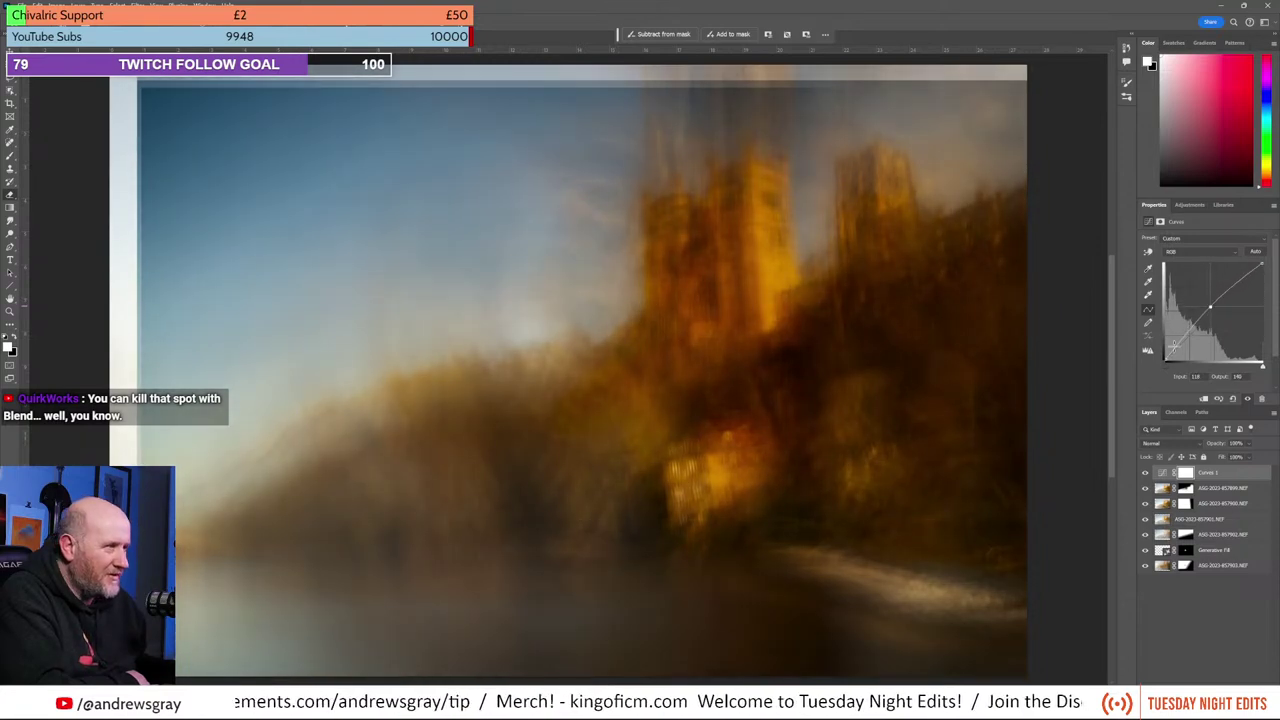
pyautogui.moveTo(1165, 362); pyautogui.dragTo(1157, 358)
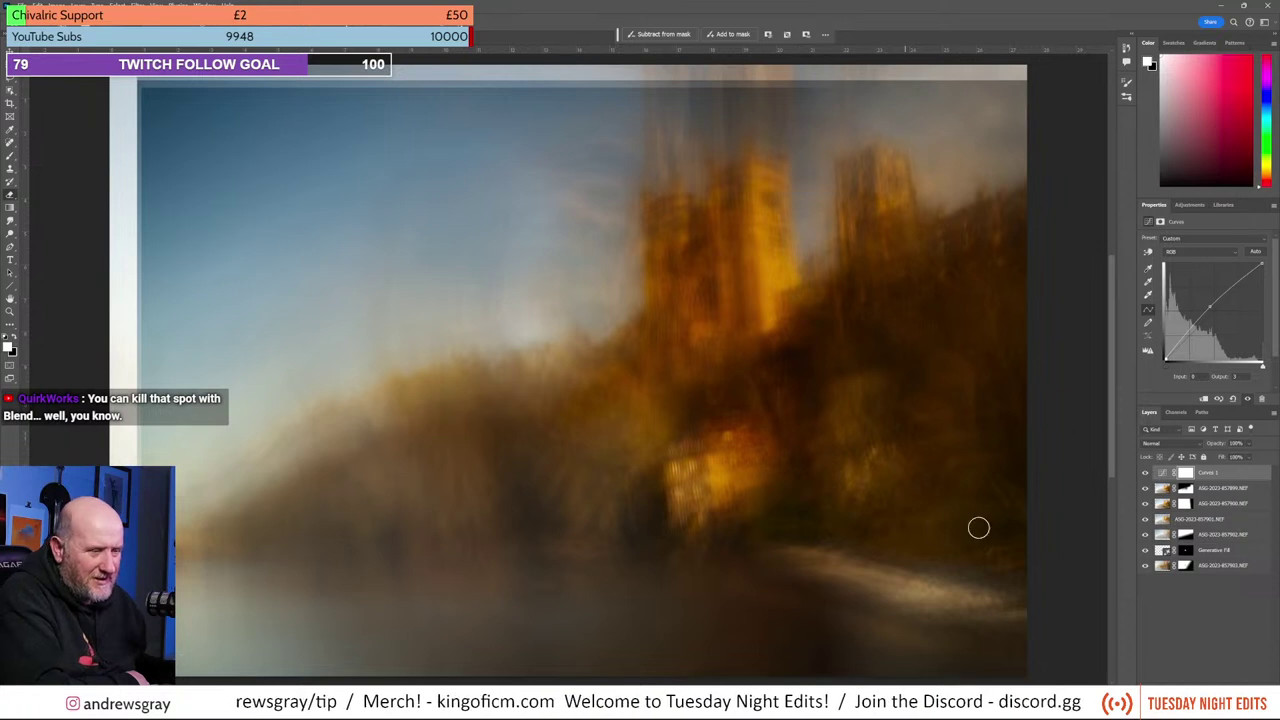
pyautogui.moveTo(1262, 266); pyautogui.dragTo(1245, 286)
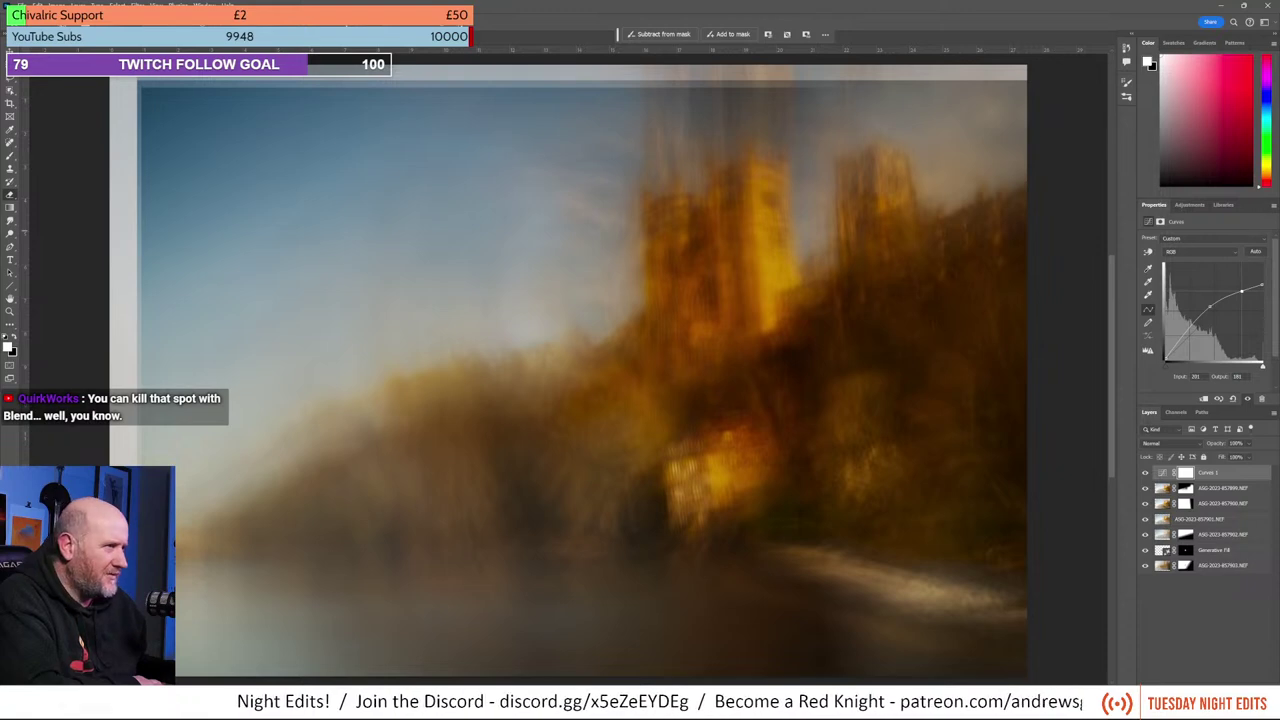
pyautogui.moveTo(1183, 343); pyautogui.dragTo(1020, 366)
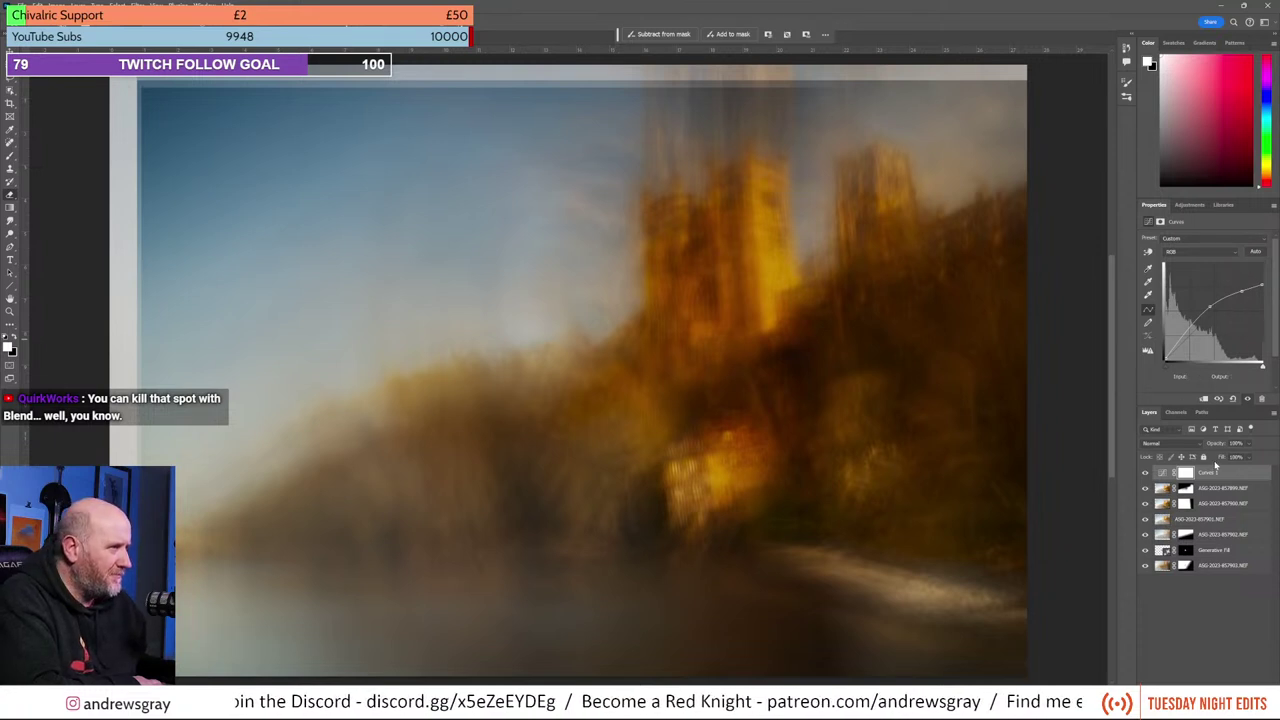
# Step: Add a Hue/Saturation 1 layer above Curves 1 and nudge Hue and Saturation by small amounts
pyautogui.click(1189, 205)
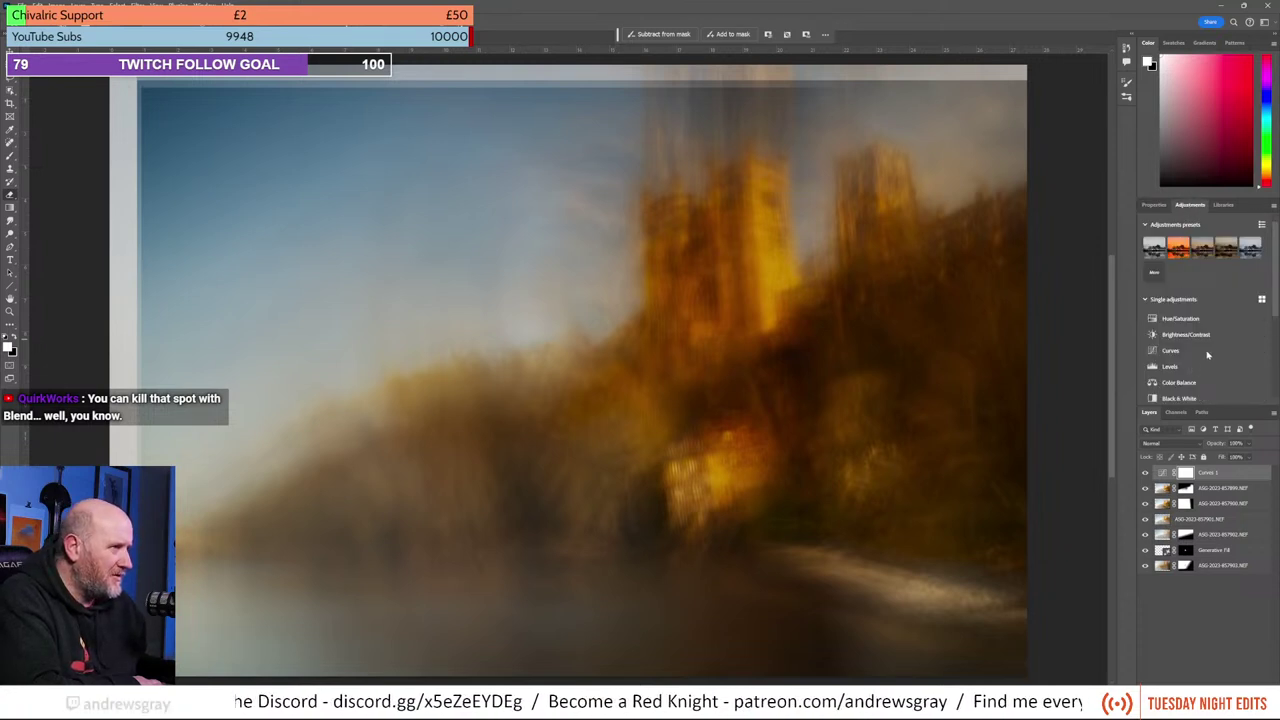
pyautogui.moveTo(1181, 254)
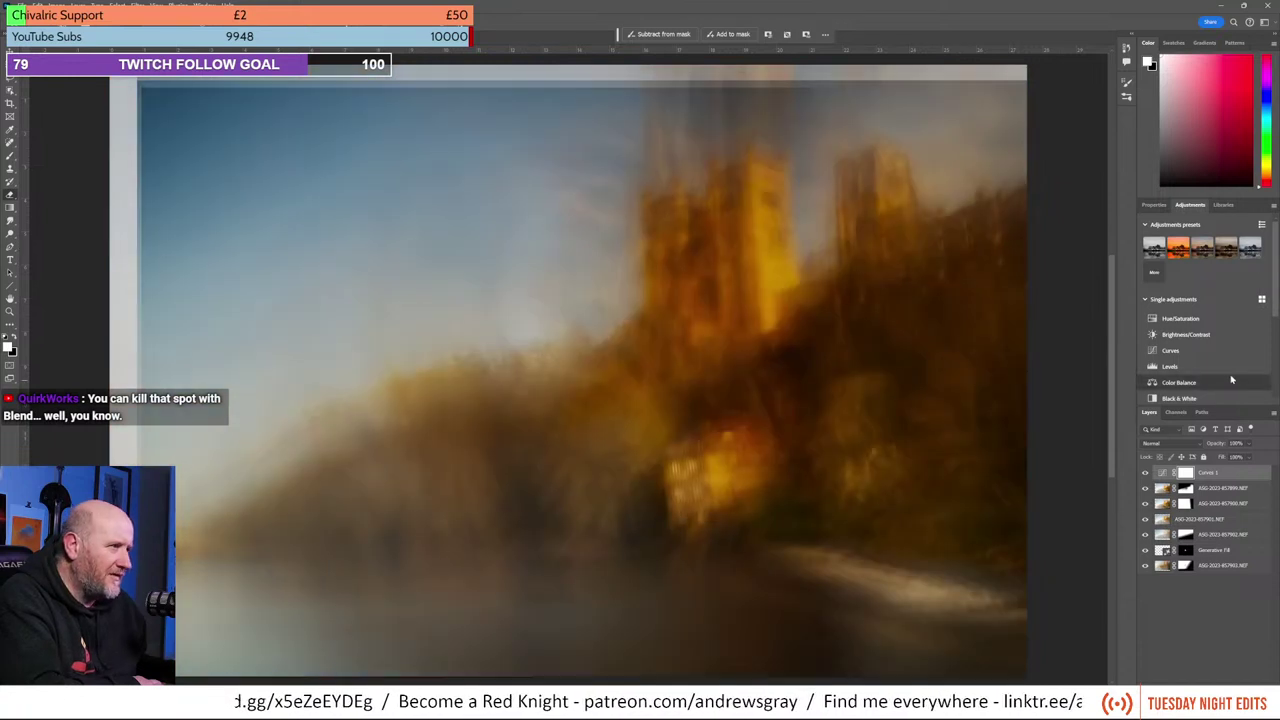
pyautogui.click(1199, 320)
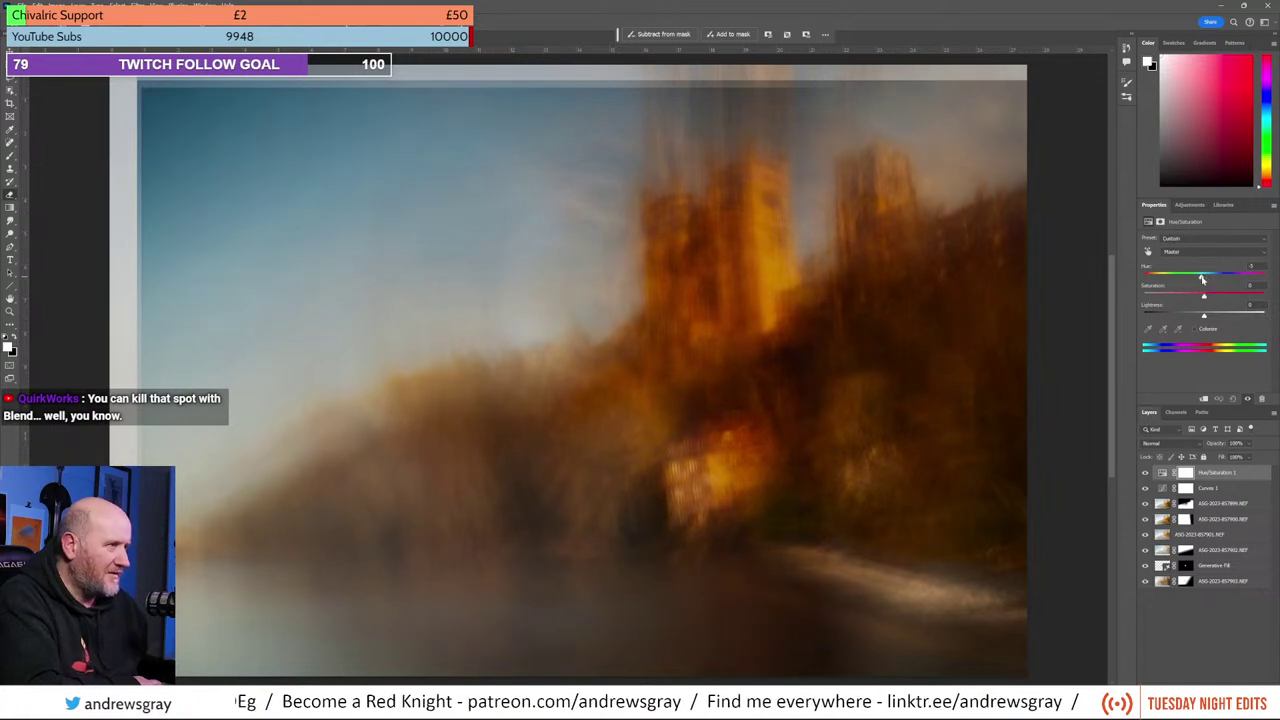
pyautogui.click(1220, 279)
pyautogui.moveTo(1220, 279); pyautogui.dragTo(1207, 278)
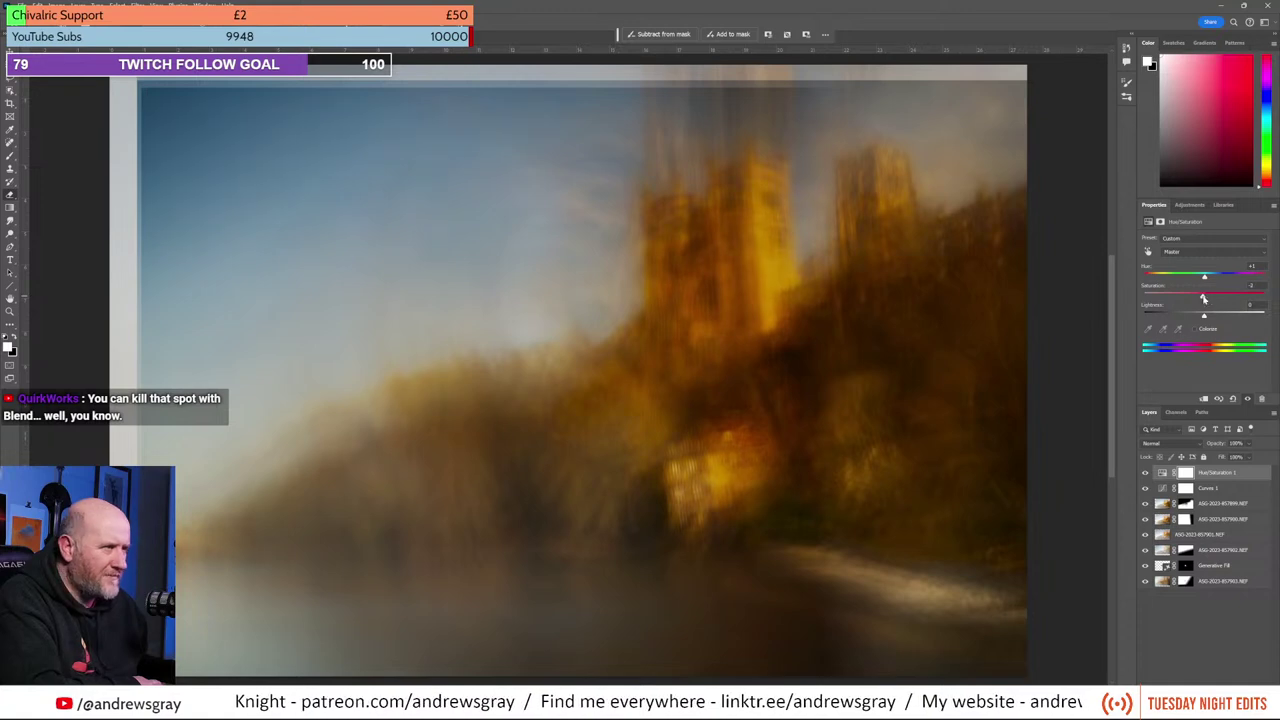
pyautogui.moveTo(1203, 298); pyautogui.dragTo(1205, 320)
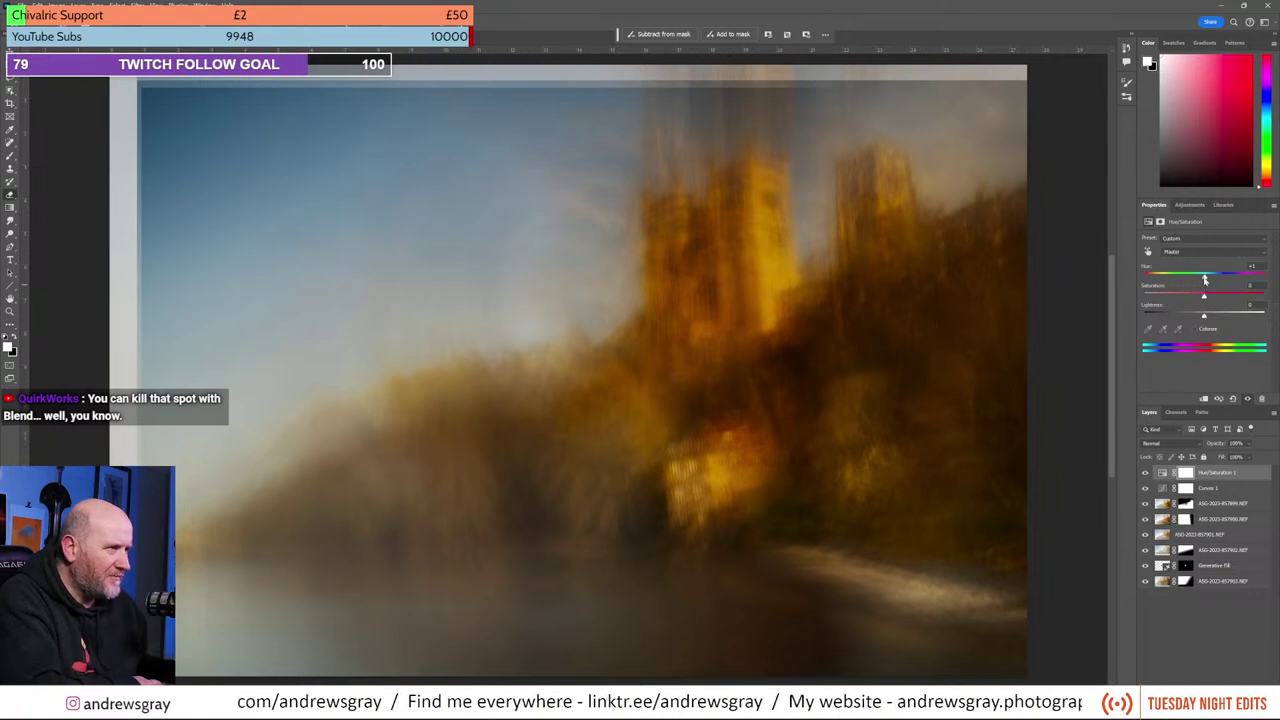
pyautogui.moveTo(1200, 282); pyautogui.dragTo(1204, 286)
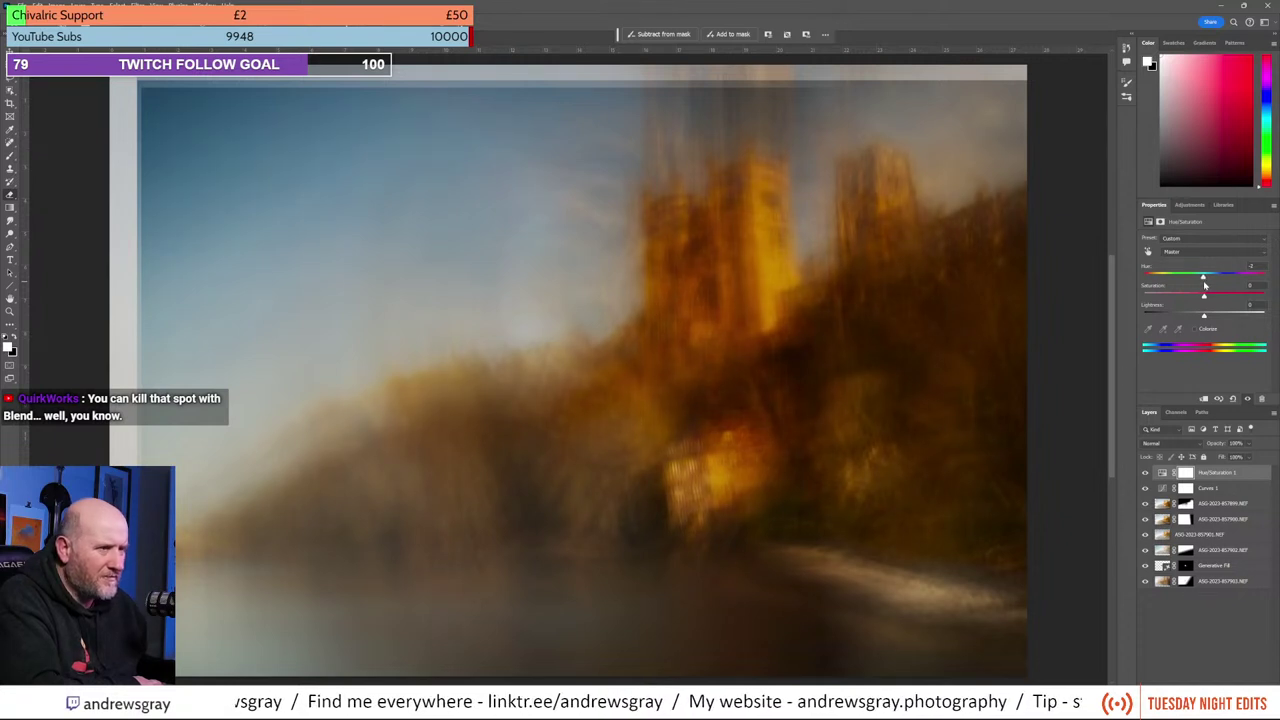
# Step: Toggle Hue/Saturation 1 and the upper image layers off and on to compare their contribution
pyautogui.click(1145, 474)
pyautogui.click(1145, 474)
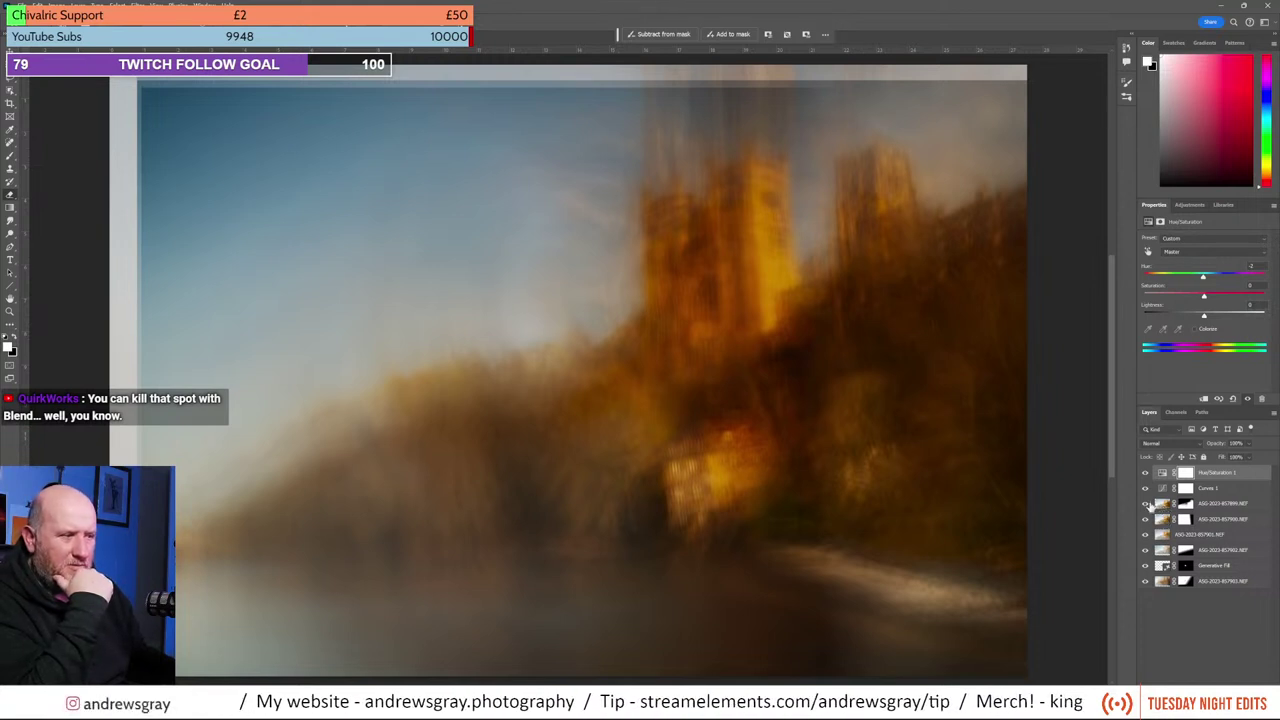
pyautogui.click(1147, 509)
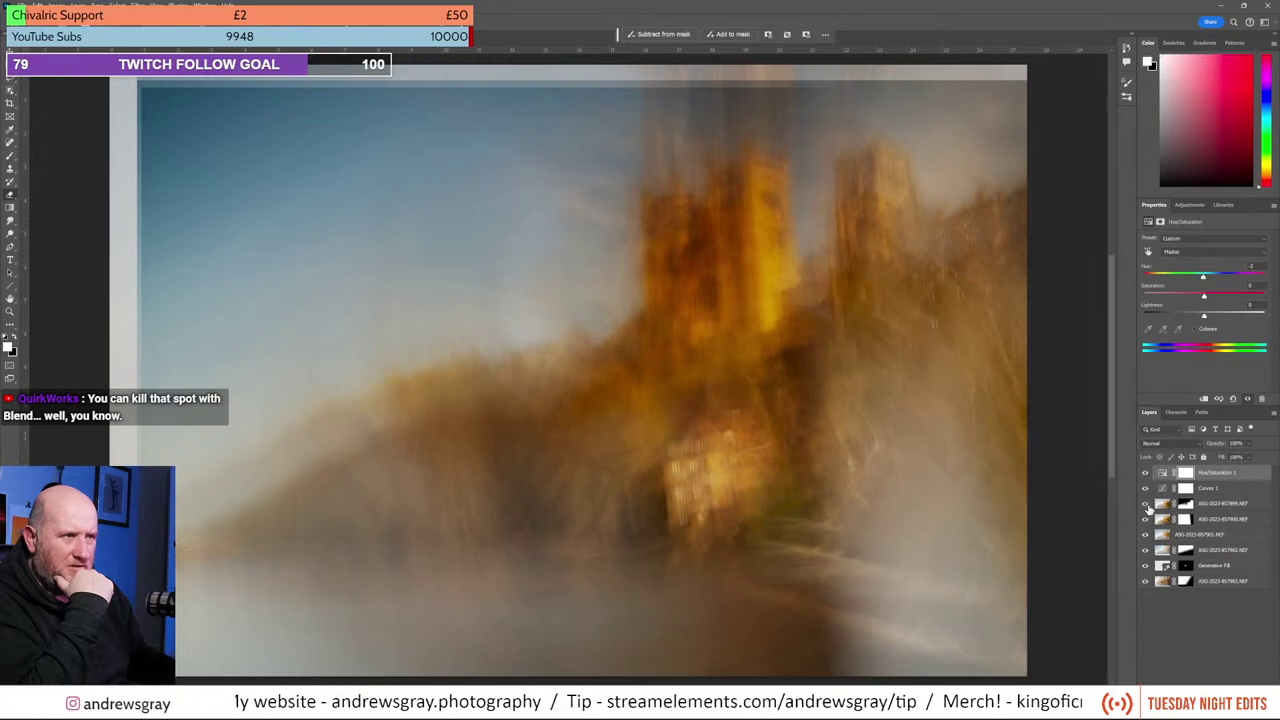
pyautogui.click(1147, 509)
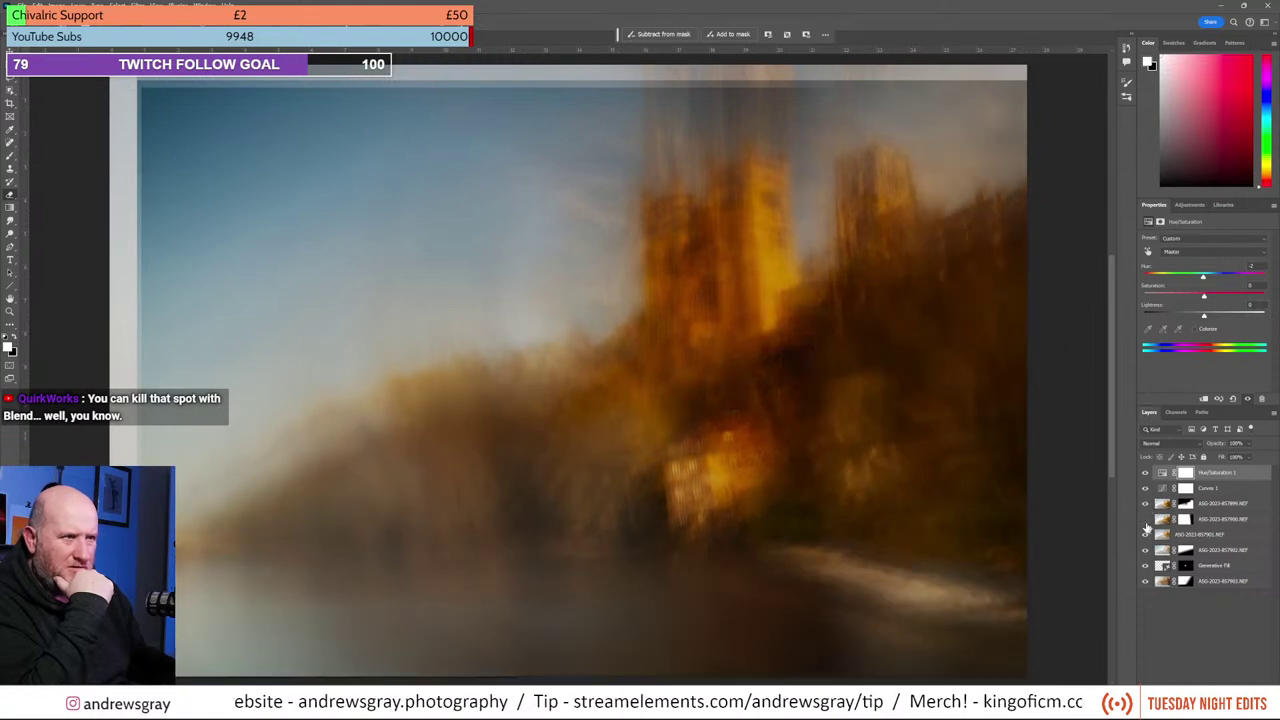
pyautogui.click(1147, 530)
pyautogui.click(1146, 532)
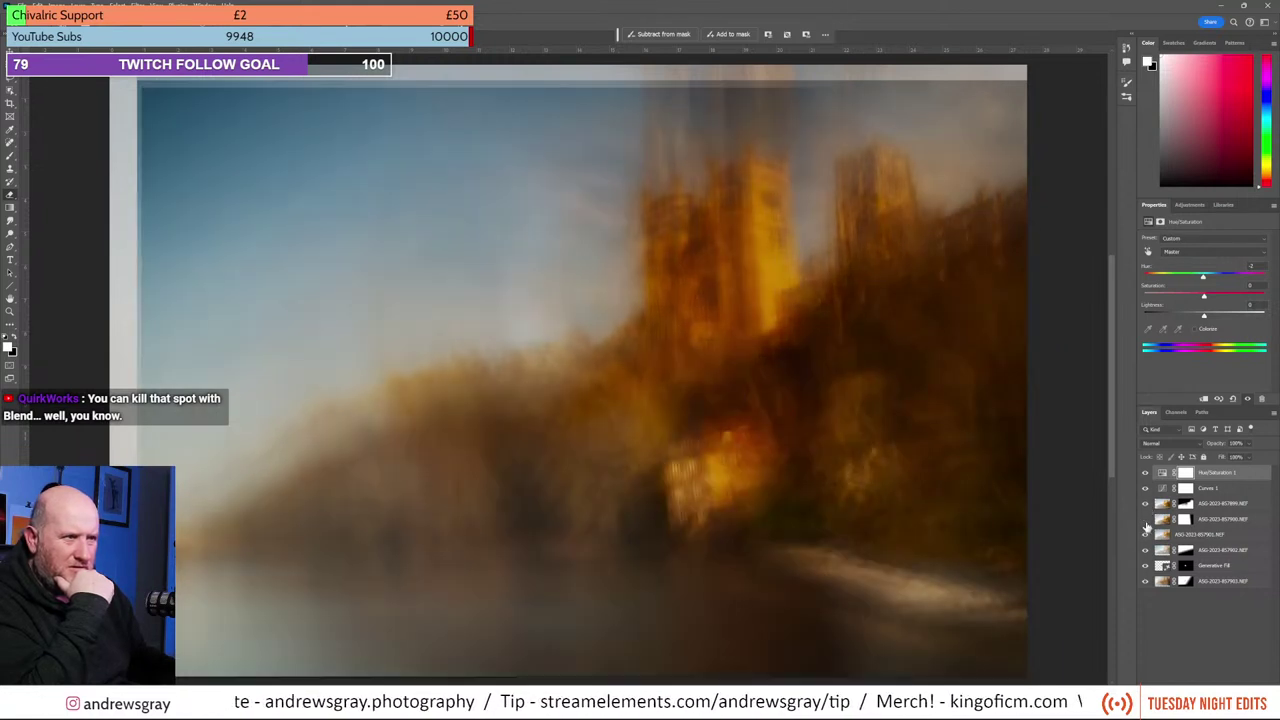
pyautogui.click(1147, 531)
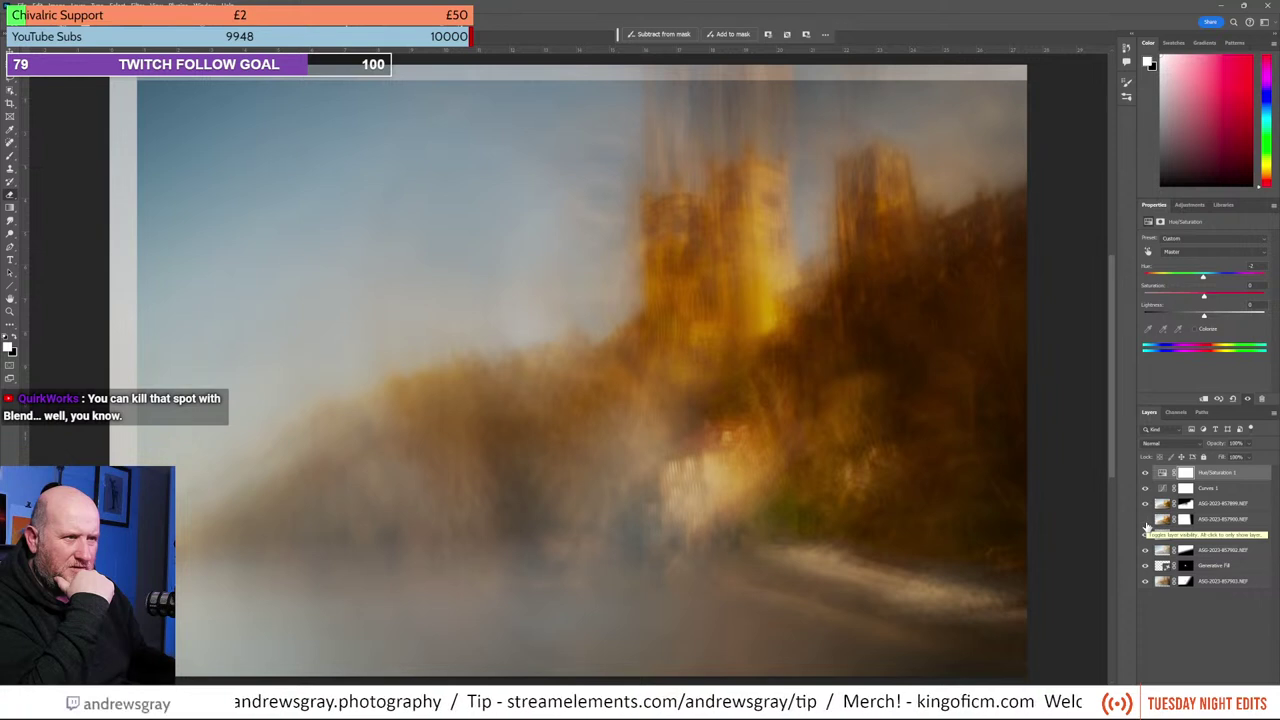
pyautogui.click(1147, 531)
pyautogui.click(1147, 531)
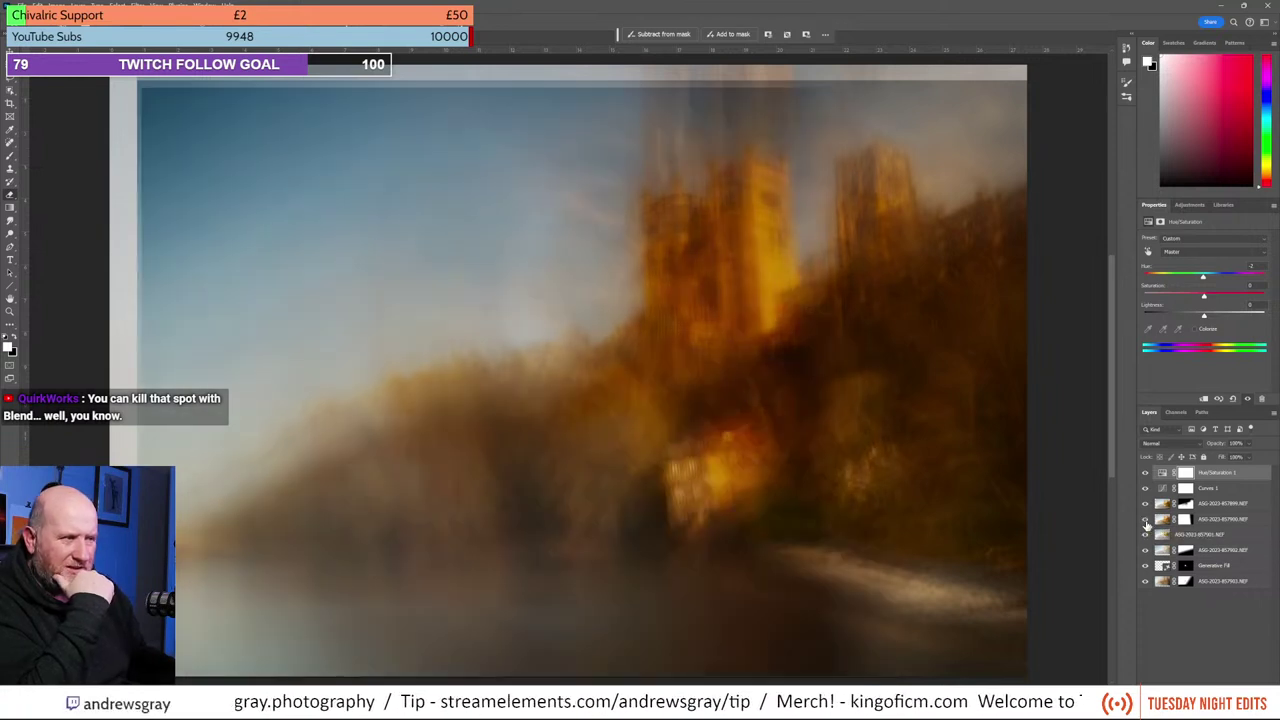
pyautogui.click(1147, 531)
pyautogui.click(1147, 531)
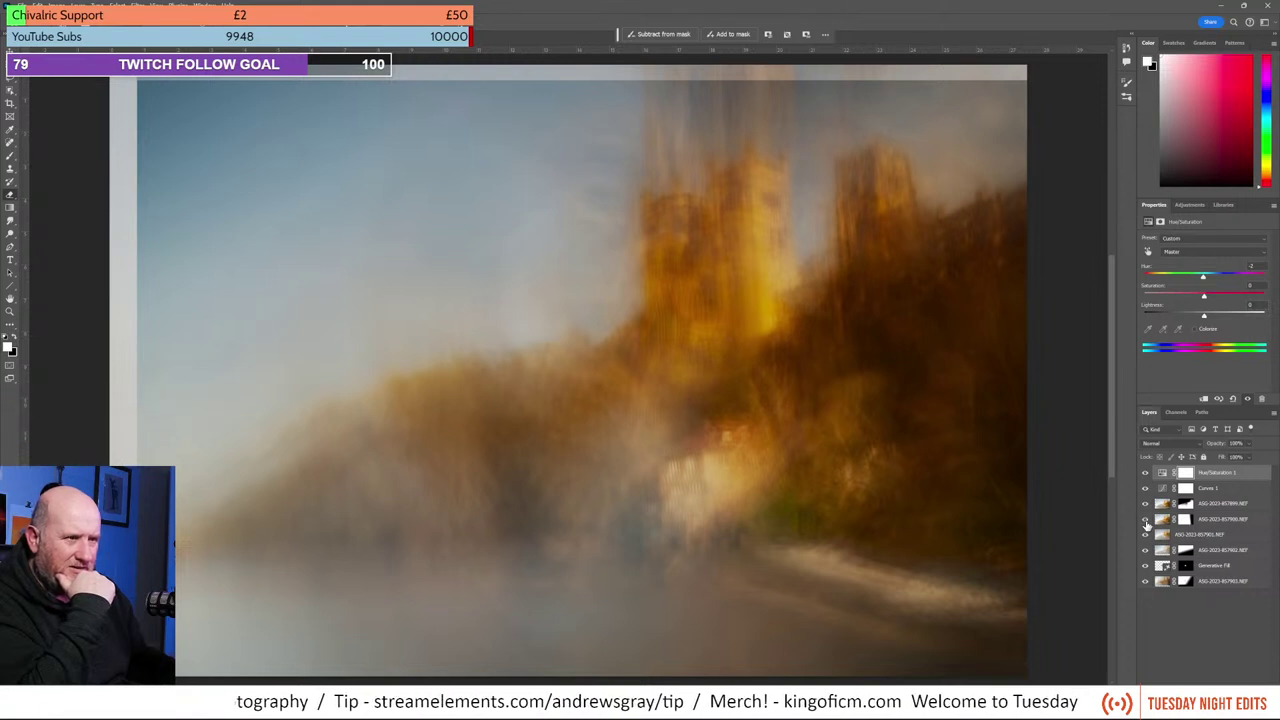
pyautogui.click(1147, 531)
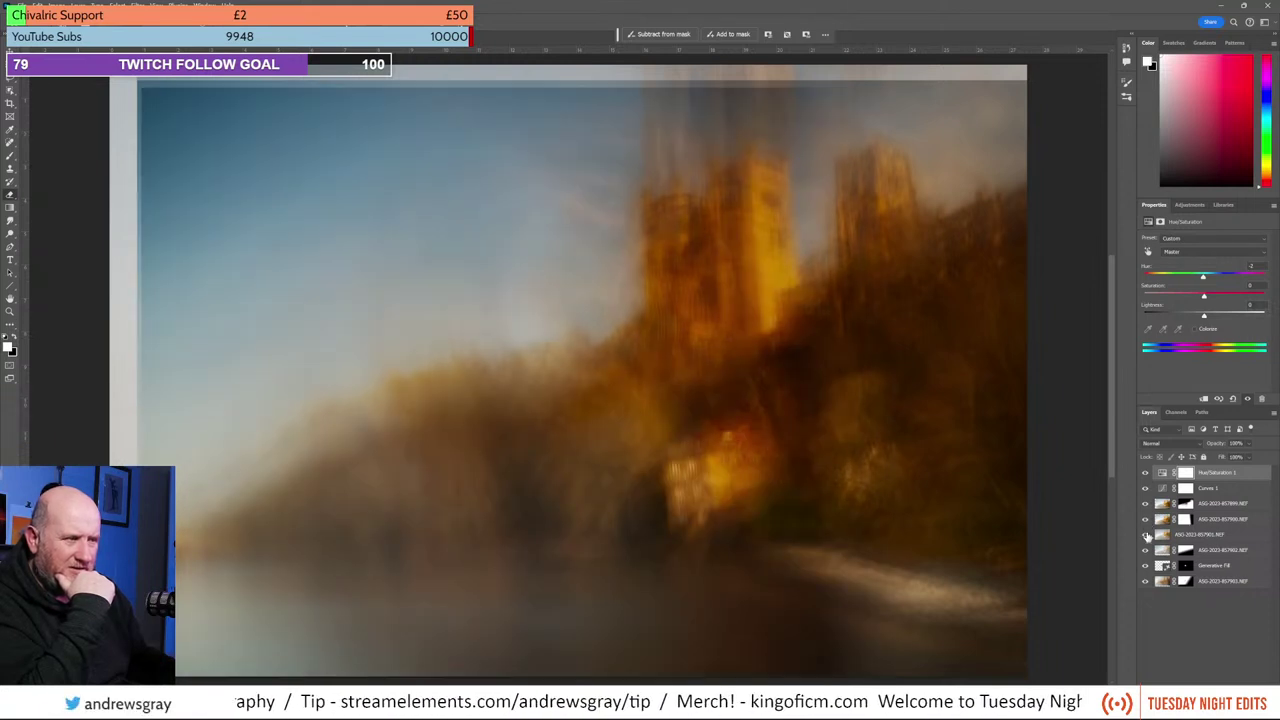
pyautogui.click(1147, 536)
pyautogui.click(1147, 536)
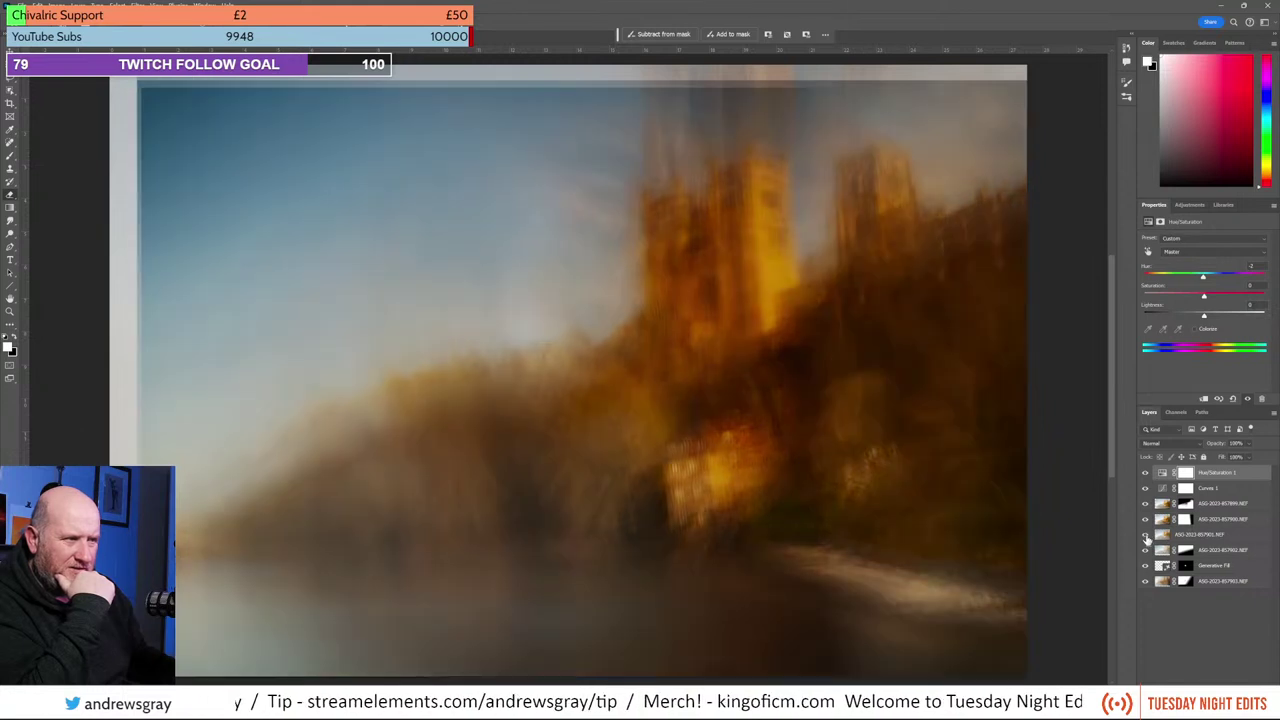
# Step: Compare the lower and bottom image layers hidden and shown, then select the bottom layer's mask
pyautogui.click(1145, 554)
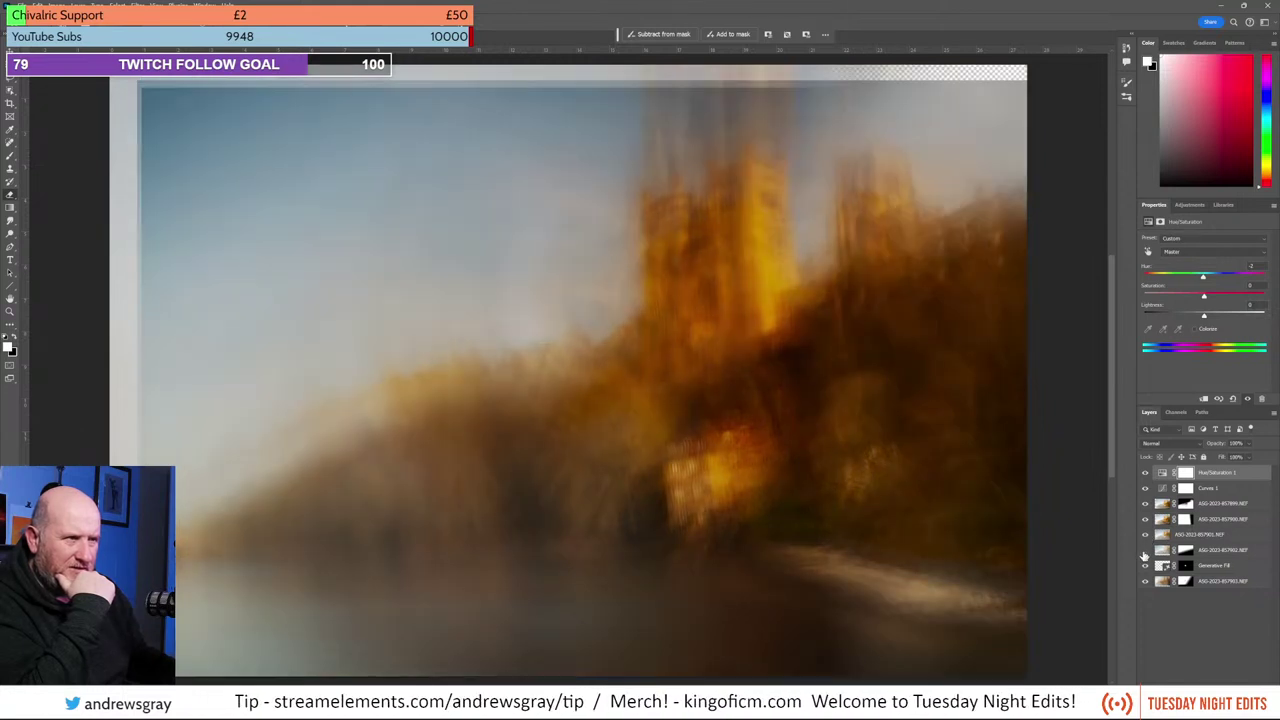
pyautogui.click(1145, 554)
pyautogui.click(1145, 582)
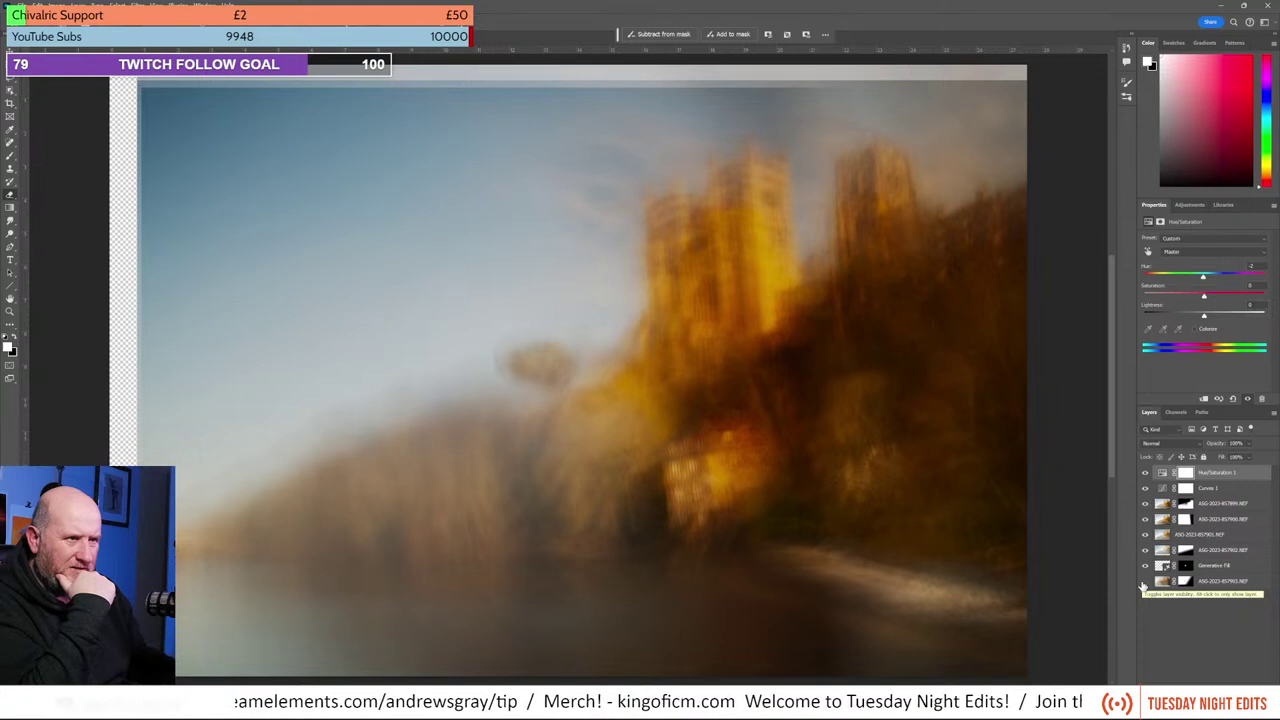
pyautogui.click(1145, 582)
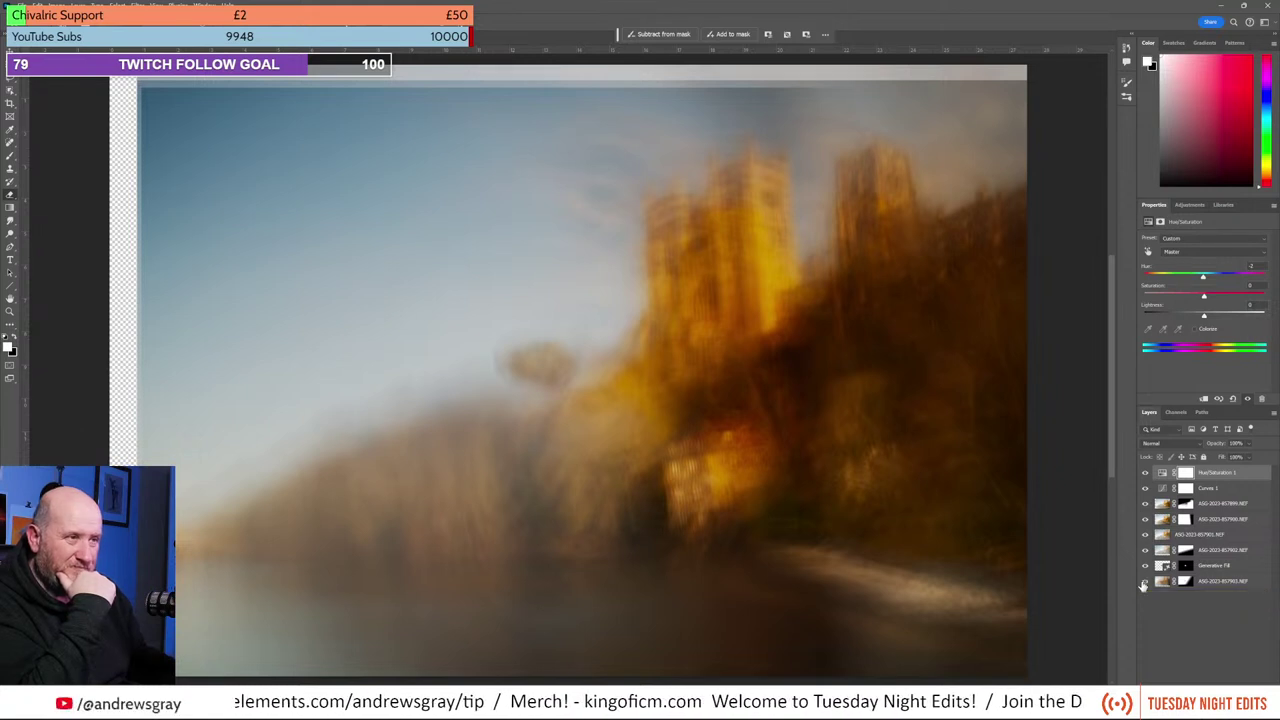
pyautogui.click(1143, 585)
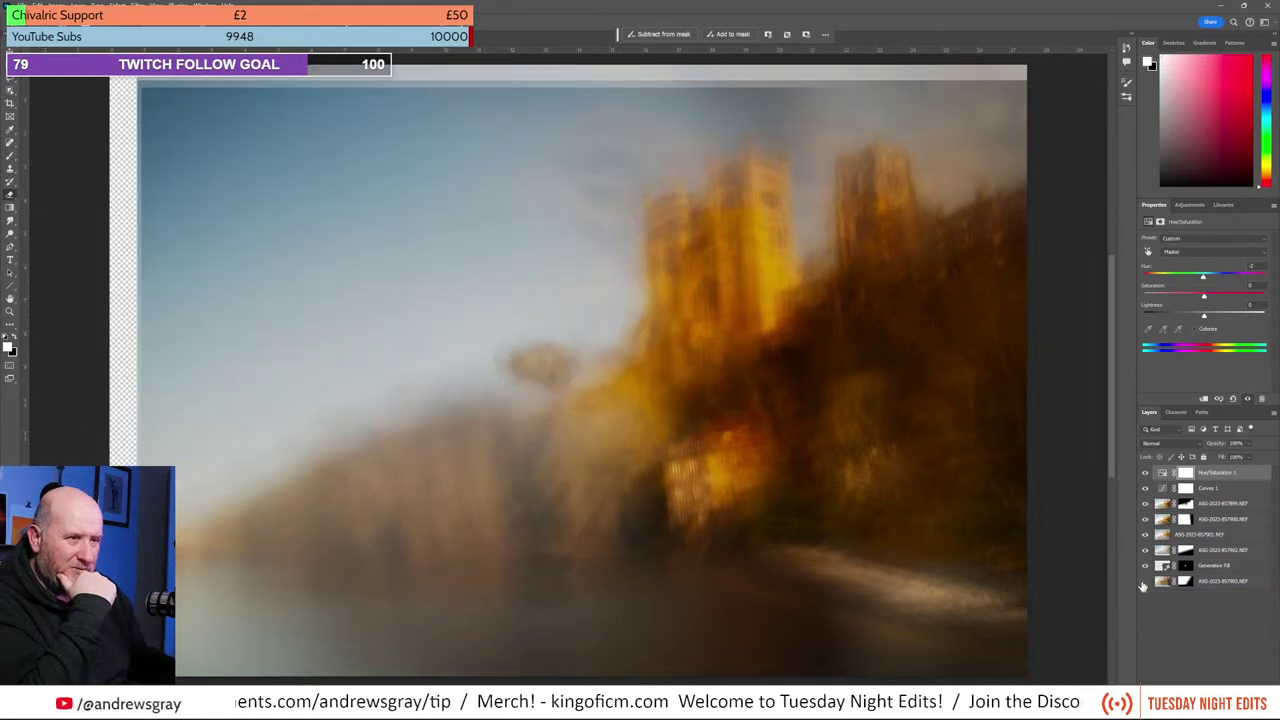
pyautogui.click(1143, 585)
pyautogui.click(1143, 585)
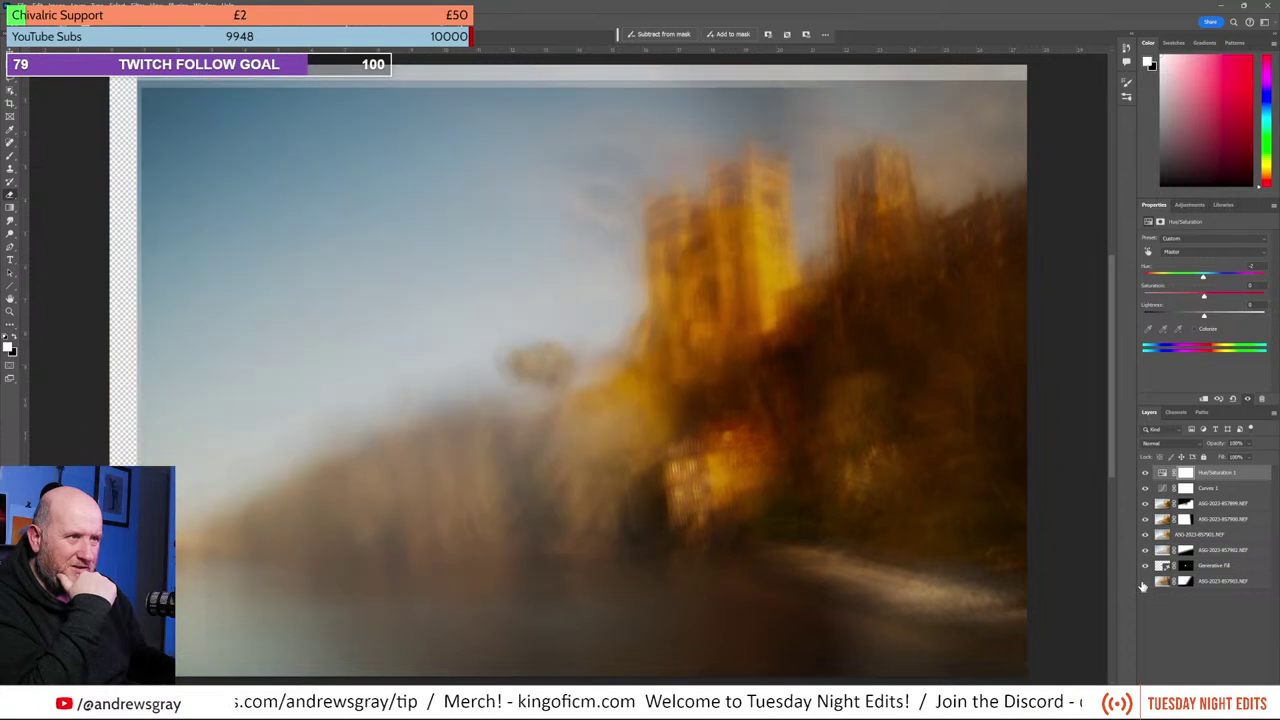
pyautogui.click(1143, 585)
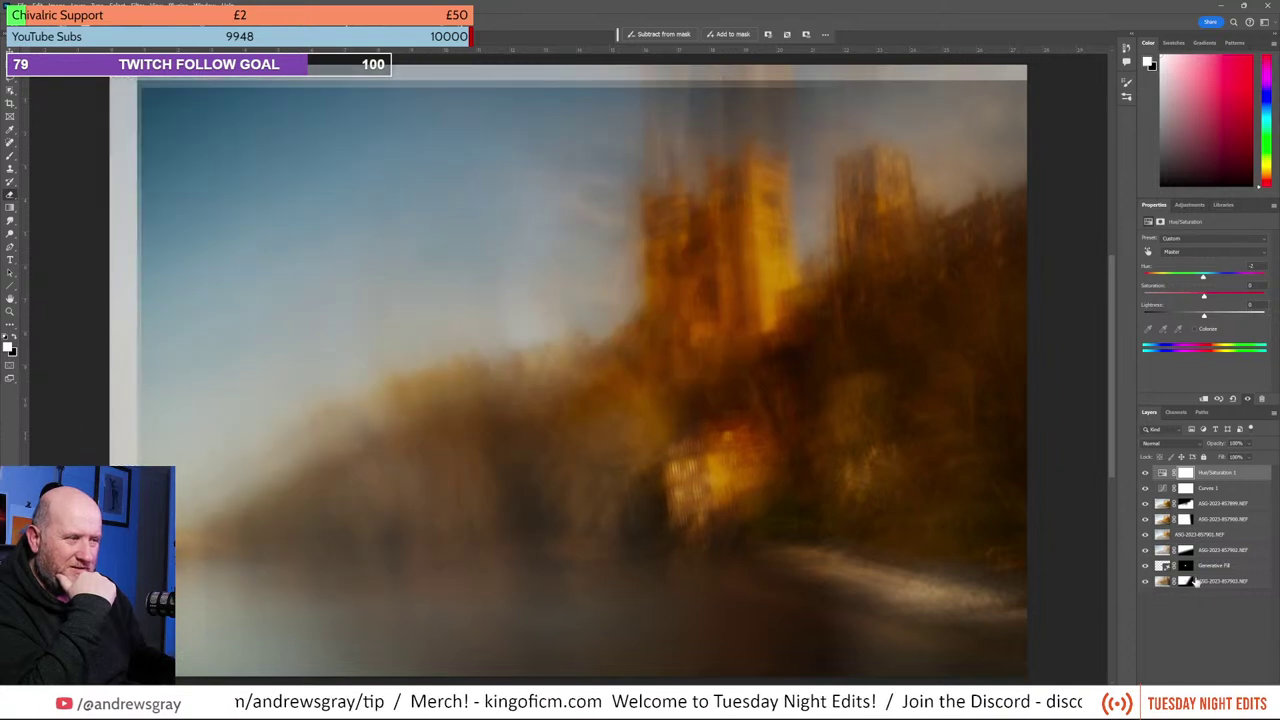
pyautogui.click(1185, 581)
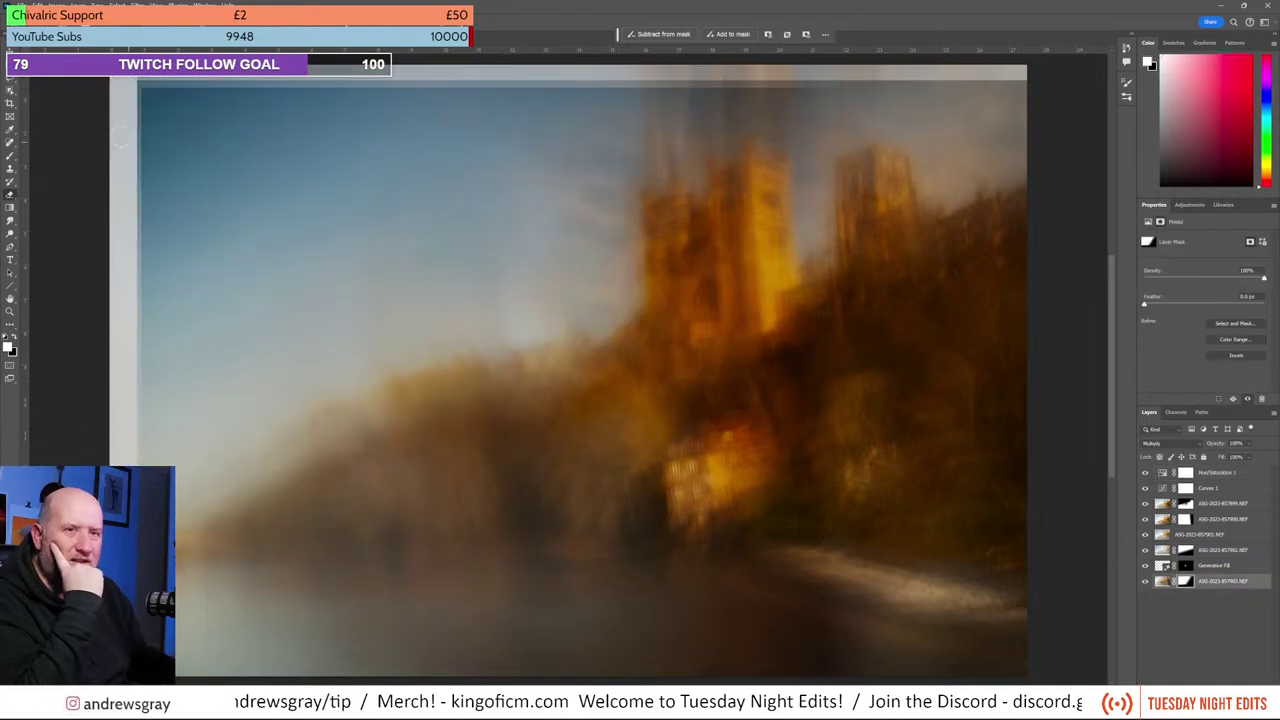
# Step: Draw a gradient on the bottom layer's mask running from the sky down to the tower
pyautogui.click(10, 207)
pyautogui.moveTo(471, 532); pyautogui.dragTo(472, 612)
pyautogui.moveTo(636, 154); pyautogui.dragTo(680, 282)
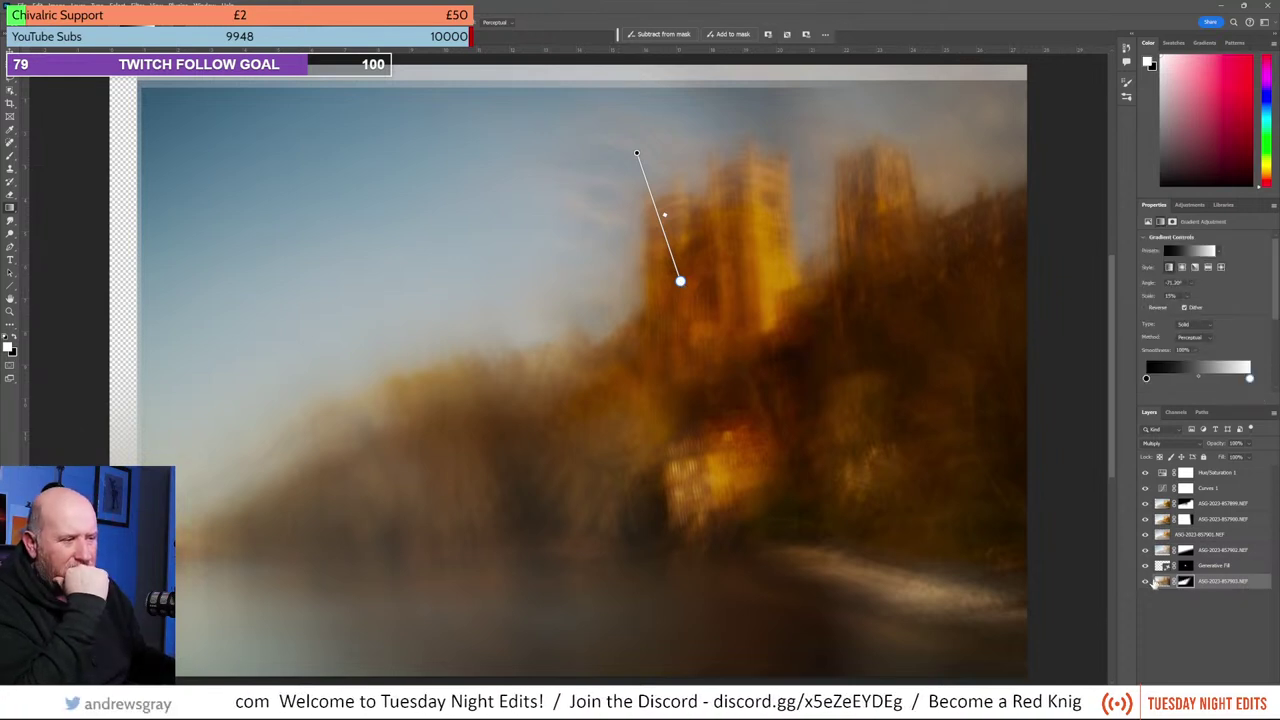
pyautogui.click(1155, 583)
pyautogui.click(1146, 582)
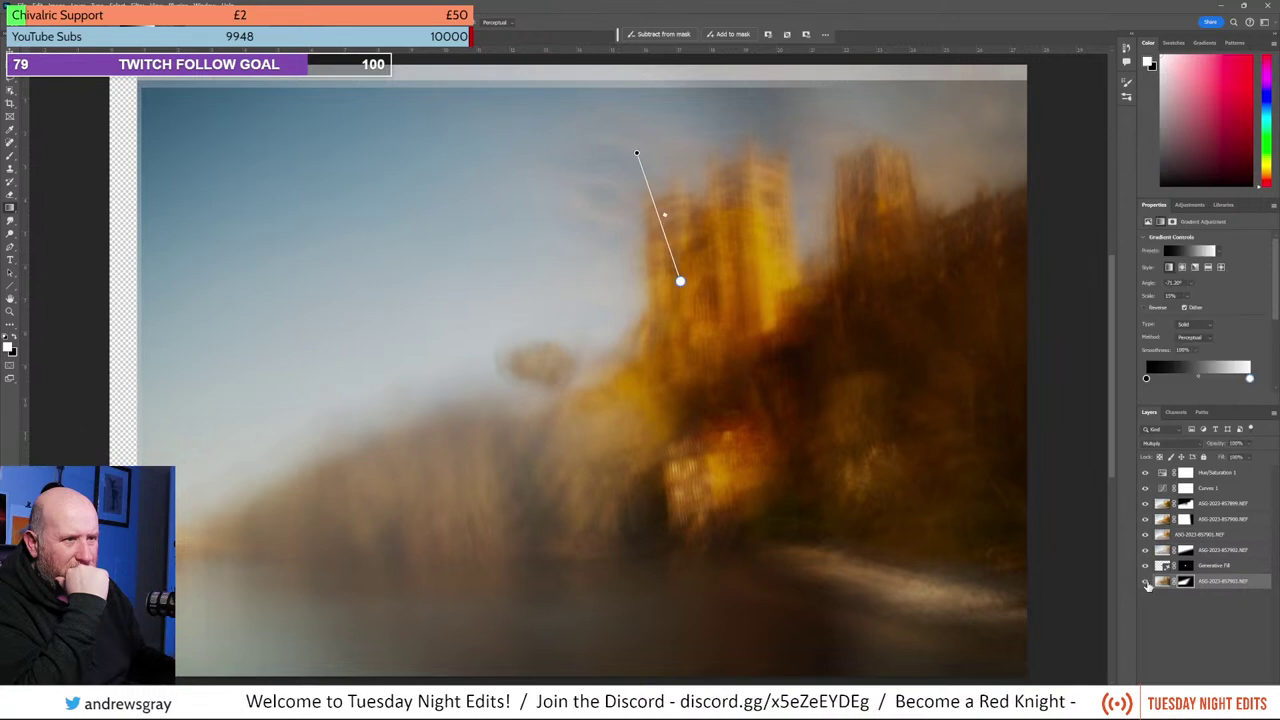
pyautogui.click(1146, 582)
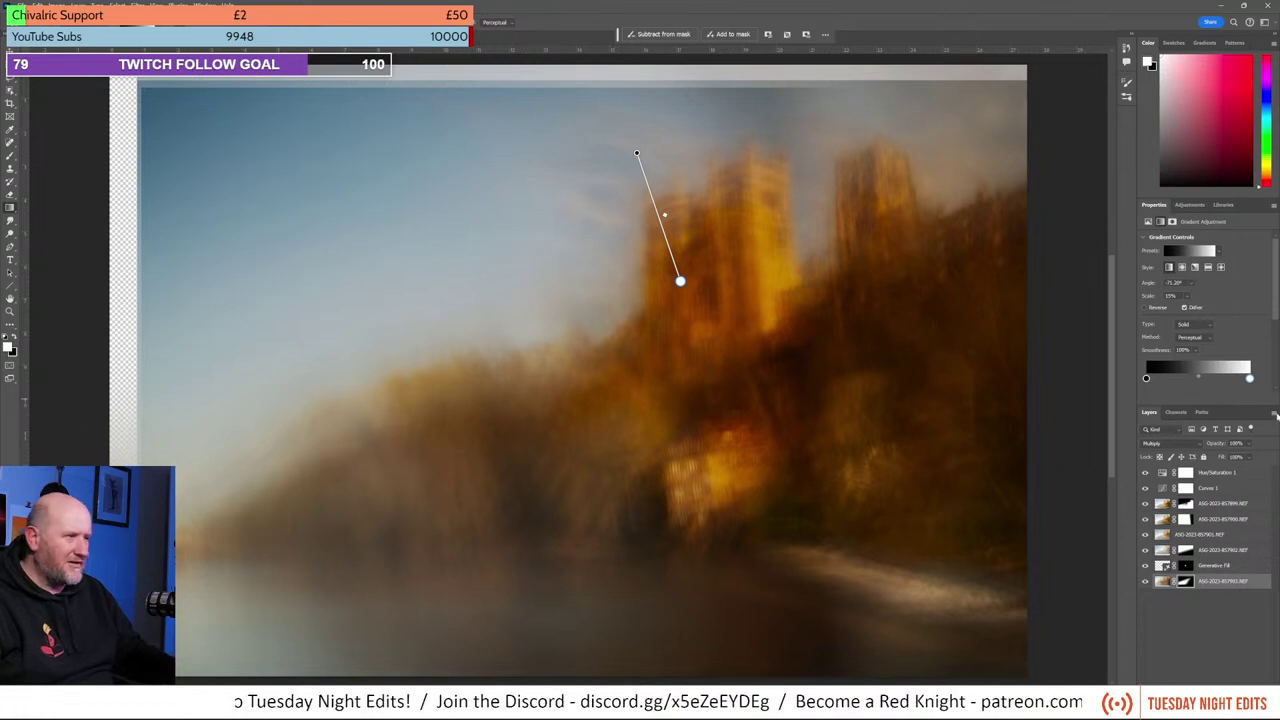
# Step: Compare the composite with image layers hidden and shown, then select Hue/Saturation 1
pyautogui.click(1146, 536)
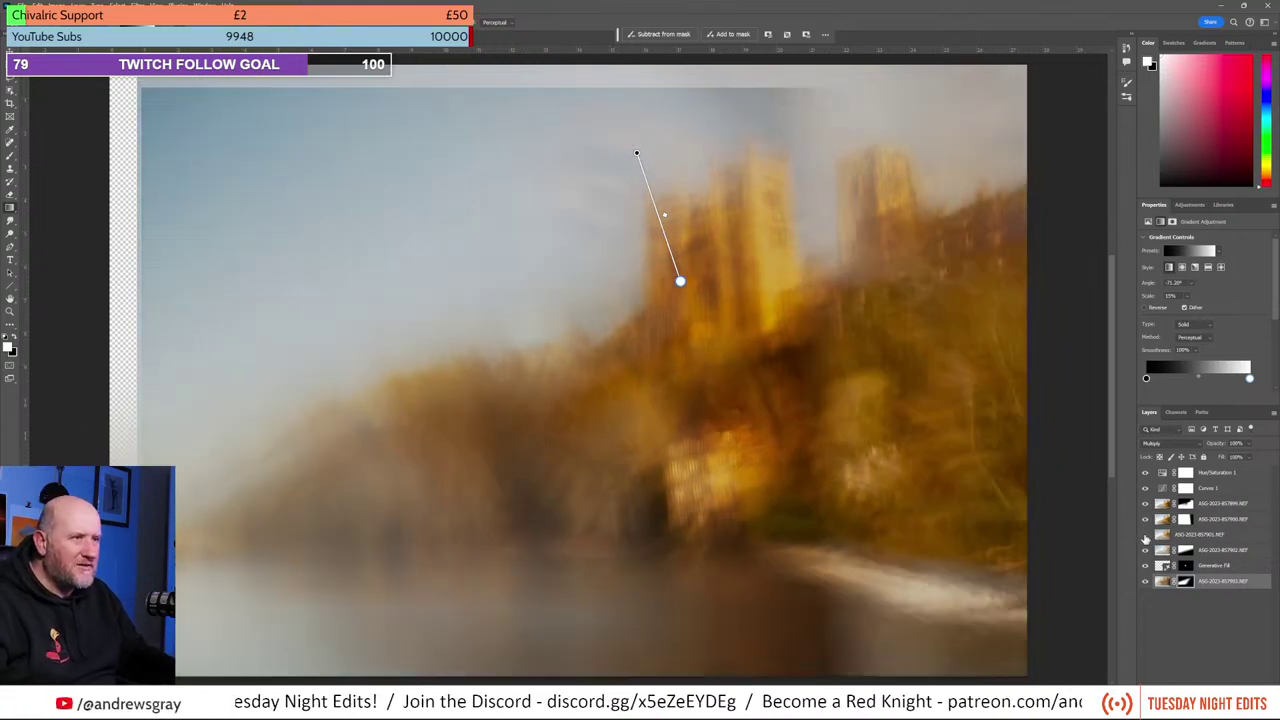
pyautogui.click(1146, 536)
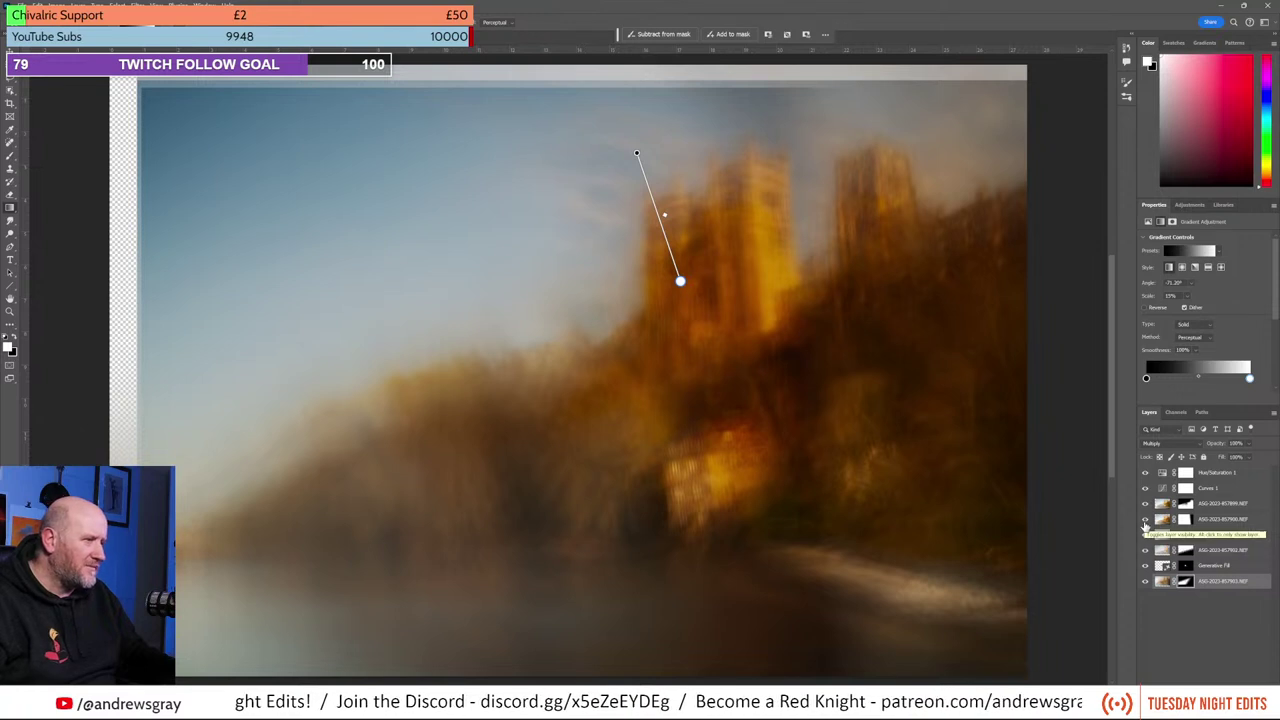
pyautogui.click(1146, 530)
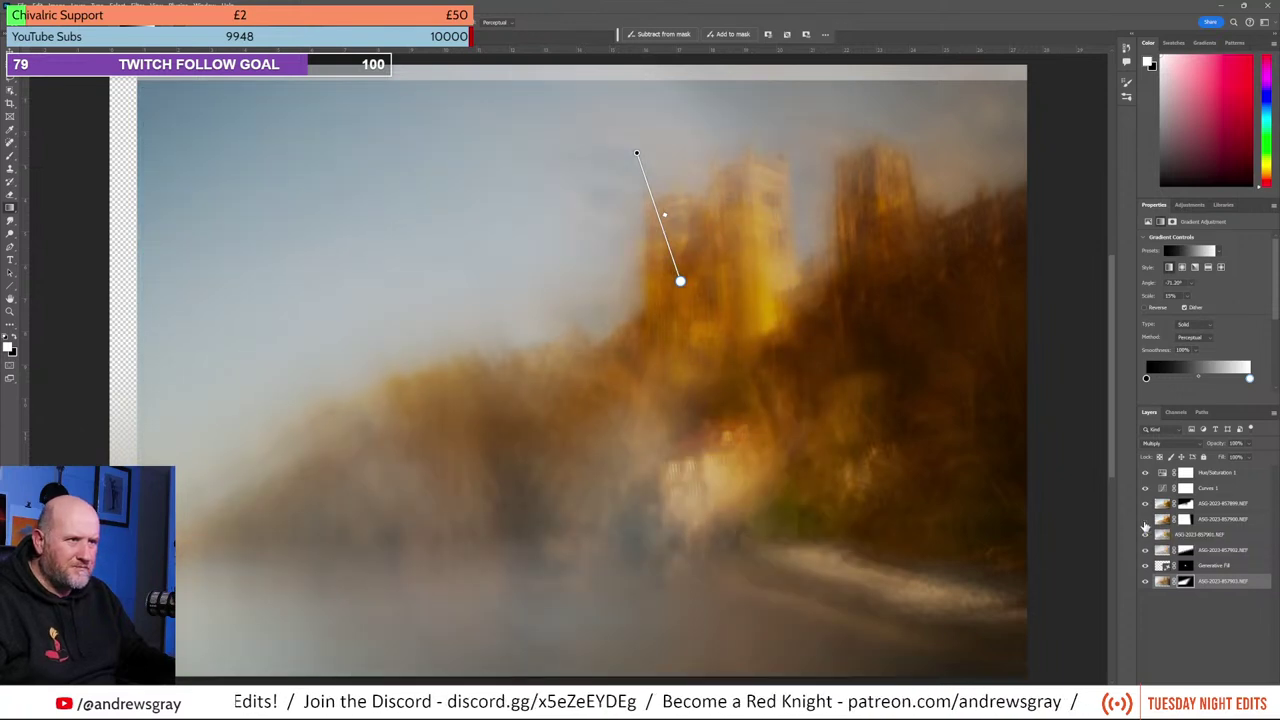
pyautogui.click(1146, 530)
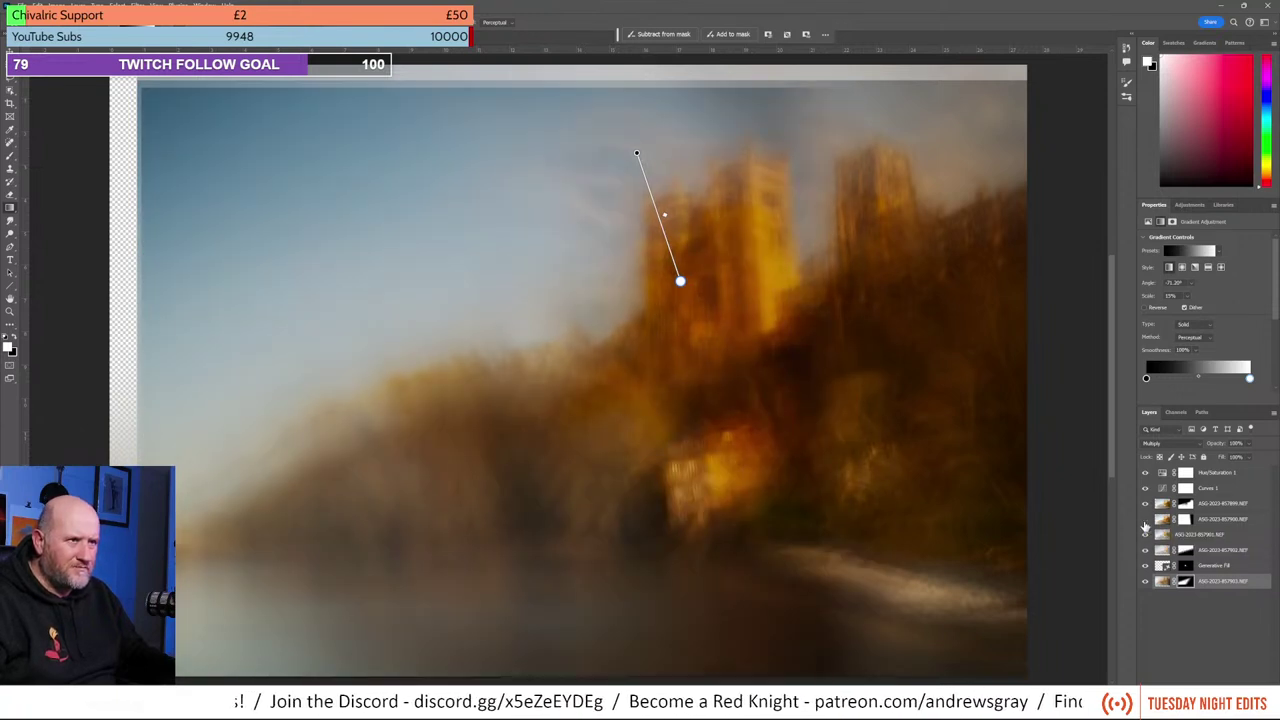
pyautogui.click(1146, 530)
pyautogui.click(1146, 530)
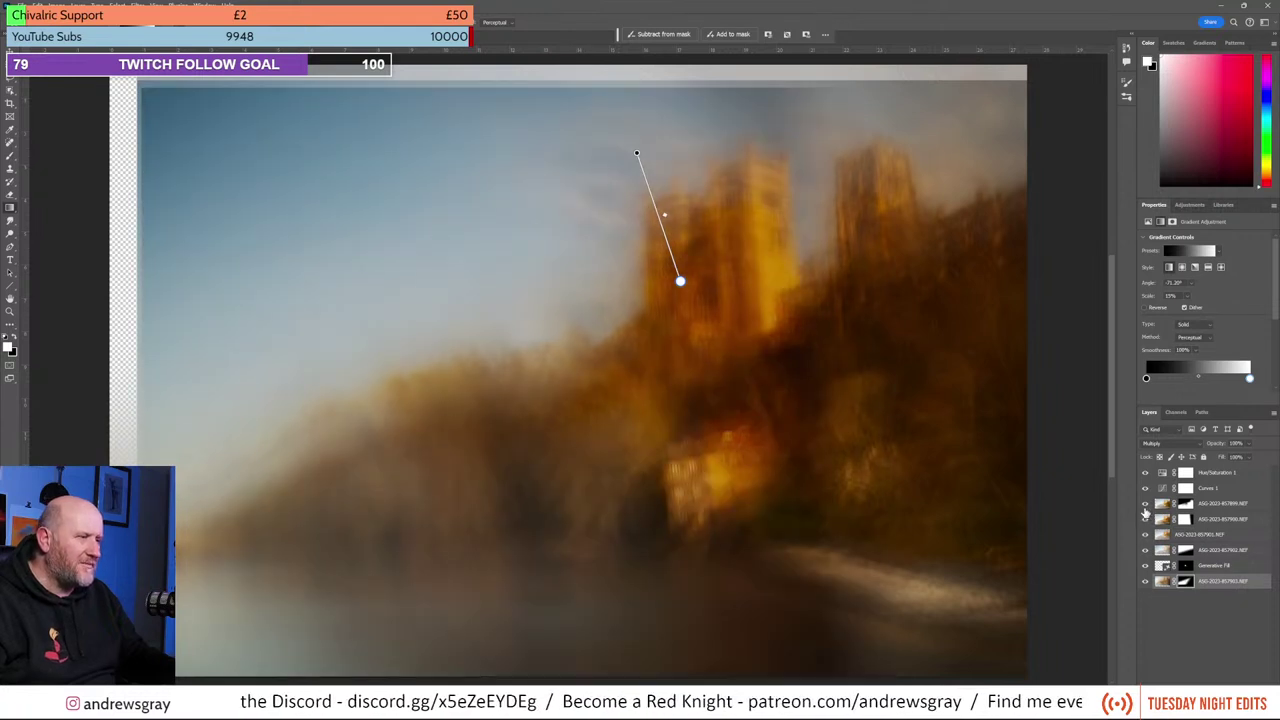
pyautogui.click(1146, 508)
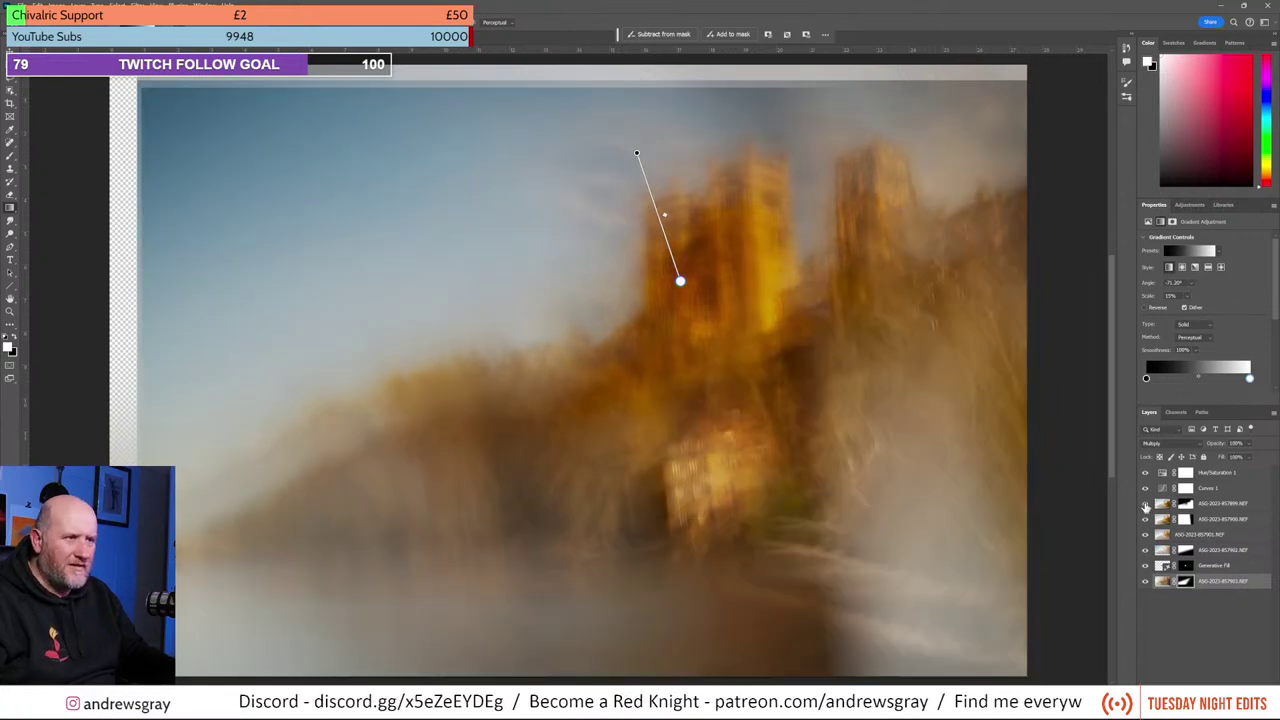
pyautogui.click(1146, 505)
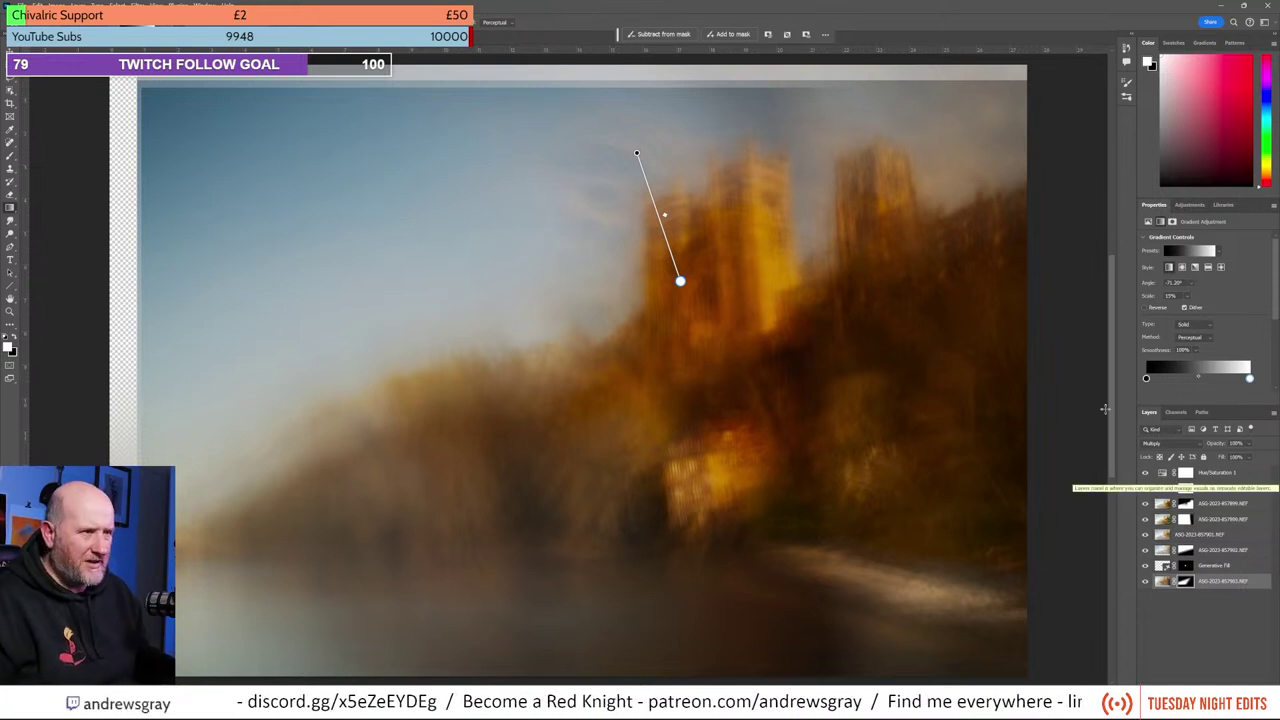
pyautogui.click(1235, 478)
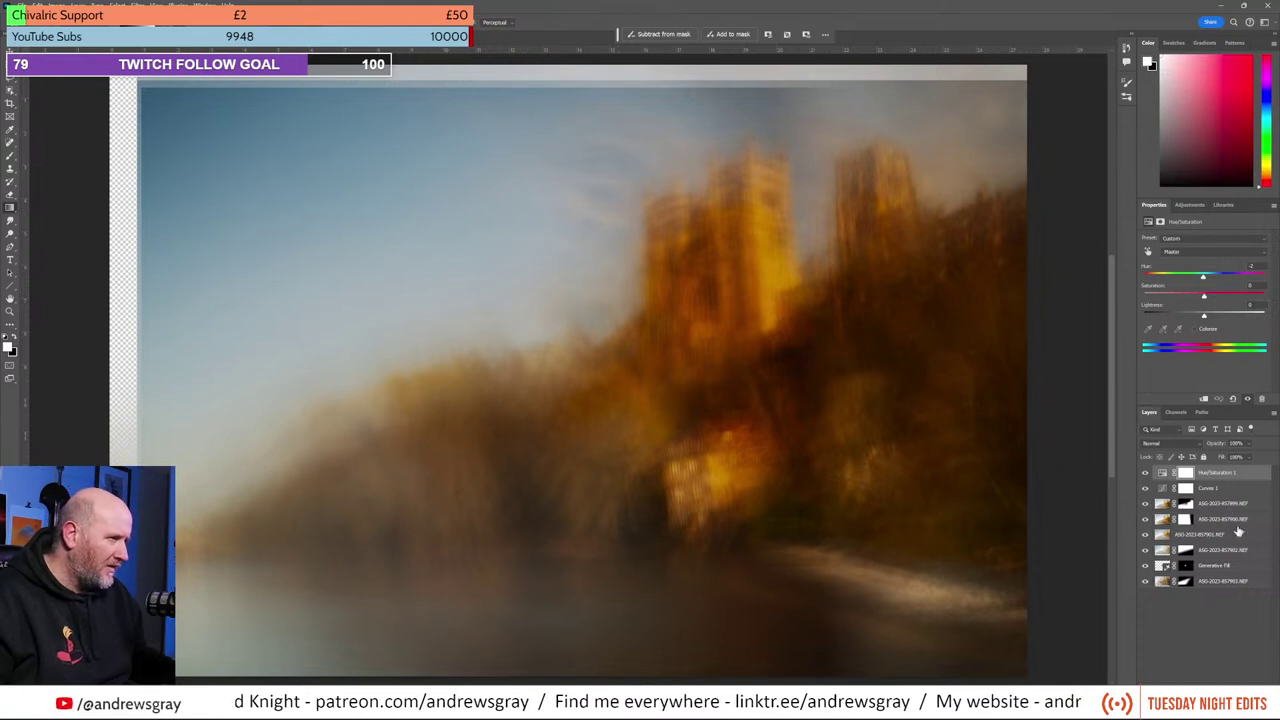
# Step: Brush over the tower's left edge in the bottom layer's mask, then reselect Hue/Saturation 1
pyautogui.click(1145, 584)
pyautogui.click(1145, 583)
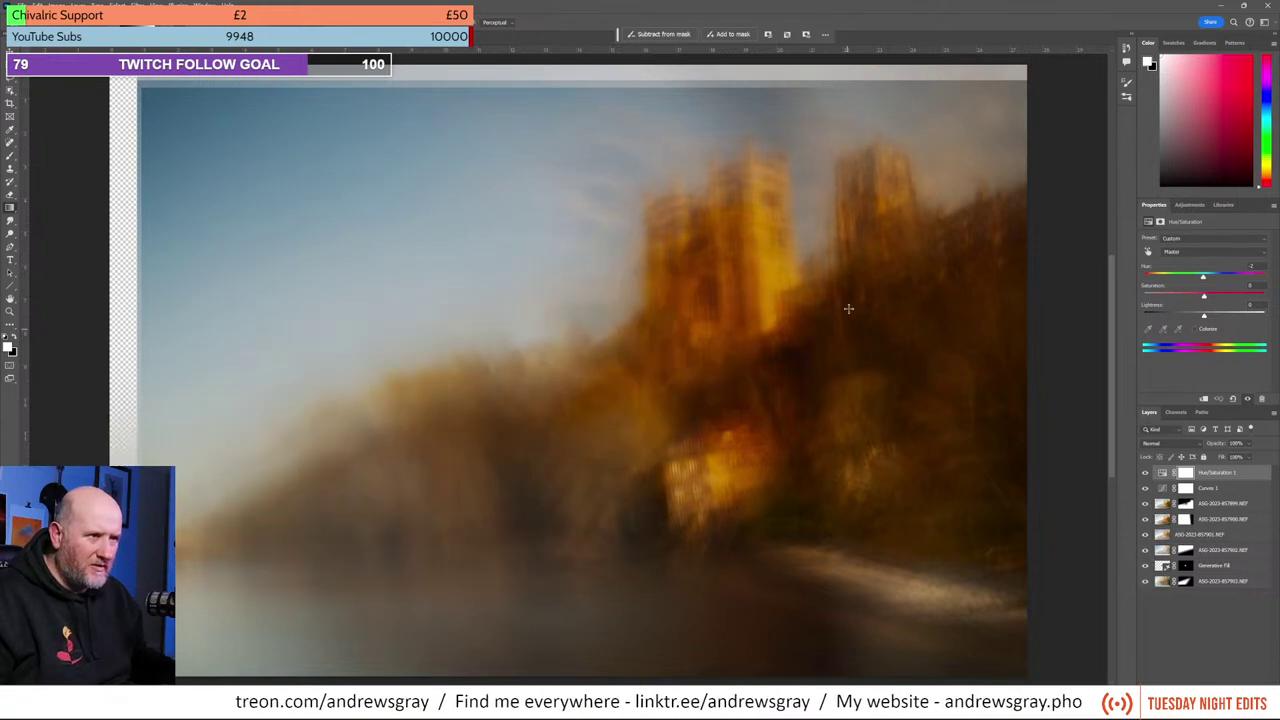
pyautogui.click(1185, 583)
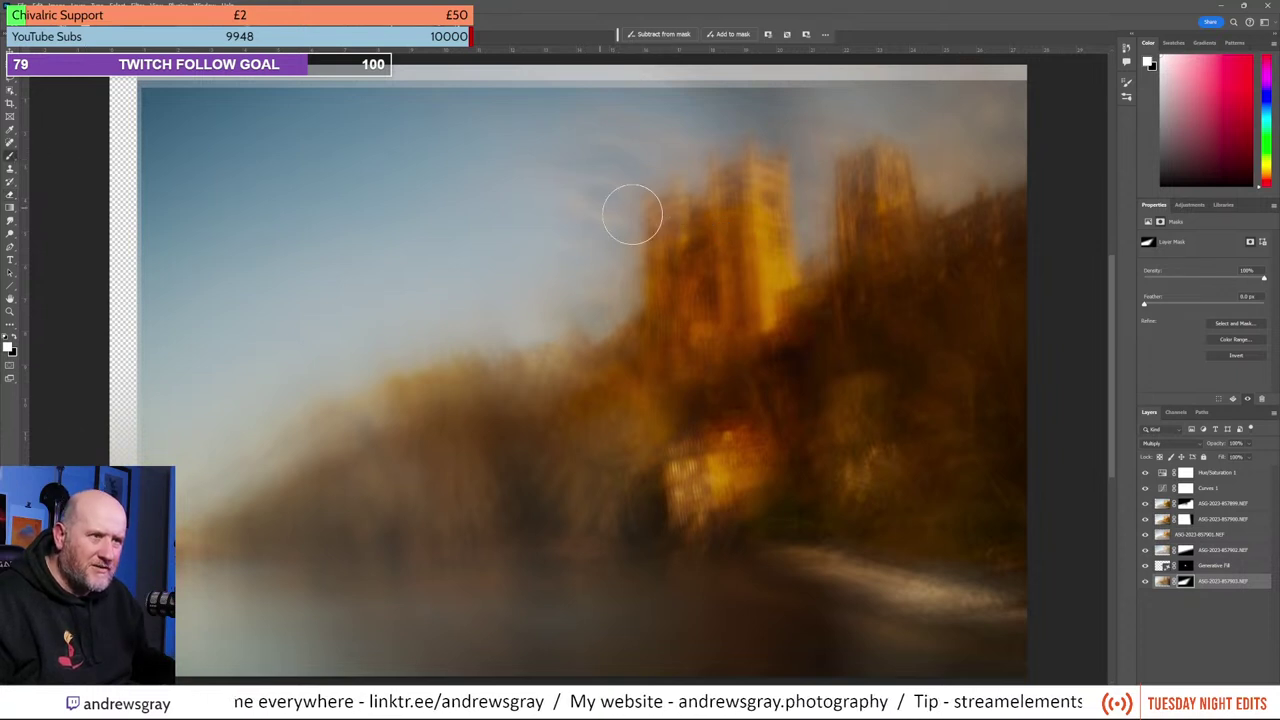
pyautogui.moveTo(629, 206)
pyautogui.mouseDown()
pyautogui.moveTo(674, 223)
pyautogui.moveTo(780, 223)
pyautogui.moveTo(731, 194)
pyautogui.moveTo(773, 310)
pyautogui.moveTo(737, 200)
pyautogui.moveTo(746, 320)
pyautogui.moveTo(663, 197)
pyautogui.moveTo(686, 359)
pyautogui.mouseUp()
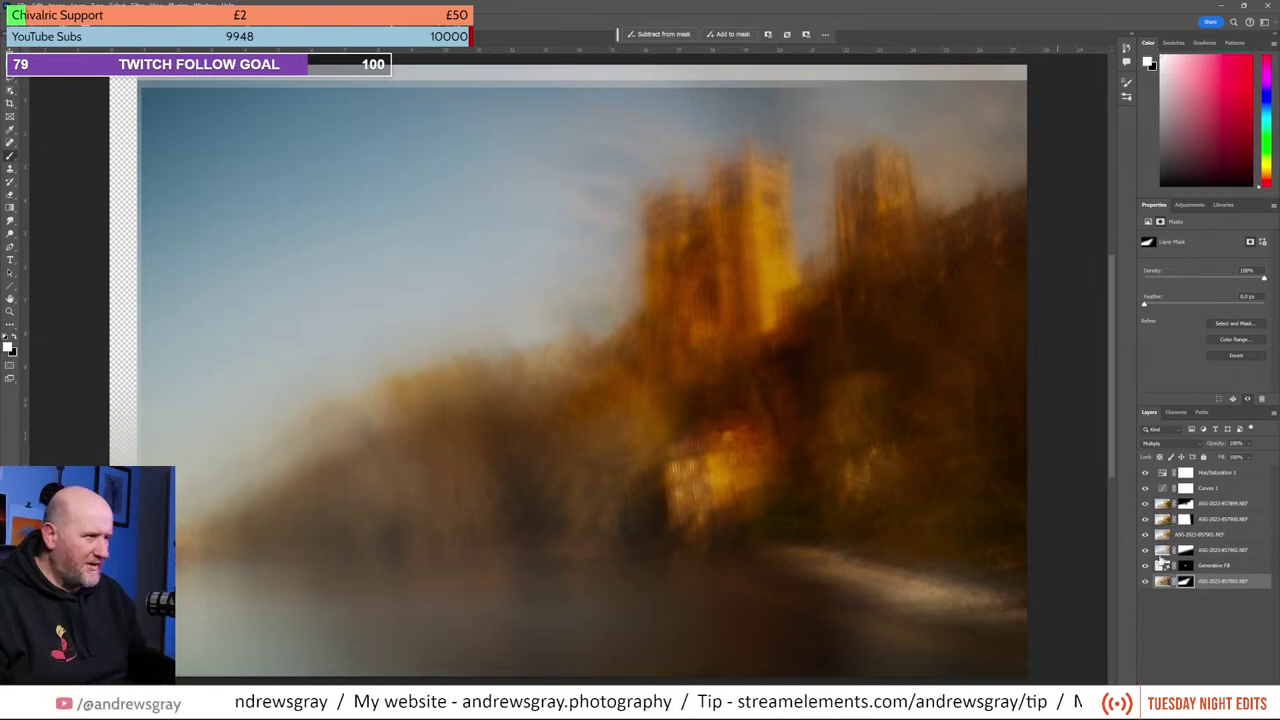
pyautogui.click(1218, 476)
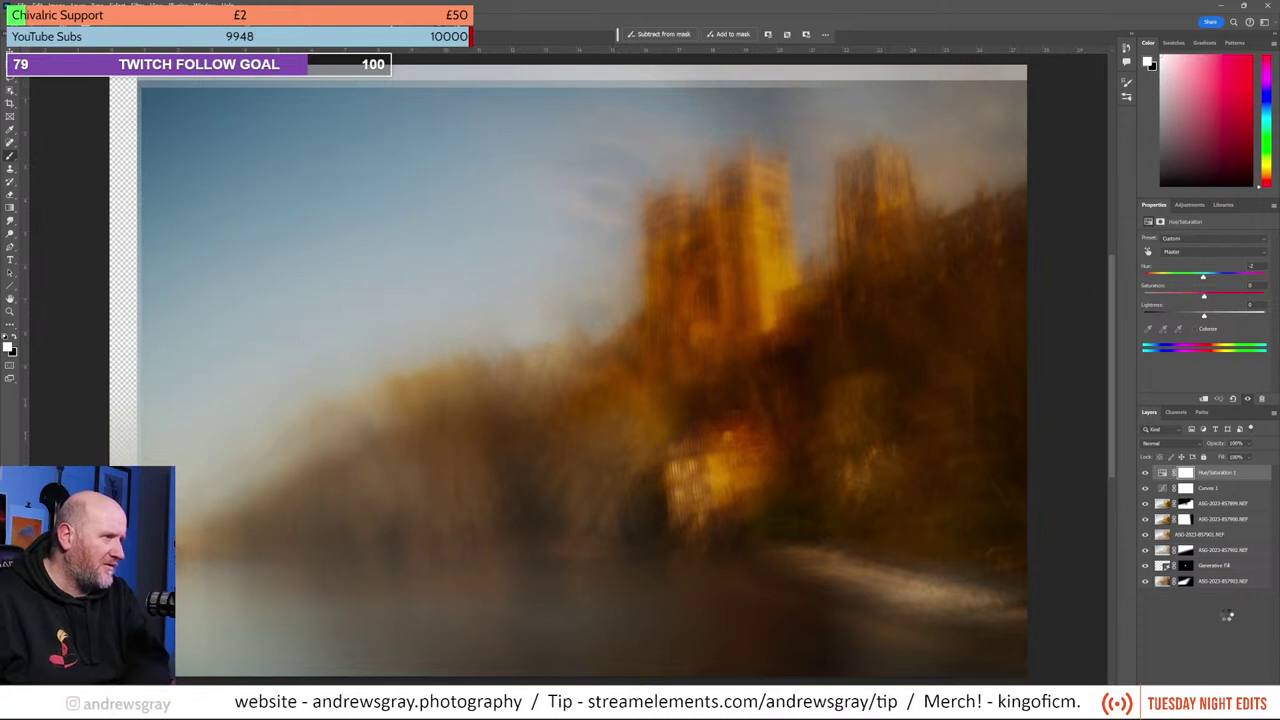
# Step: Stamp visible layers into Layer 1, duplicate it as Layer 1 copy, and browse menus without applying anything
pyautogui.hotkey('ctrl', 'alt', 'shift', 'e')
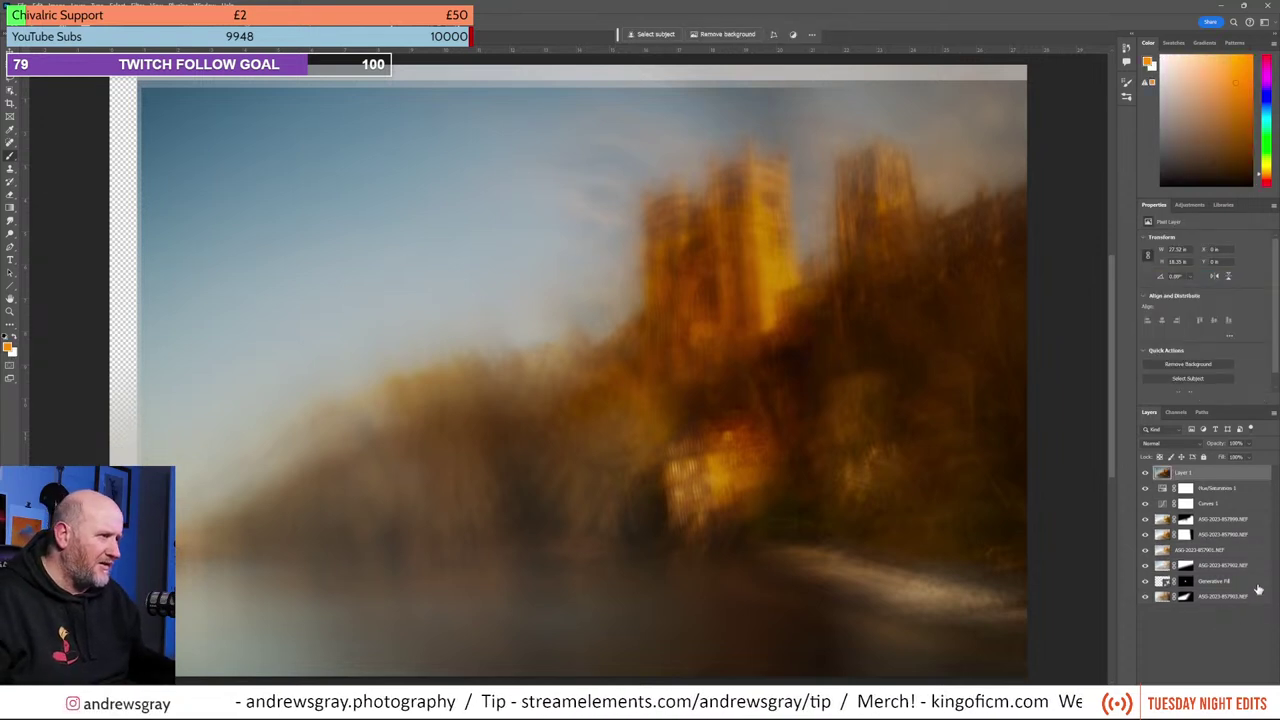
pyautogui.hotkey('ctrl', 'j')
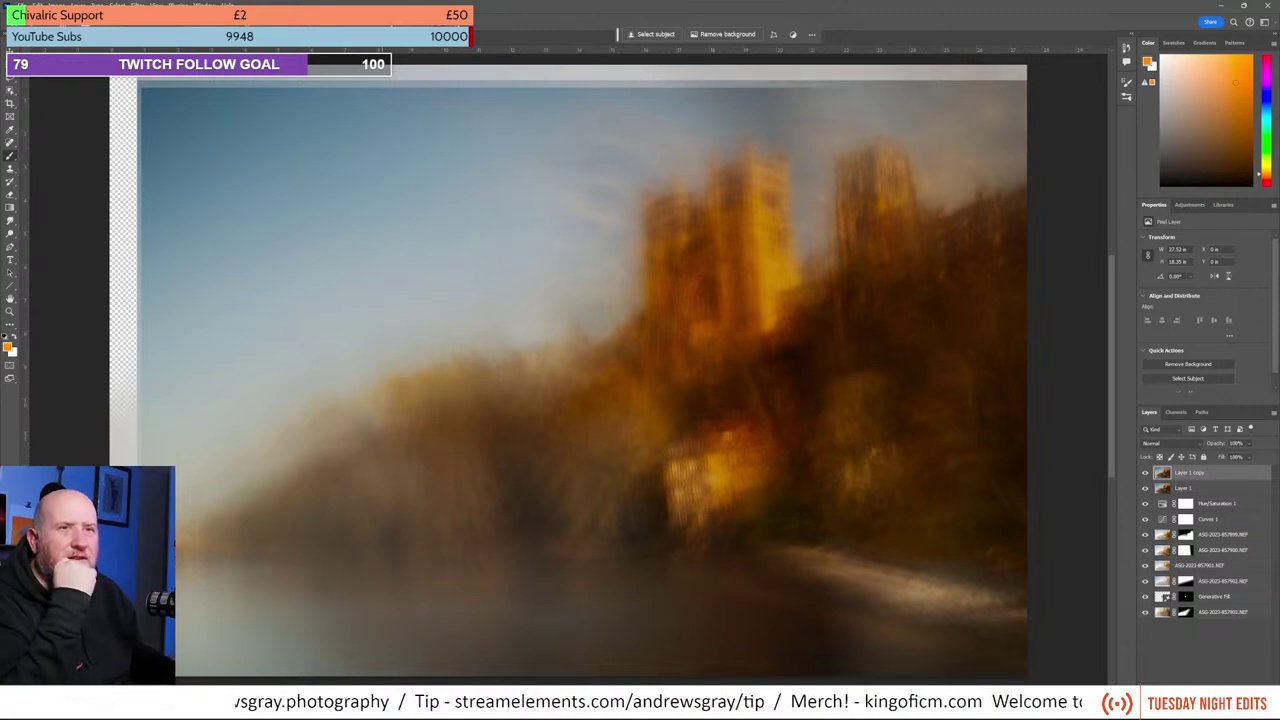
pyautogui.hotkey('alt', 't')
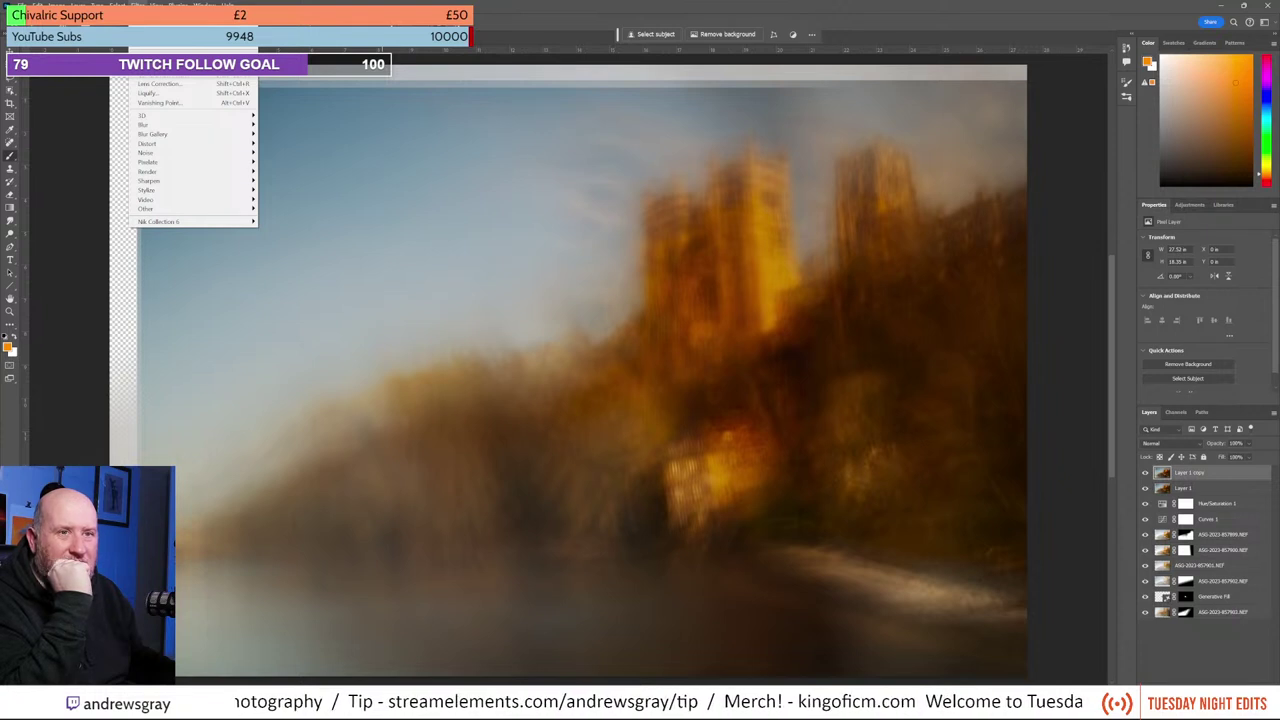
pyautogui.press('Left')
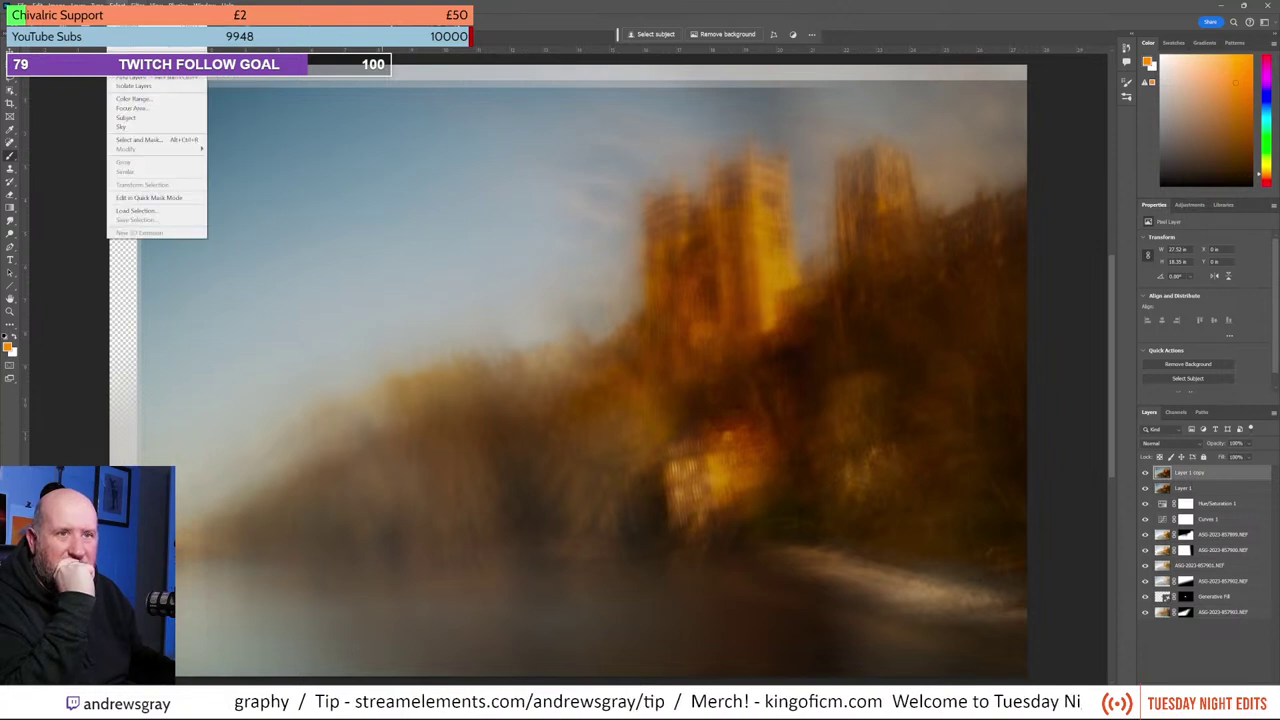
pyautogui.press('Left')
pyautogui.press('Left')
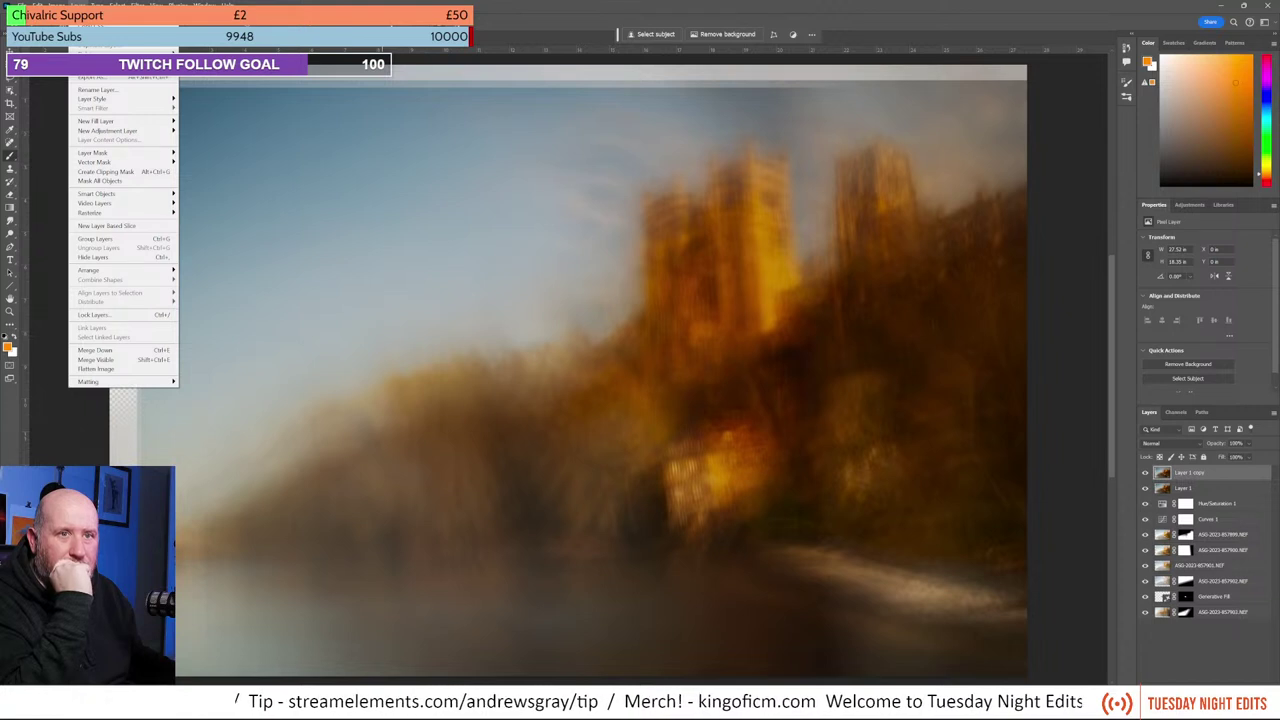
pyautogui.moveTo(116, 124)
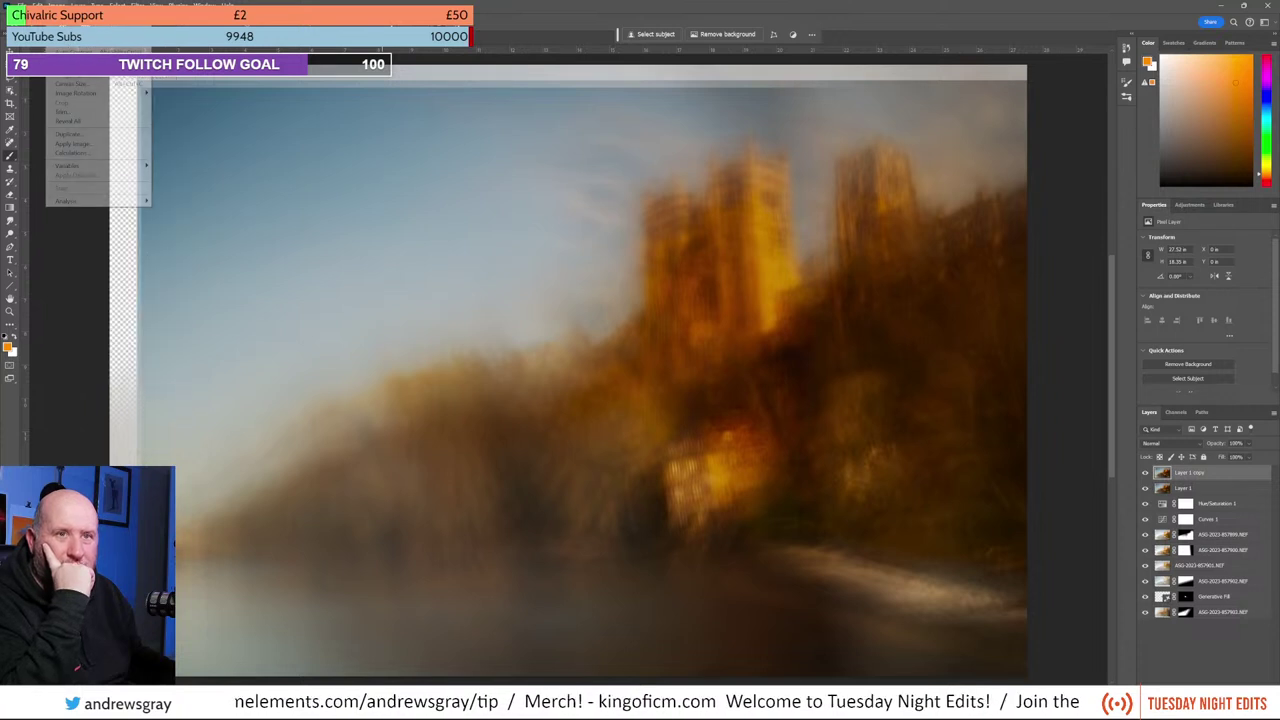
pyautogui.moveTo(38, 5)
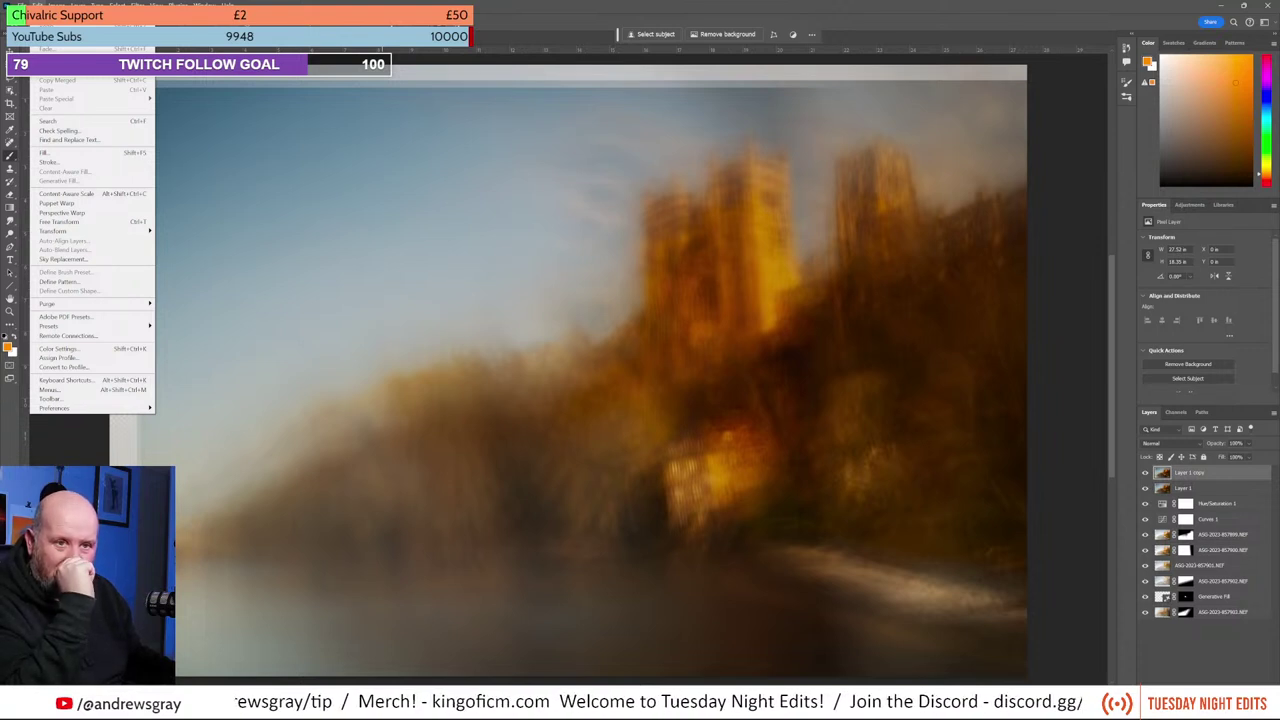
pyautogui.moveTo(92, 232)
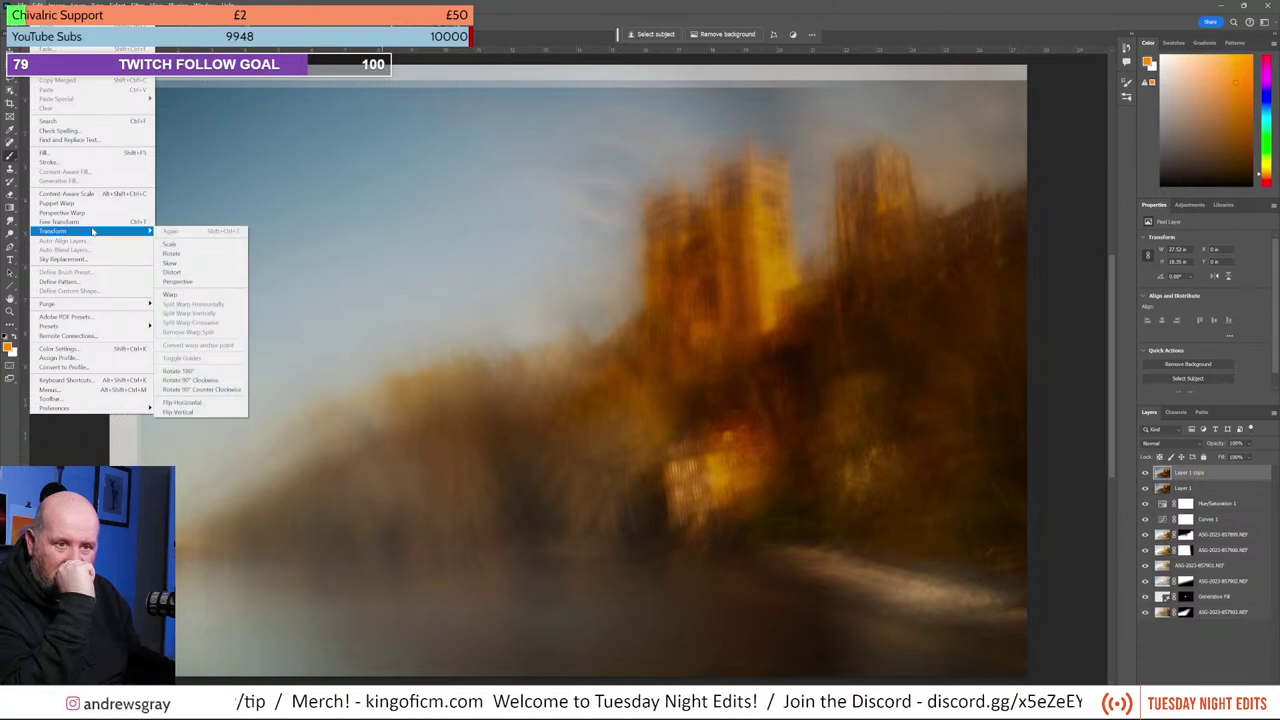
pyautogui.click(585, 252)
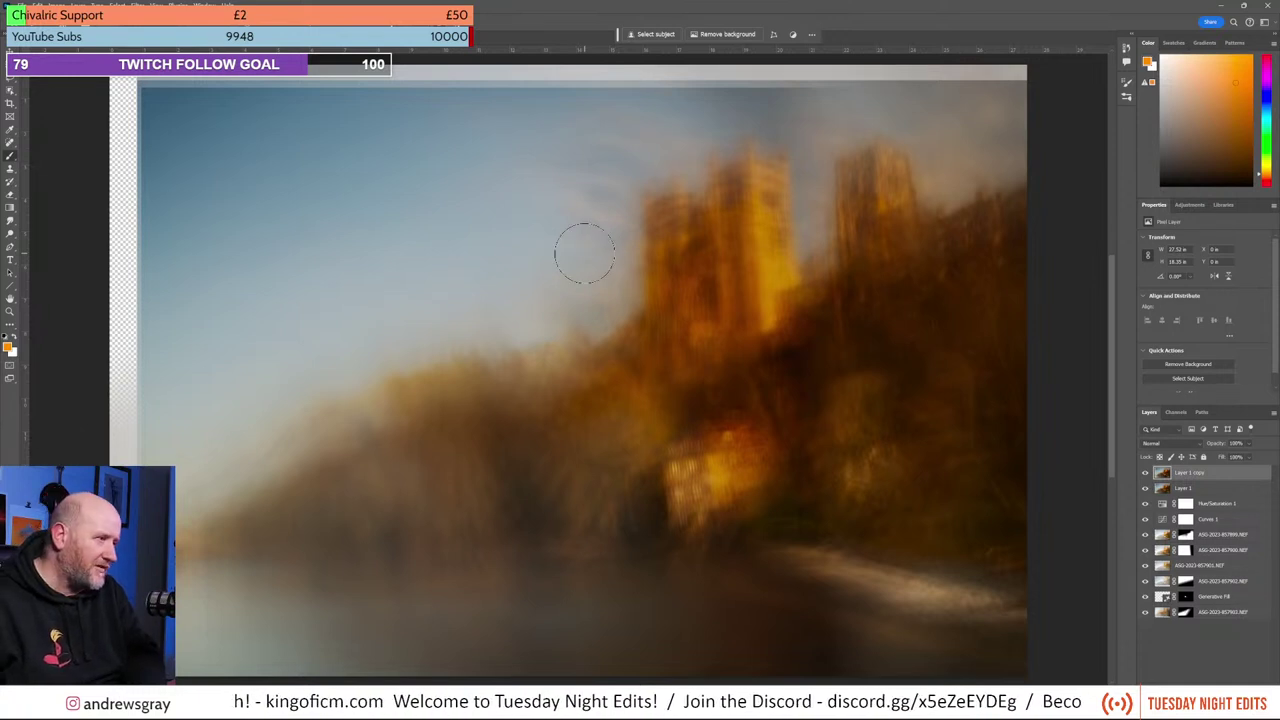
# Step: Invert Layer 1 copy, gather the original layers into Group 1, and hide Group 1 and Layer 1
pyautogui.hotkey('ctrl', 'i')
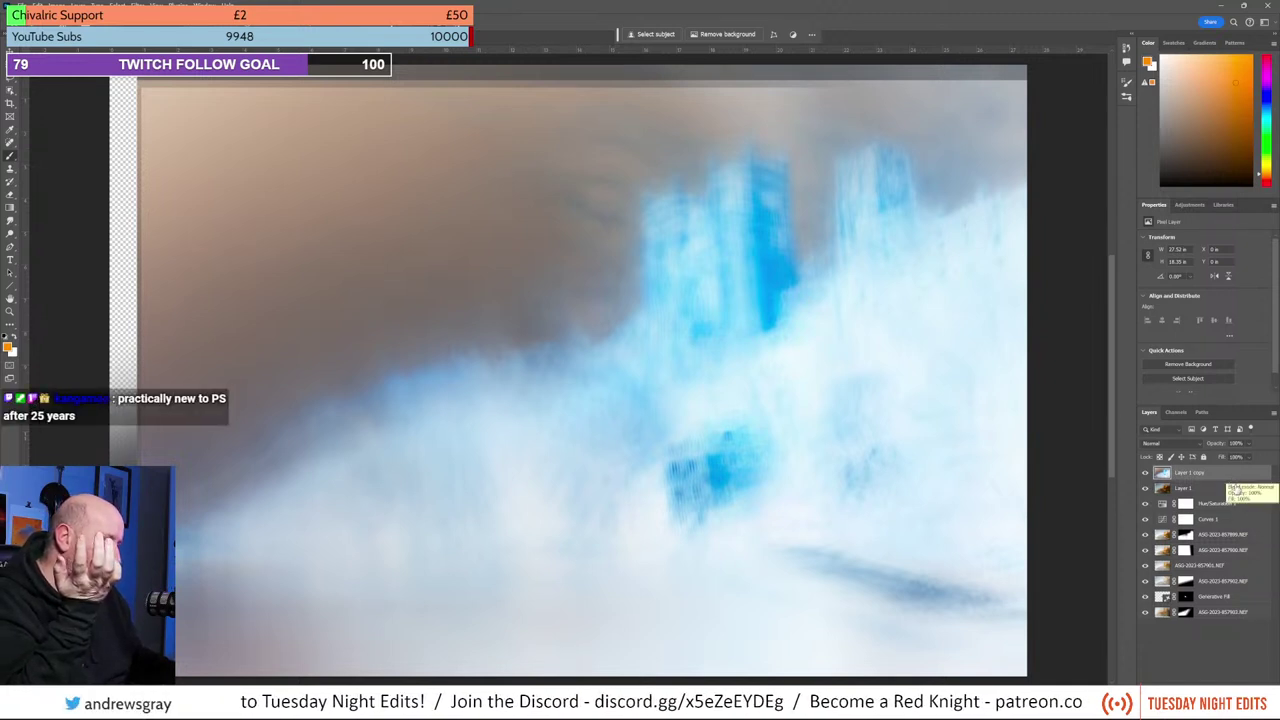
pyautogui.click(1214, 506)
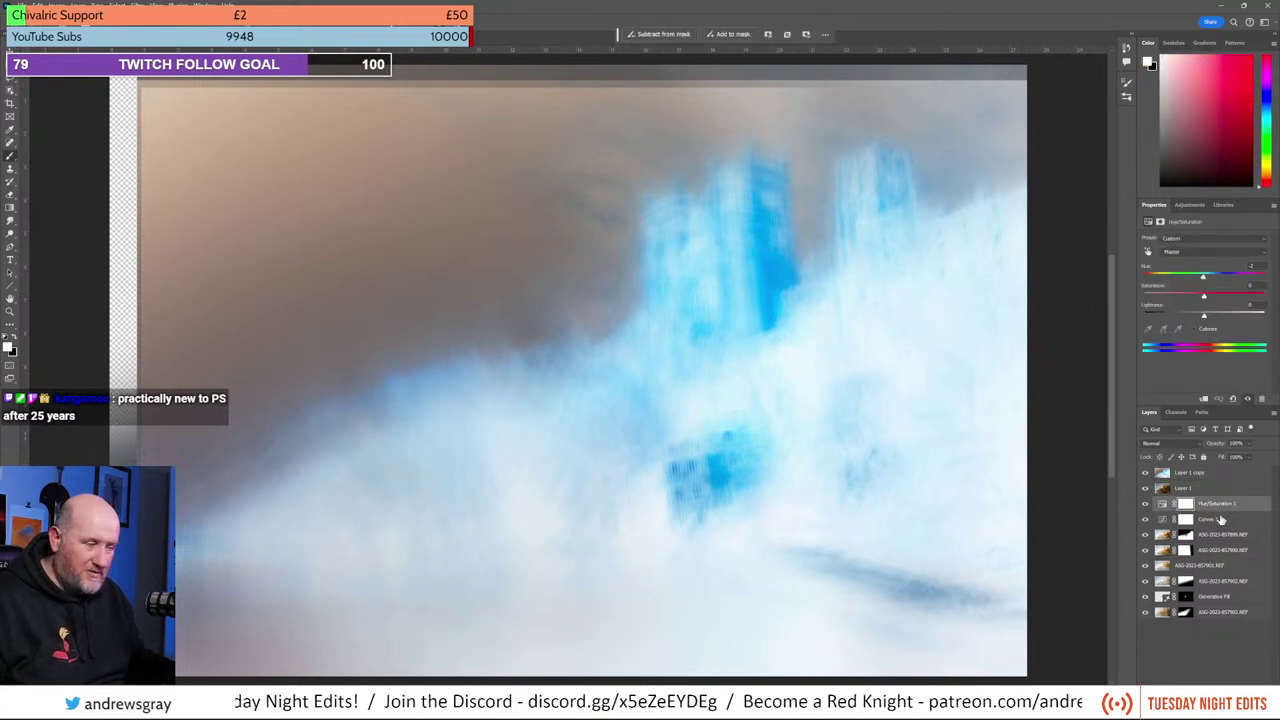
pyautogui.click(1222, 503)
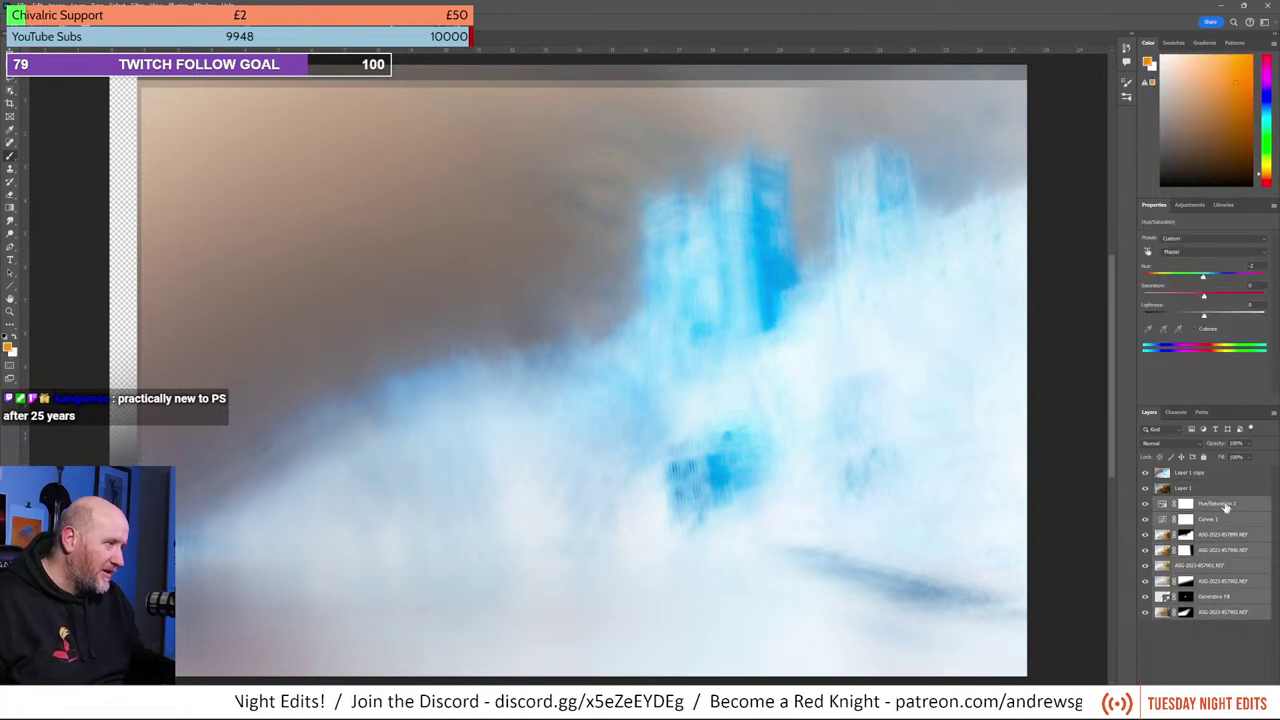
pyautogui.moveTo(1226, 508); pyautogui.dragTo(1233, 695)
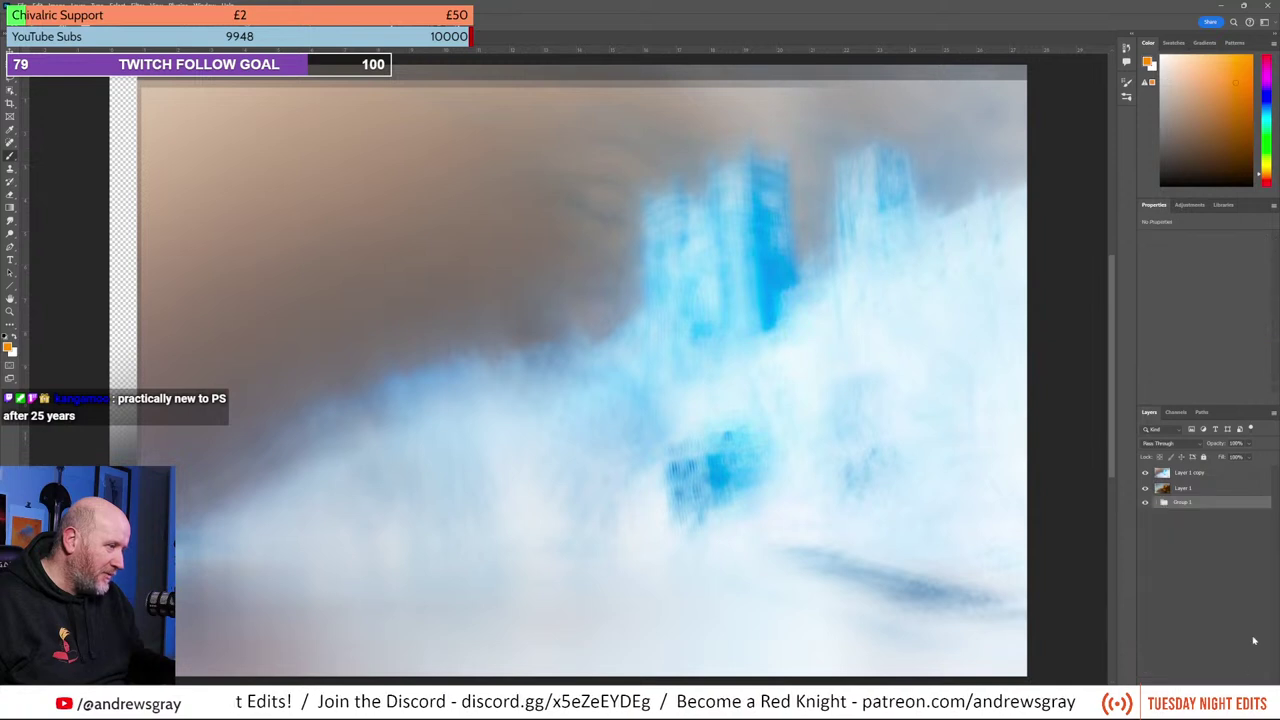
pyautogui.click(1146, 503)
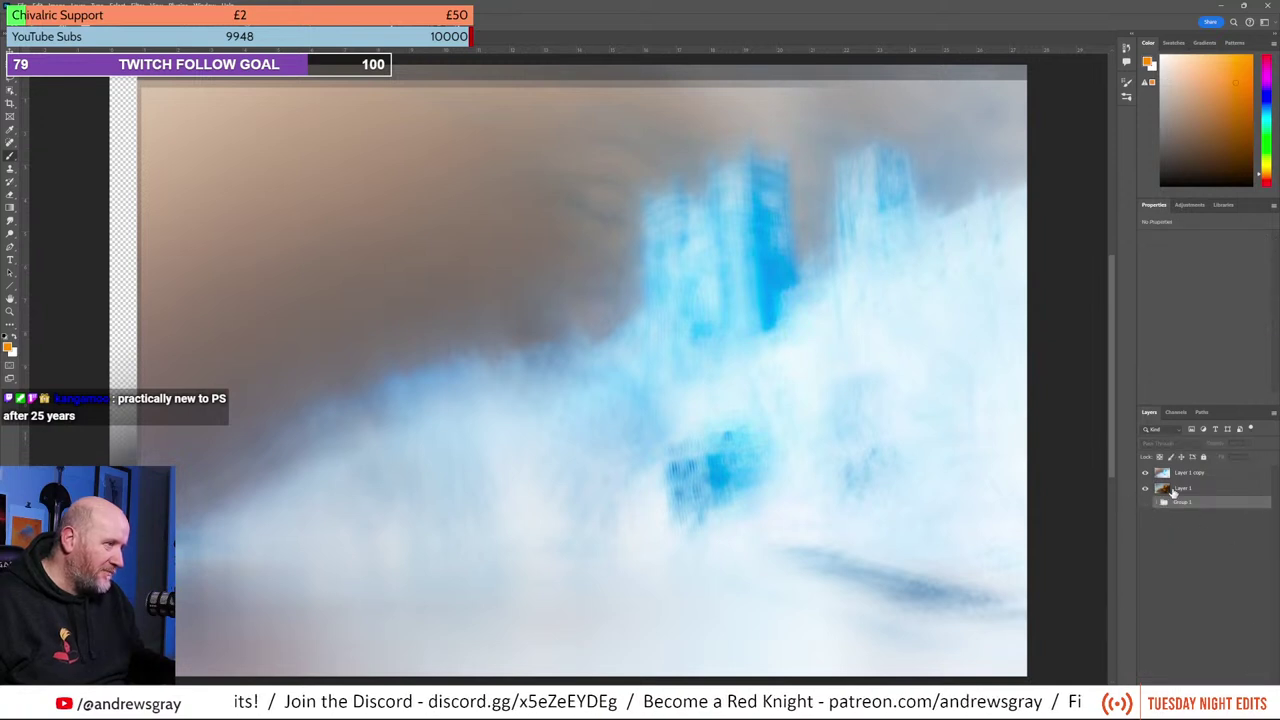
pyautogui.click(1146, 488)
# Step: Add Curves 2 above Layer 1 copy, raising the curve, taming highlights and lifting the black point
pyautogui.click(1212, 490)
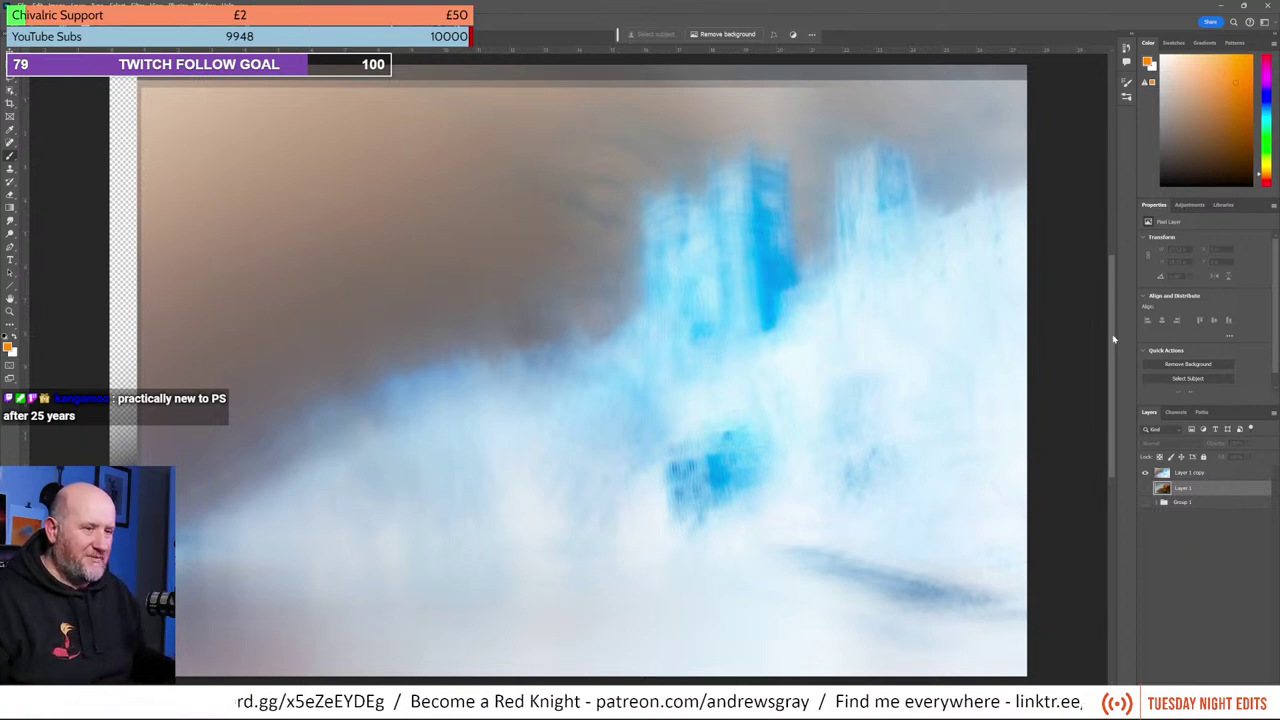
pyautogui.click(1205, 476)
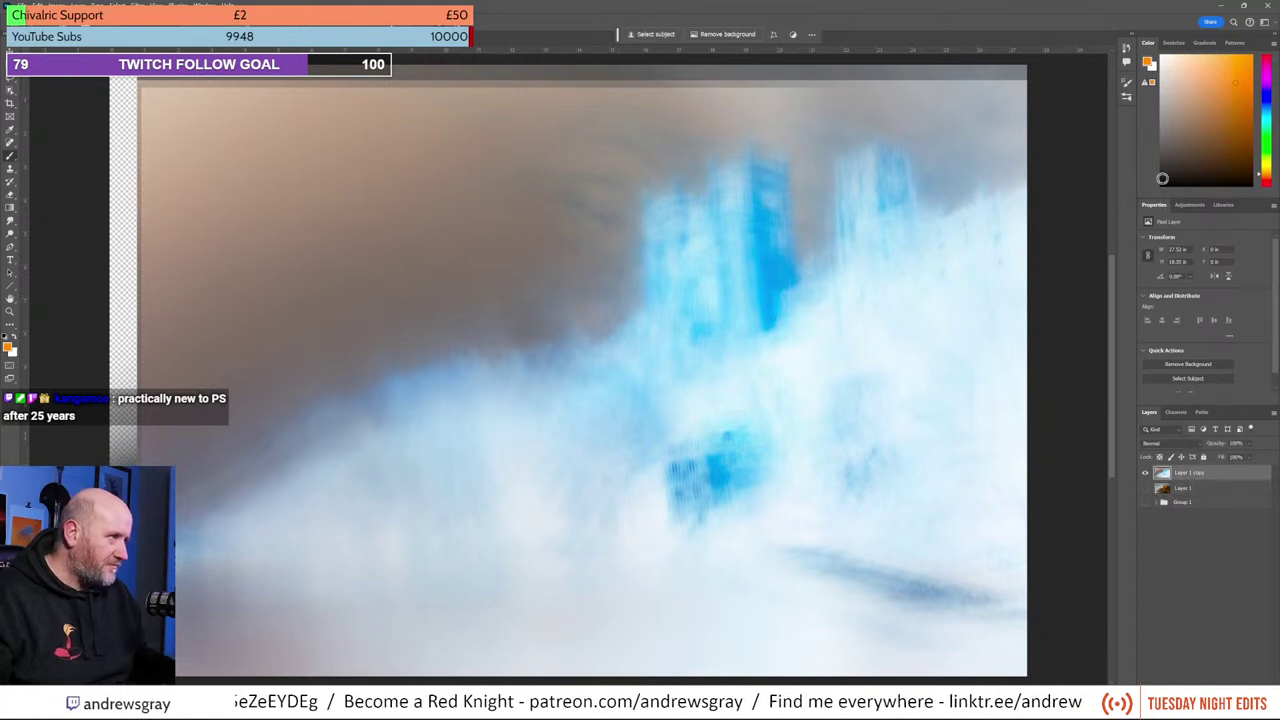
pyautogui.click(1189, 204)
pyautogui.click(1170, 352)
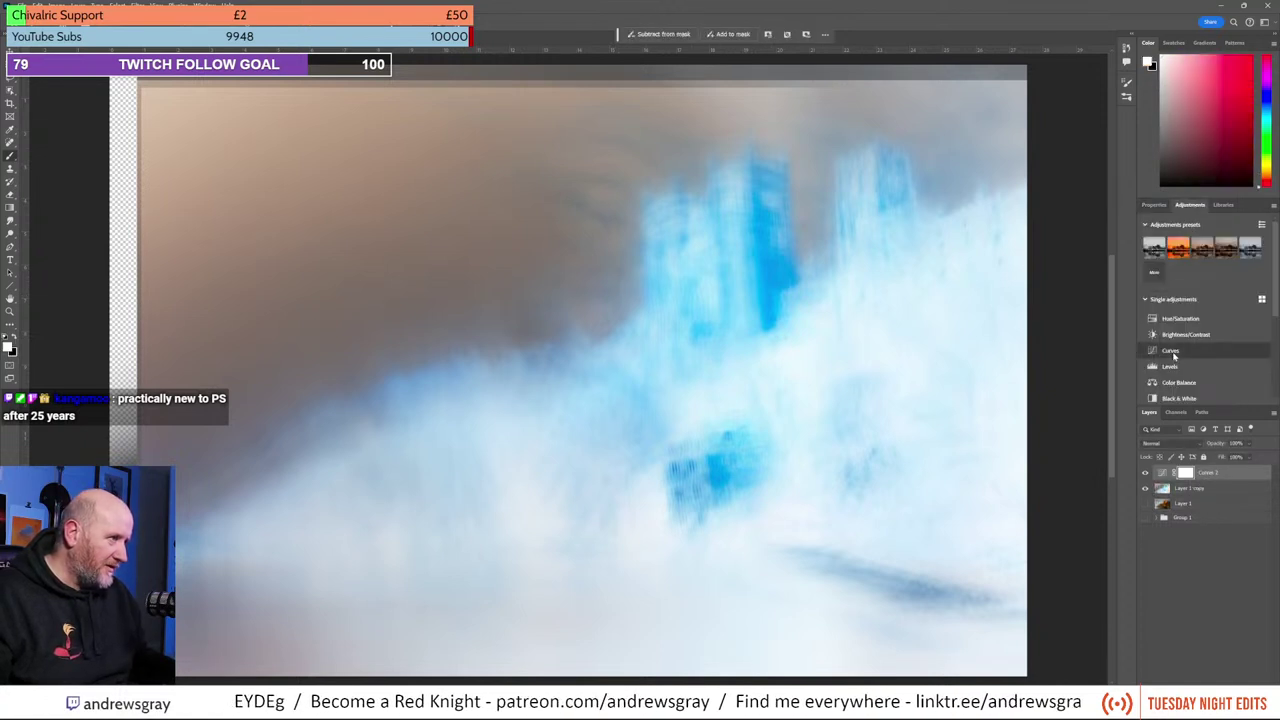
pyautogui.moveTo(1226, 294); pyautogui.dragTo(1198, 351)
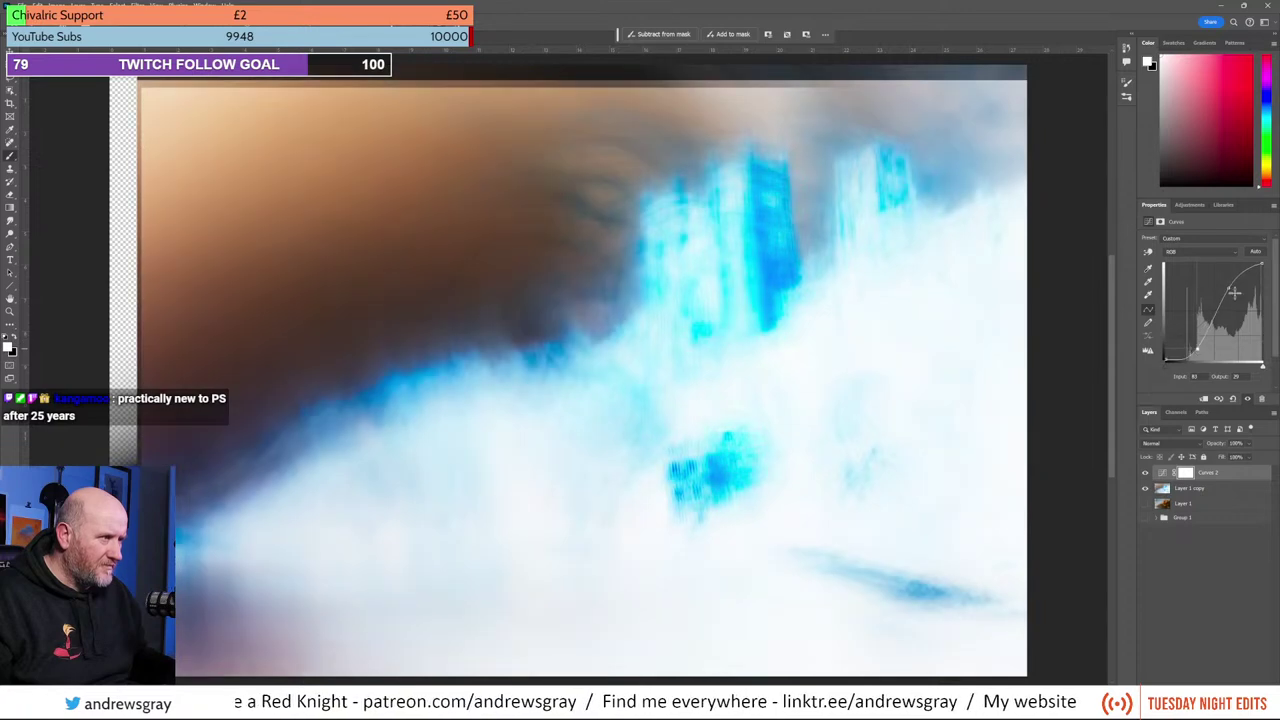
pyautogui.moveTo(1230, 288)
pyautogui.mouseDown()
pyautogui.moveTo(1231, 310)
pyautogui.moveTo(1228, 300)
pyautogui.mouseUp()
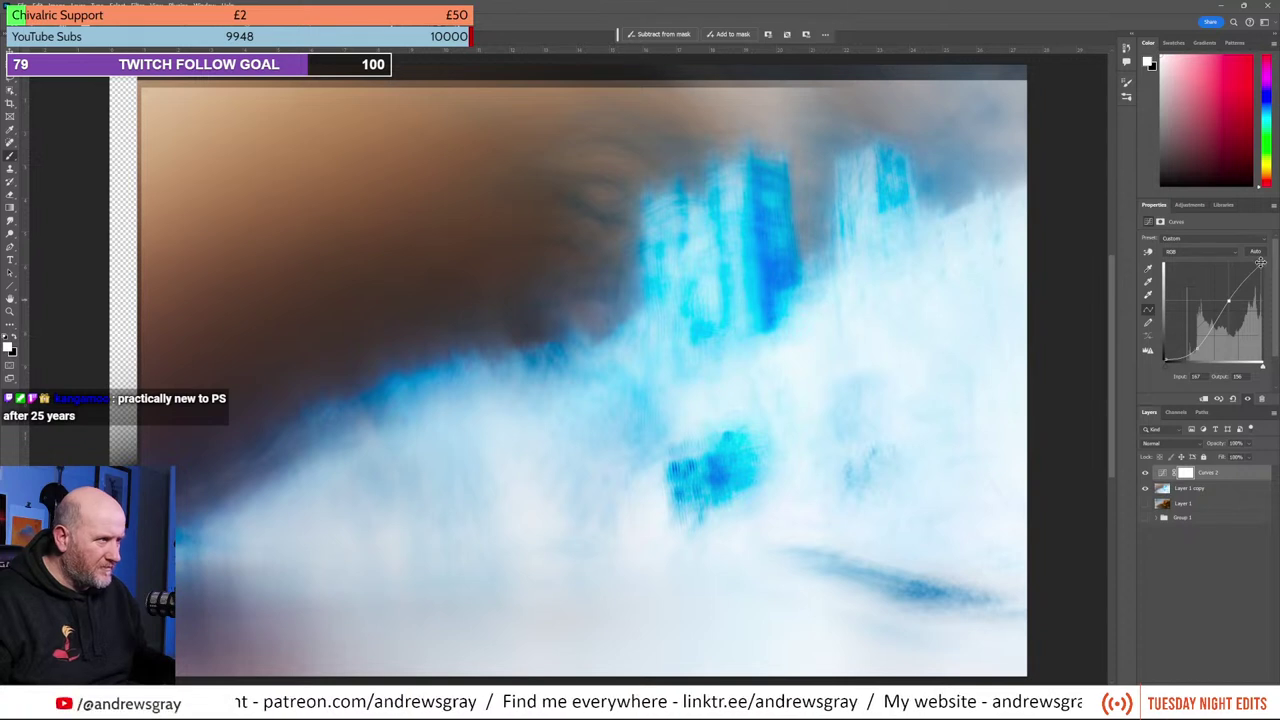
pyautogui.moveTo(1262, 263)
pyautogui.mouseDown()
pyautogui.moveTo(1265, 294)
pyautogui.moveTo(1263, 272)
pyautogui.mouseUp()
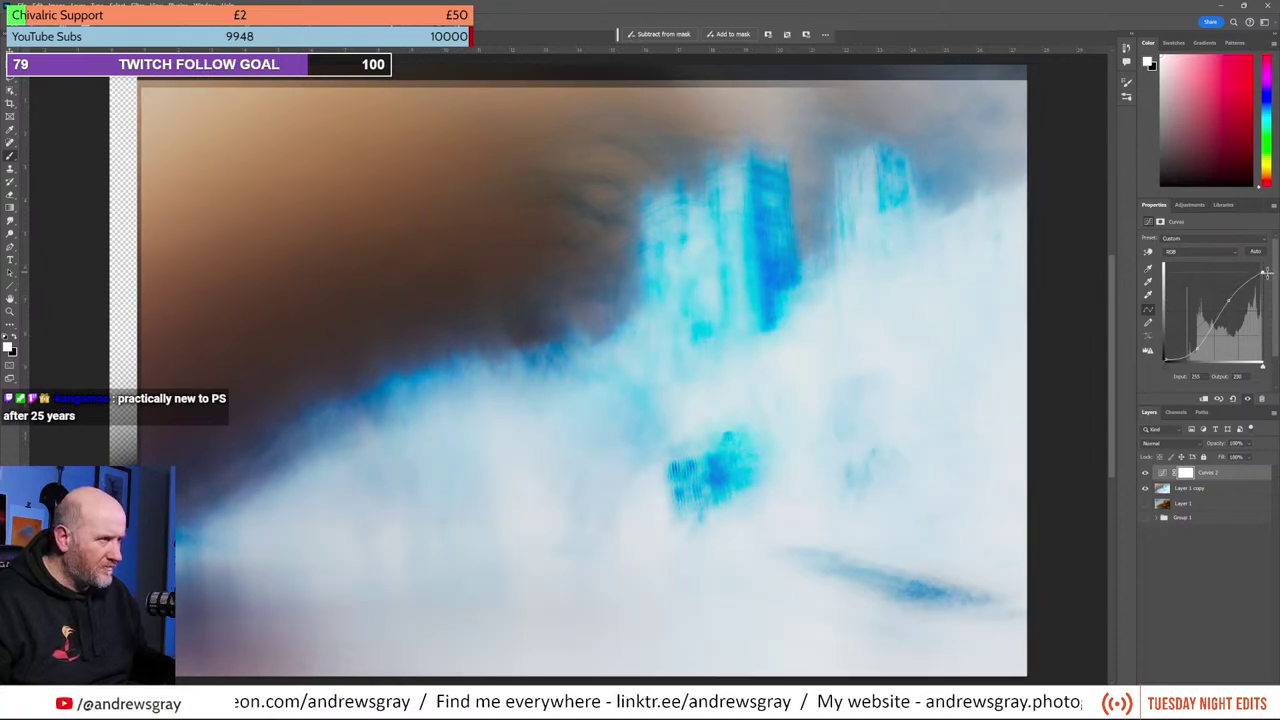
pyautogui.moveTo(1166, 358)
pyautogui.mouseDown()
pyautogui.moveTo(1166, 303)
pyautogui.moveTo(1161, 372)
pyautogui.moveTo(1161, 340)
pyautogui.mouseUp()
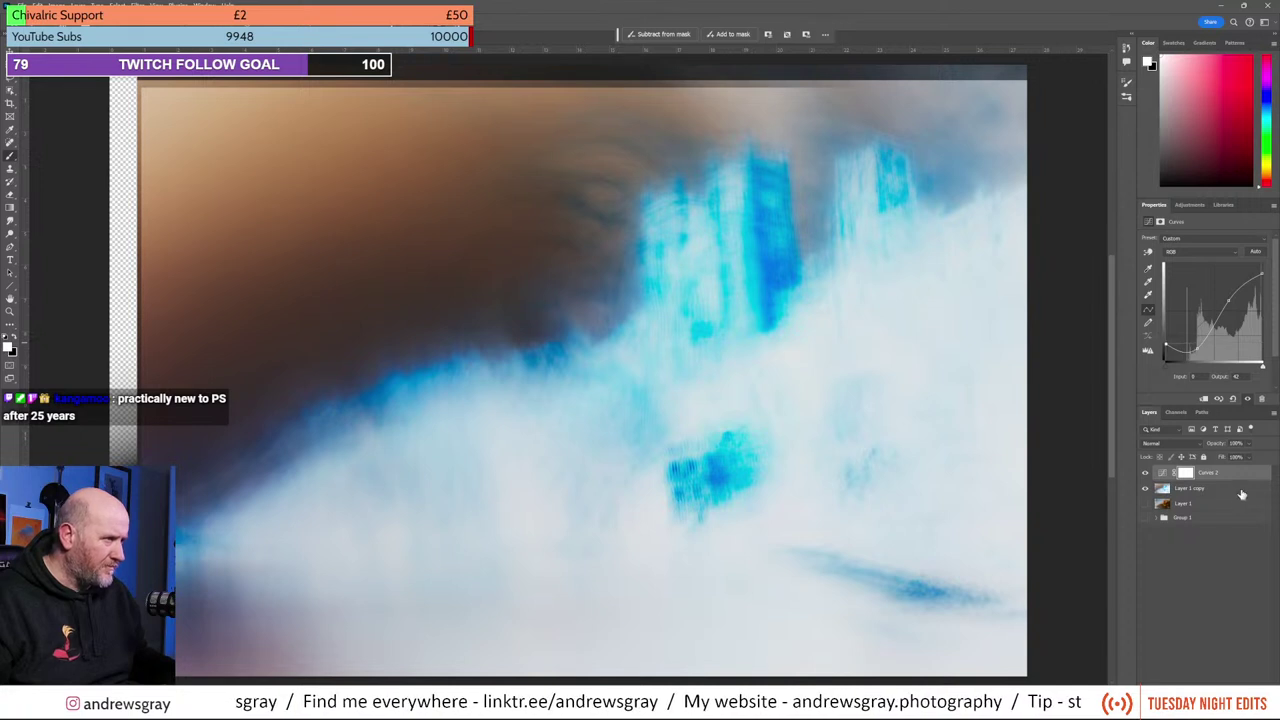
# Step: Create a new Layer 2 and fill it with solid orange using the Paint Bucket
pyautogui.hotkey('ctrl', 'shift', 'alt', 'n')
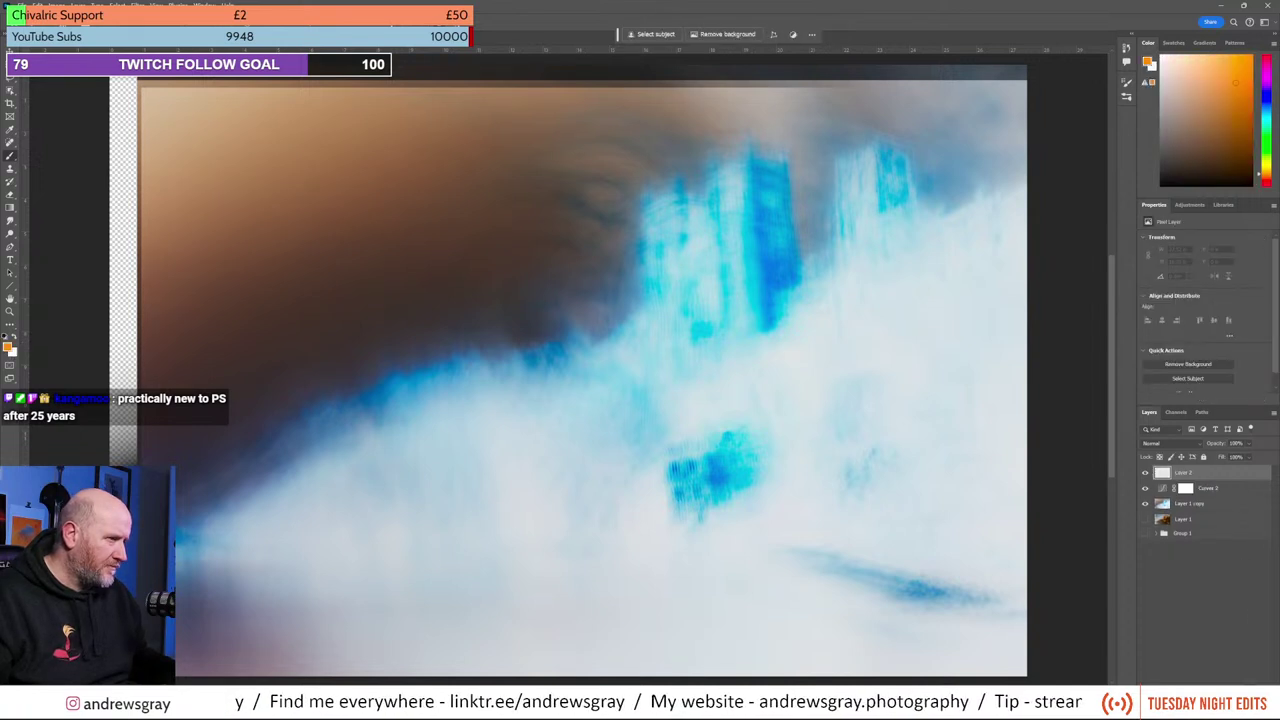
pyautogui.click(8, 347)
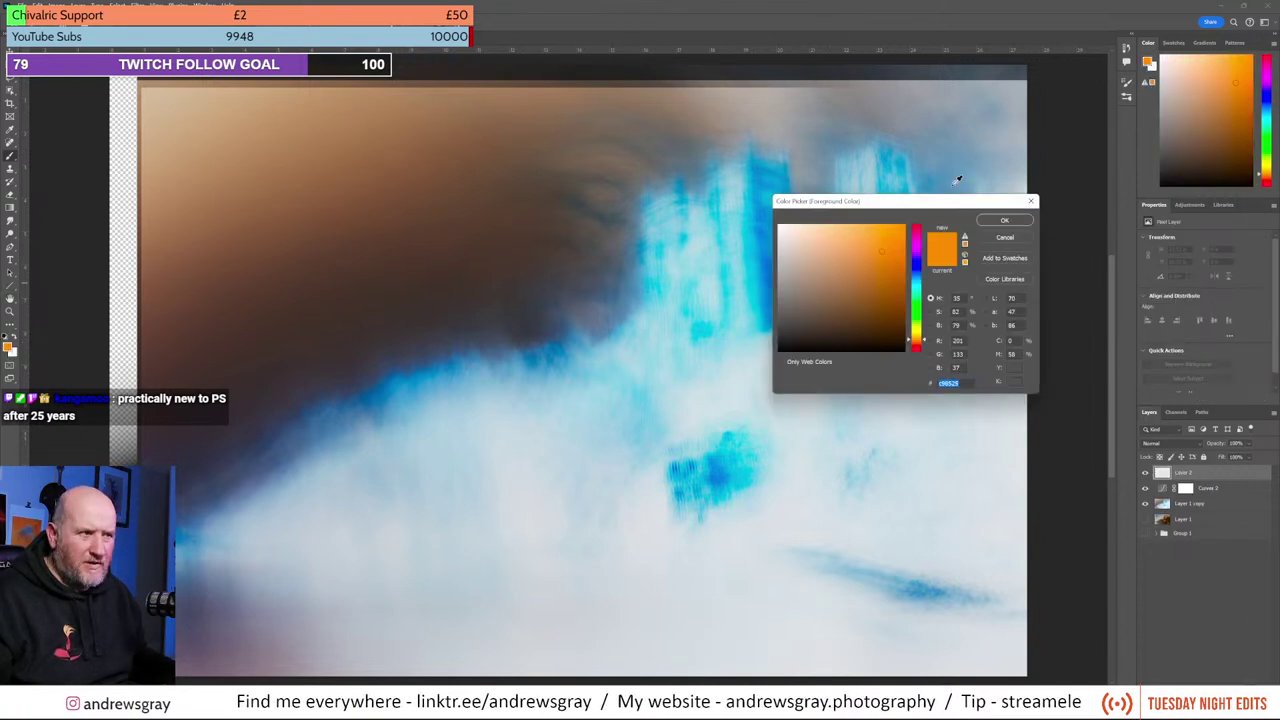
pyautogui.click(1003, 220)
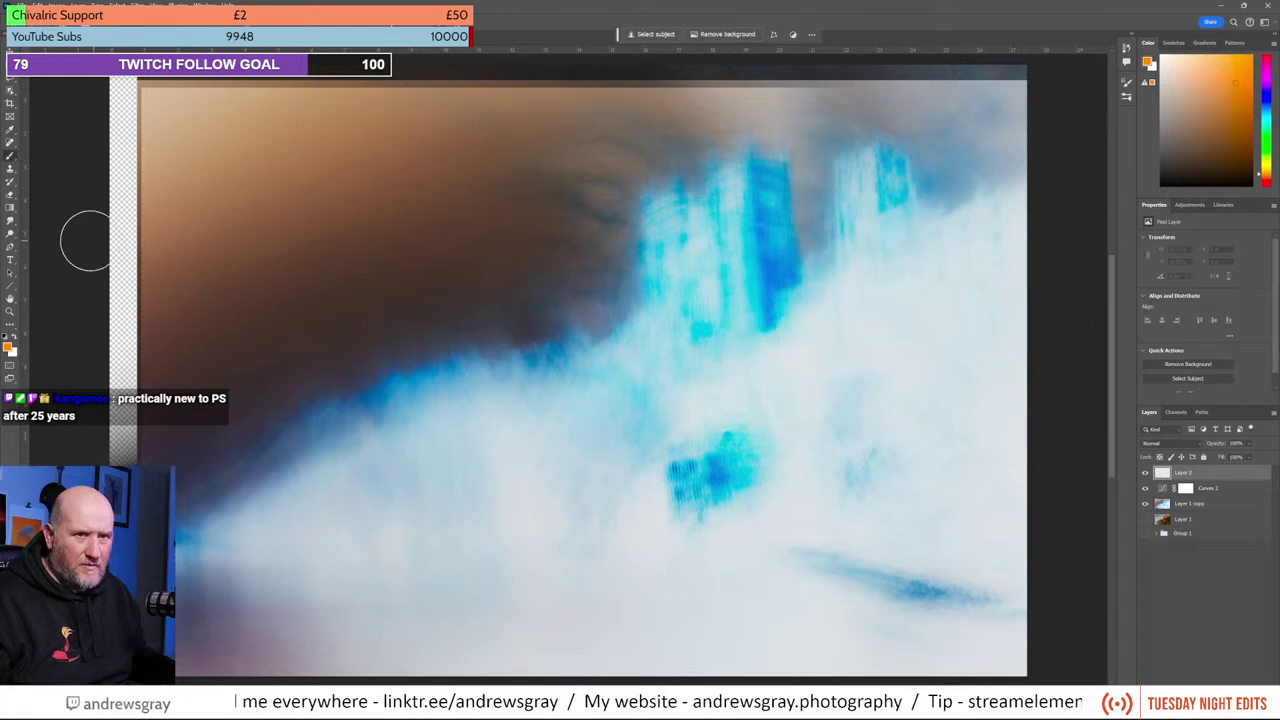
pyautogui.click(11, 208)
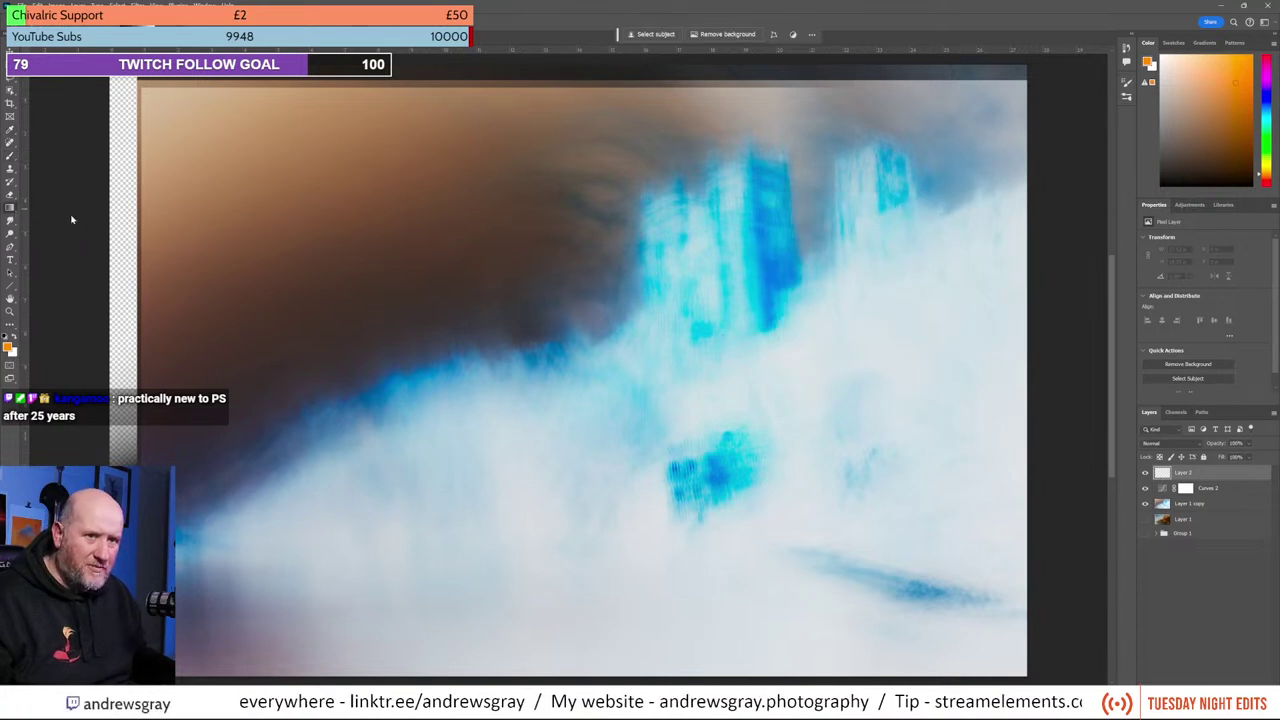
pyautogui.click(416, 388)
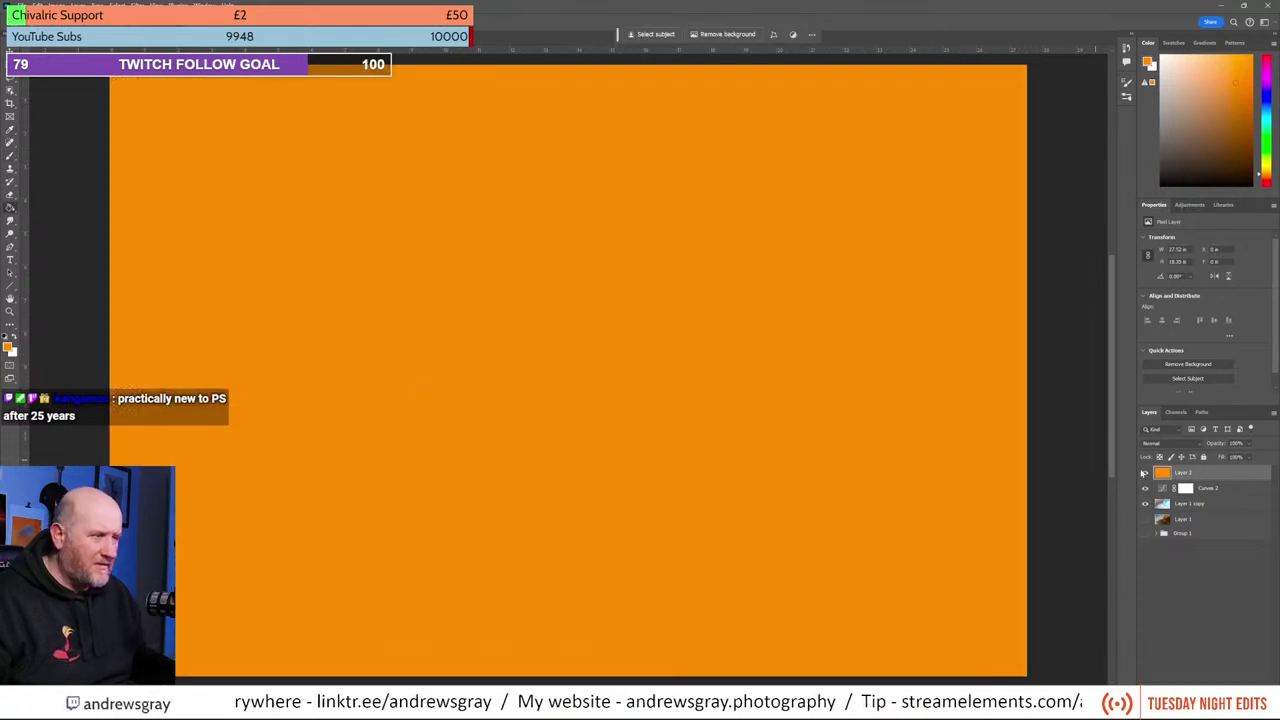
pyautogui.click(1180, 444)
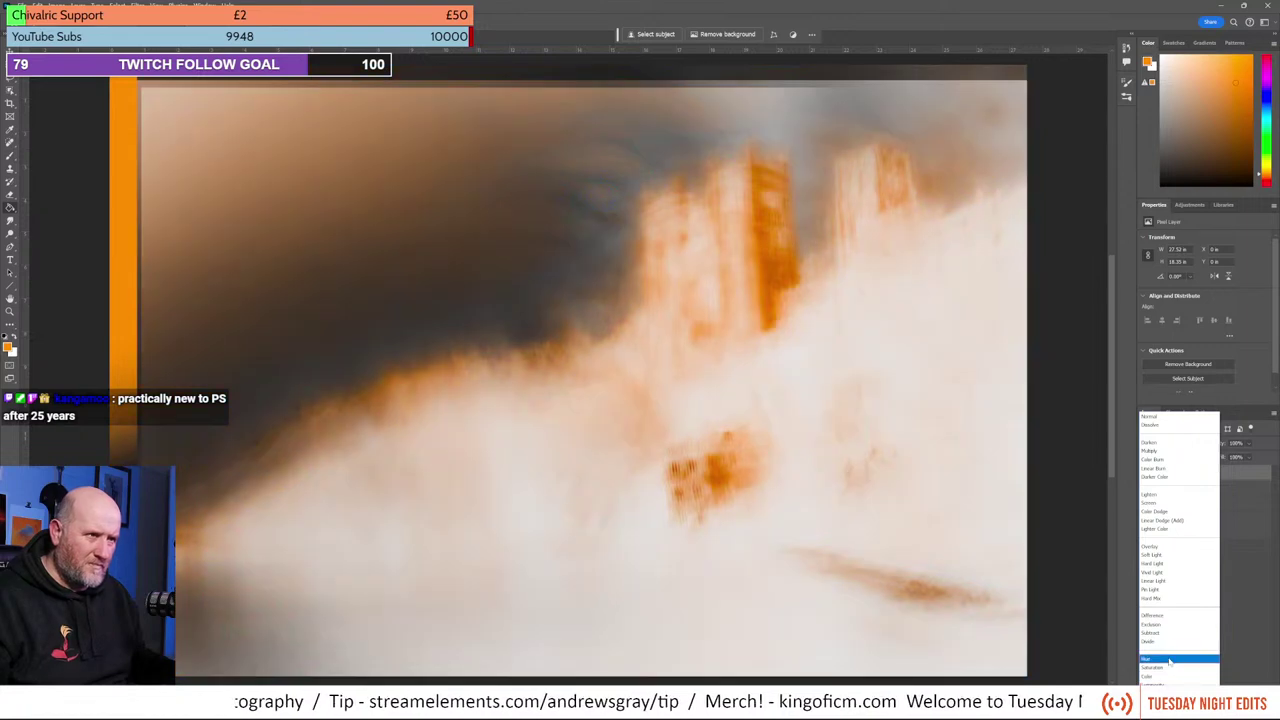
# Step: Set the orange layer to Hue blend mode at about 97% opacity, then deselect it
pyautogui.click(1170, 661)
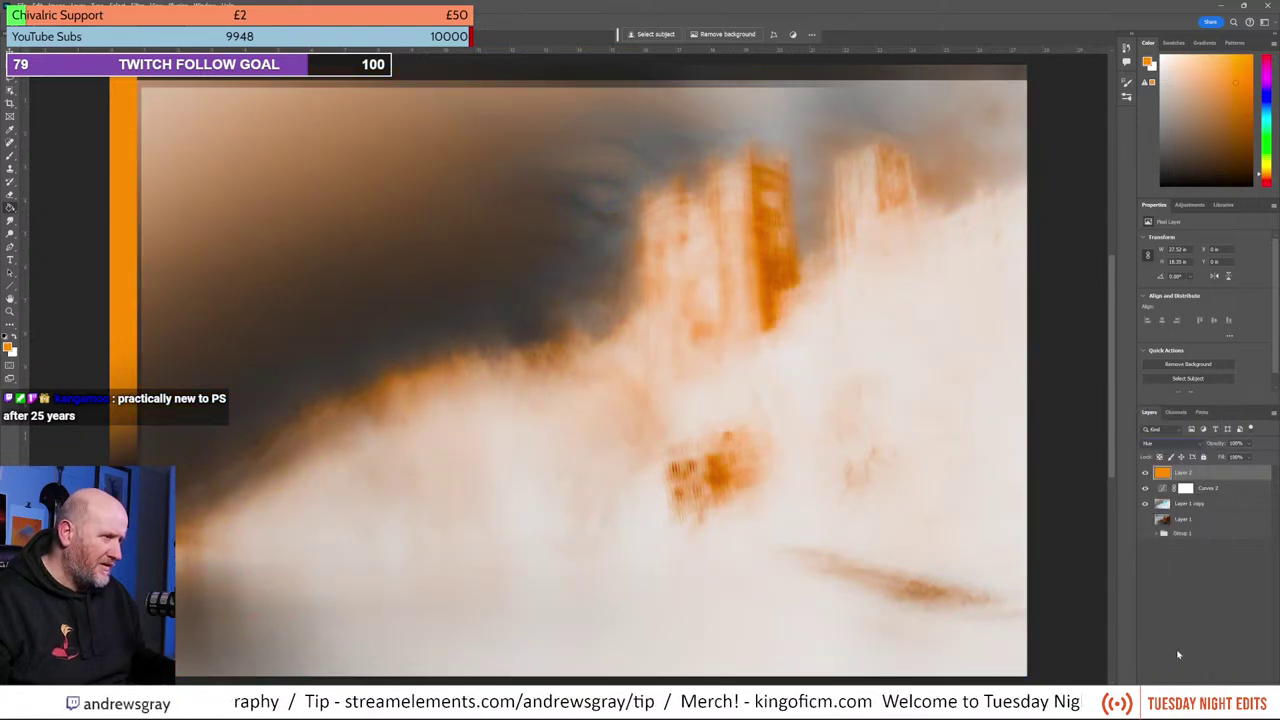
pyautogui.click(1254, 443)
pyautogui.click(1251, 457)
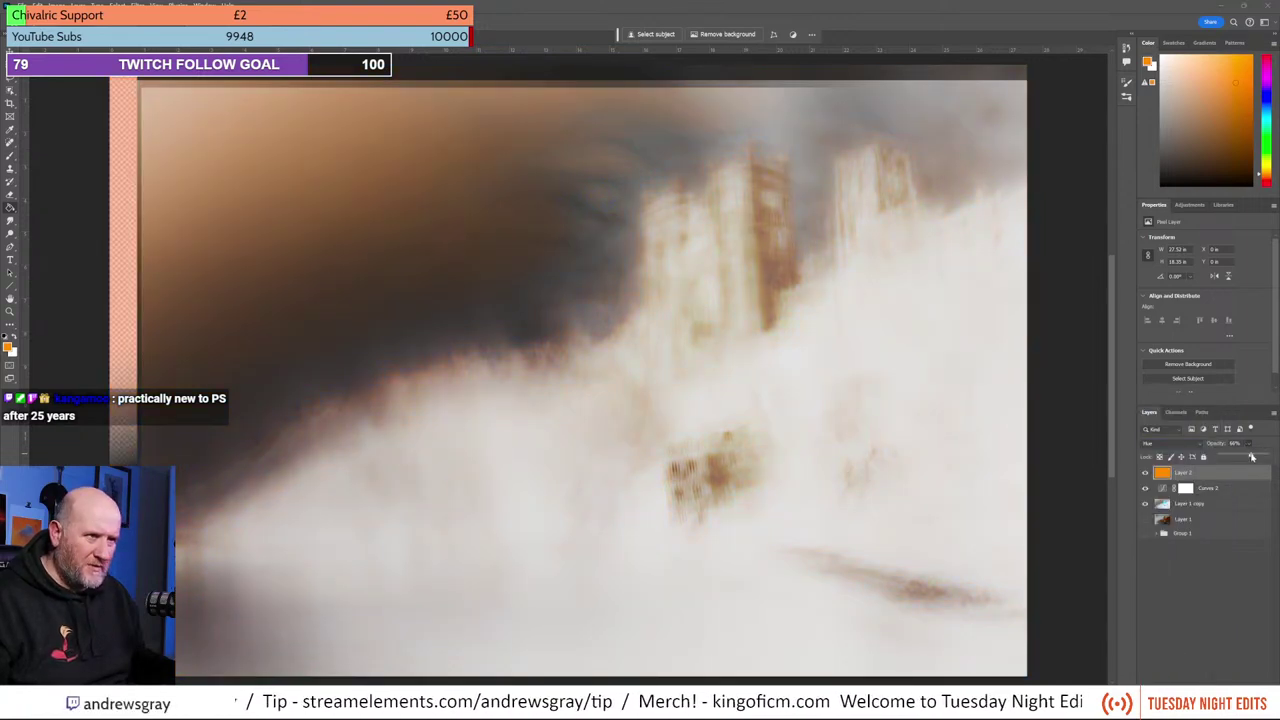
pyautogui.moveTo(1256, 457); pyautogui.dragTo(1266, 457)
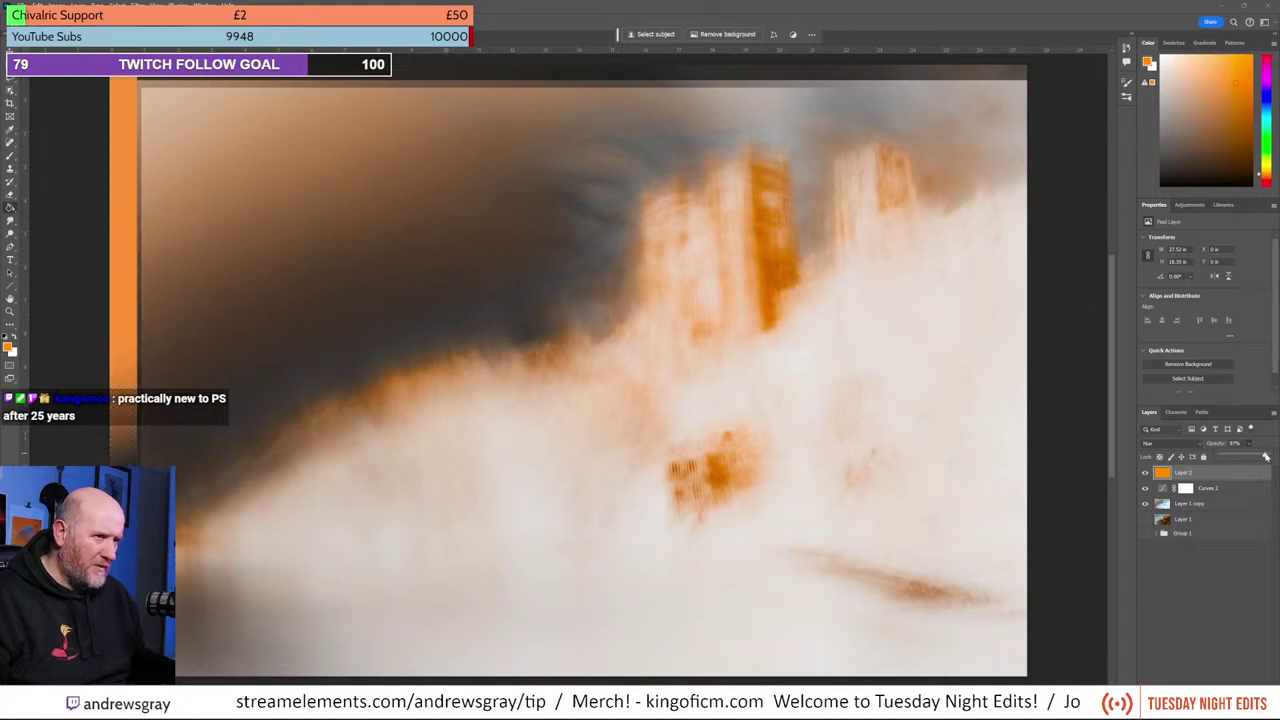
pyautogui.click(1214, 577)
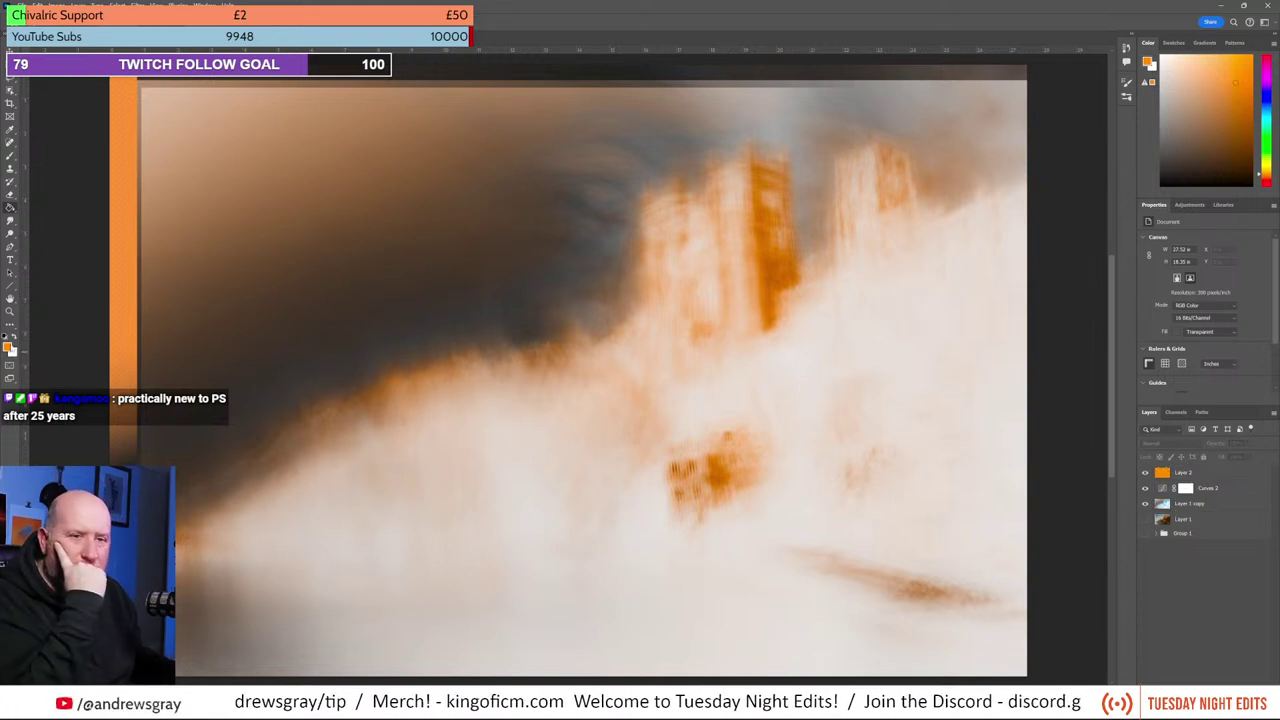
# Step: Set the foreground colour to deep red and refill Layer 2 with it
pyautogui.click(12, 347)
pyautogui.click(916, 224)
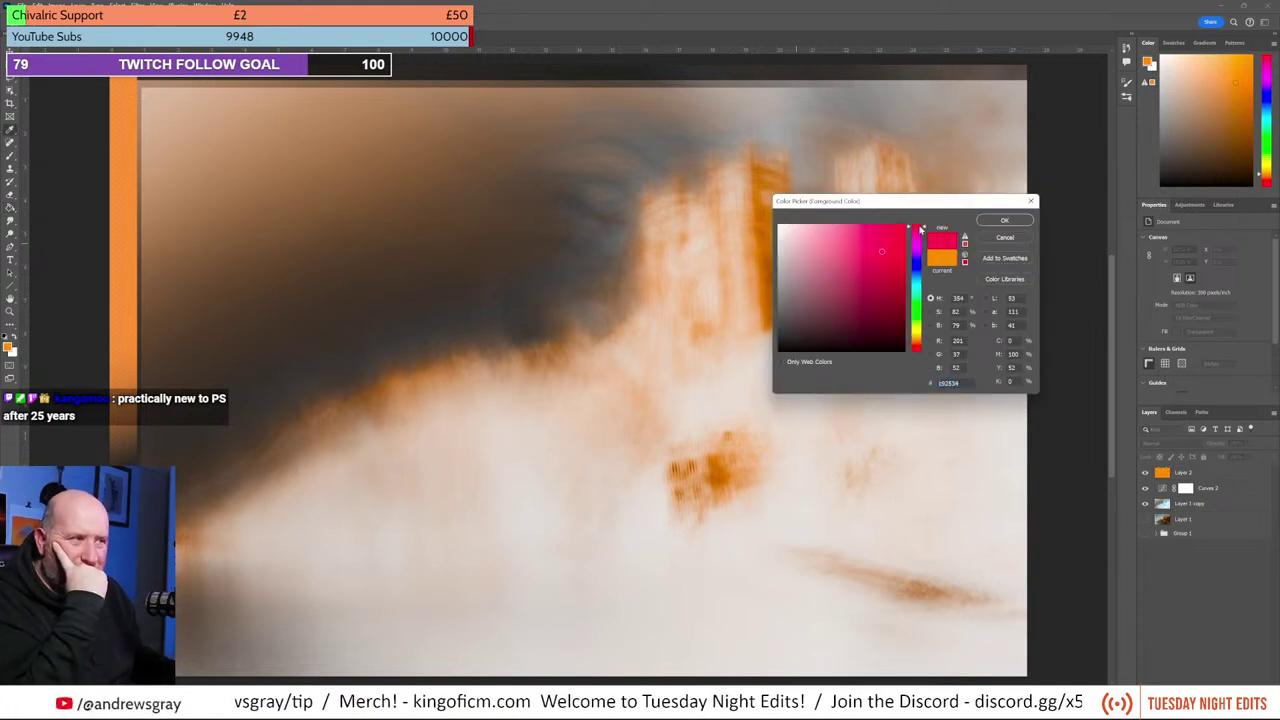
pyautogui.click(899, 268)
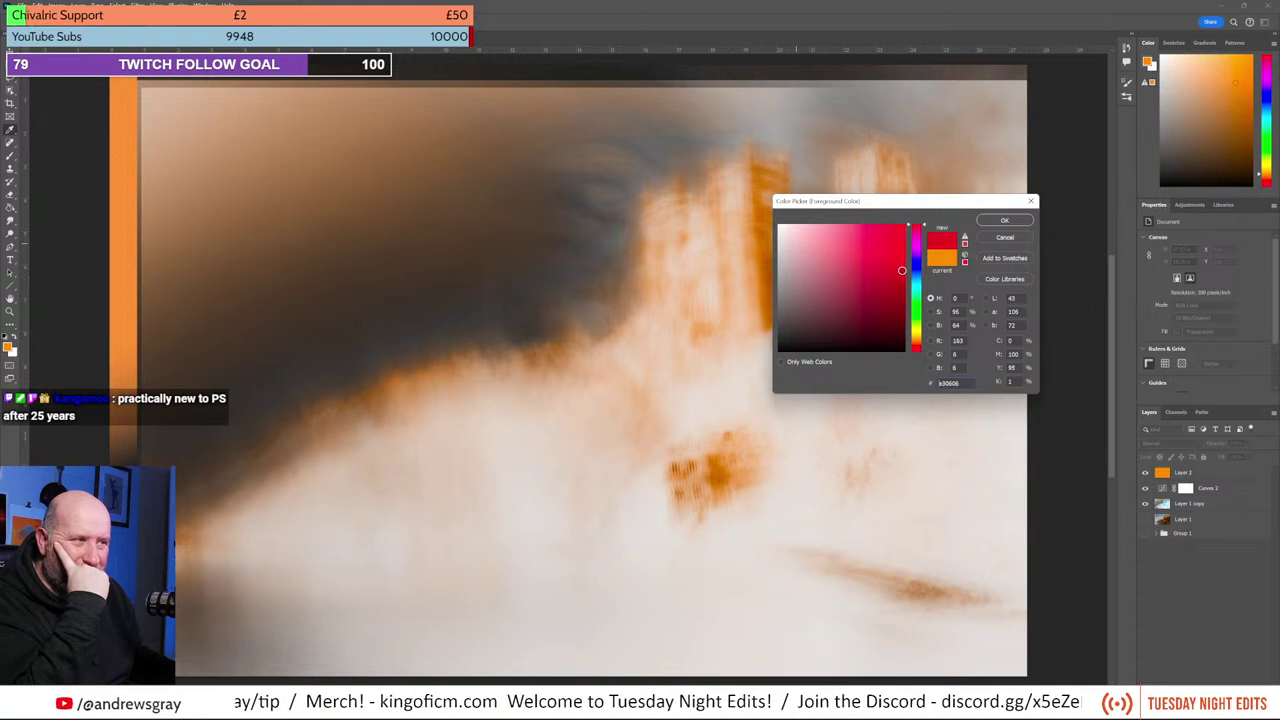
pyautogui.click(1008, 222)
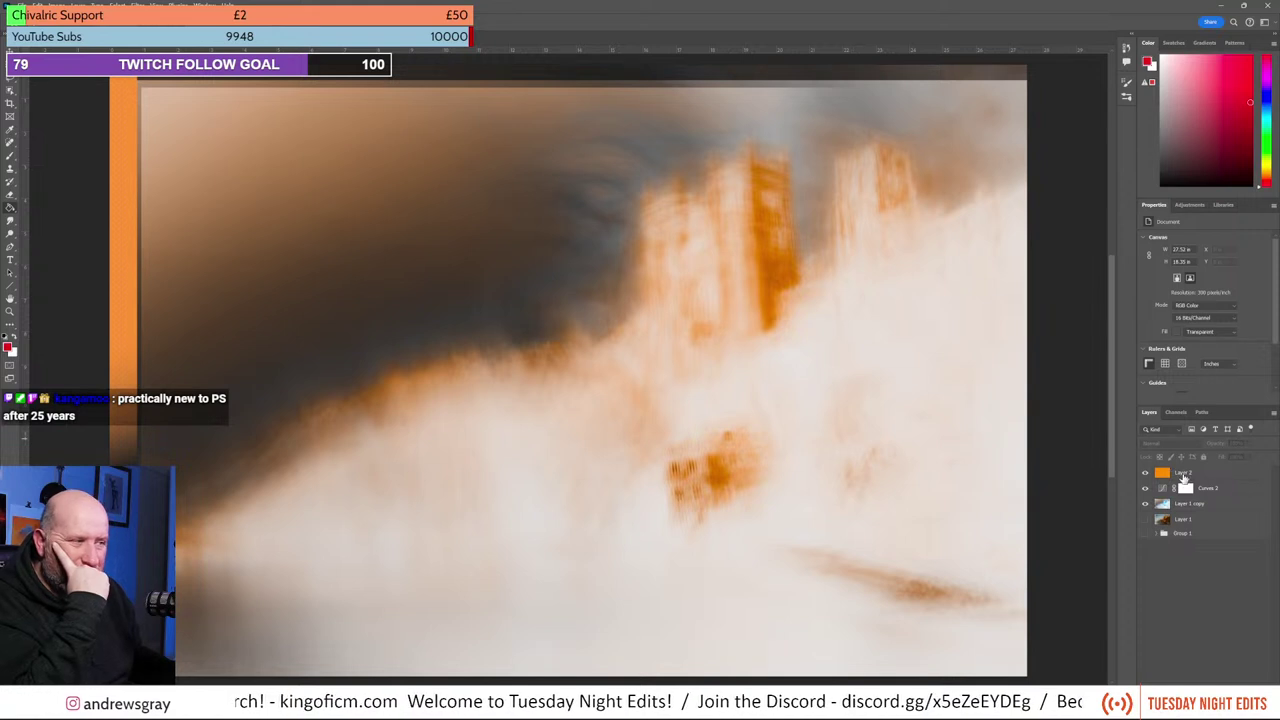
pyautogui.click(1184, 473)
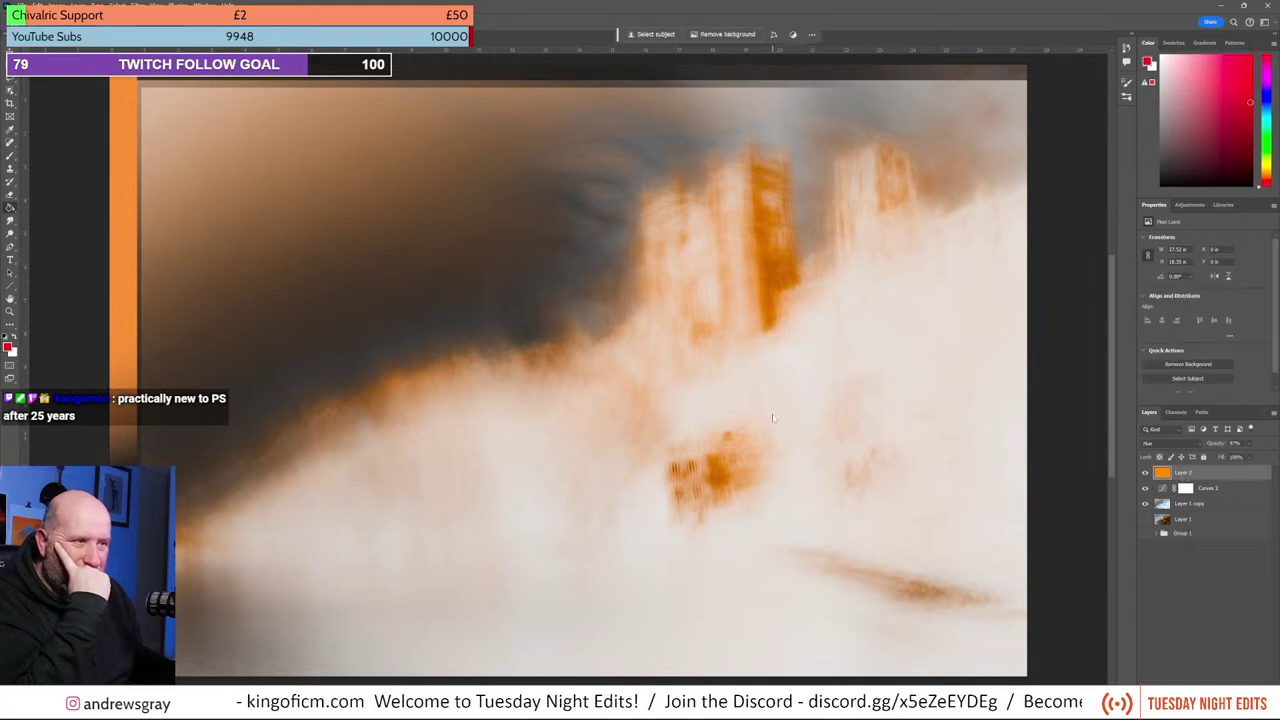
pyautogui.click(778, 421)
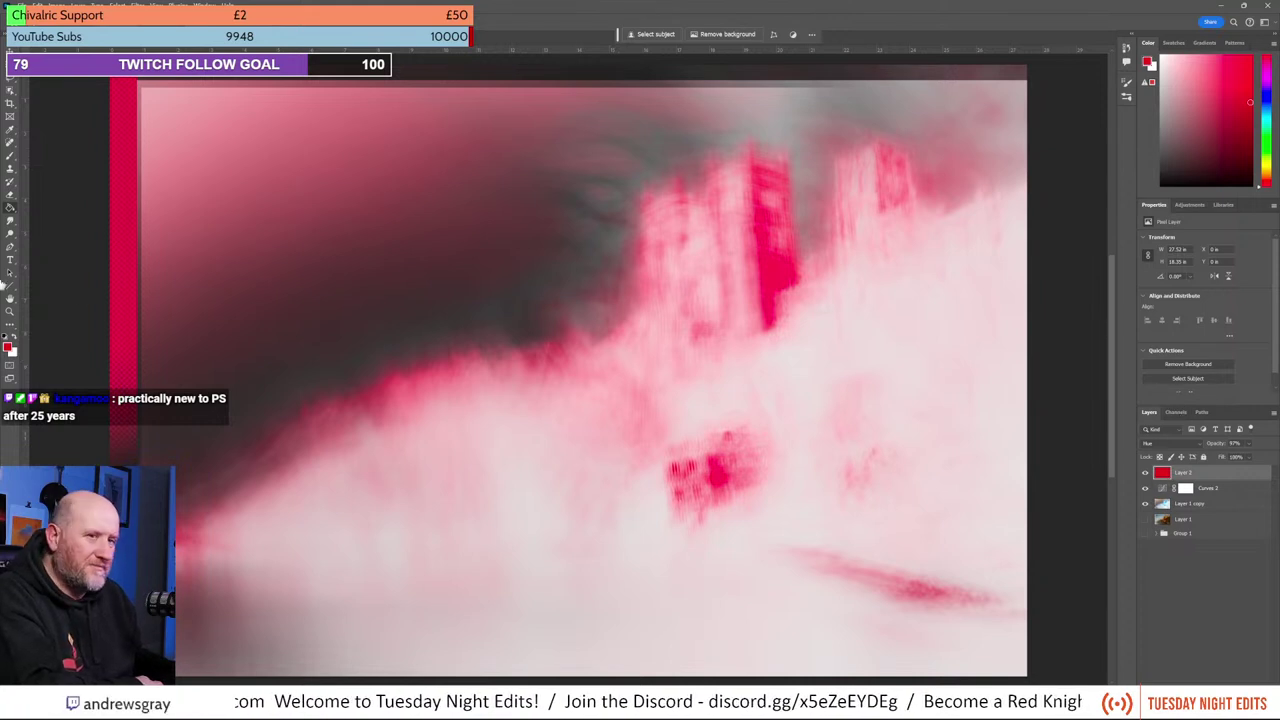
# Step: Dismiss Layer 2's blending options and refine the foreground to a fully saturated, bright red
pyautogui.doubleClick(1165, 478)
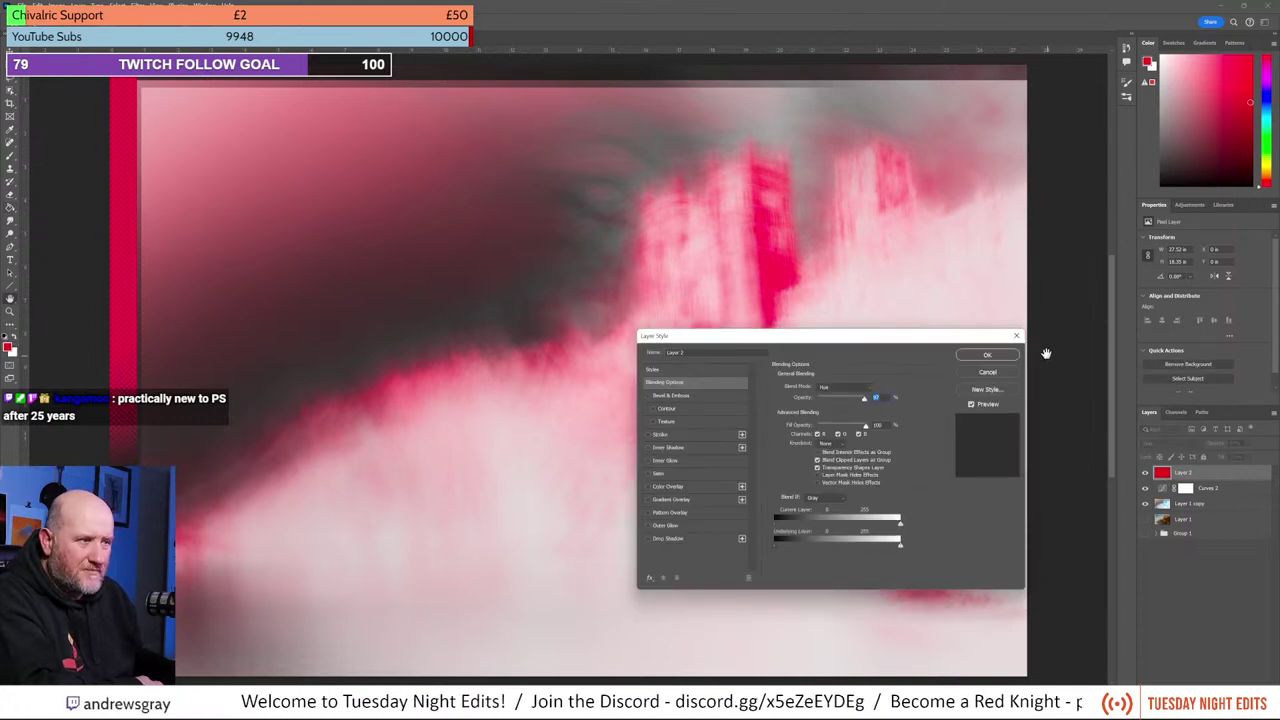
pyautogui.click(988, 374)
pyautogui.click(9, 346)
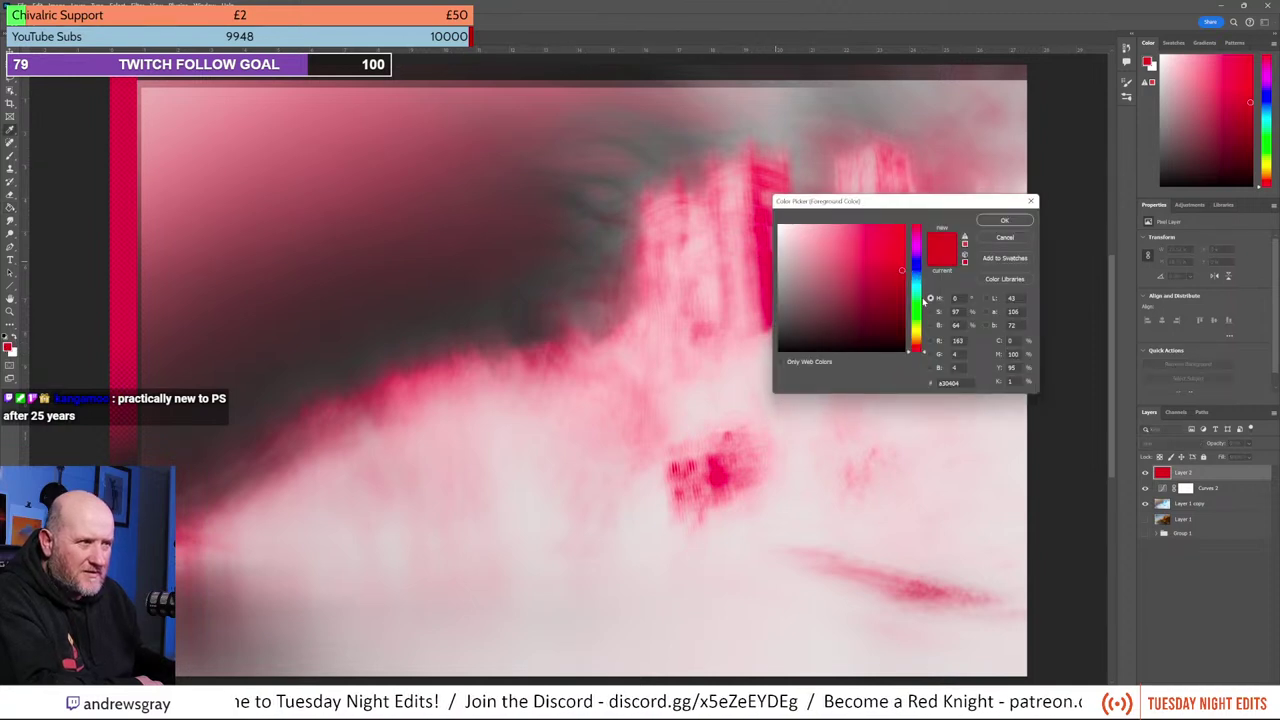
pyautogui.moveTo(925, 358); pyautogui.dragTo(925, 347)
pyautogui.moveTo(900, 271)
pyautogui.mouseDown()
pyautogui.moveTo(890, 242)
pyautogui.moveTo(908, 233)
pyautogui.moveTo(898, 244)
pyautogui.mouseUp()
pyautogui.press('Return')
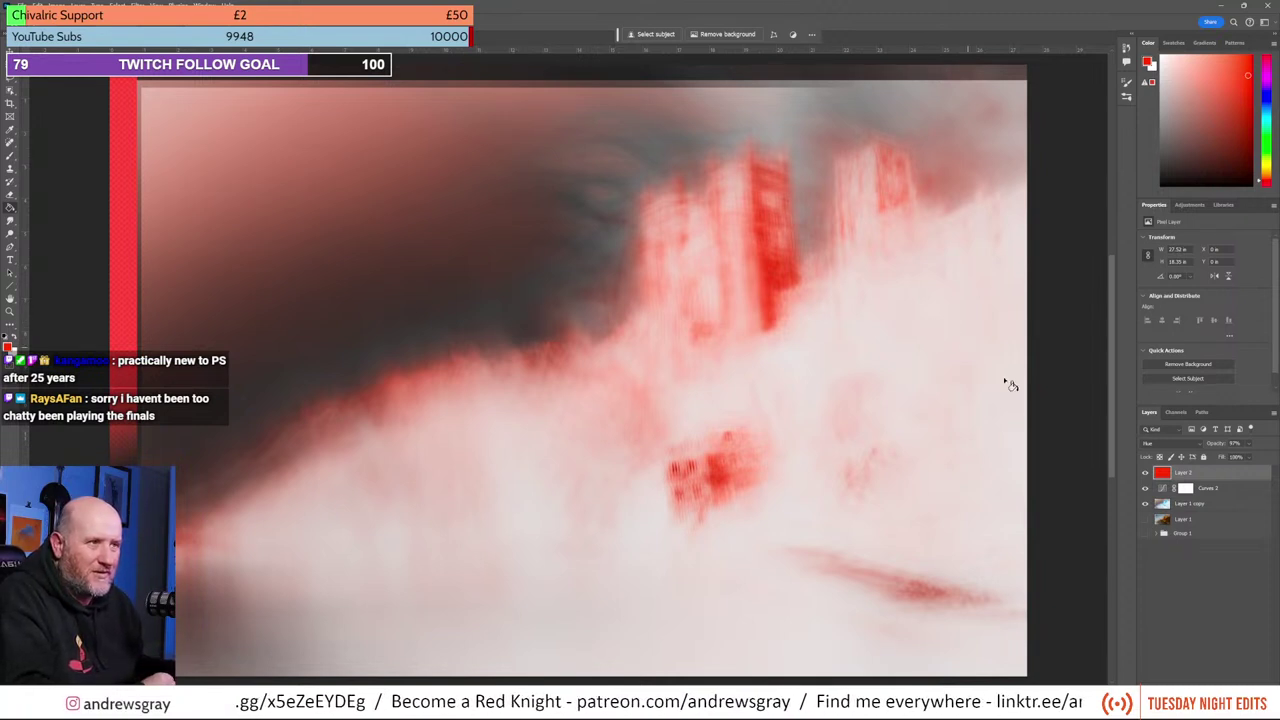
pyautogui.click(1146, 473)
pyautogui.click(1146, 473)
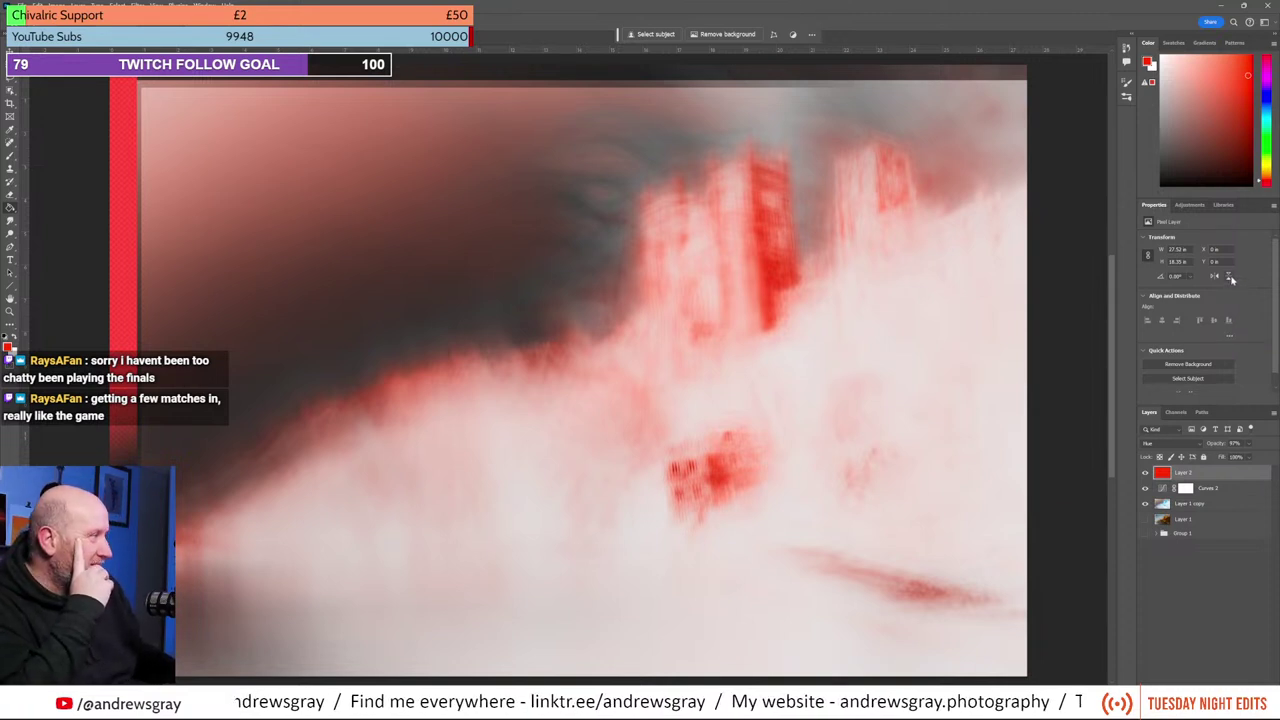
# Step: Add a Hue/Saturation adjustment layer with Hue near +2 and Saturation at -12
pyautogui.click(1204, 206)
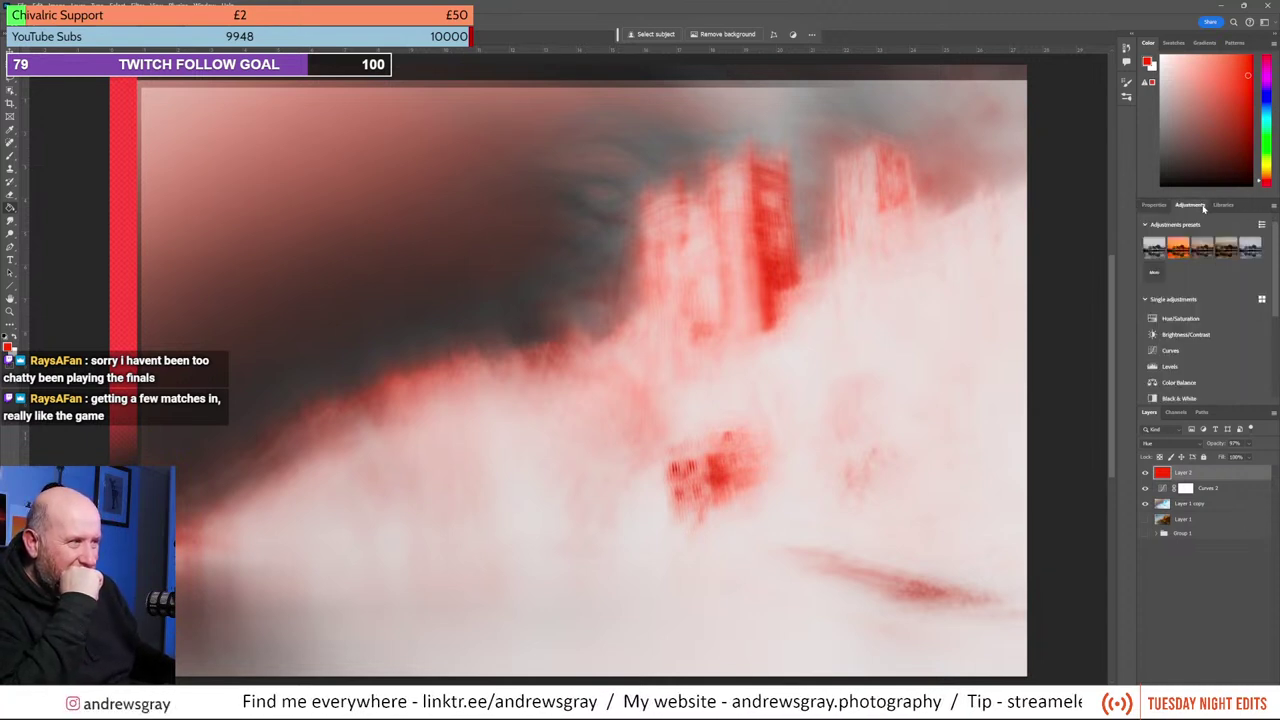
pyautogui.click(1181, 318)
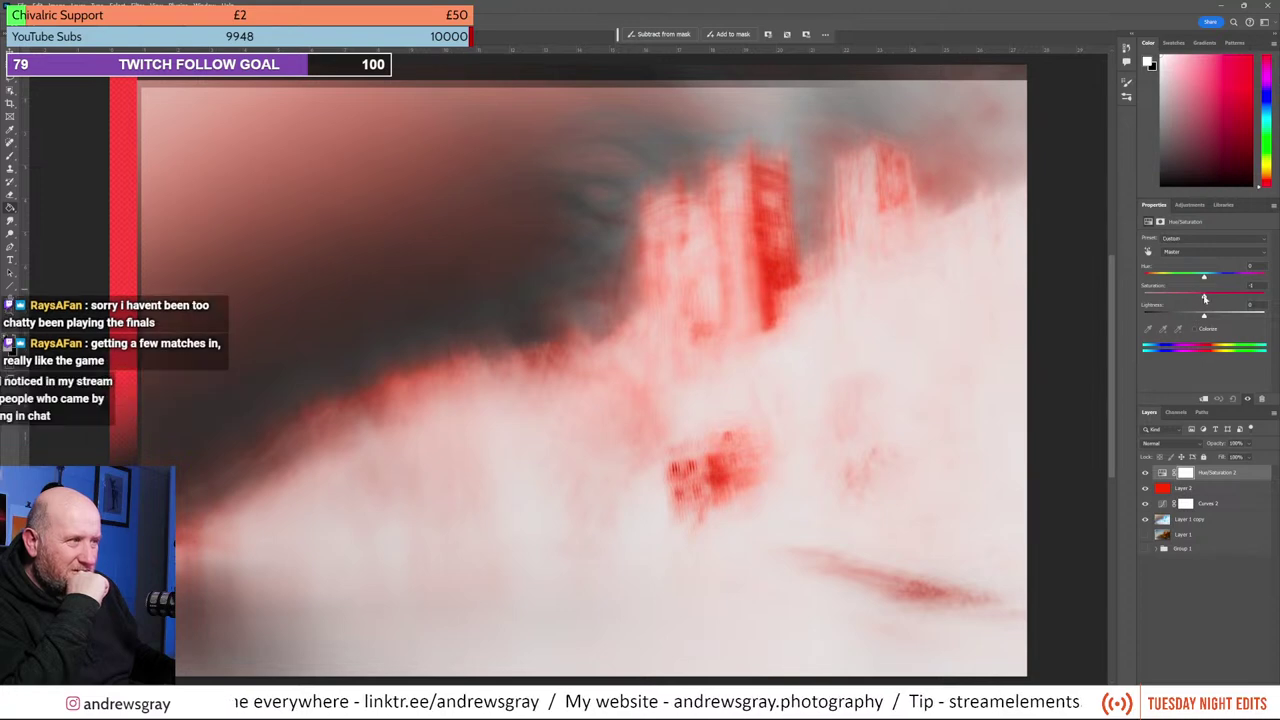
pyautogui.moveTo(1203, 297); pyautogui.dragTo(1202, 327)
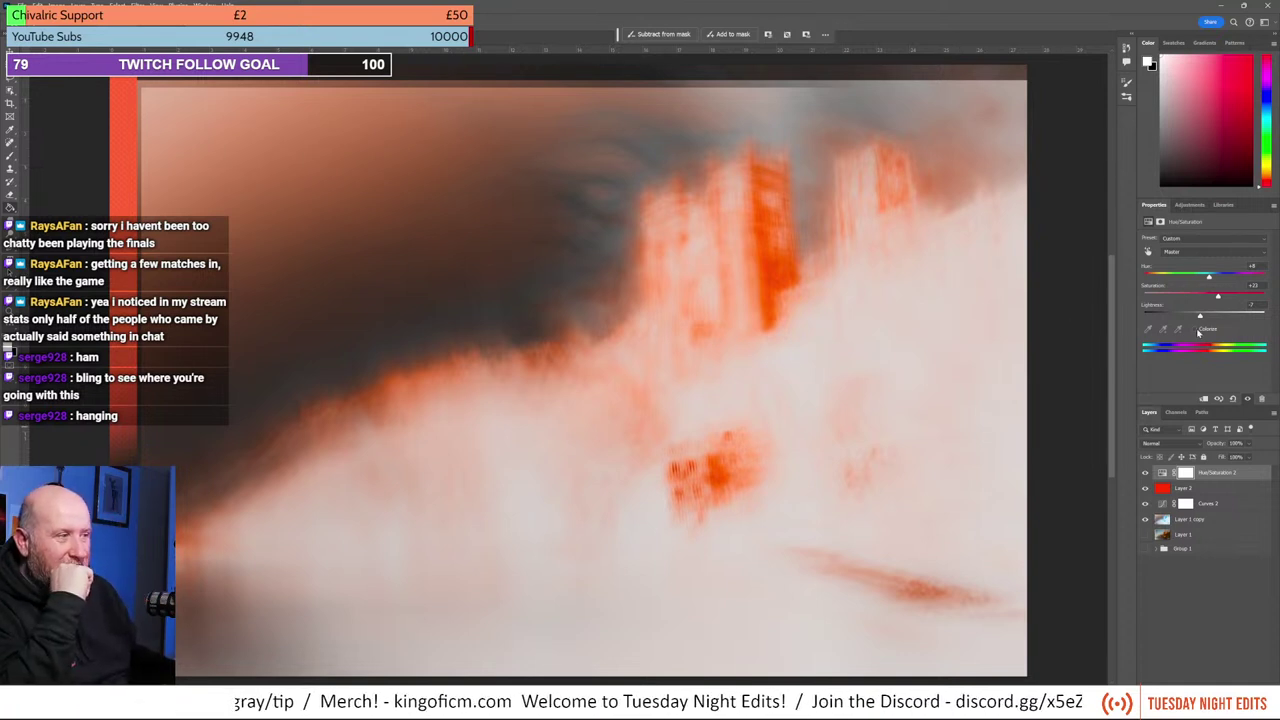
pyautogui.moveTo(1209, 277)
pyautogui.mouseDown()
pyautogui.moveTo(1183, 283)
pyautogui.moveTo(1204, 284)
pyautogui.mouseUp()
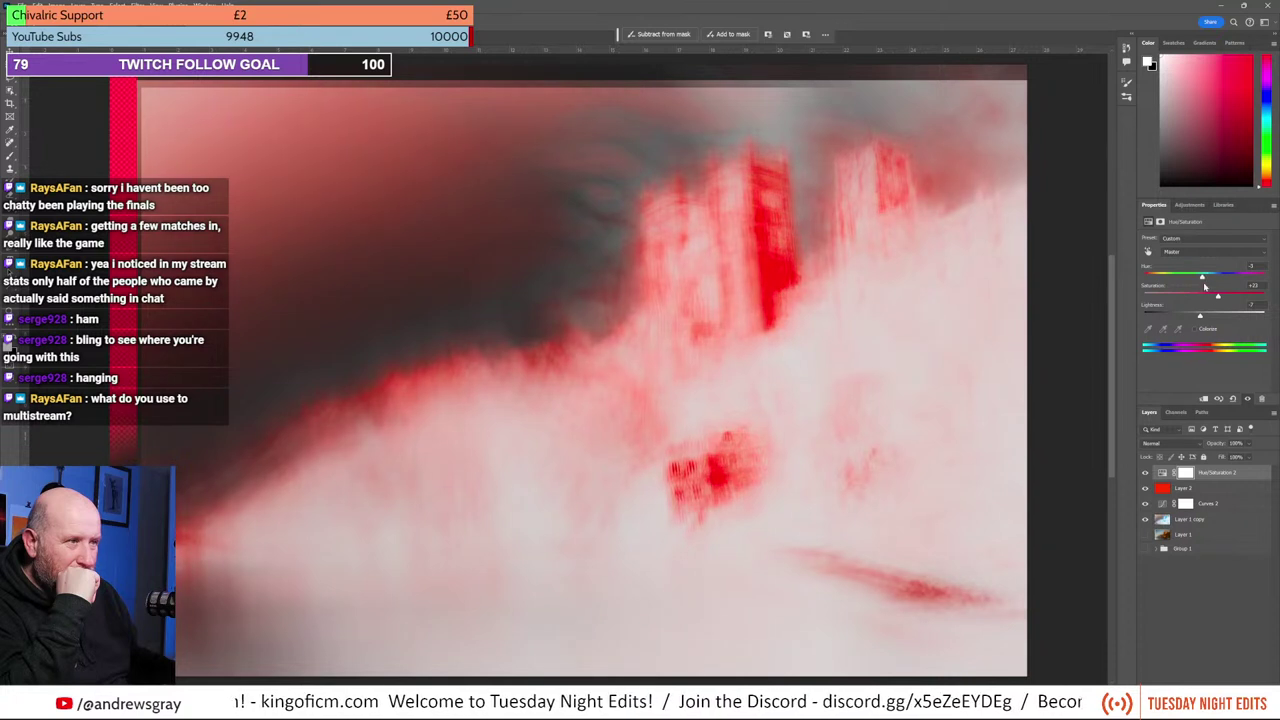
pyautogui.click(1196, 302)
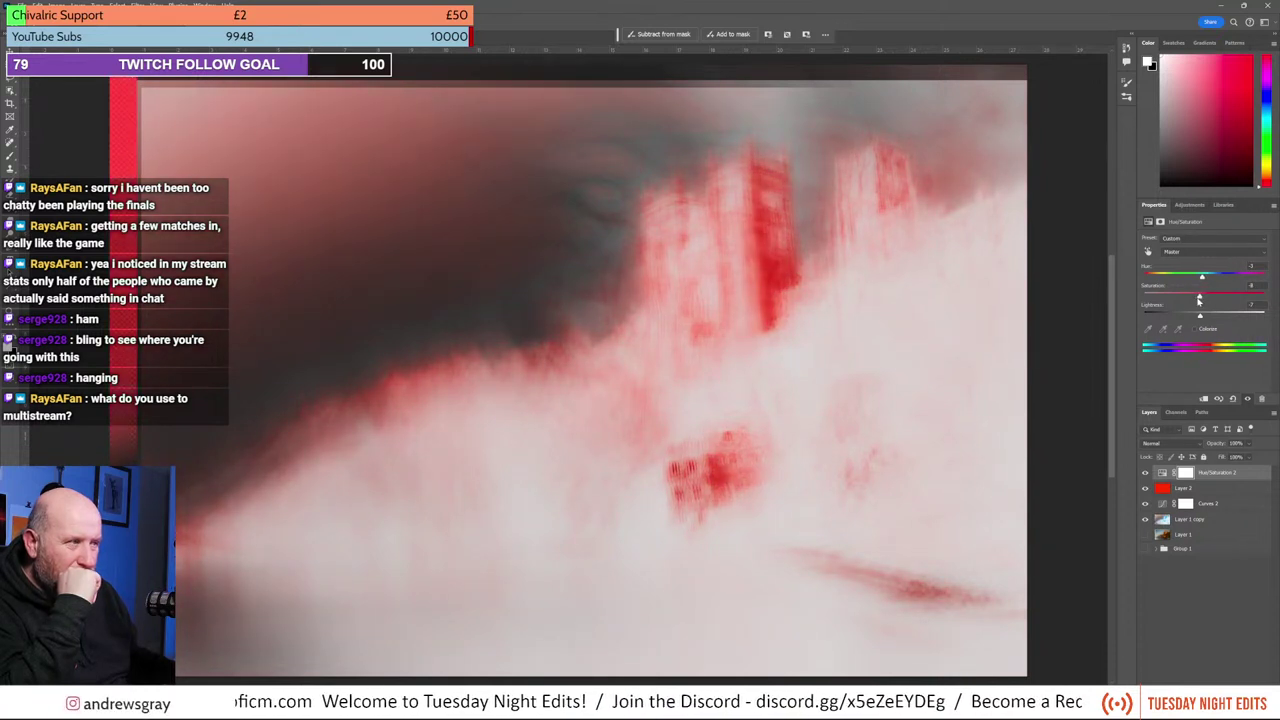
pyautogui.moveTo(1207, 279); pyautogui.dragTo(1206, 285)
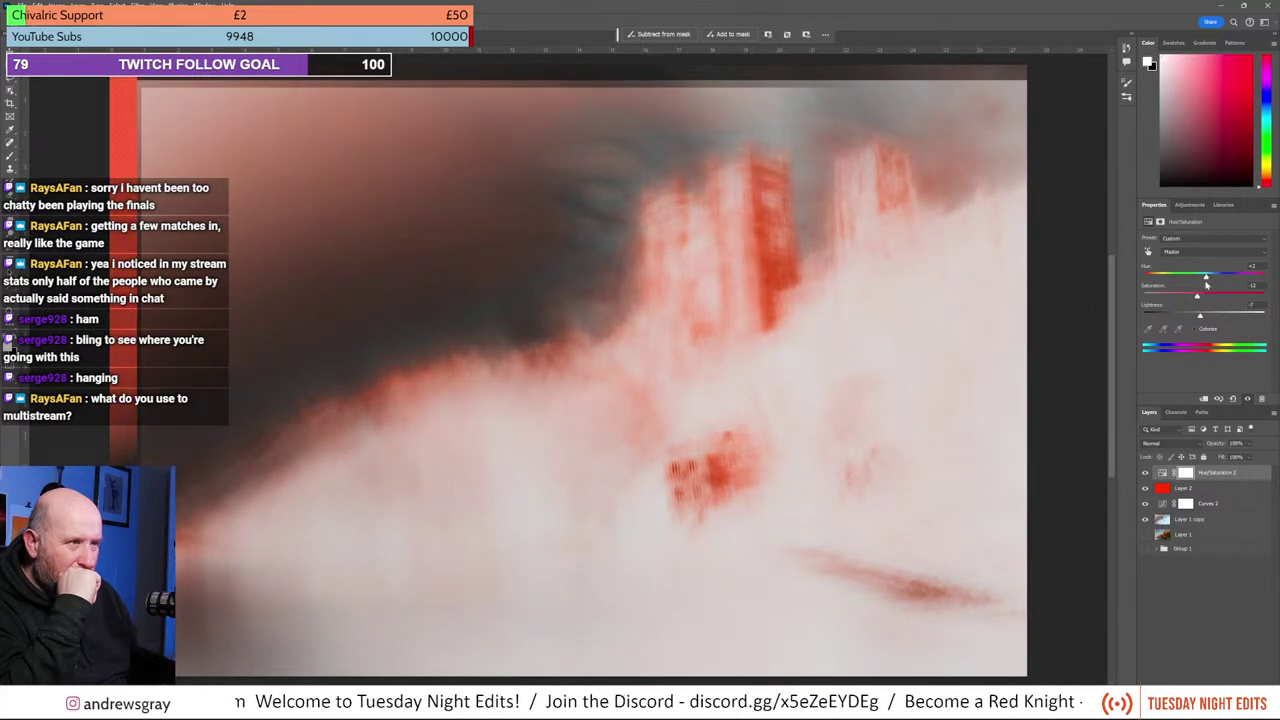
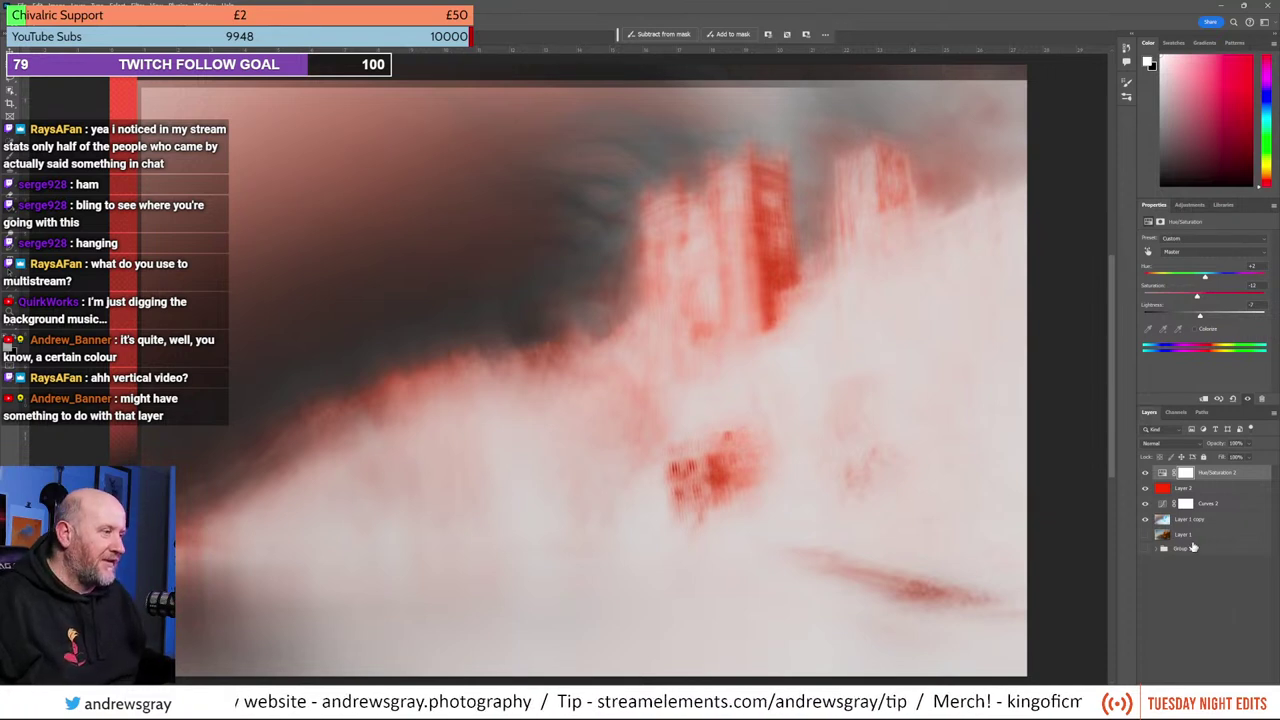
# Step: Hide the Hue/Saturation adjustment layer and show it again to compare the image
pyautogui.click(1146, 473)
pyautogui.click(1146, 473)
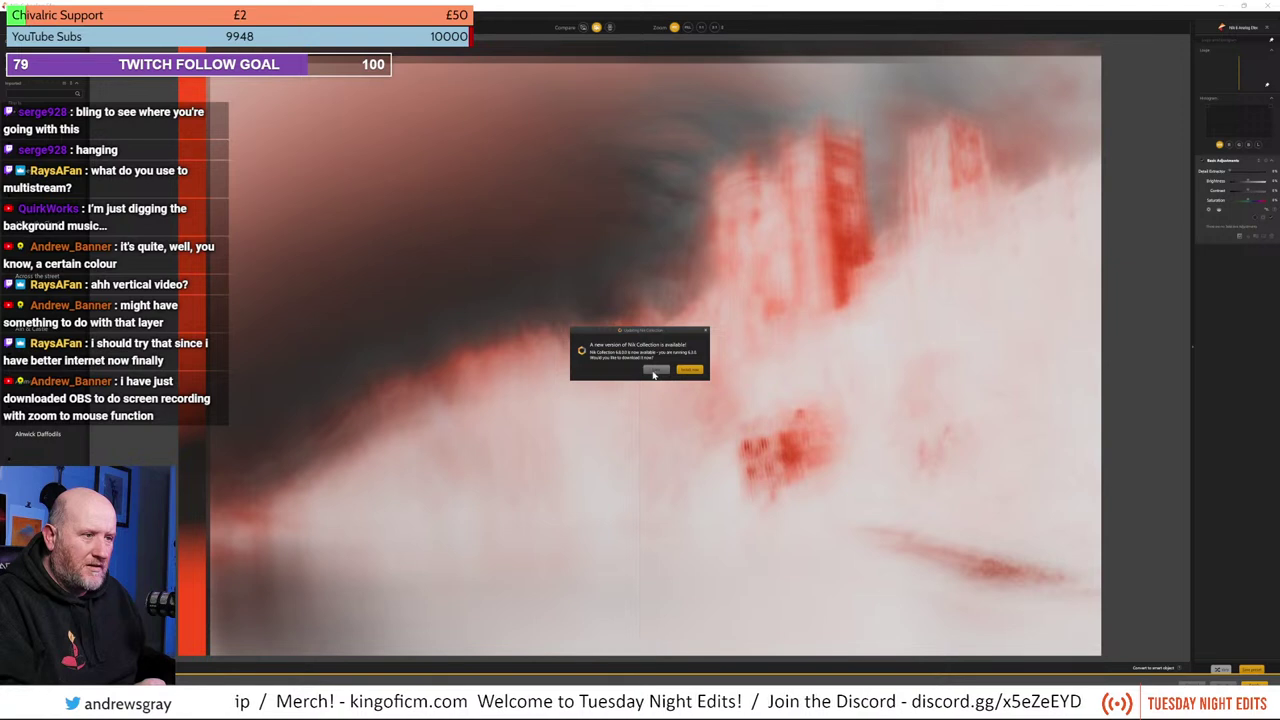
# Step: Choose 'Not now' on the Nik Collection update notice and browse the preset list
pyautogui.click(653, 372)
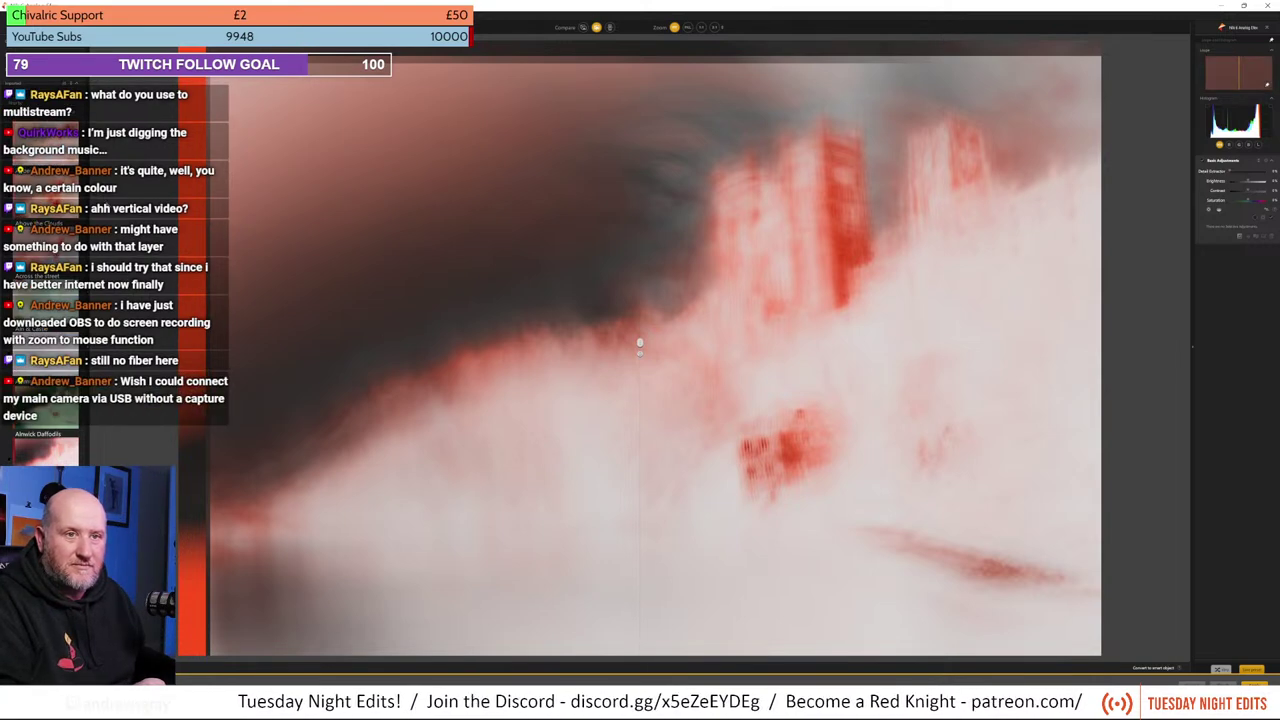
pyautogui.scroll(-3, 73, 254)
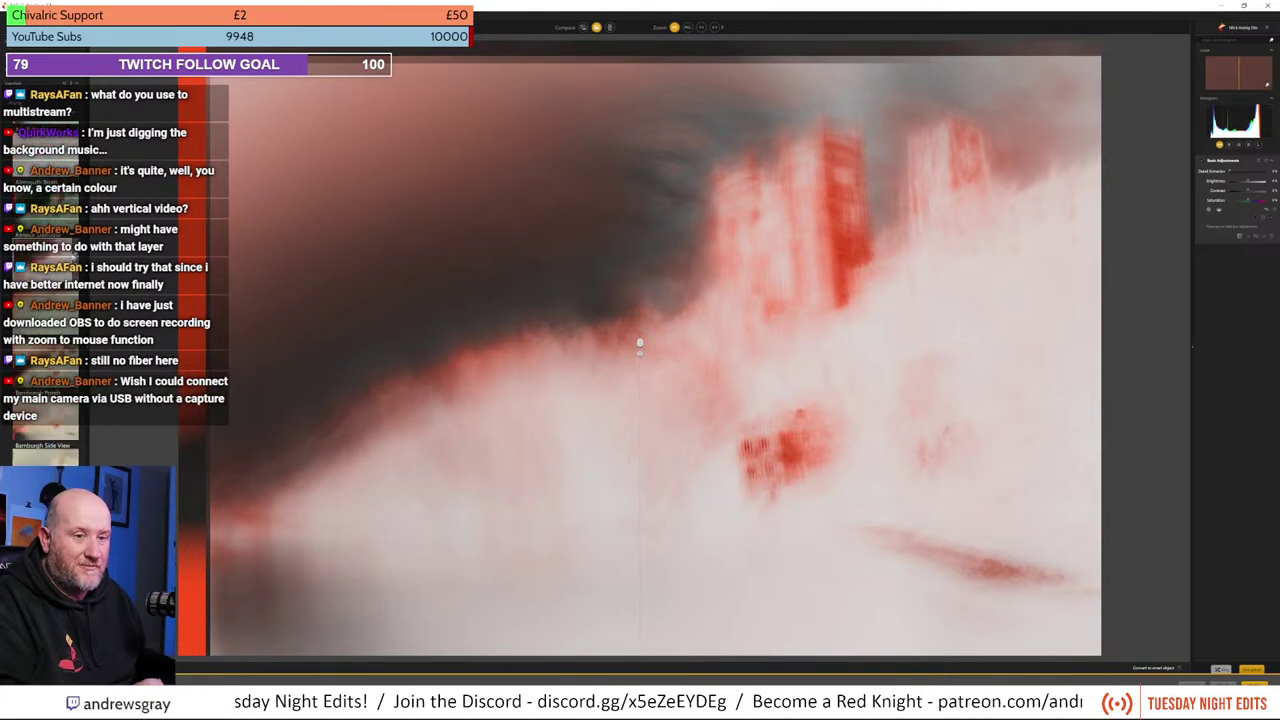
pyautogui.scroll(-5, 73, 254)
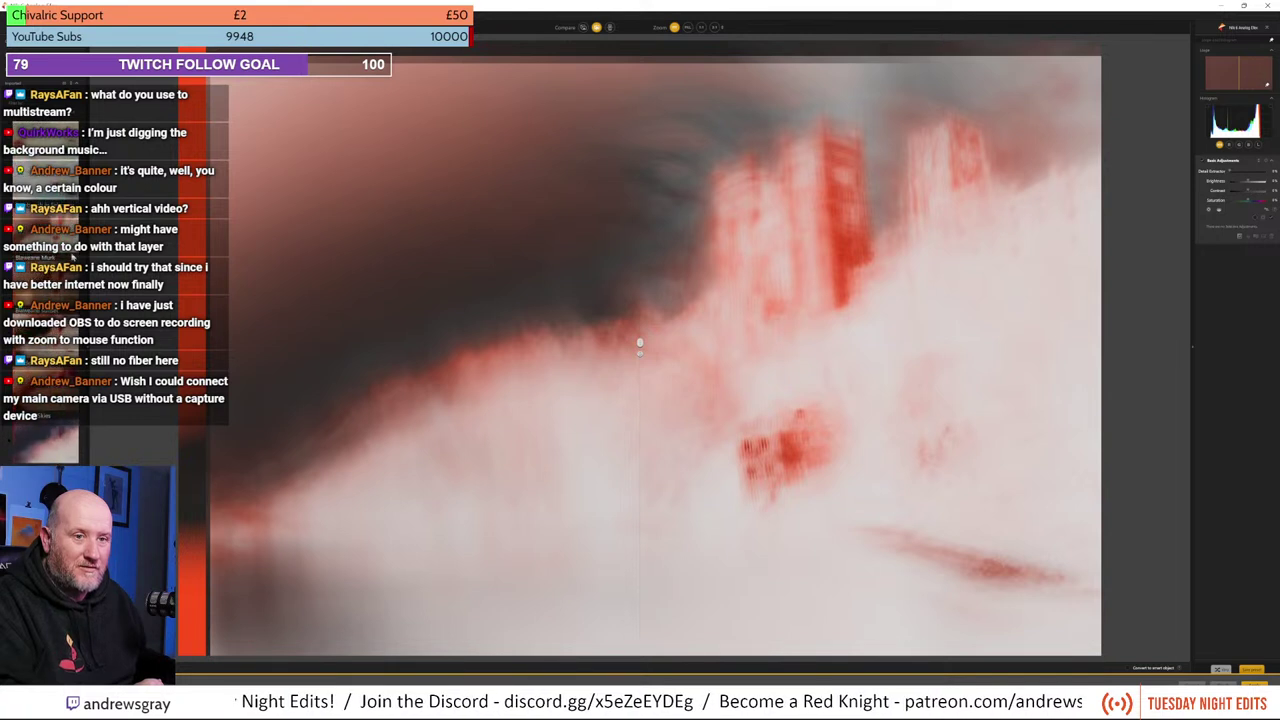
pyautogui.scroll(-2, 73, 256)
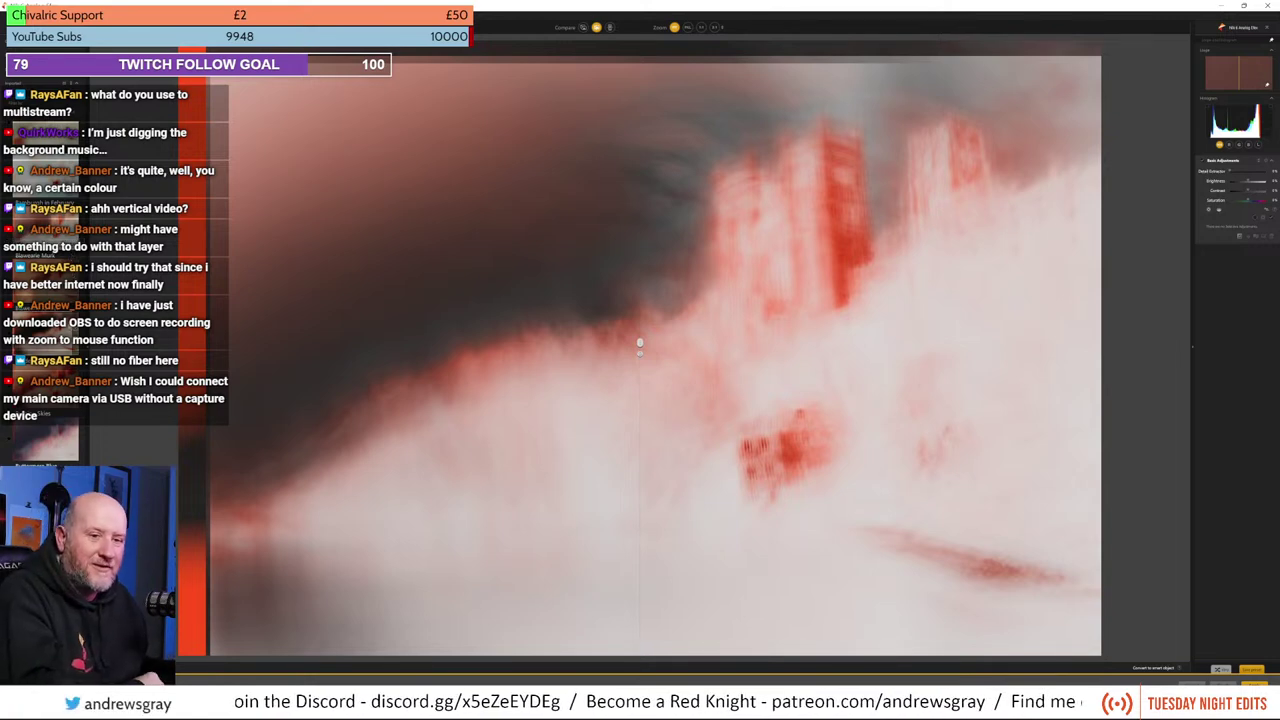
pyautogui.scroll(-2, 45, 300)
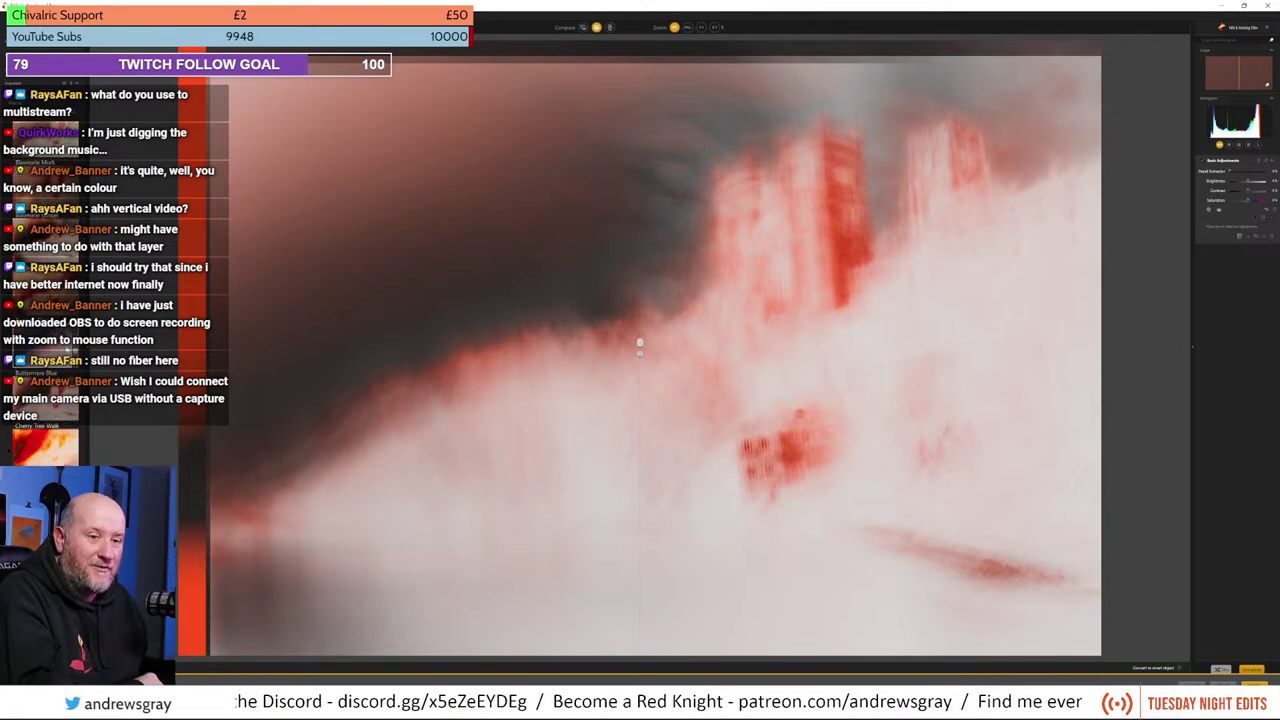
pyautogui.scroll(5, 45, 300)
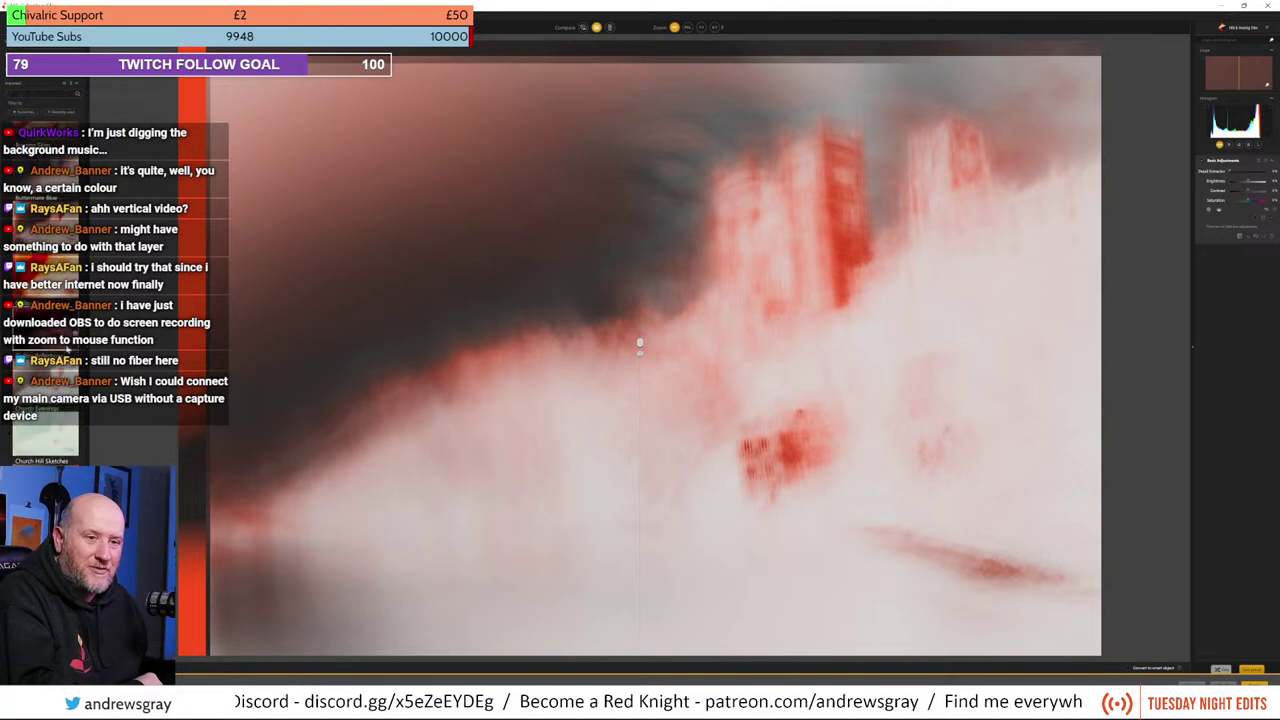
pyautogui.scroll(-3, 45, 300)
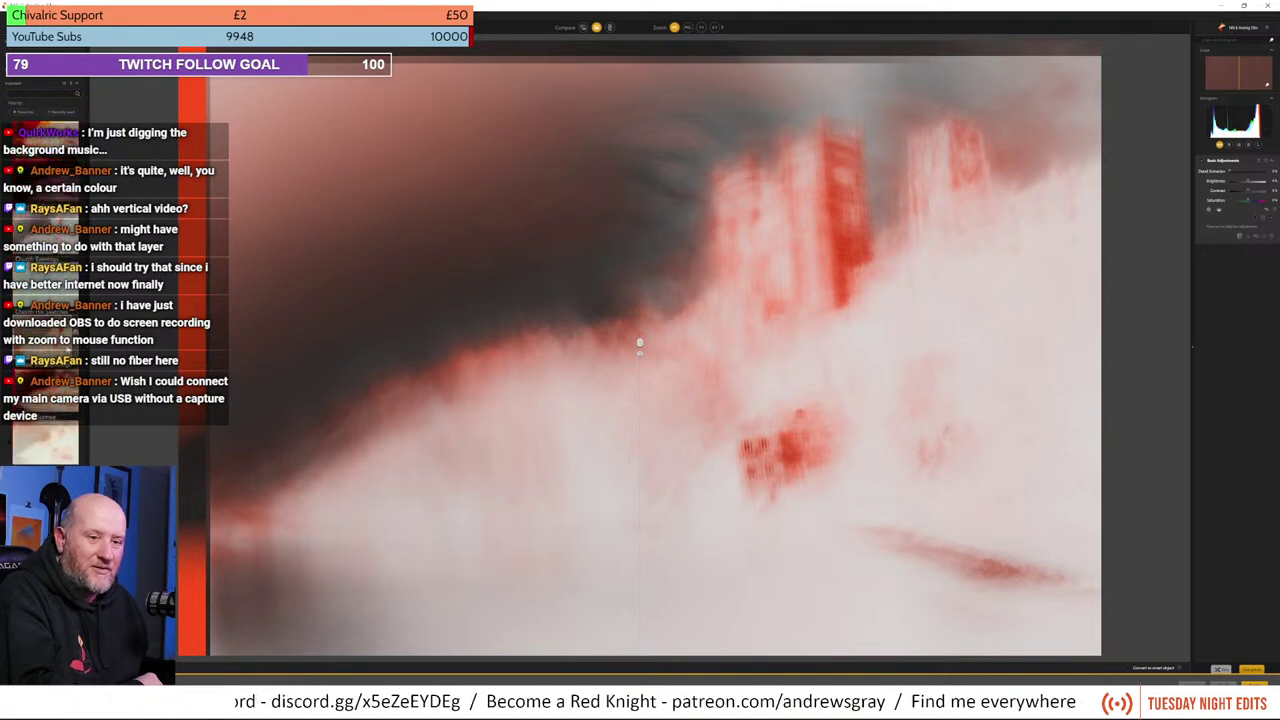
pyautogui.scroll(-4, 45, 300)
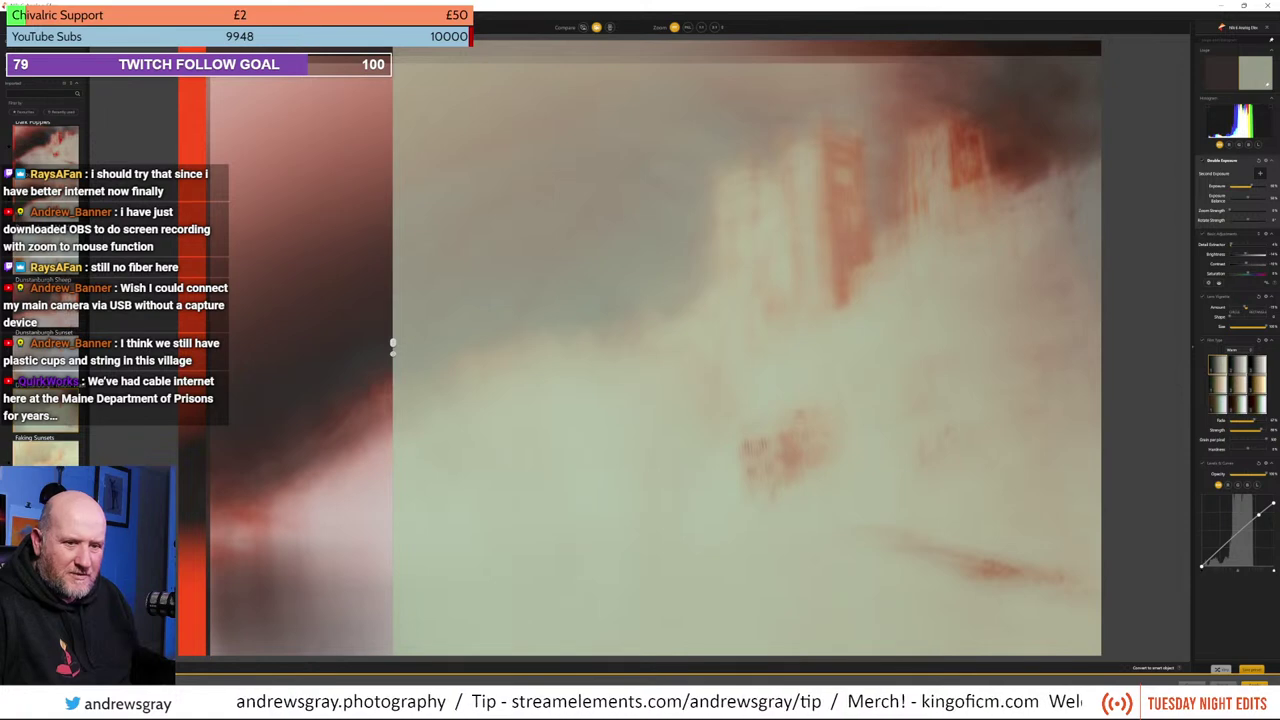
# Step: Scroll further through the Analog Efex preset thumbnails
pyautogui.scroll(-3, 45, 290)
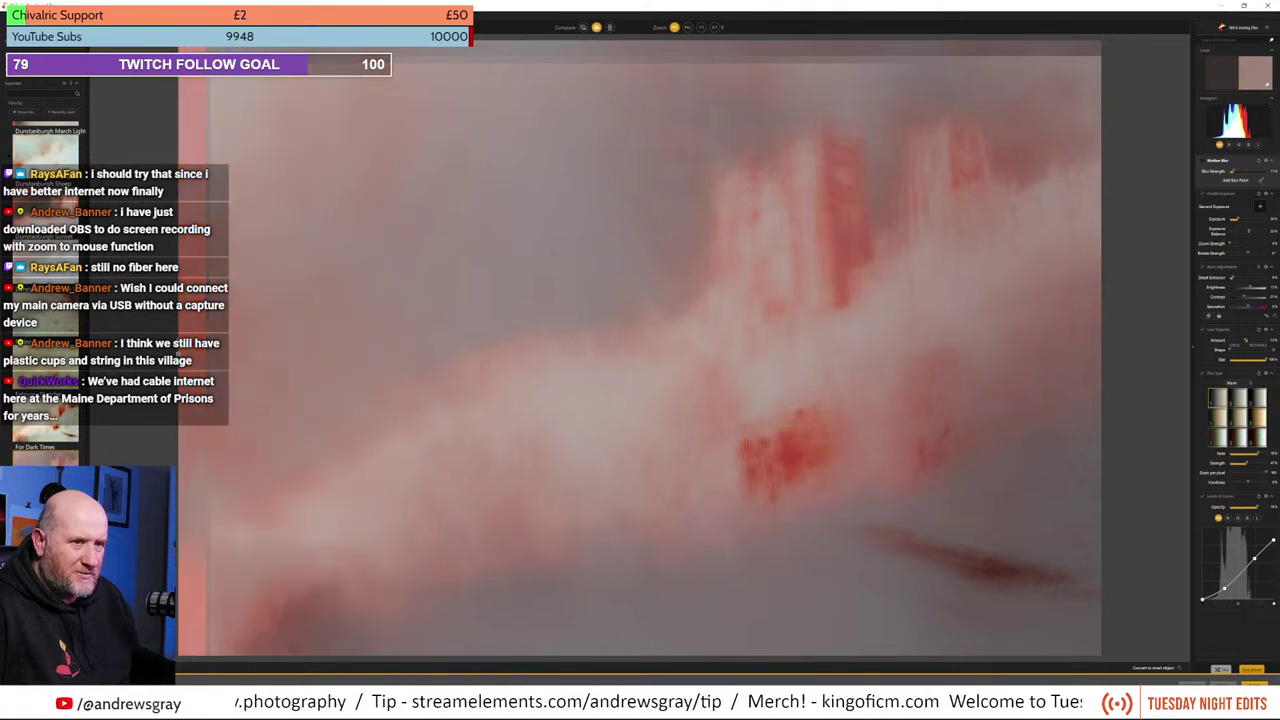
# Step: Drag the compare divider off the preview, then move and enlarge the double-exposure overlay
pyautogui.moveTo(392, 346); pyautogui.dragTo(185, 346)
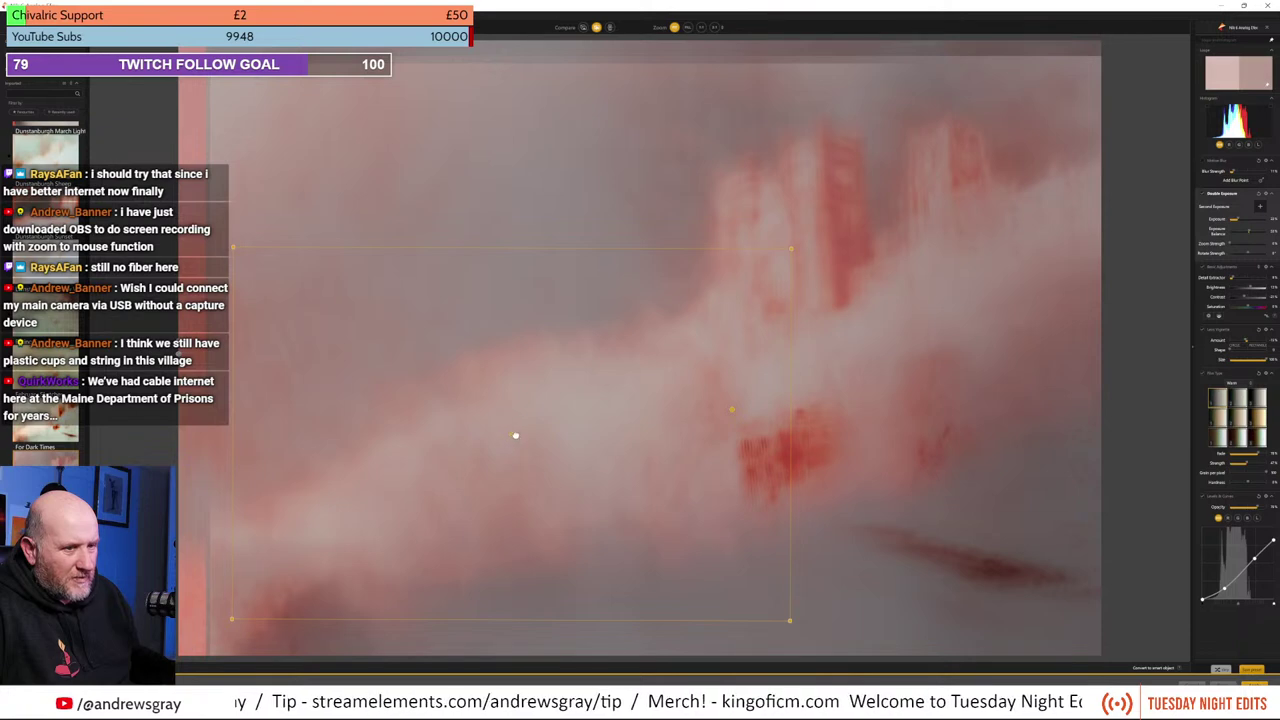
pyautogui.moveTo(515, 435); pyautogui.dragTo(592, 114)
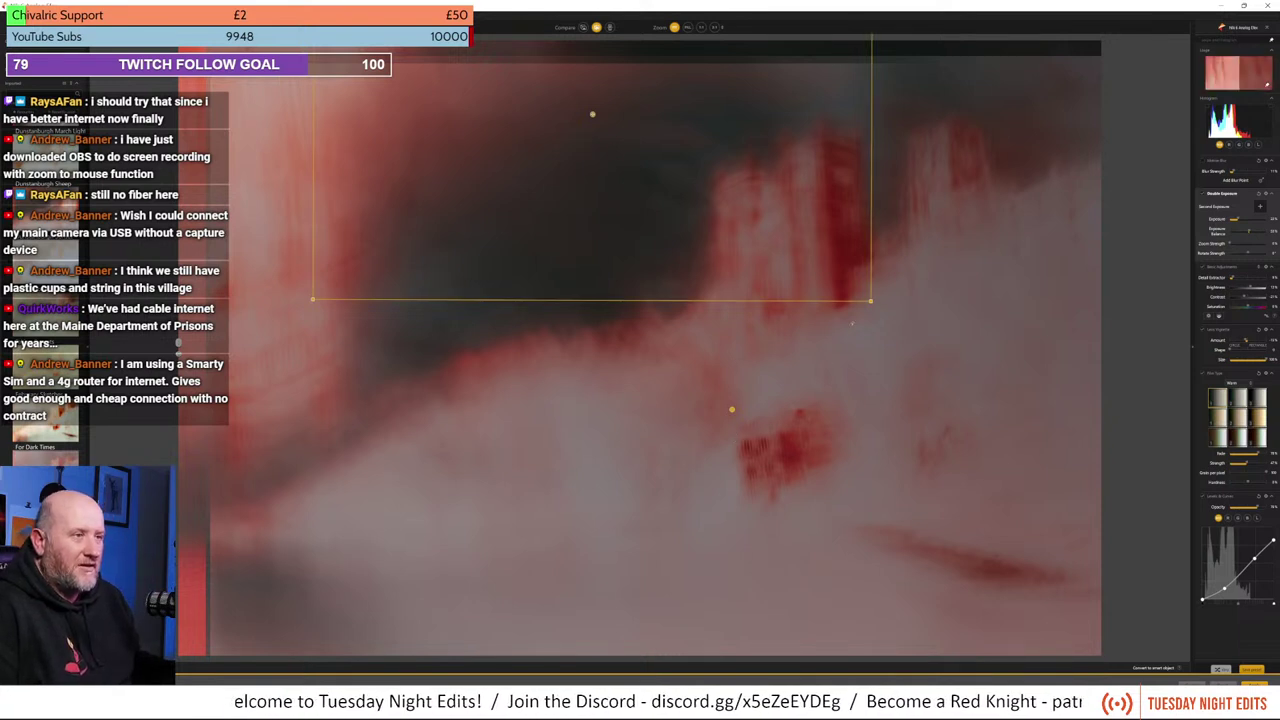
pyautogui.moveTo(871, 301); pyautogui.dragTo(965, 402)
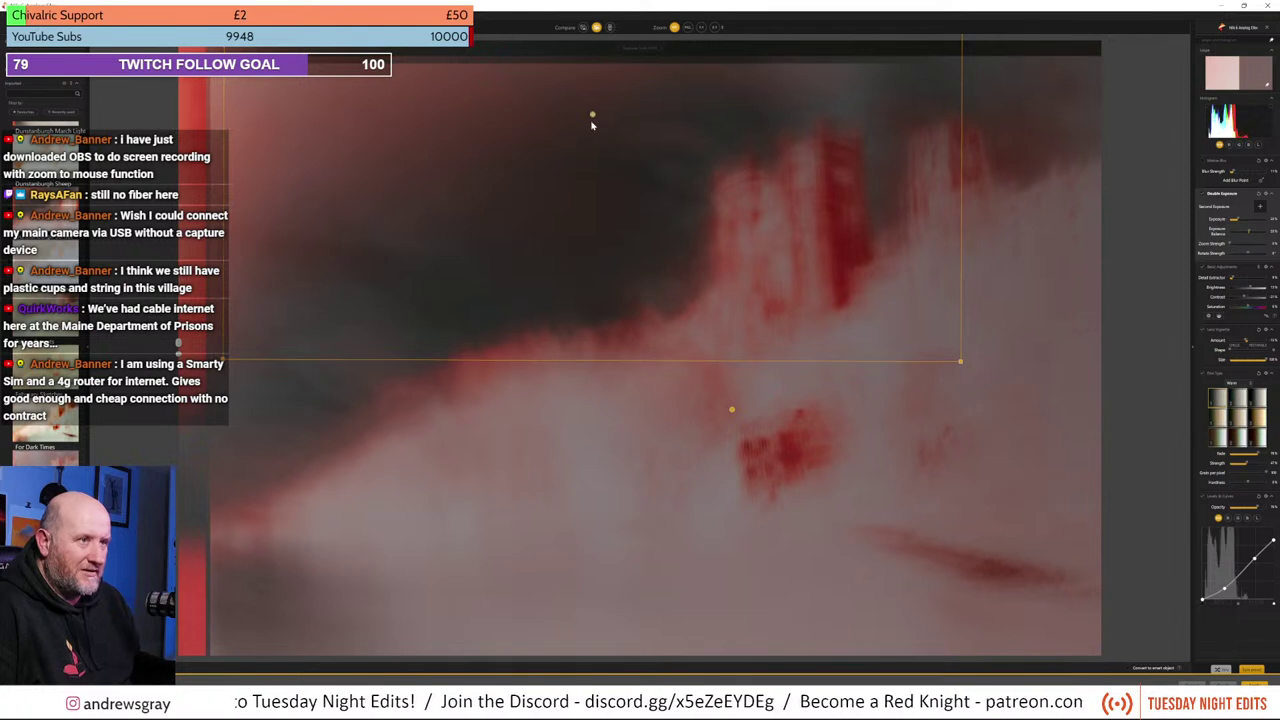
pyautogui.moveTo(590, 117); pyautogui.dragTo(516, 149)
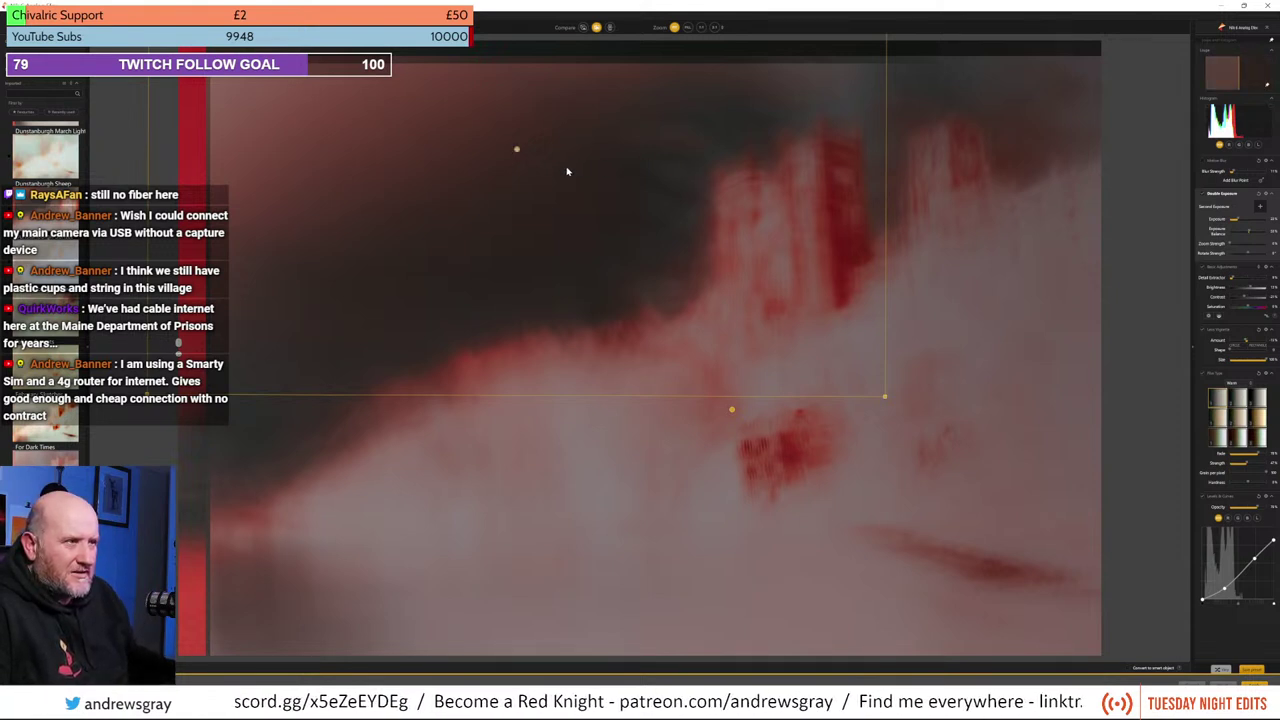
pyautogui.moveTo(515, 149); pyautogui.dragTo(580, 197)
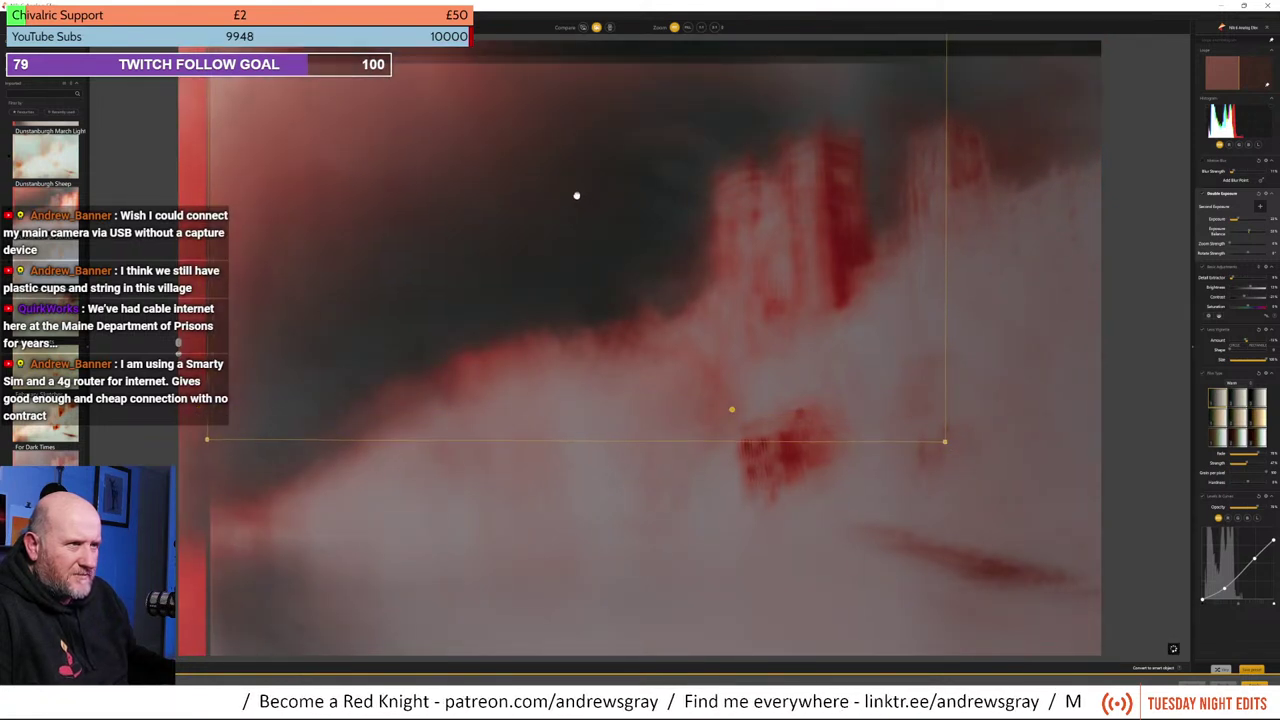
# Step: Pick a darker, less orange film type and adjust the Levels & Curves points
pyautogui.click(1219, 436)
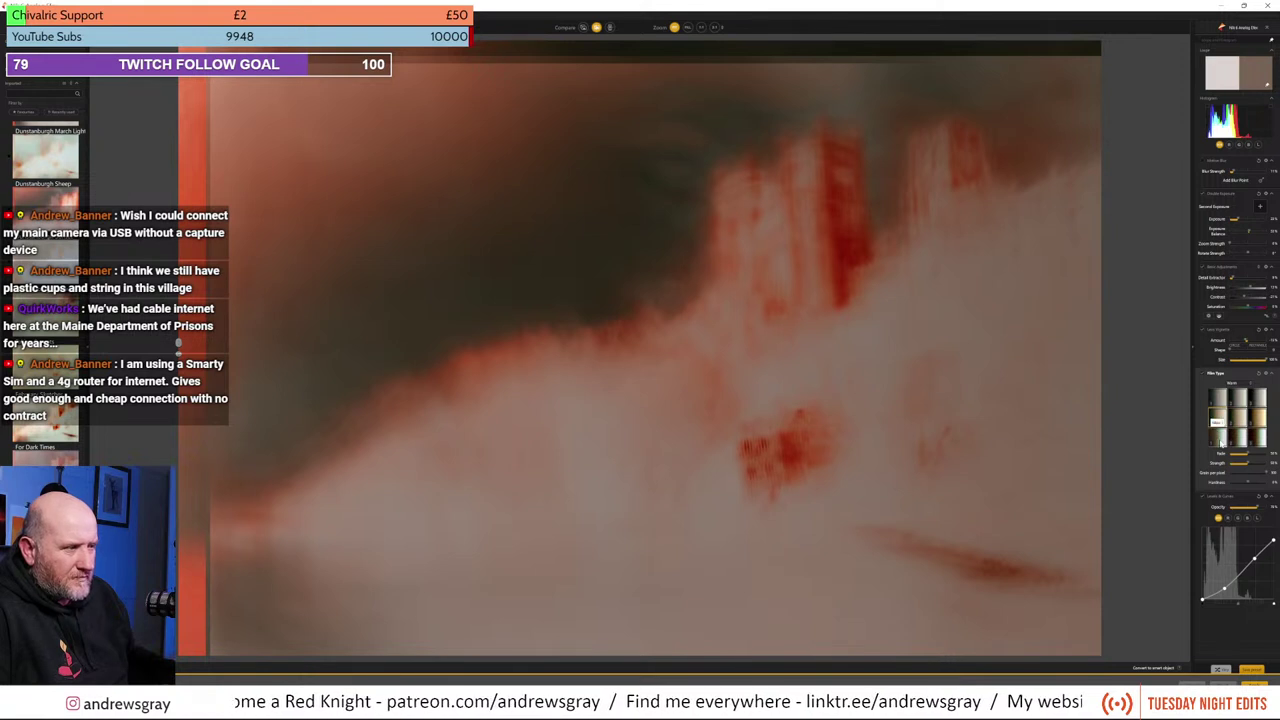
pyautogui.click(1220, 402)
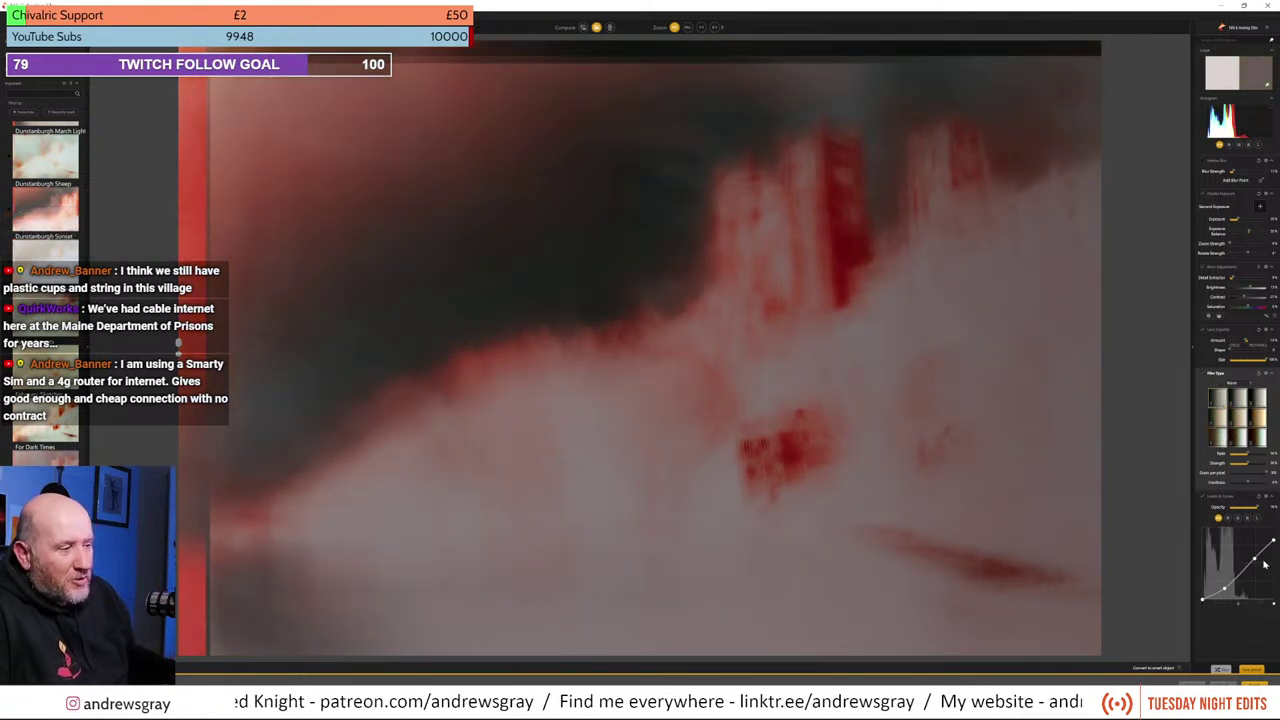
pyautogui.moveTo(1275, 545)
pyautogui.mouseDown()
pyautogui.moveTo(1273, 528)
pyautogui.moveTo(1273, 553)
pyautogui.mouseUp()
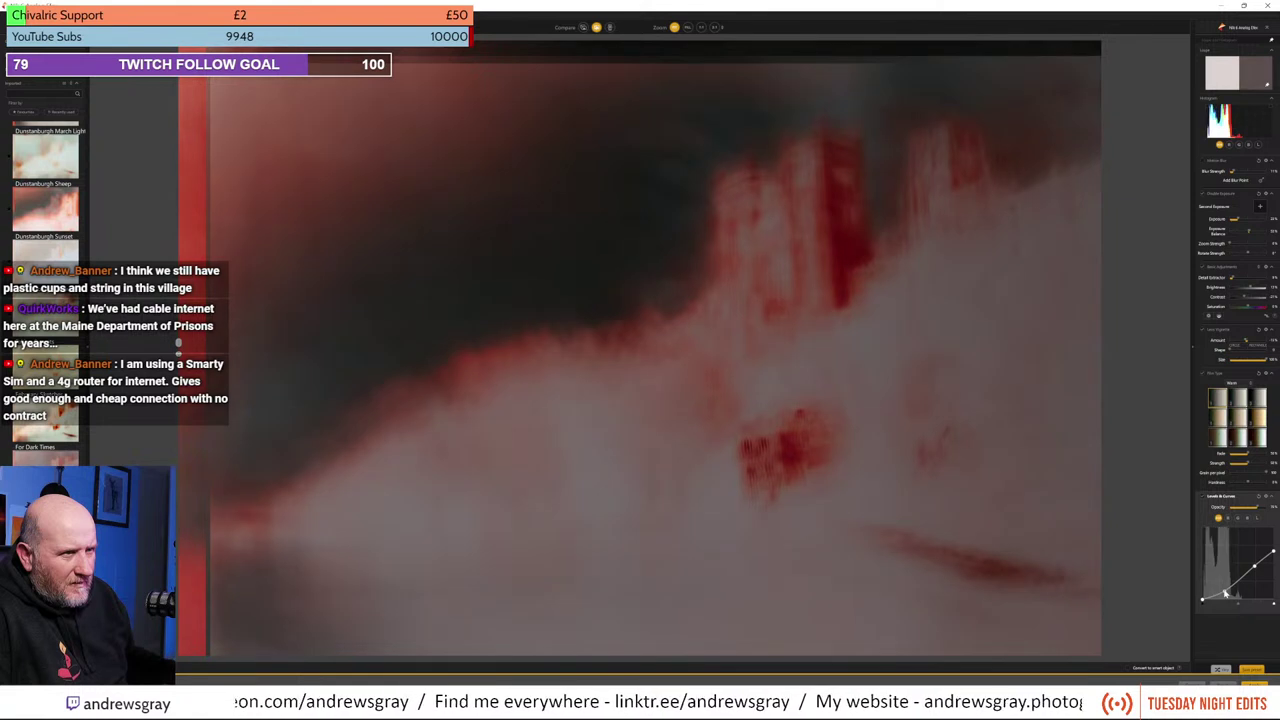
pyautogui.moveTo(1225, 592); pyautogui.dragTo(1203, 601)
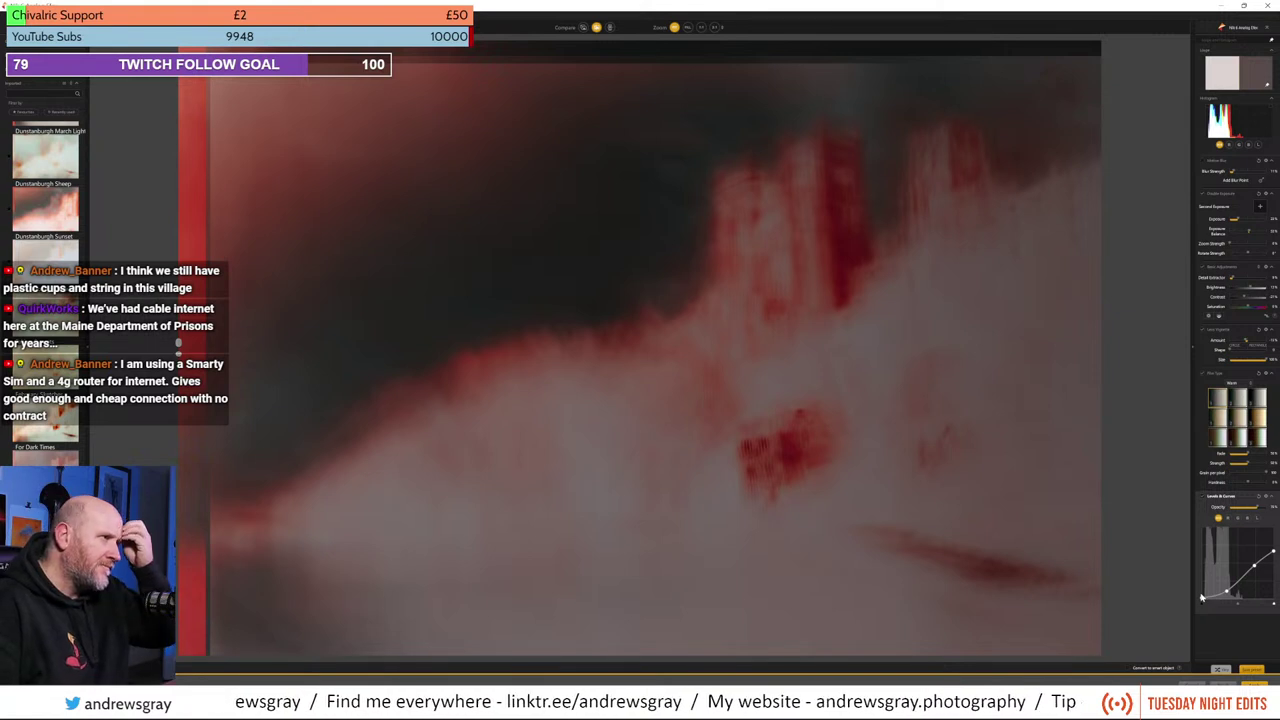
pyautogui.click(1250, 290)
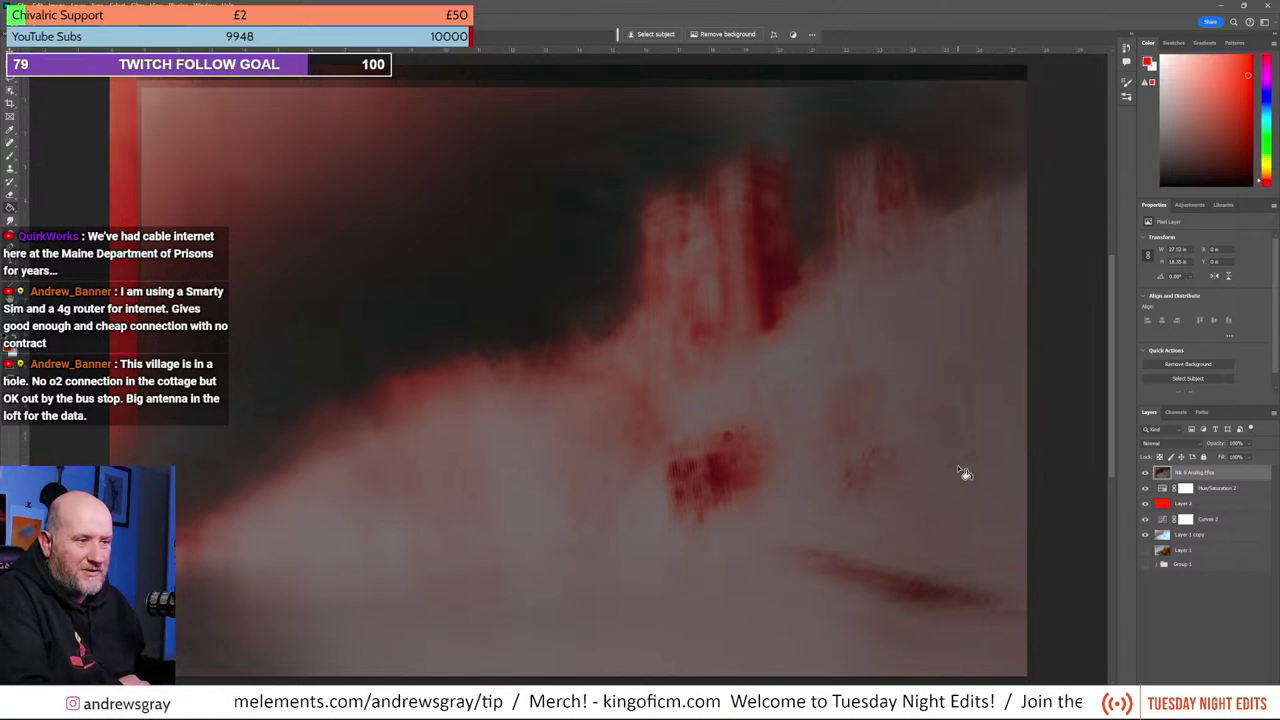
# Step: Compare the Nik layer on and off, then duplicate it with Ctrl+J
pyautogui.click(1145, 476)
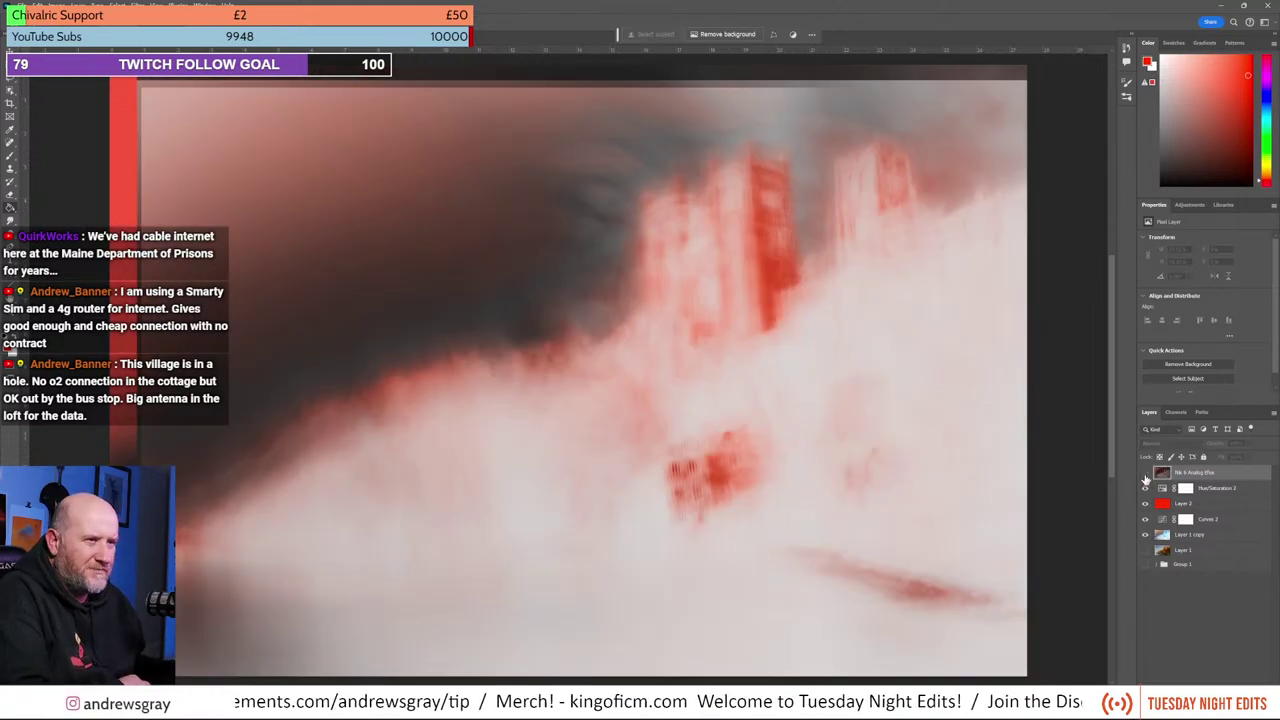
pyautogui.click(1145, 476)
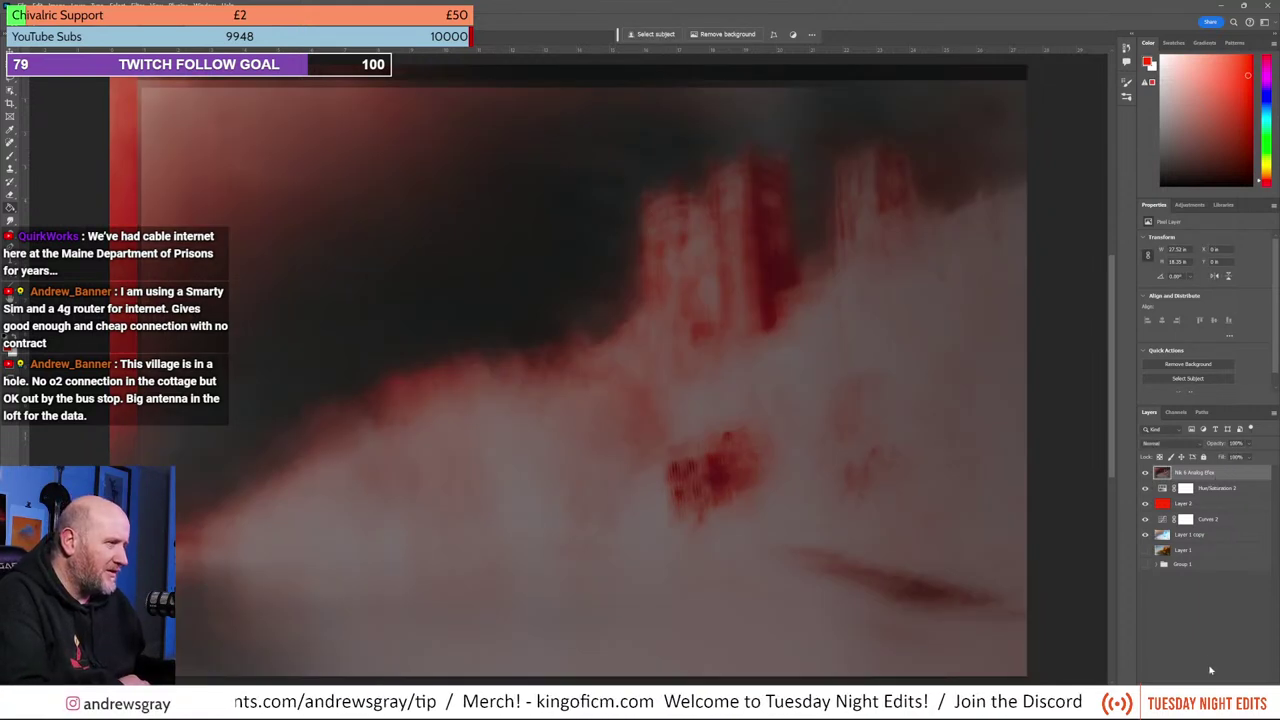
pyautogui.hotkey('ctrl', 'j')
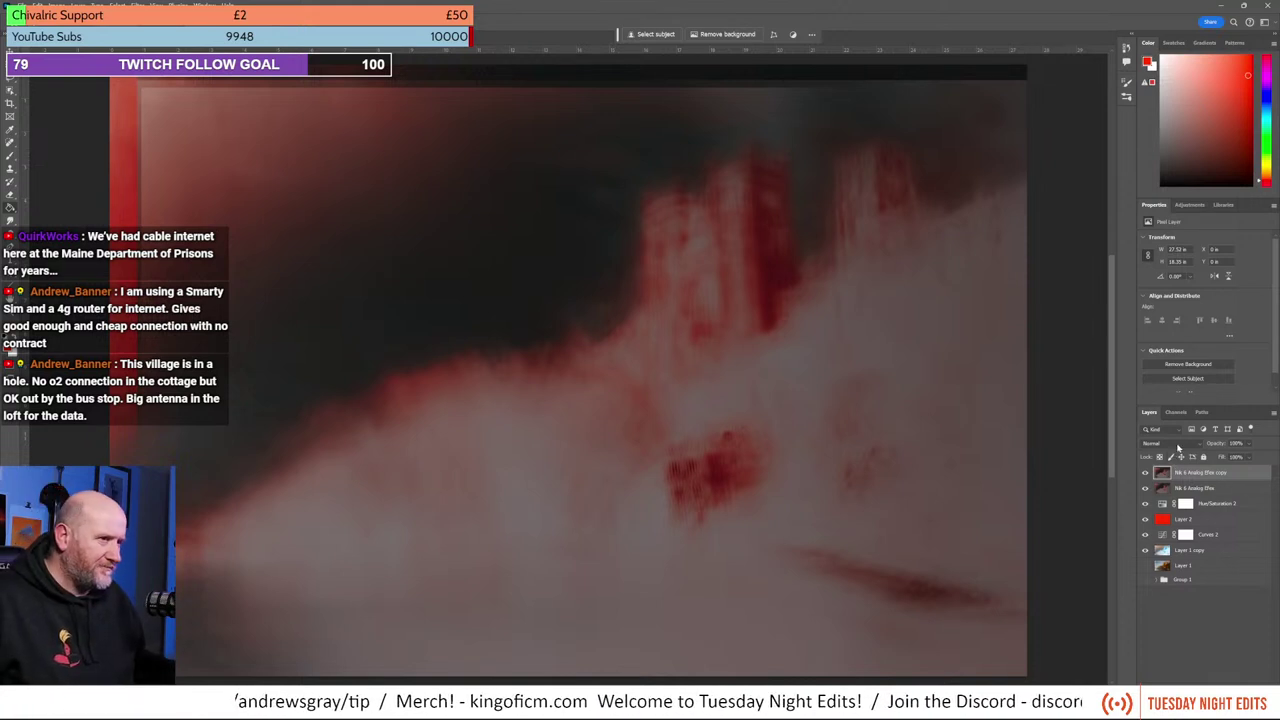
pyautogui.scroll(-2, 580, 357)
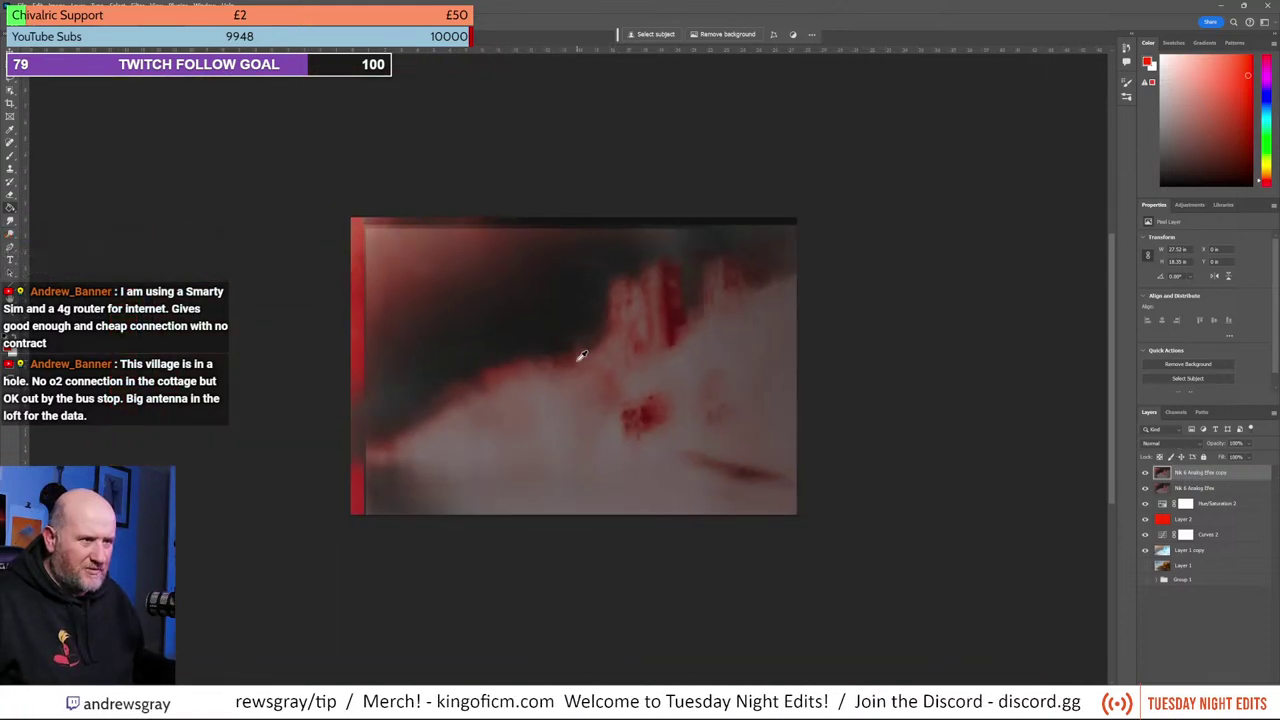
pyautogui.scroll(-1, 585, 363)
# Step: Free Transform the copy: rotate it upside down, reposition it and scale it beyond the canvas
pyautogui.click(37, 5)
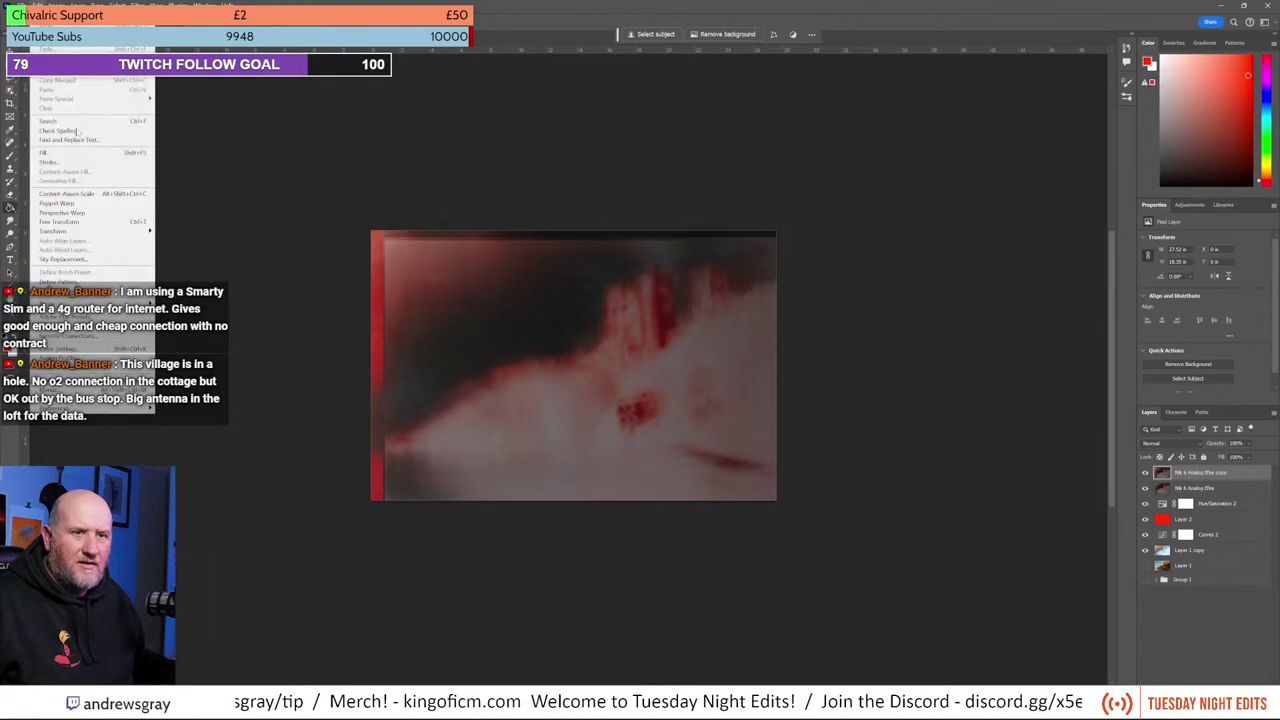
pyautogui.click(90, 222)
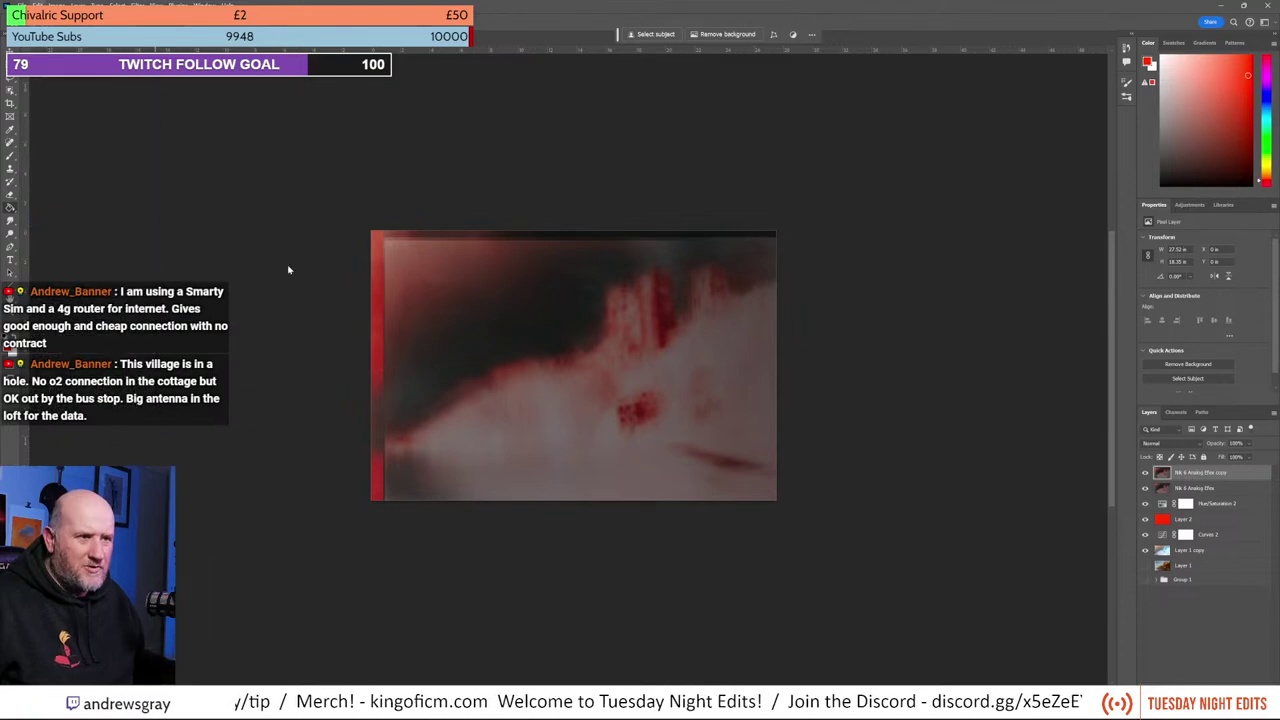
pyautogui.moveTo(823, 209); pyautogui.dragTo(194, 603)
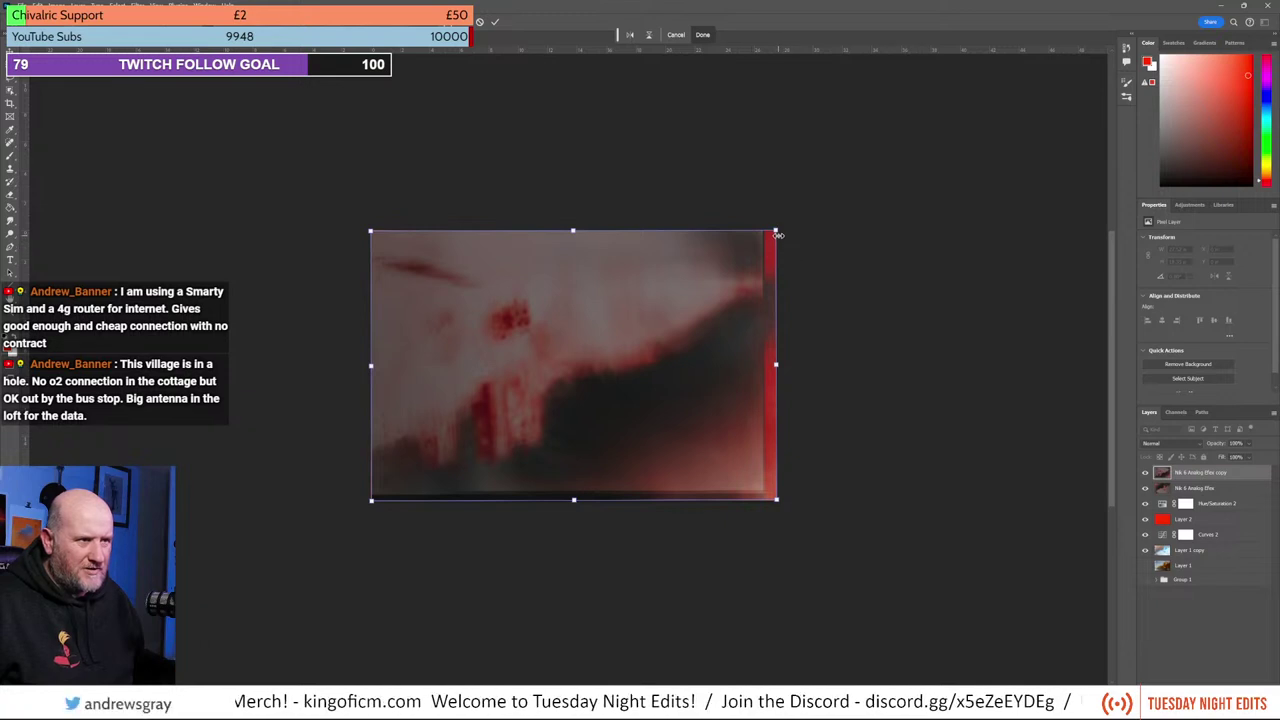
pyautogui.moveTo(775, 231); pyautogui.dragTo(1034, 112)
pyautogui.moveTo(686, 300); pyautogui.dragTo(552, 368)
pyautogui.moveTo(239, 141); pyautogui.dragTo(157, 87)
# Step: Try Multiply, Color Burn, Linear Burn and Lighten blend modes on the top layer
pyautogui.click(1164, 446)
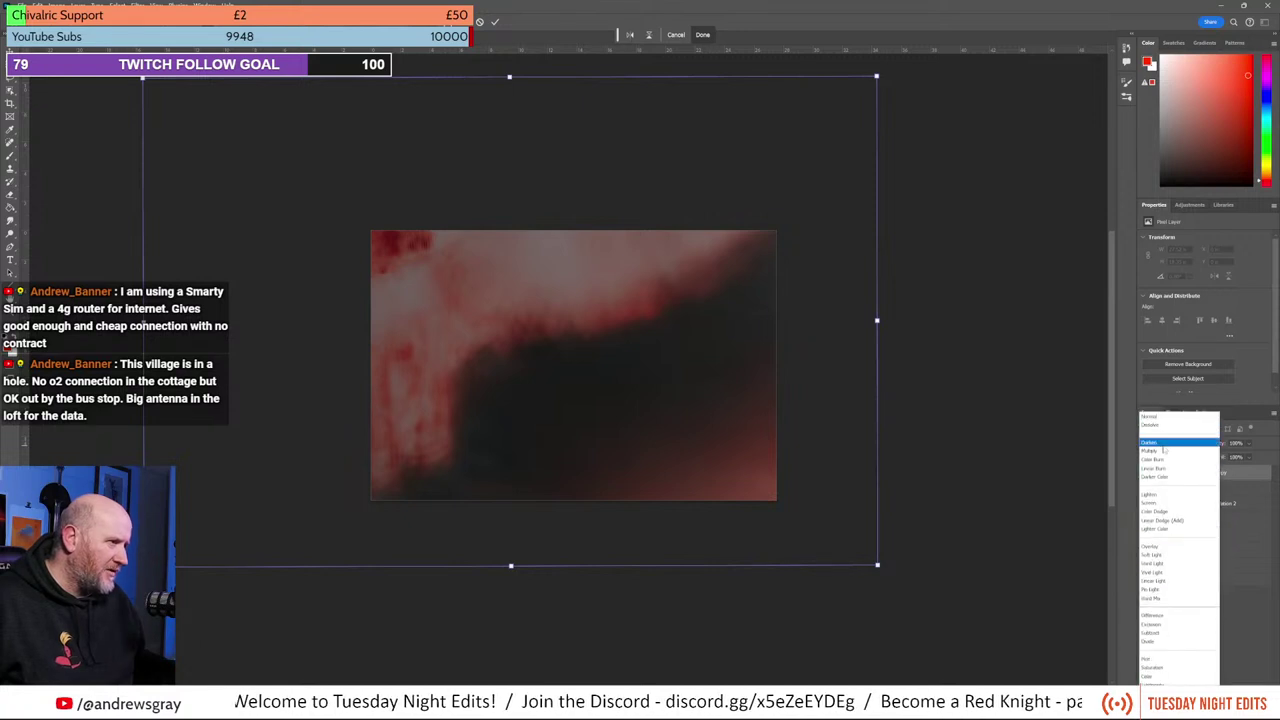
pyautogui.click(1163, 455)
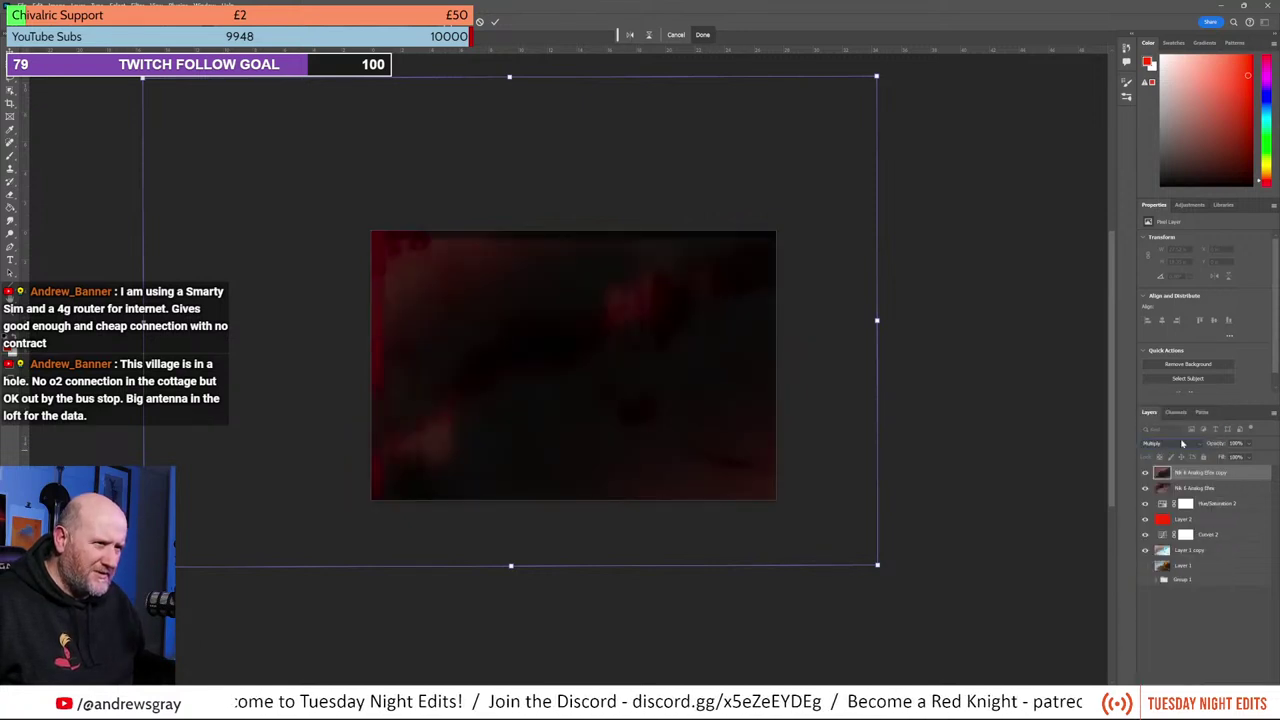
pyautogui.click(1172, 445)
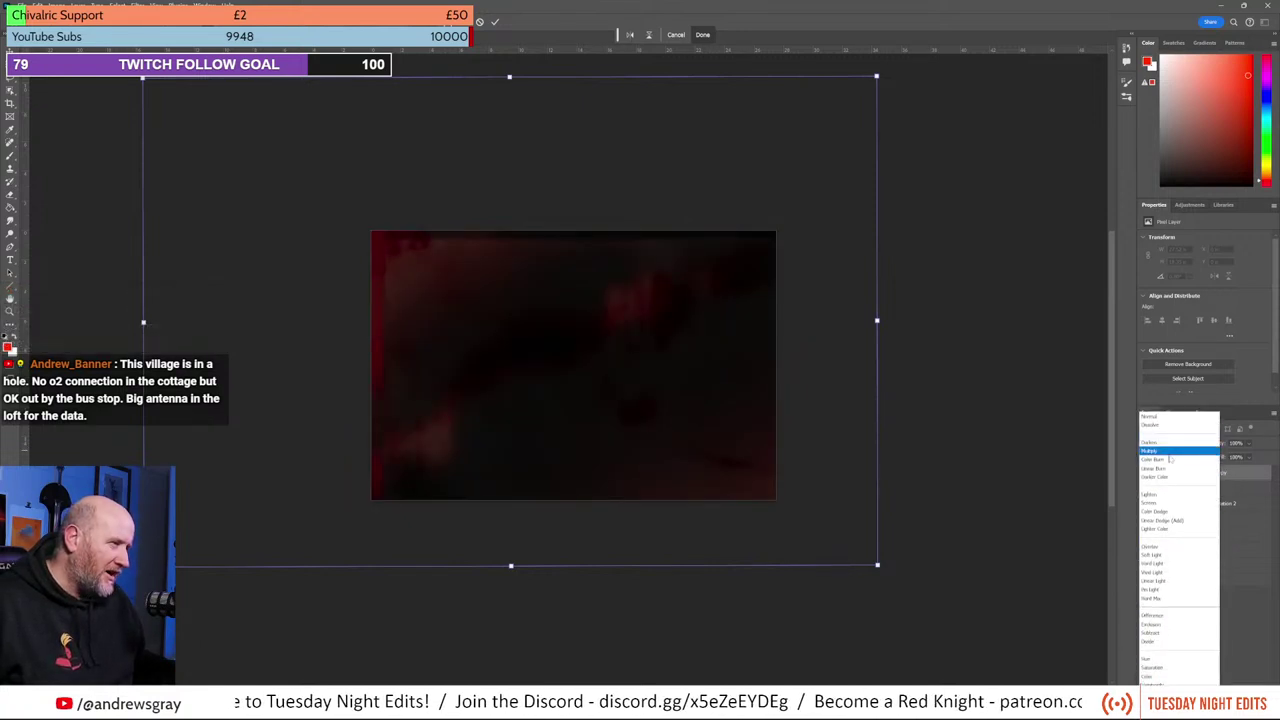
pyautogui.click(1170, 459)
pyautogui.click(1185, 449)
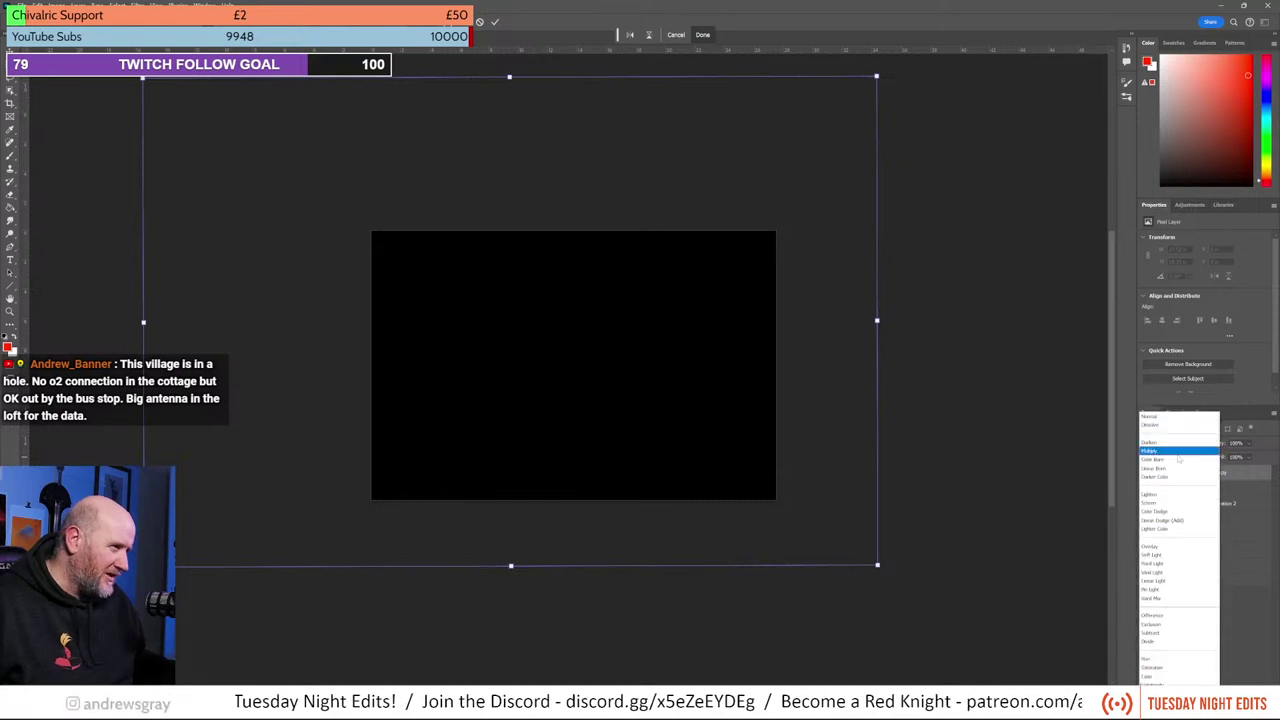
pyautogui.click(1175, 457)
pyautogui.click(1170, 447)
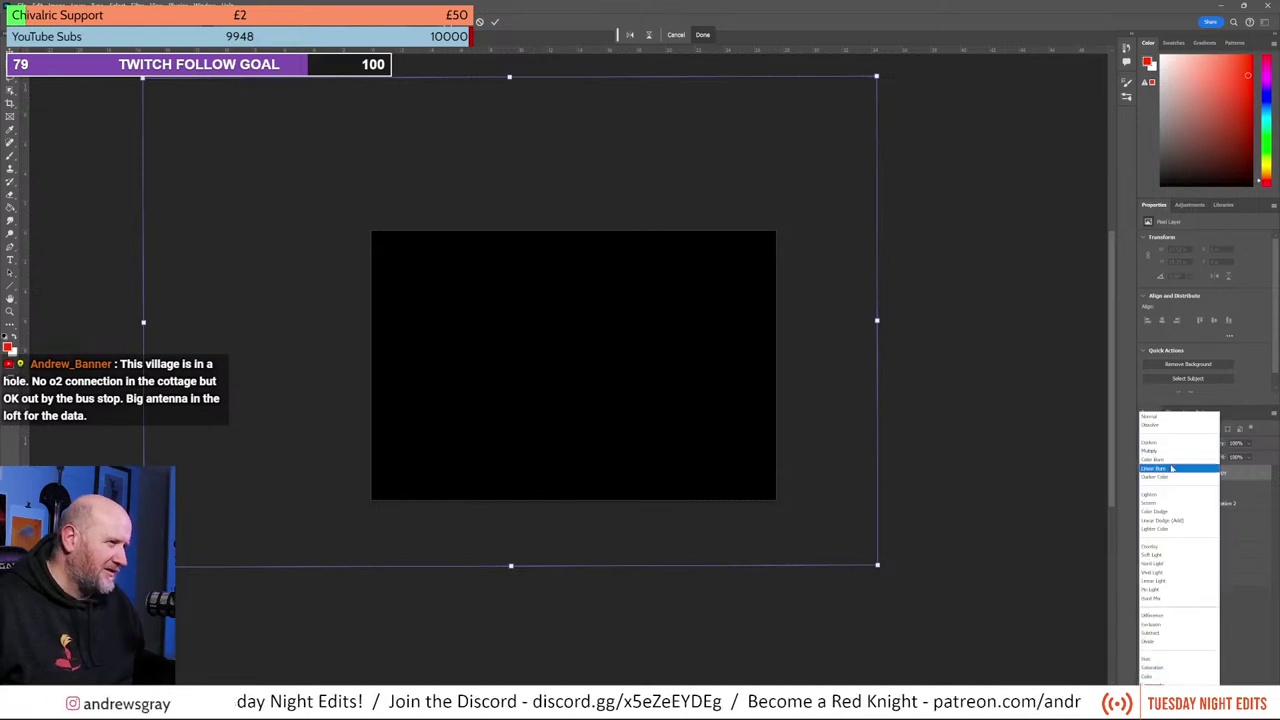
pyautogui.click(1172, 496)
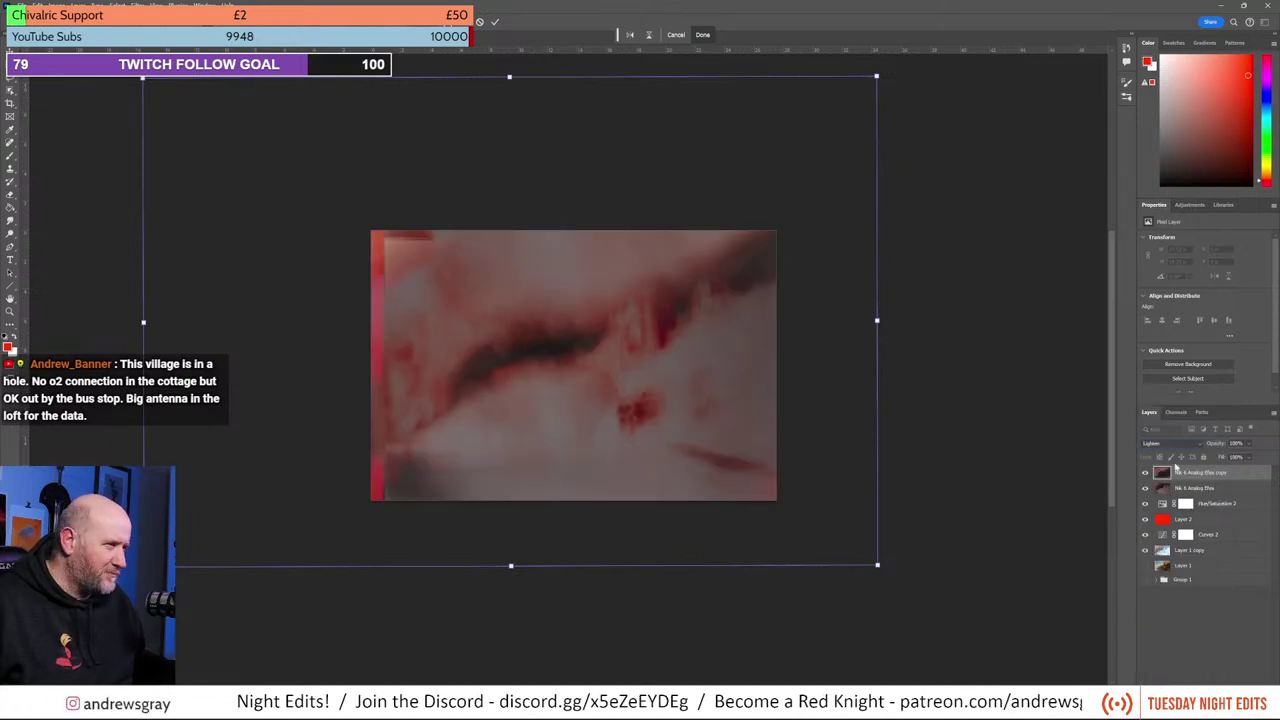
# Step: Try Screen and Color Dodge, then set the top layer to Overlay
pyautogui.click(1170, 446)
pyautogui.click(1172, 505)
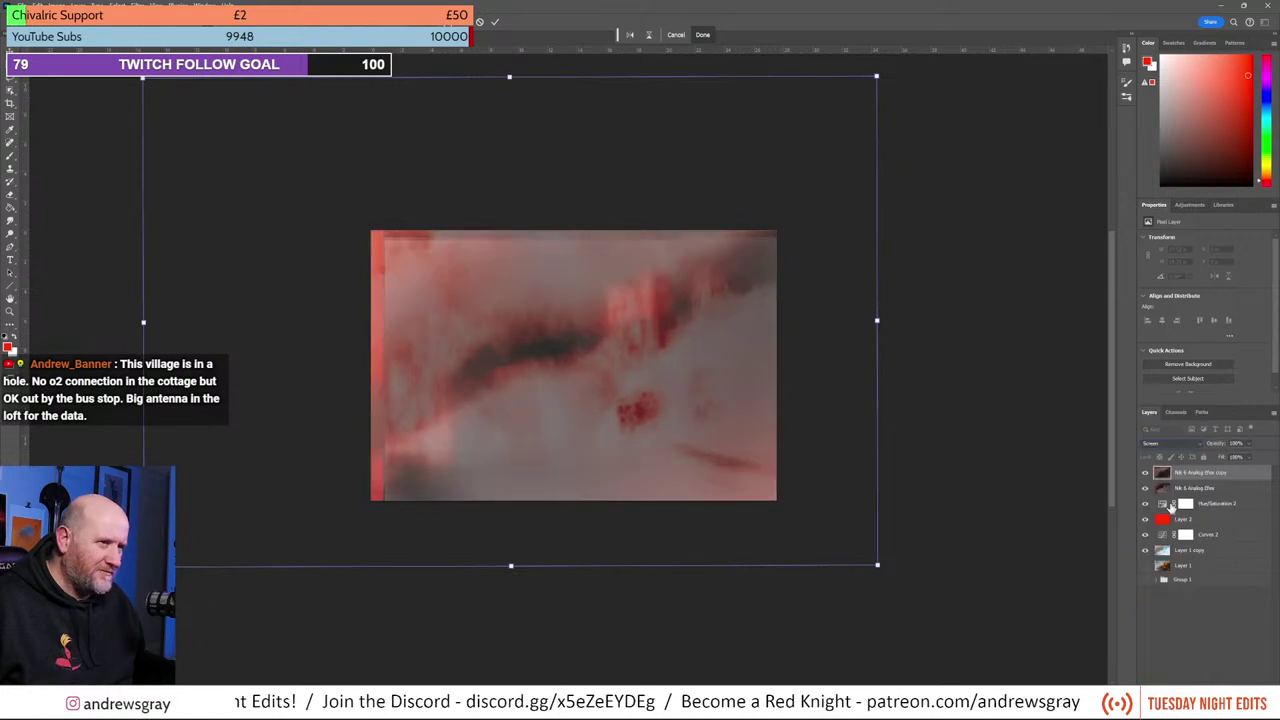
pyautogui.click(1185, 452)
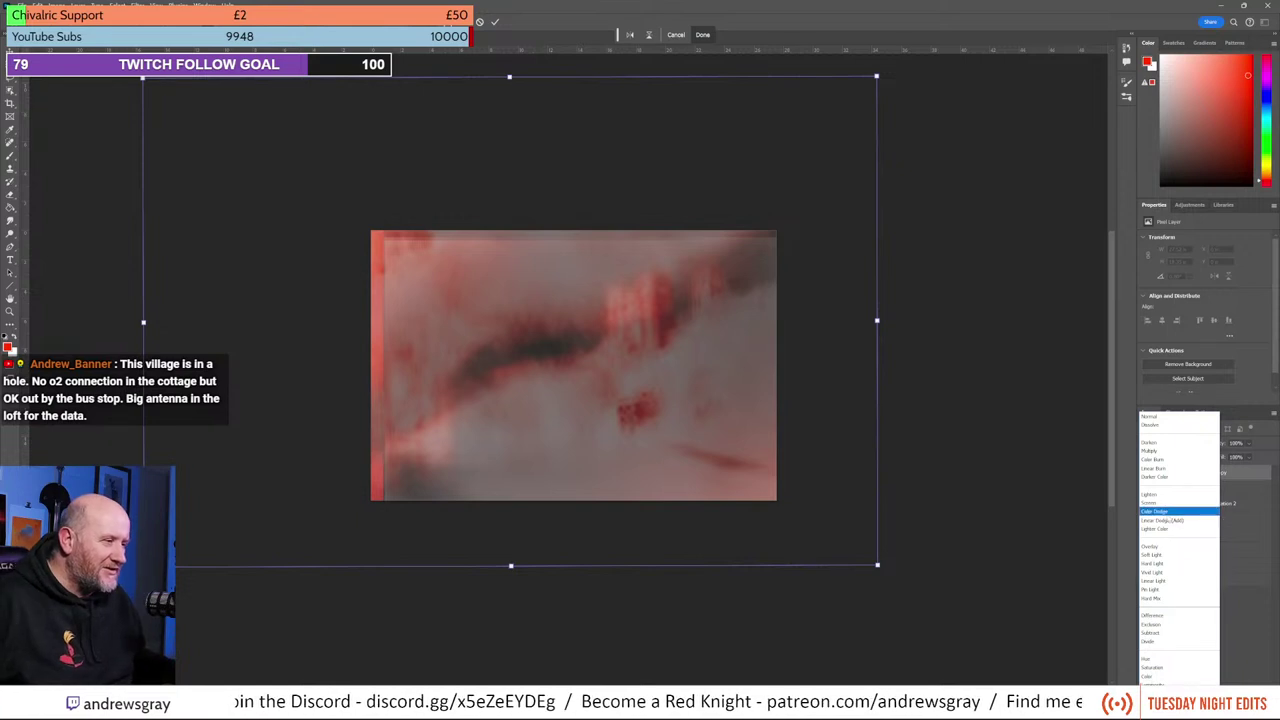
pyautogui.click(1182, 512)
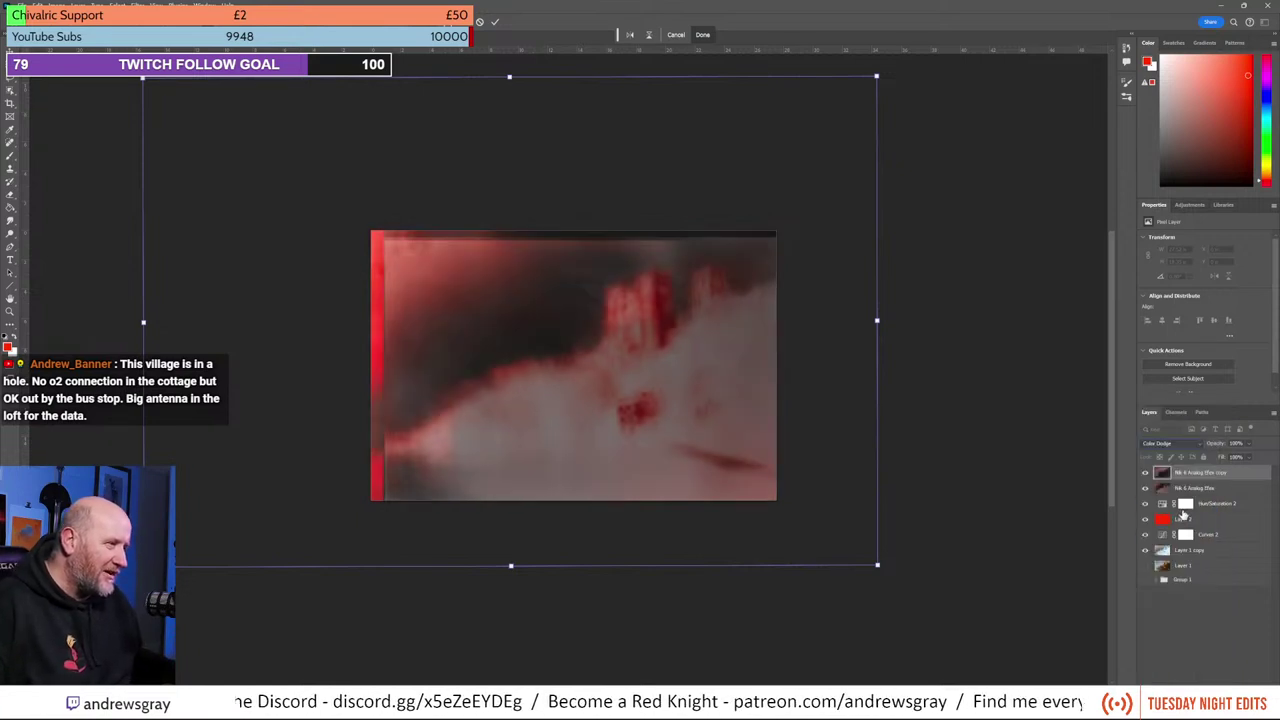
pyautogui.click(1182, 450)
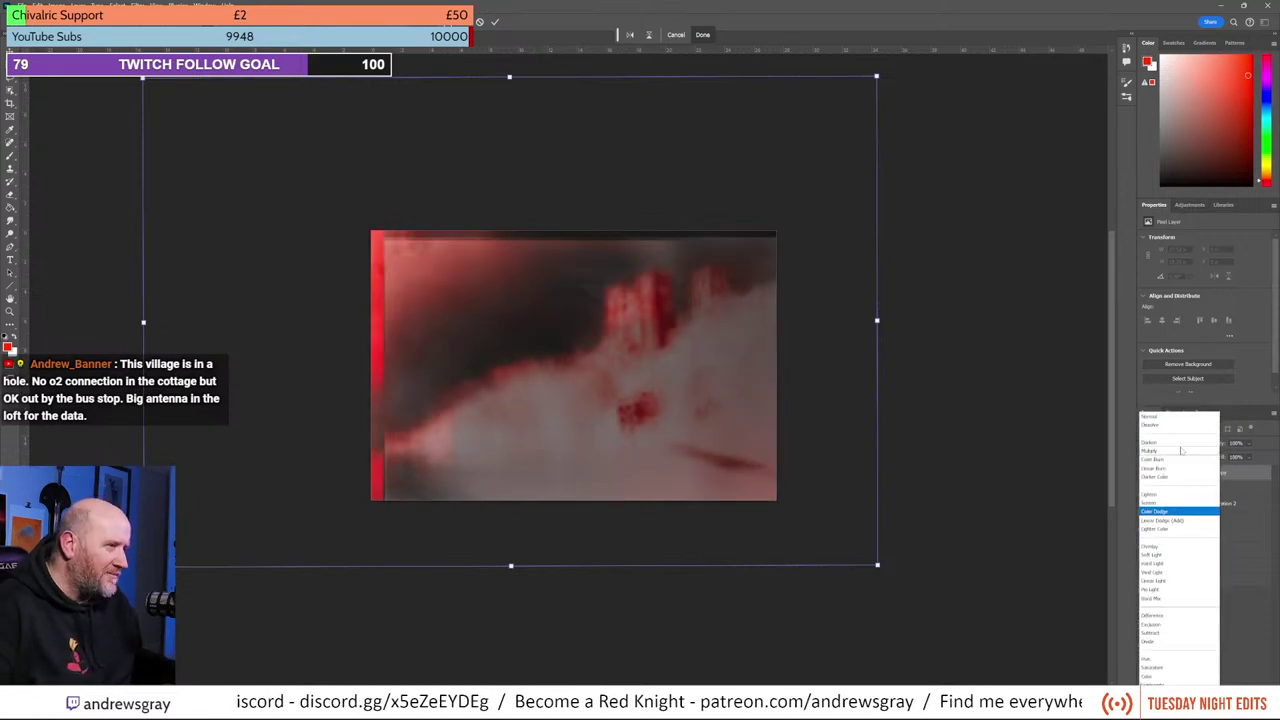
pyautogui.click(1170, 547)
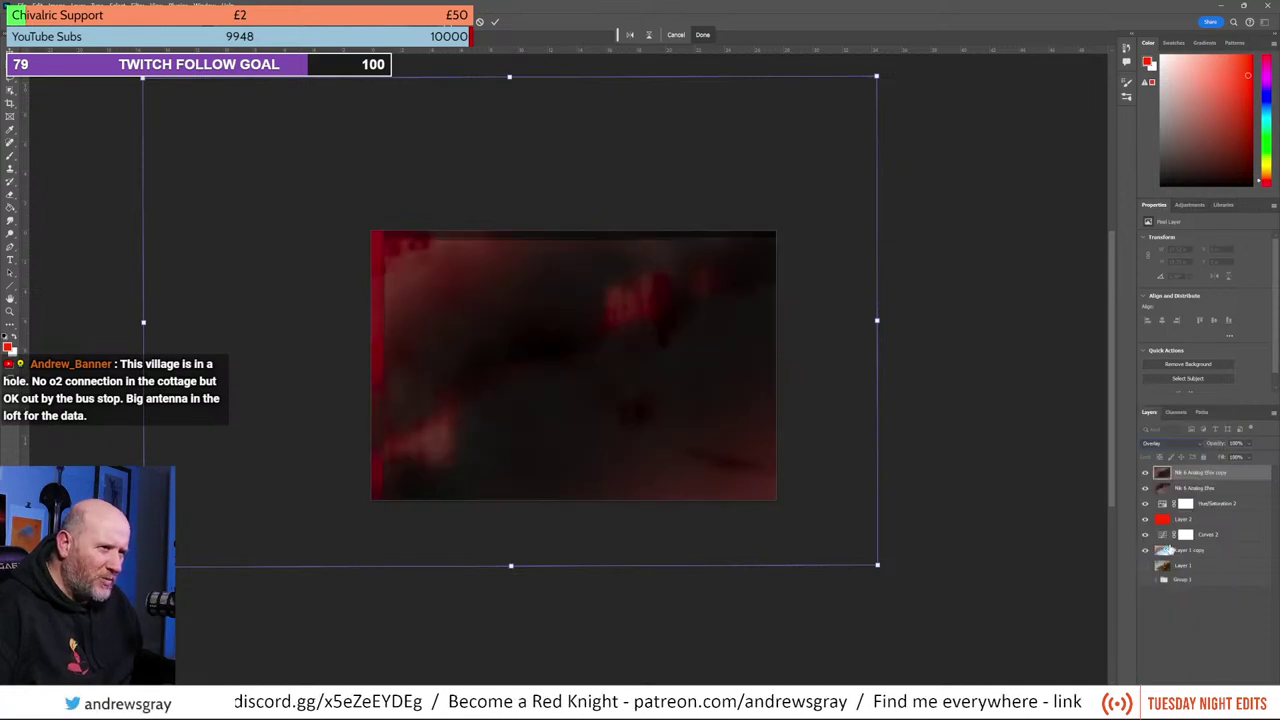
# Step: Move, enlarge and rotate the top layer a few degrees clockwise, then apply the transform
pyautogui.moveTo(702, 382); pyautogui.dragTo(646, 411)
pyautogui.moveTo(817, 106); pyautogui.dragTo(1068, 158)
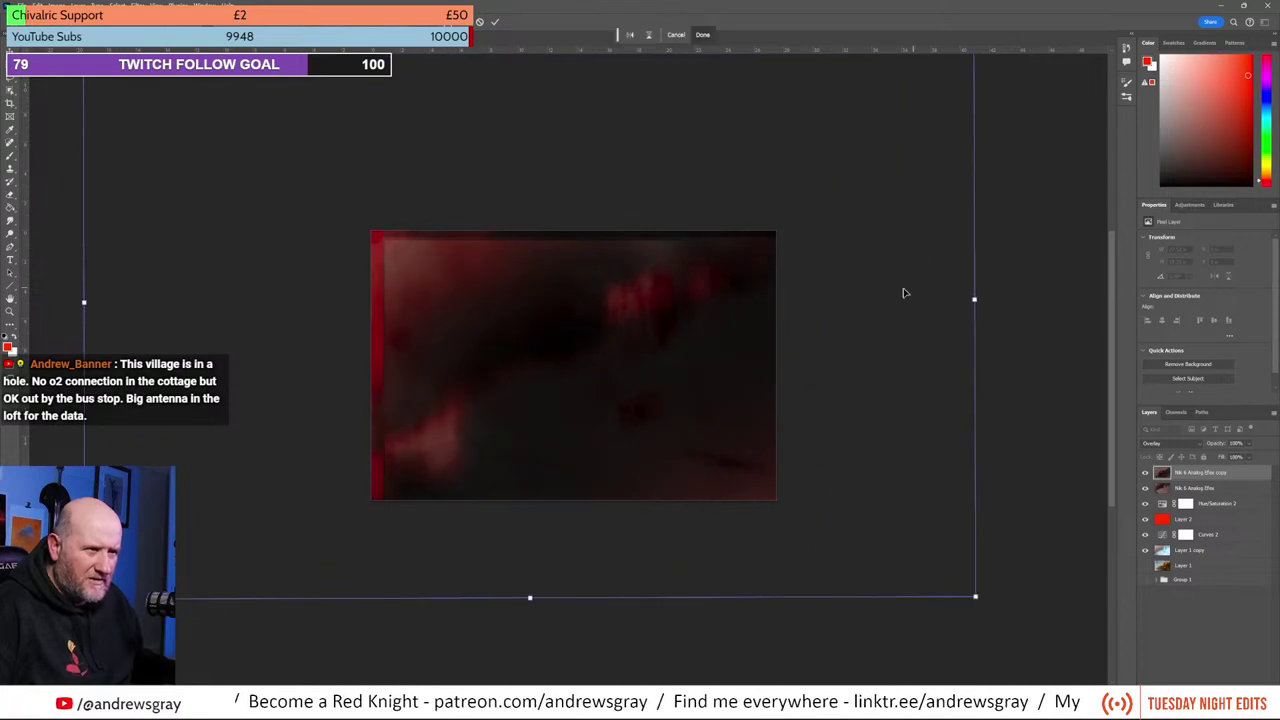
pyautogui.moveTo(903, 293); pyautogui.dragTo(807, 348)
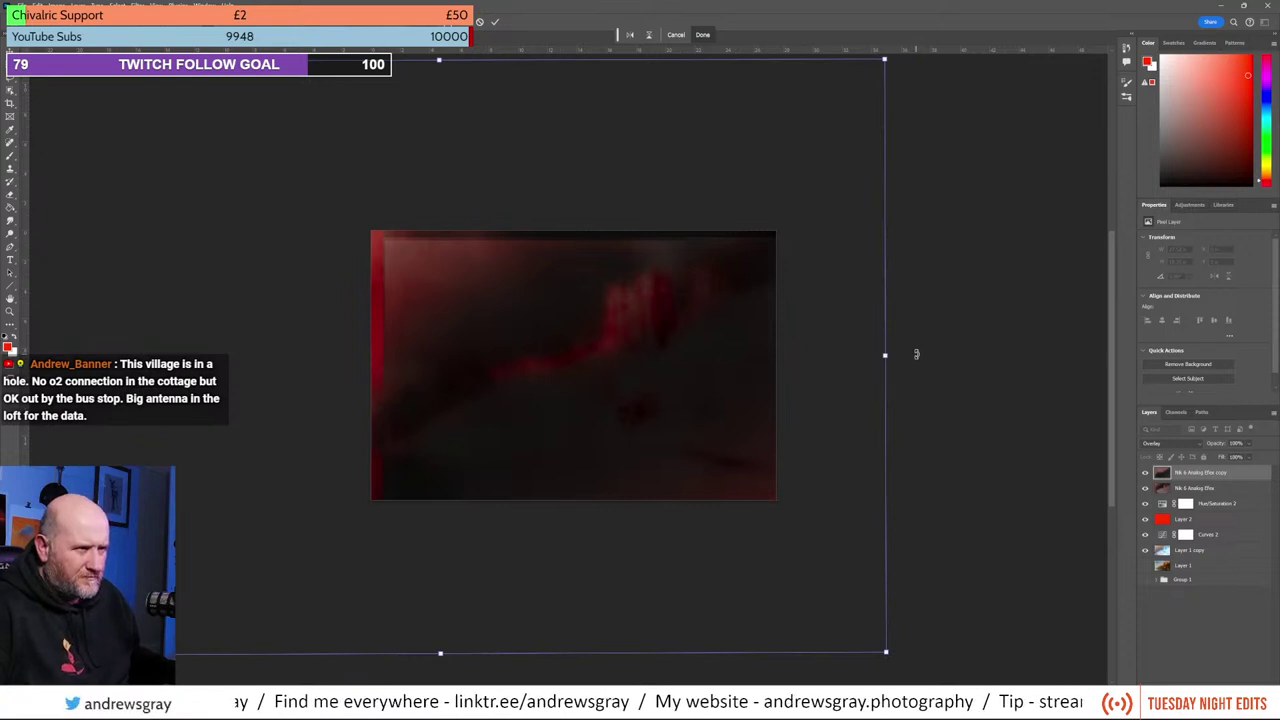
pyautogui.moveTo(918, 356); pyautogui.dragTo(889, 491)
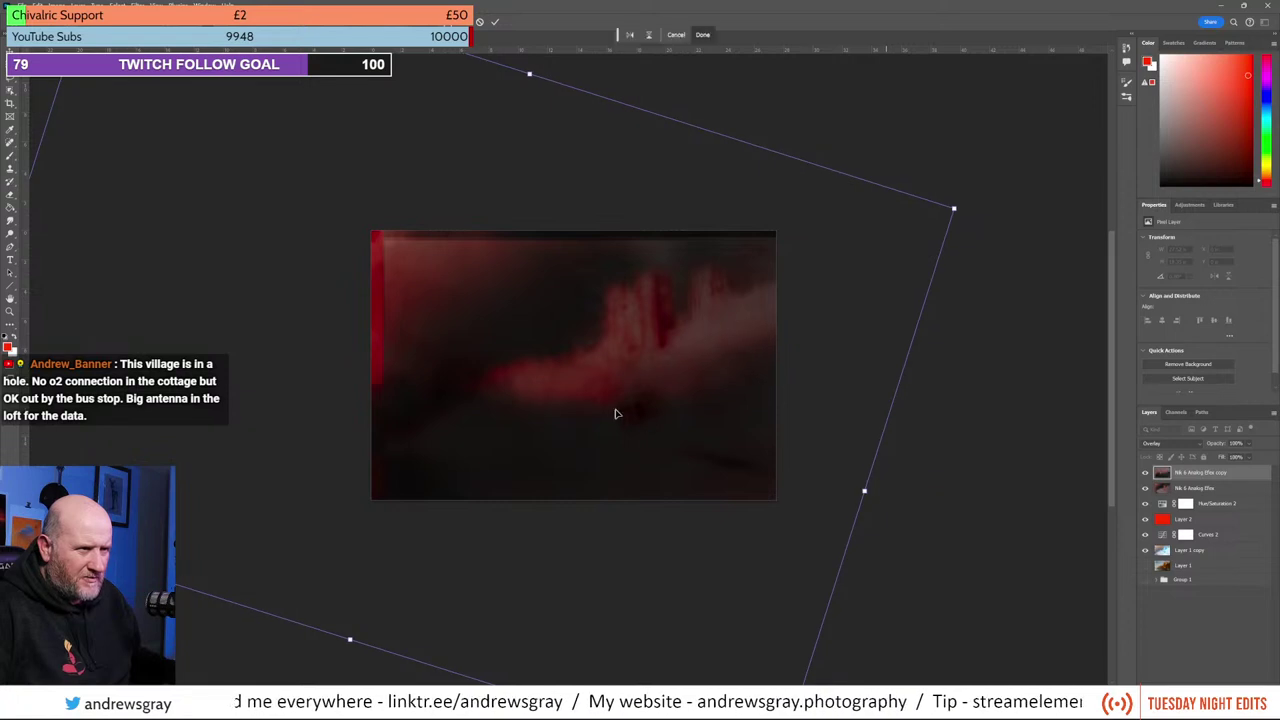
pyautogui.moveTo(574, 361); pyautogui.dragTo(548, 321)
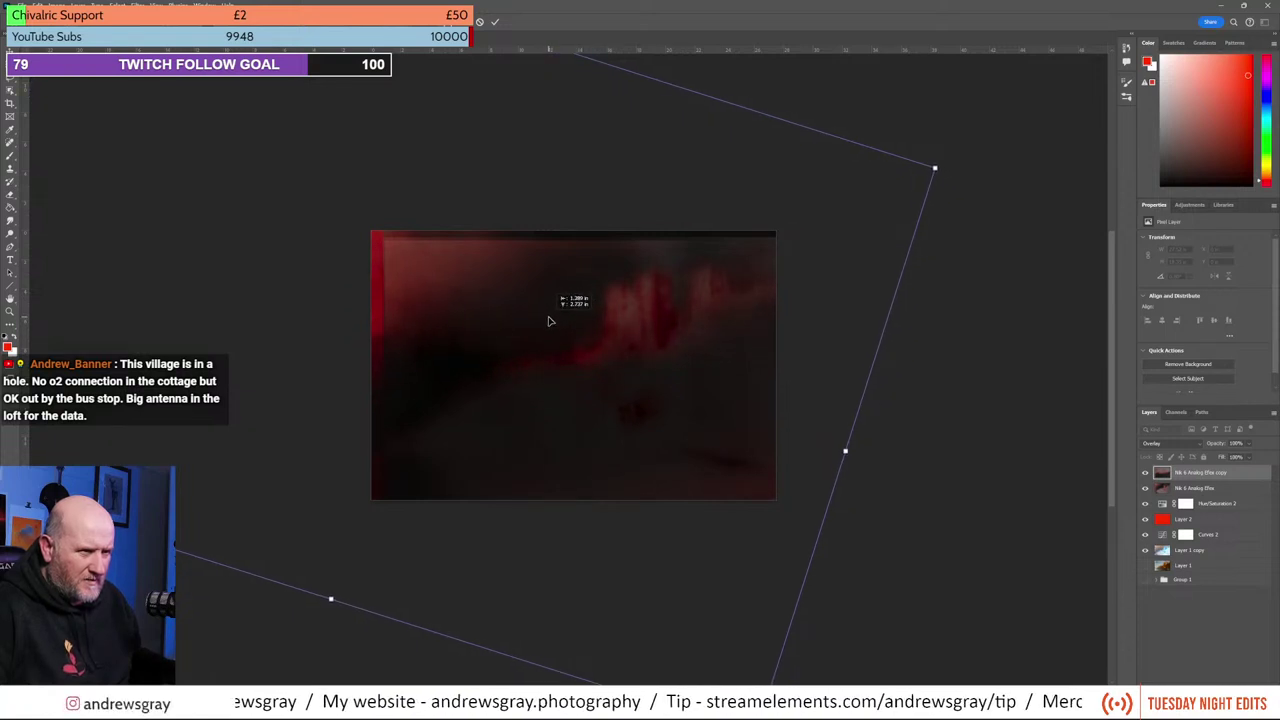
pyautogui.moveTo(548, 321); pyautogui.dragTo(549, 324)
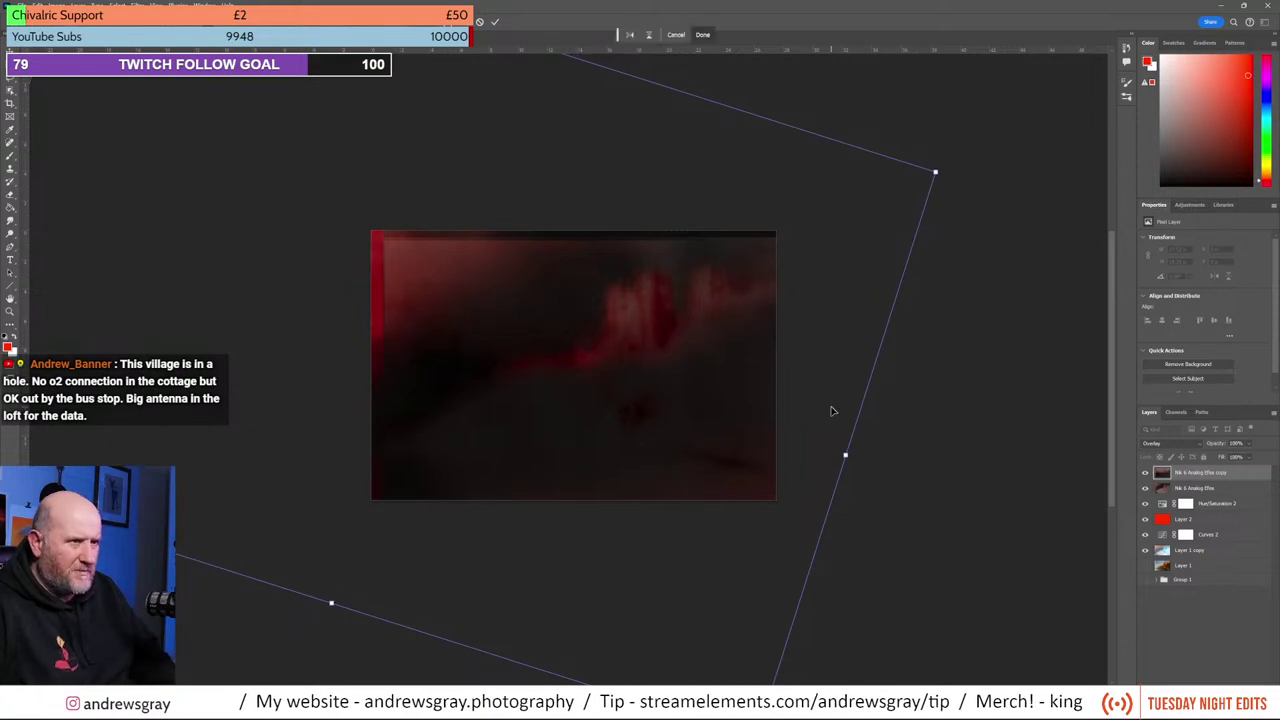
pyautogui.press('Return')
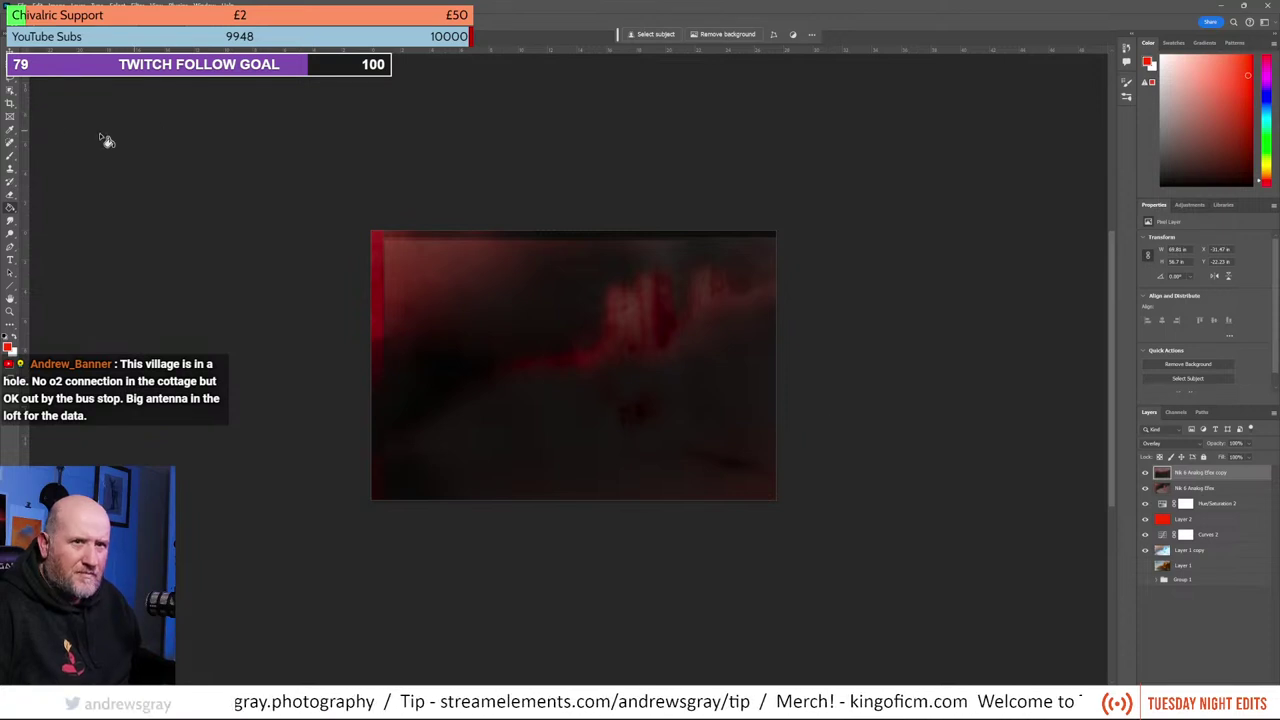
# Step: Crop the image to the canvas, slightly rotating it within the crop frame
pyautogui.click(10, 103)
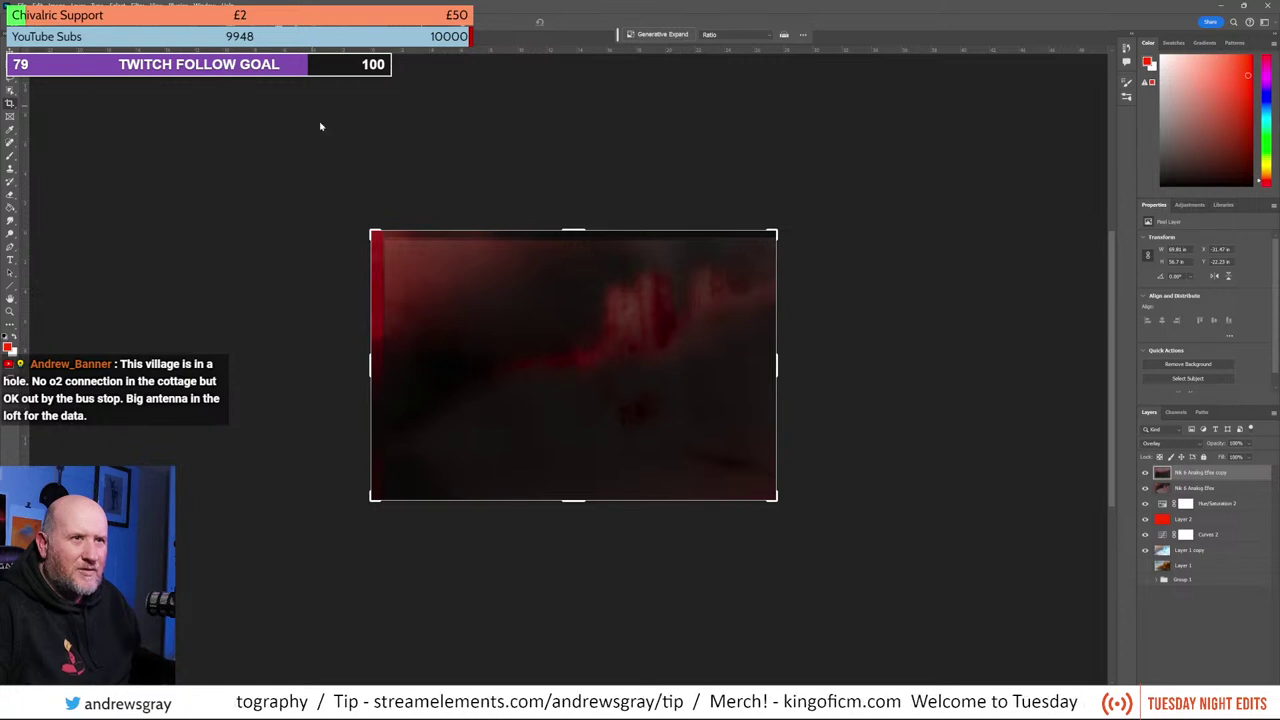
pyautogui.moveTo(414, 180); pyautogui.dragTo(414, 172)
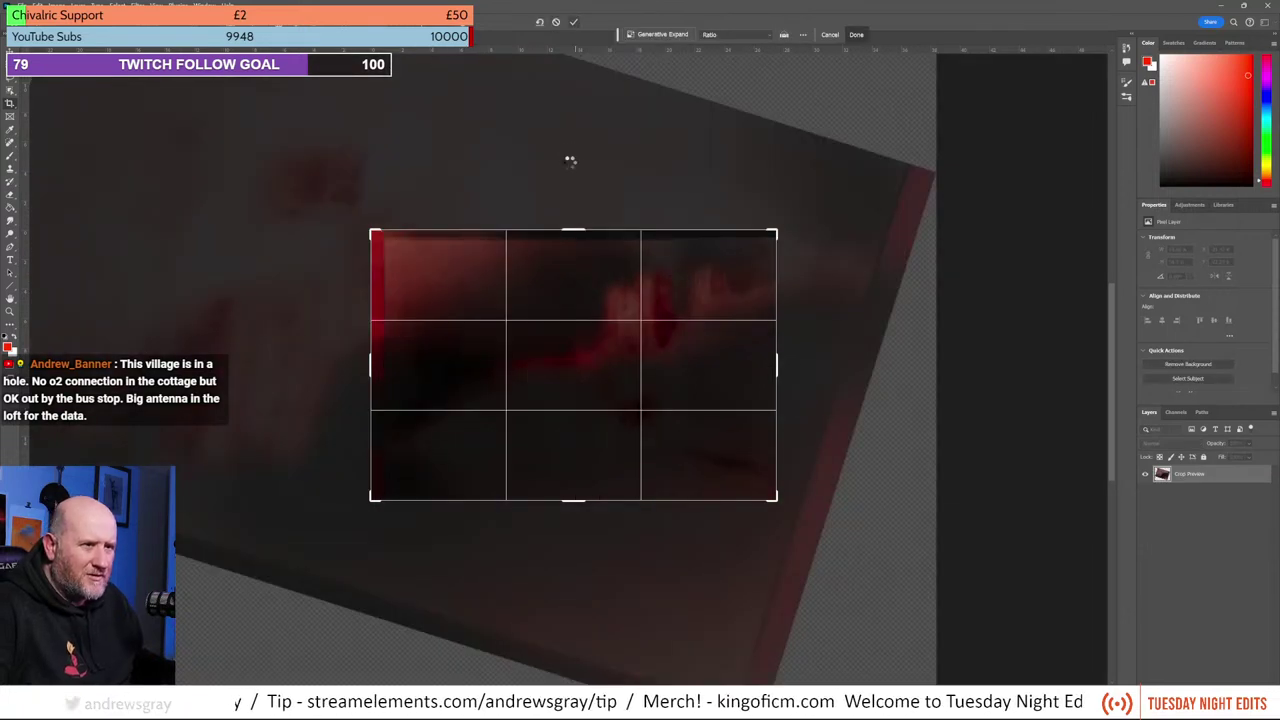
pyautogui.press('Return')
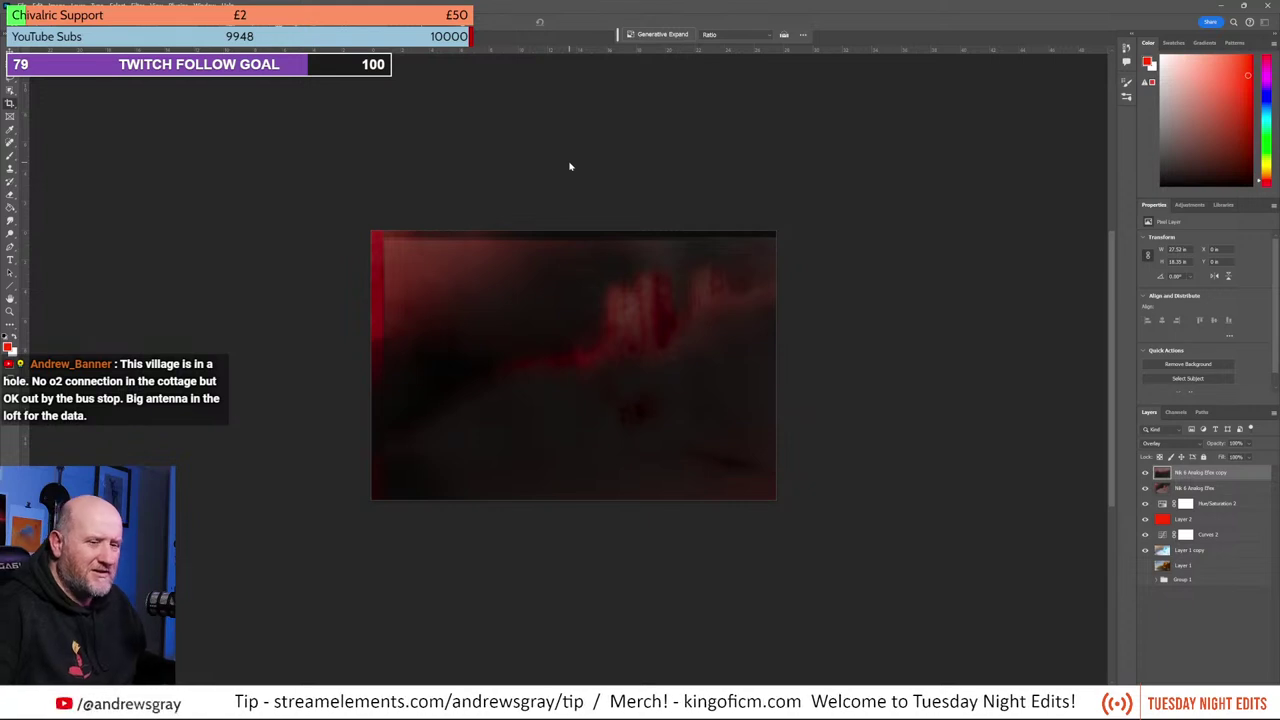
# Step: Compare the top layer on and off, keep it in Overlay, and cancel a new crop
pyautogui.click(1146, 473)
pyautogui.click(1146, 473)
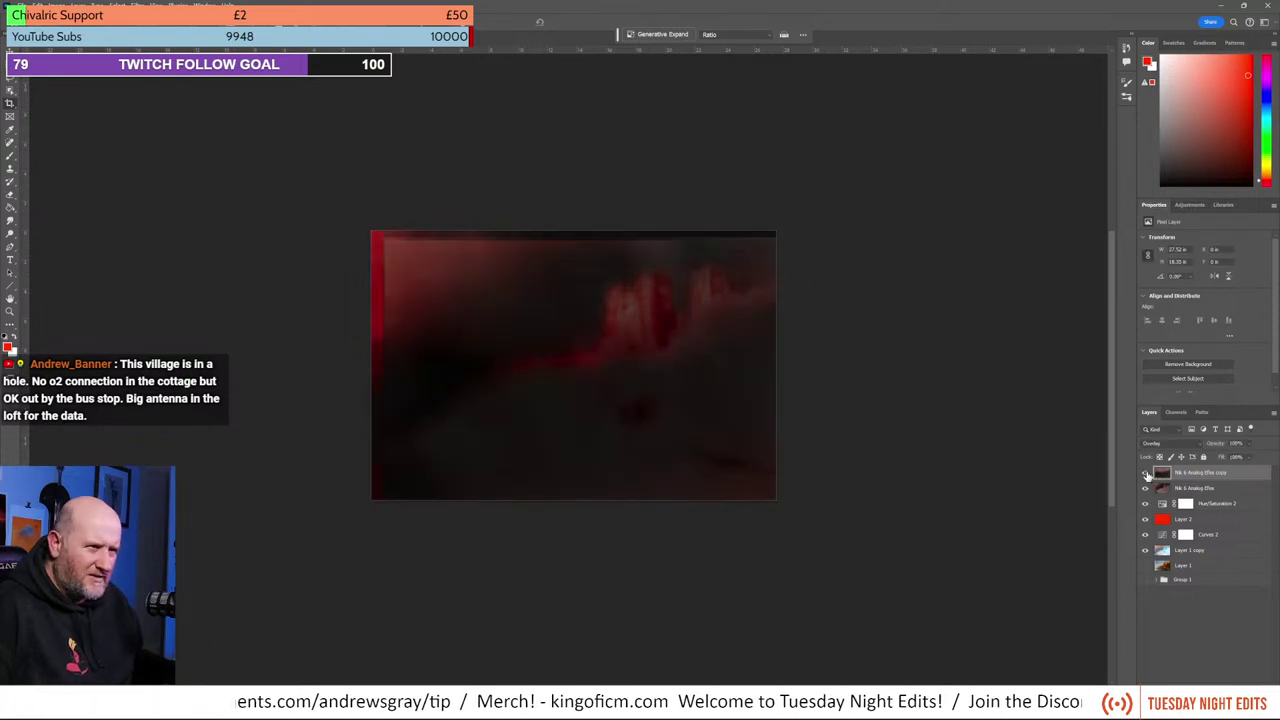
pyautogui.click(1174, 446)
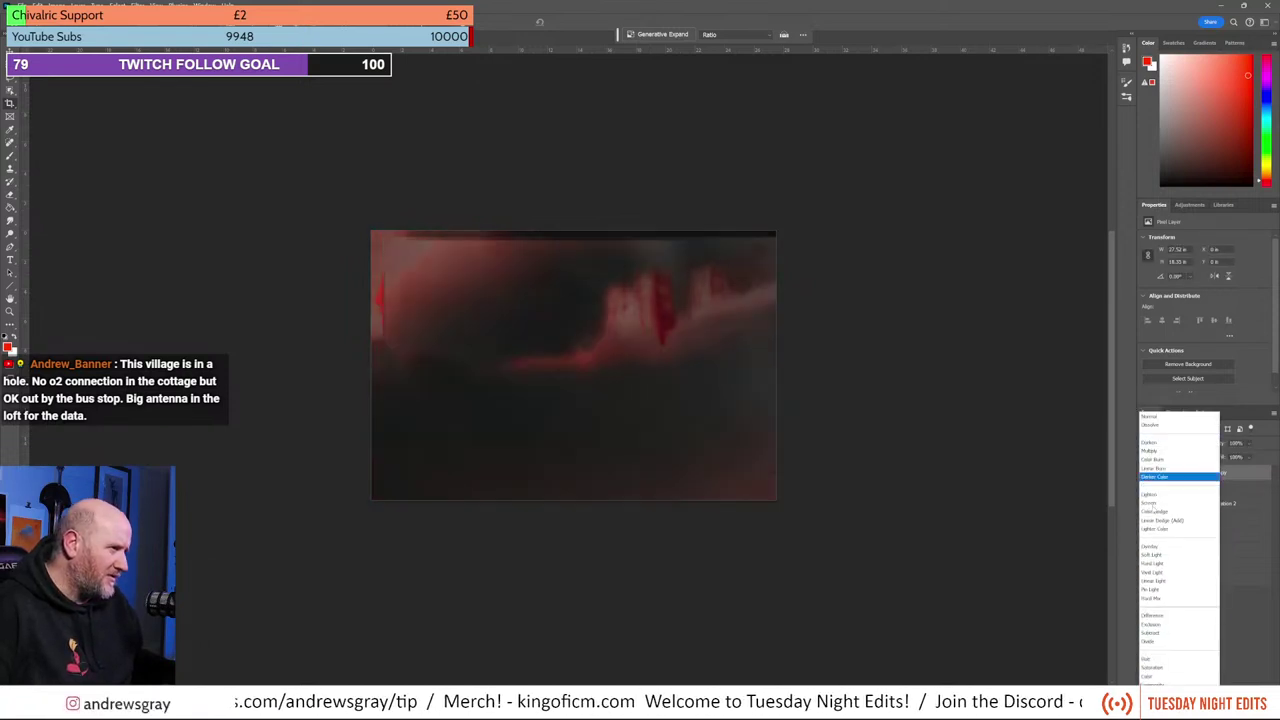
pyautogui.click(1150, 547)
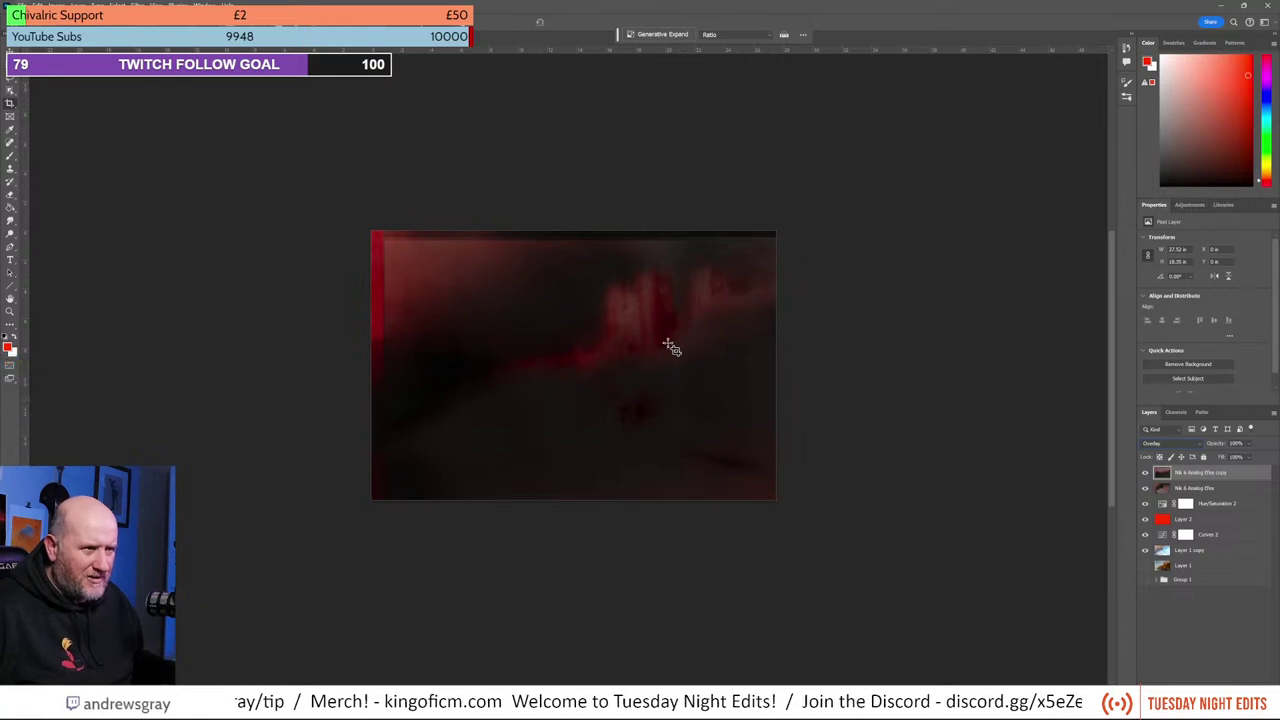
pyautogui.press('c')
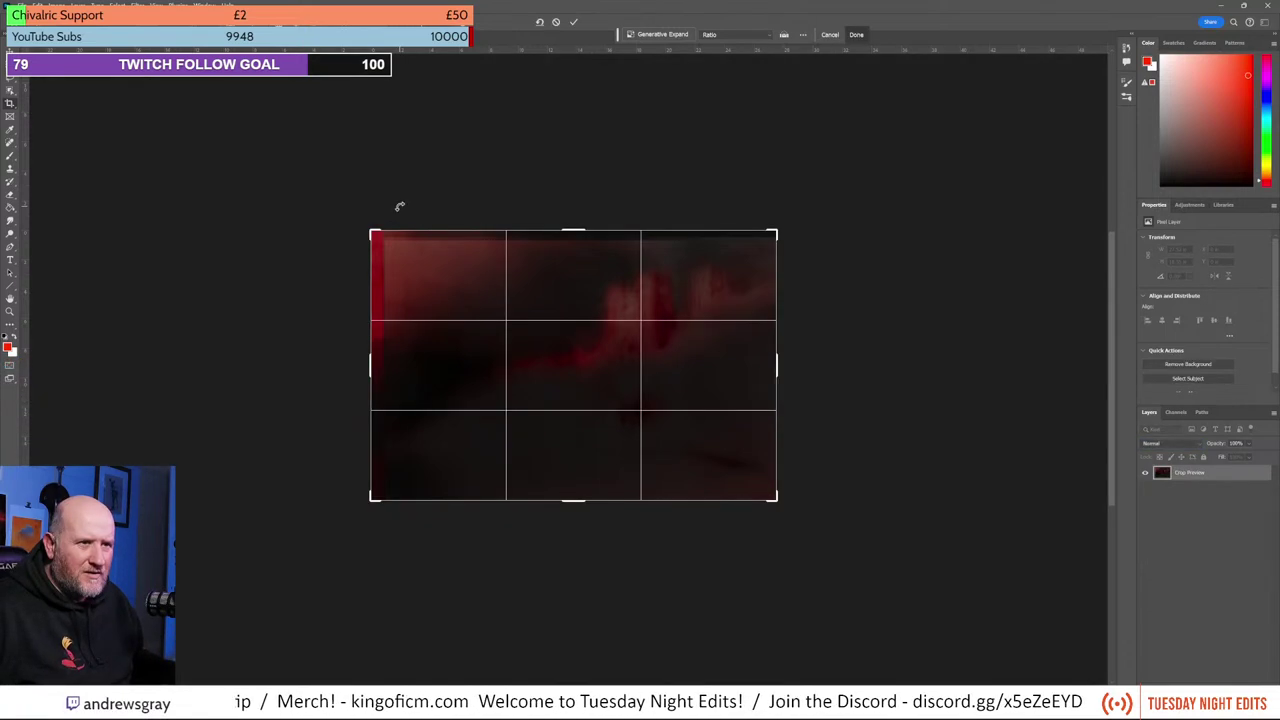
pyautogui.press('Return')
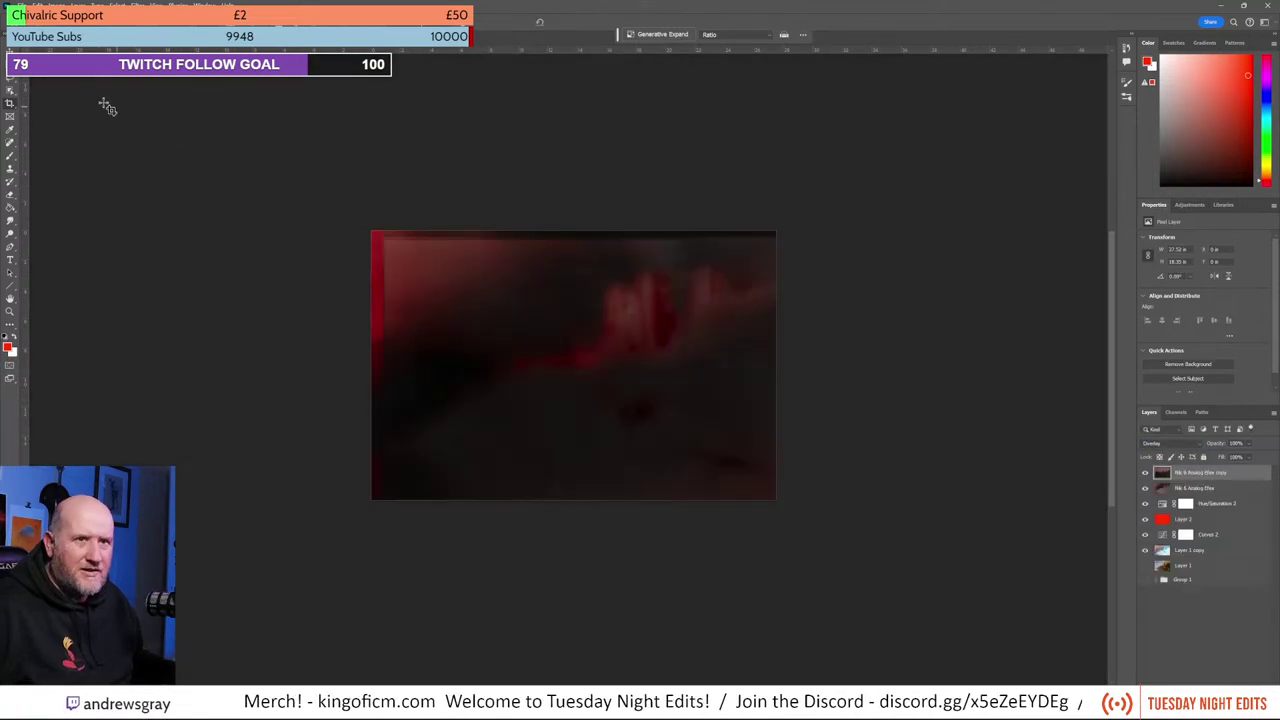
# Step: Zoom into the image, set the top layer to Normal blending, and launch Nik Analog Efex
pyautogui.press('w')
pyautogui.scroll(2, 670, 377)
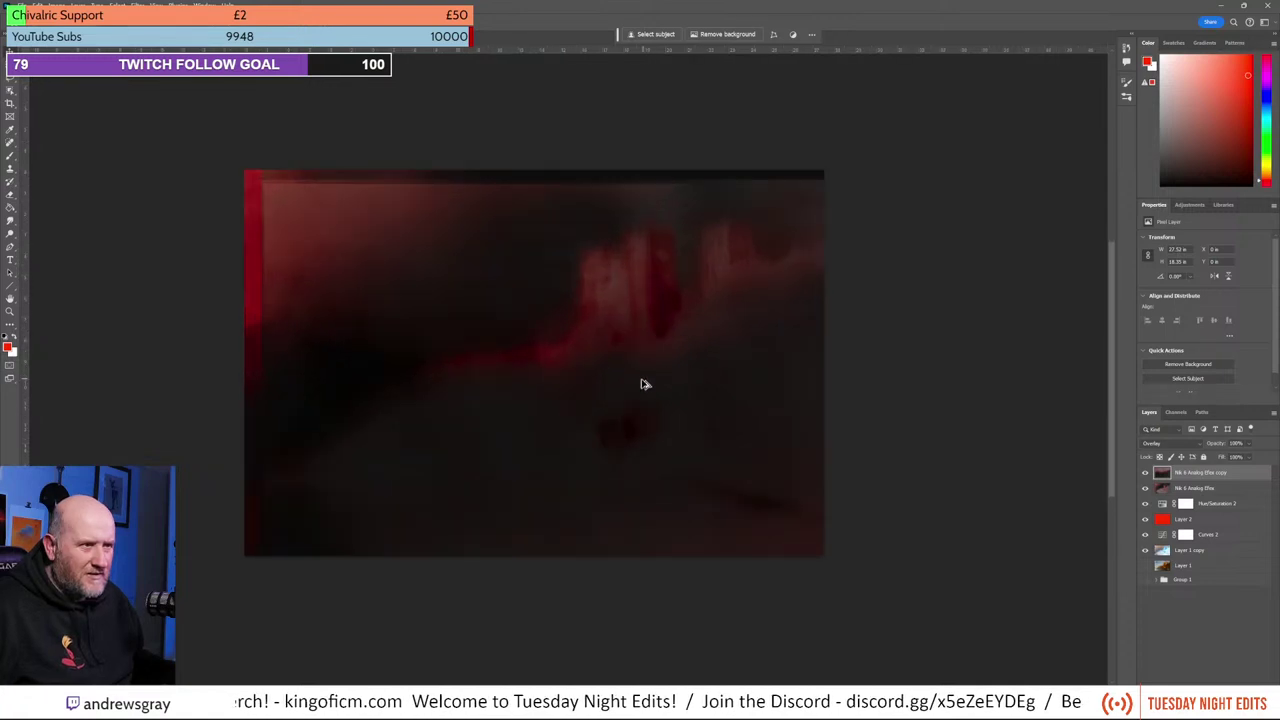
pyautogui.scroll(1, 511, 365)
pyautogui.scroll(1, 459, 342)
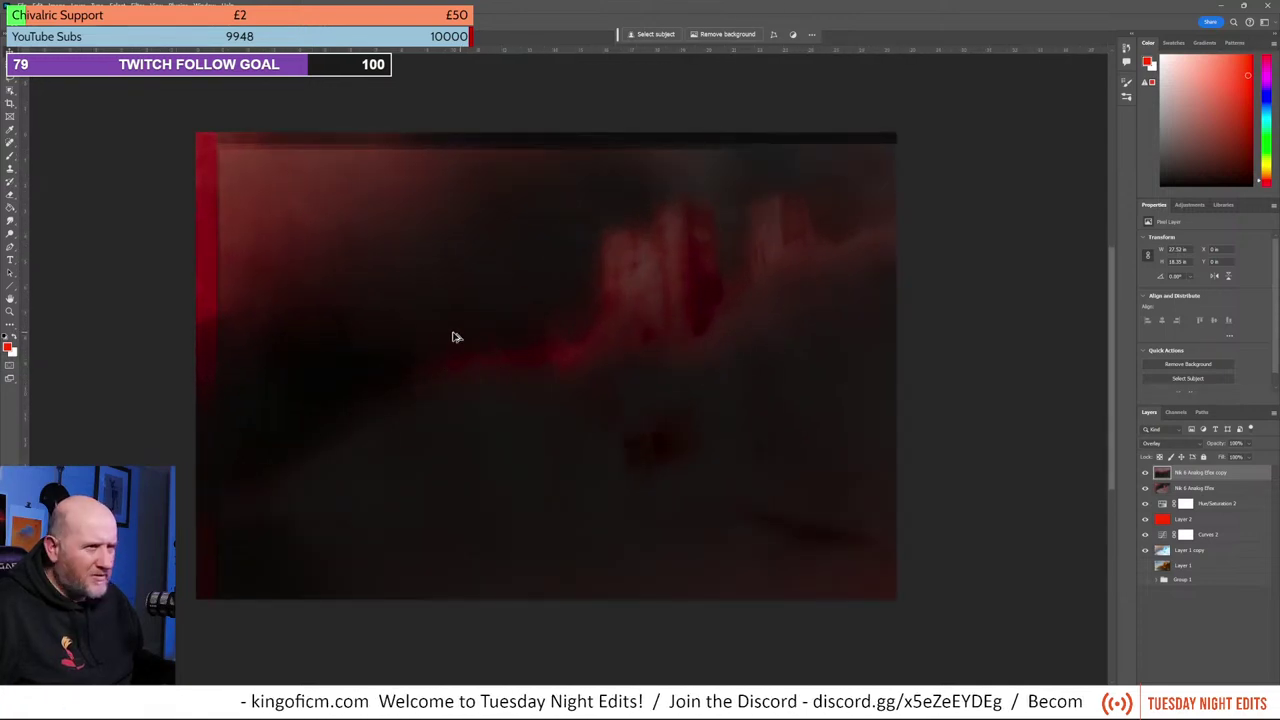
pyautogui.moveTo(420, 340); pyautogui.dragTo(463, 346)
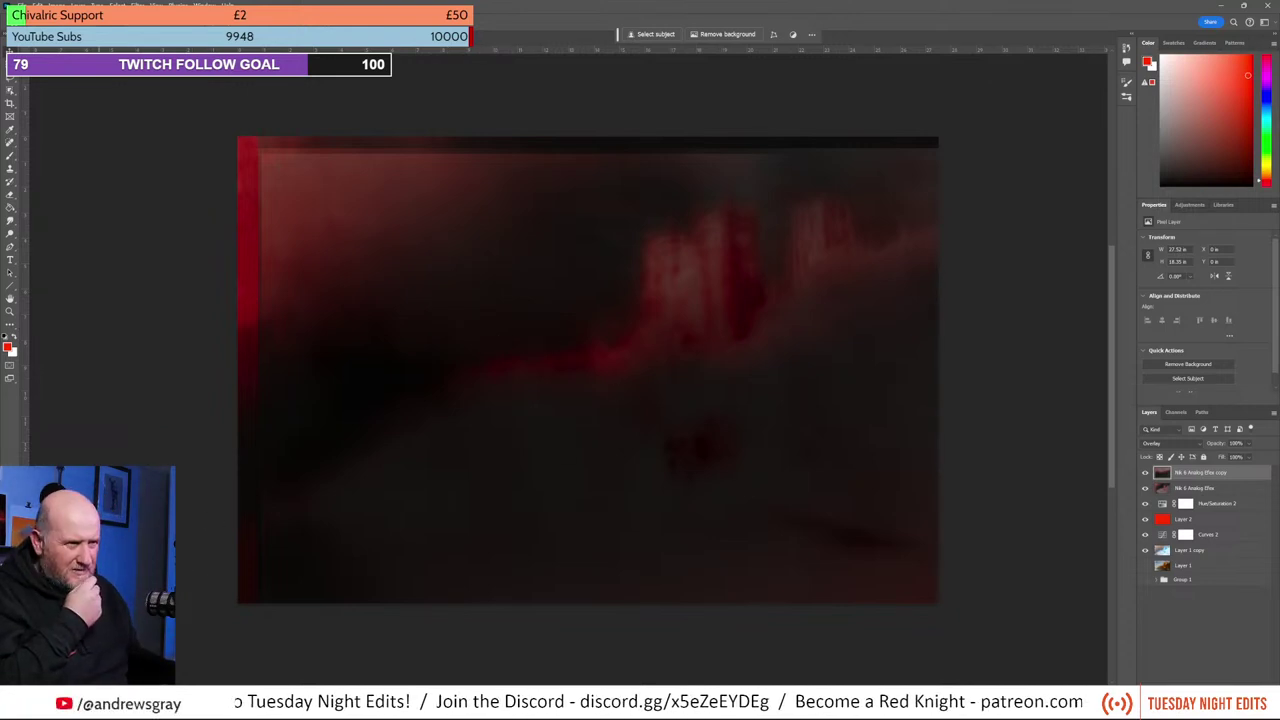
pyautogui.hotkey('shift', 'alt', 'n')
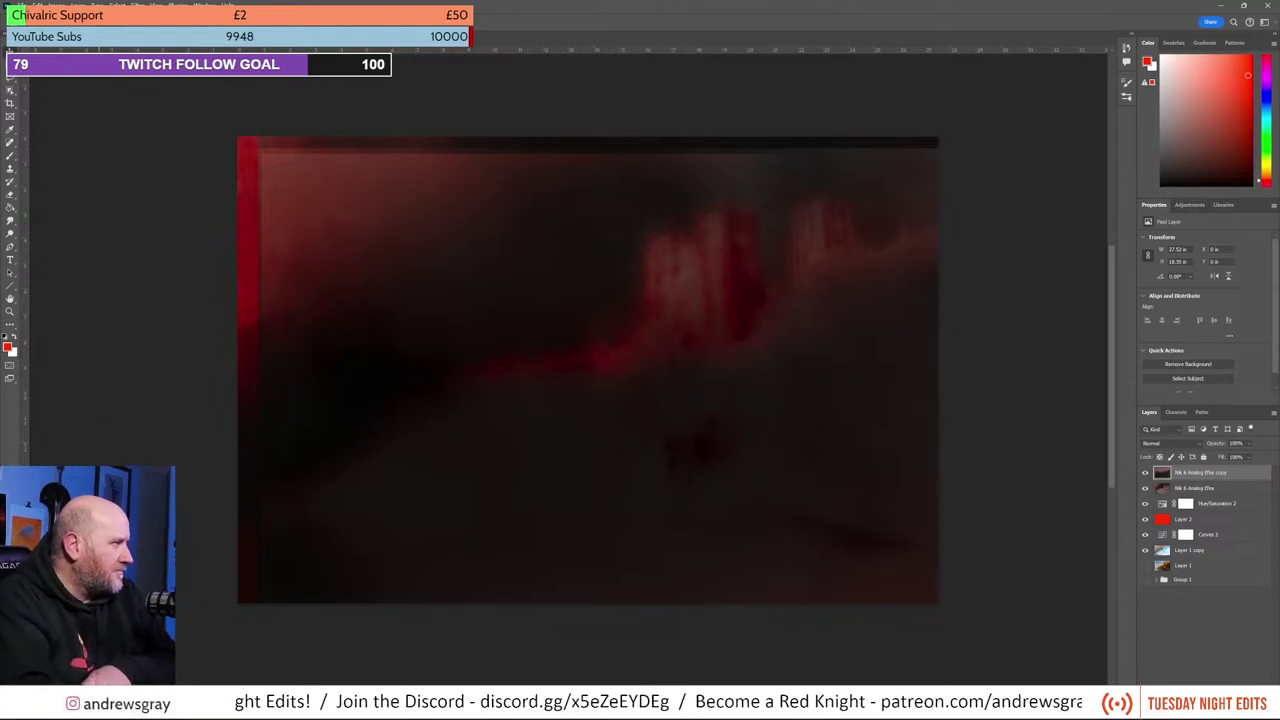
pyautogui.hotkey('ctrl', 'alt', 'f')
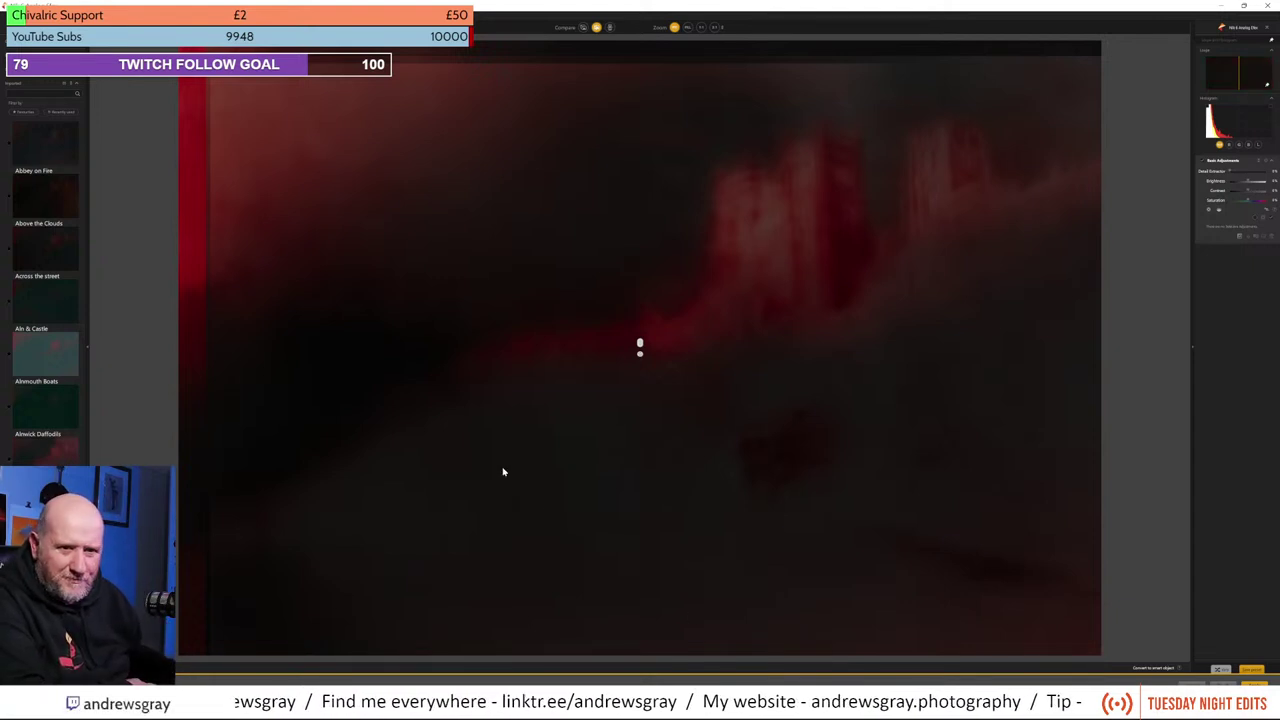
# Step: Preview Bamburgh Ponds, then apply the Blawearie Murk preset for a darker, murkier red
pyautogui.click(46, 406)
pyautogui.scroll(-2, 47, 397)
pyautogui.scroll(-2, 47, 397)
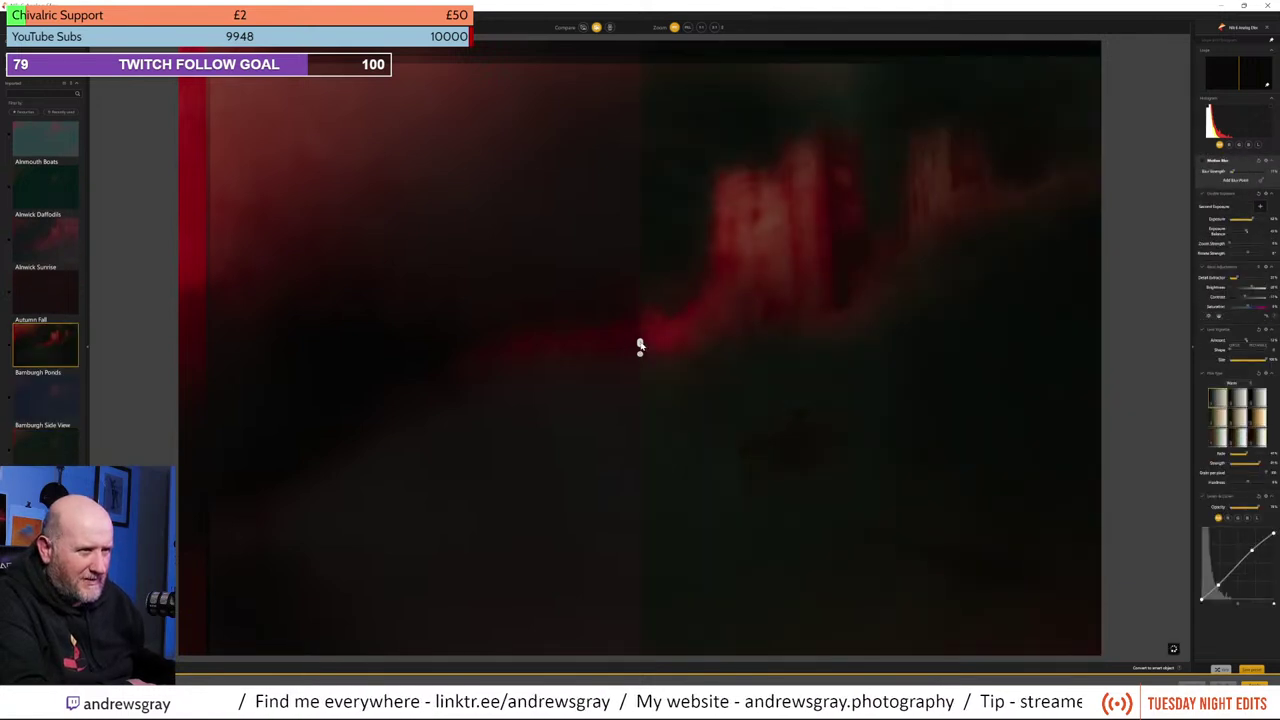
pyautogui.moveTo(638, 344); pyautogui.dragTo(431, 360)
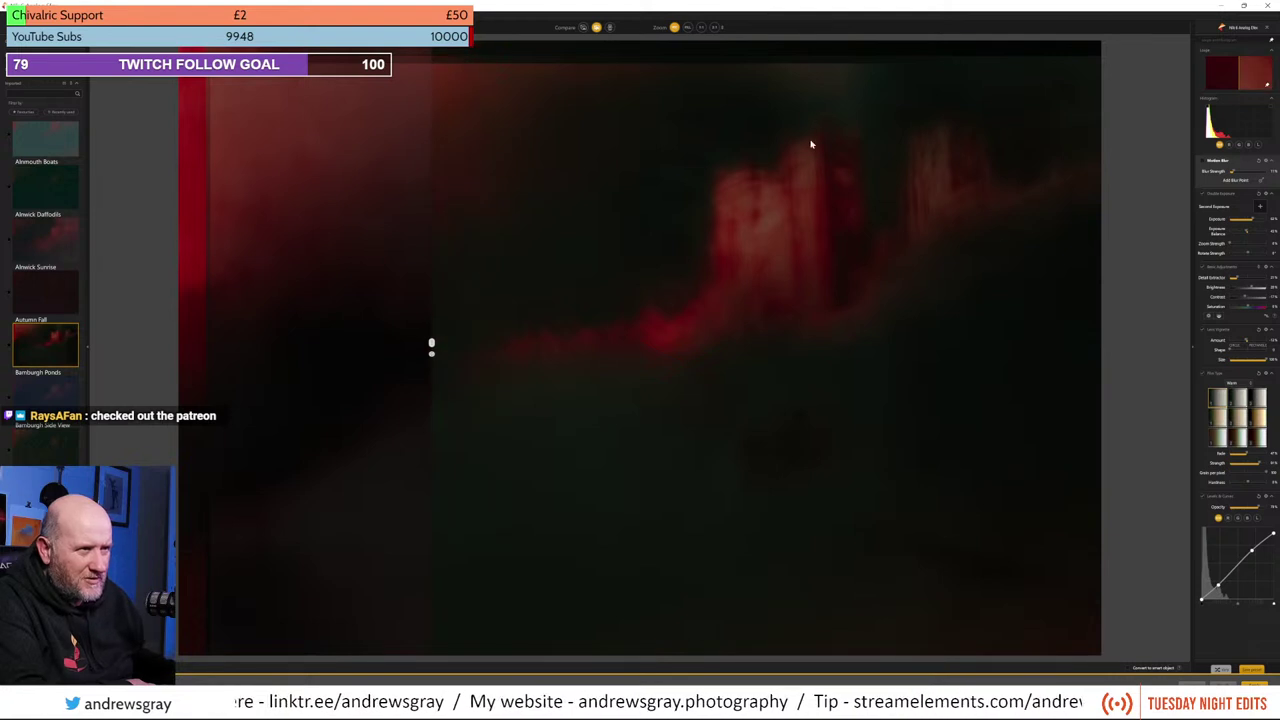
pyautogui.scroll(-3, 63, 345)
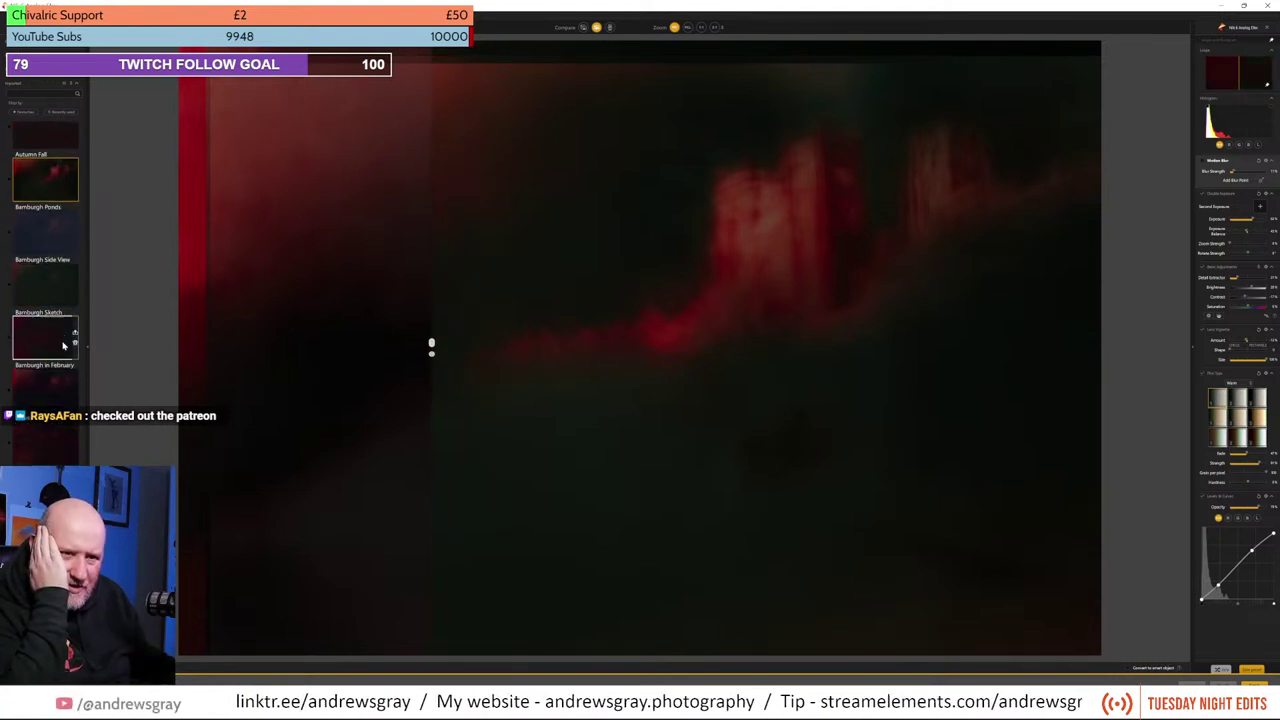
pyautogui.scroll(-1, 55, 350)
pyautogui.click(42, 343)
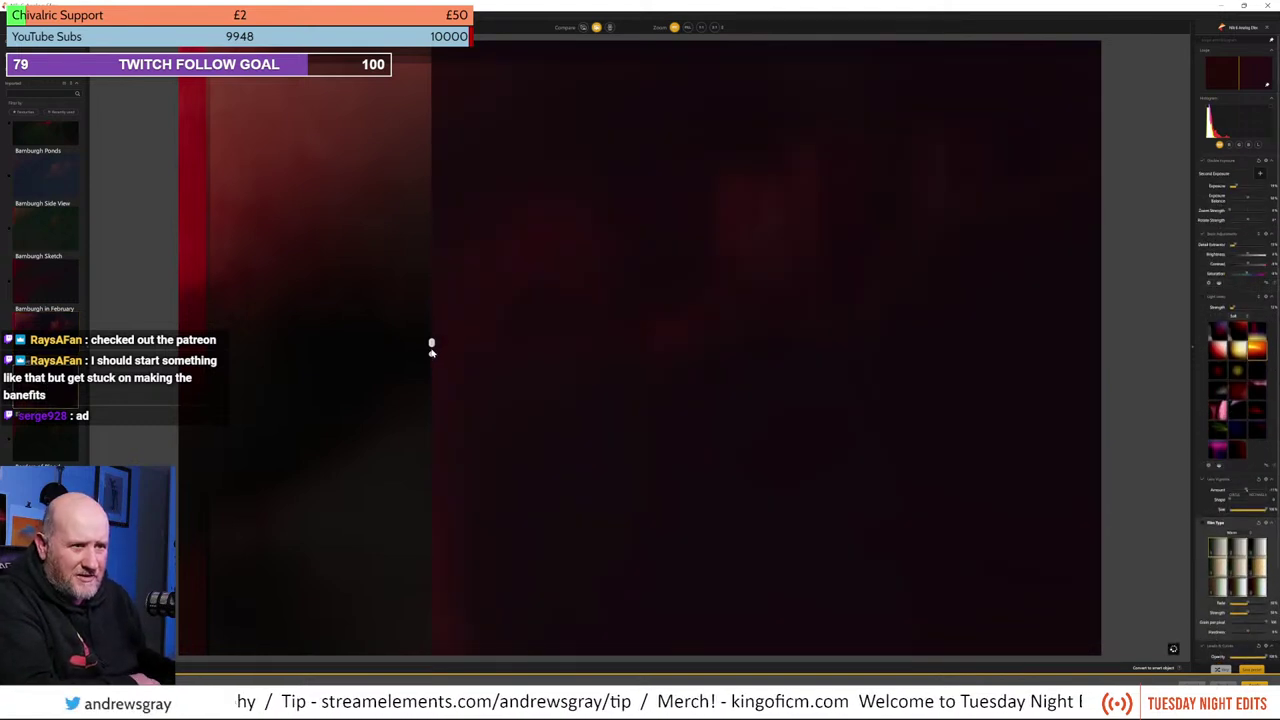
# Step: Compare with the original and shift the second exposure up and to the right
pyautogui.moveTo(431, 346); pyautogui.dragTo(185, 317)
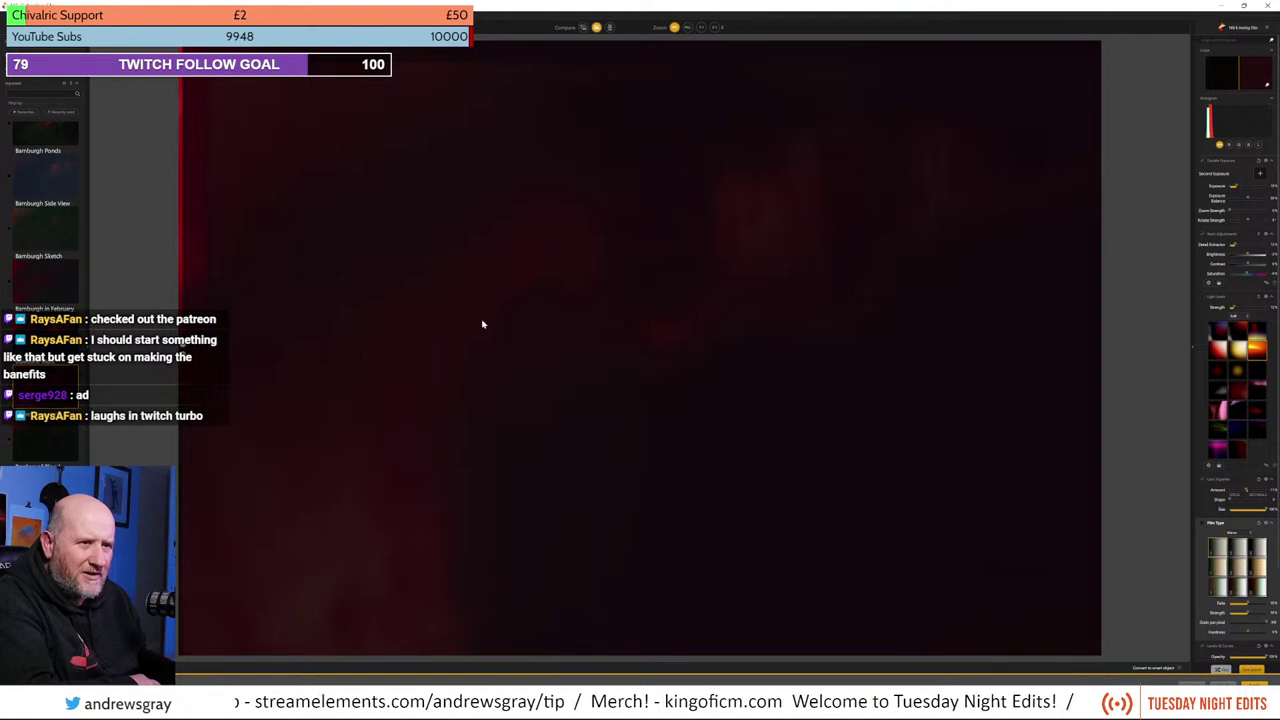
pyautogui.click(1220, 160)
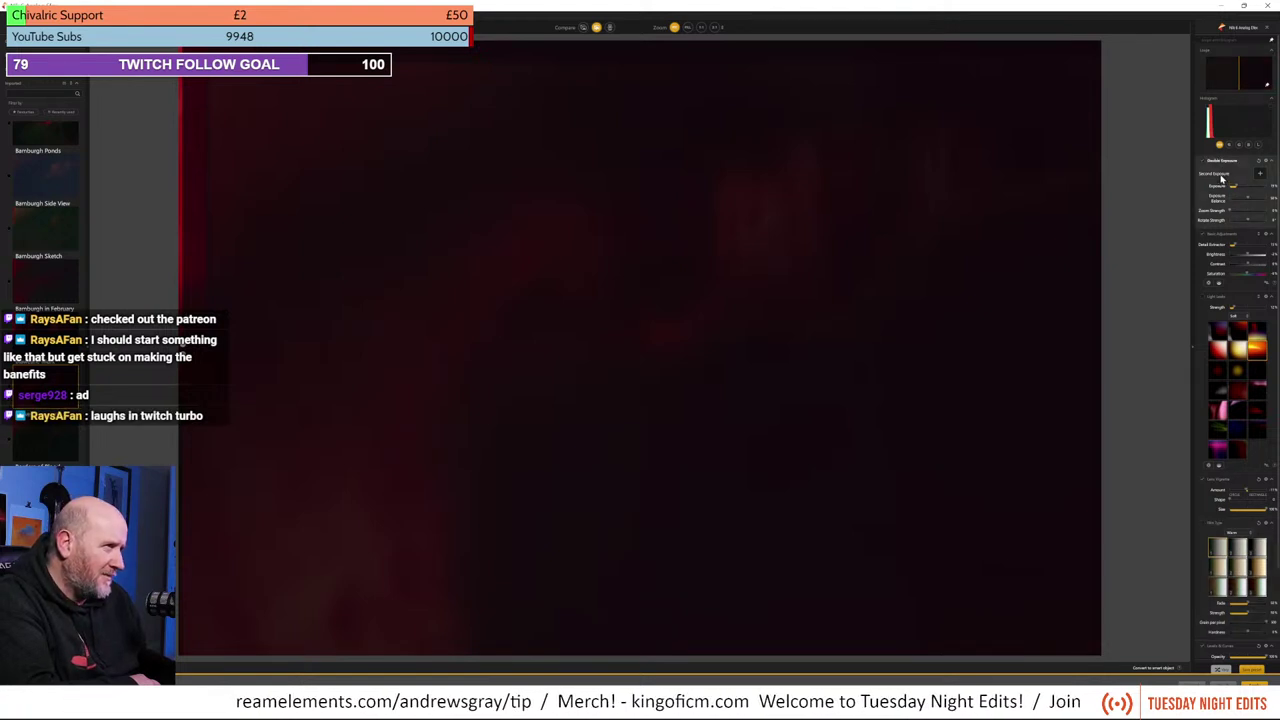
pyautogui.moveTo(623, 260); pyautogui.dragTo(684, 320)
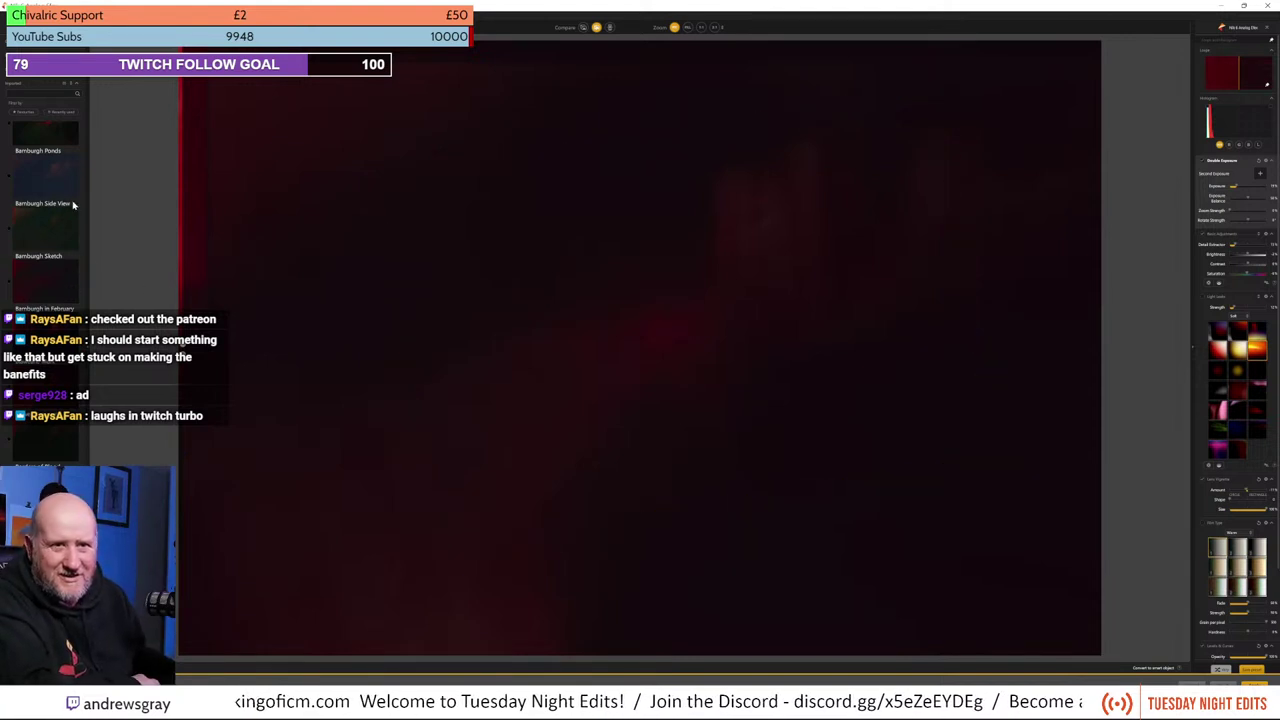
# Step: Try another preset, then apply the dark red Chillon 2 preset
pyautogui.scroll(3, 45, 240)
pyautogui.scroll(5, 72, 240)
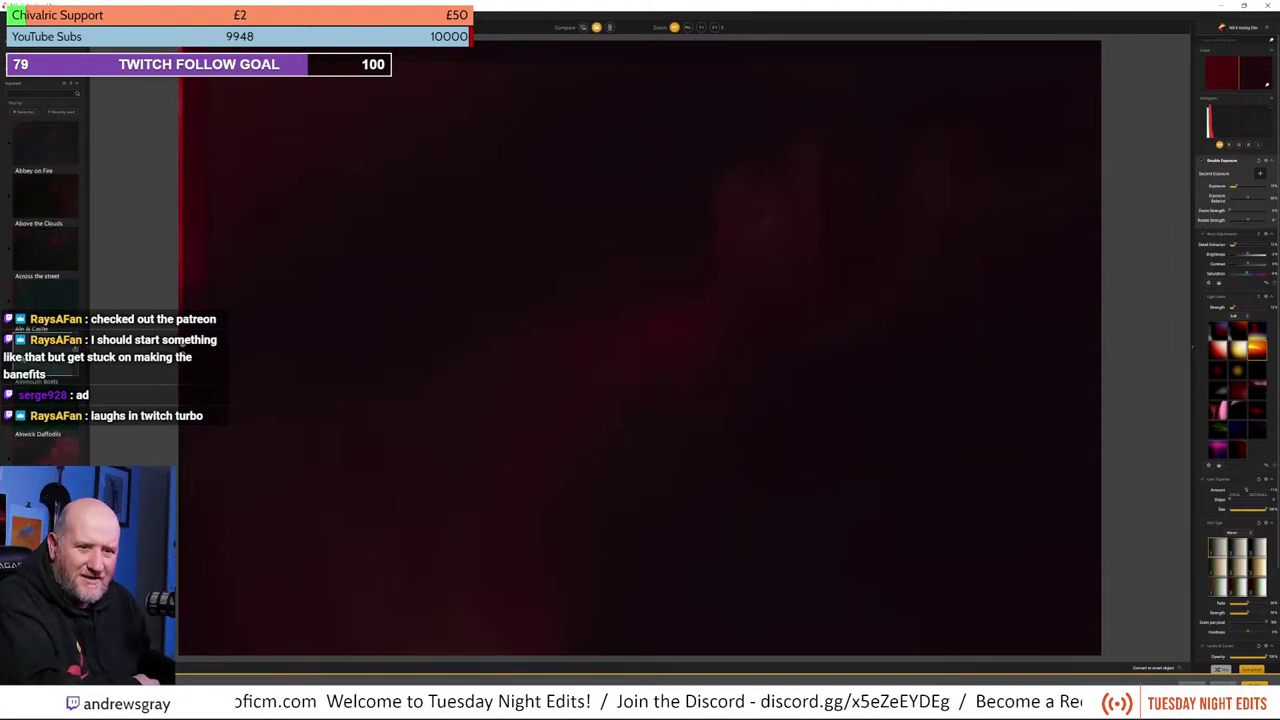
pyautogui.scroll(3, 22, 347)
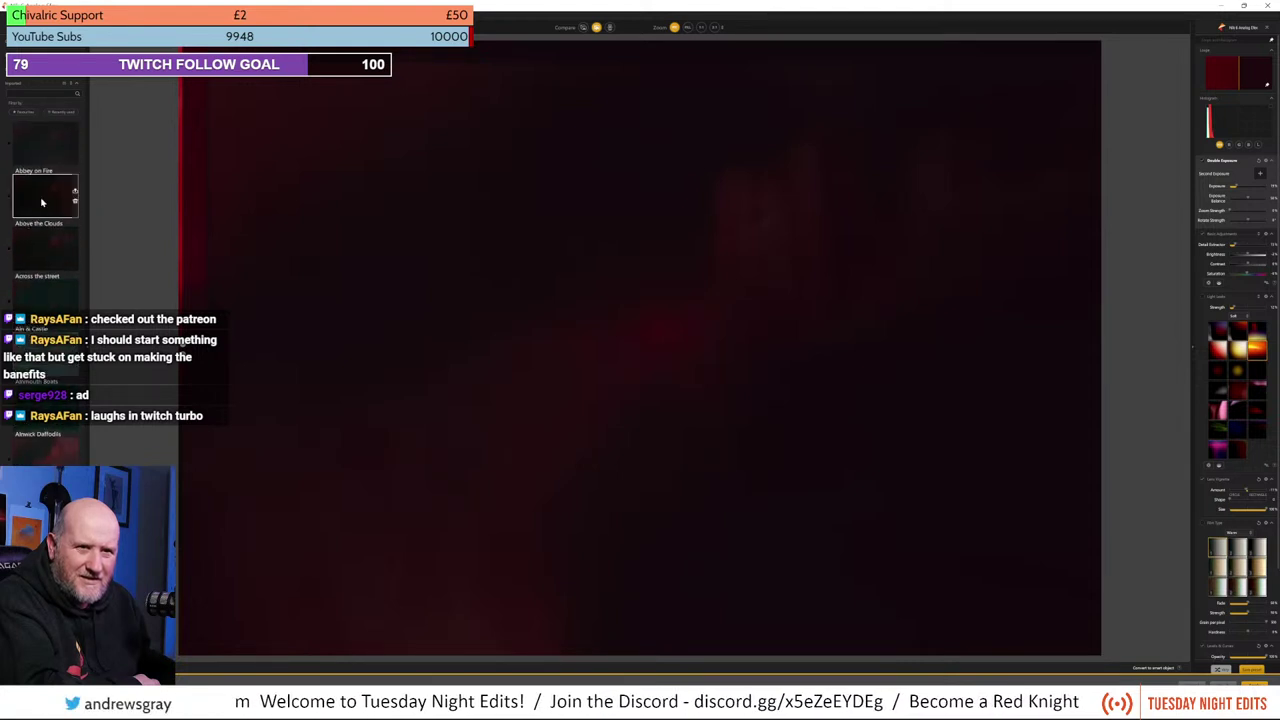
pyautogui.click(53, 253)
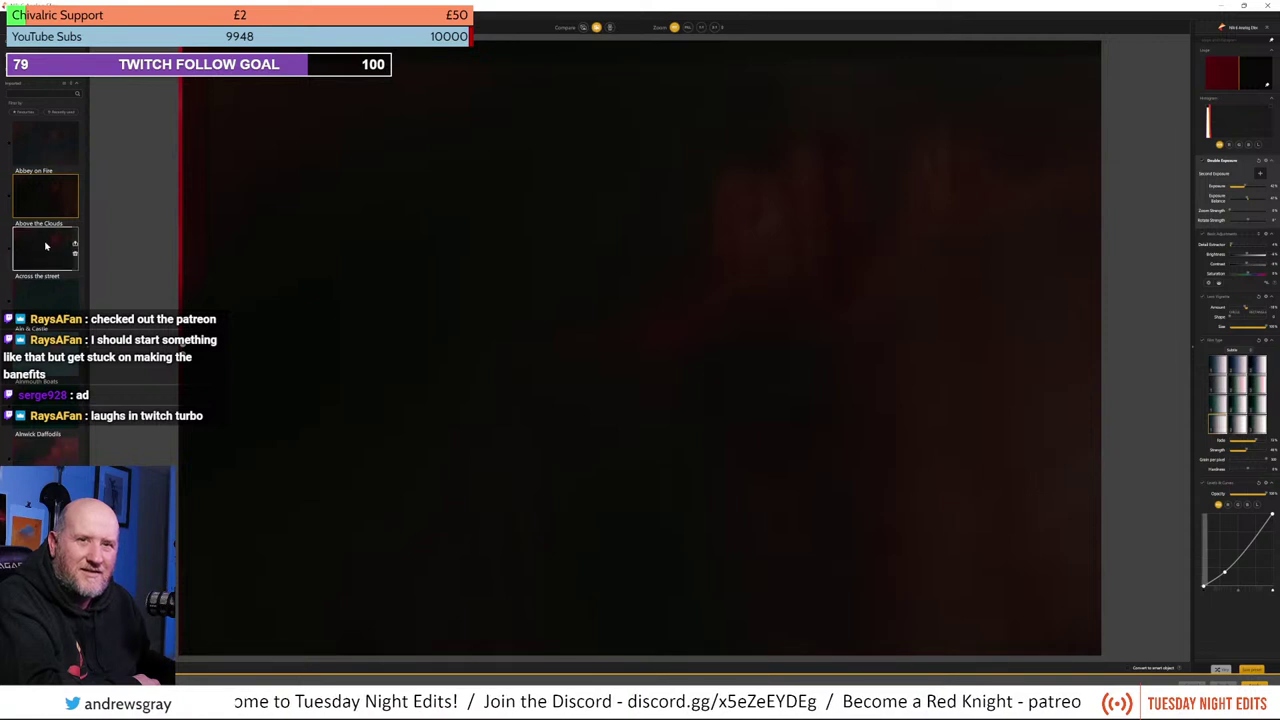
pyautogui.scroll(-10, 41, 237)
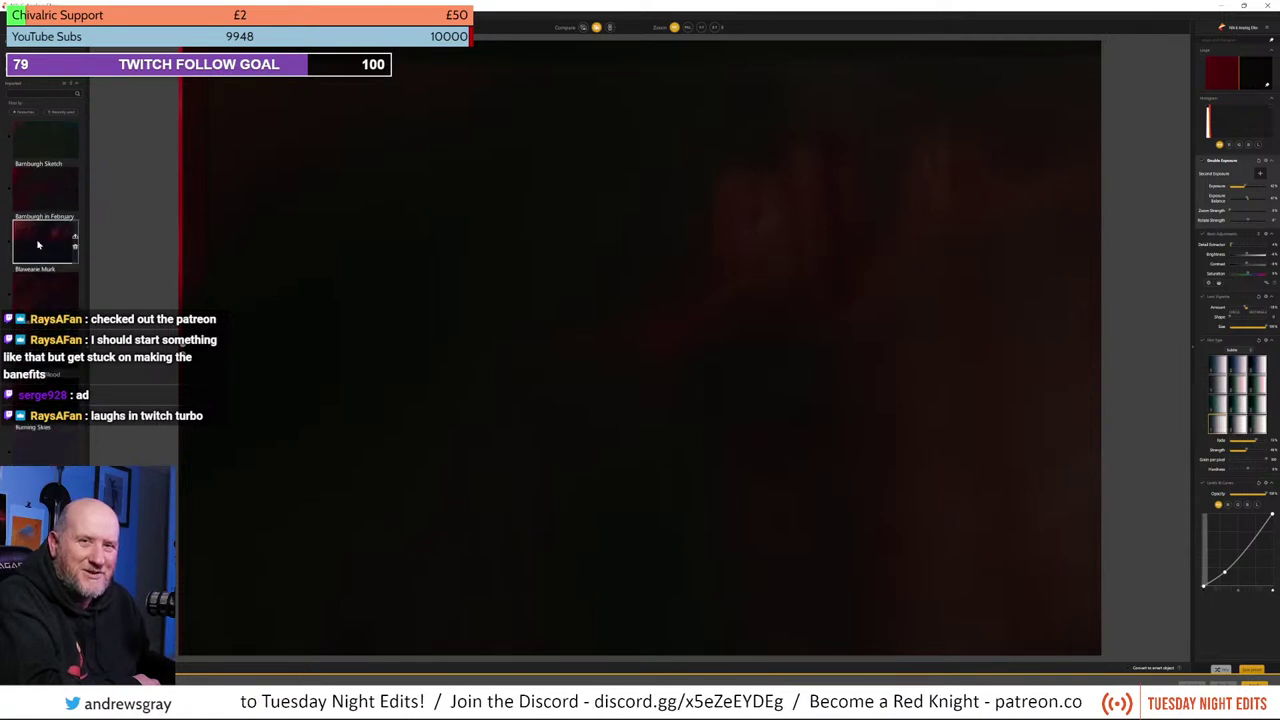
pyautogui.scroll(-5, 37, 243)
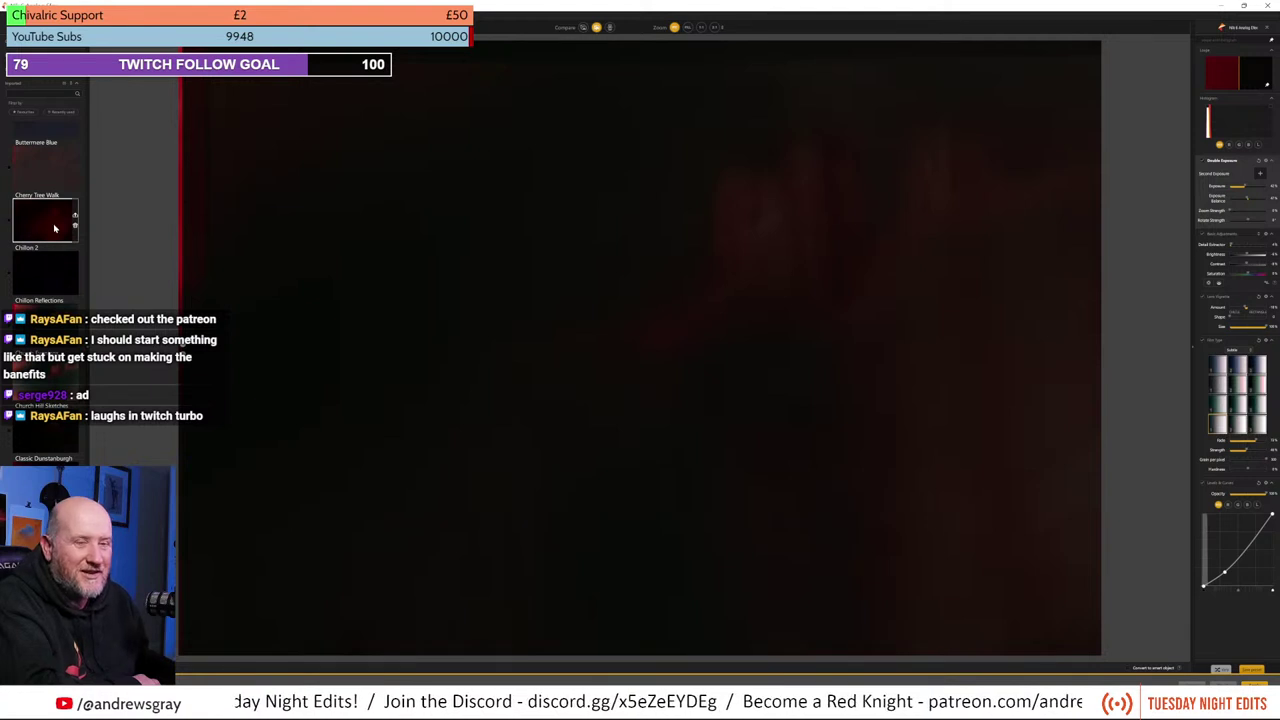
pyautogui.click(55, 229)
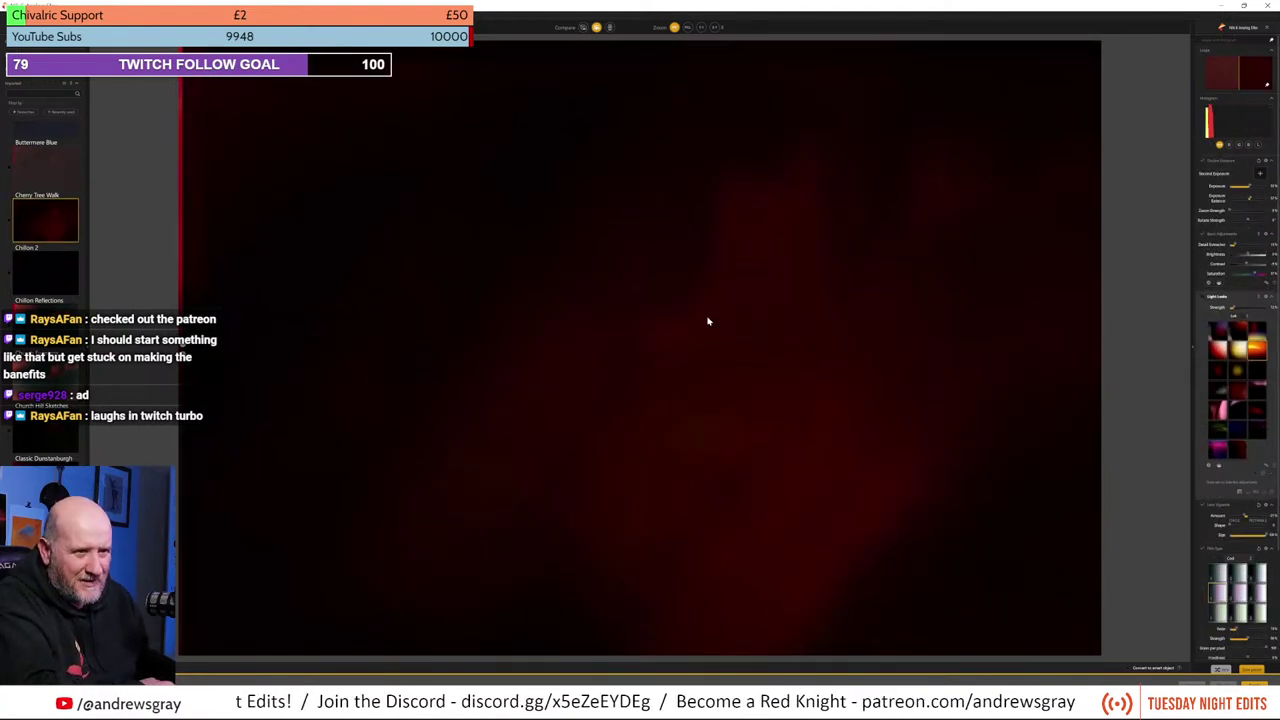
# Step: Add a light leak and rotate and resize it diagonally across the image
pyautogui.click(879, 307)
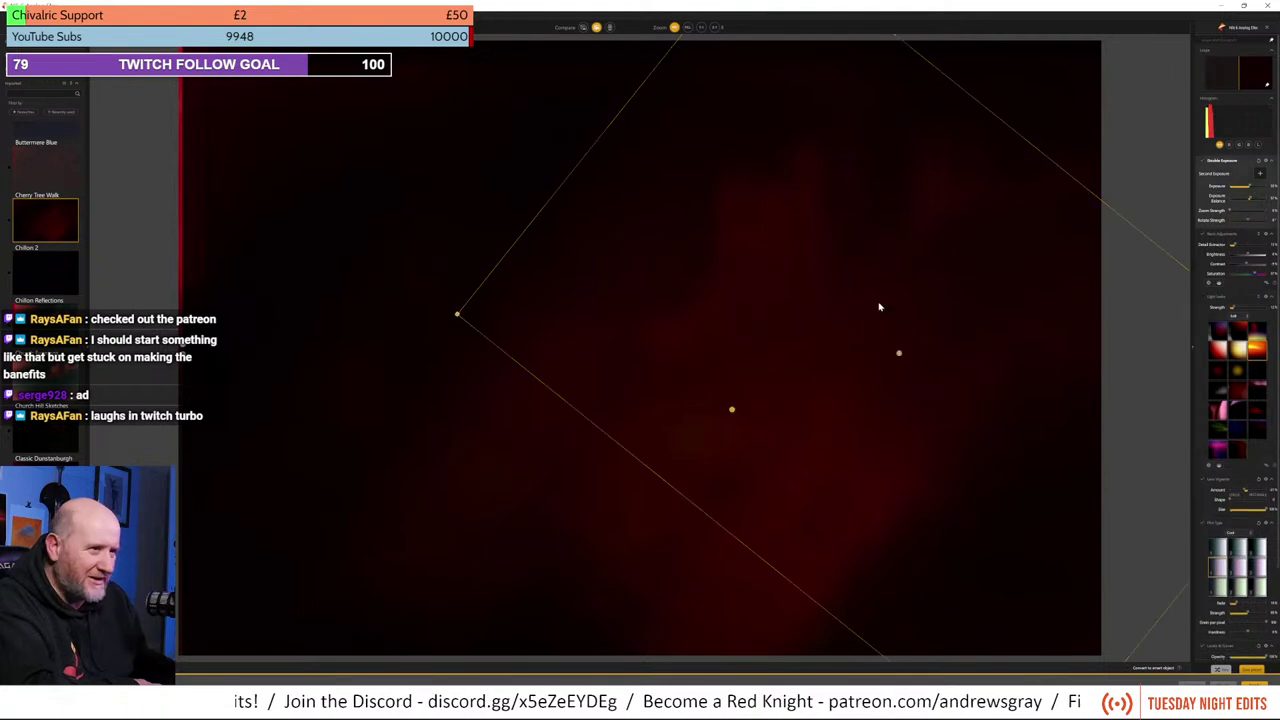
pyautogui.moveTo(900, 354); pyautogui.dragTo(855, 315)
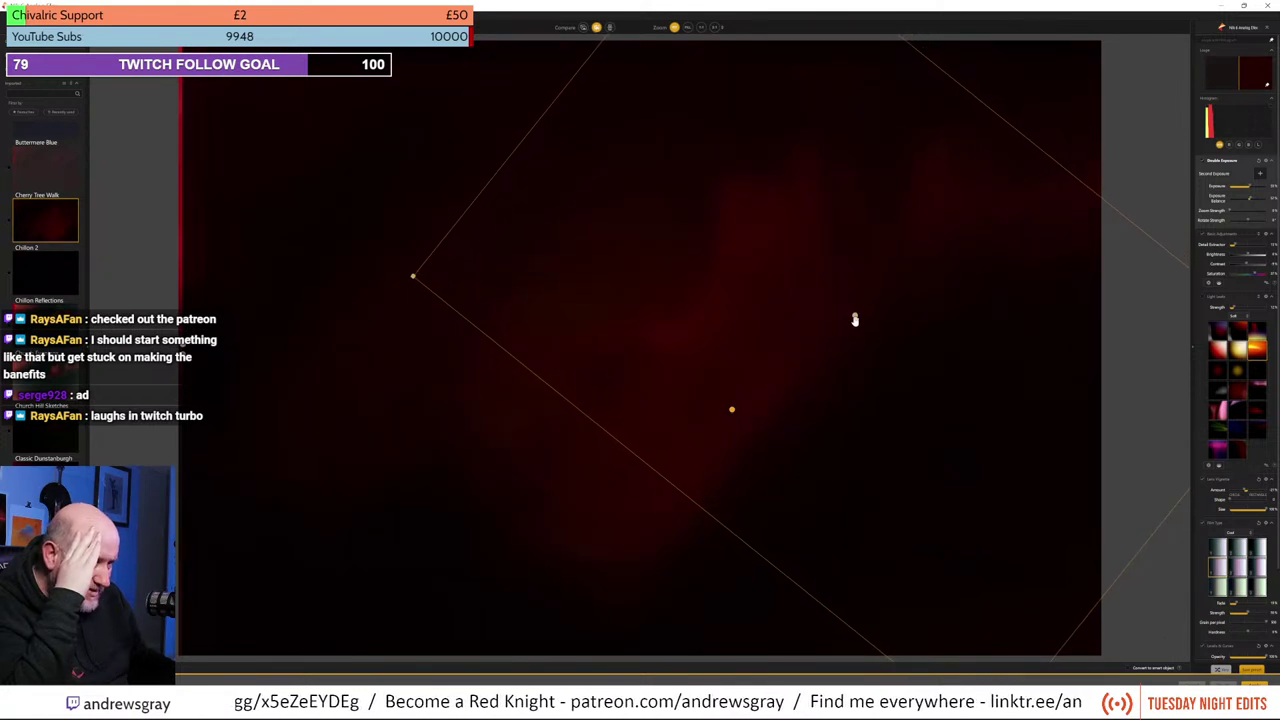
pyautogui.click(882, 494)
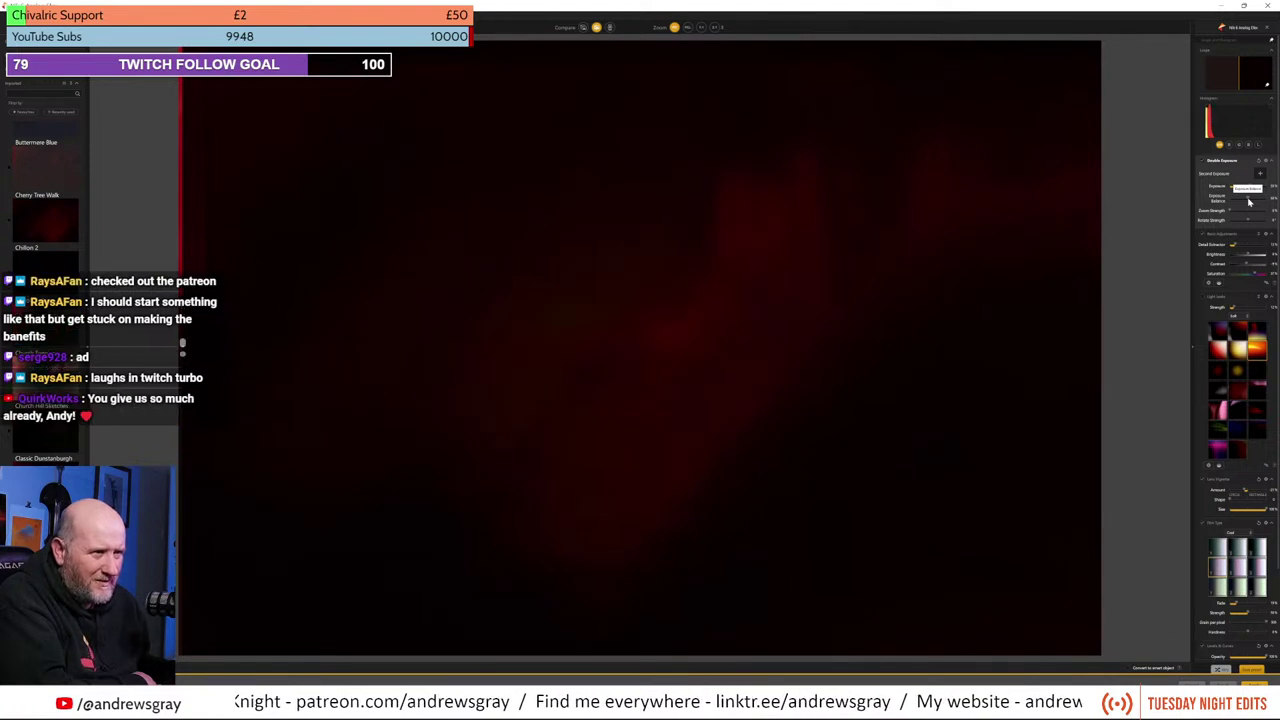
# Step: Nudge the Basic Adjustments brightness slightly and toggle the vignette and other effects to compare
pyautogui.click(1254, 256)
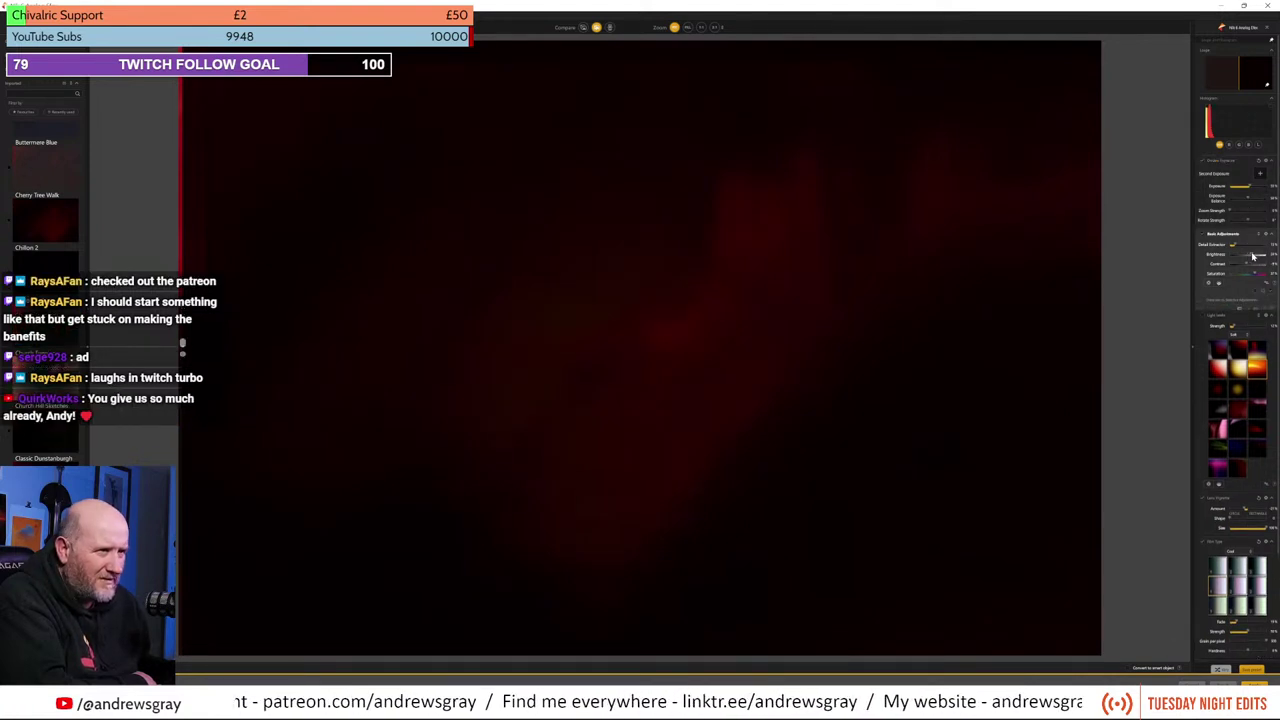
pyautogui.moveTo(1254, 256); pyautogui.dragTo(1250, 257)
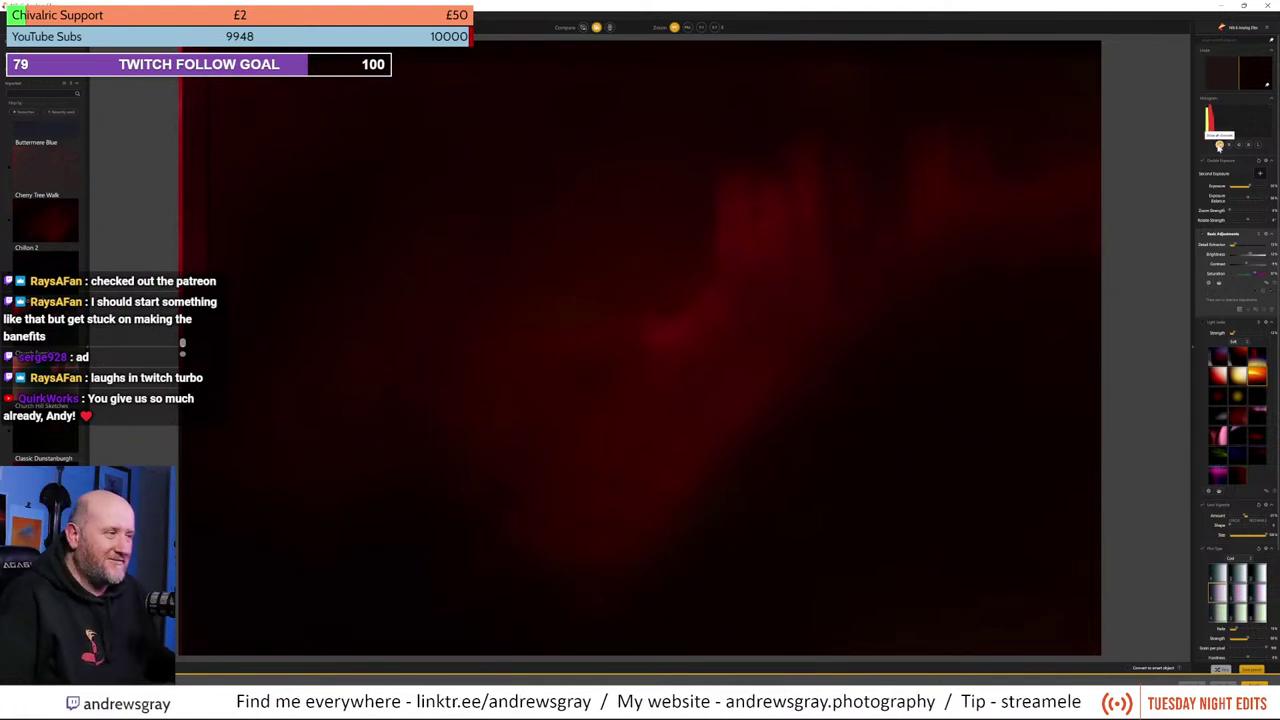
pyautogui.click(1249, 200)
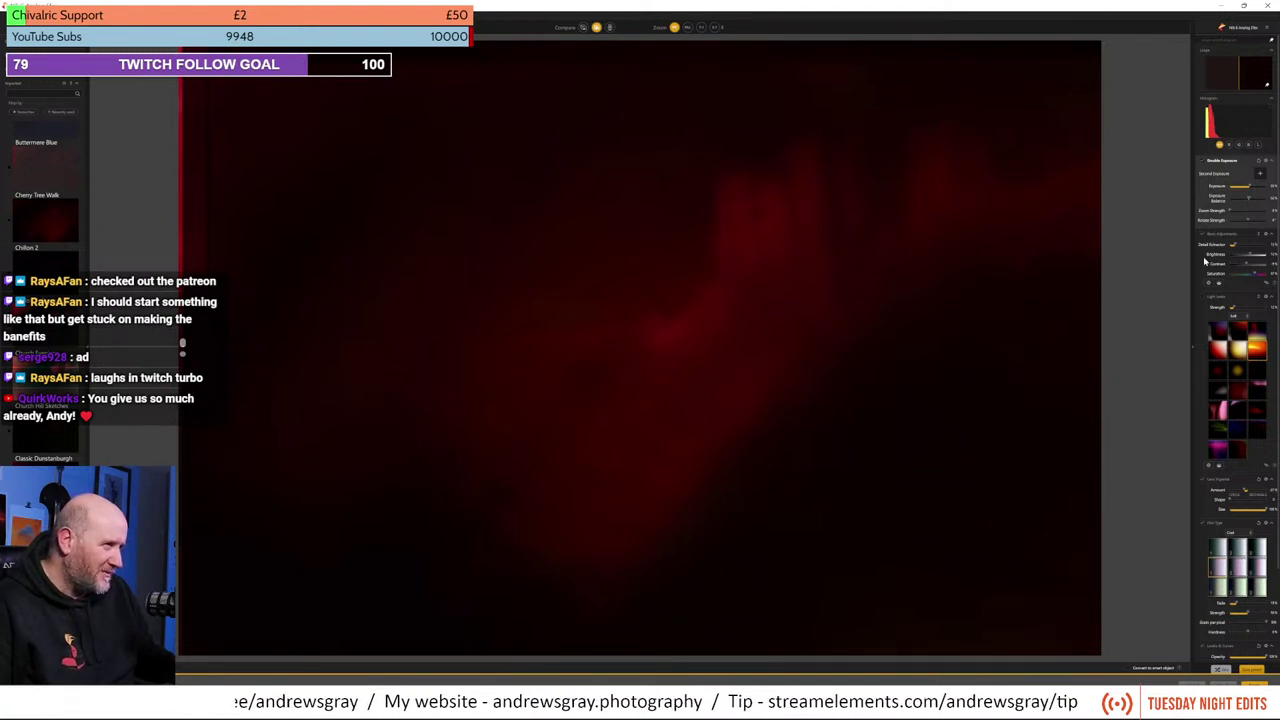
pyautogui.click(1203, 481)
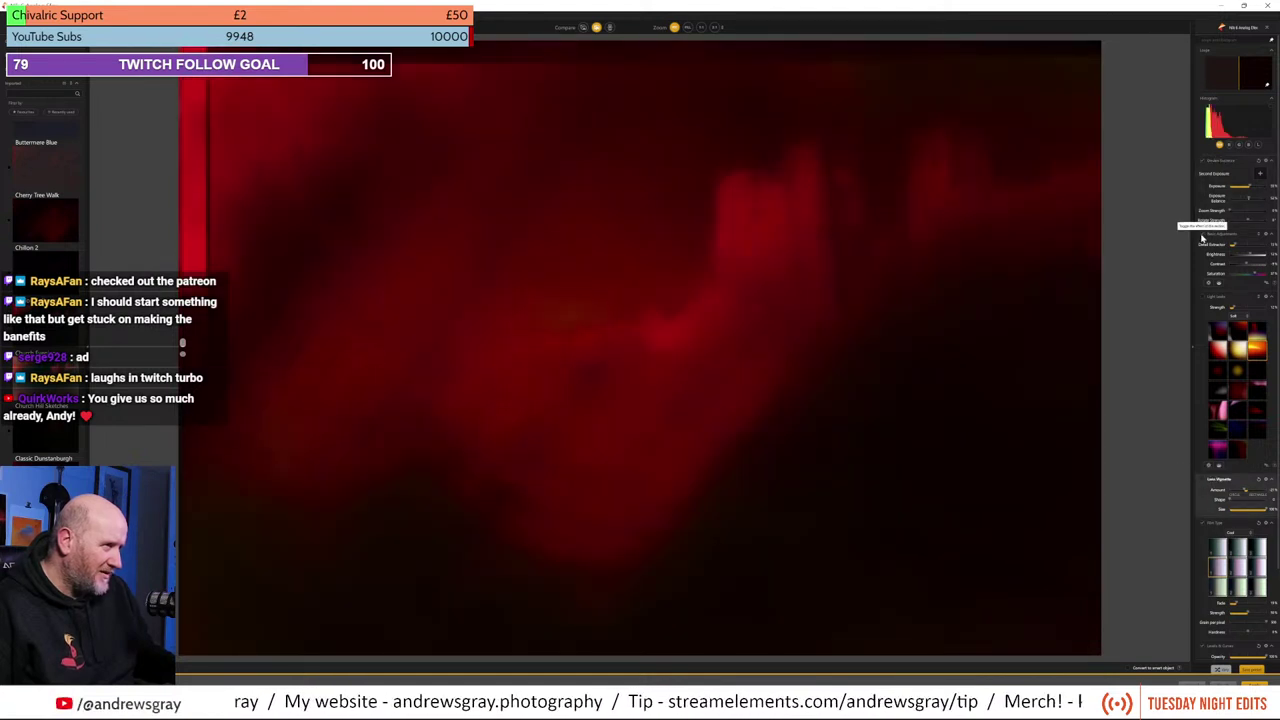
pyautogui.click(1232, 298)
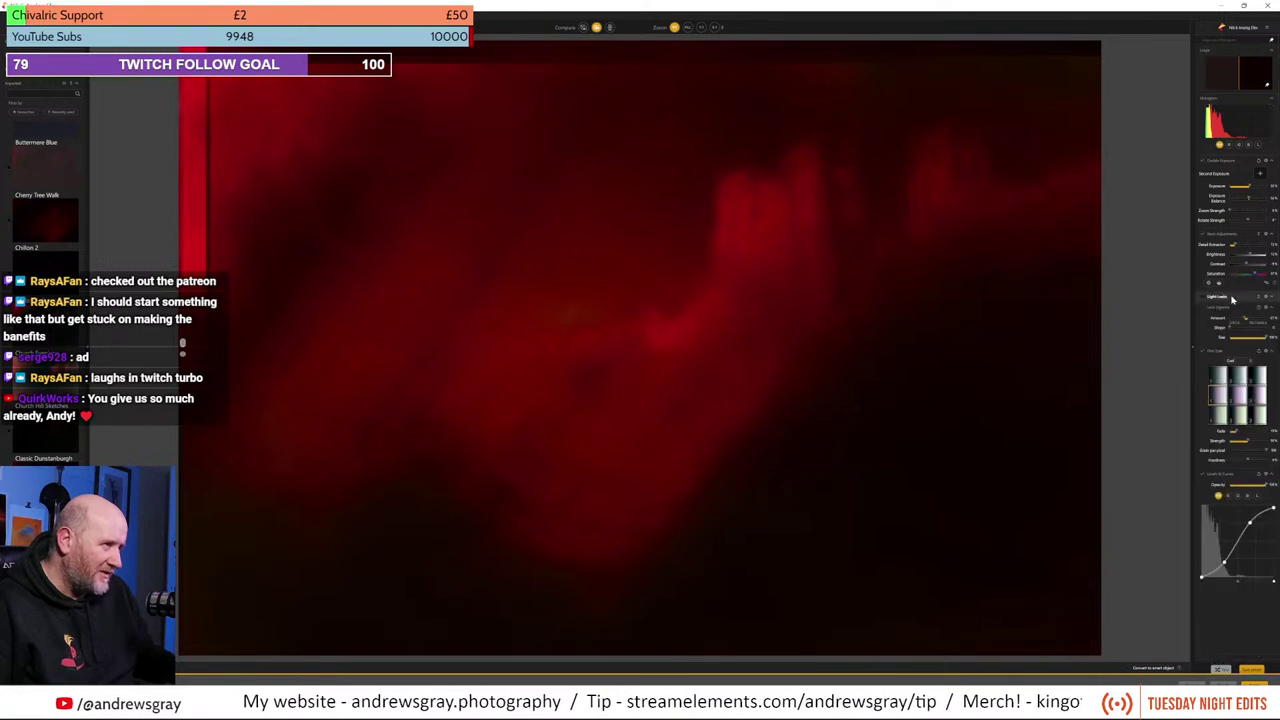
pyautogui.click(1203, 238)
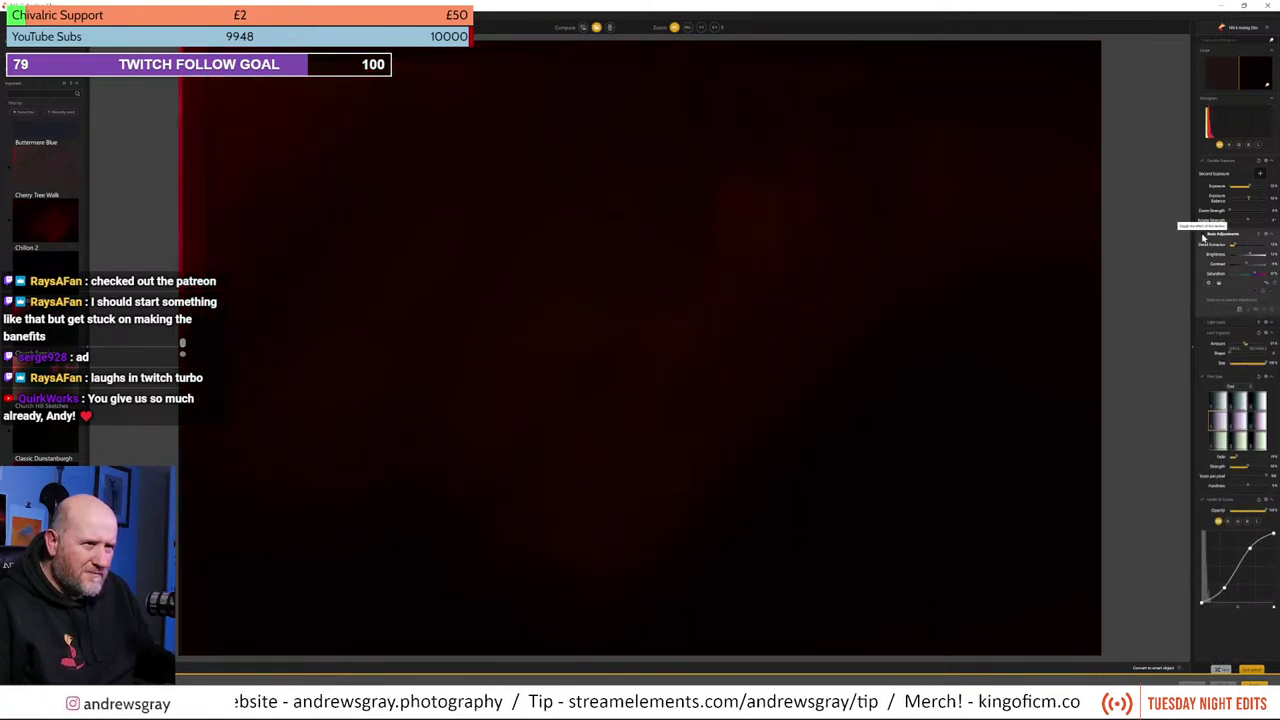
# Step: Adjust the lens vignette amount and move its centre to the bottom-right corner
pyautogui.click(1203, 338)
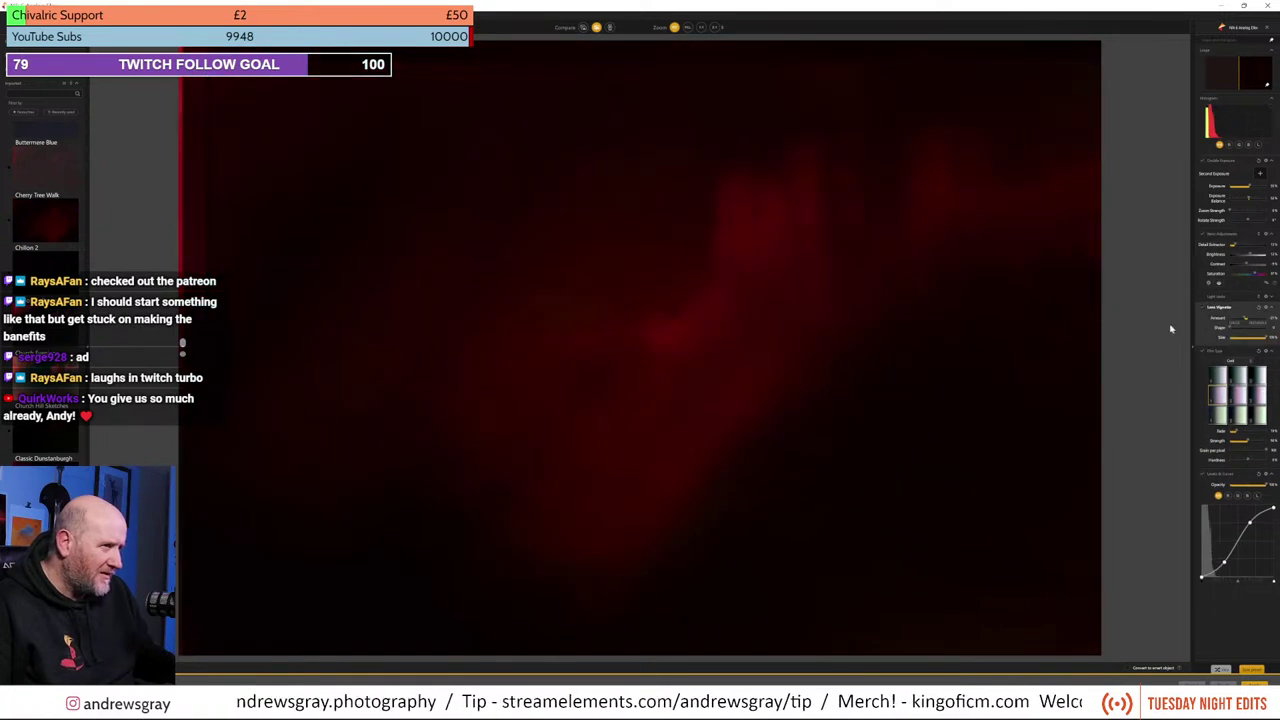
pyautogui.moveTo(1102, 634); pyautogui.dragTo(728, 356)
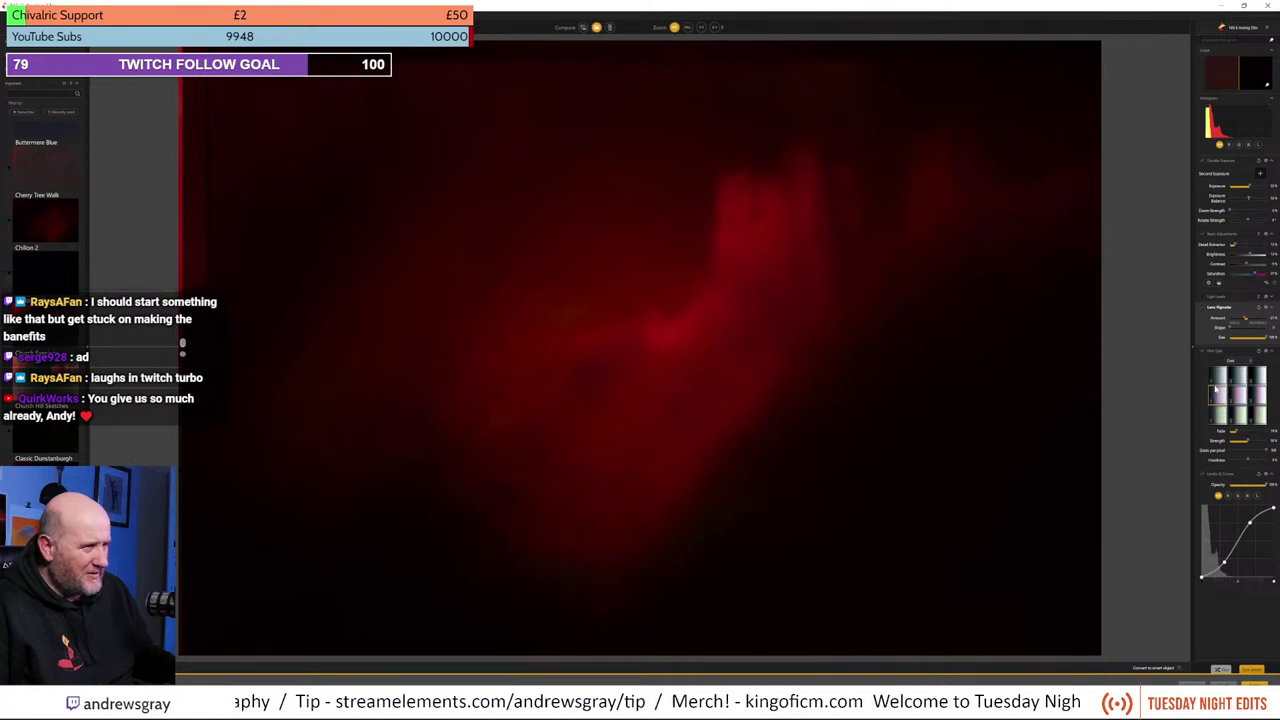
pyautogui.moveTo(1246, 320)
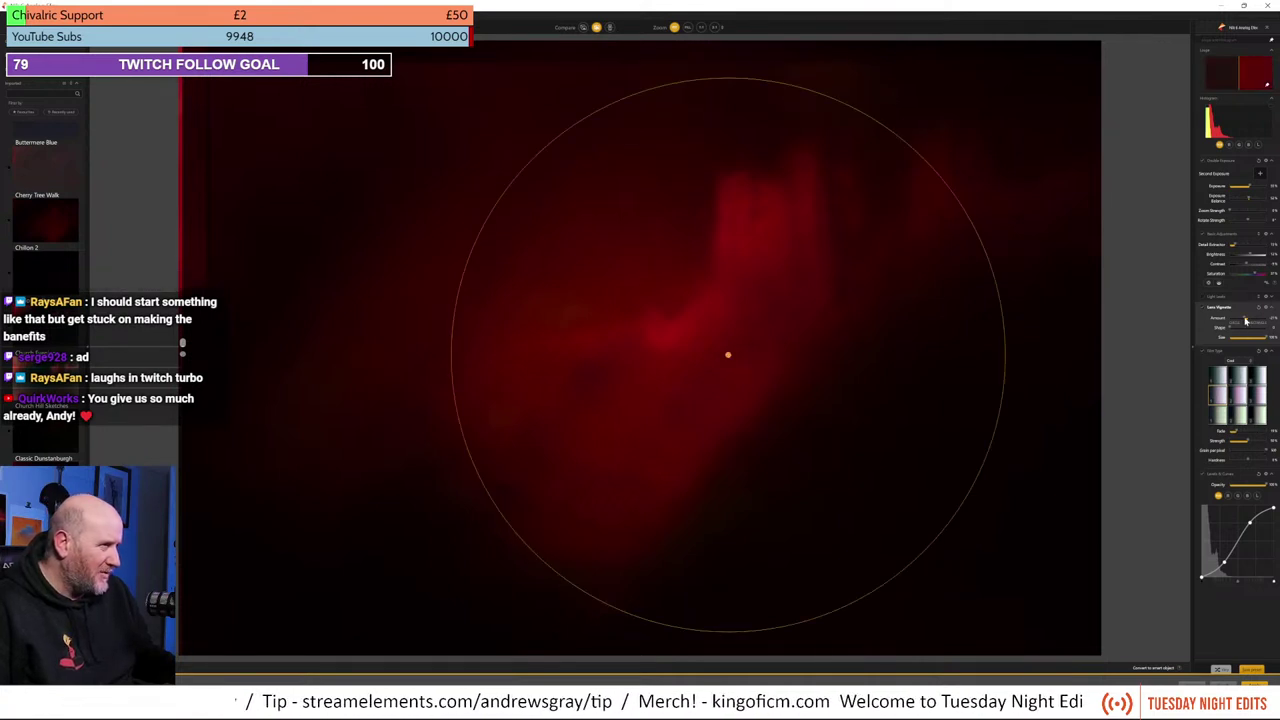
pyautogui.moveTo(1246, 320); pyautogui.dragTo(1248, 325)
pyautogui.moveTo(726, 355); pyautogui.dragTo(1083, 656)
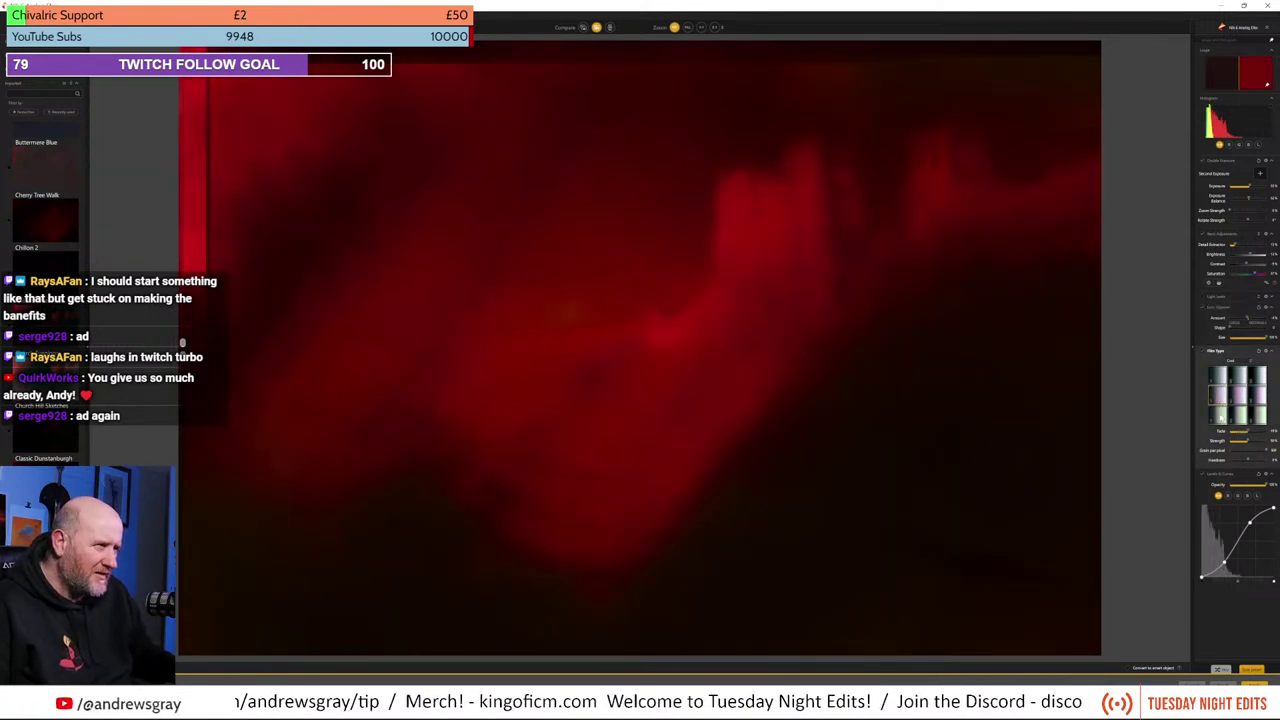
# Step: Choose the plainer red film type, strengthen the lens vignette, and compare with the original
pyautogui.click(1218, 401)
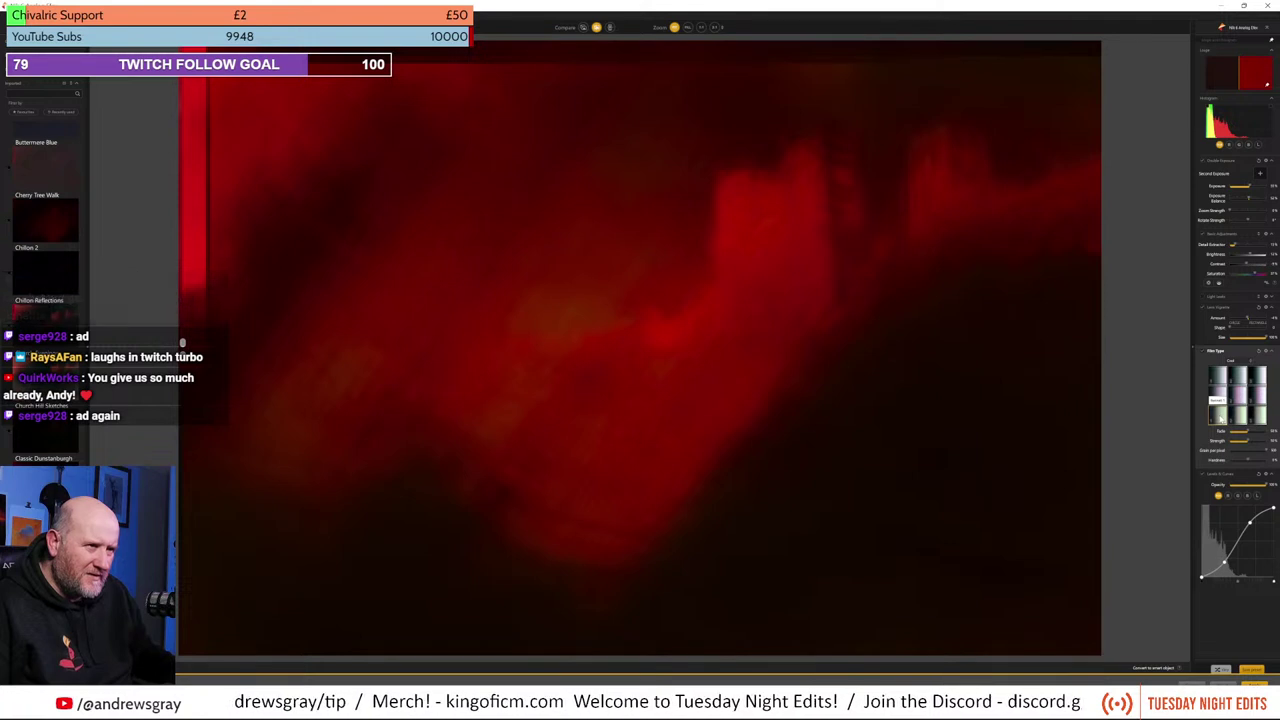
pyautogui.click(1216, 380)
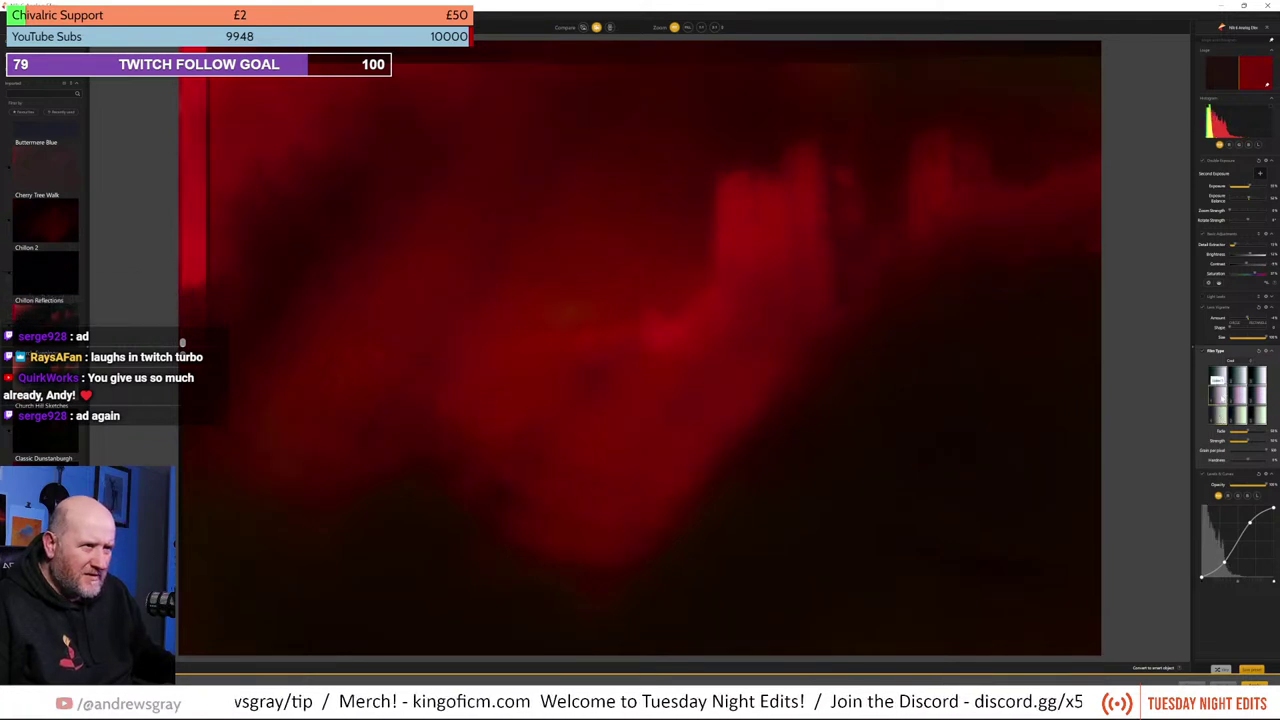
pyautogui.click(1246, 318)
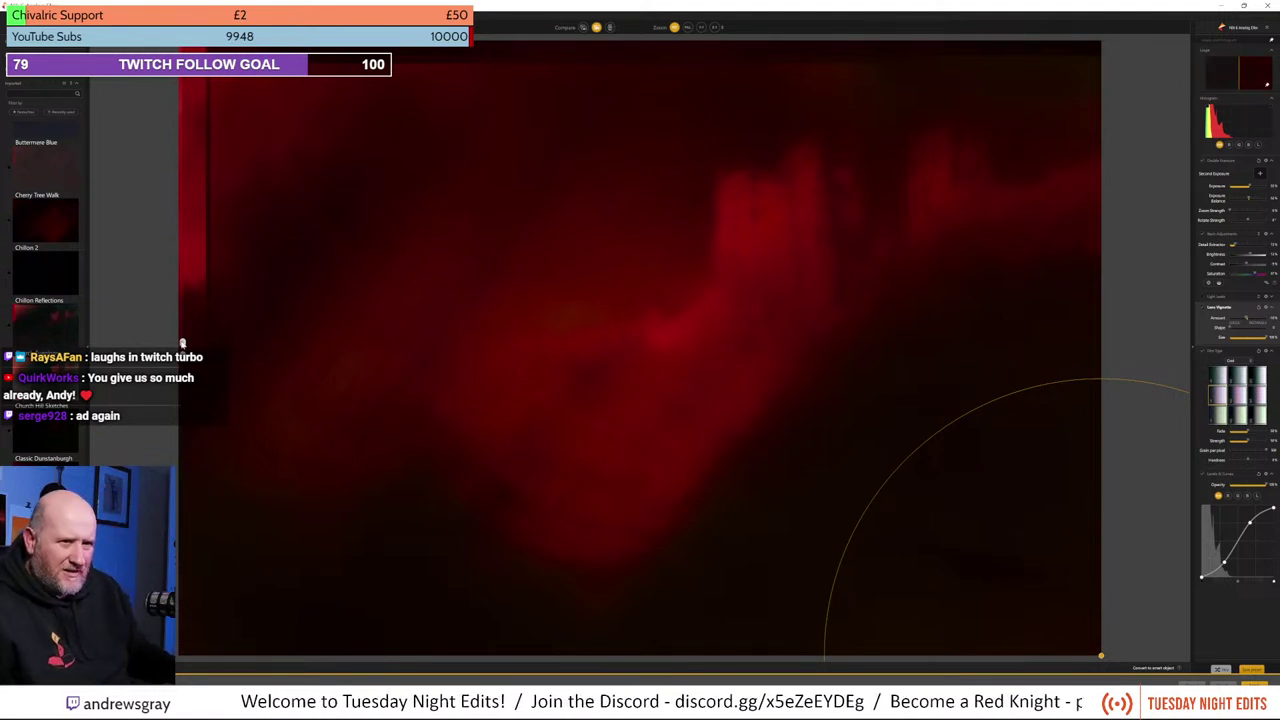
pyautogui.moveTo(182, 342); pyautogui.dragTo(3, 294)
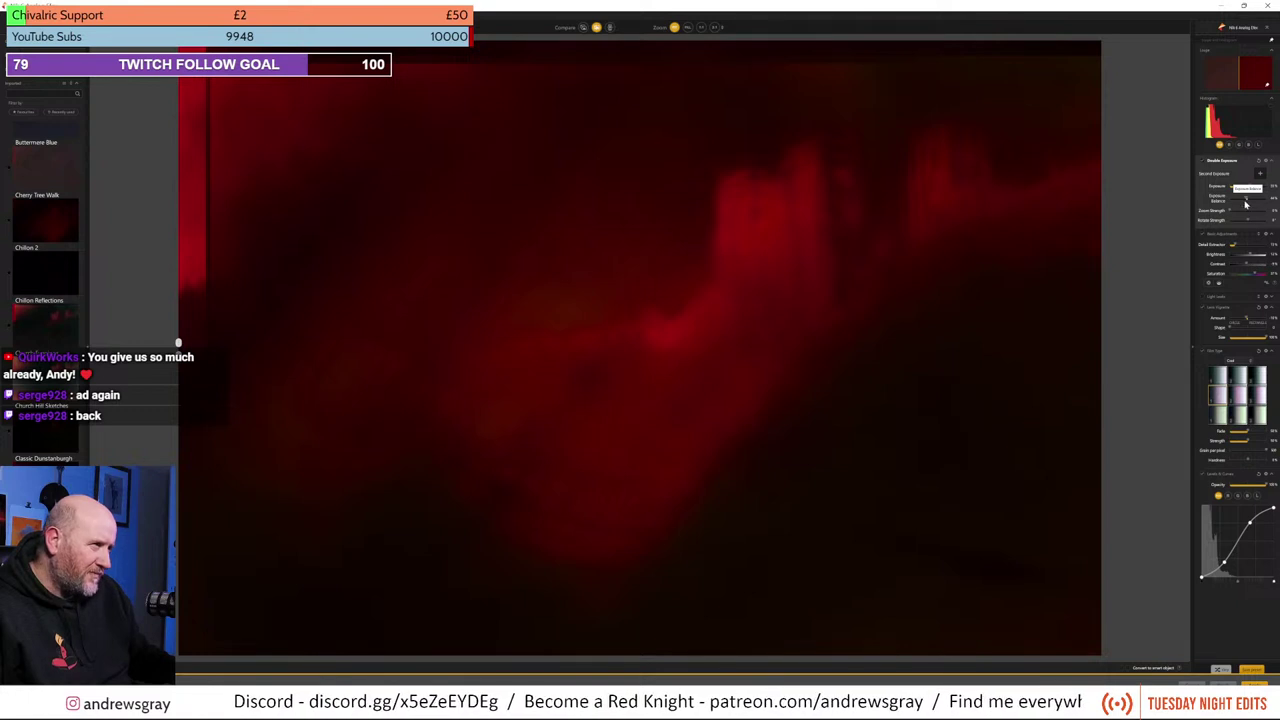
# Step: Show the double exposure blend guide and rotate the blend slightly
pyautogui.click(1245, 203)
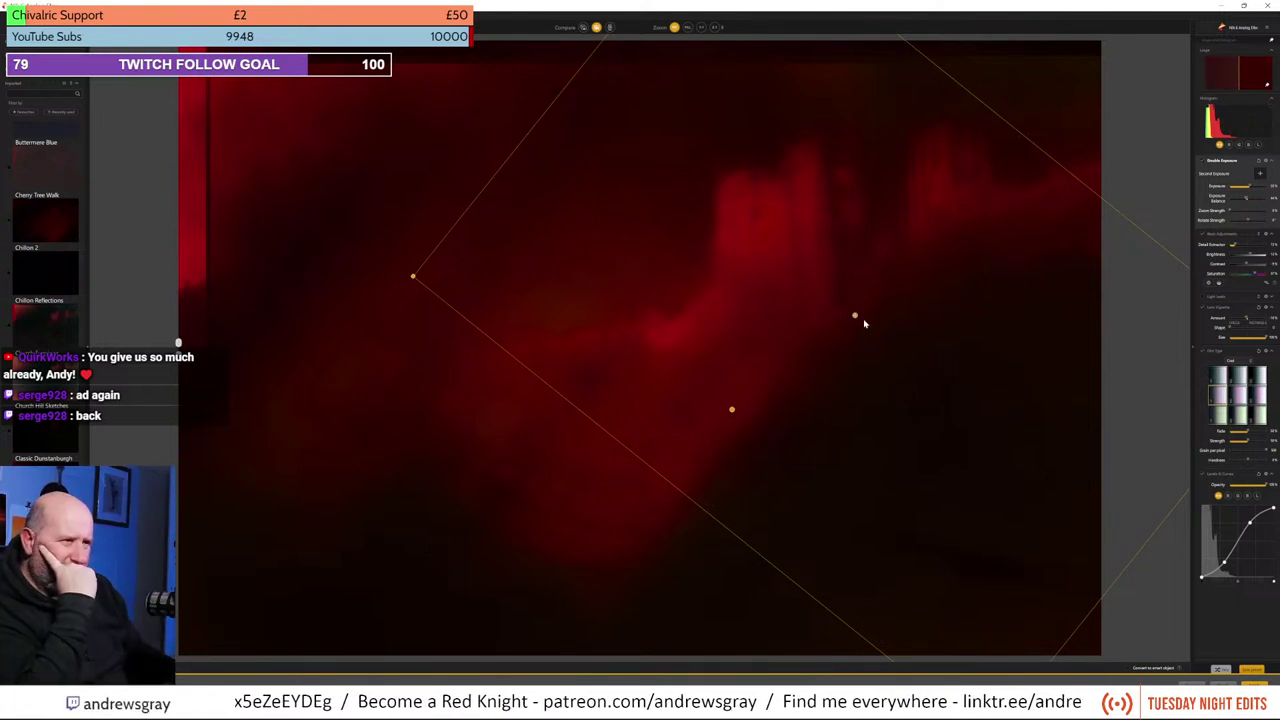
pyautogui.moveTo(855, 318); pyautogui.dragTo(831, 331)
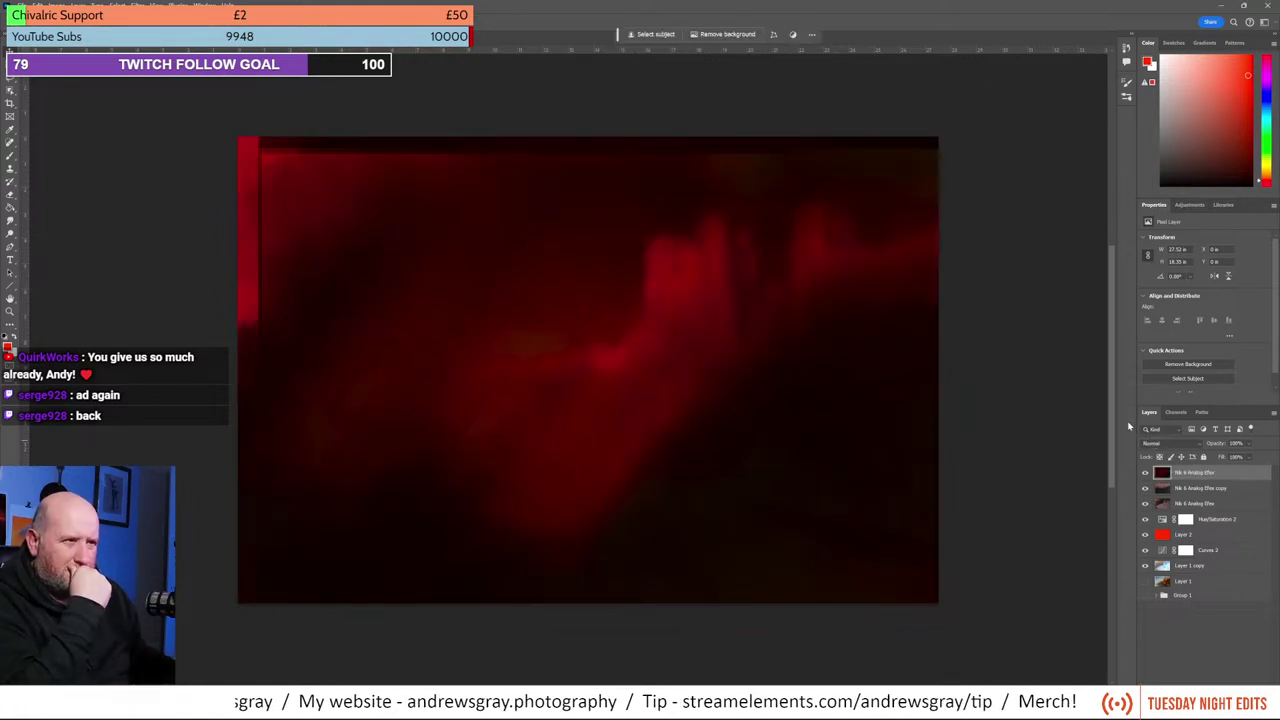
# Step: Hide the newest Nik layer and reopen Analog Efex on the Nik 6 Analog Efex copy layer
pyautogui.click(1146, 473)
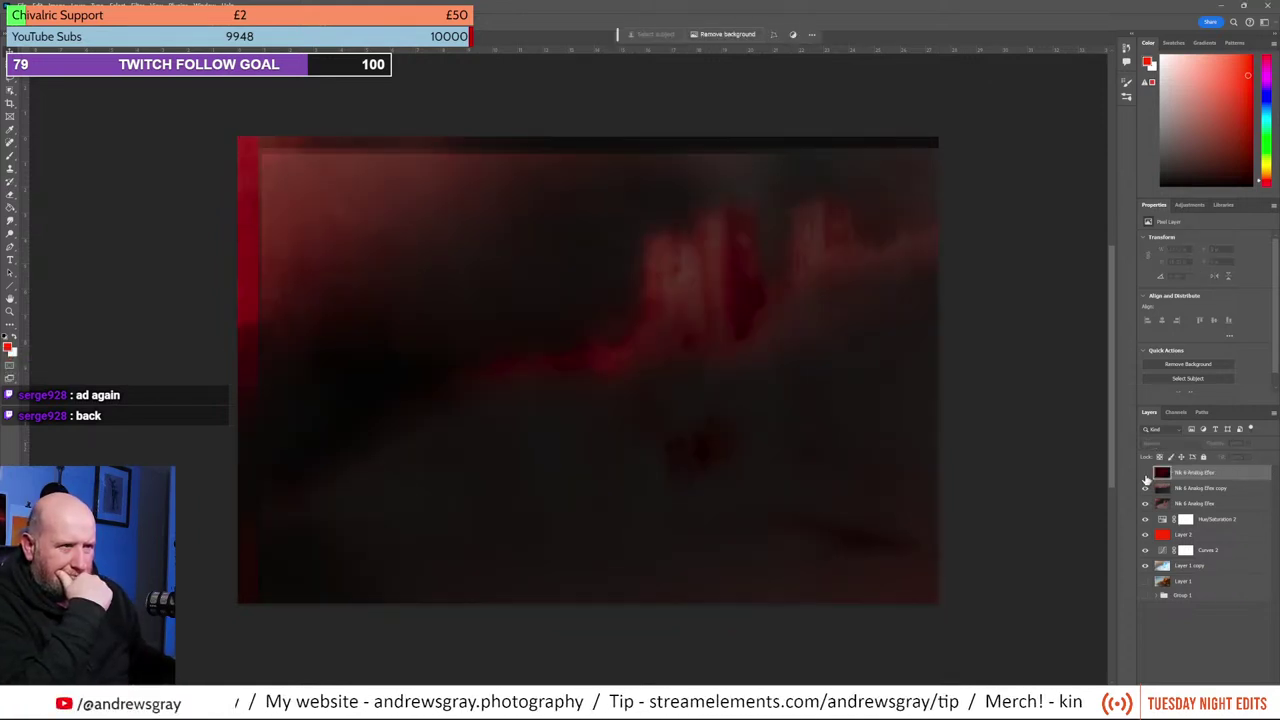
pyautogui.click(1214, 490)
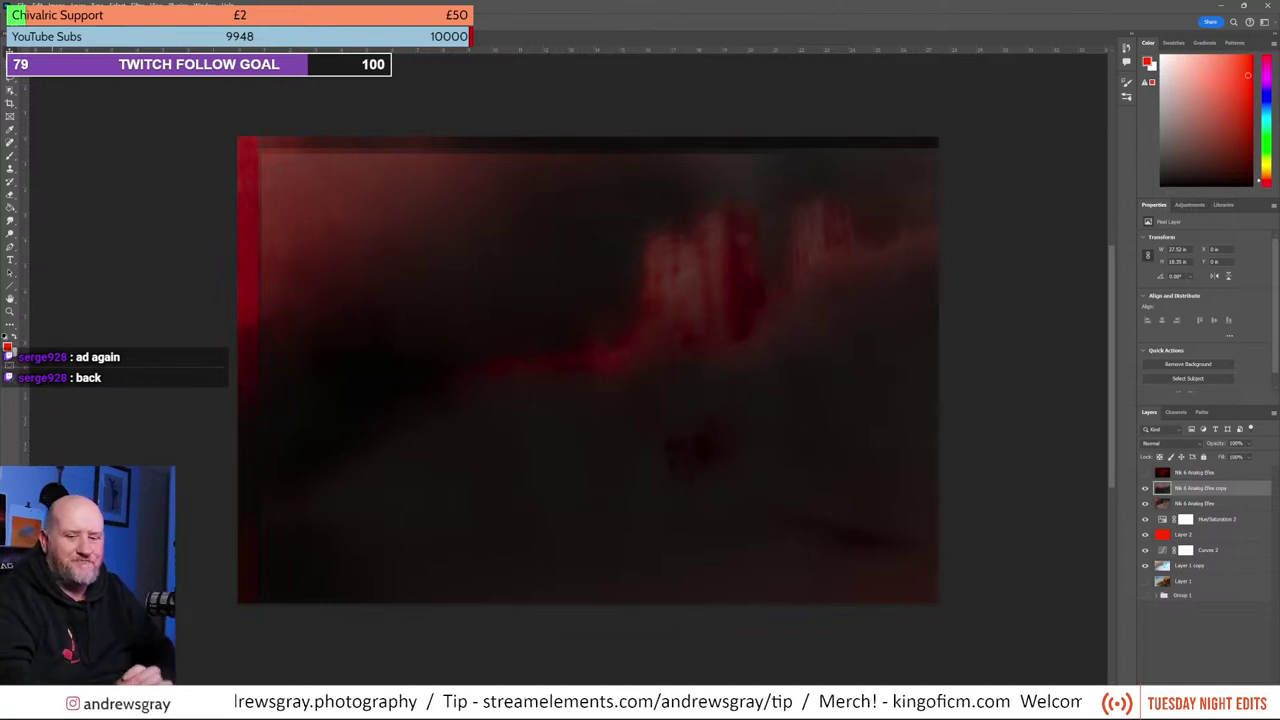
pyautogui.hotkey('ctrl', 'alt', 'f')
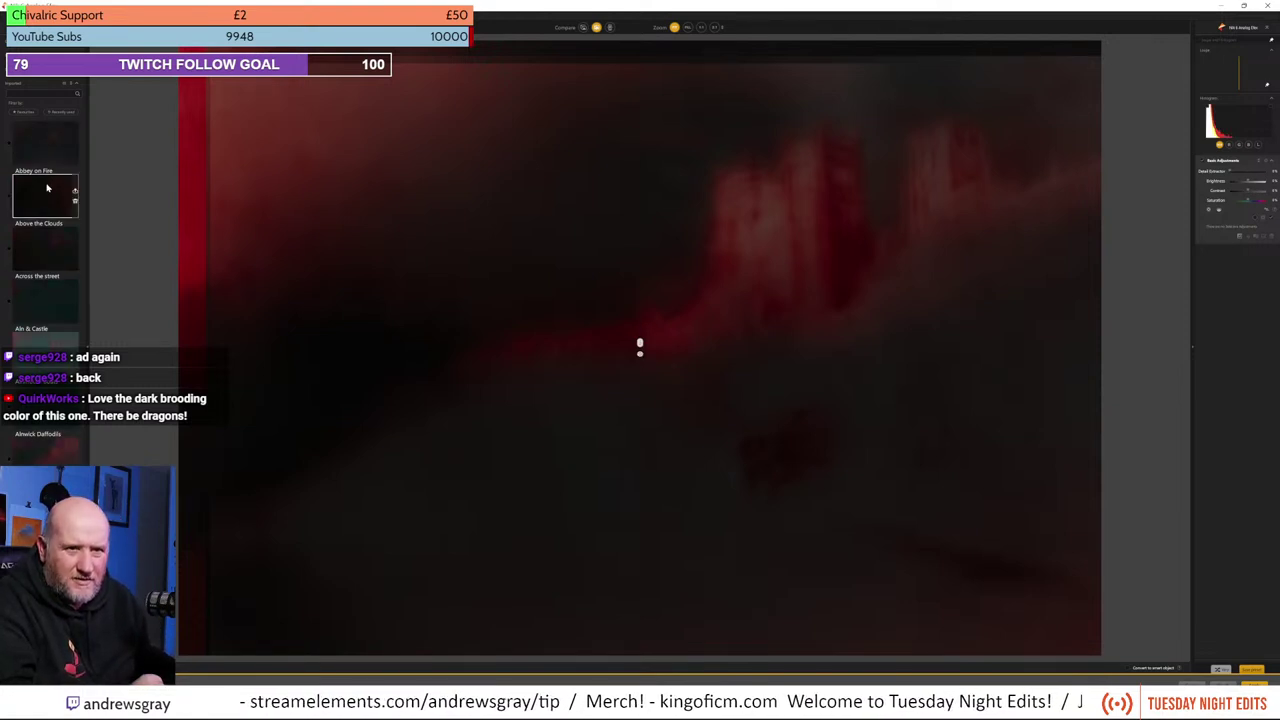
# Step: Scroll through the presets list and apply the Dryburgh Burning preset
pyautogui.scroll(-5, 46, 208)
pyautogui.scroll(-6, 46, 208)
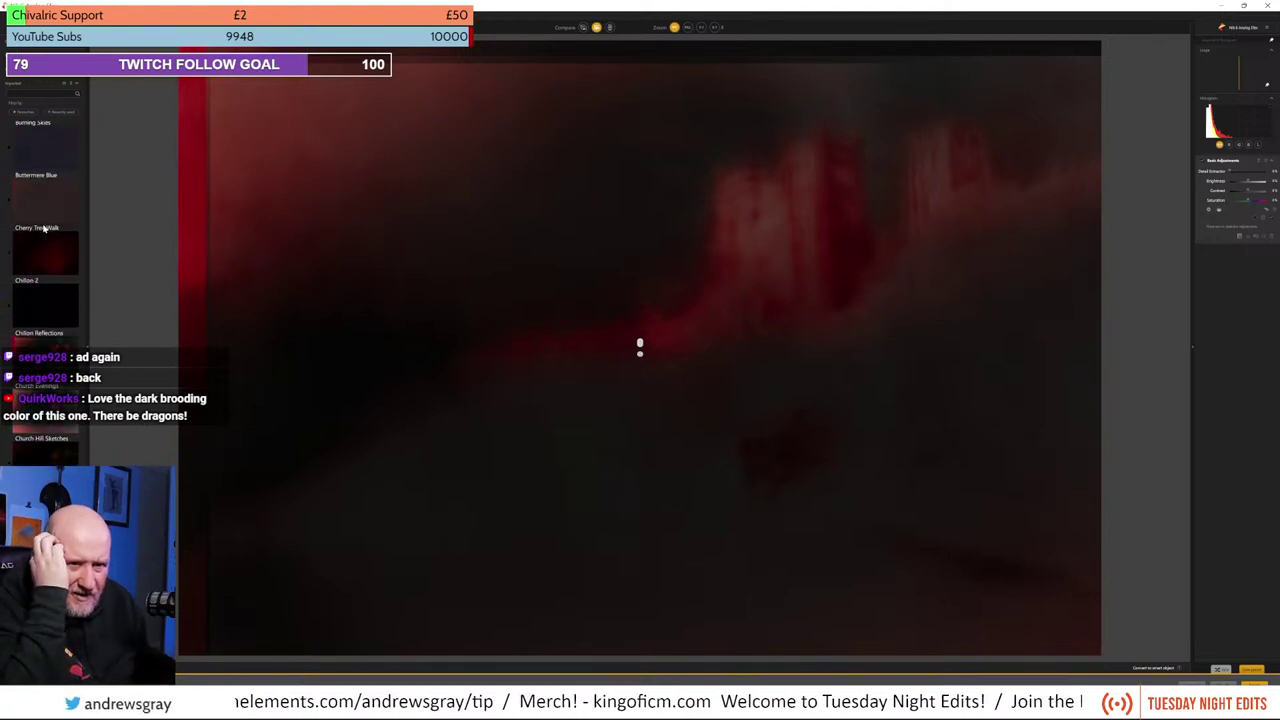
pyautogui.scroll(-2, 43, 229)
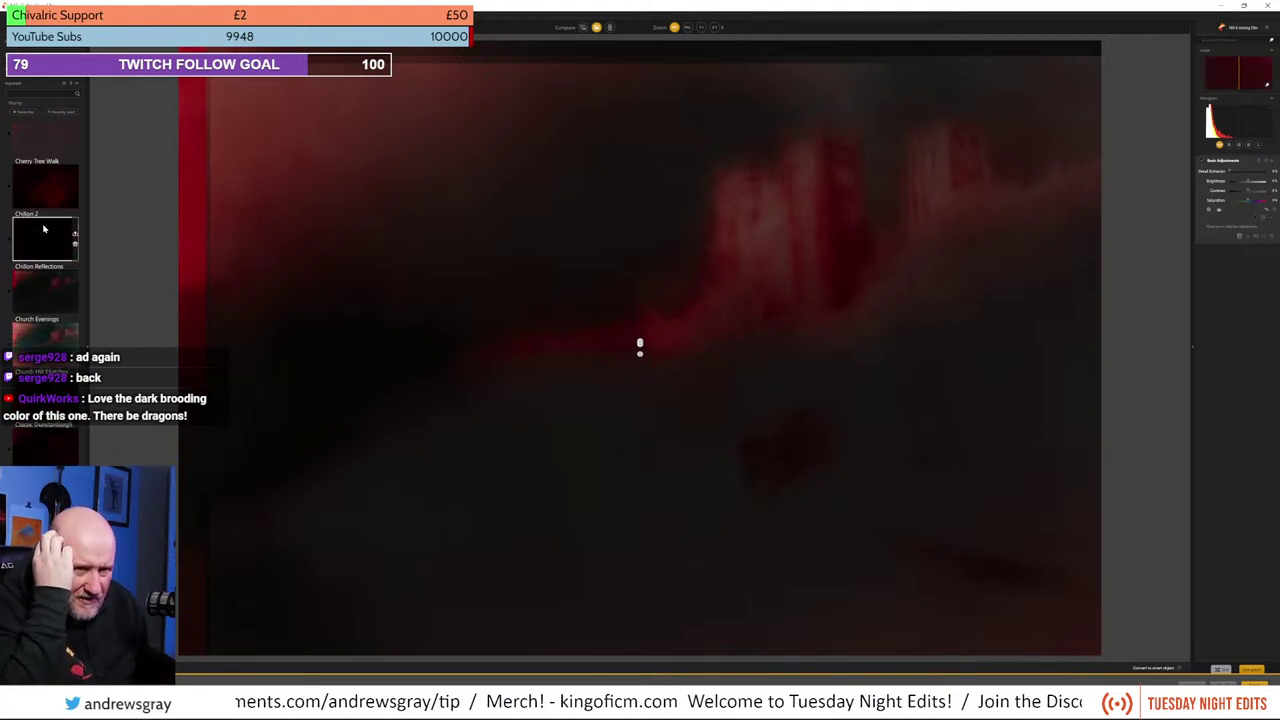
pyautogui.scroll(-3, 43, 229)
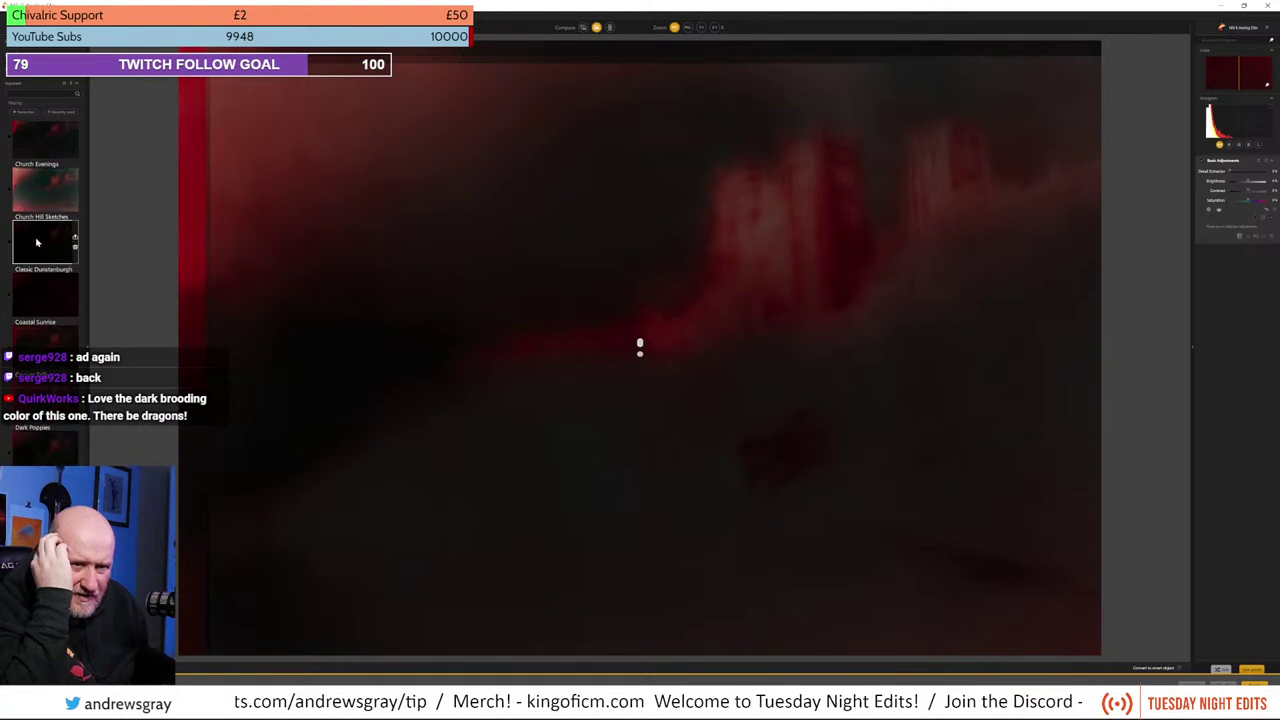
pyautogui.scroll(-1, 36, 242)
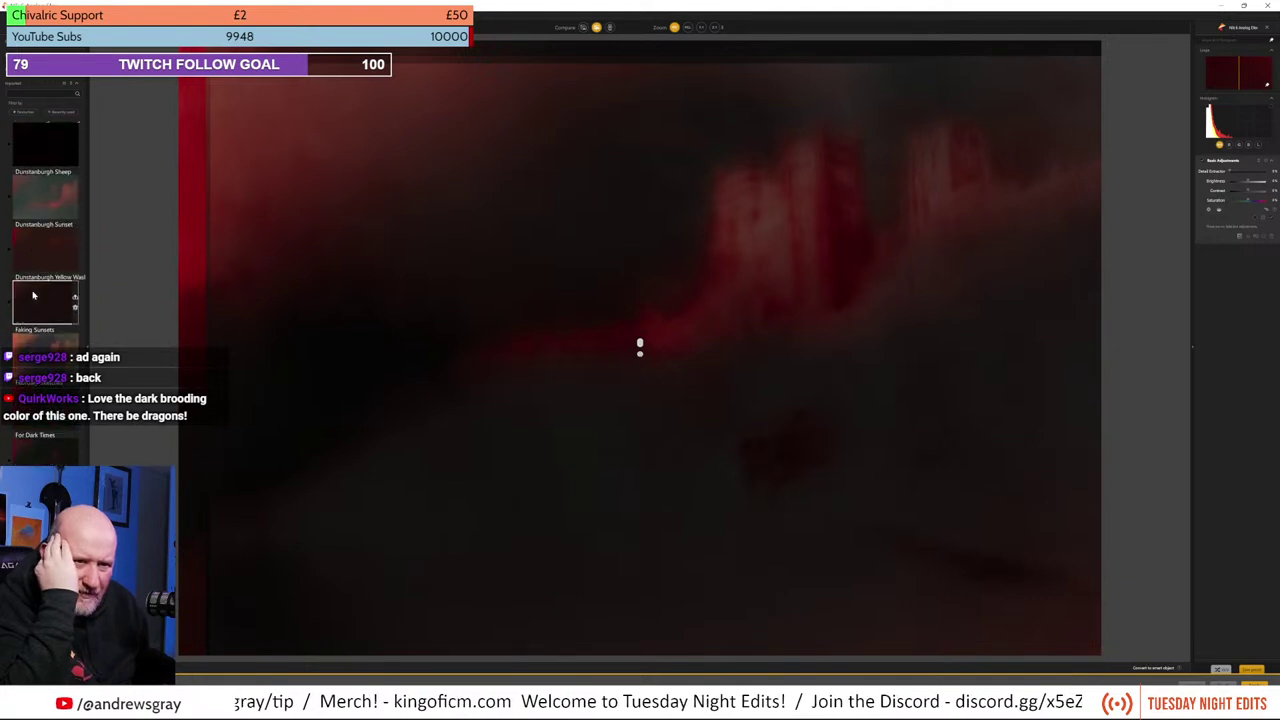
pyautogui.scroll(-2, 36, 295)
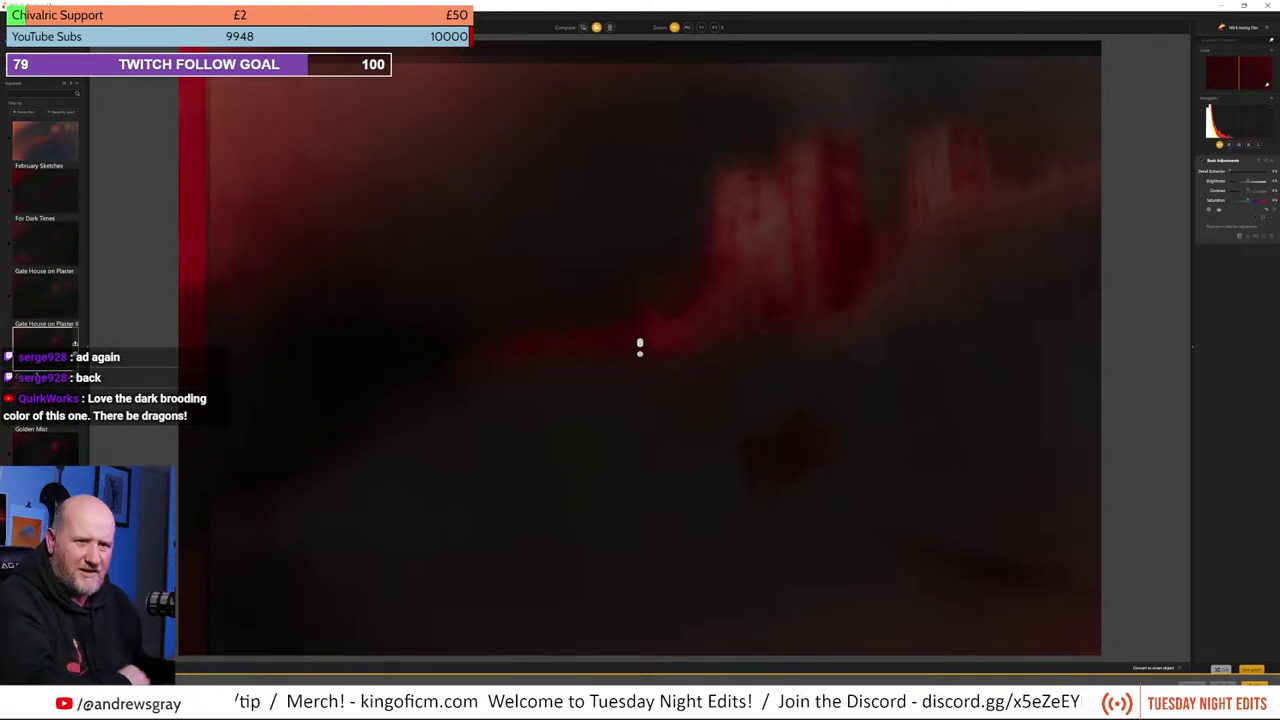
pyautogui.scroll(-1, 60, 400)
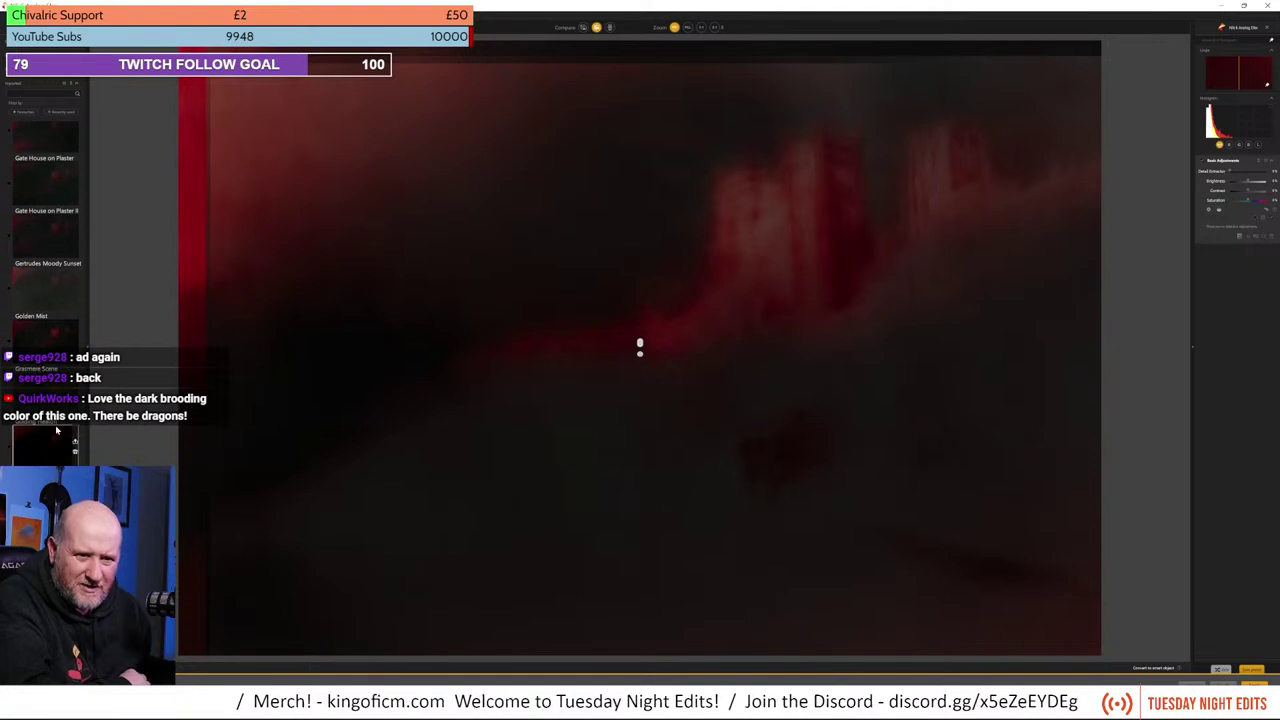
pyautogui.scroll(4, 55, 428)
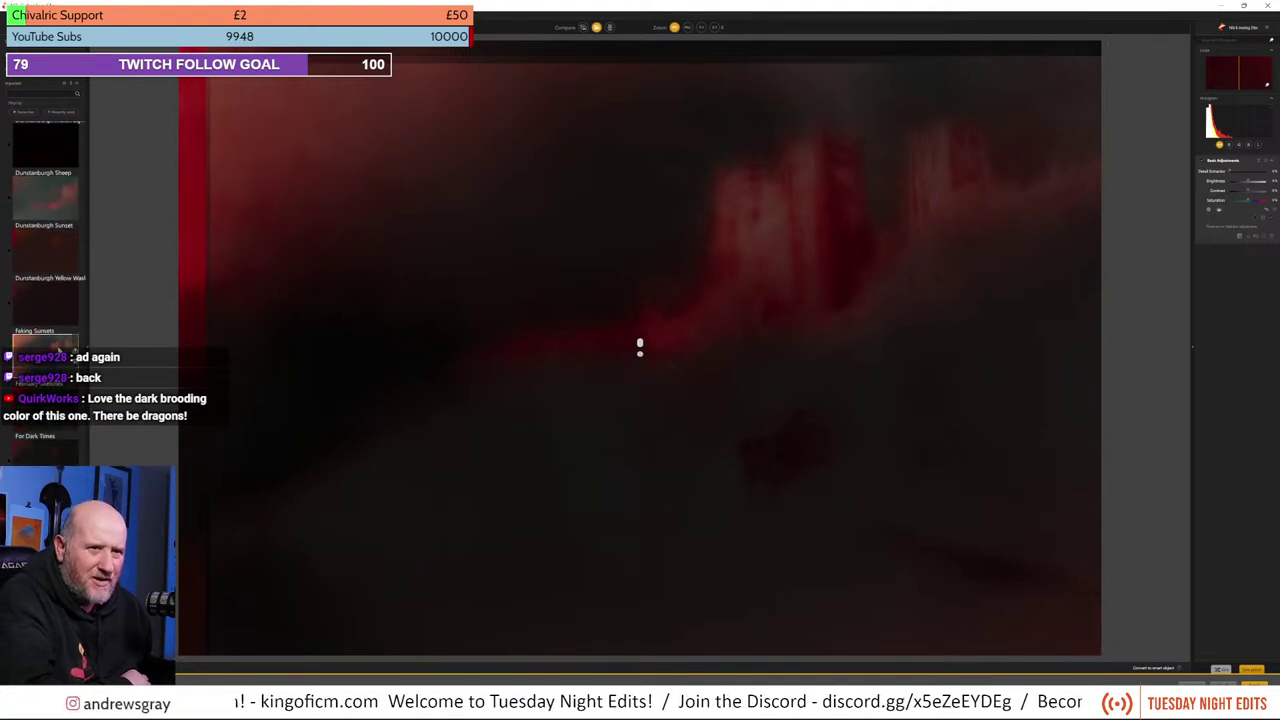
pyautogui.scroll(3, 60, 350)
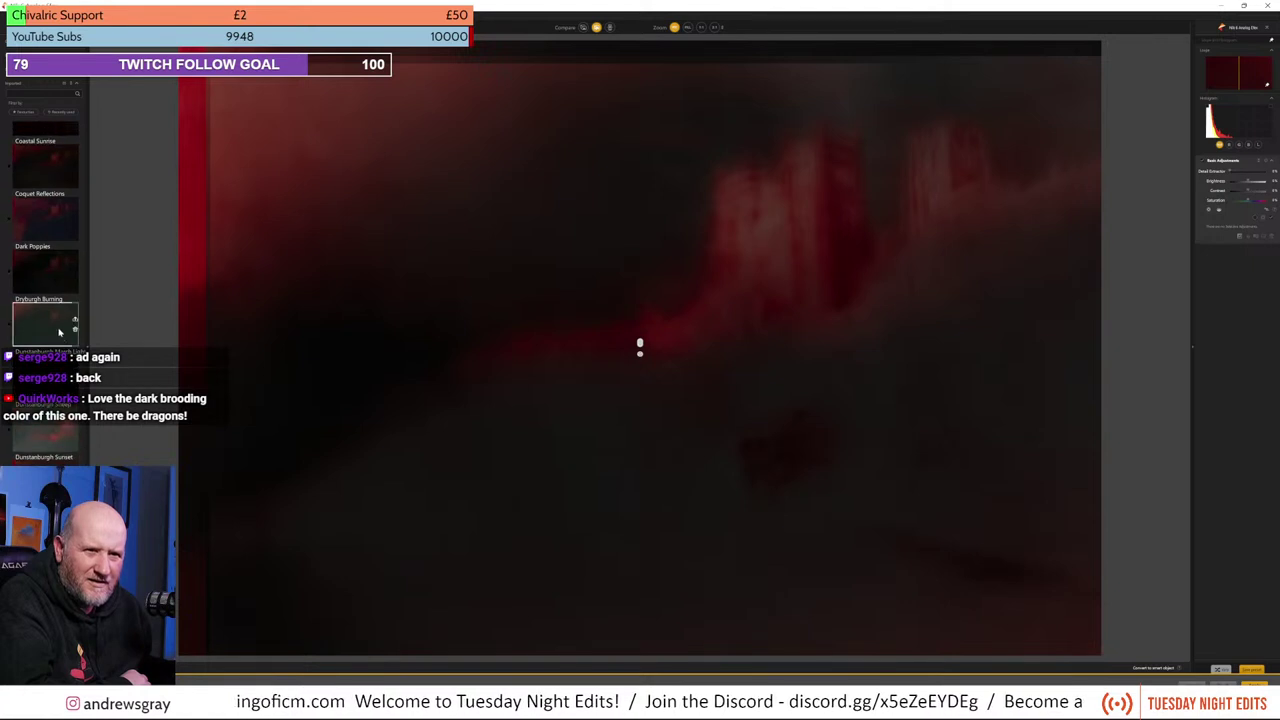
pyautogui.click(48, 280)
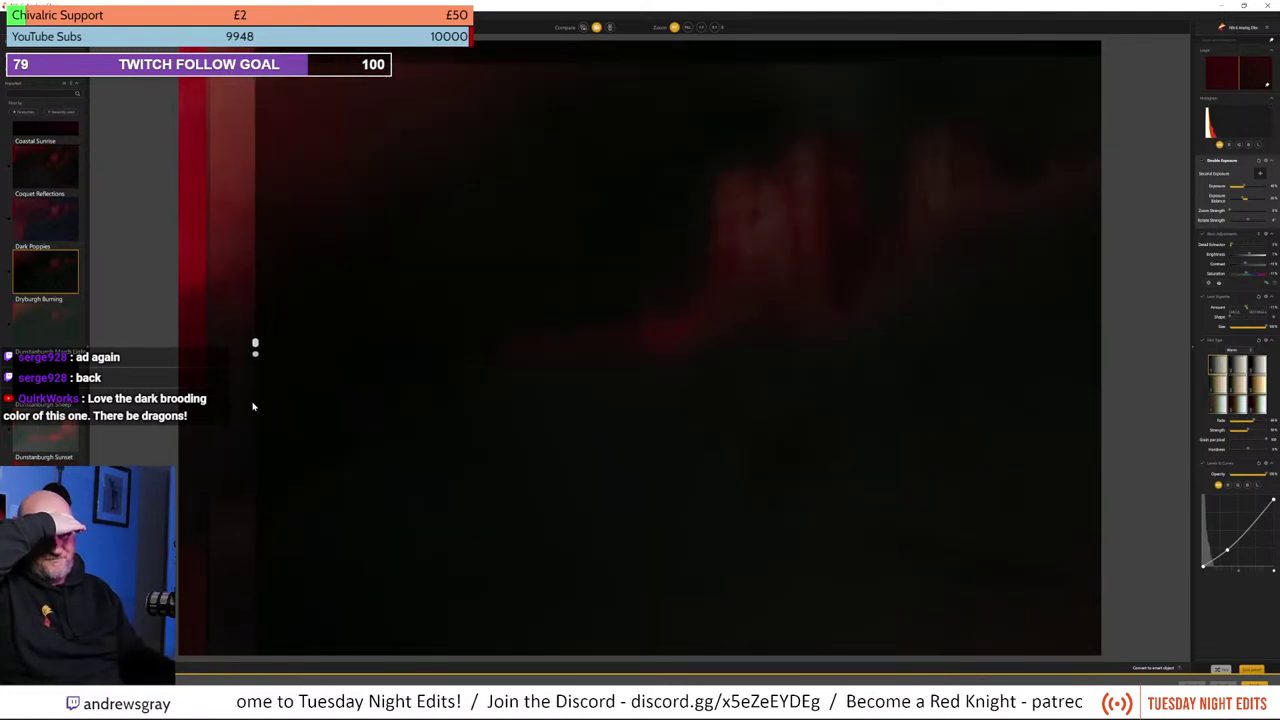
# Step: Compare the Dryburgh Burning result against the original with the before/after divider
pyautogui.moveTo(253, 407); pyautogui.dragTo(381, 403)
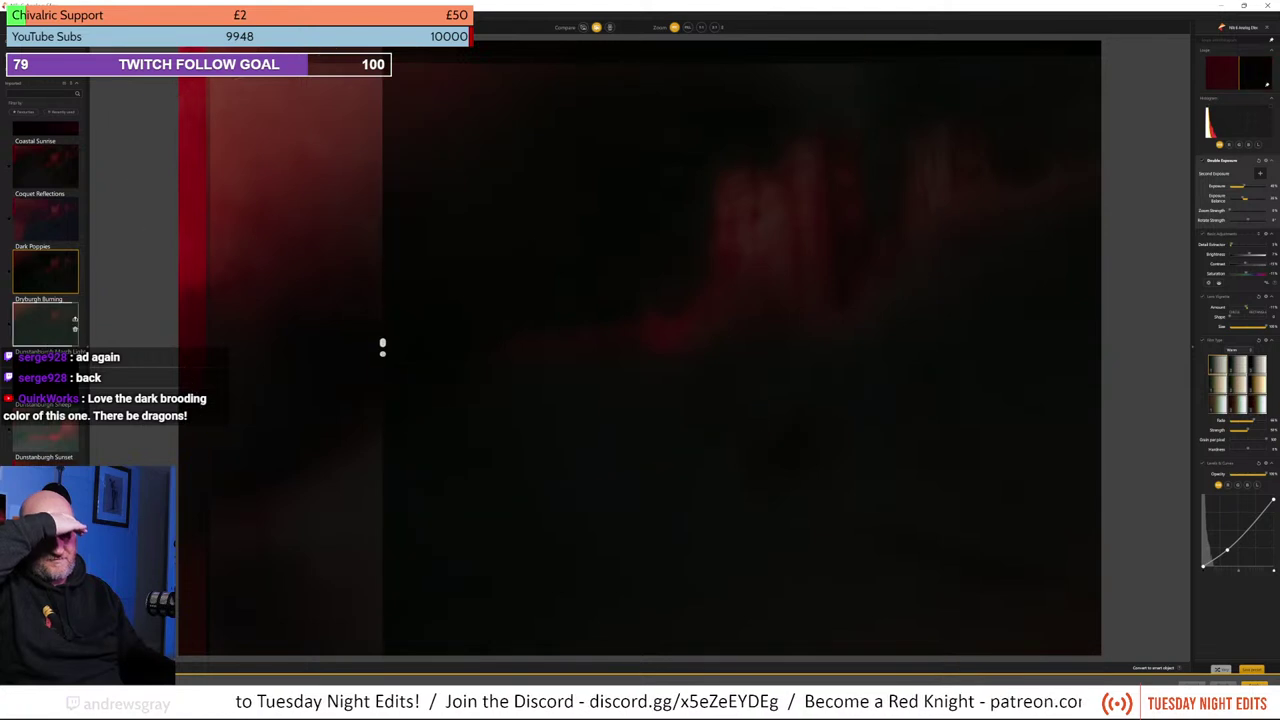
pyautogui.scroll(-10, 57, 372)
pyautogui.scroll(5, 57, 372)
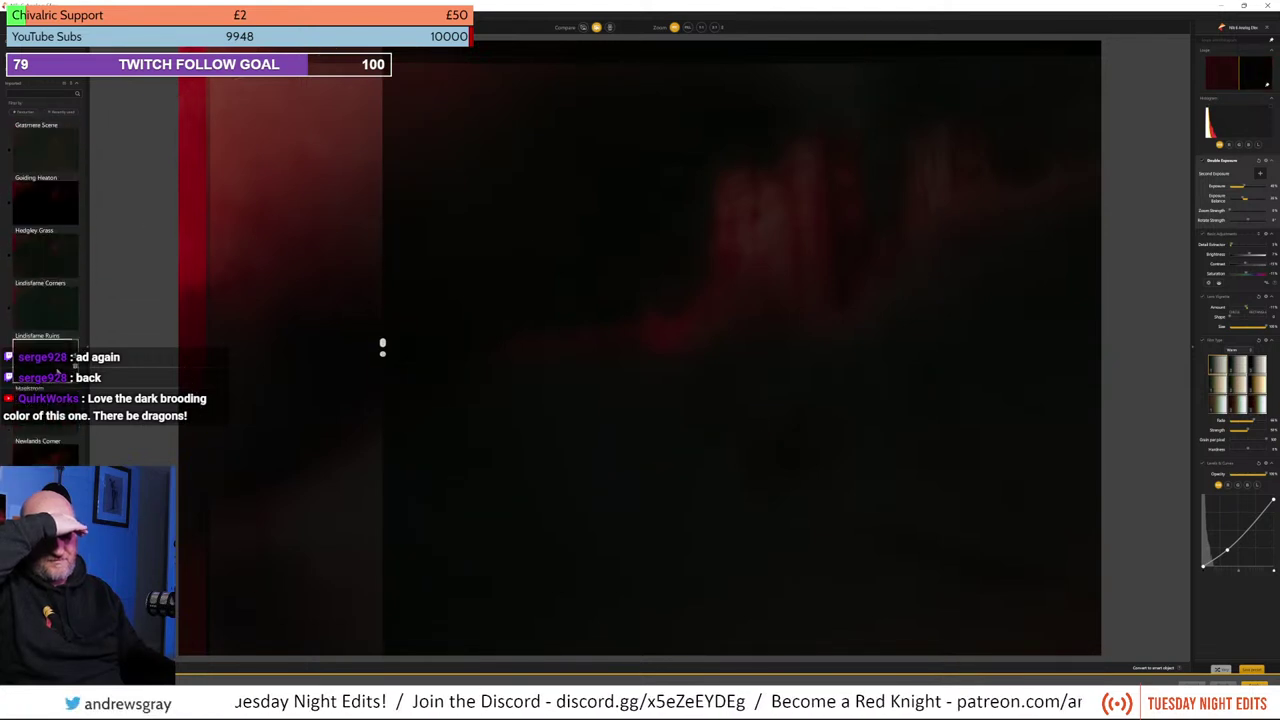
pyautogui.scroll(2, 58, 370)
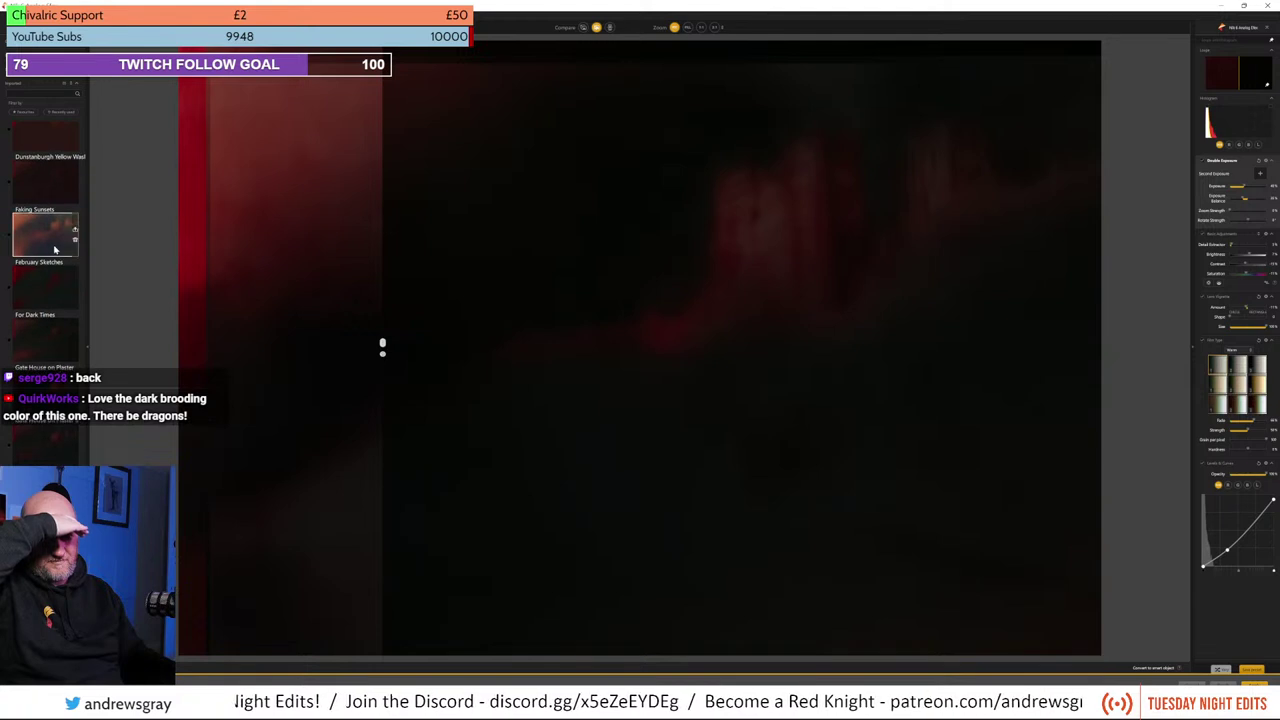
# Step: Apply Faking Sunsets, move and rotate its double-exposure overlay, and pick a warm red film type
pyautogui.click(55, 249)
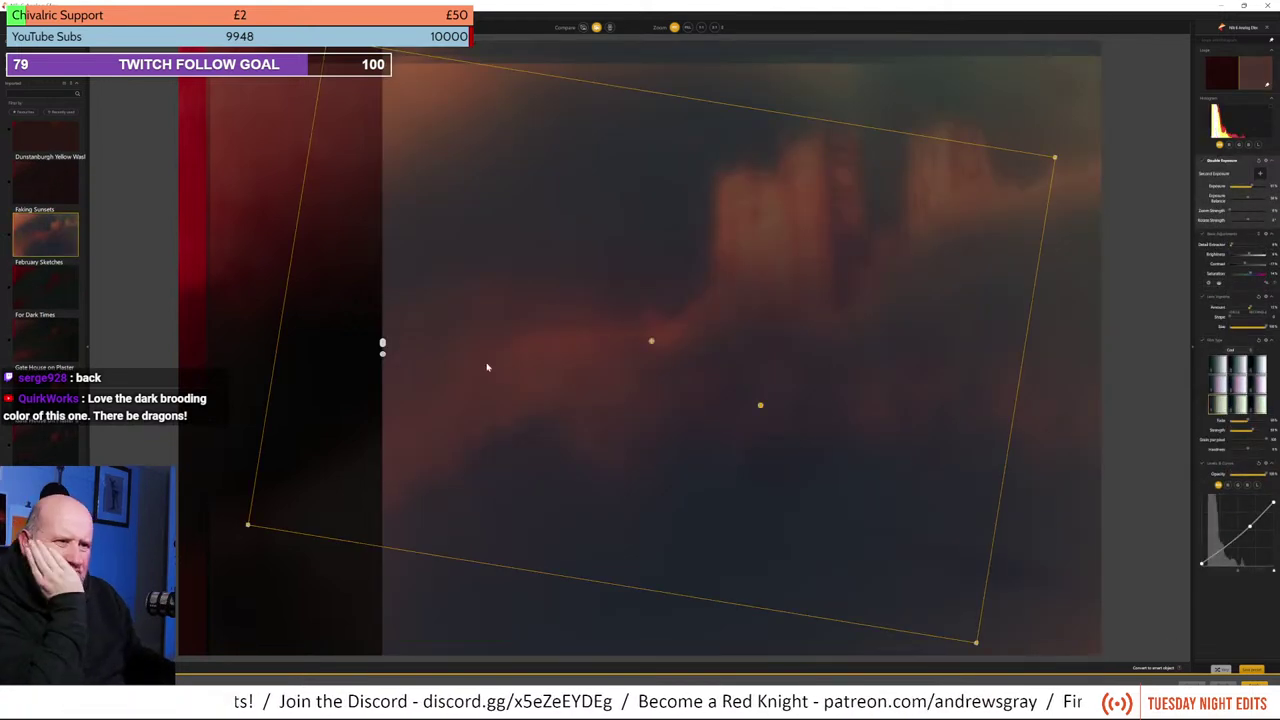
pyautogui.moveTo(381, 345); pyautogui.dragTo(178, 345)
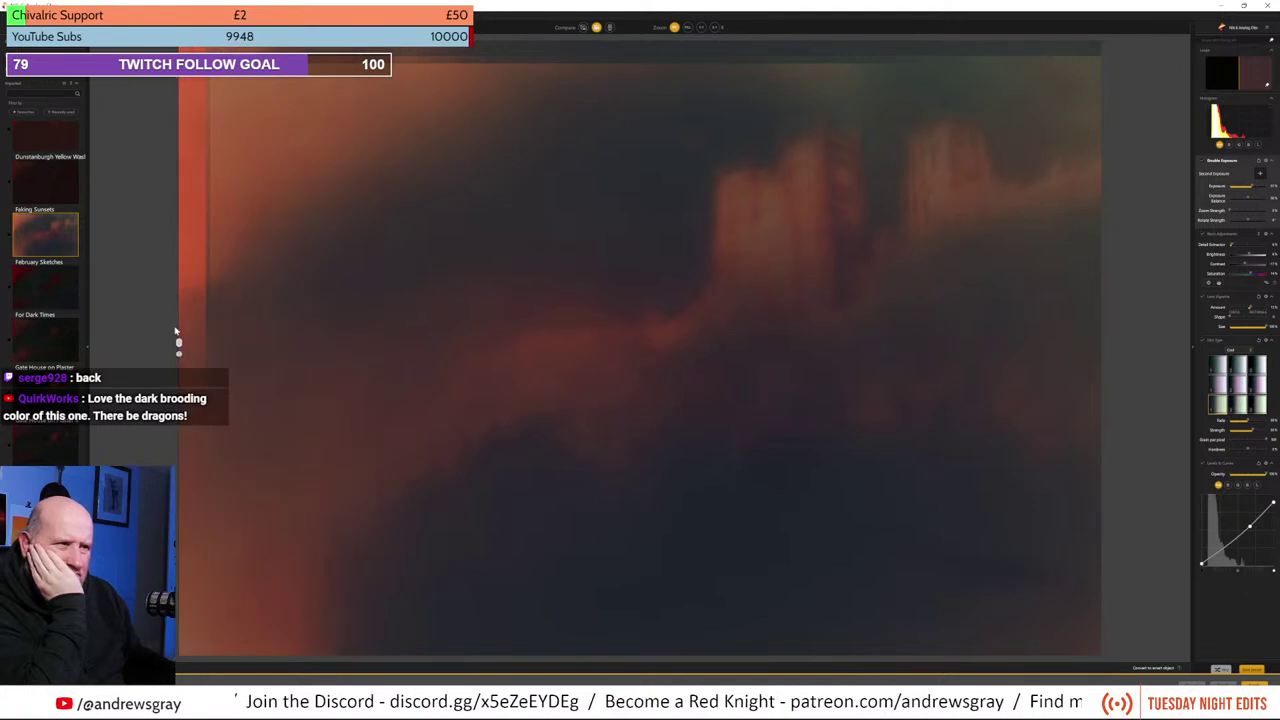
pyautogui.moveTo(651, 342); pyautogui.dragTo(820, 280)
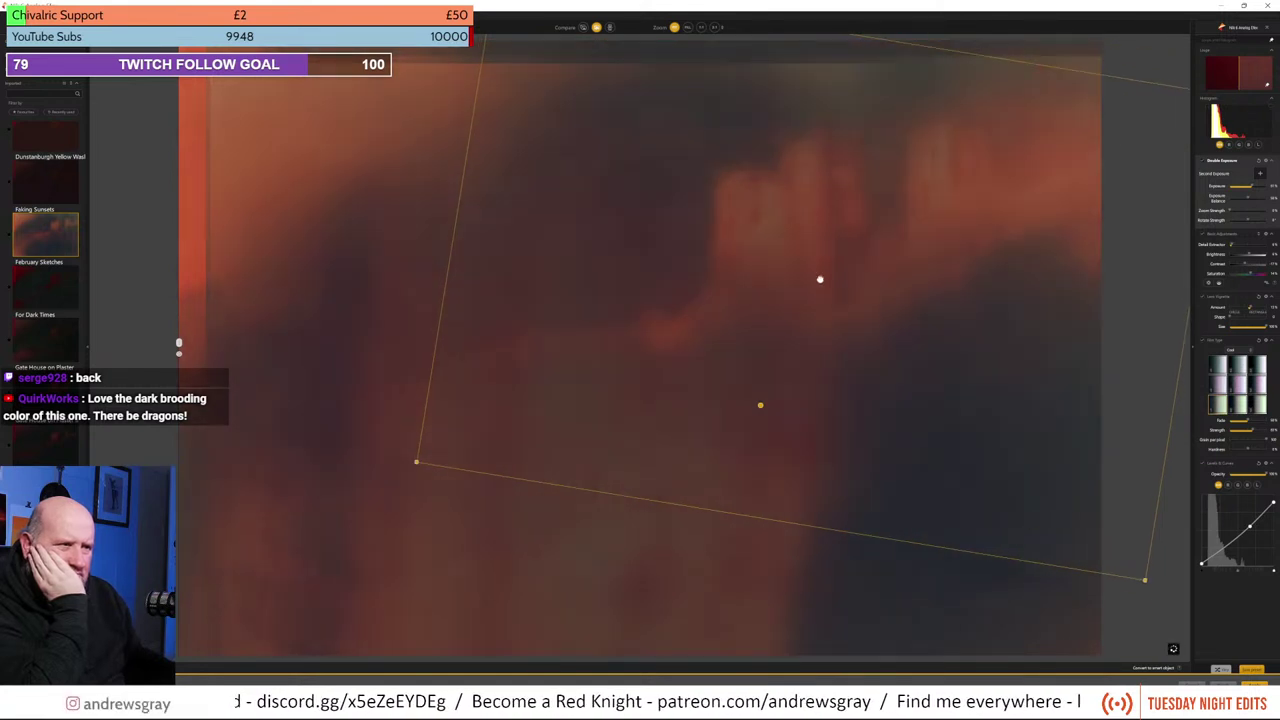
pyautogui.moveTo(389, 461); pyautogui.dragTo(386, 208)
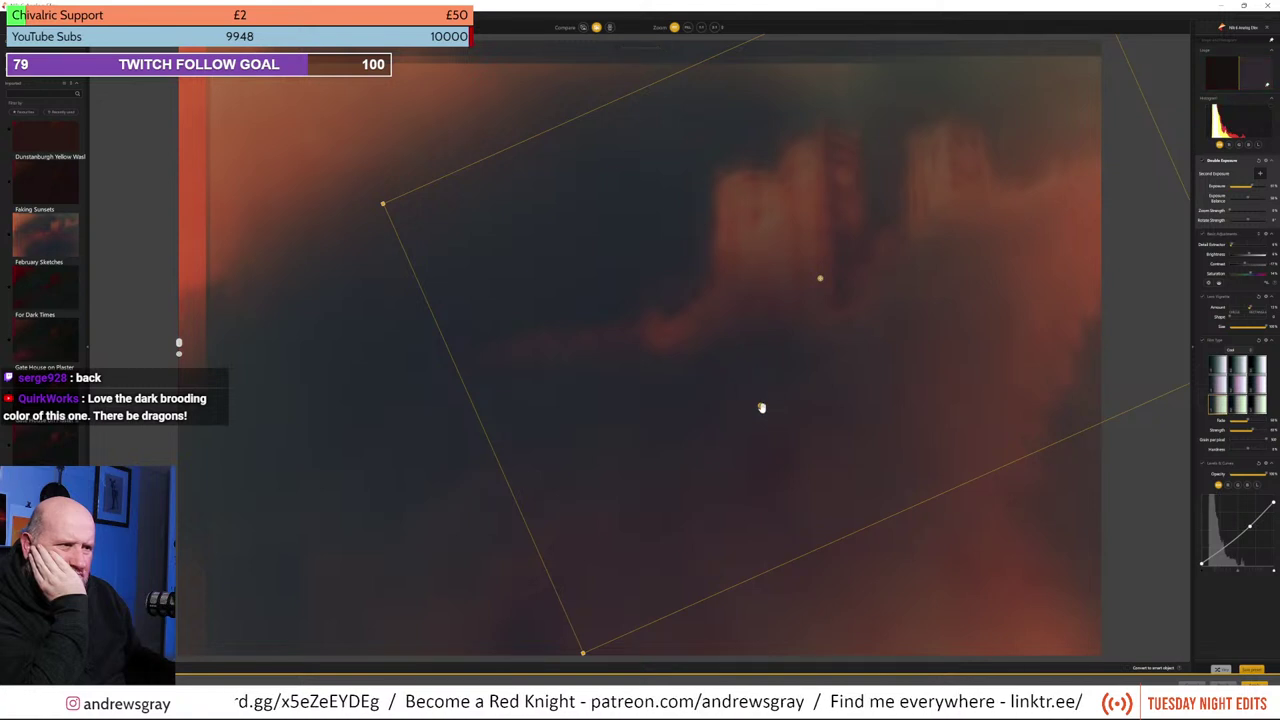
pyautogui.moveTo(822, 281); pyautogui.dragTo(728, 291)
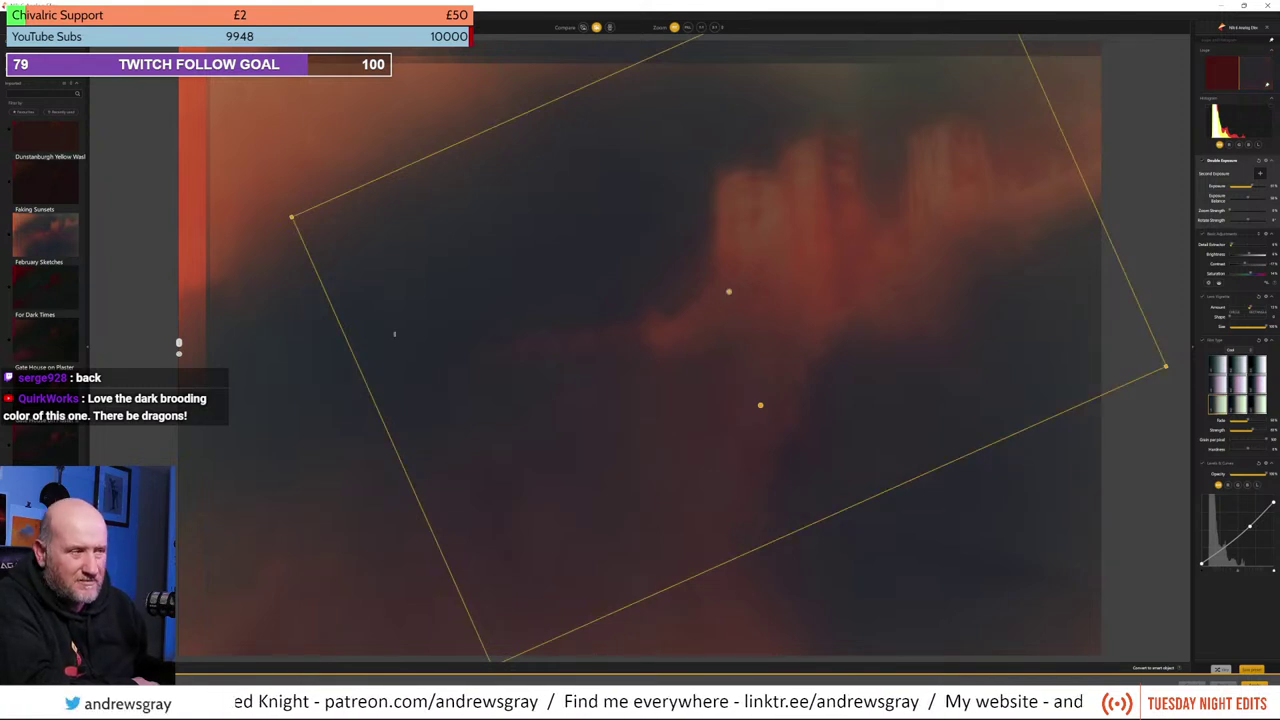
pyautogui.click(1238, 352)
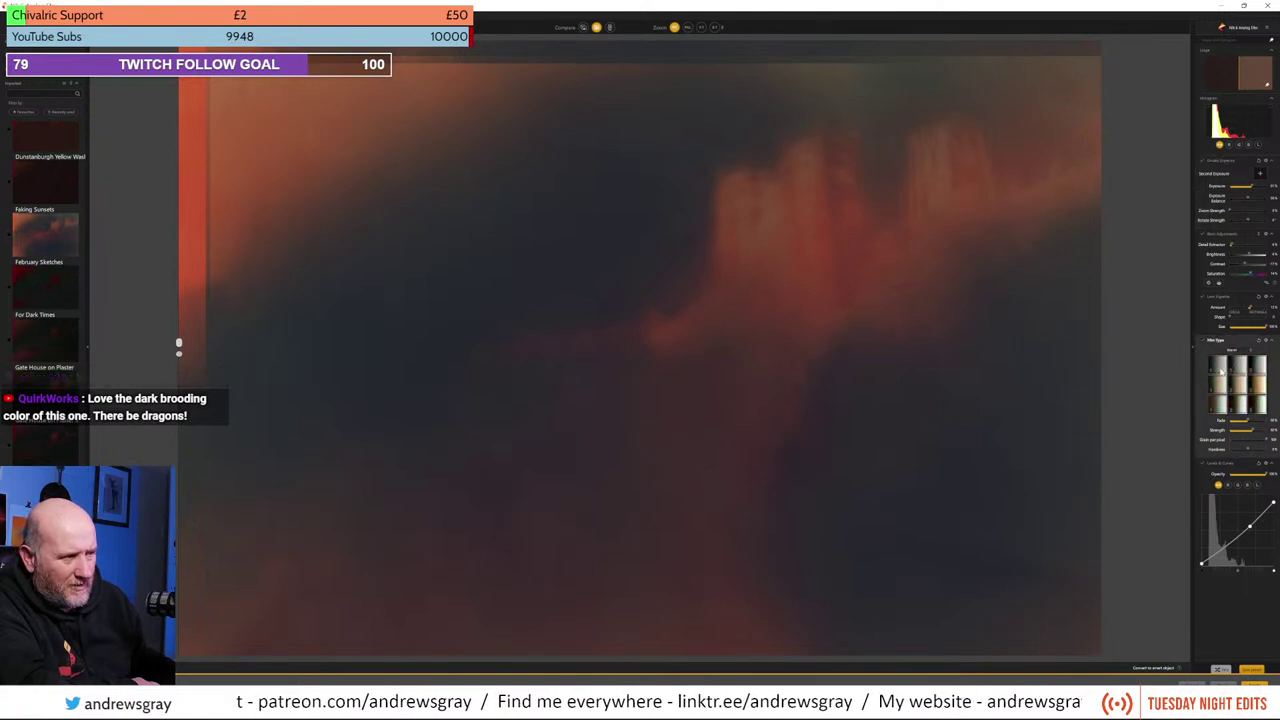
pyautogui.click(1217, 367)
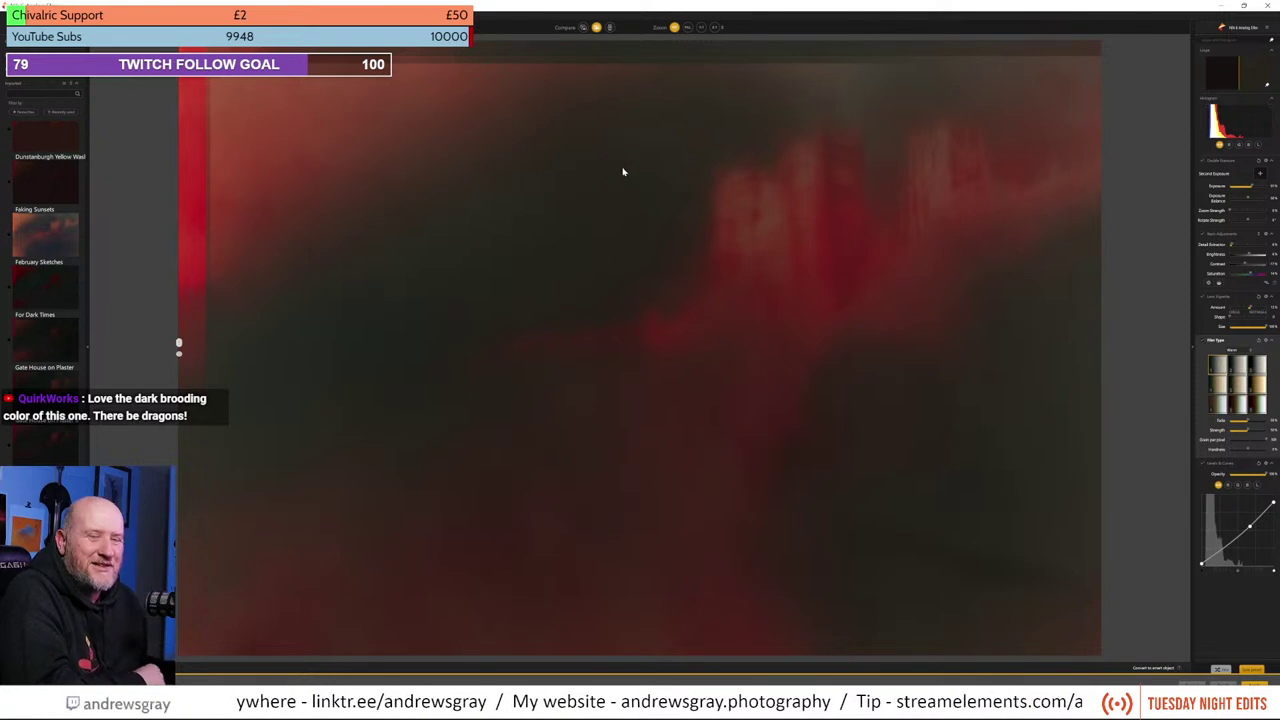
# Step: Pull in the black point, raise the top endpoint, and lift the curve into an S shape
pyautogui.moveTo(1203, 567); pyautogui.dragTo(1197, 576)
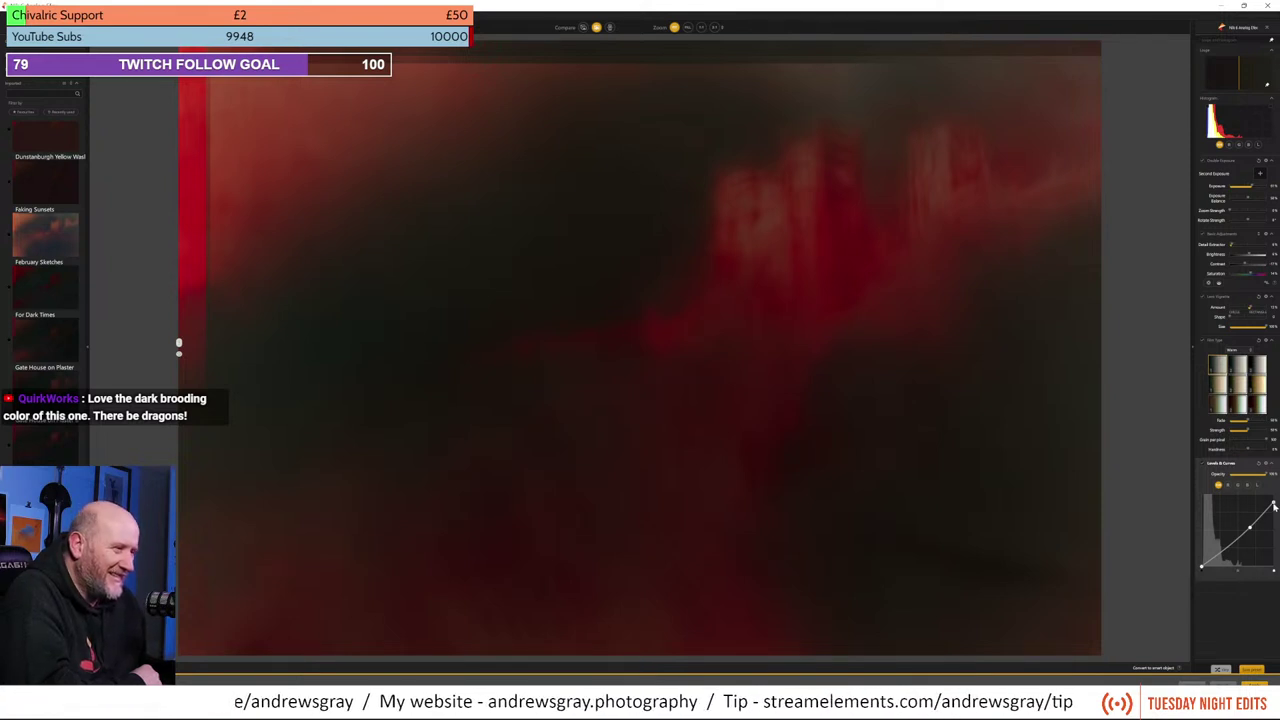
pyautogui.moveTo(1274, 505); pyautogui.dragTo(1276, 495)
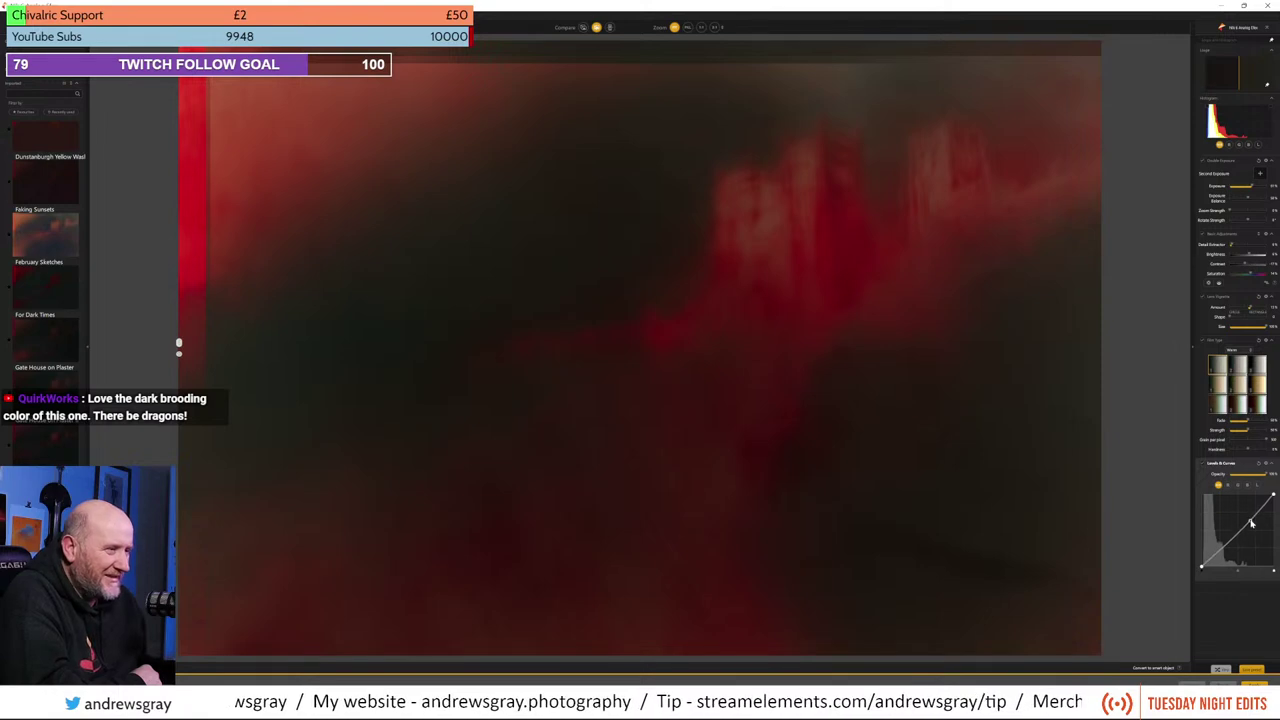
pyautogui.moveTo(1254, 516); pyautogui.dragTo(1219, 558)
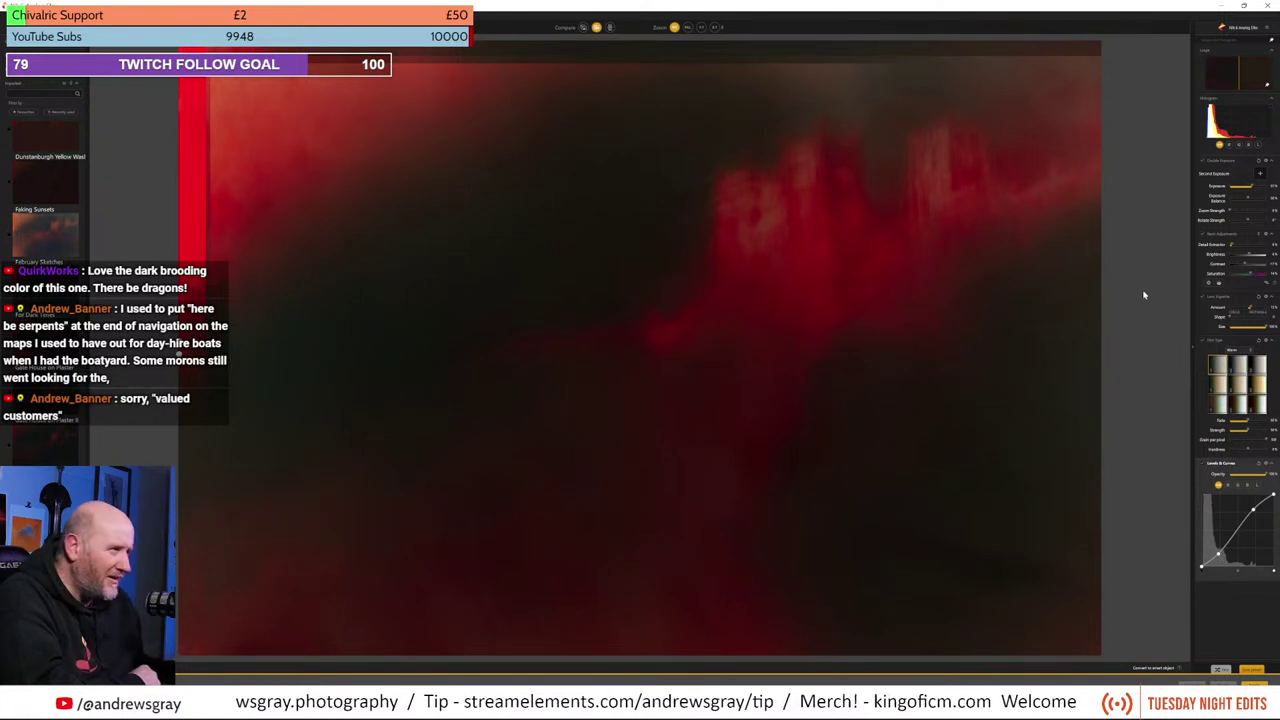
# Step: Enable the second exposure and position its blend mask up and left over the image
pyautogui.click(1221, 173)
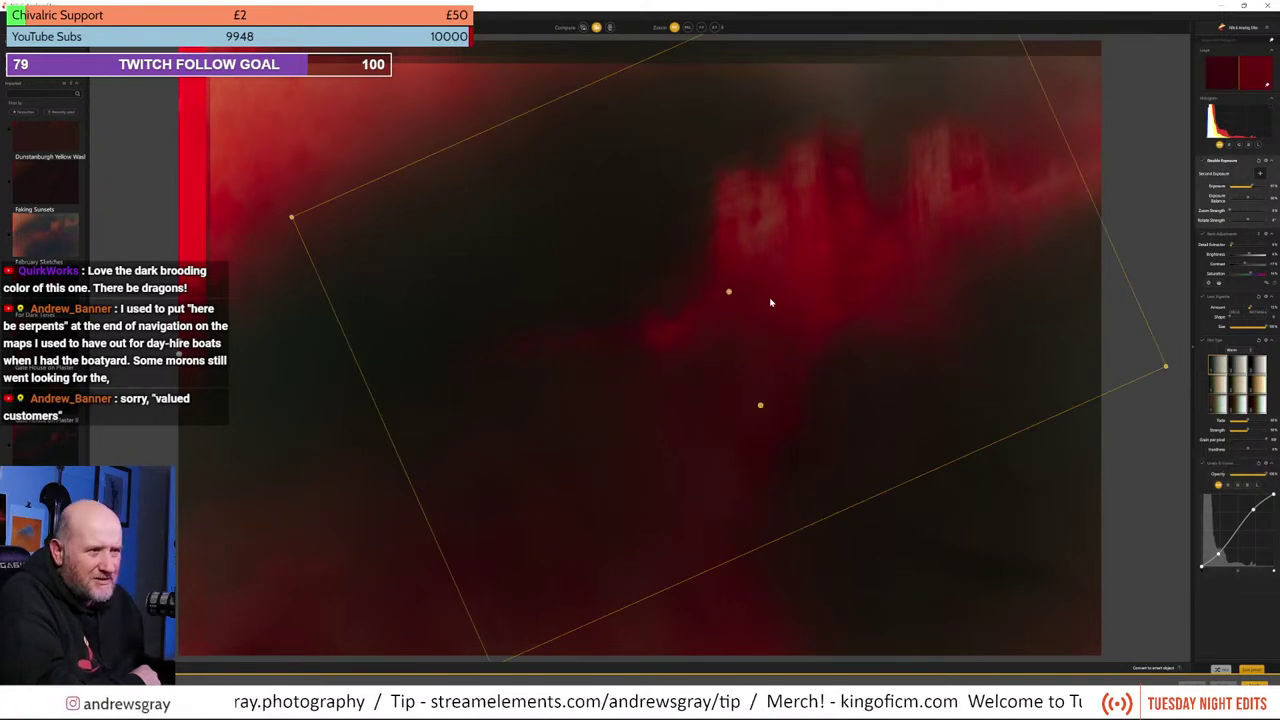
pyautogui.moveTo(731, 291); pyautogui.dragTo(753, 324)
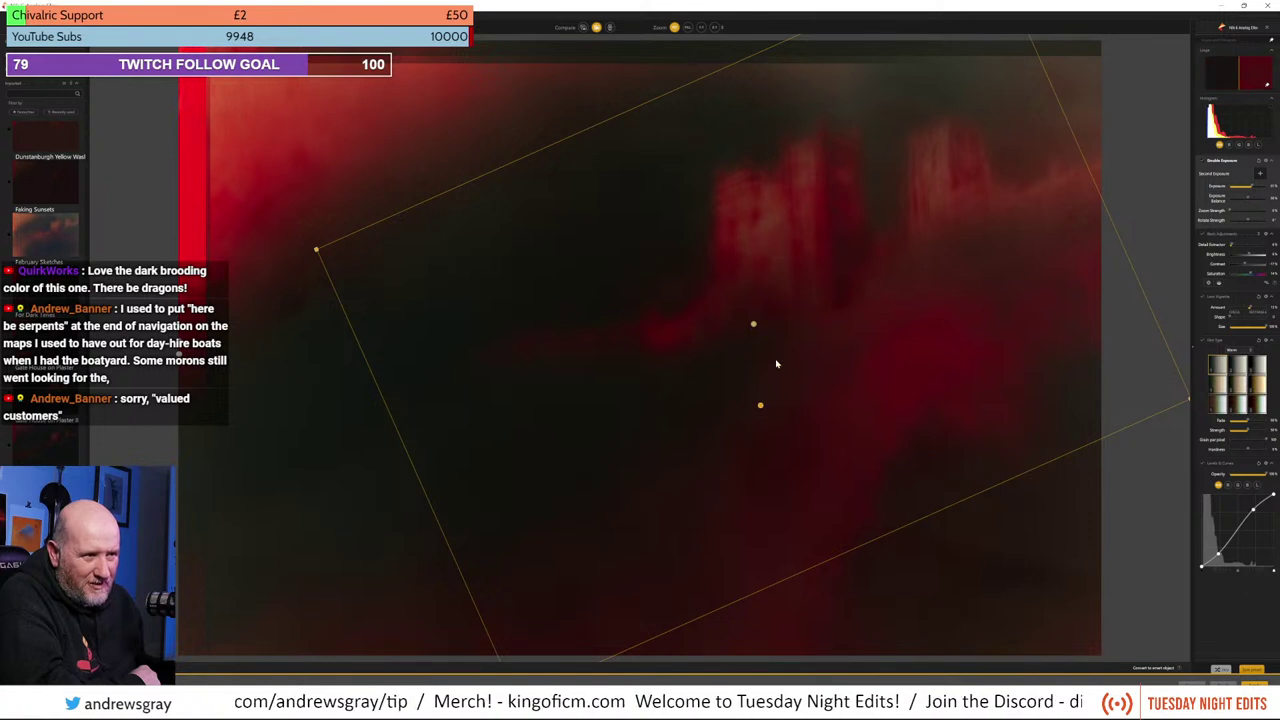
pyautogui.moveTo(752, 327); pyautogui.dragTo(697, 324)
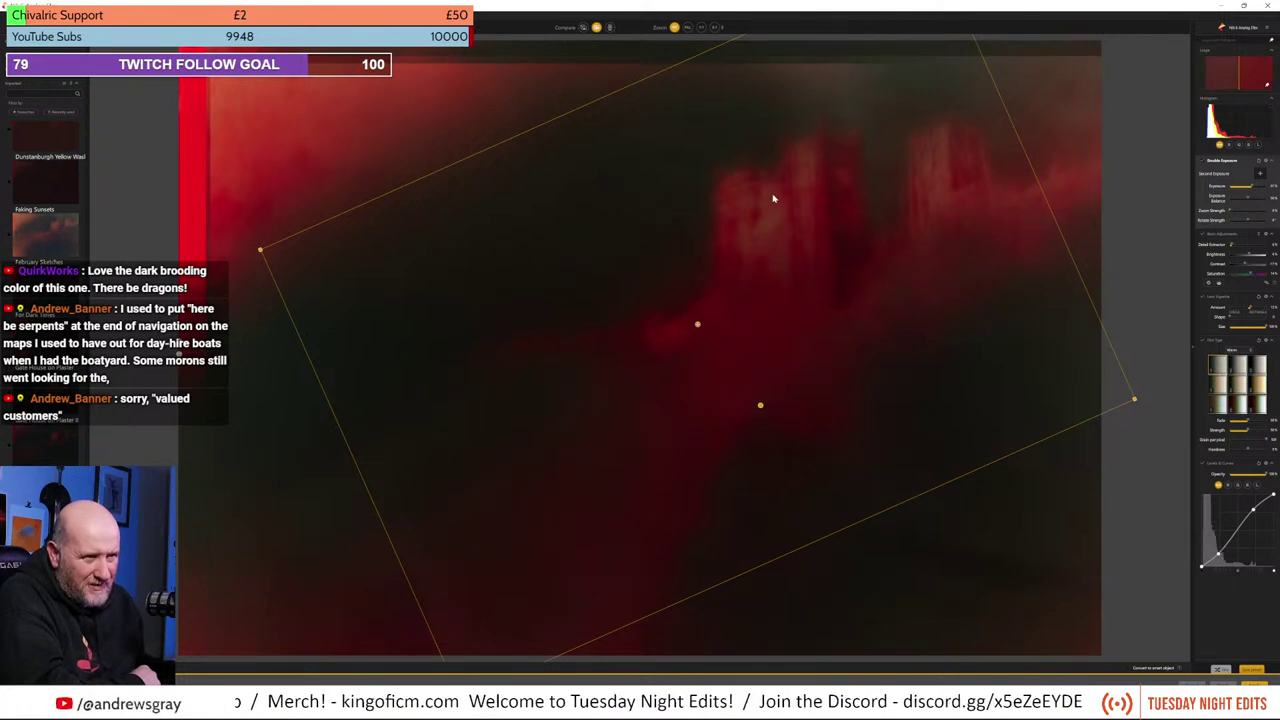
pyautogui.moveTo(696, 313)
pyautogui.mouseDown()
pyautogui.moveTo(695, 273)
pyautogui.moveTo(706, 296)
pyautogui.moveTo(681, 317)
pyautogui.mouseUp()
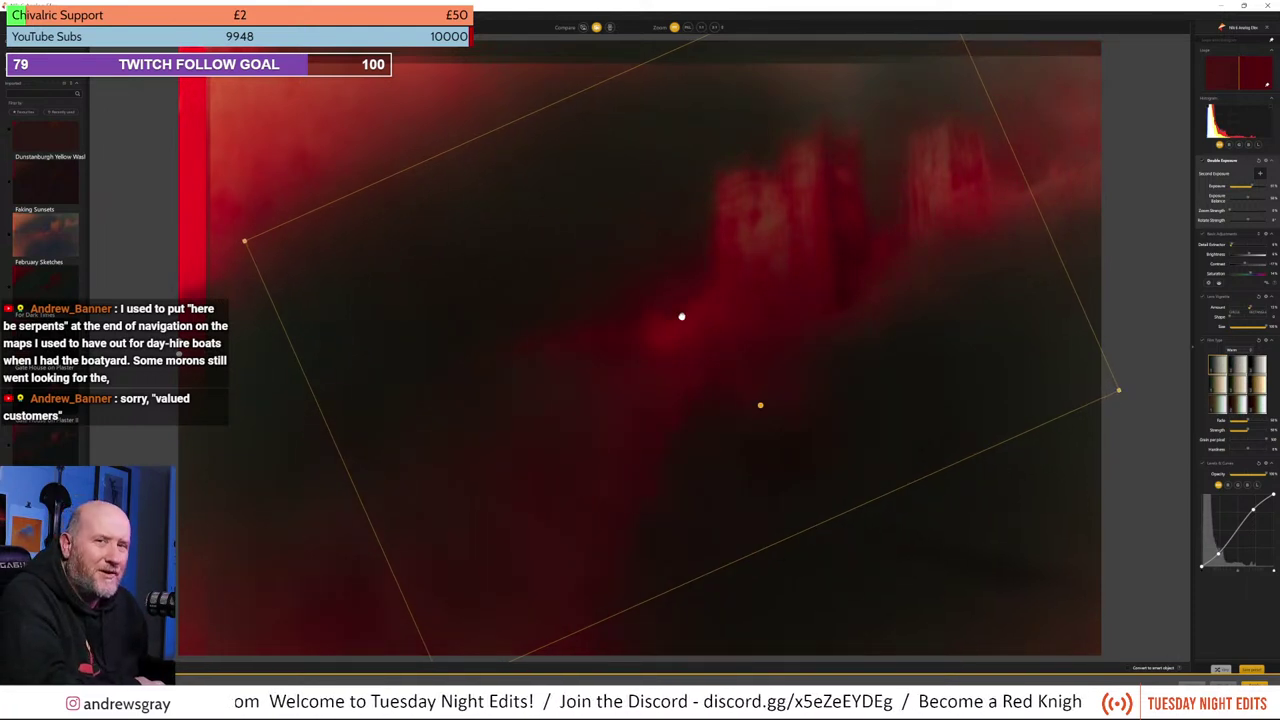
pyautogui.moveTo(681, 317); pyautogui.dragTo(732, 291)
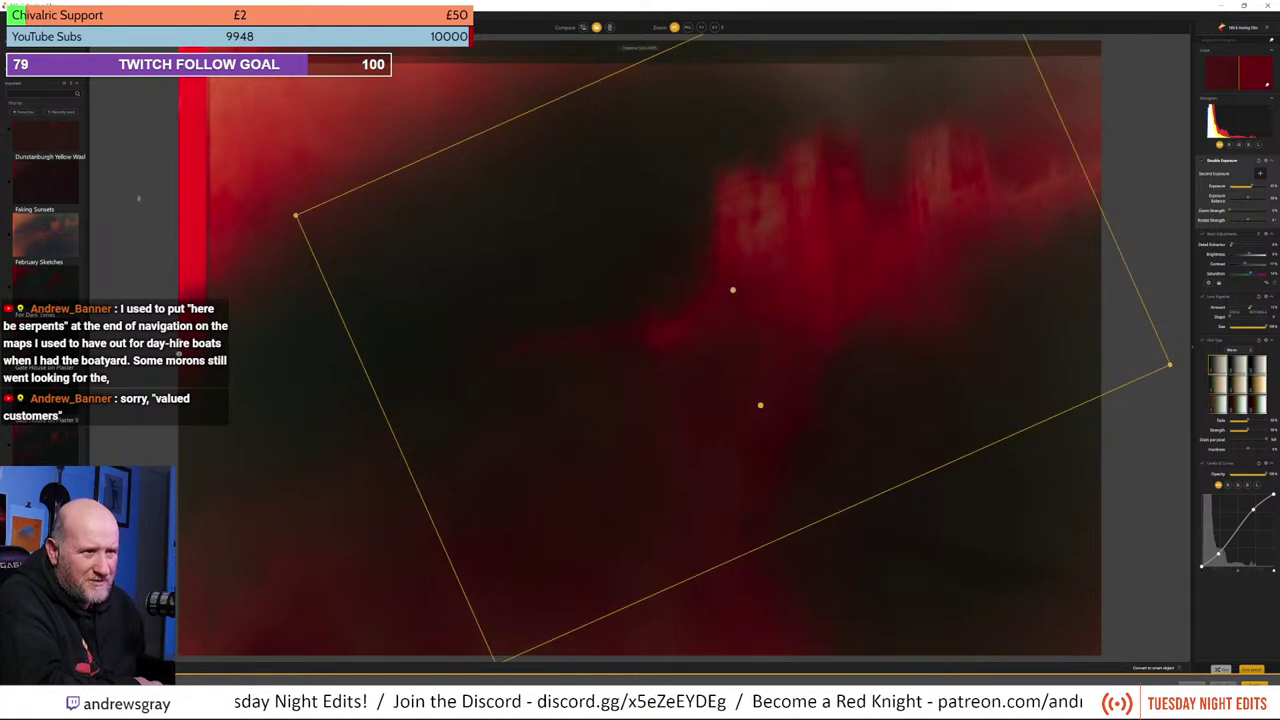
# Step: Rotate the blend mask to a new angle and readjust the Exposure Balance
pyautogui.moveTo(332, 374); pyautogui.dragTo(374, 410)
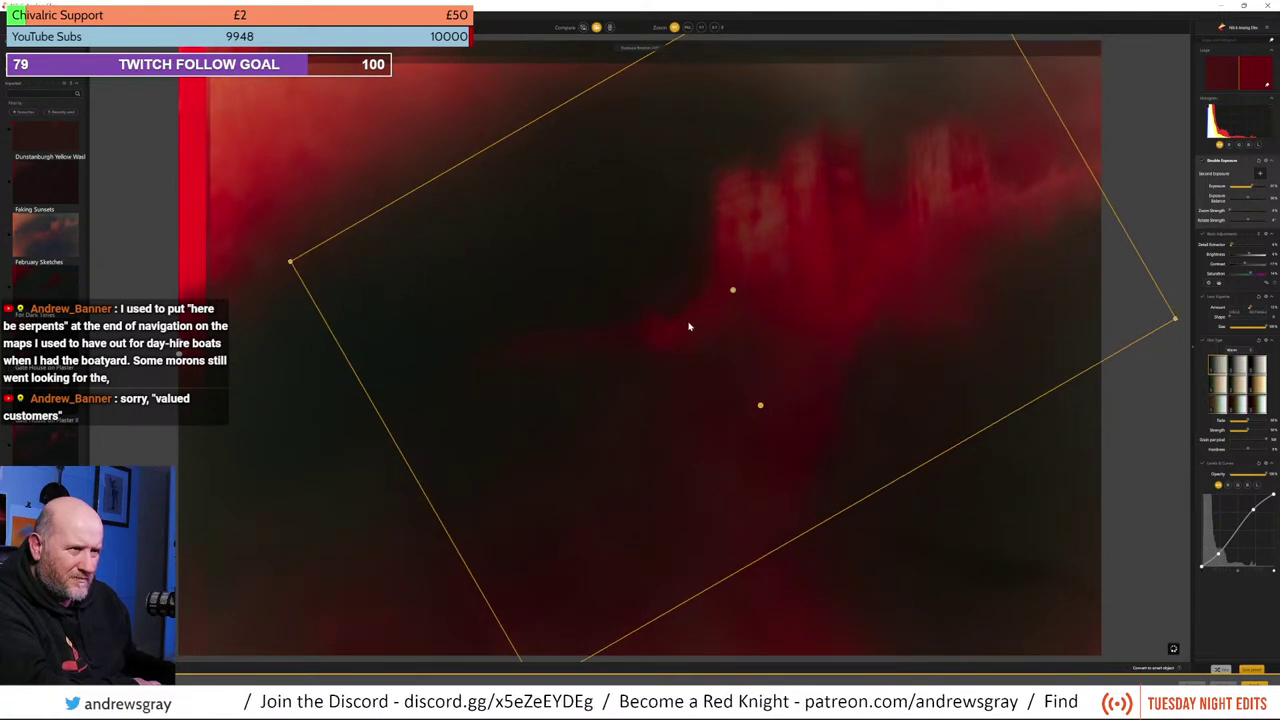
pyautogui.moveTo(734, 289); pyautogui.dragTo(686, 311)
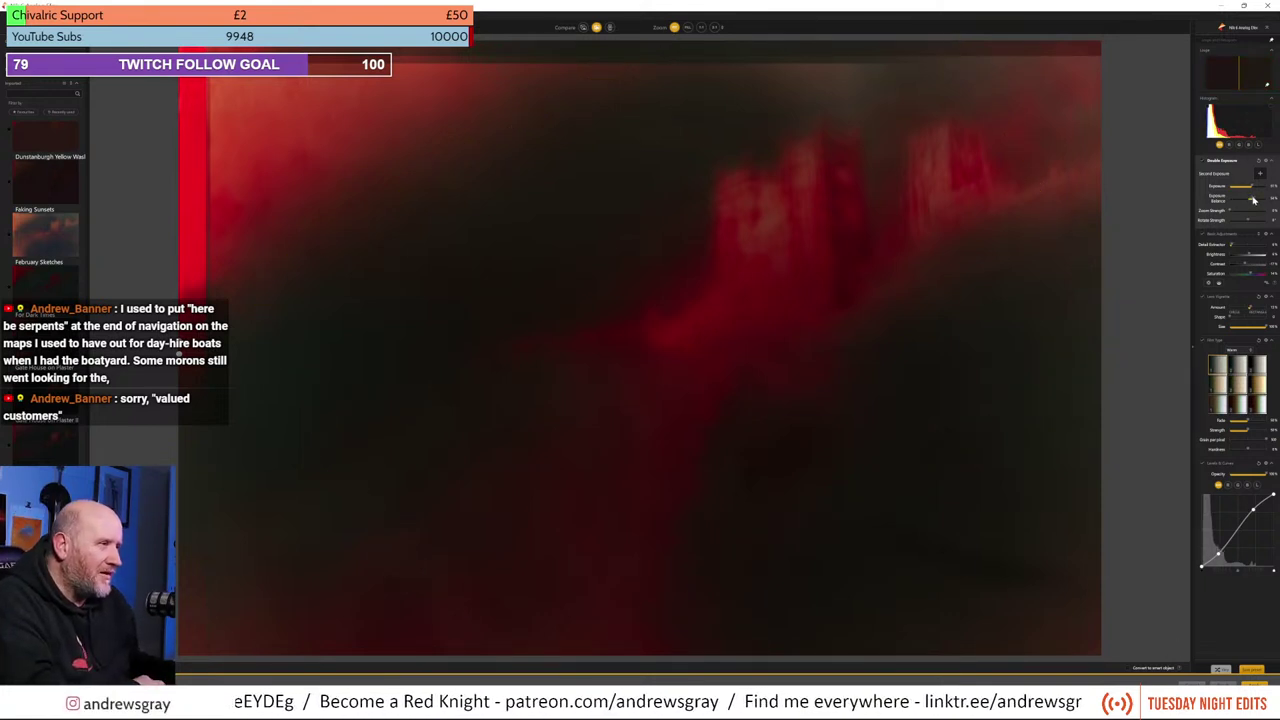
pyautogui.moveTo(1253, 200)
pyautogui.mouseDown()
pyautogui.moveTo(1265, 201)
pyautogui.moveTo(1248, 204)
pyautogui.mouseUp()
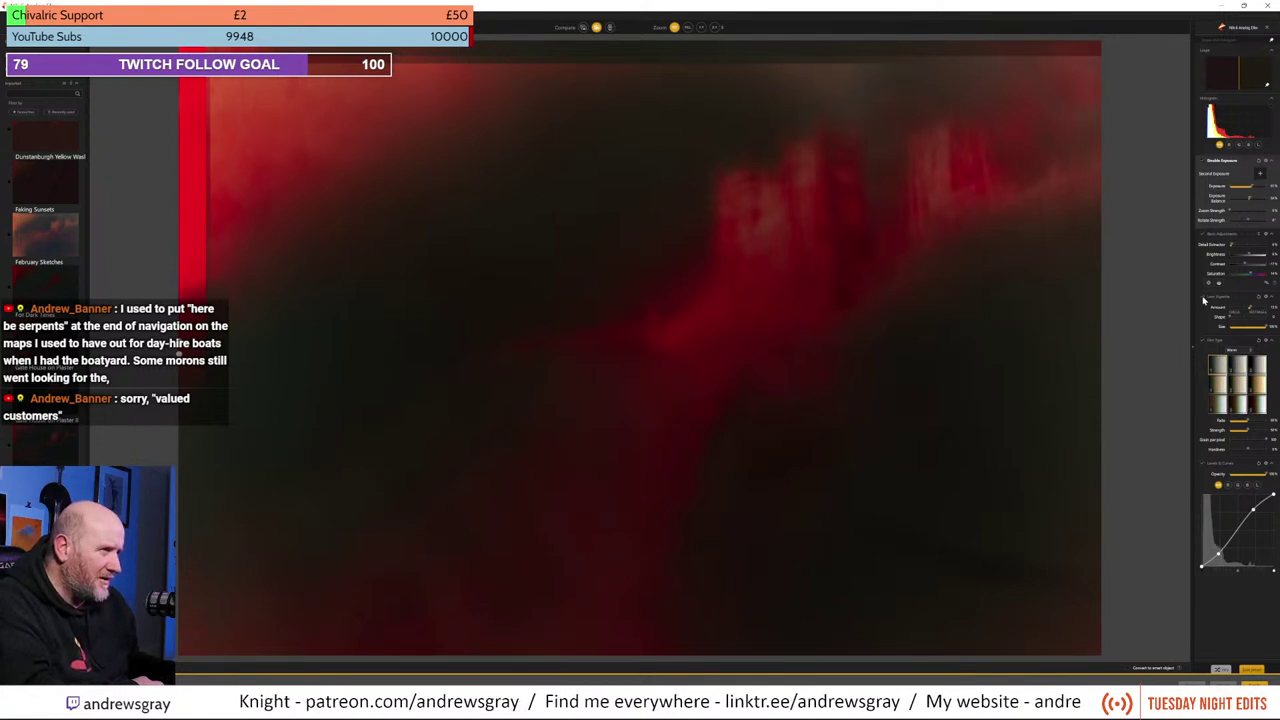
# Step: Move the lens vignette centre up-right, raise its Amount, and widen the circle
pyautogui.click(1204, 300)
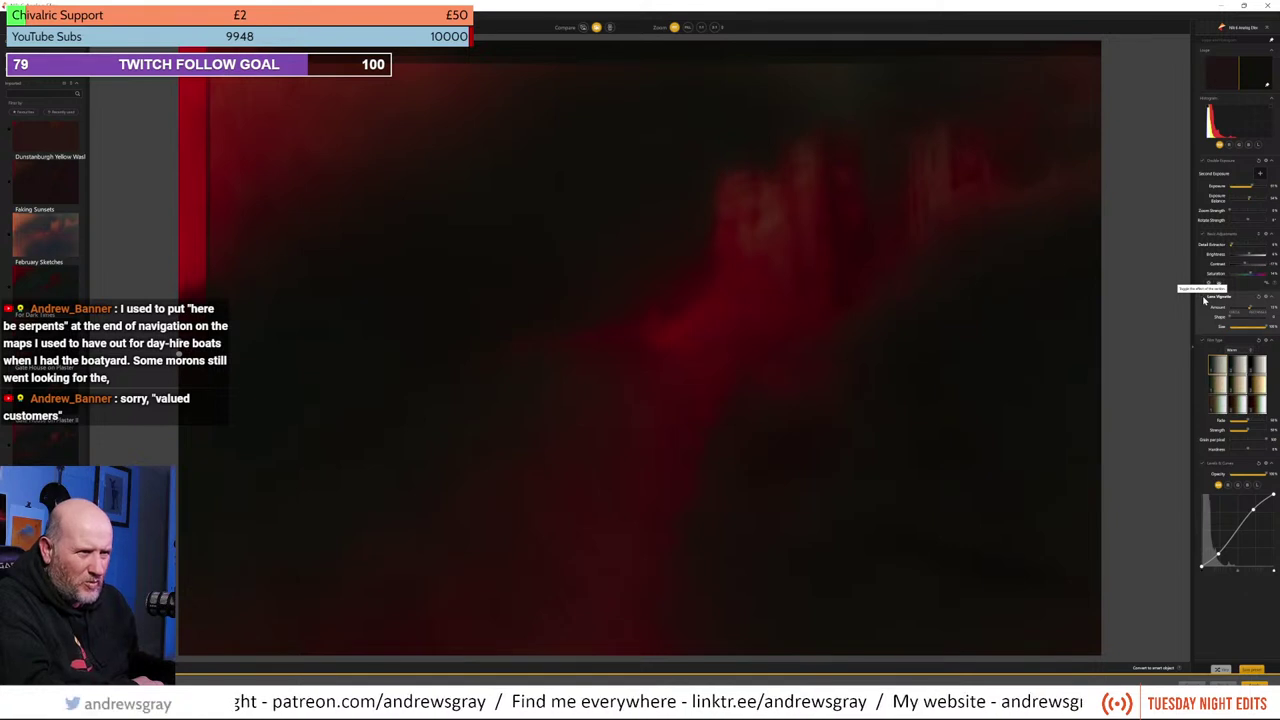
pyautogui.click(1206, 300)
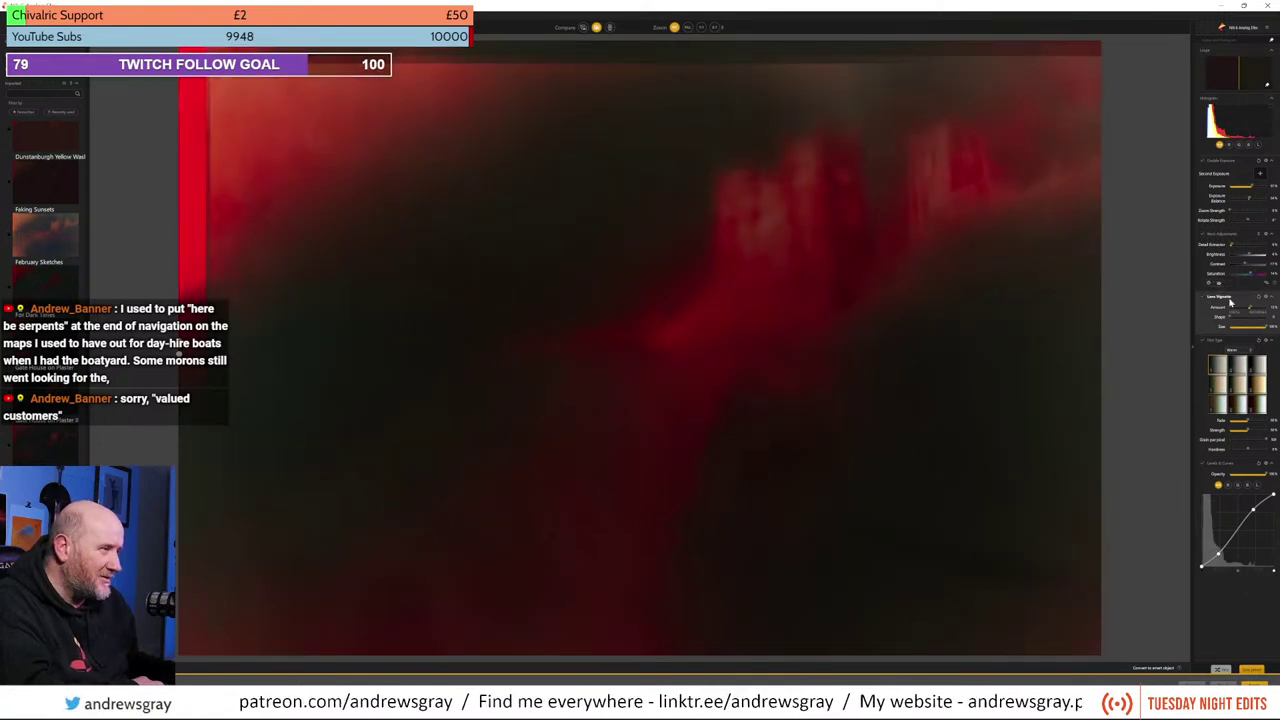
pyautogui.moveTo(657, 538); pyautogui.dragTo(696, 368)
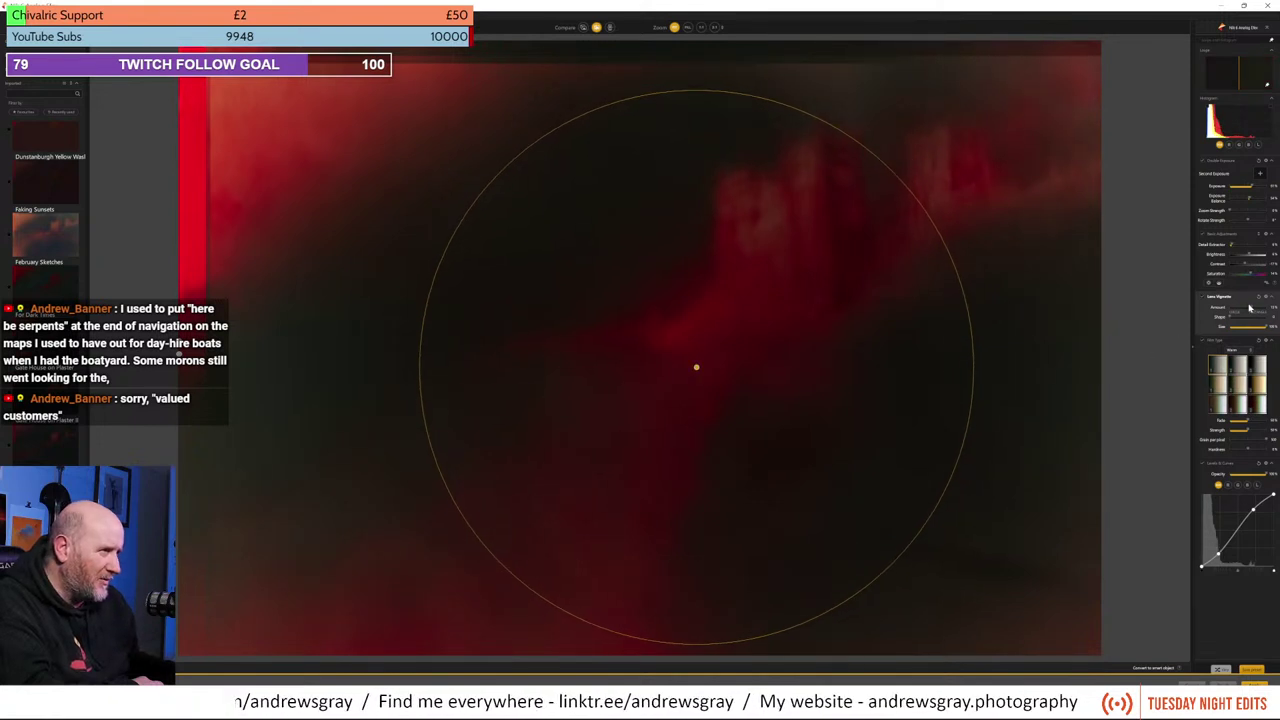
pyautogui.click(1246, 310)
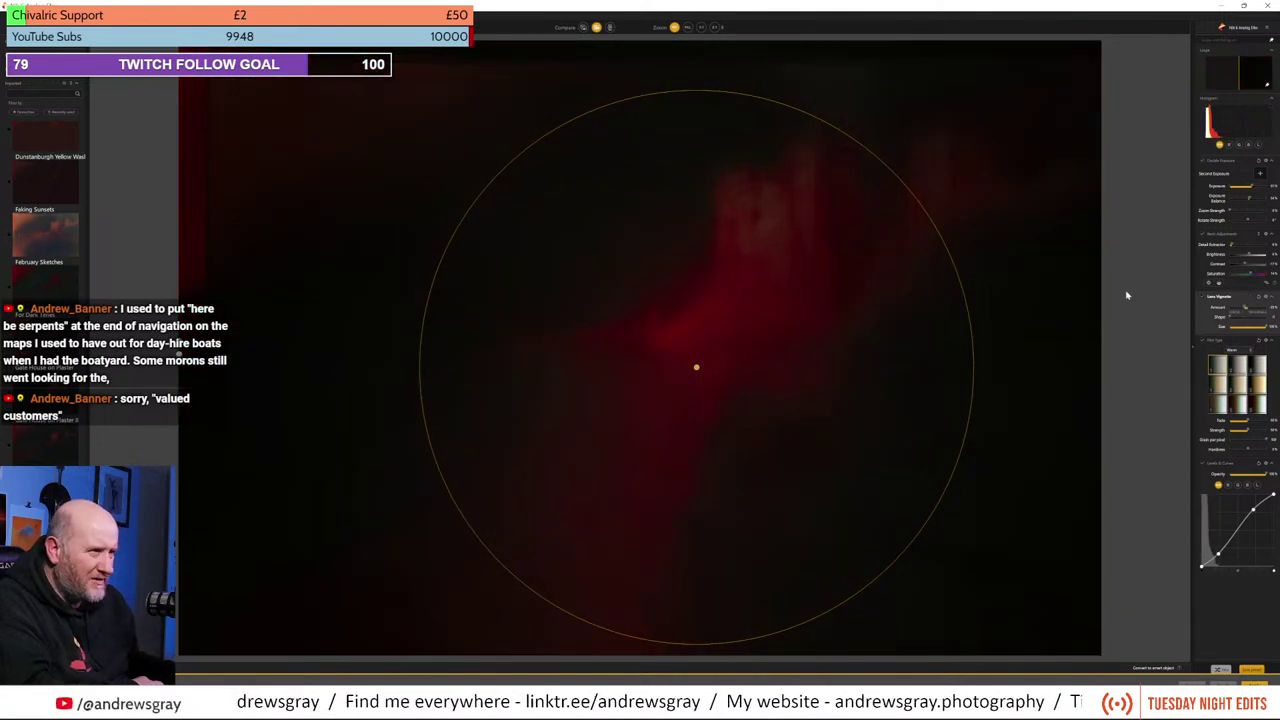
pyautogui.moveTo(937, 245); pyautogui.dragTo(1031, 206)
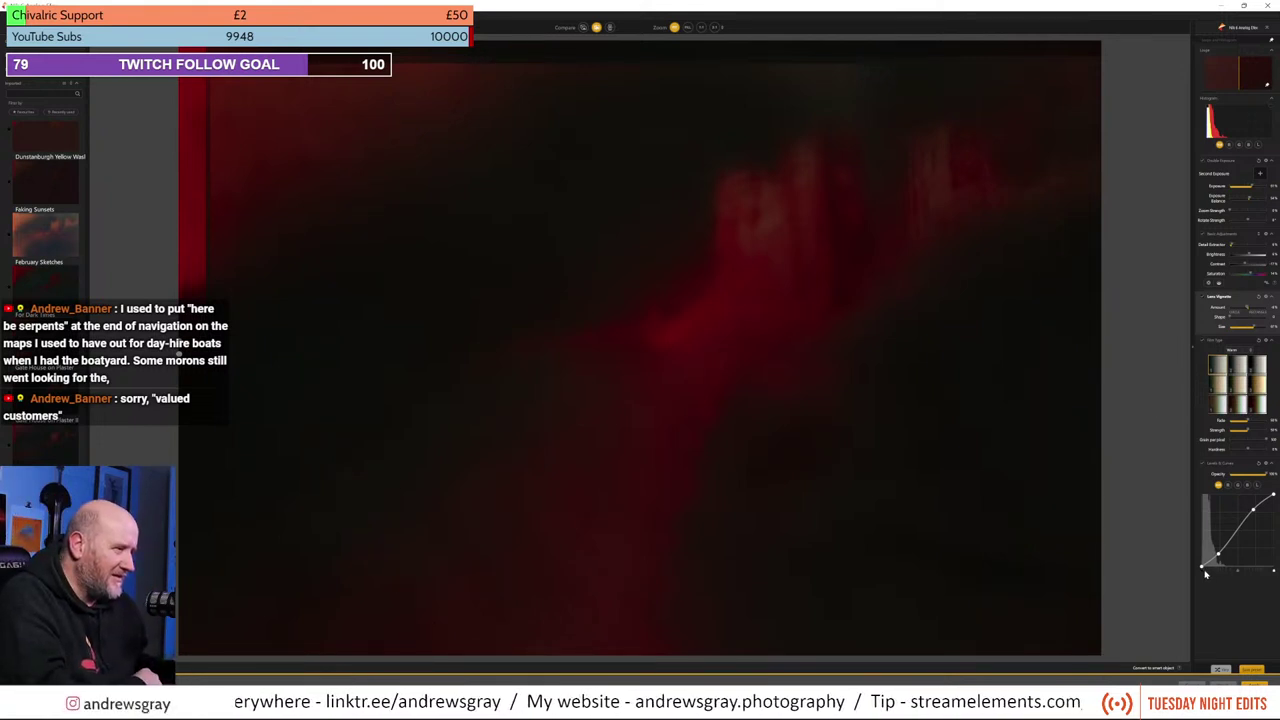
# Step: Check the red, green and blue curve channels, then raise Brightness in Basic Adjustments
pyautogui.click(1228, 487)
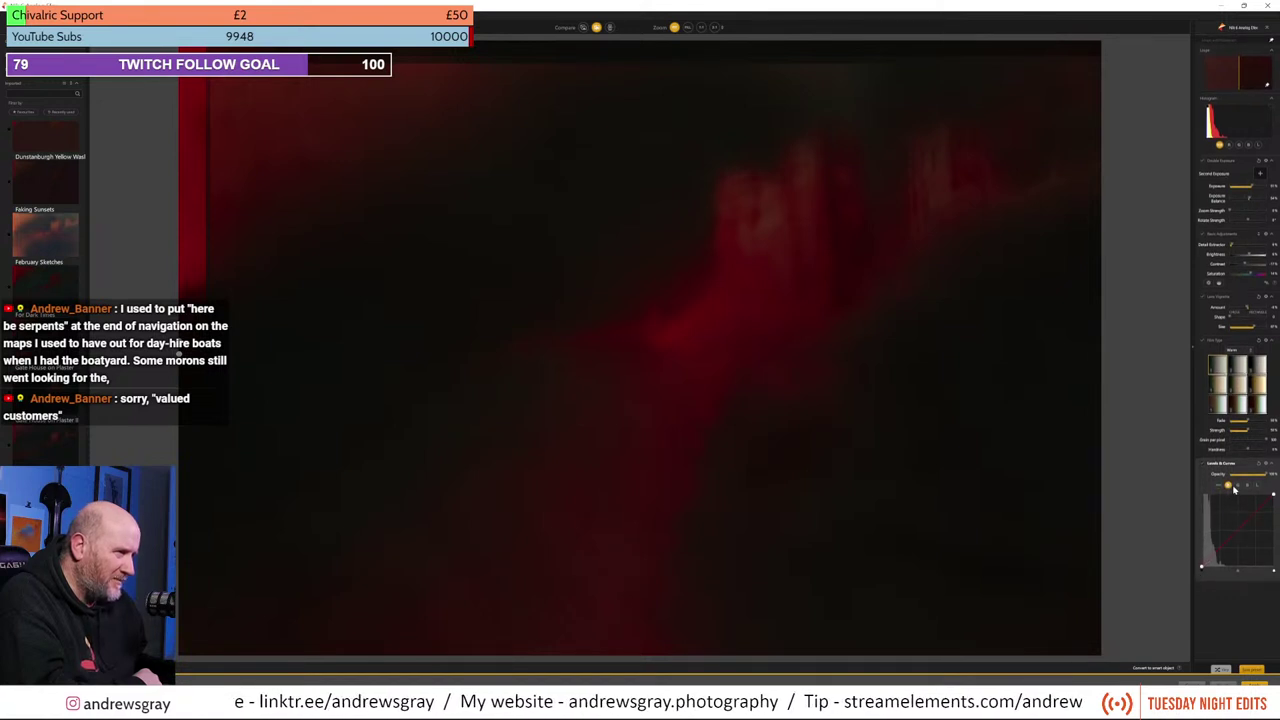
pyautogui.click(1238, 486)
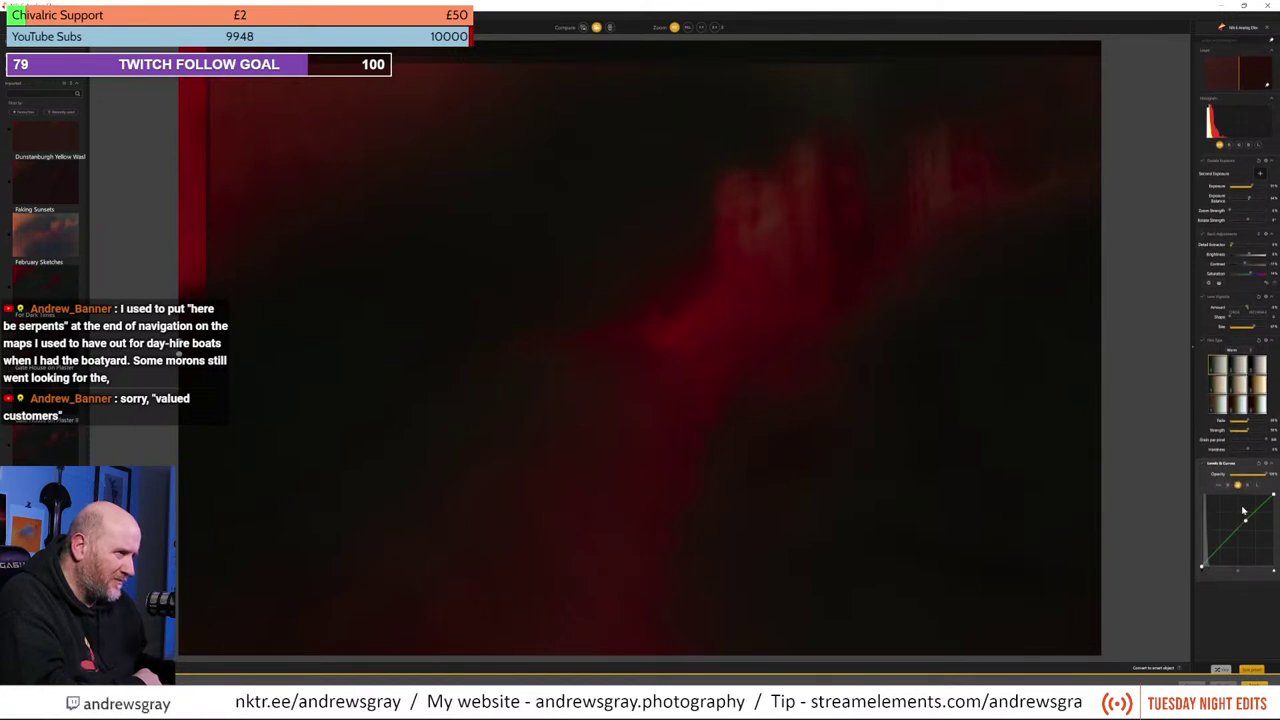
pyautogui.click(1248, 486)
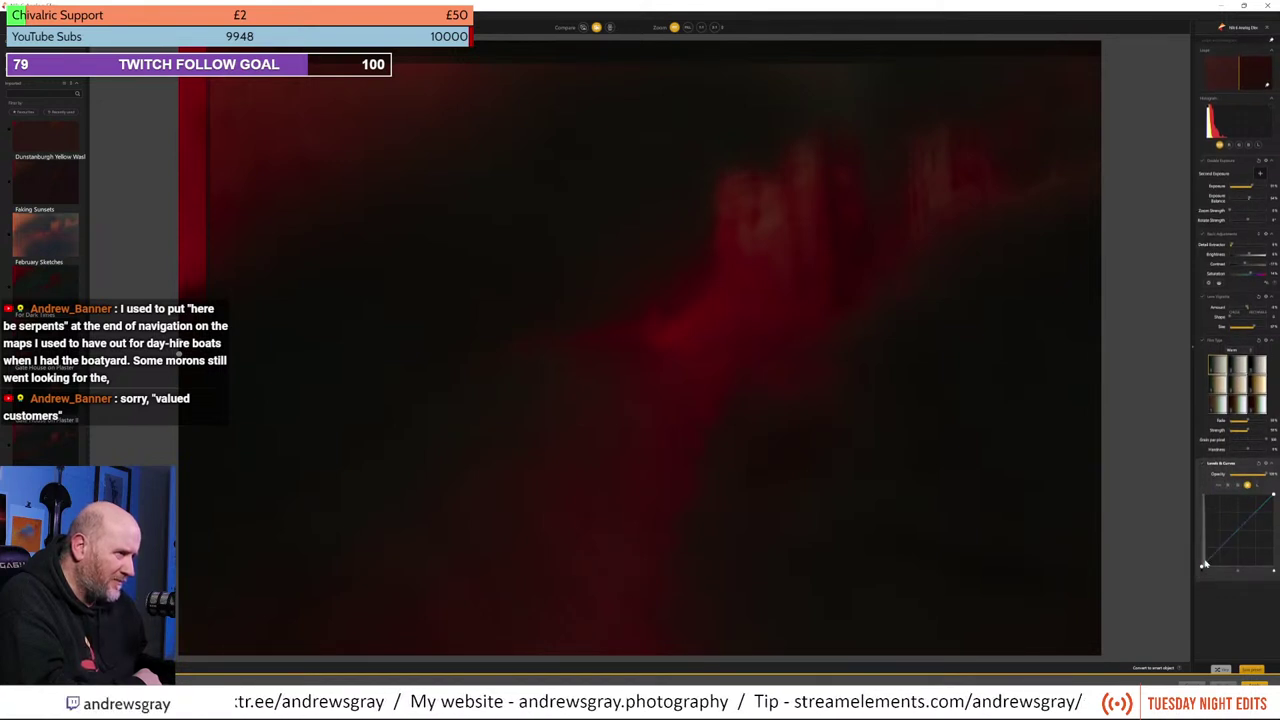
pyautogui.click(1257, 486)
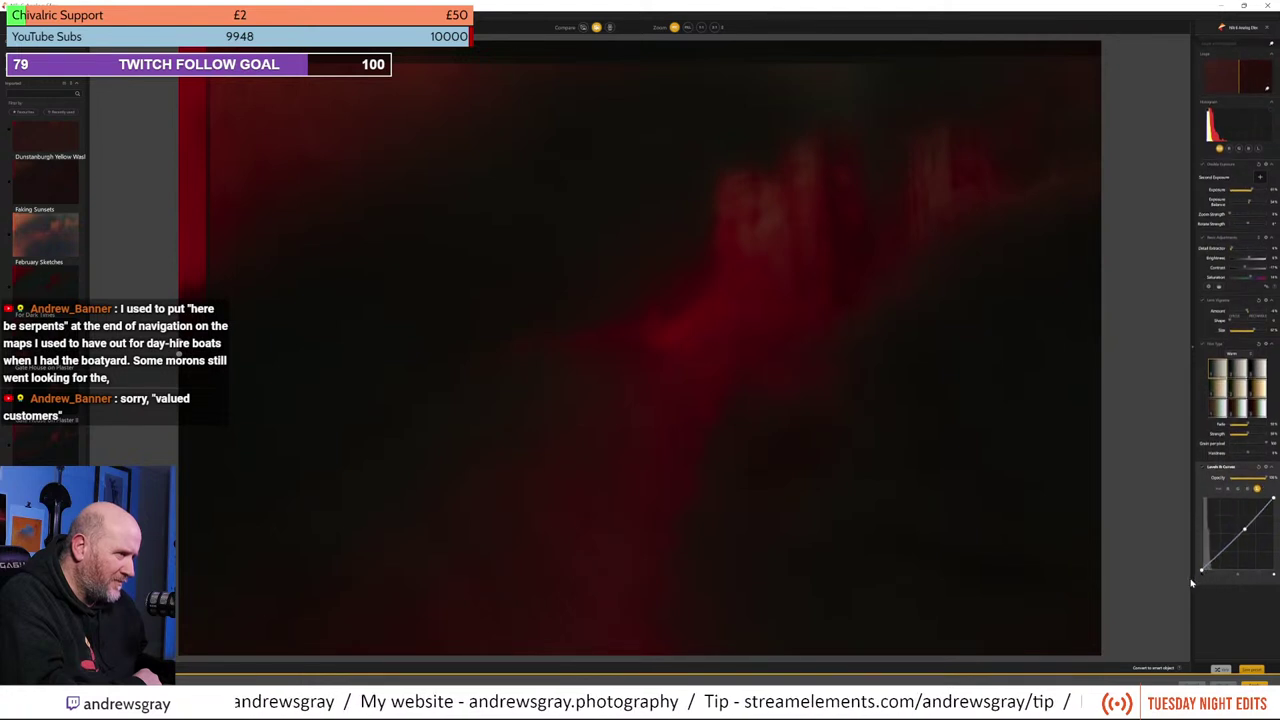
pyautogui.click(1218, 486)
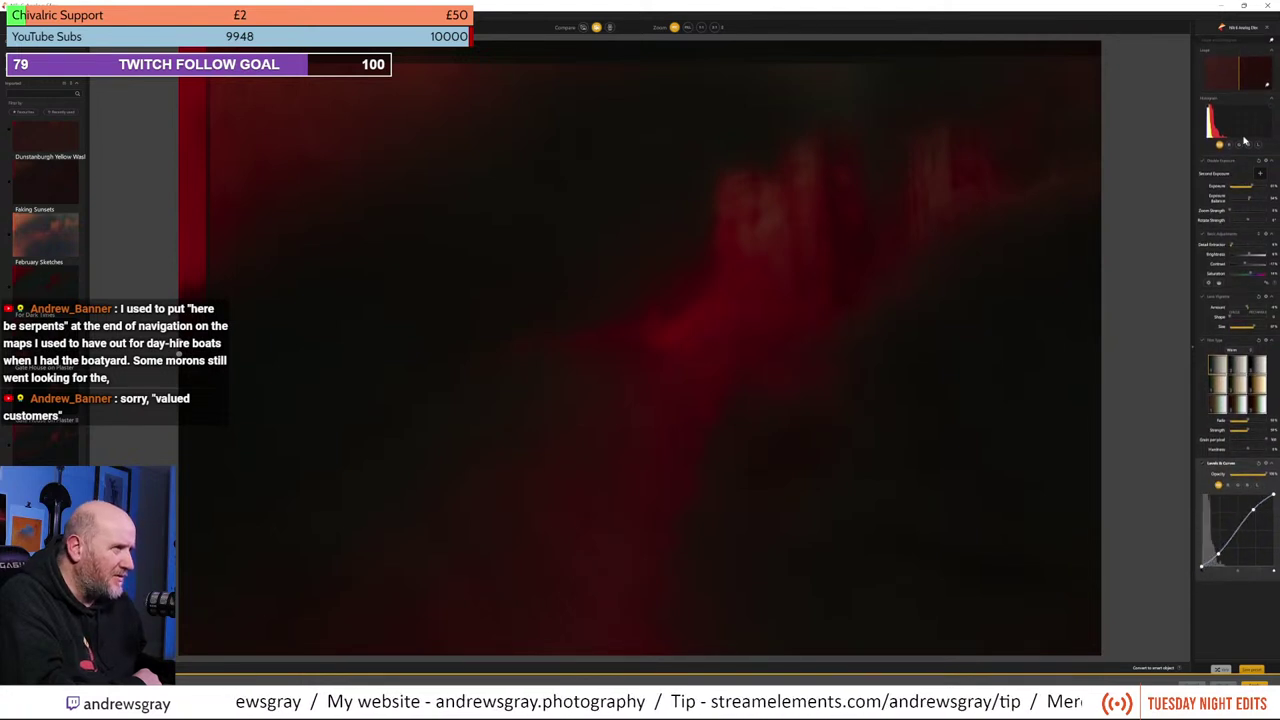
pyautogui.click(1246, 266)
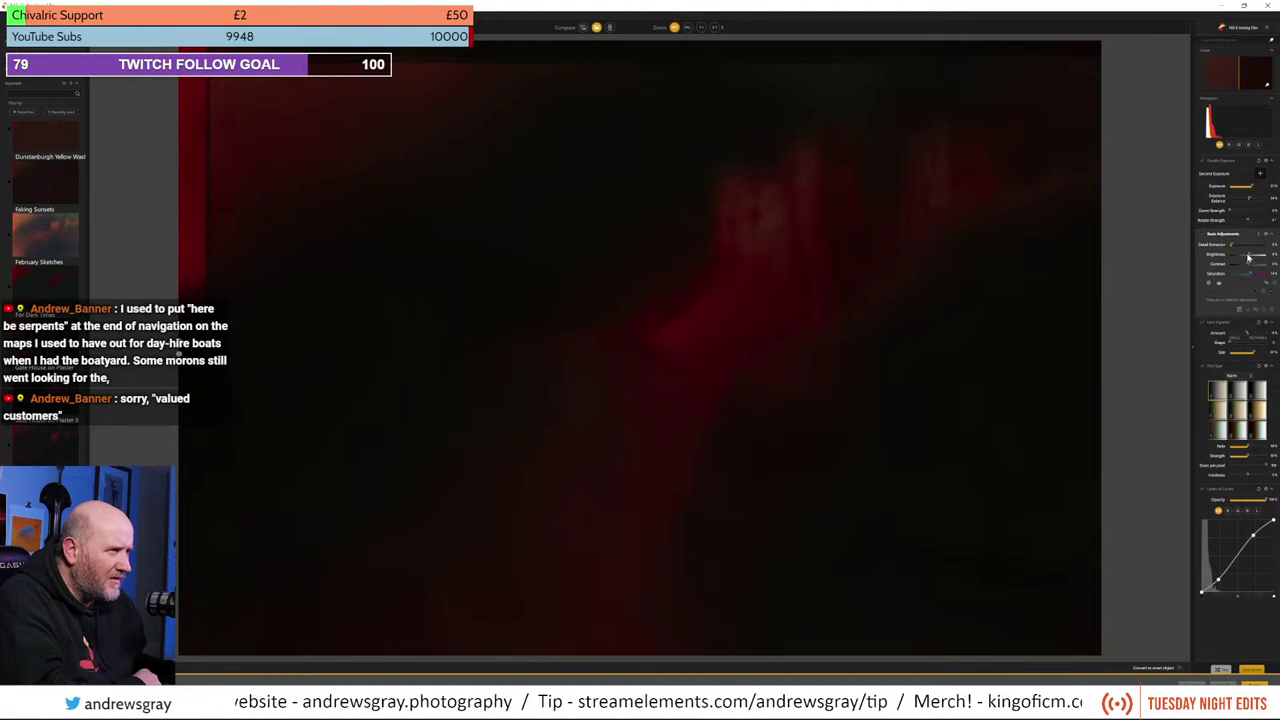
pyautogui.moveTo(1248, 258); pyautogui.dragTo(1254, 258)
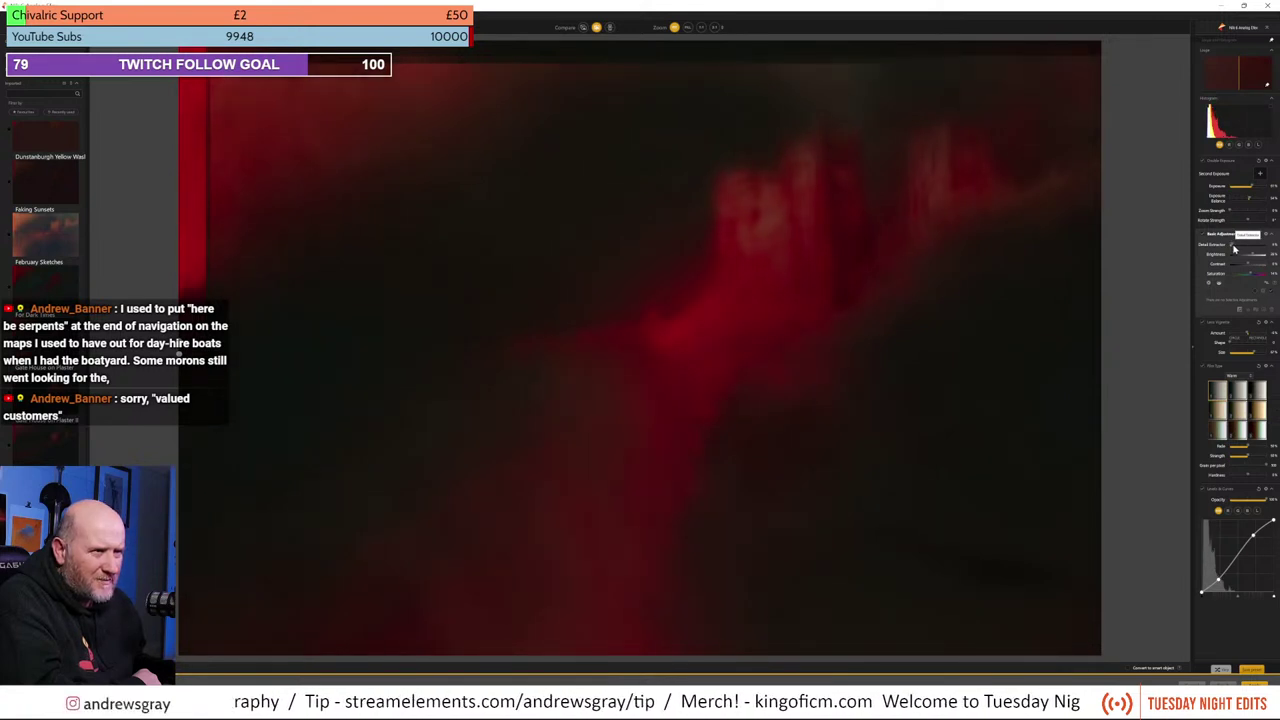
# Step: Shrink the vignette circle, shift its centre right, raise Amount, and compare before/after
pyautogui.click(1248, 337)
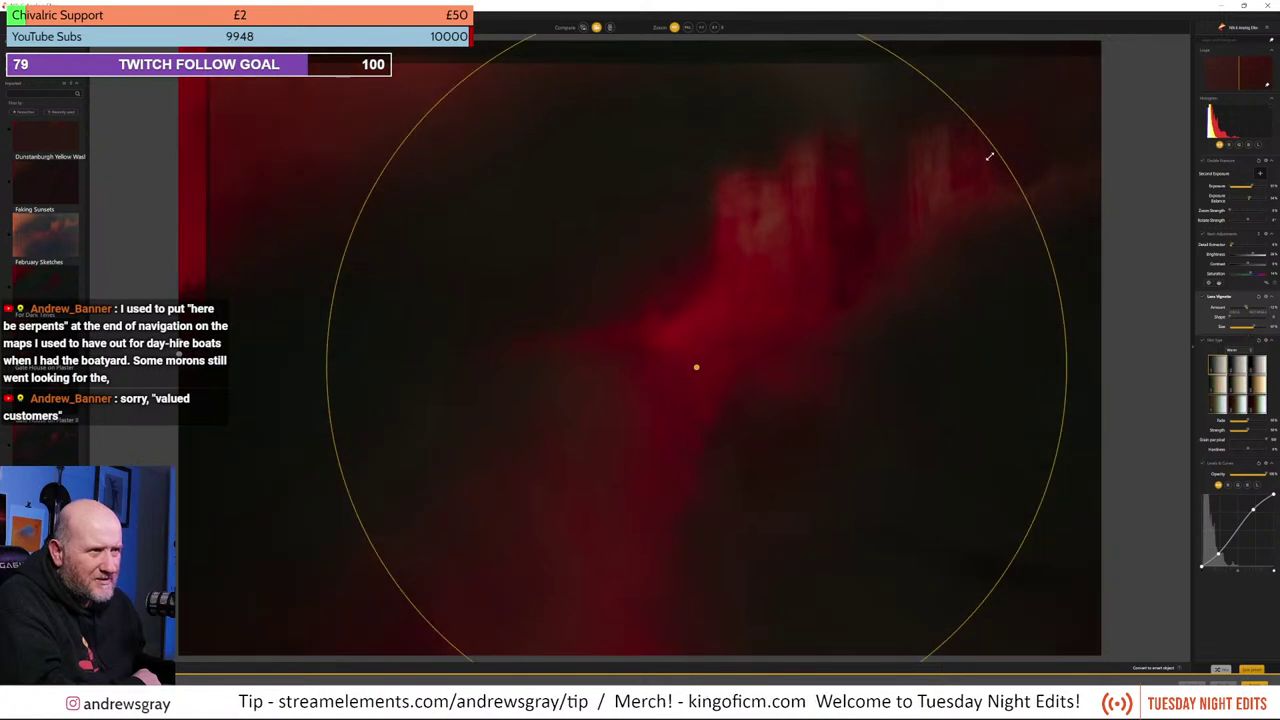
pyautogui.moveTo(989, 156); pyautogui.dragTo(929, 223)
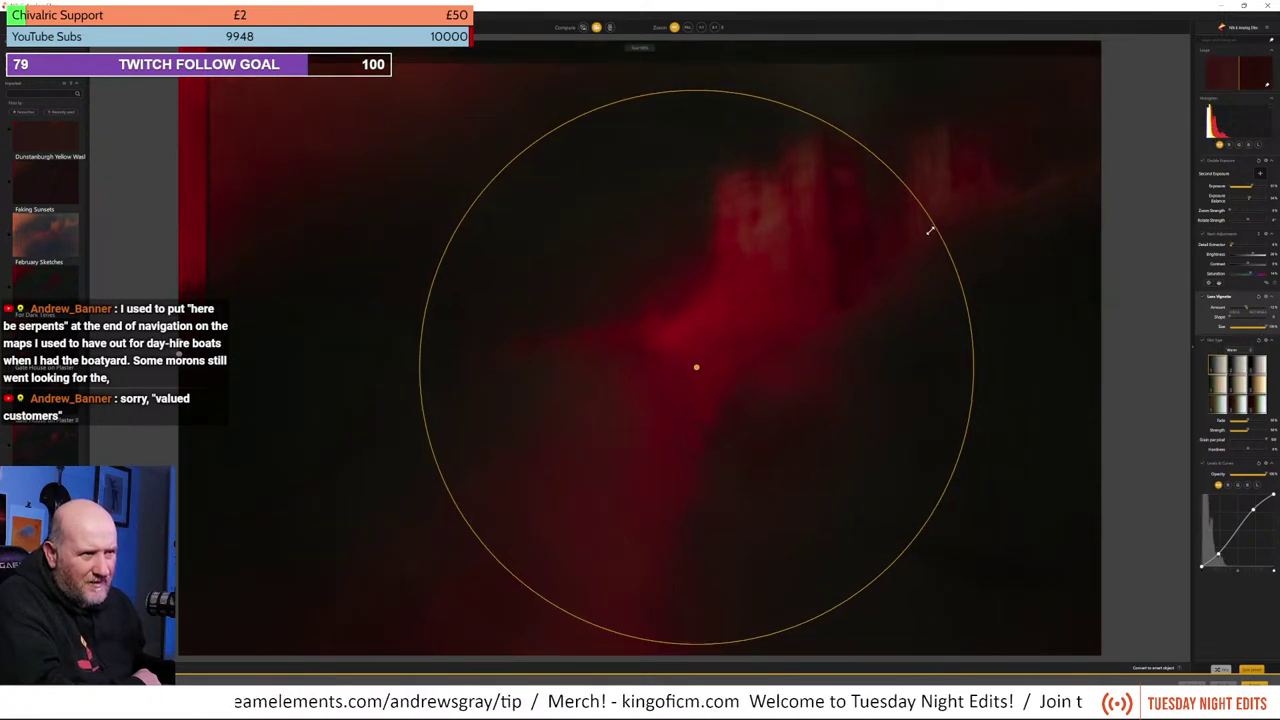
pyautogui.moveTo(695, 369); pyautogui.dragTo(748, 362)
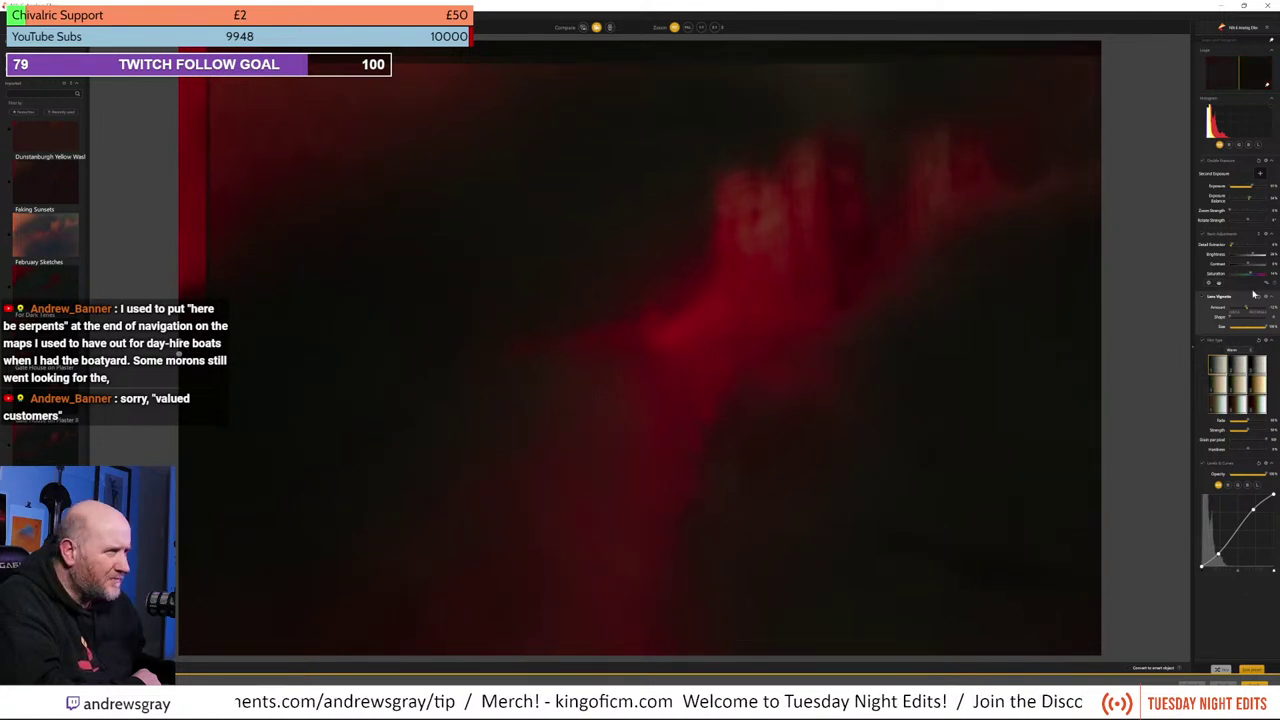
pyautogui.moveTo(1247, 311); pyautogui.dragTo(1244, 311)
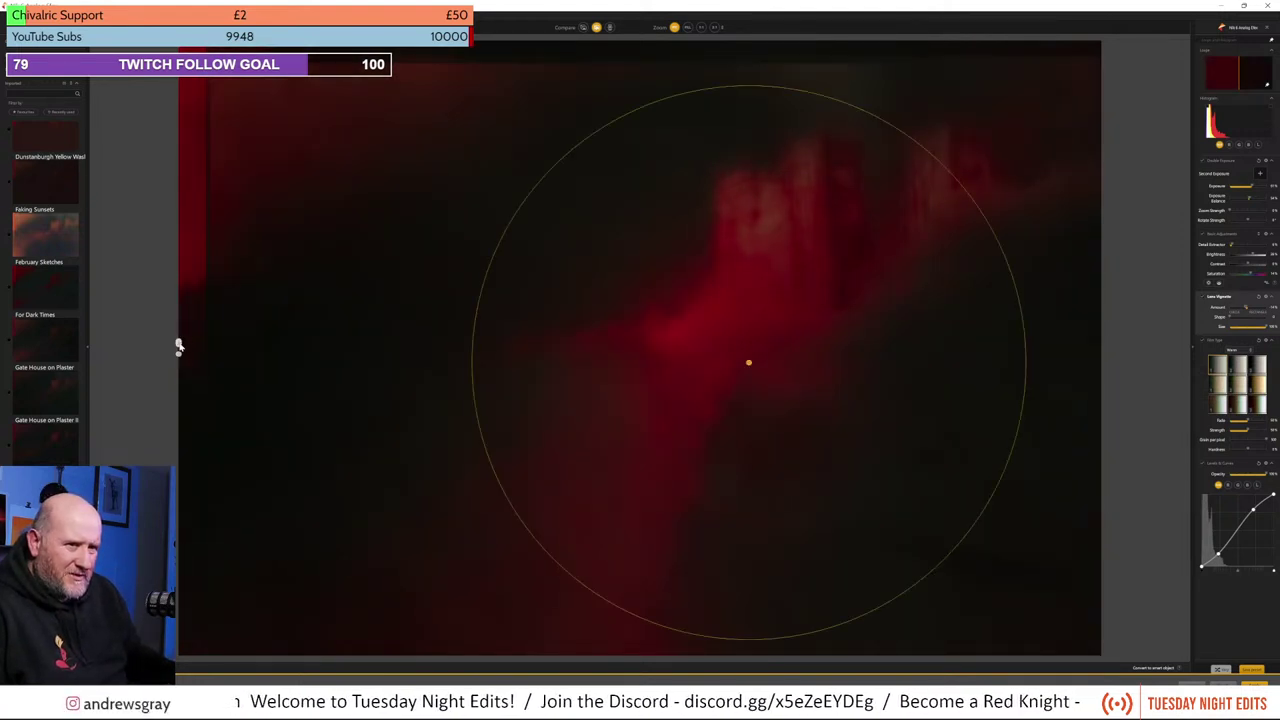
pyautogui.moveTo(178, 346); pyautogui.dragTo(263, 303)
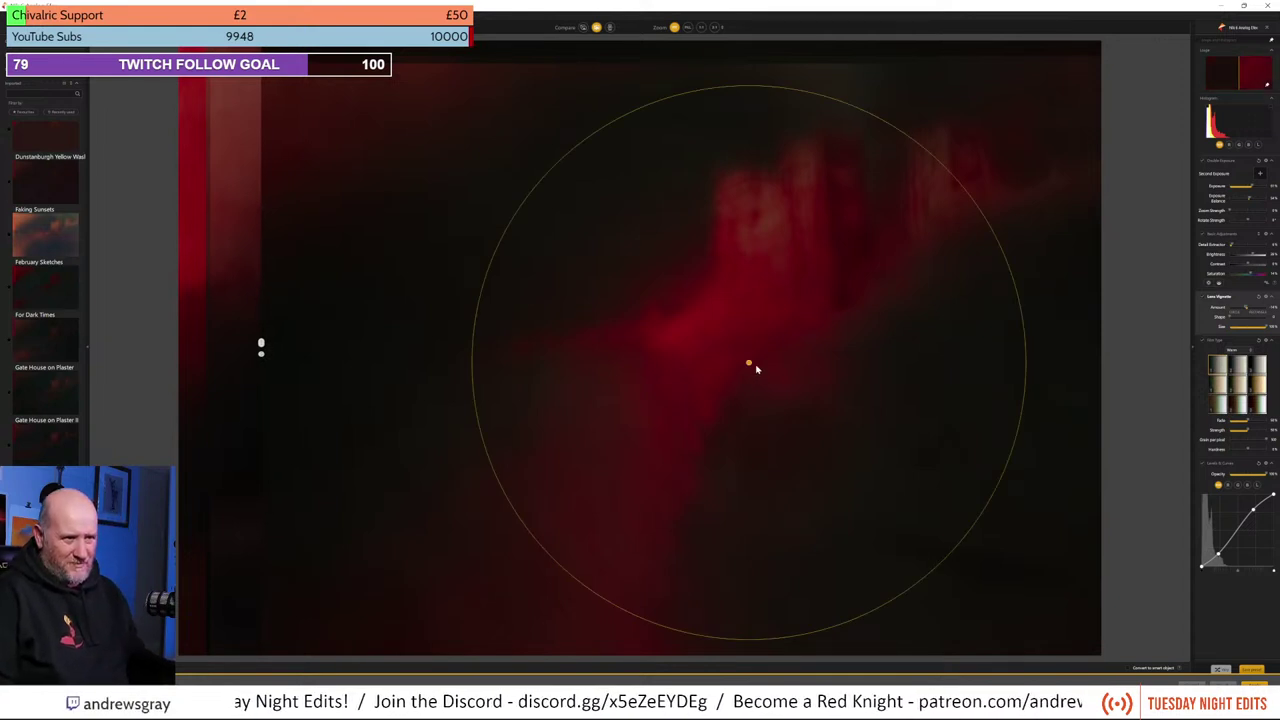
pyautogui.moveTo(748, 362); pyautogui.dragTo(900, 389)
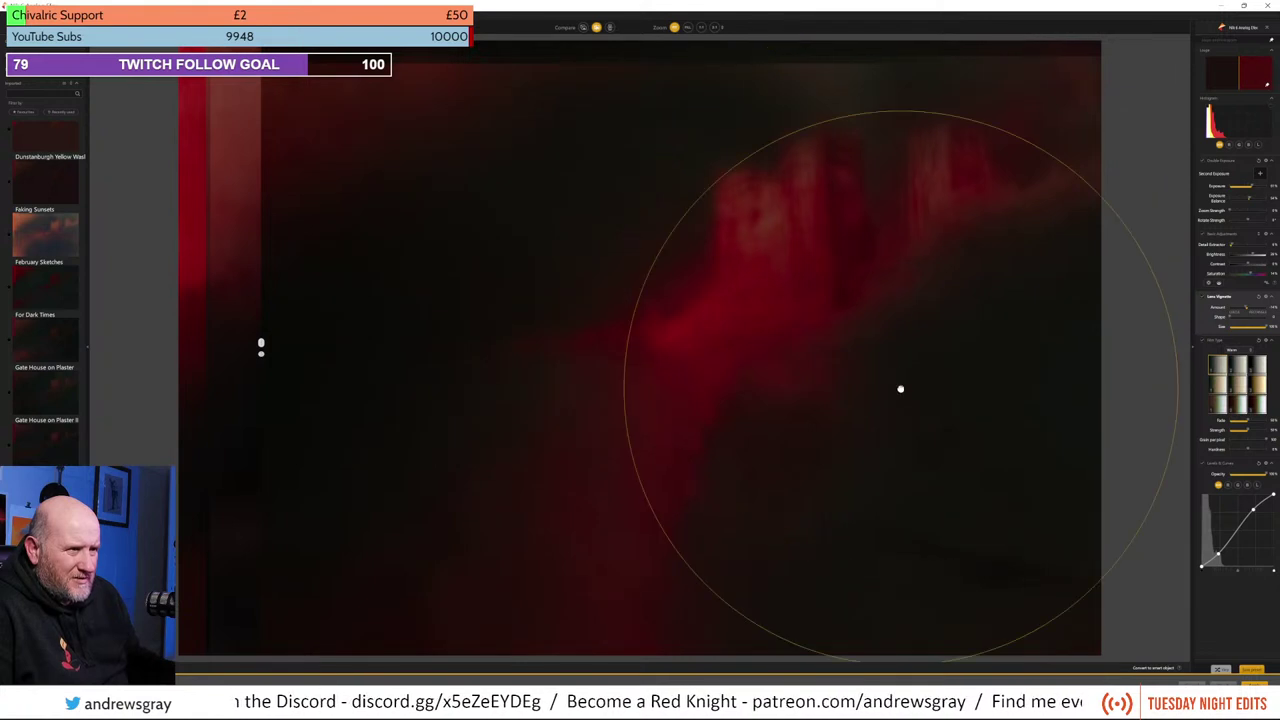
# Step: Switch the vignette to a rounded rectangle and fit it around the streak out to the left edge
pyautogui.click(1232, 320)
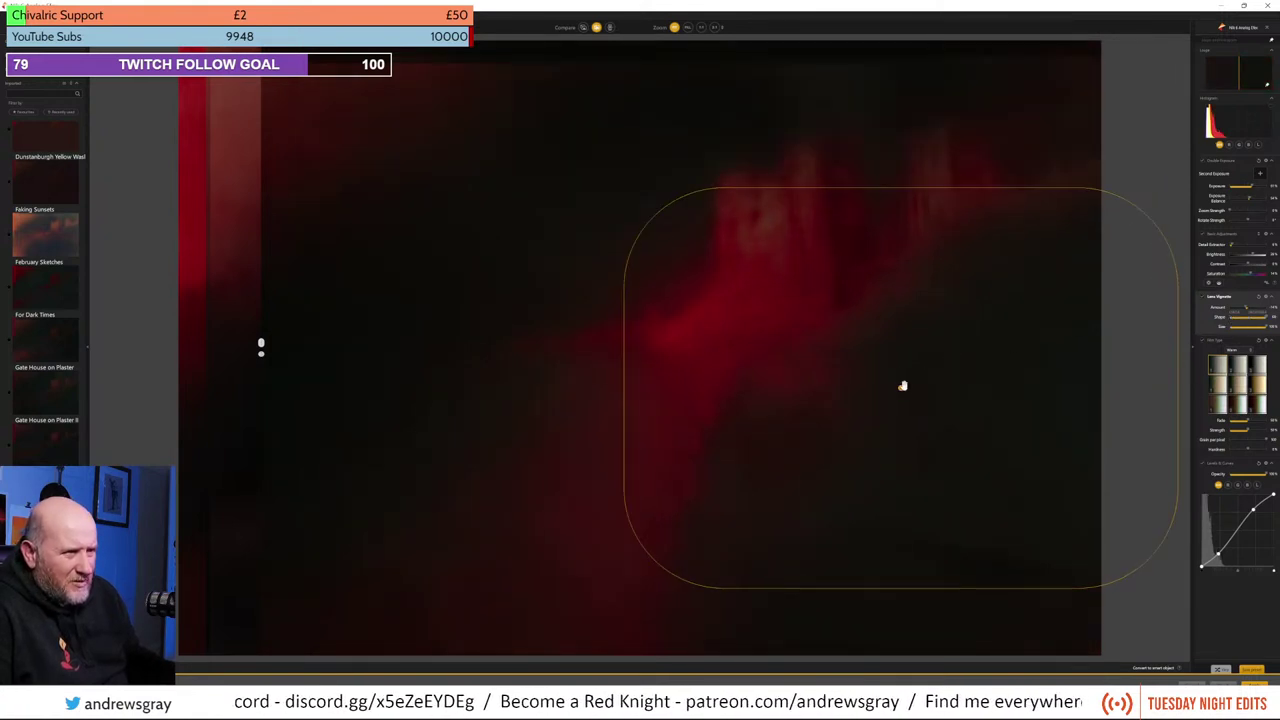
pyautogui.moveTo(902, 385); pyautogui.dragTo(852, 192)
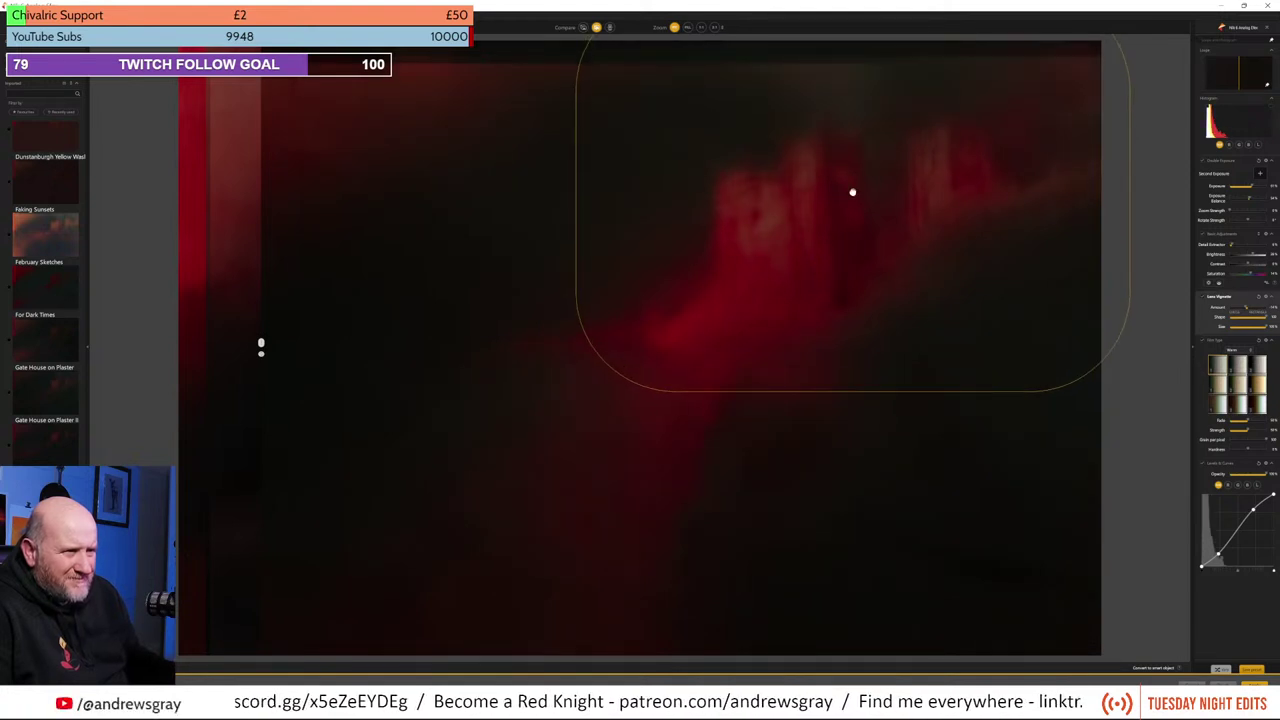
pyautogui.moveTo(589, 354); pyautogui.dragTo(506, 430)
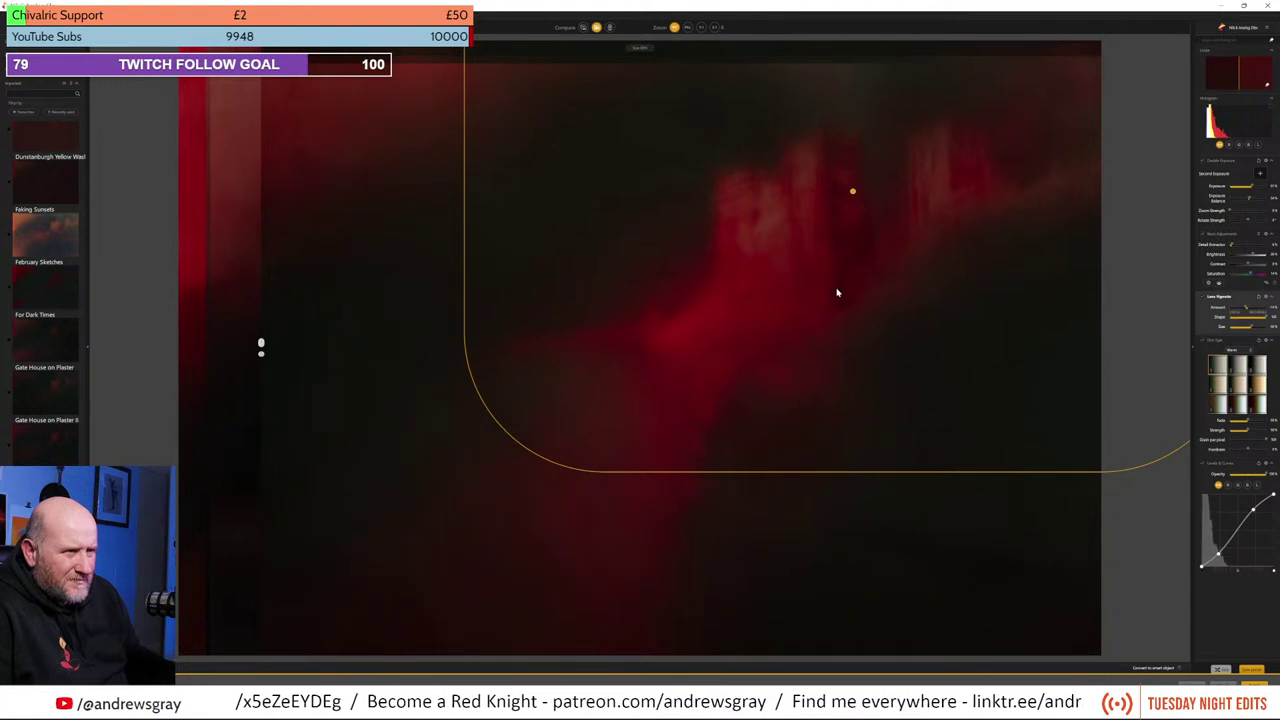
pyautogui.moveTo(851, 193); pyautogui.dragTo(1146, 354)
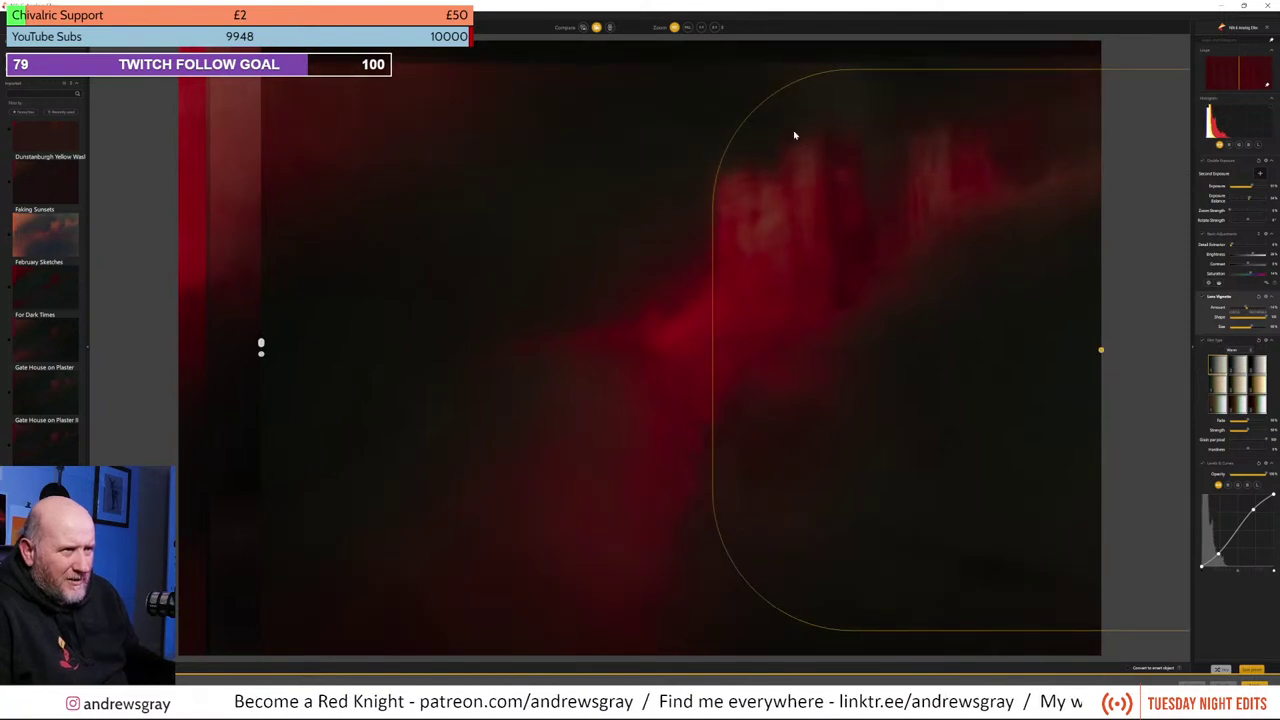
pyautogui.moveTo(757, 109); pyautogui.dragTo(815, 150)
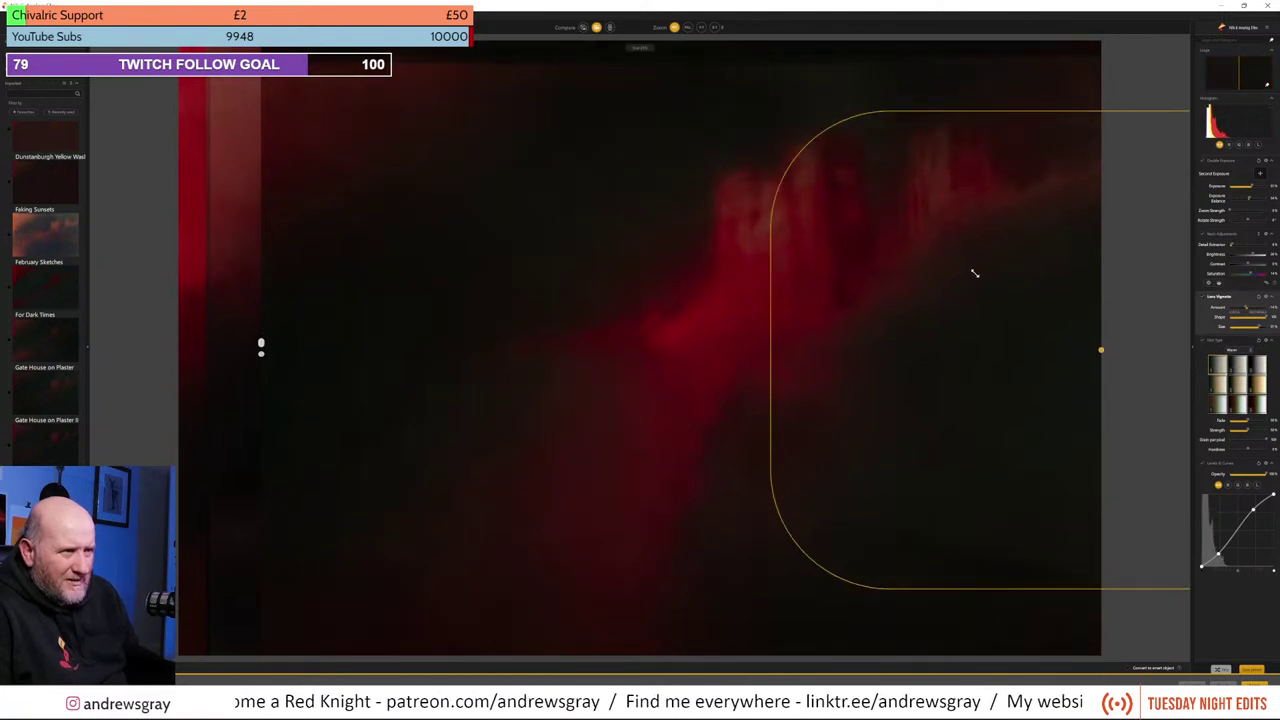
pyautogui.moveTo(1101, 350); pyautogui.dragTo(834, 300)
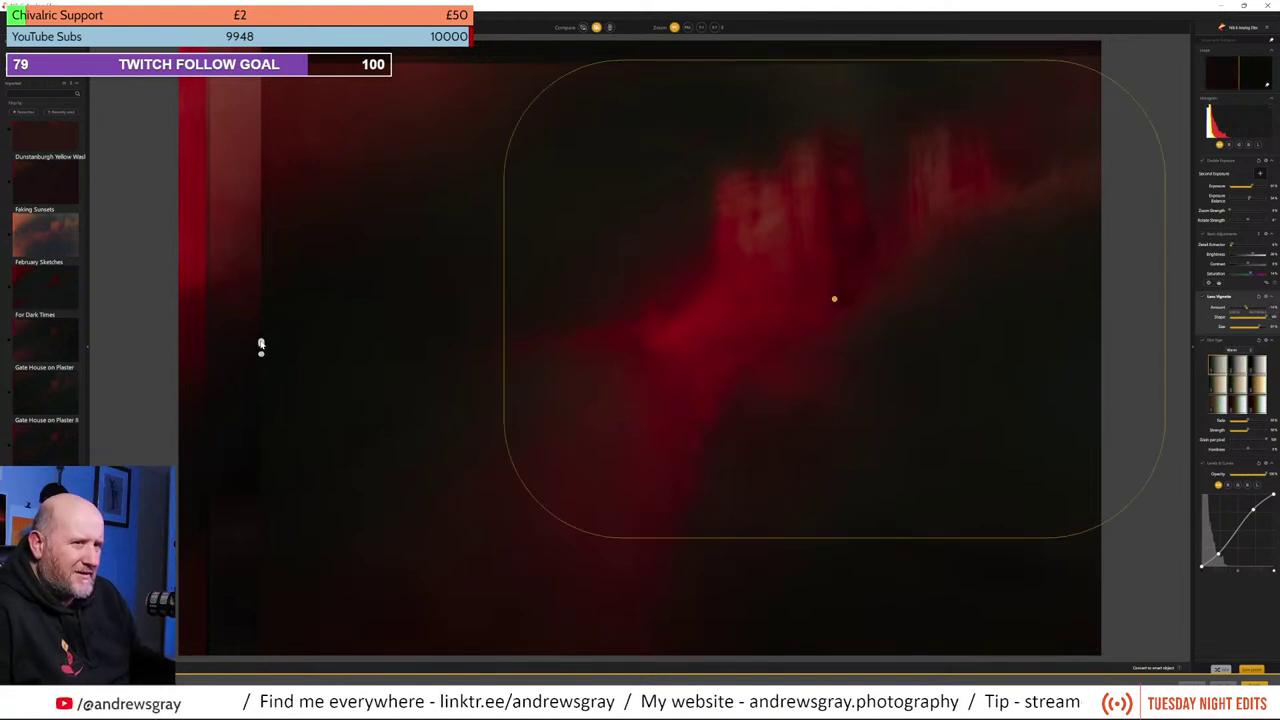
pyautogui.moveTo(260, 345)
pyautogui.mouseDown()
pyautogui.moveTo(371, 343)
pyautogui.moveTo(300, 344)
pyautogui.moveTo(331, 343)
pyautogui.moveTo(3, 257)
pyautogui.moveTo(1140, 348)
pyautogui.moveTo(150, 345)
pyautogui.moveTo(1215, 343)
pyautogui.moveTo(143, 267)
pyautogui.moveTo(1057, 294)
pyautogui.moveTo(370, 246)
pyautogui.moveTo(1105, 260)
pyautogui.moveTo(234, 177)
pyautogui.moveTo(1120, 249)
pyautogui.moveTo(413, 203)
pyautogui.moveTo(214, 209)
pyautogui.moveTo(1105, 340)
pyautogui.moveTo(312, 305)
pyautogui.mouseUp()
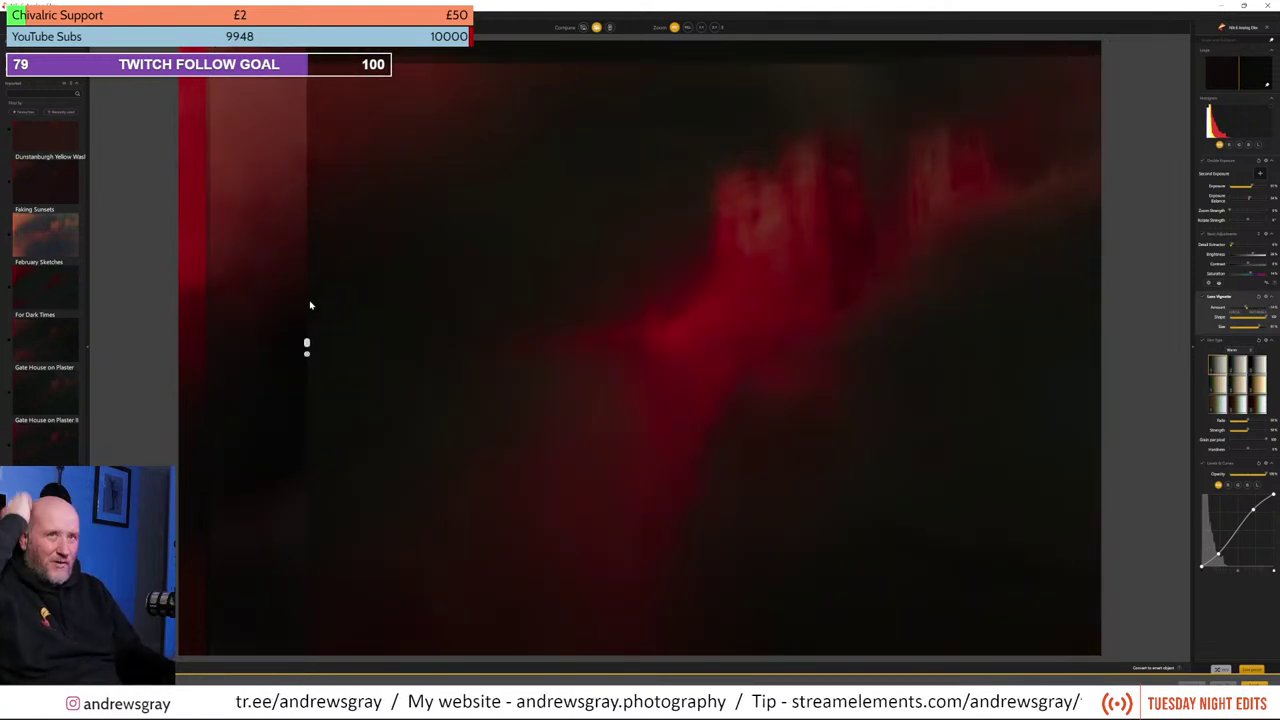
pyautogui.moveTo(310, 305)
pyautogui.mouseDown()
pyautogui.moveTo(1140, 326)
pyautogui.moveTo(346, 280)
pyautogui.moveTo(1219, 320)
pyautogui.moveTo(203, 340)
pyautogui.moveTo(180, 271)
pyautogui.moveTo(1131, 356)
pyautogui.moveTo(260, 345)
pyautogui.mouseUp()
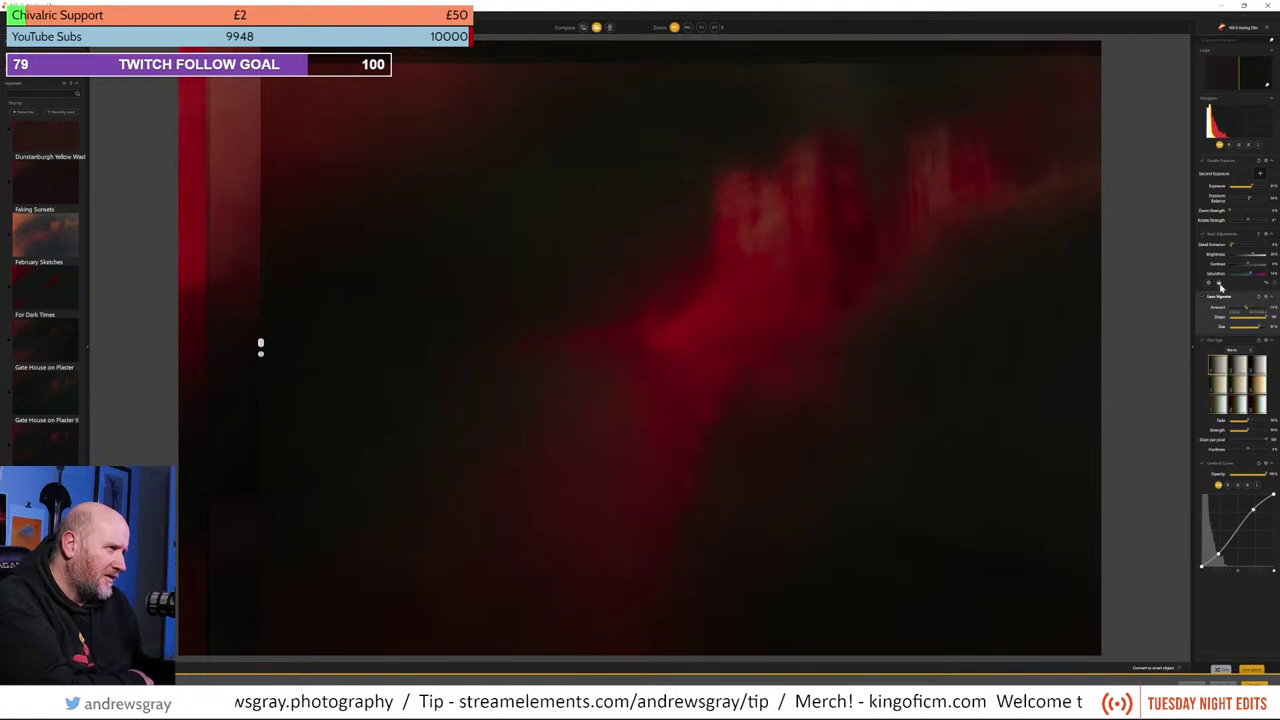
# Step: Apply a deeper red film type and increase its Strength
pyautogui.click(1217, 372)
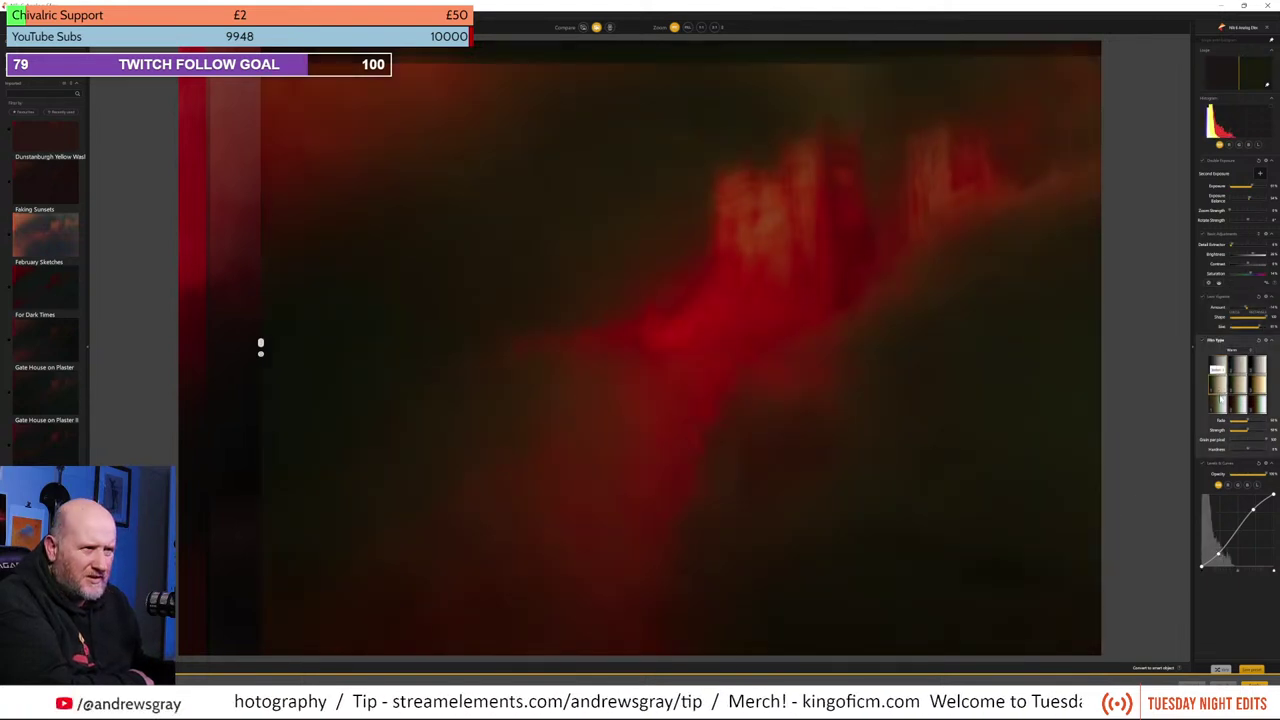
pyautogui.click(1219, 391)
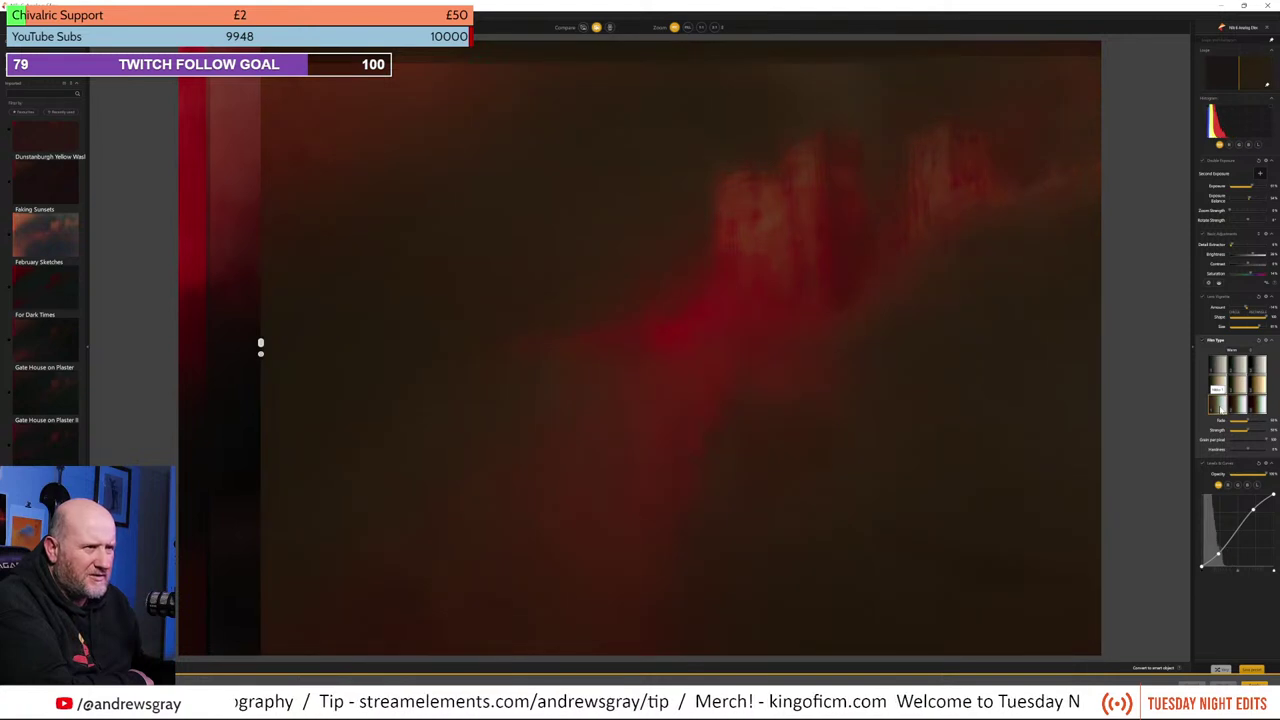
pyautogui.click(1218, 365)
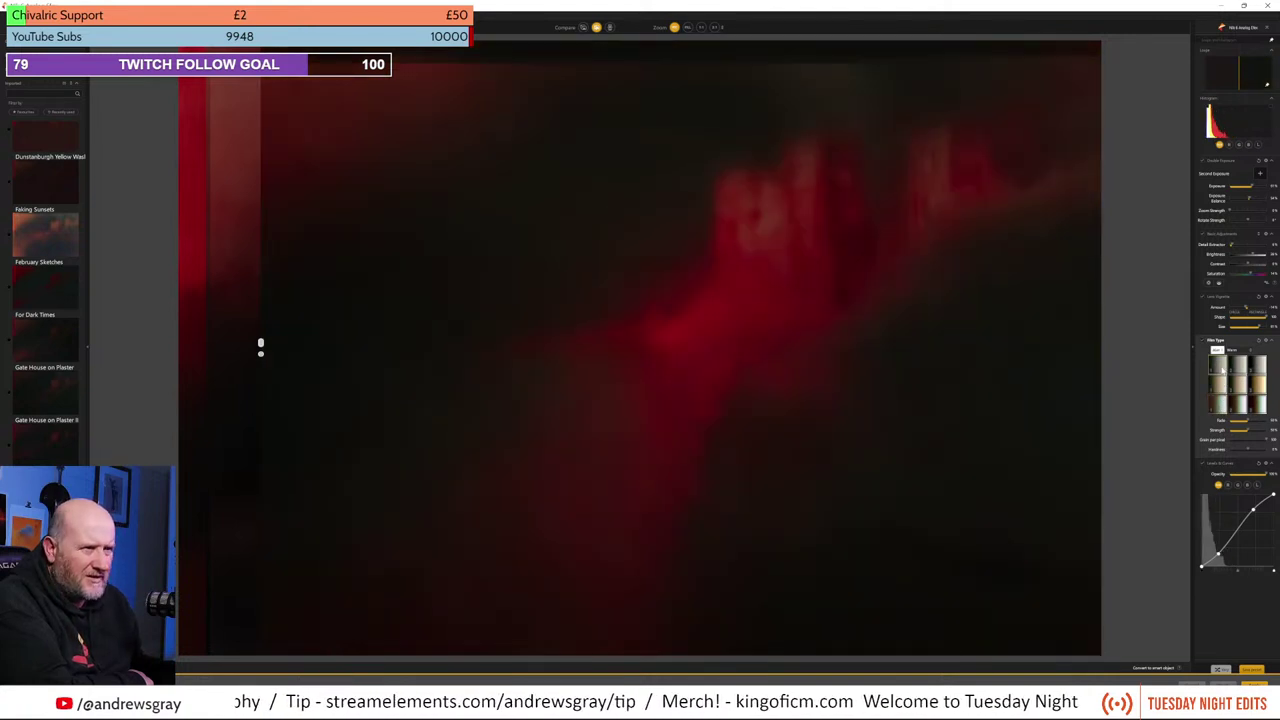
pyautogui.moveTo(1241, 434)
pyautogui.mouseDown()
pyautogui.moveTo(1268, 431)
pyautogui.moveTo(1243, 434)
pyautogui.mouseUp()
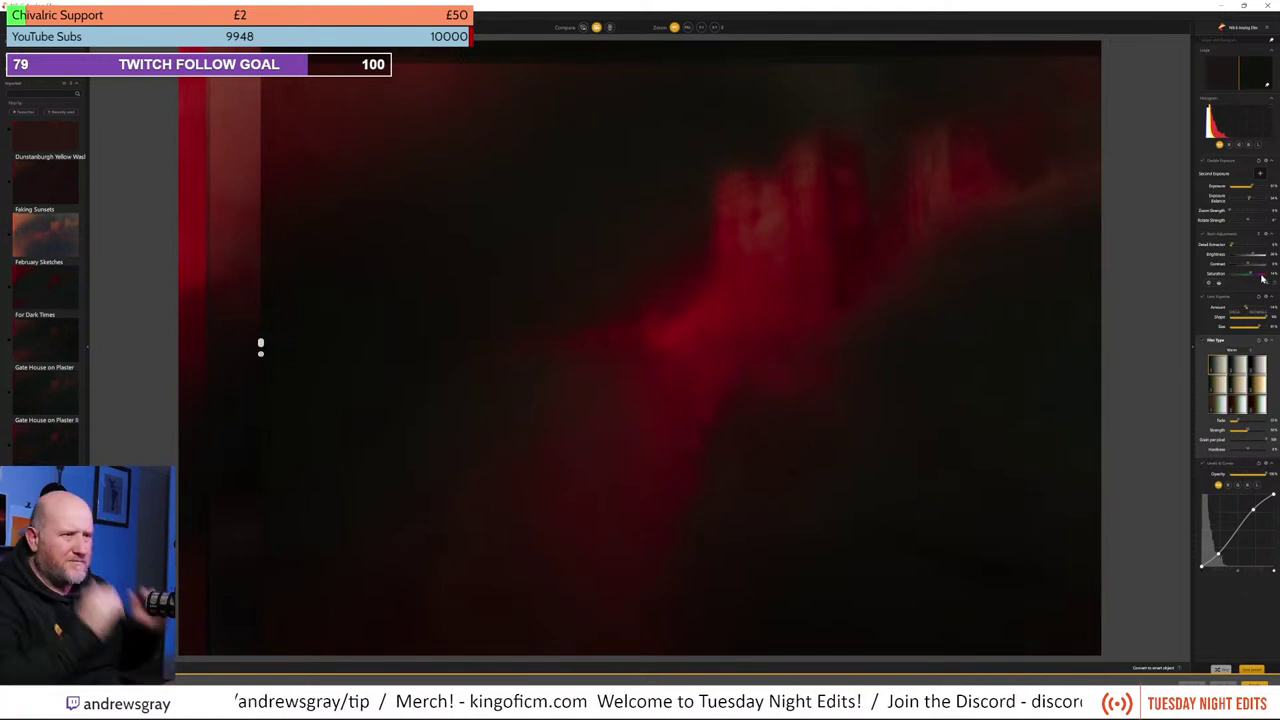
# Step: Pull the Levels & Curves highlight point down to dim the brightest tones
pyautogui.moveTo(1262, 280)
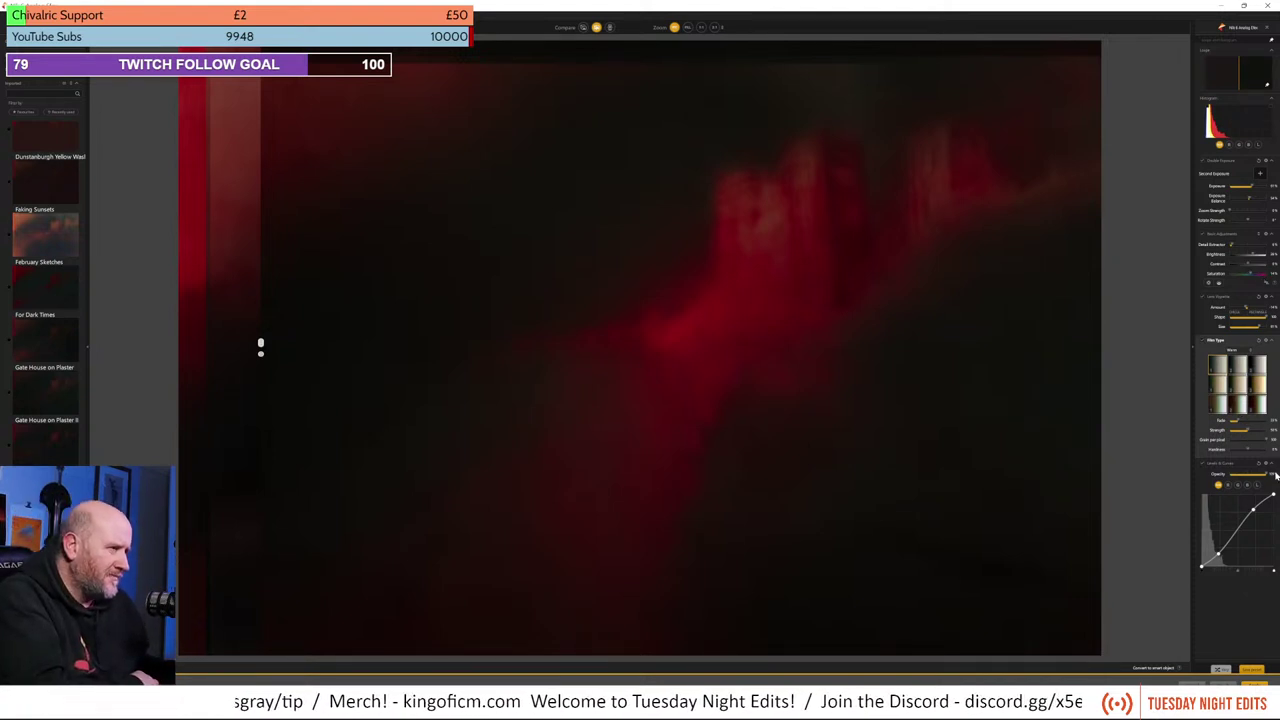
pyautogui.scroll(-1, 1277, 490)
pyautogui.moveTo(1277, 490)
pyautogui.mouseDown()
pyautogui.moveTo(1274, 510)
pyautogui.moveTo(1275, 495)
pyautogui.moveTo(1256, 496)
pyautogui.moveTo(1272, 494)
pyautogui.mouseUp()
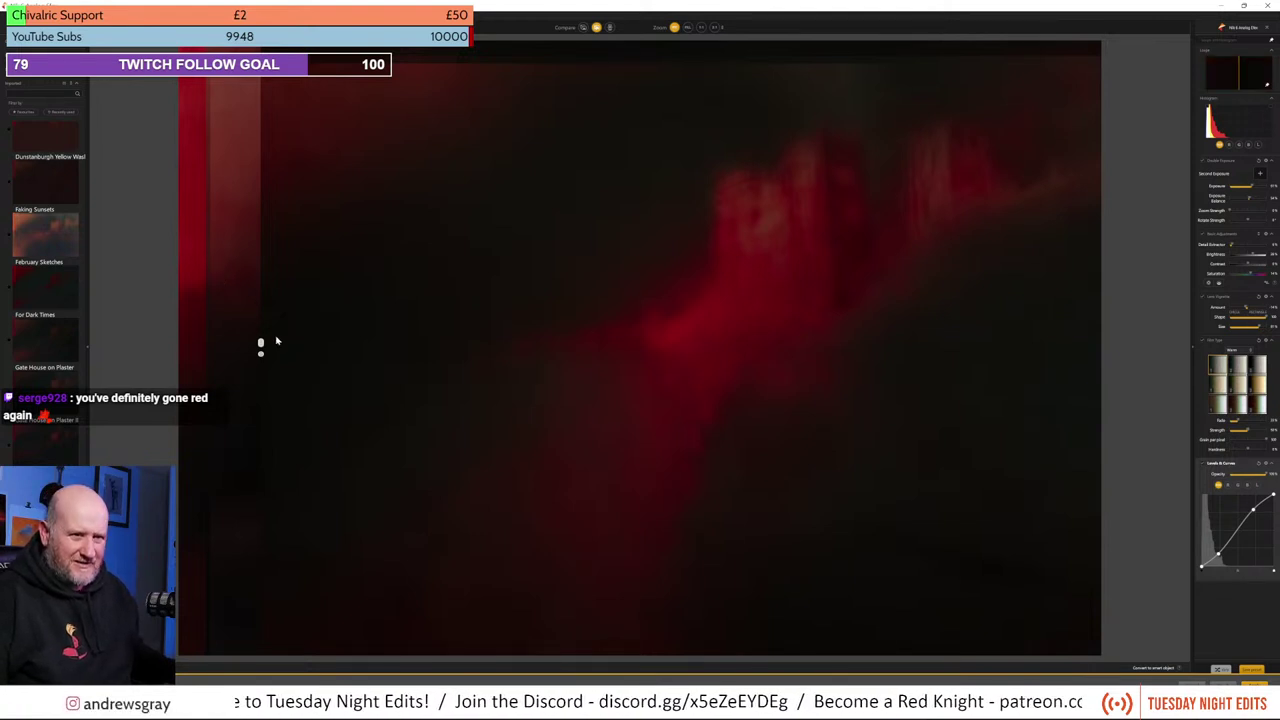
# Step: Drag the comparison divider off the image to view the full edited result
pyautogui.moveTo(260, 346); pyautogui.dragTo(2, 322)
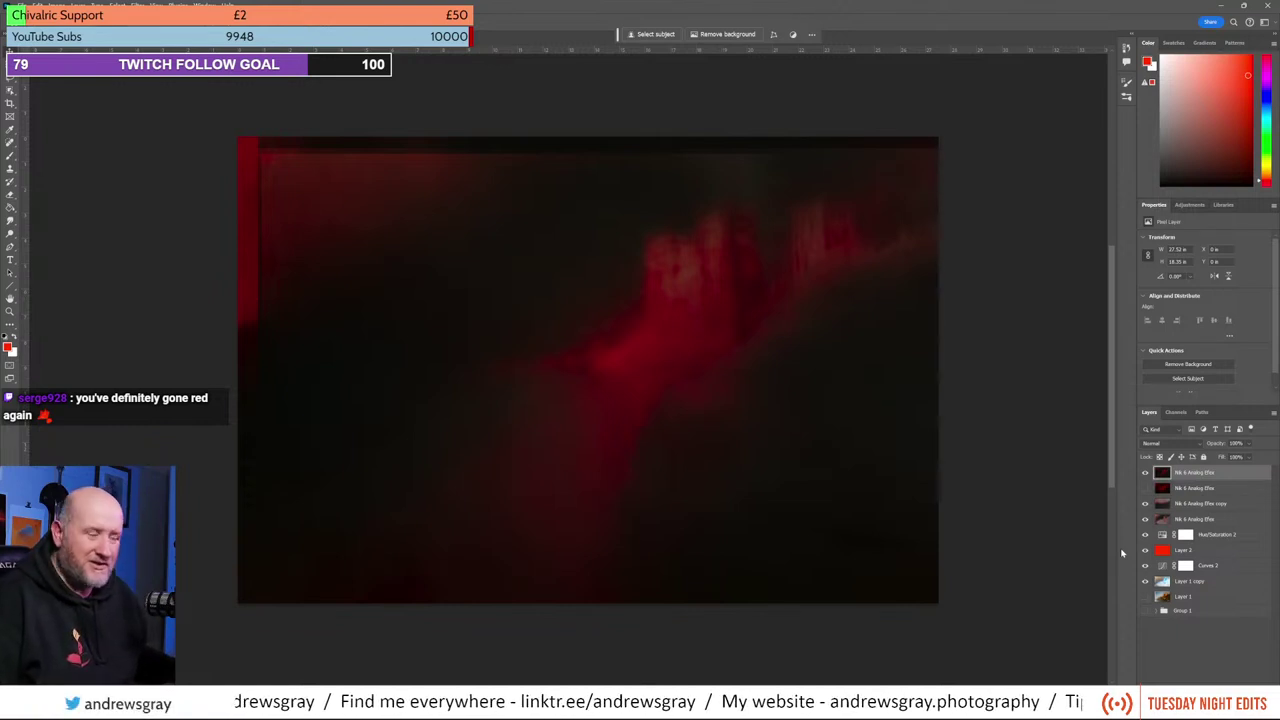
pyautogui.click(1147, 476)
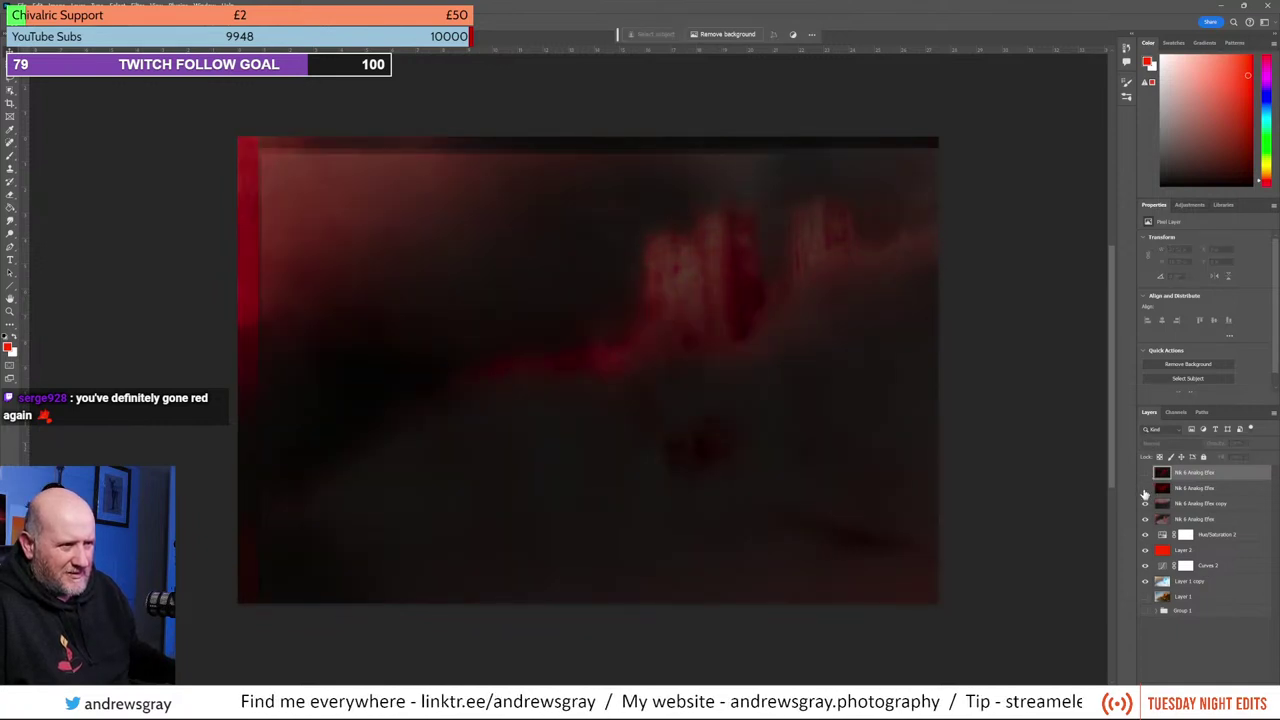
pyautogui.click(1146, 488)
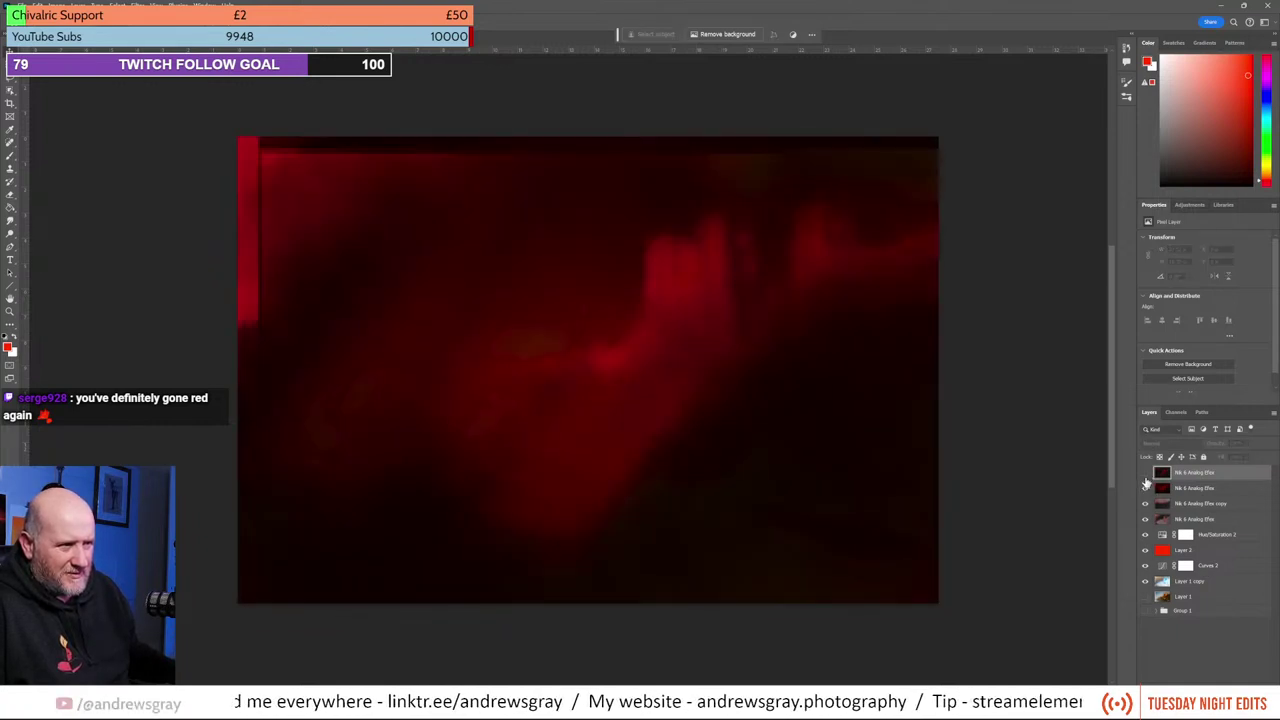
pyautogui.click(1146, 475)
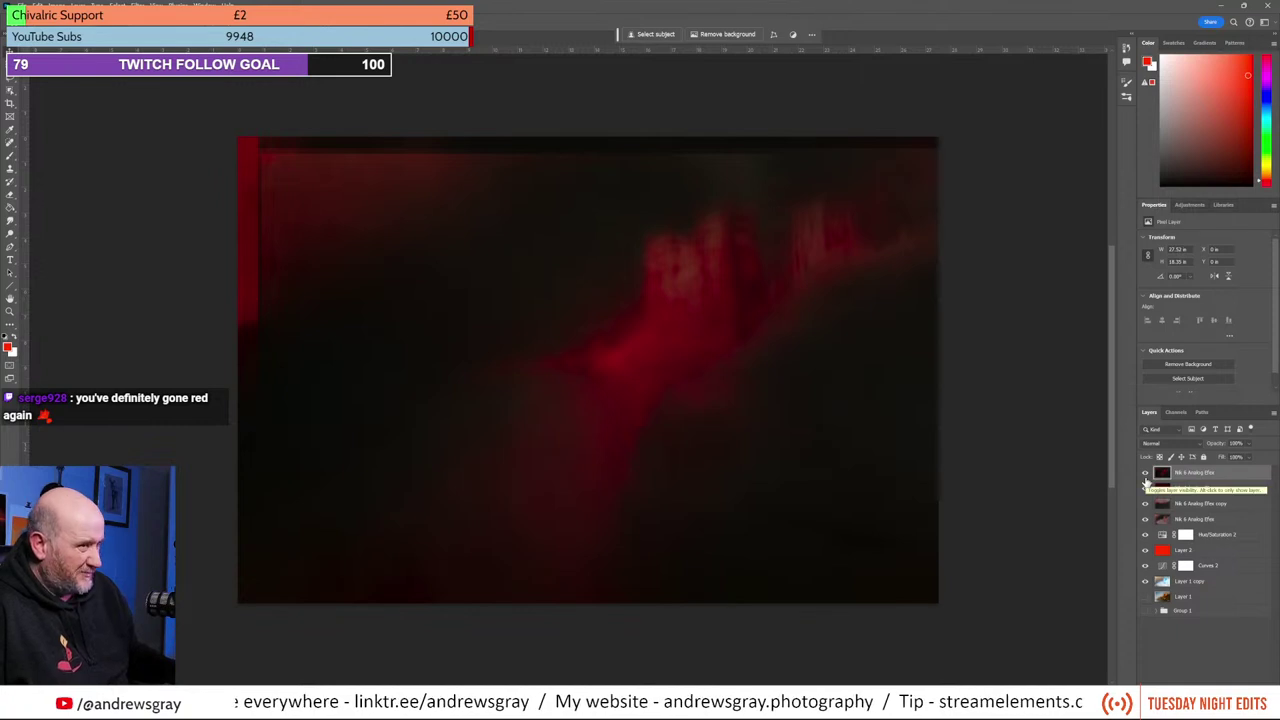
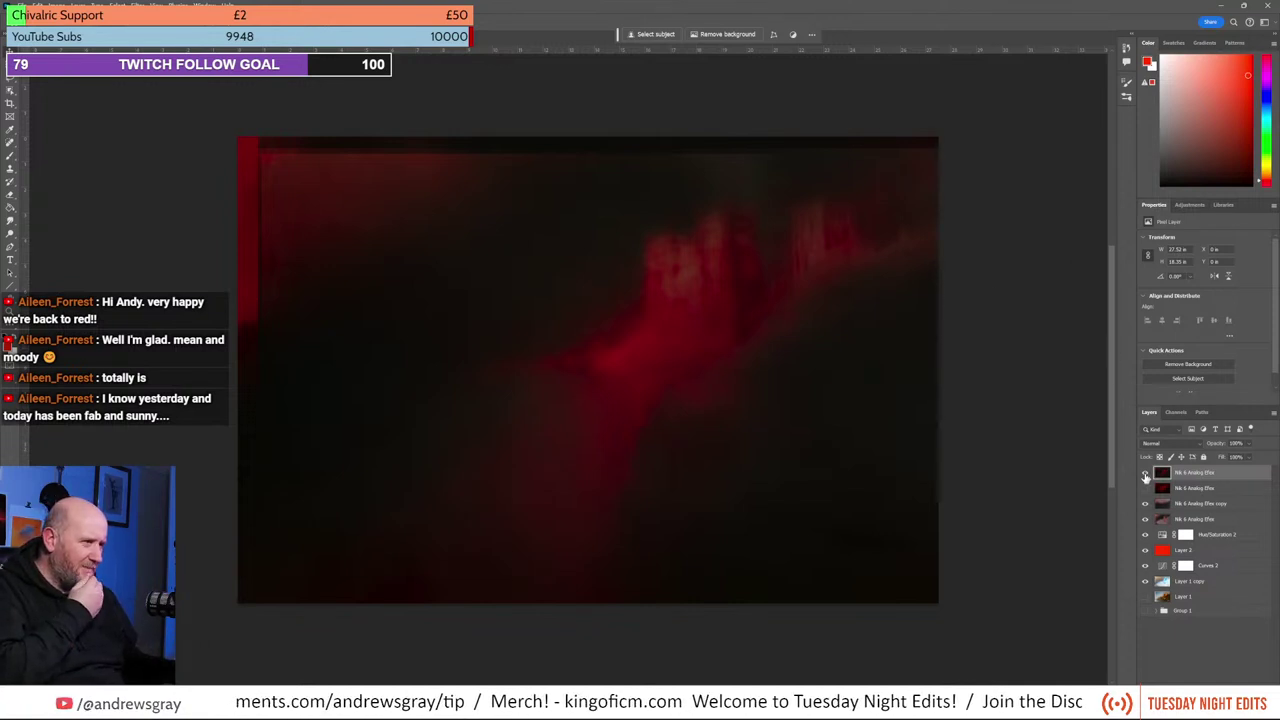
# Step: Toggle the top Analog Efex layers off and back on to compare them
pyautogui.moveTo(1145, 473); pyautogui.dragTo(1145, 519)
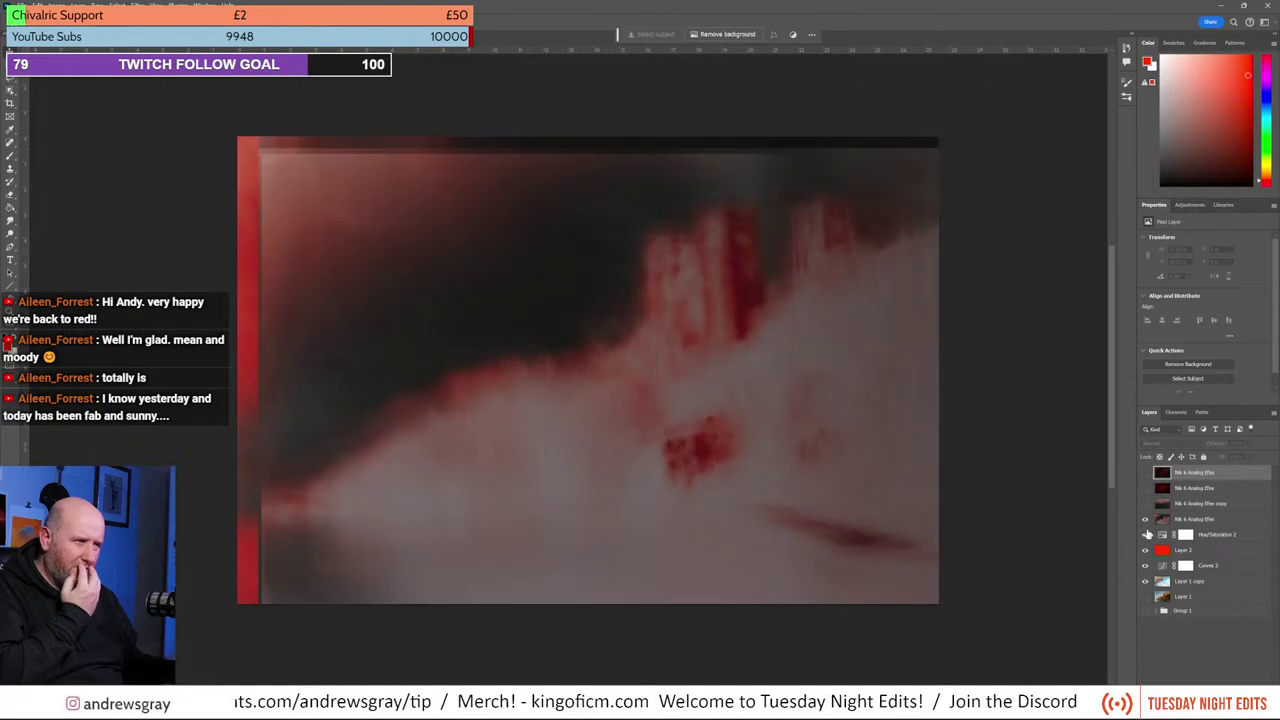
pyautogui.click(1145, 524)
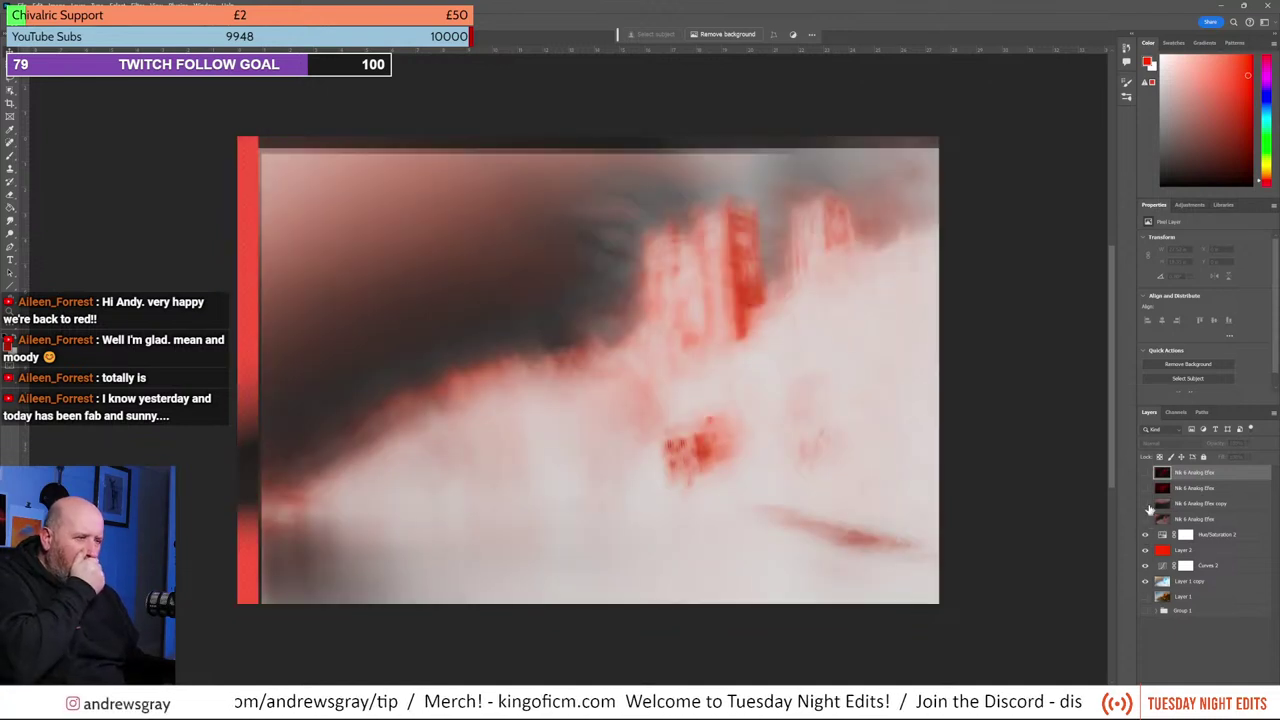
pyautogui.moveTo(1149, 520); pyautogui.dragTo(1145, 474)
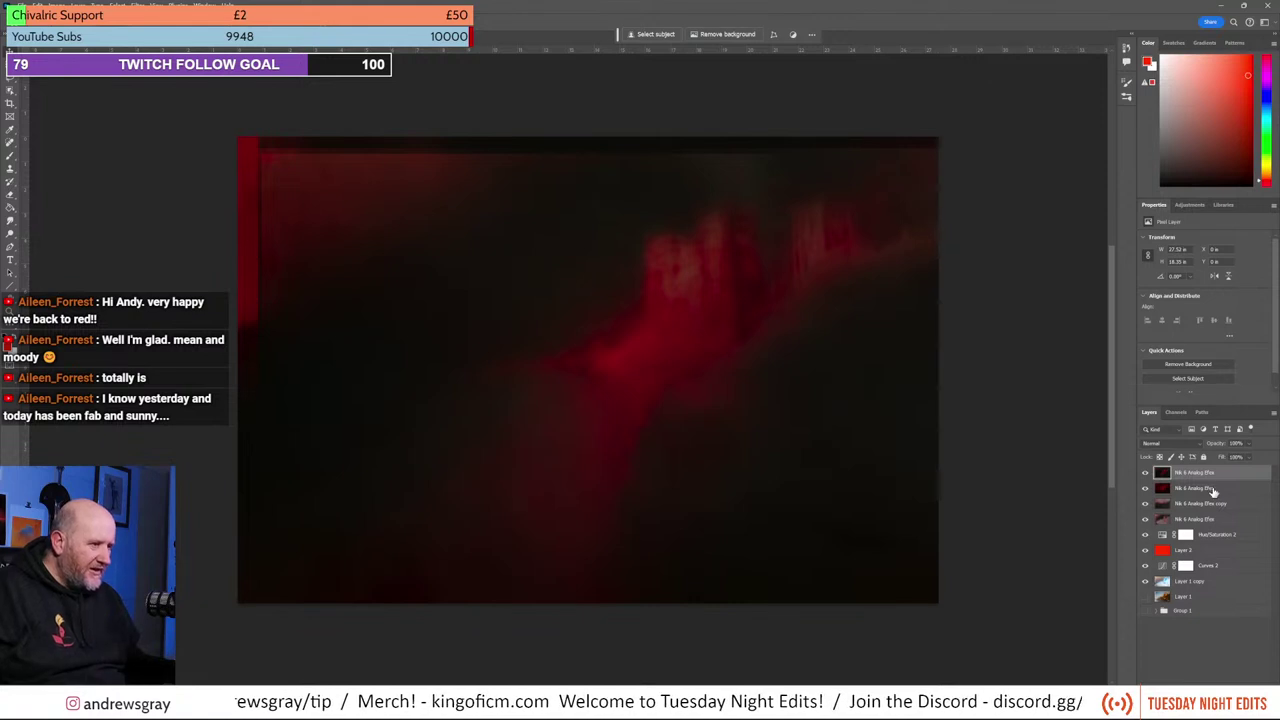
# Step: Group the layers down to Layer 1 copy as Group 2, hide it, then show and select Layer 1
pyautogui.keyDown('shift'); pyautogui.click(1228, 583); pyautogui.keyUp('shift')
pyautogui.moveTo(1228, 583); pyautogui.dragTo(1229, 670)
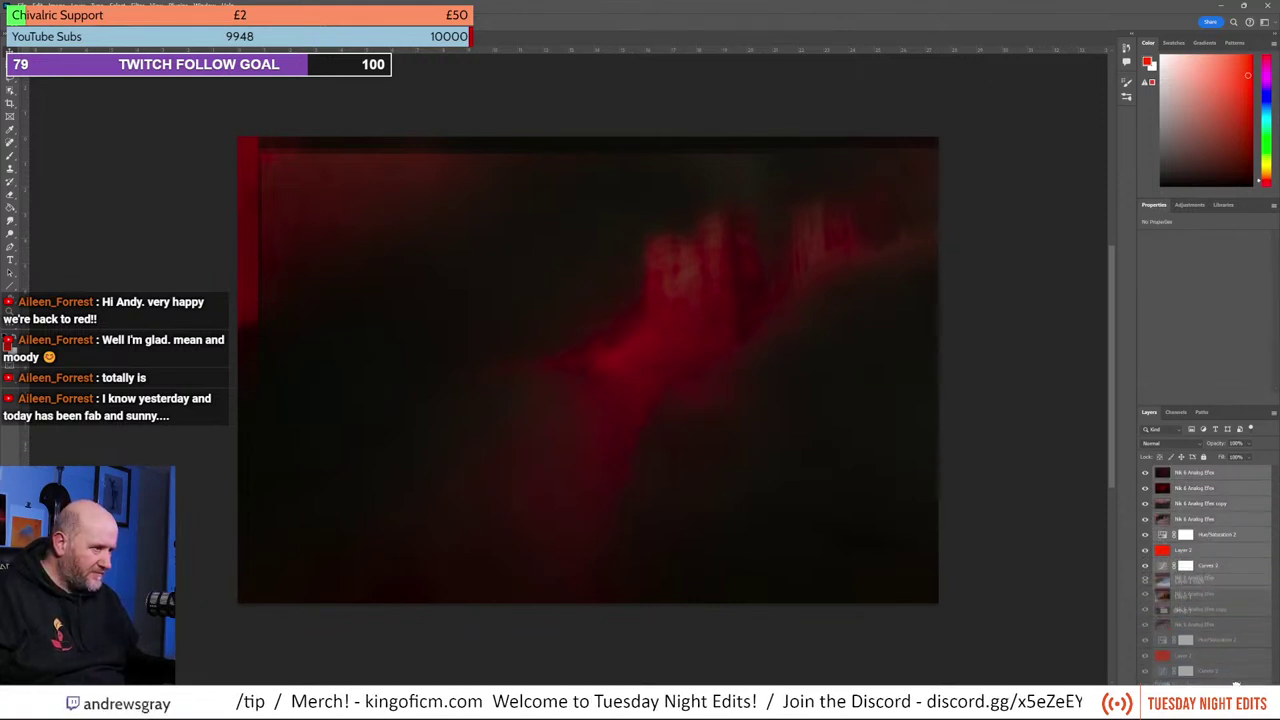
pyautogui.hotkey('ctrl', 'g')
pyautogui.click(1145, 472)
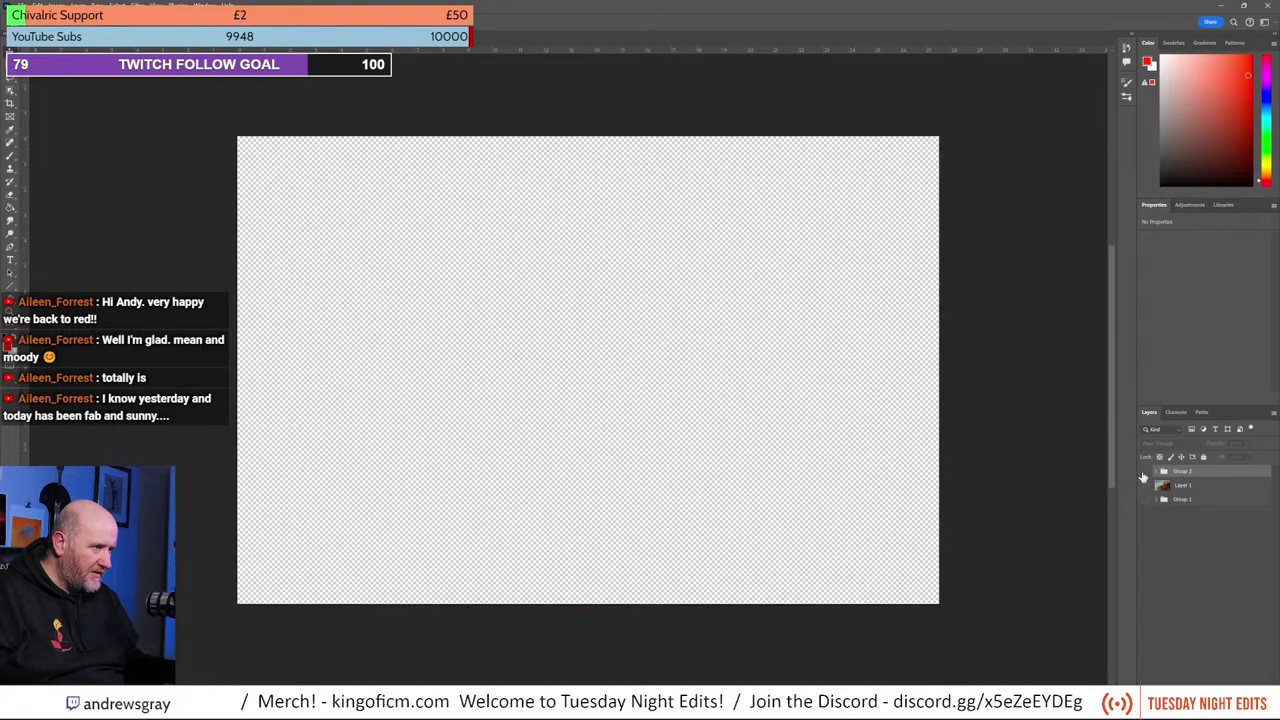
pyautogui.click(1145, 487)
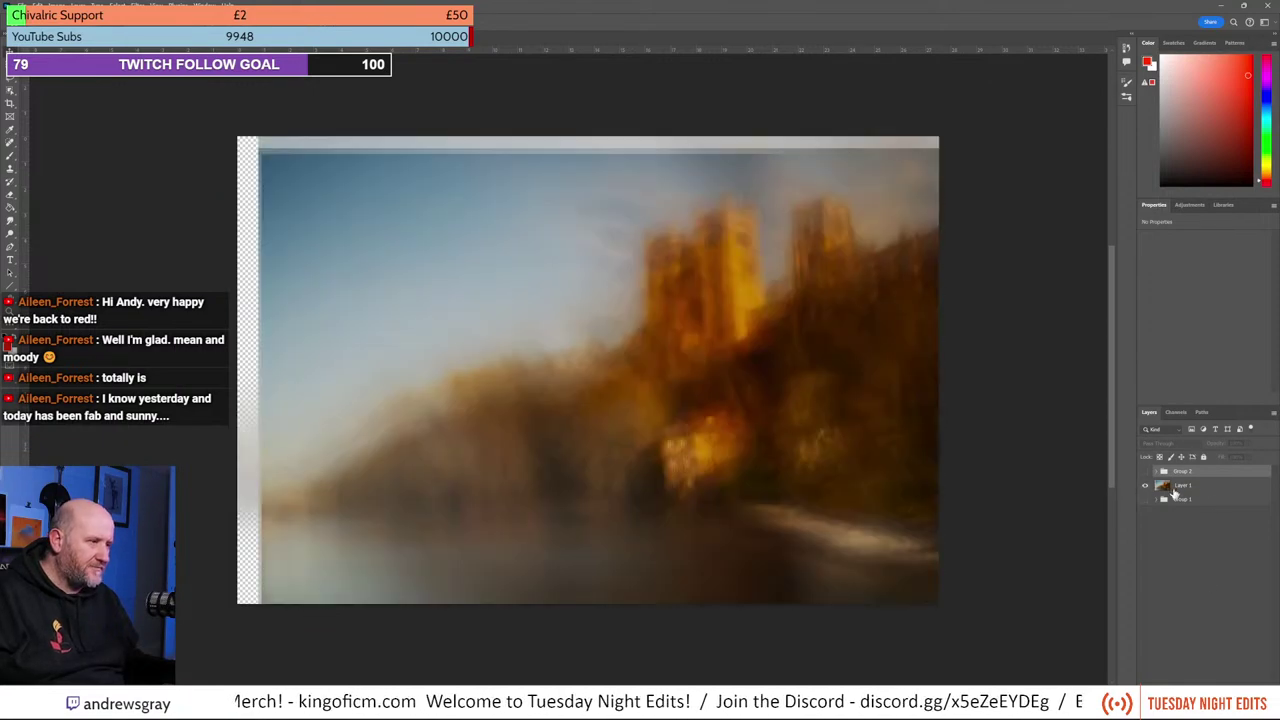
pyautogui.click(1188, 487)
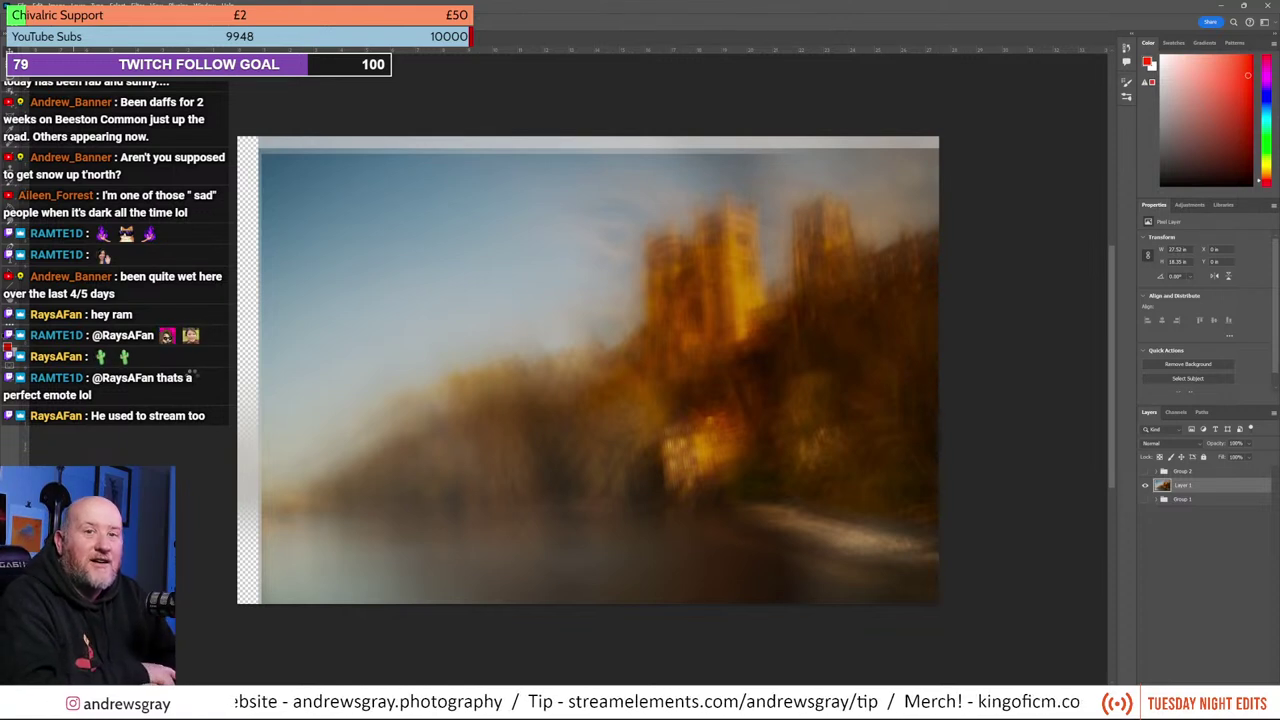
# Step: Run Analog Efex (Ctrl+Alt+F) on Layer 1 to open its split compare preview
pyautogui.hotkey('ctrl', 'alt', 'f')
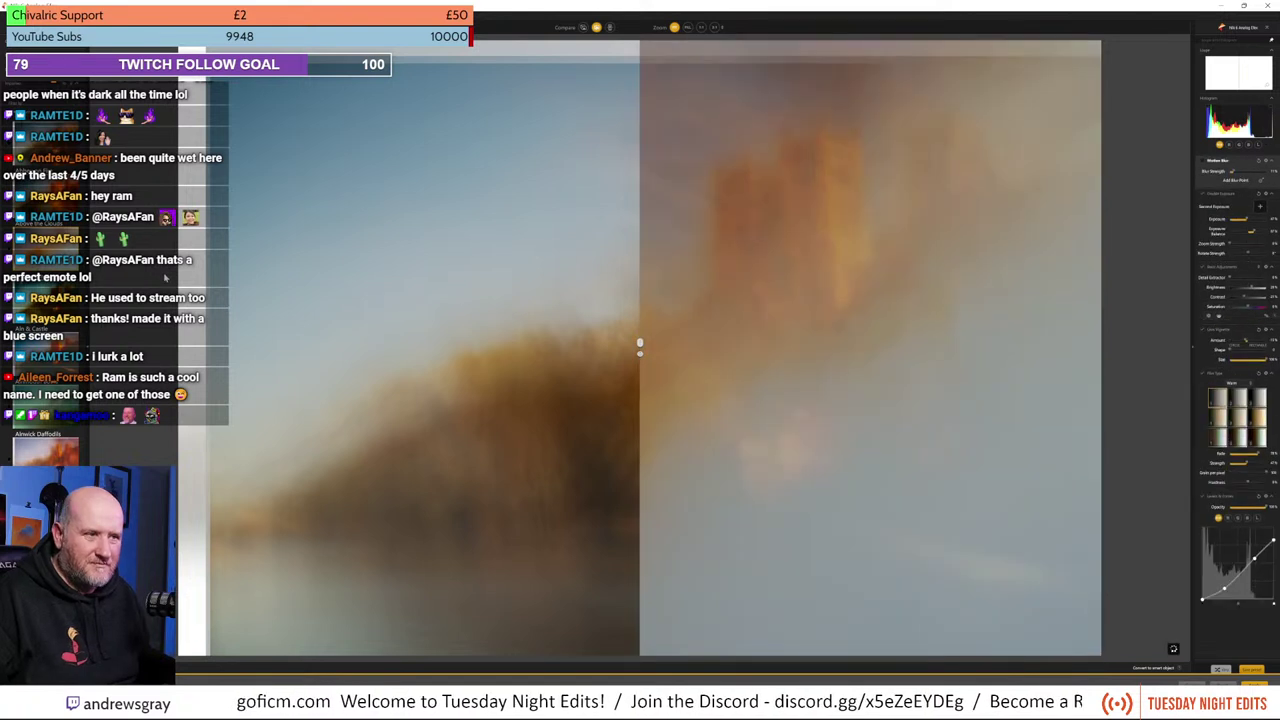
# Step: Show the processed view across the whole image, pick a different preset, and begin placing the double exposure
pyautogui.moveTo(640, 346); pyautogui.dragTo(180, 343)
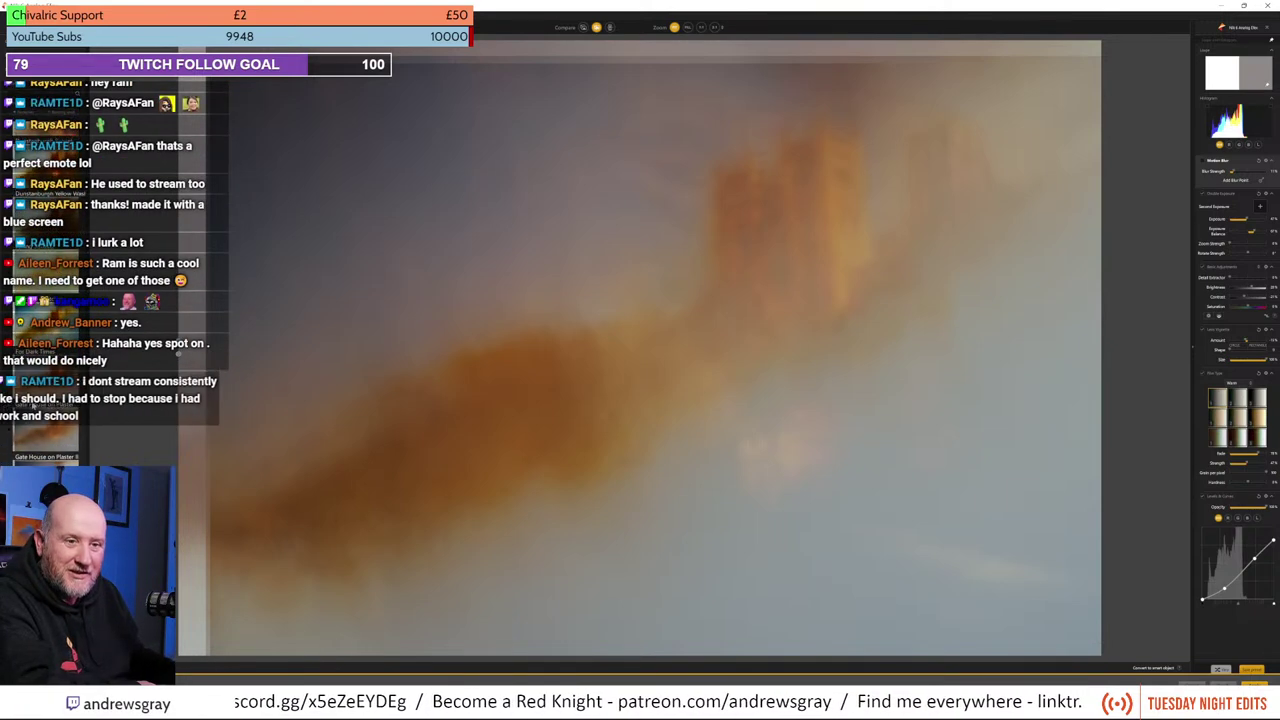
pyautogui.click(35, 422)
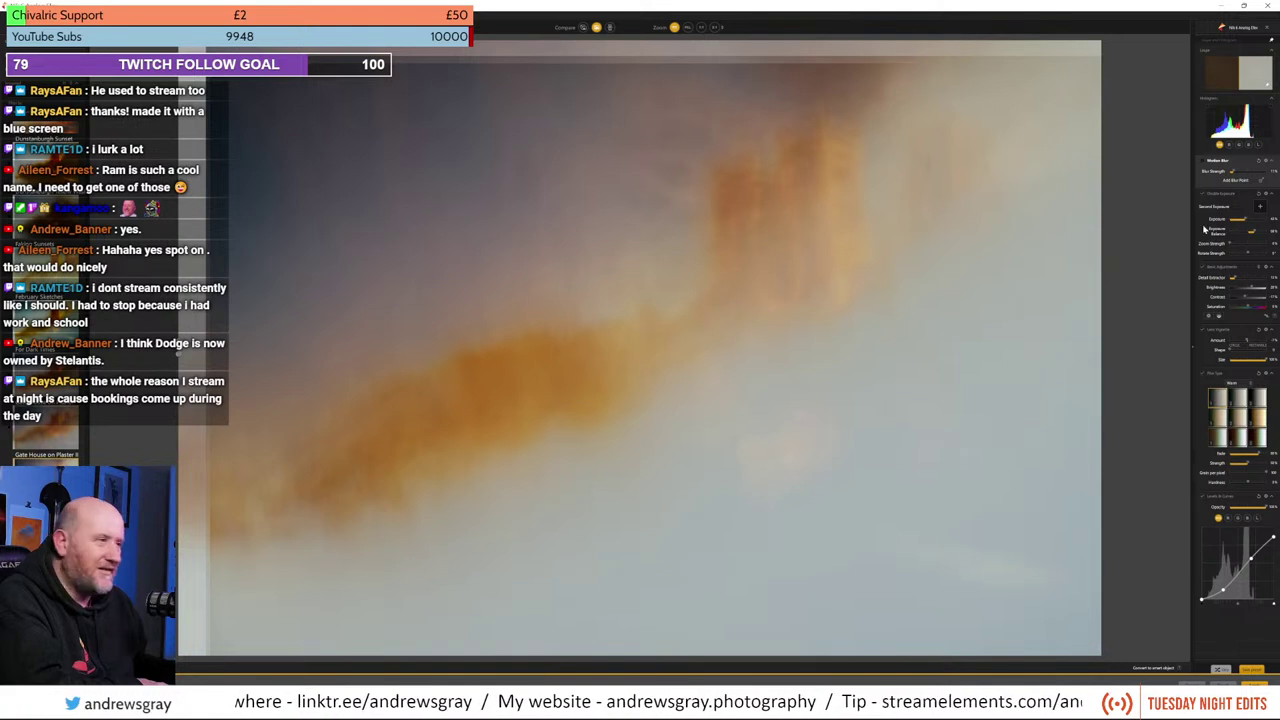
pyautogui.click(1235, 210)
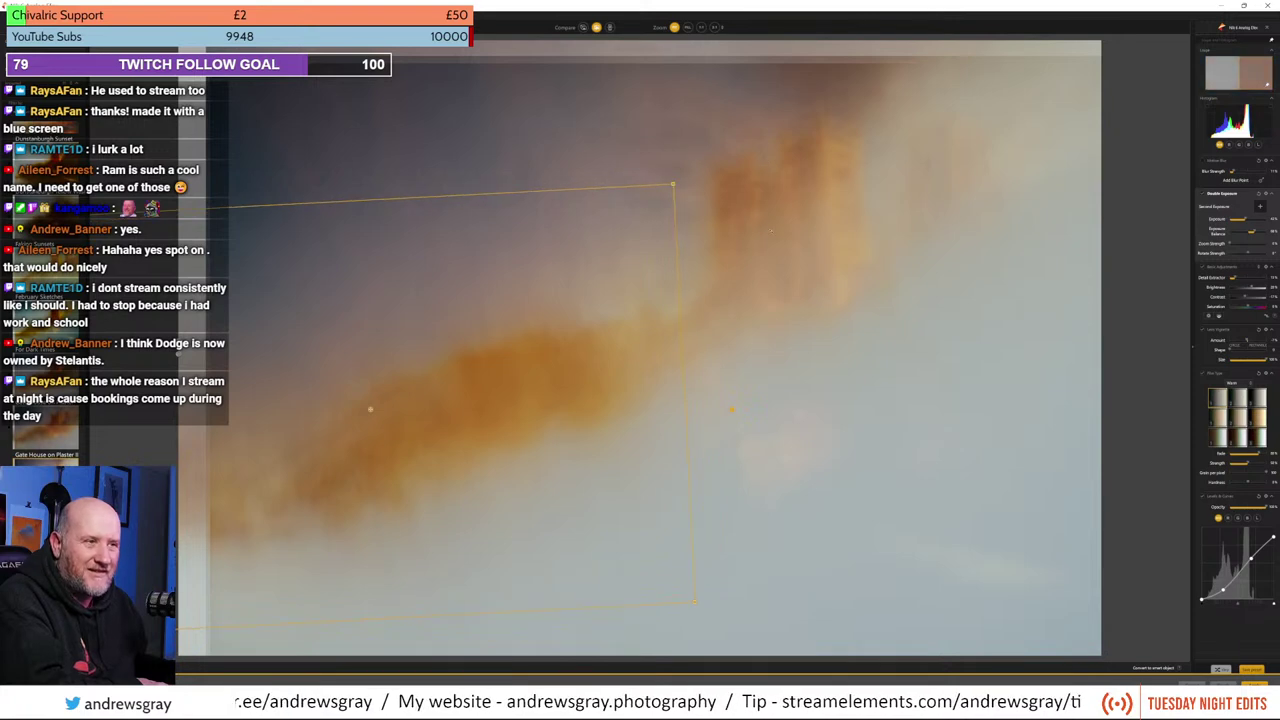
# Step: Rotate the second exposure using the Double Exposure transform handles
pyautogui.moveTo(771, 231); pyautogui.dragTo(772, 305)
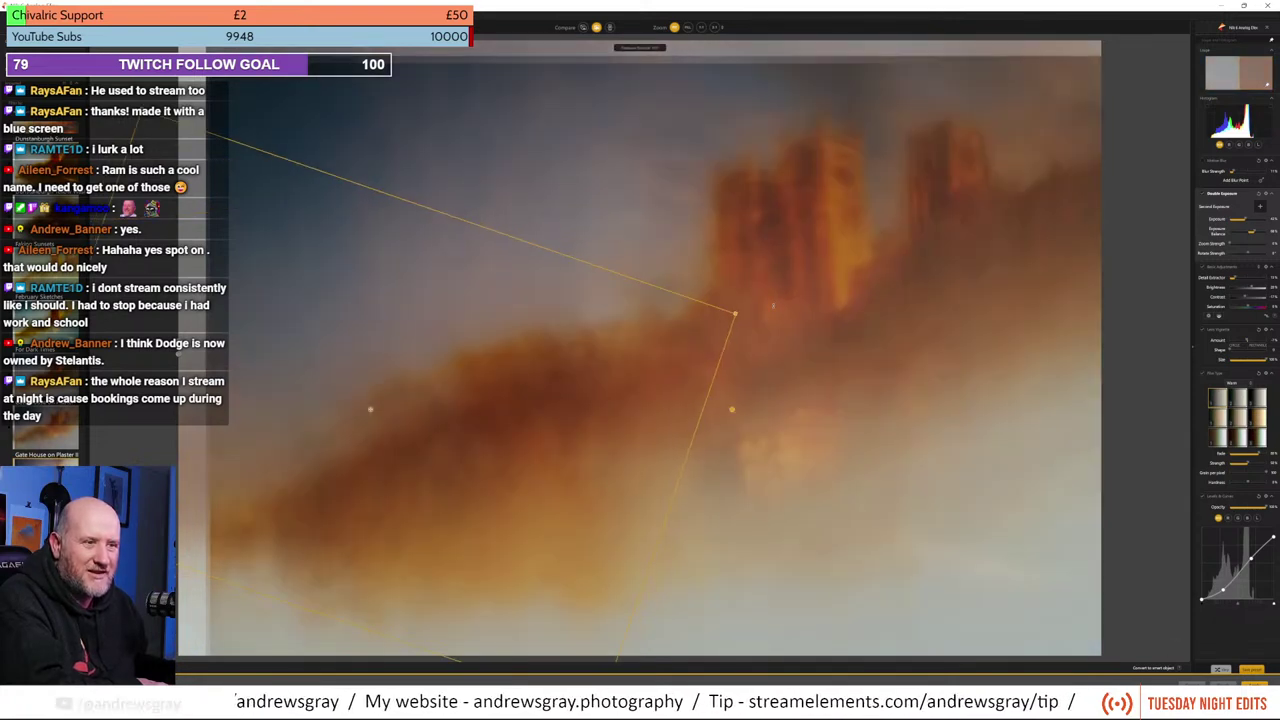
pyautogui.moveTo(370, 409); pyautogui.dragTo(429, 357)
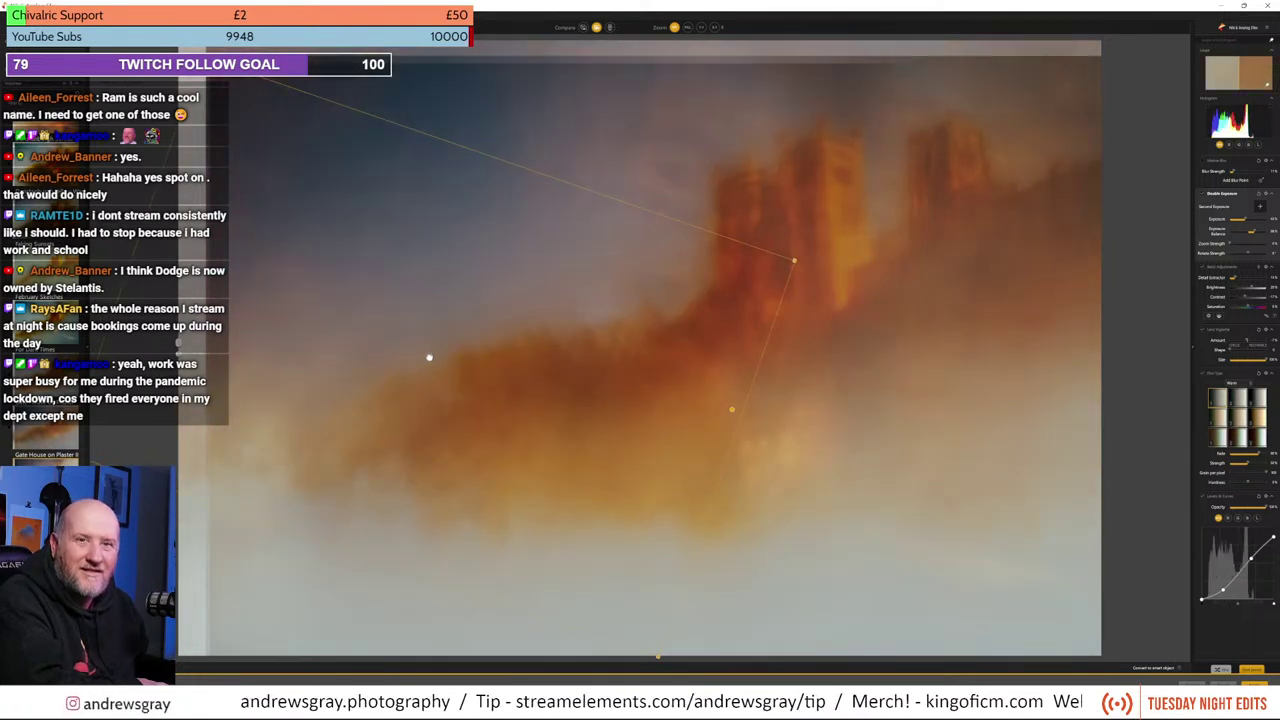
pyautogui.moveTo(429, 357); pyautogui.dragTo(377, 346)
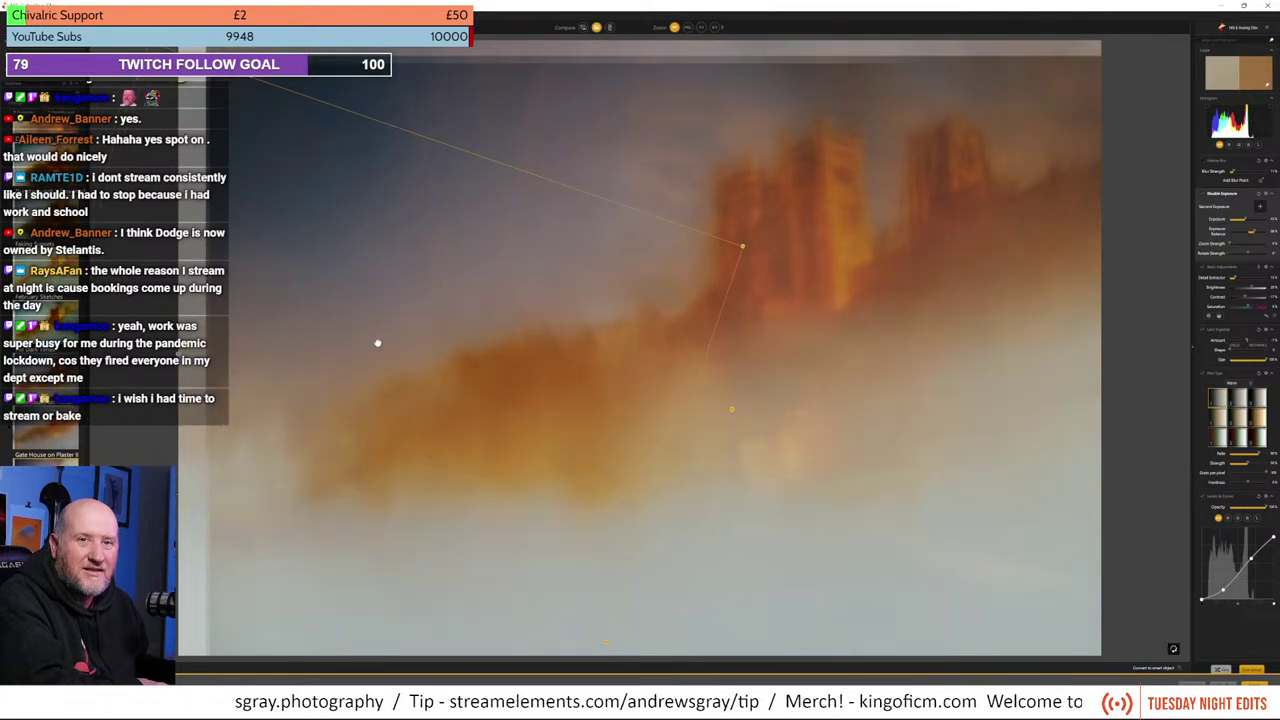
pyautogui.moveTo(378, 338)
pyautogui.mouseDown()
pyautogui.moveTo(378, 323)
pyautogui.moveTo(394, 338)
pyautogui.mouseUp()
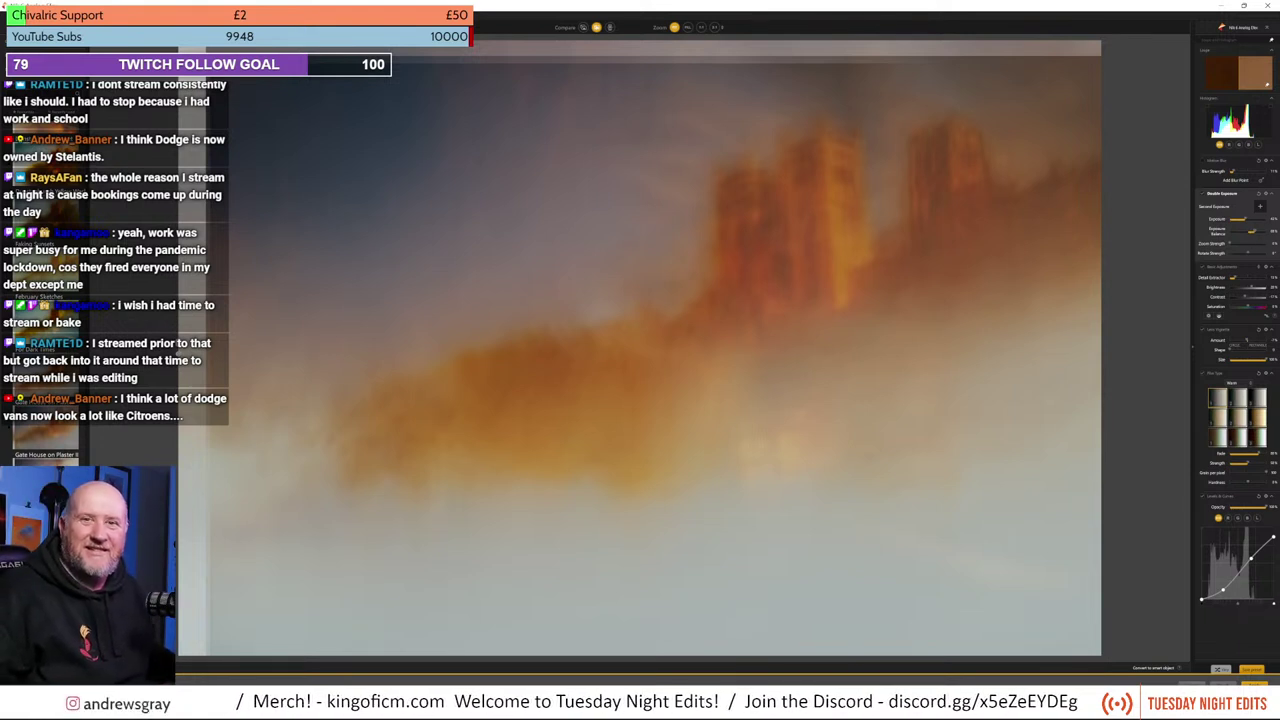
# Step: Shift the second exposure so the orange towers overlap more strongly
pyautogui.click(1206, 194)
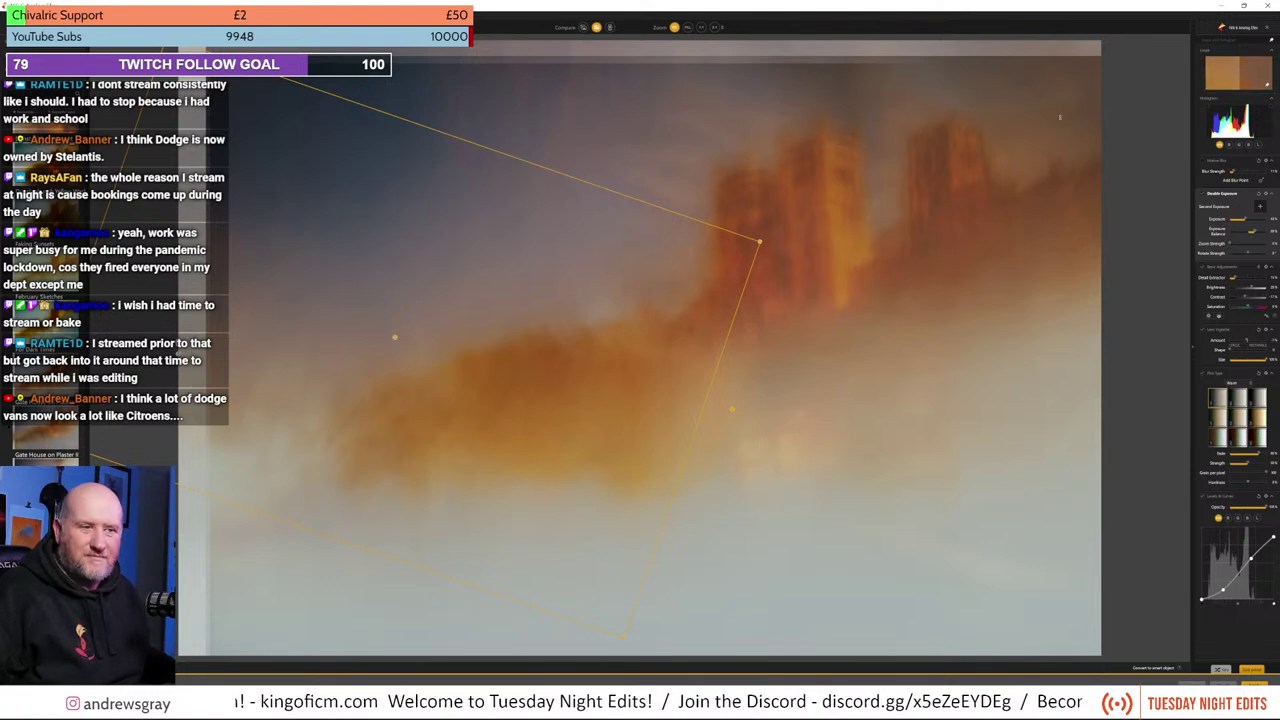
pyautogui.moveTo(397, 333); pyautogui.dragTo(449, 183)
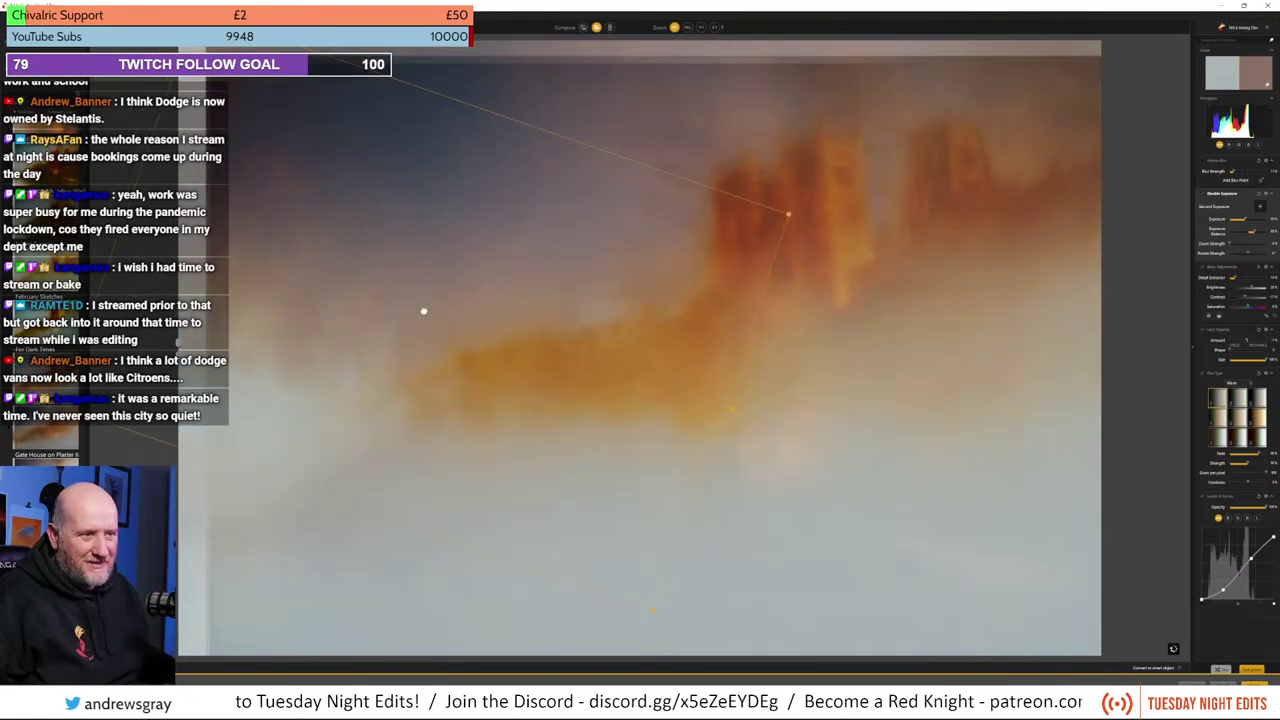
pyautogui.moveTo(423, 309); pyautogui.dragTo(352, 323)
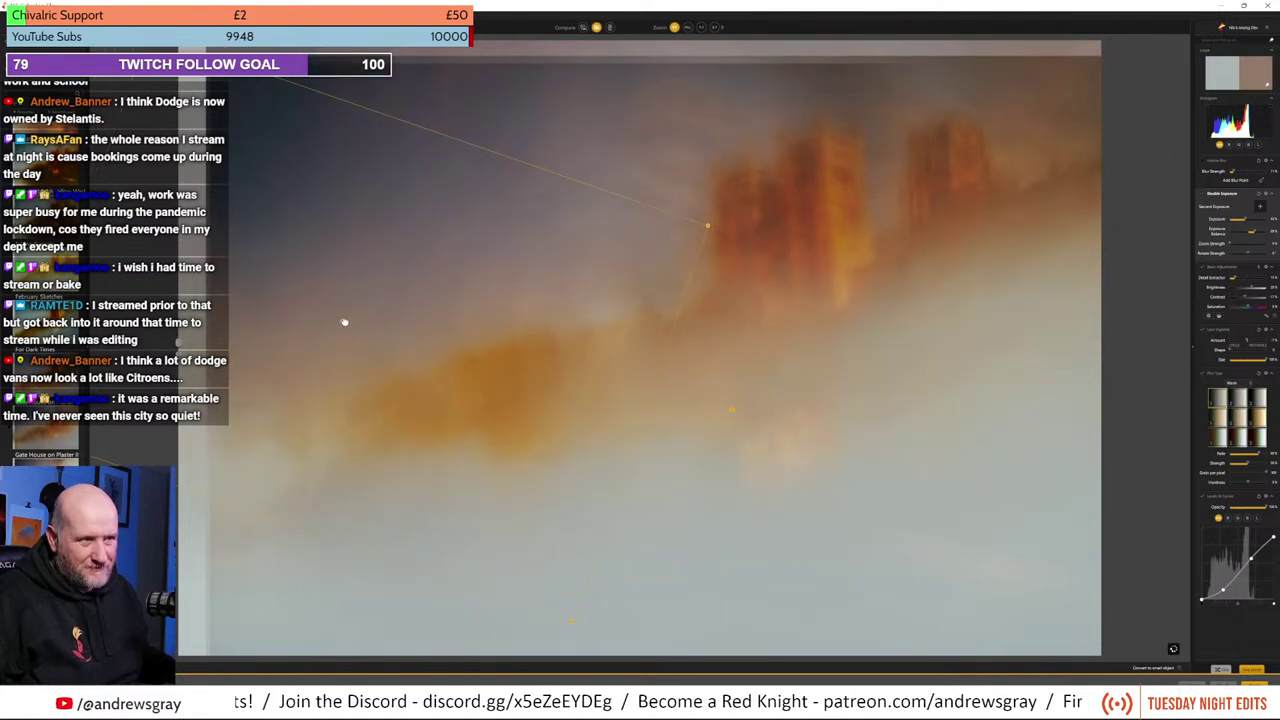
pyautogui.moveTo(737, 229); pyautogui.dragTo(736, 260)
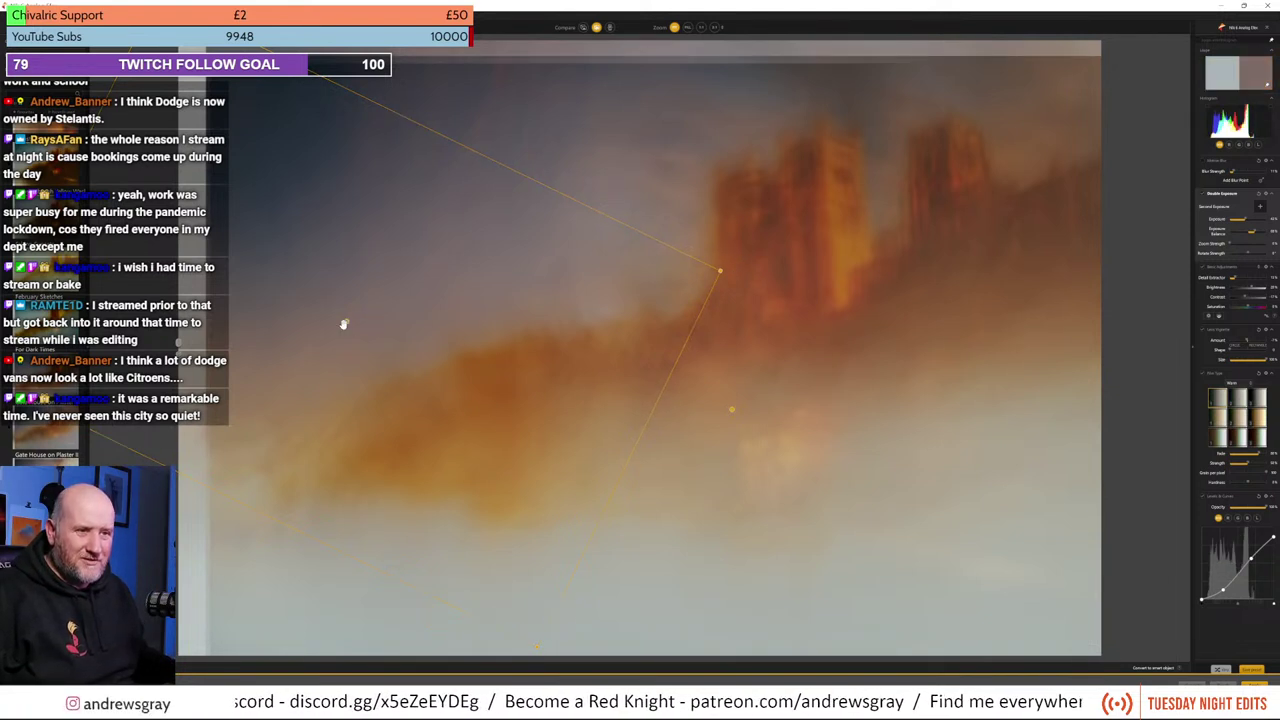
pyautogui.moveTo(348, 322); pyautogui.dragTo(332, 307)
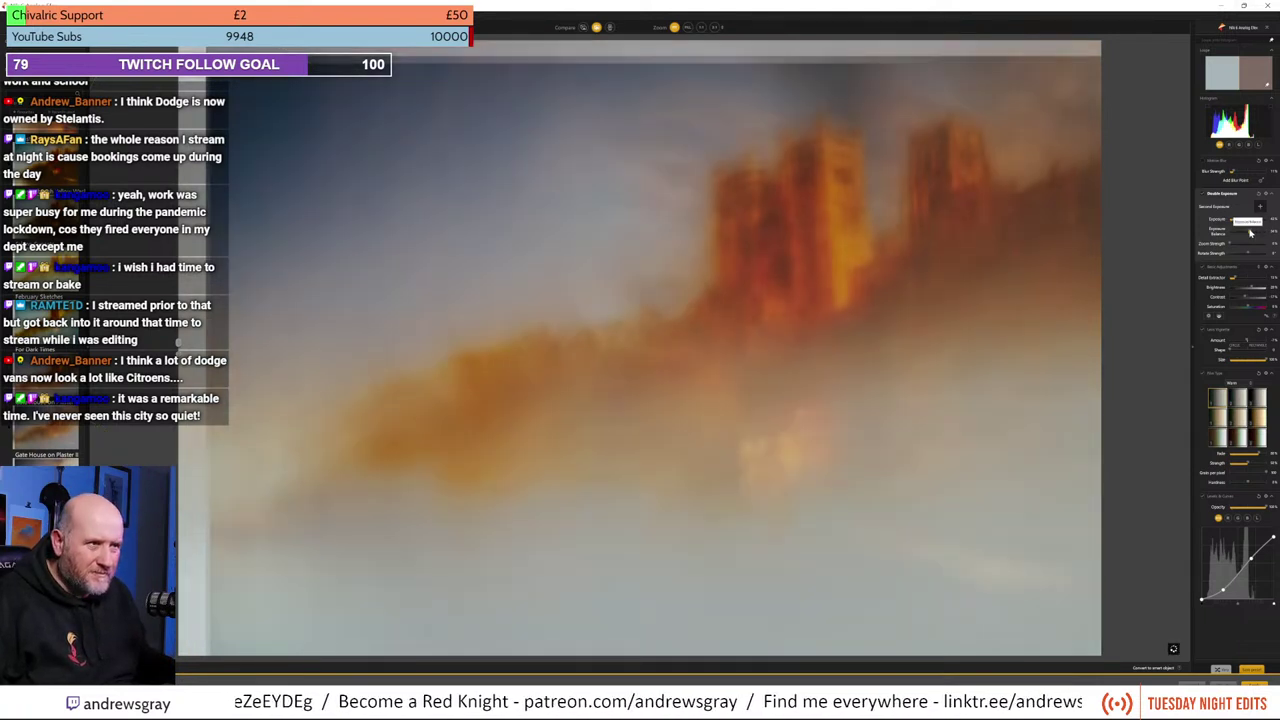
# Step: Adjust the Exposure Balance between the two exposures
pyautogui.click(1257, 232)
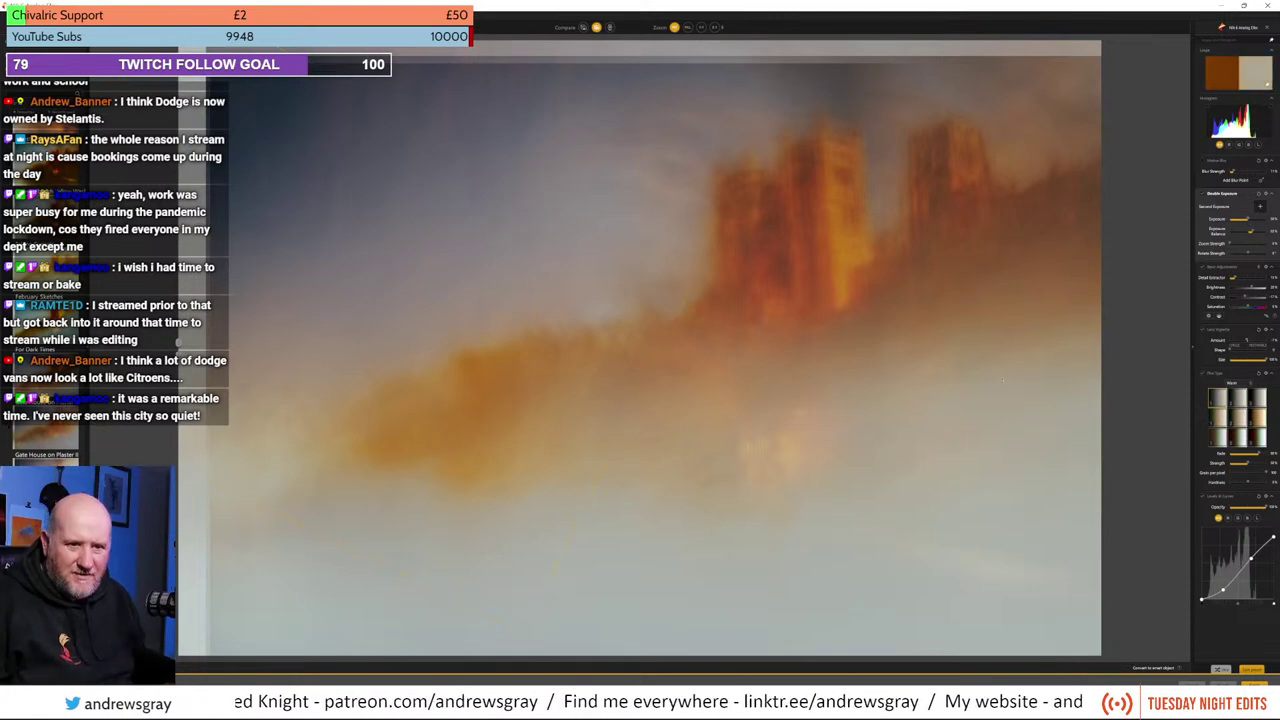
pyautogui.scroll(-8, 58, 440)
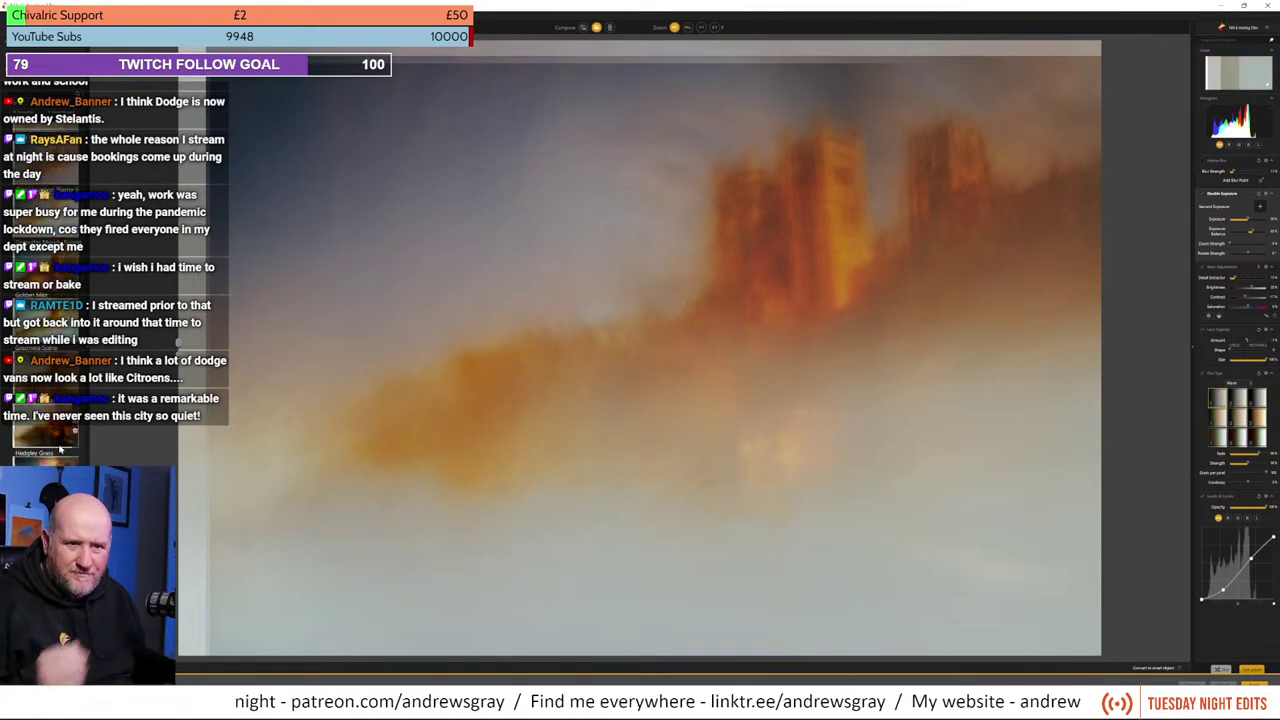
pyautogui.scroll(-8, 58, 440)
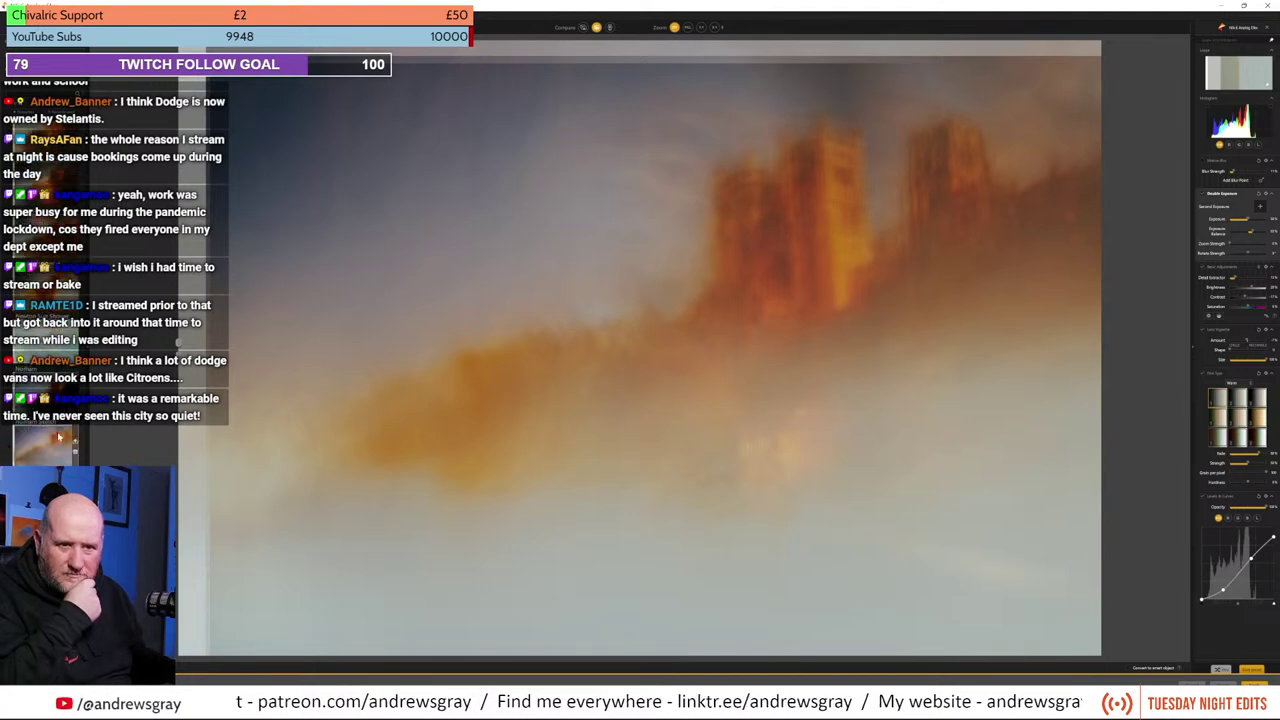
# Step: Scroll down through the preset list before applying the orange double-exposure look
pyautogui.scroll(-8, 60, 435)
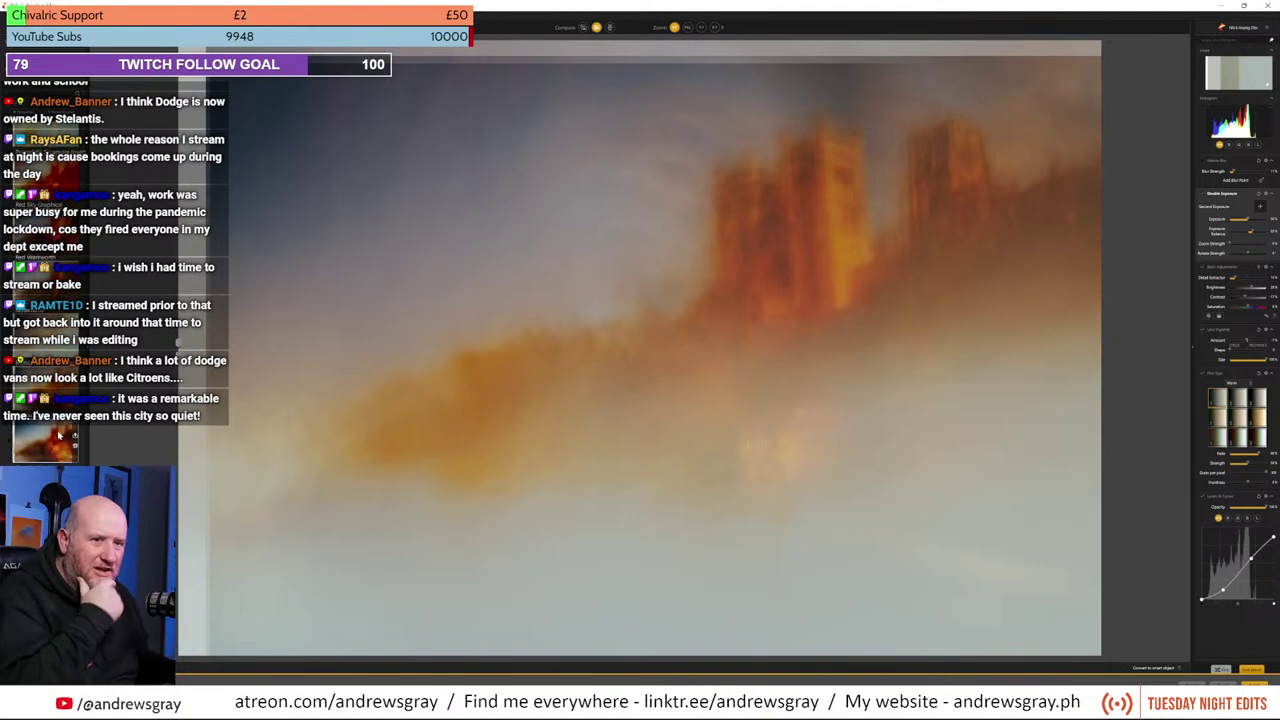
pyautogui.scroll(-6, 65, 430)
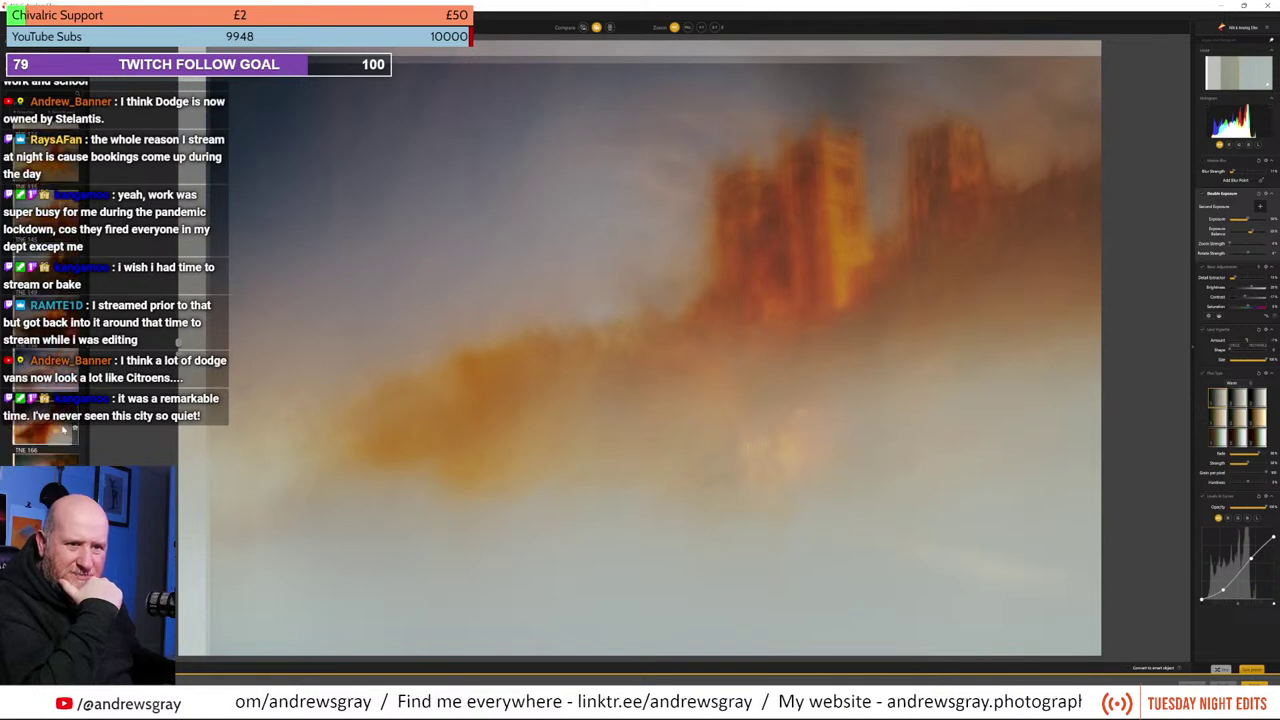
pyautogui.scroll(-2, 62, 430)
pyautogui.scroll(-2, 62, 430)
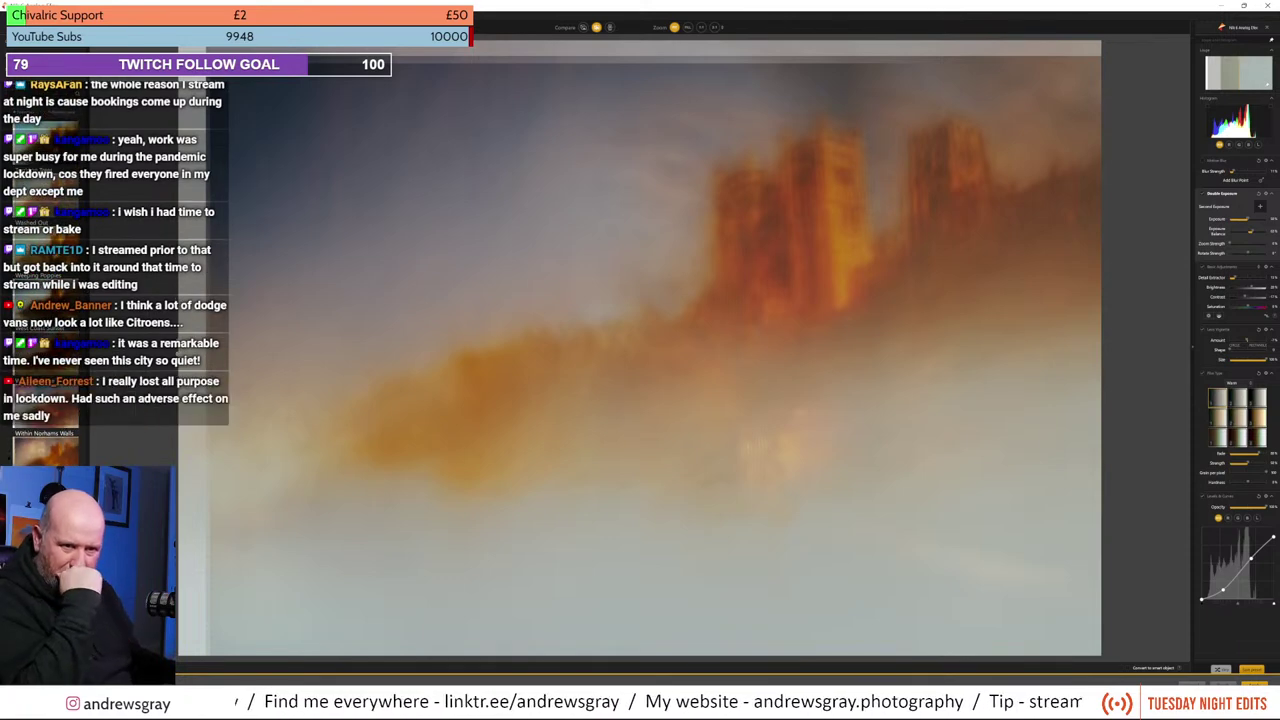
pyautogui.scroll(-3, 62, 430)
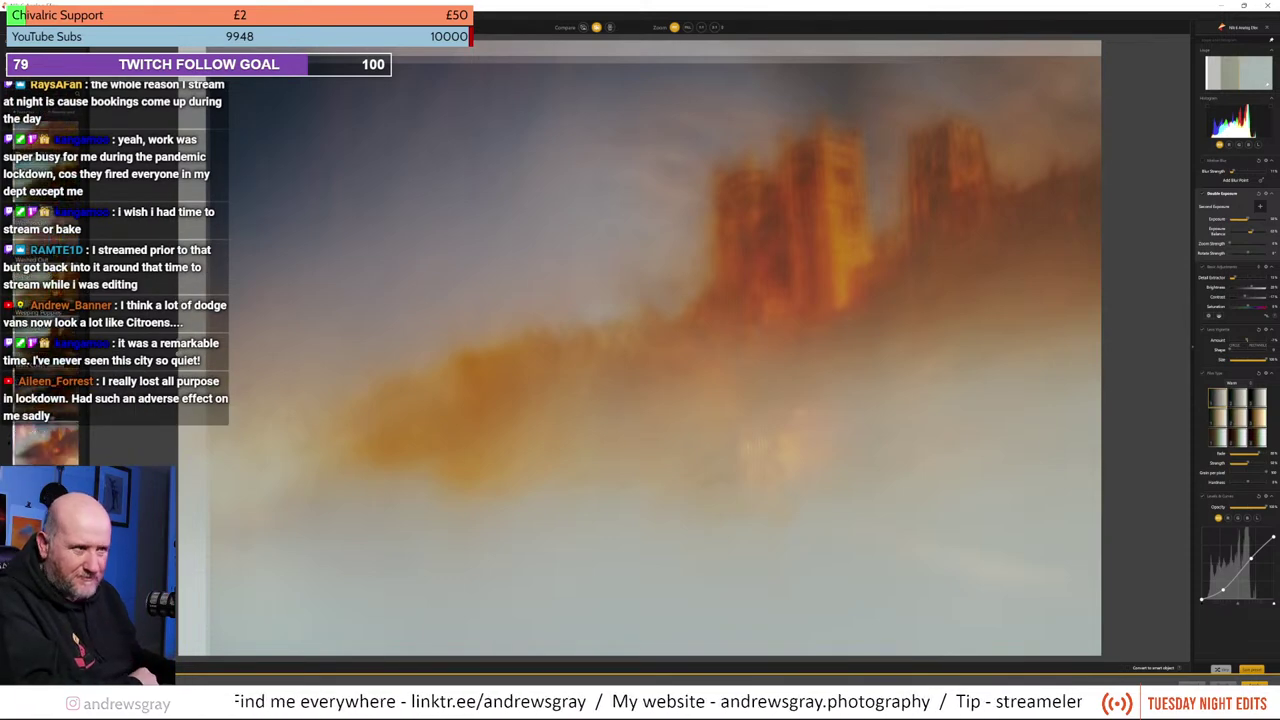
pyautogui.scroll(-3, 62, 430)
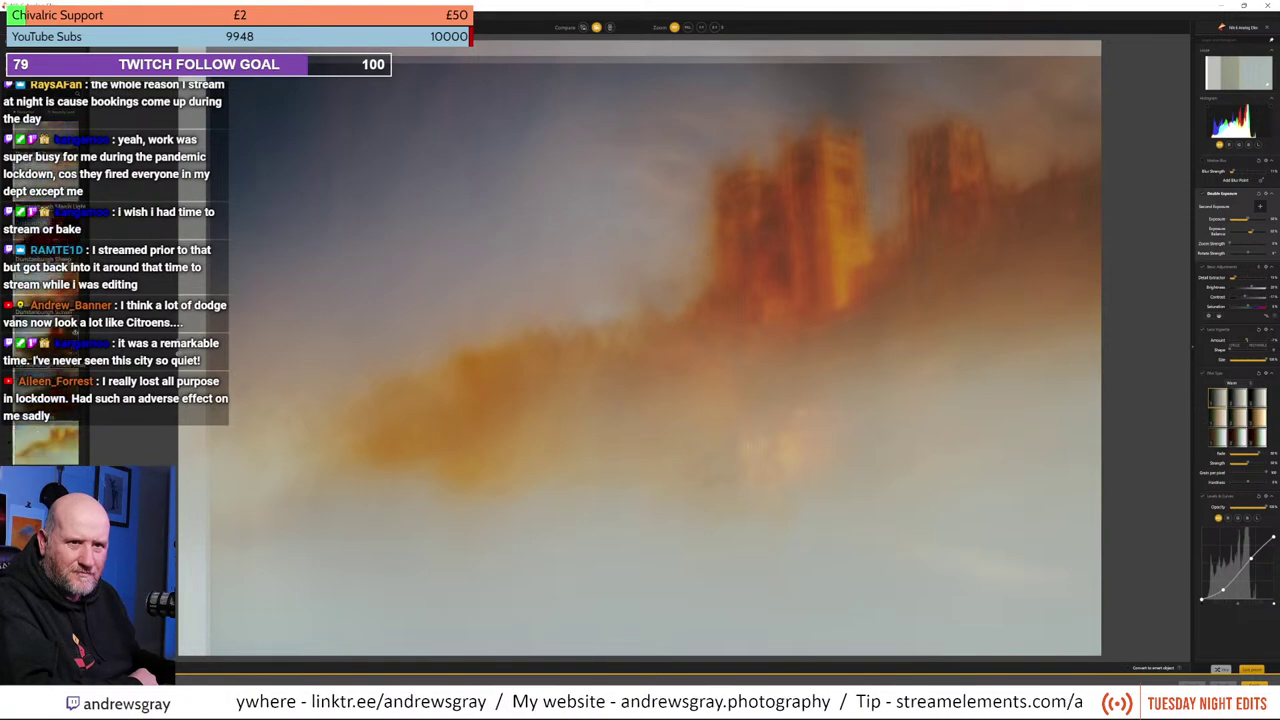
pyautogui.scroll(-5, 46, 300)
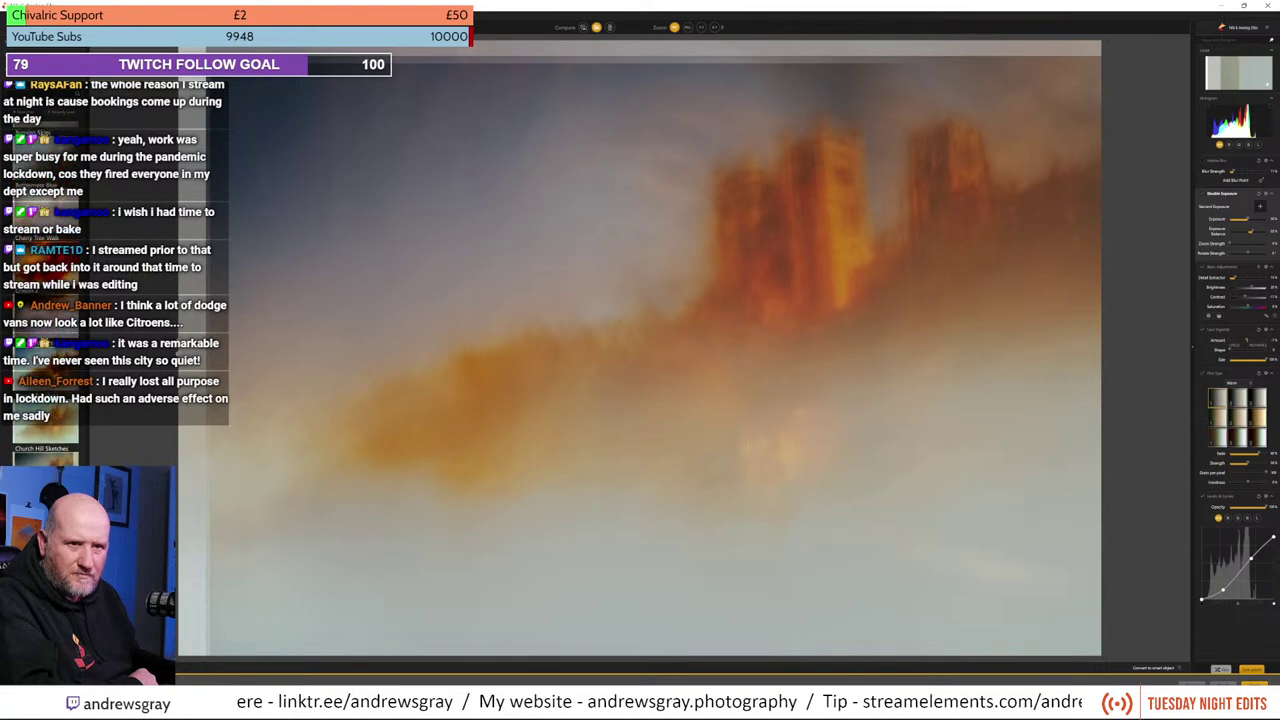
pyautogui.scroll(-5, 46, 300)
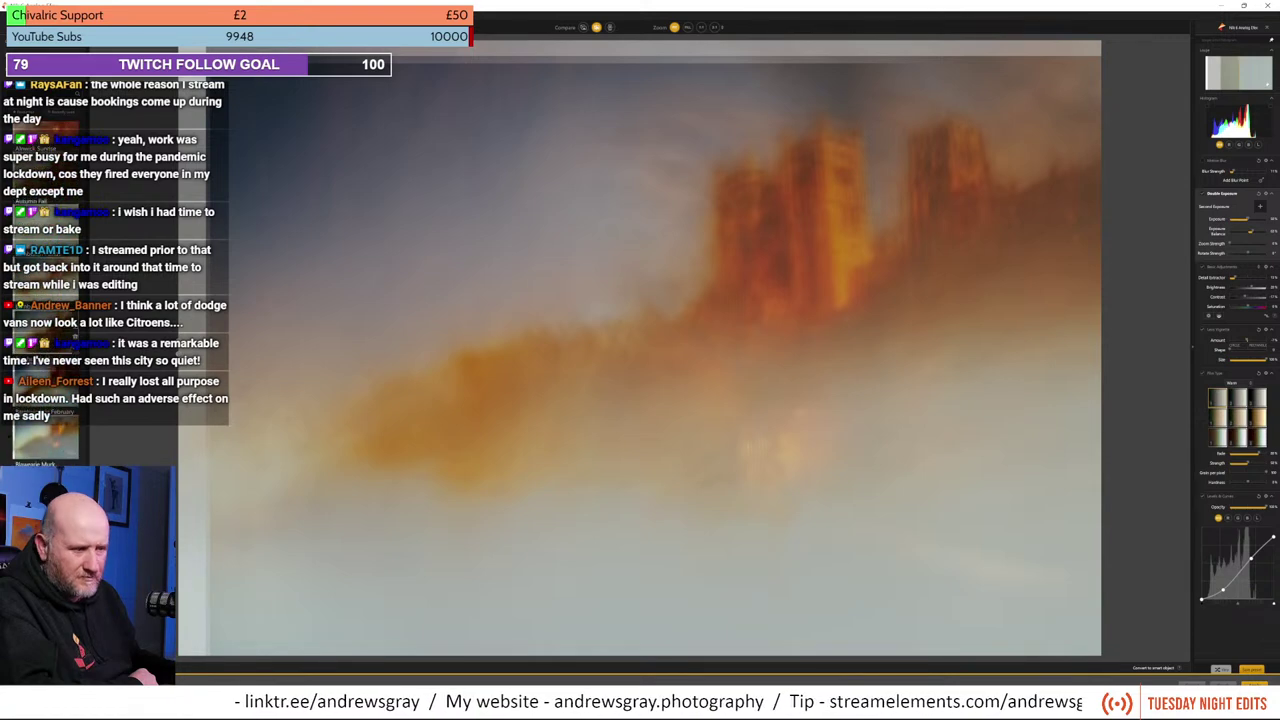
pyautogui.scroll(-5, 46, 300)
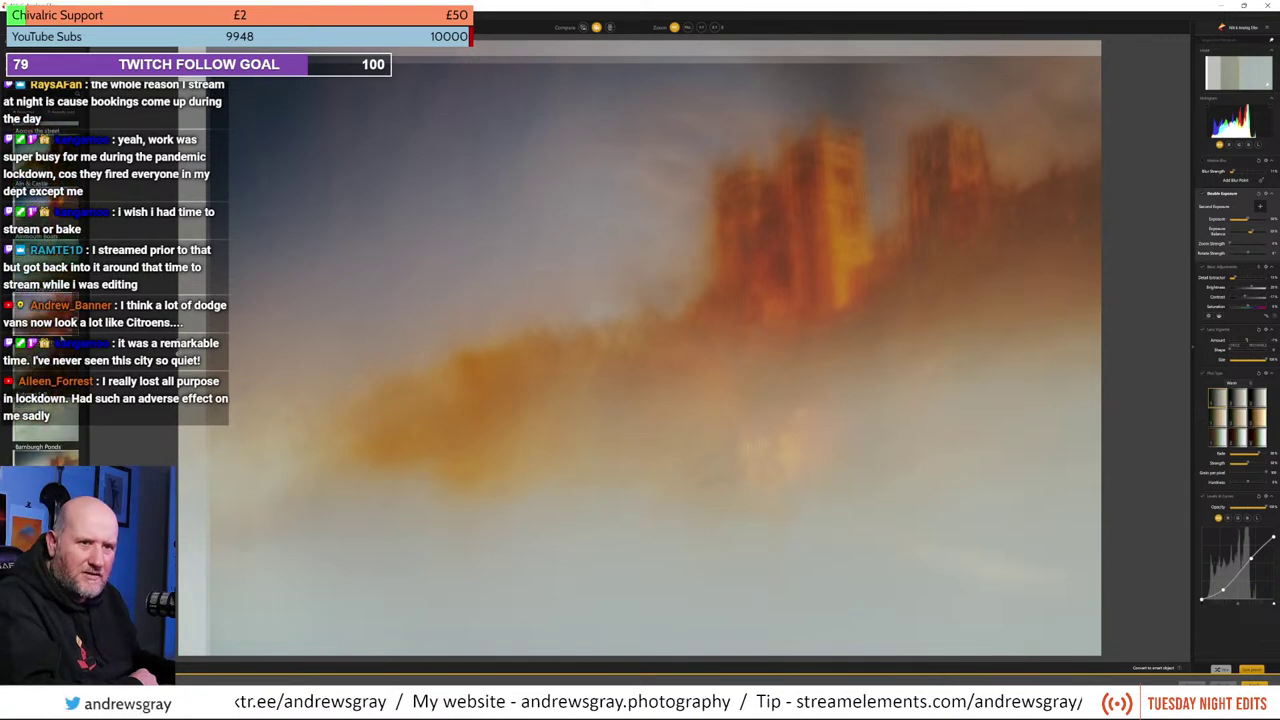
pyautogui.scroll(-3, 46, 300)
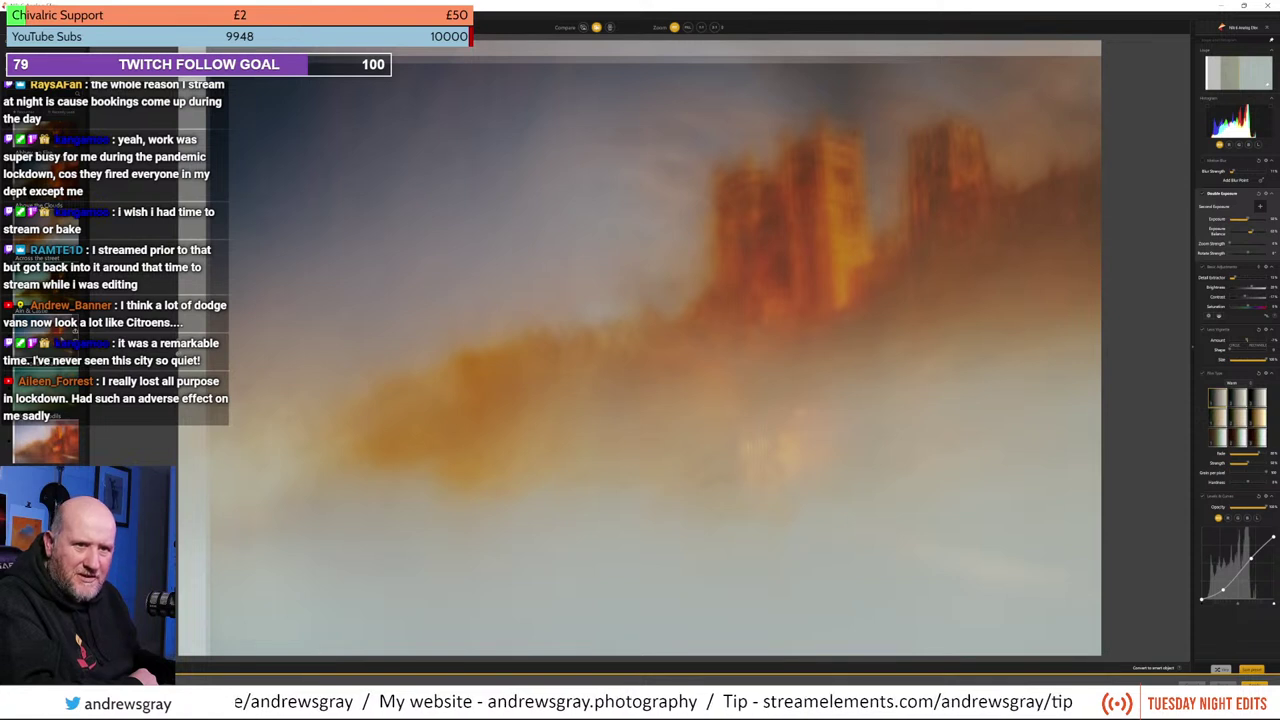
pyautogui.scroll(-2, 46, 300)
pyautogui.scroll(-2, 46, 300)
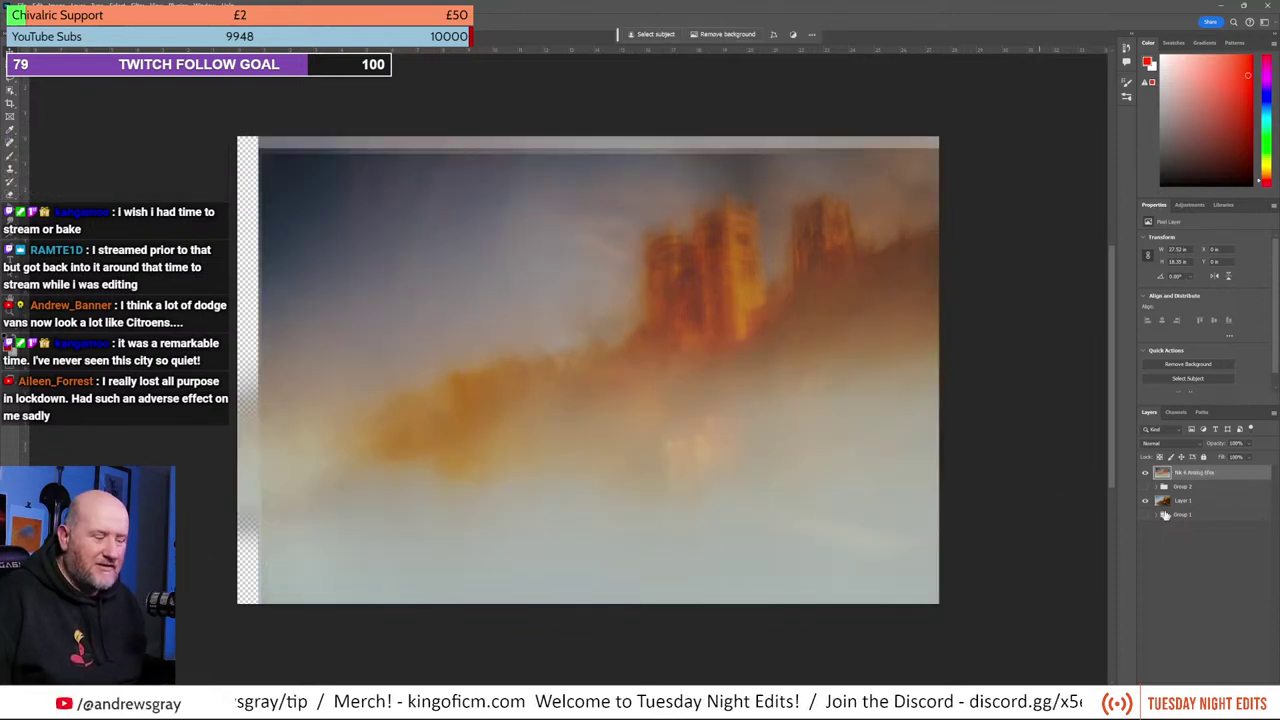
# Step: Hide the Nik Analog Efex result layer and select the original Layer 1
pyautogui.click(1145, 472)
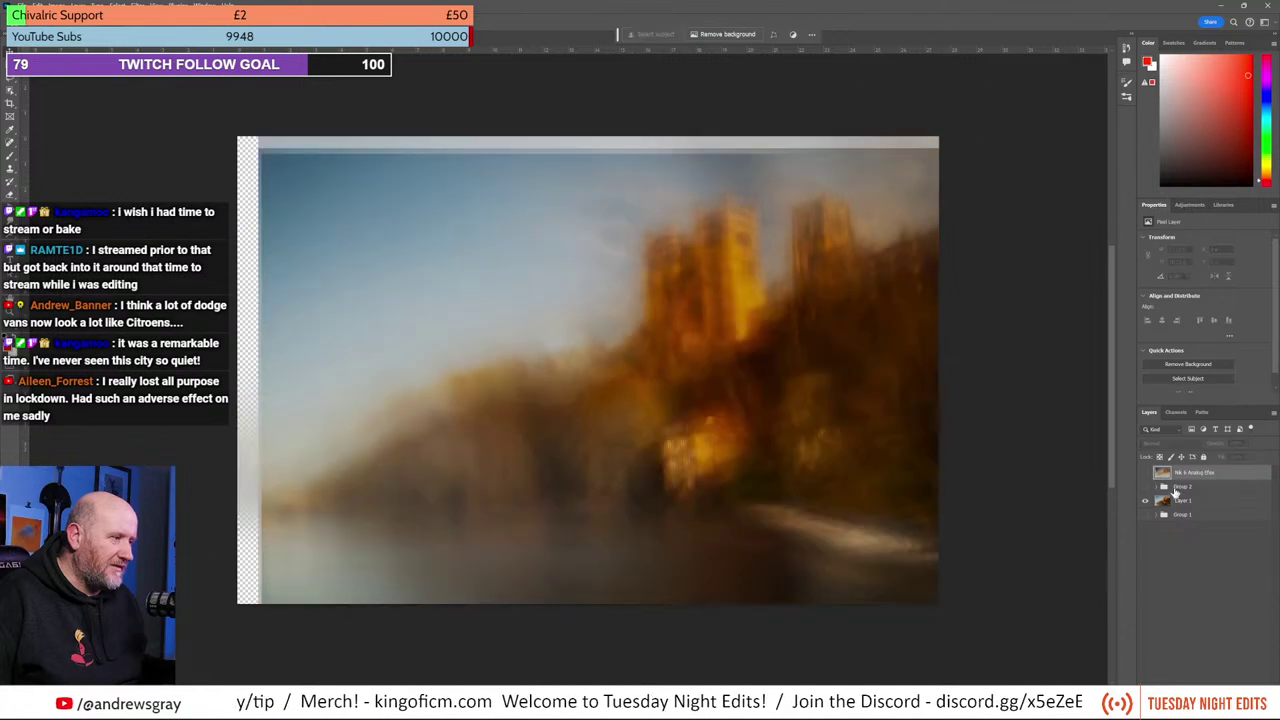
pyautogui.click(1185, 500)
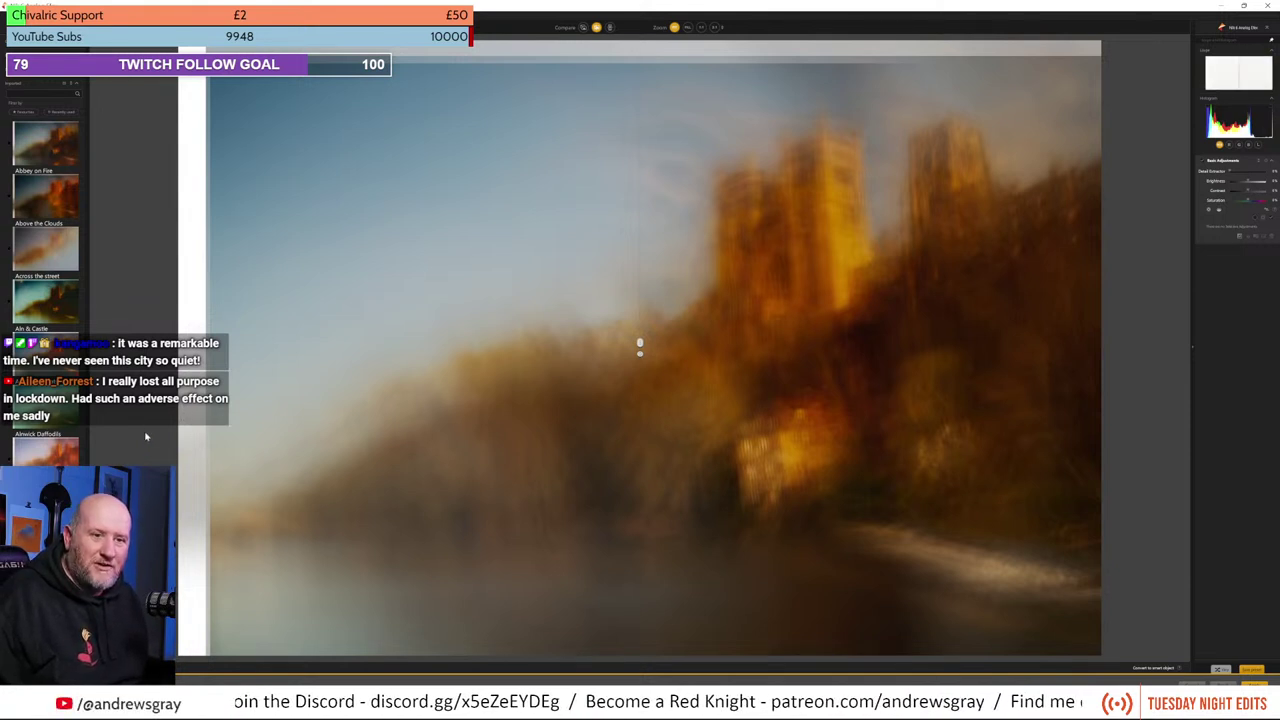
# Step: Apply an orange-red preset and extend the processed view across the whole image
pyautogui.click(45, 455)
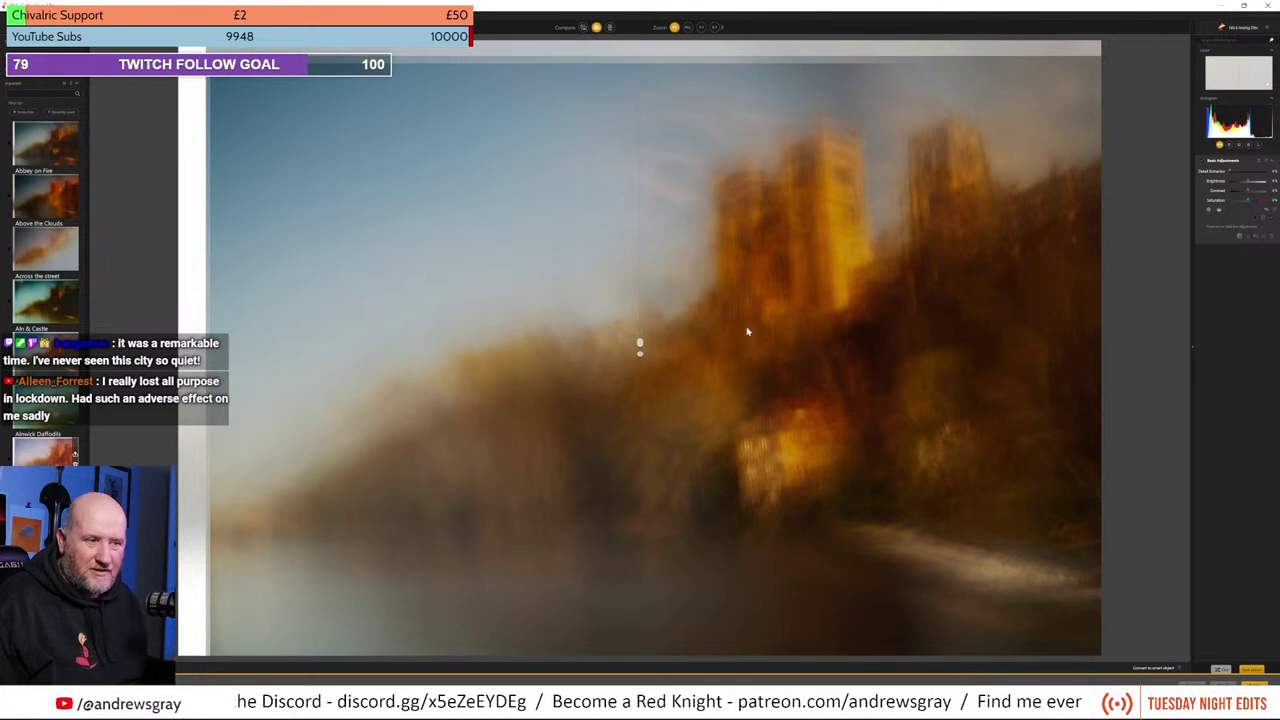
pyautogui.moveTo(640, 345); pyautogui.dragTo(190, 345)
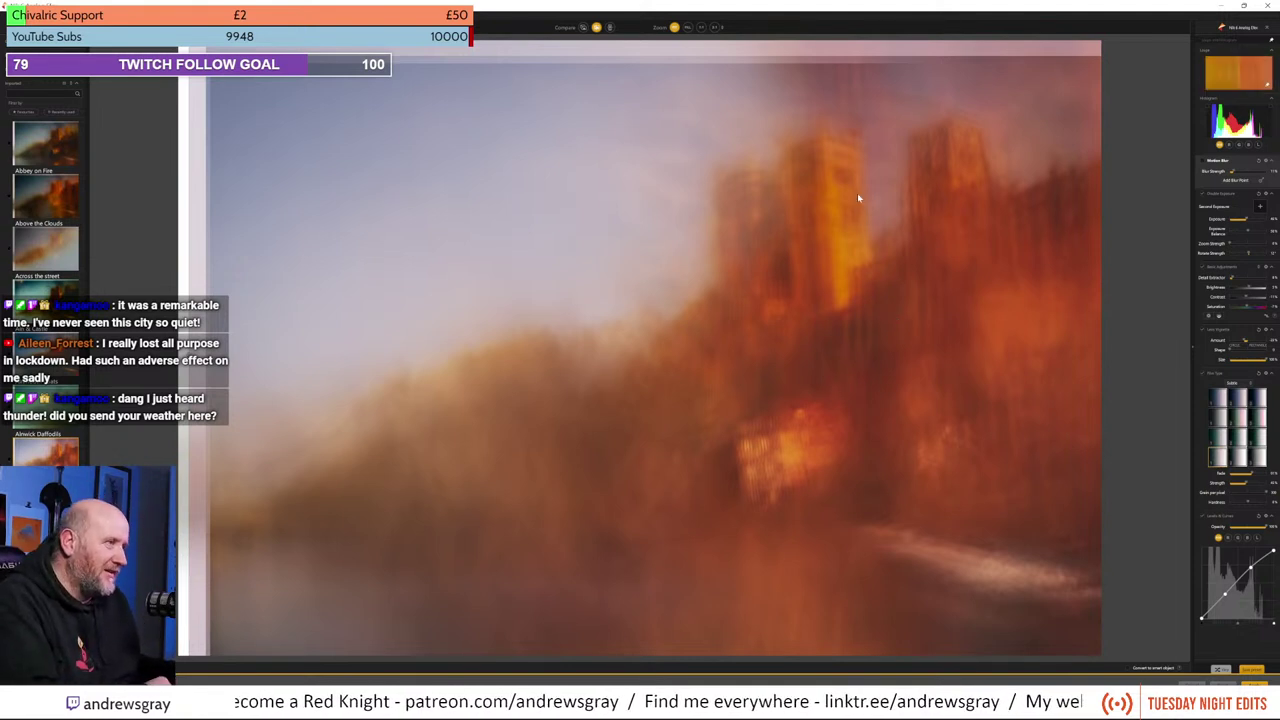
# Step: Move the double-exposure overlay right and down over the cathedral towers
pyautogui.click(1222, 231)
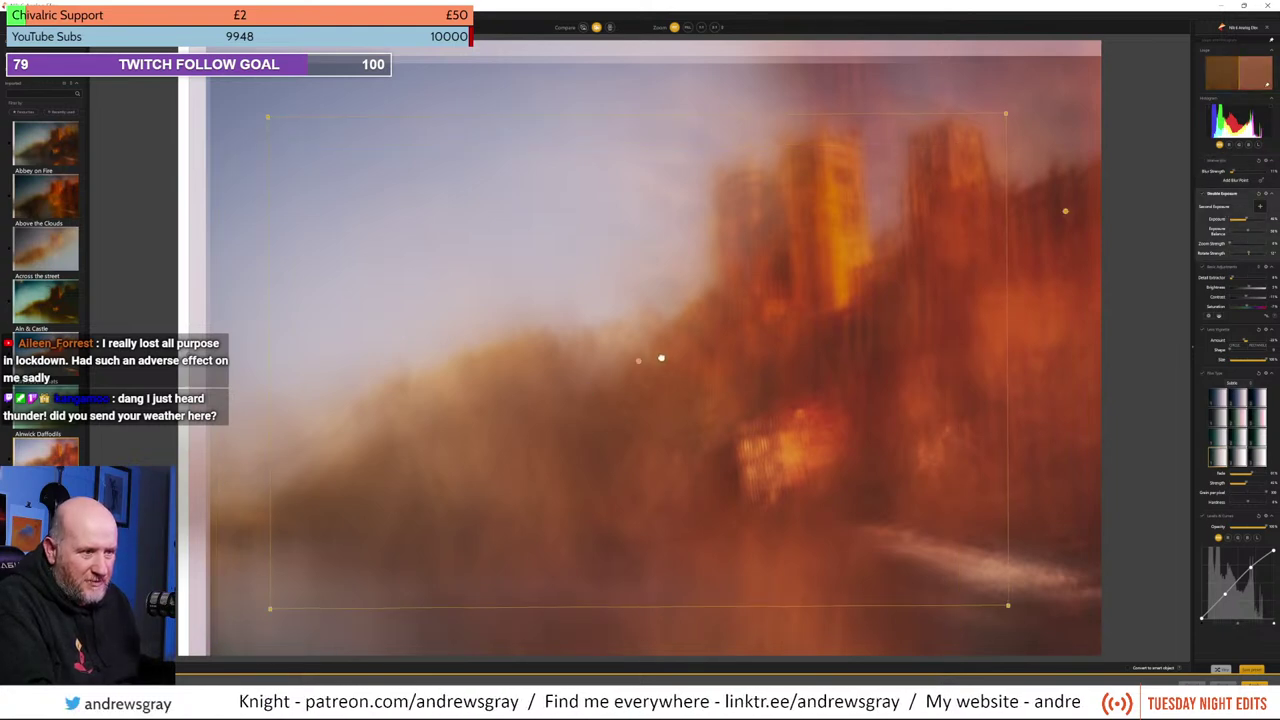
pyautogui.moveTo(661, 358); pyautogui.dragTo(694, 398)
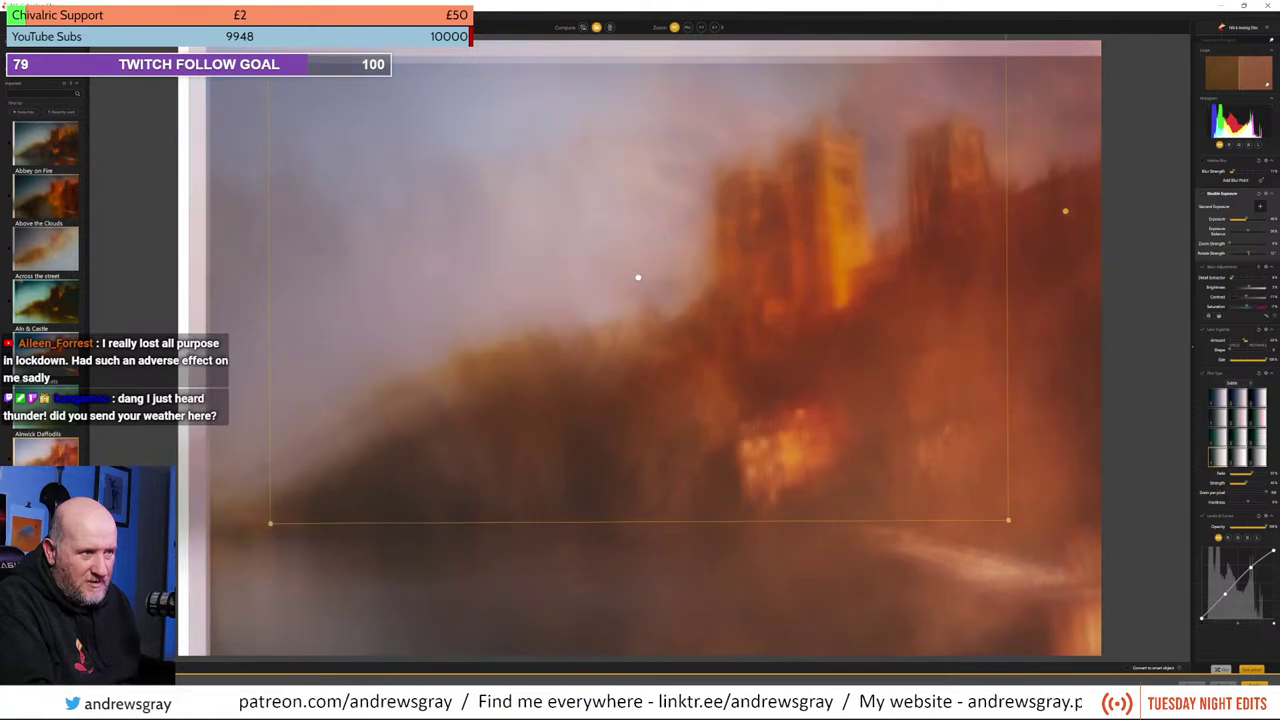
pyautogui.moveTo(637, 279)
pyautogui.mouseDown()
pyautogui.moveTo(689, 281)
pyautogui.moveTo(694, 297)
pyautogui.moveTo(826, 303)
pyautogui.moveTo(828, 334)
pyautogui.moveTo(786, 337)
pyautogui.moveTo(587, 228)
pyautogui.moveTo(471, 229)
pyautogui.moveTo(362, 130)
pyautogui.moveTo(360, 189)
pyautogui.moveTo(389, 226)
pyautogui.moveTo(663, 268)
pyautogui.moveTo(727, 291)
pyautogui.moveTo(681, 315)
pyautogui.moveTo(649, 280)
pyautogui.moveTo(614, 269)
pyautogui.mouseUp()
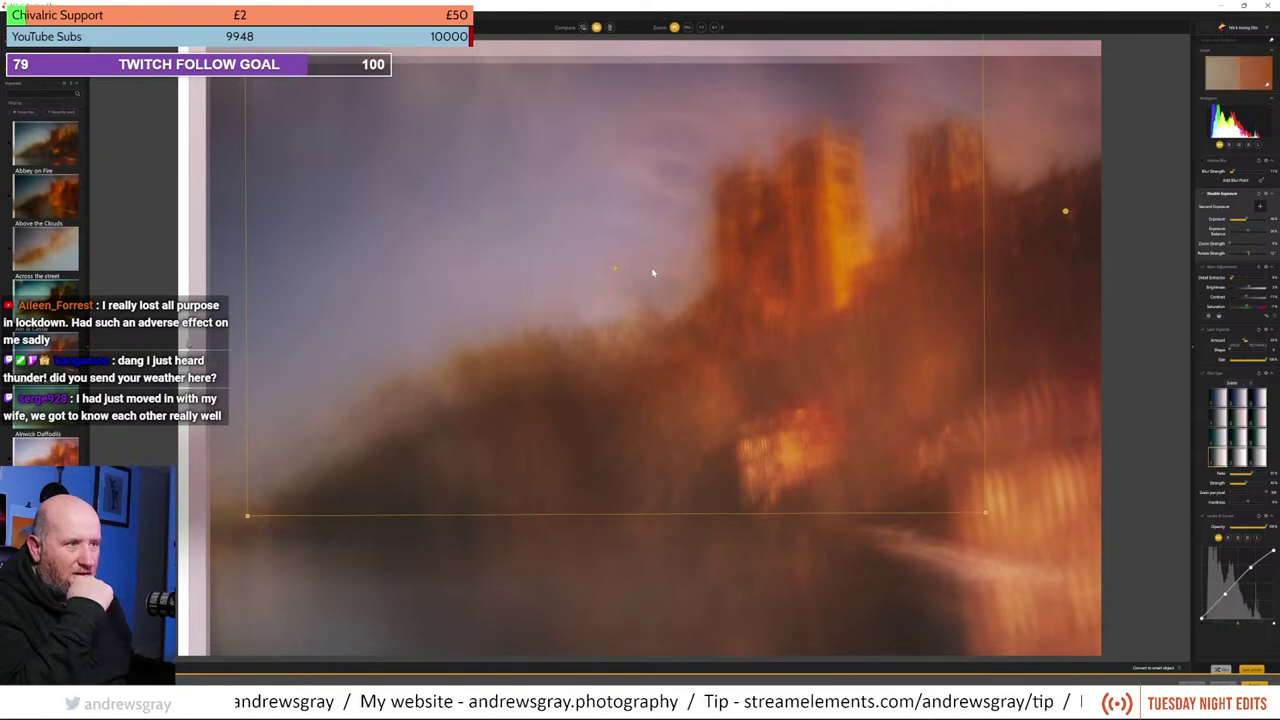
pyautogui.moveTo(618, 278); pyautogui.dragTo(669, 347)
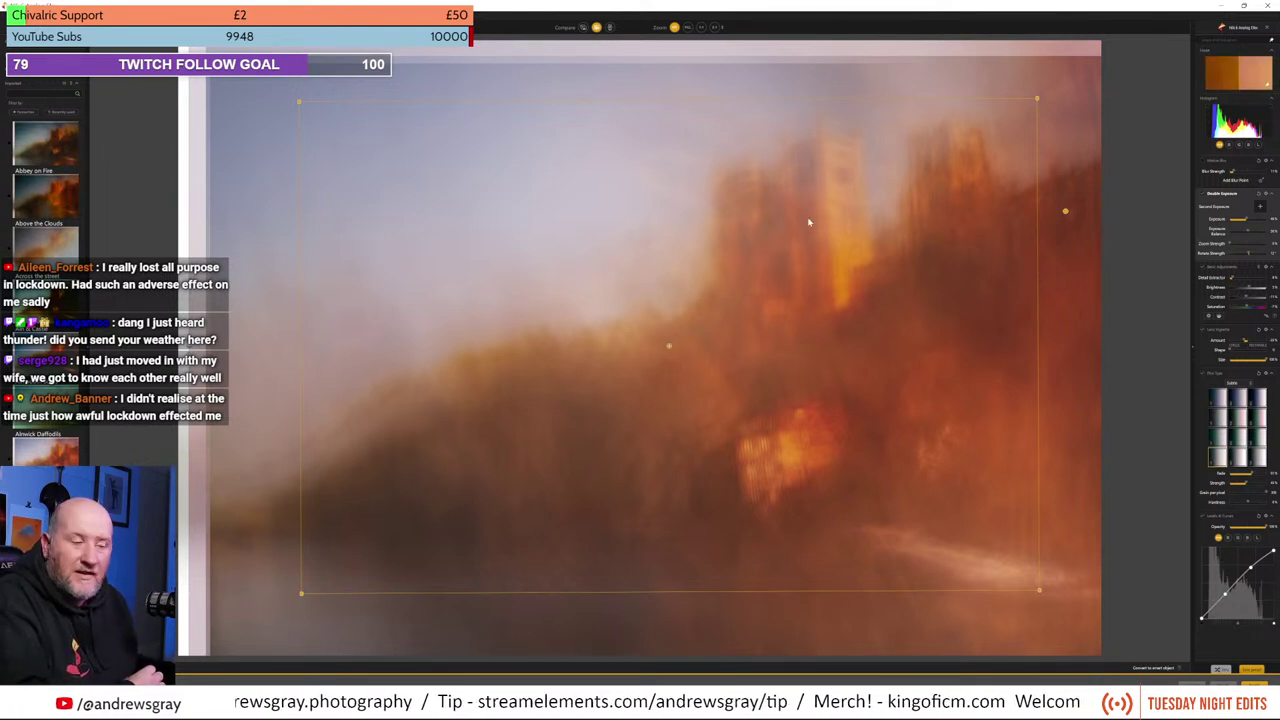
pyautogui.moveTo(671, 344); pyautogui.dragTo(704, 276)
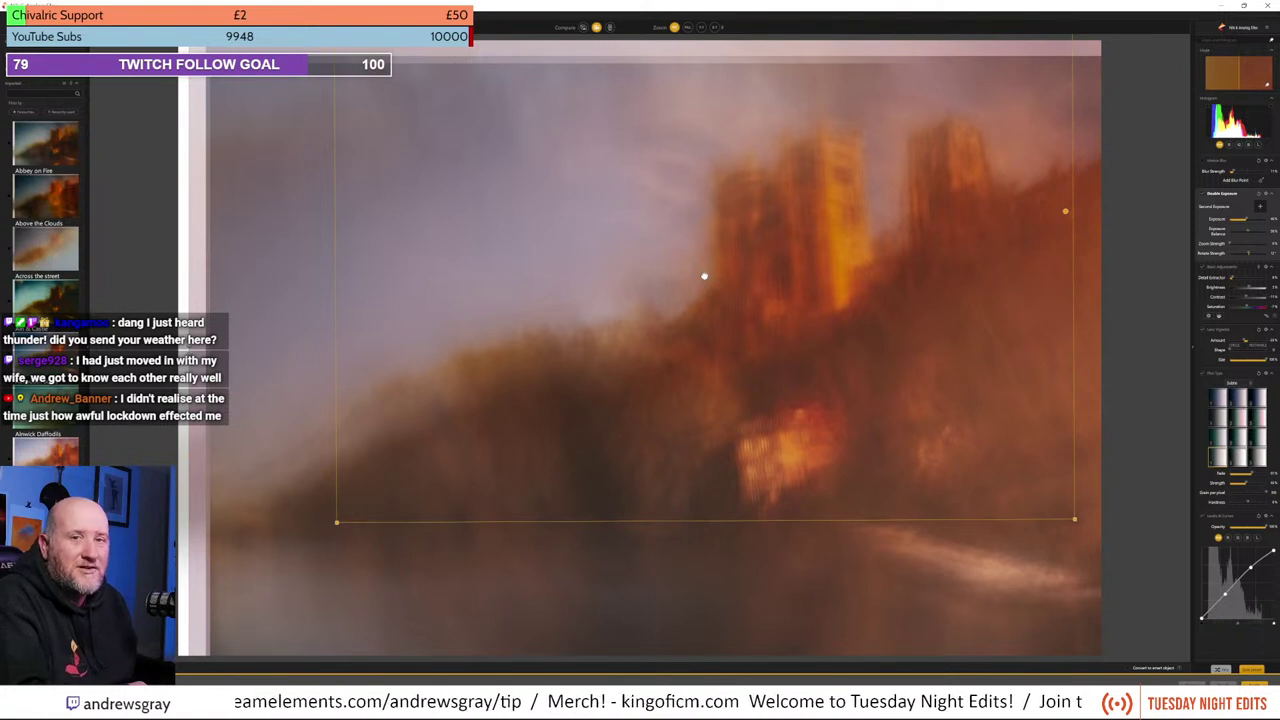
pyautogui.moveTo(704, 276); pyautogui.dragTo(869, 277)
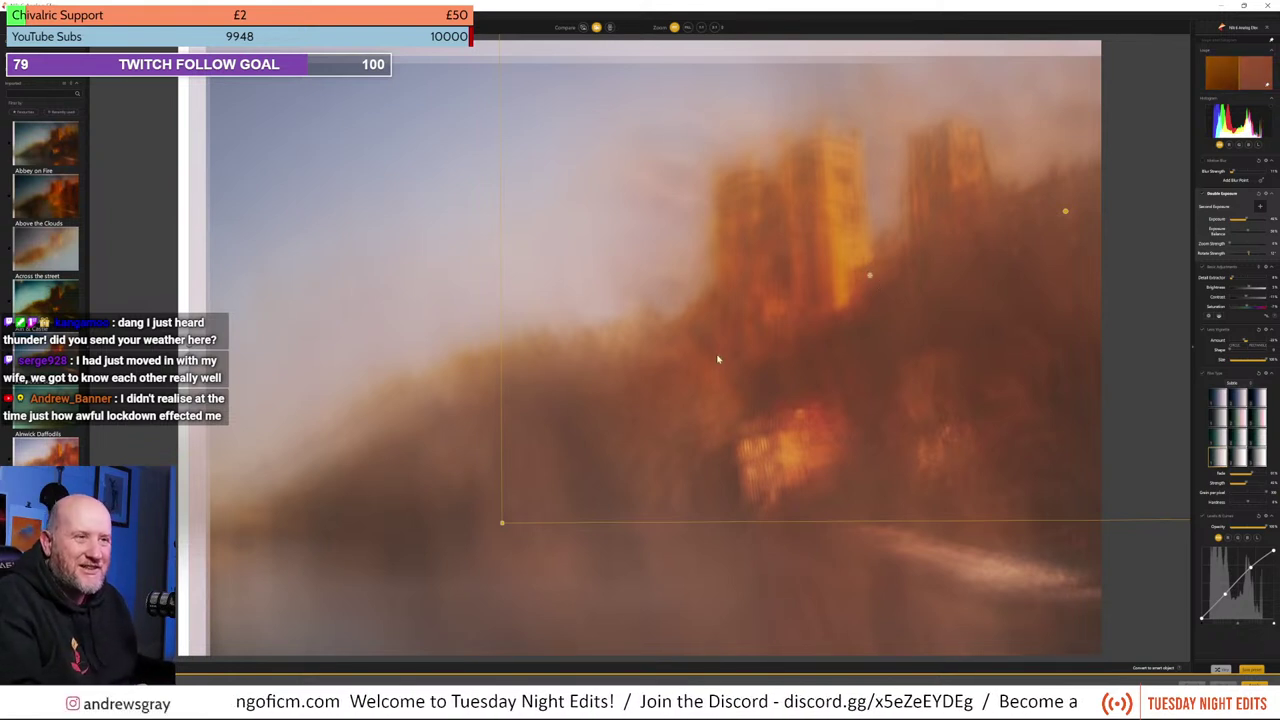
# Step: Resize the overlay from its lower-left corner and fine-tune its position
pyautogui.moveTo(502, 522); pyautogui.dragTo(564, 467)
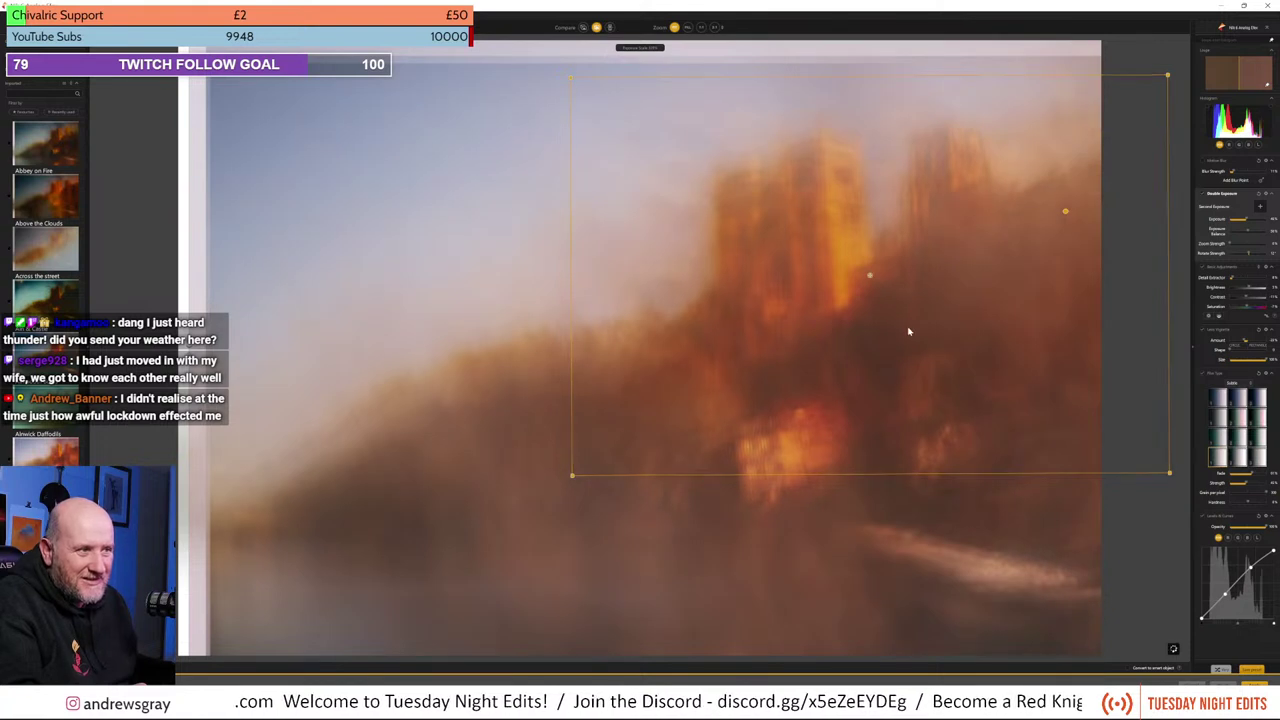
pyautogui.moveTo(871, 276); pyautogui.dragTo(892, 227)
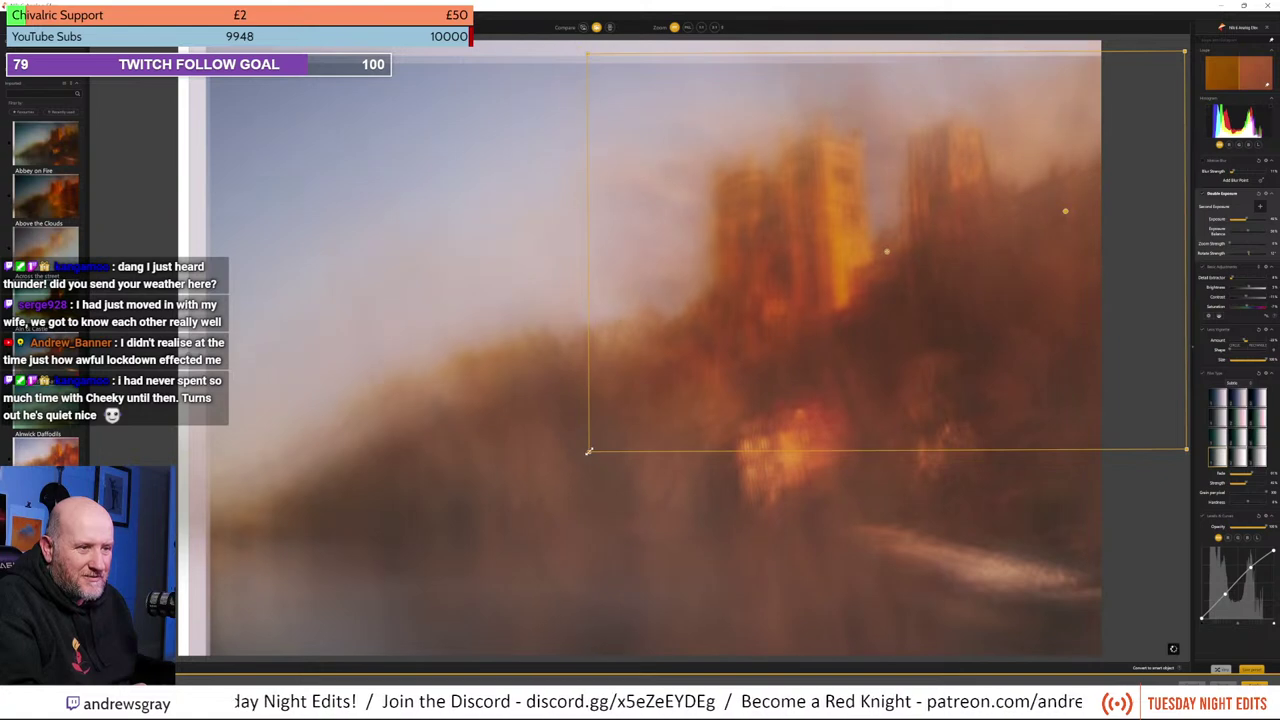
pyautogui.moveTo(589, 451); pyautogui.dragTo(519, 498)
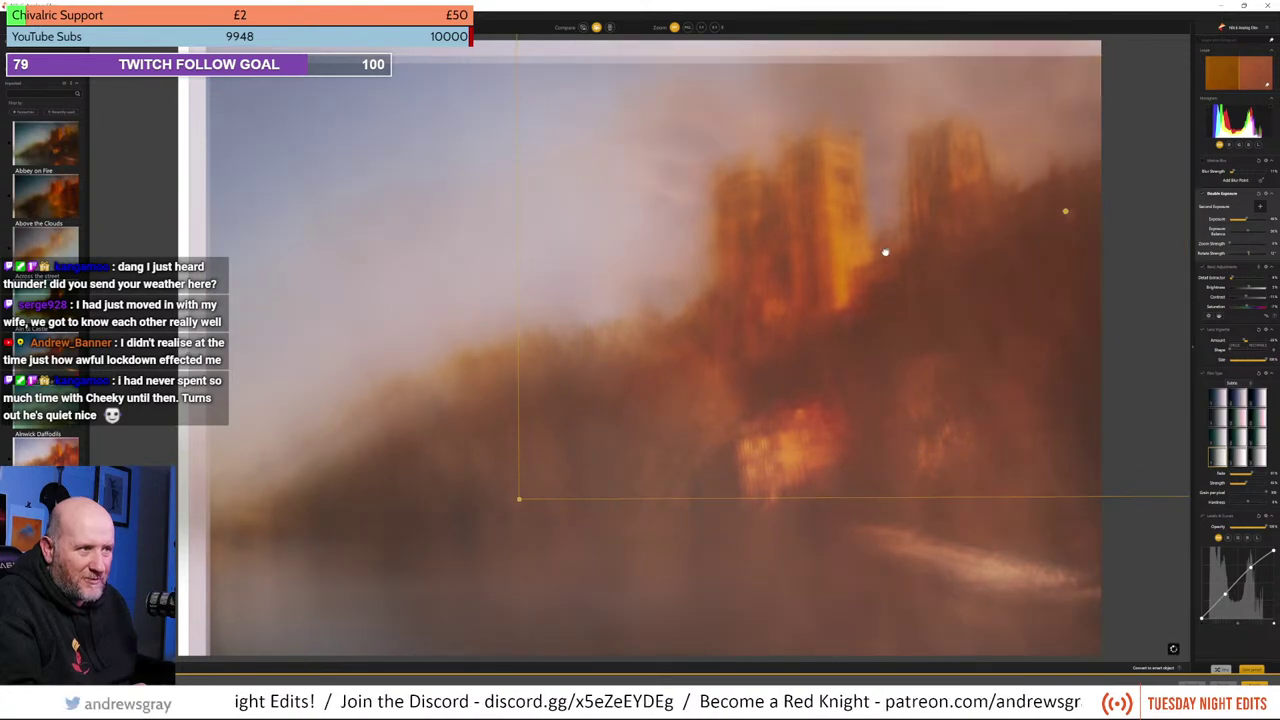
pyautogui.moveTo(886, 251); pyautogui.dragTo(915, 253)
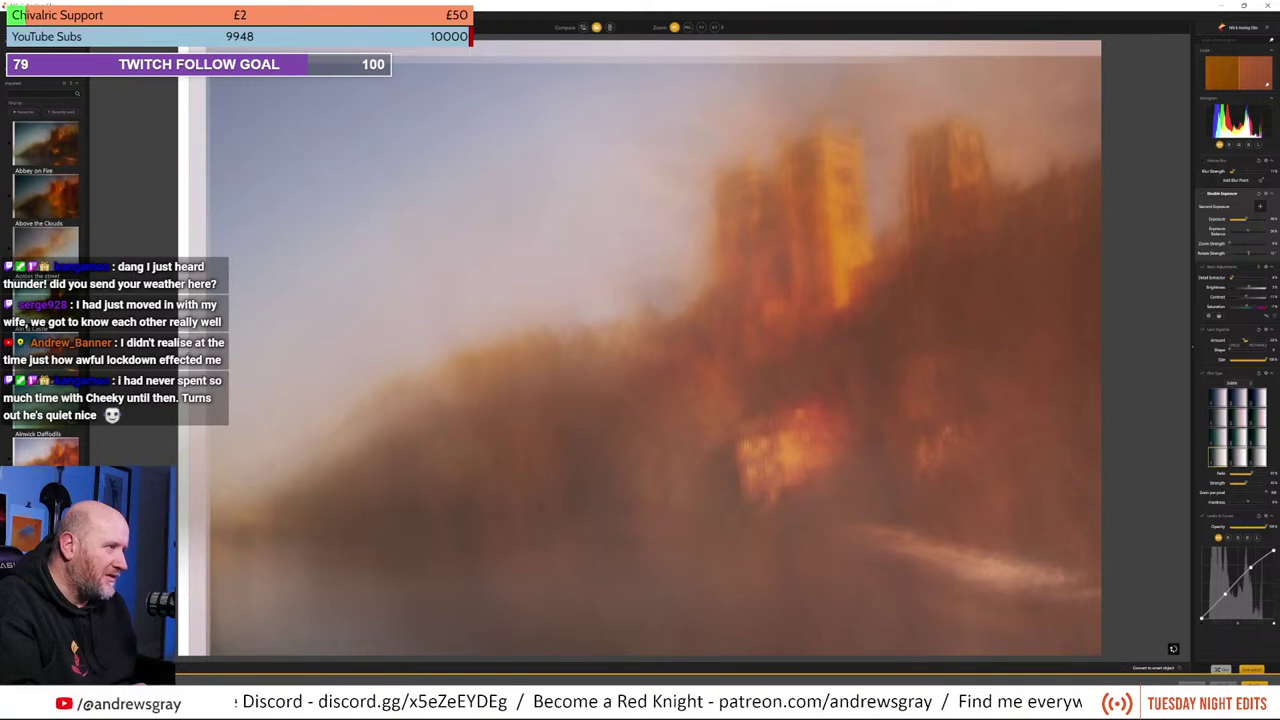
# Step: Toggle the lens vignette, strengthen its edge darkening, and reposition its centre
pyautogui.click(1205, 336)
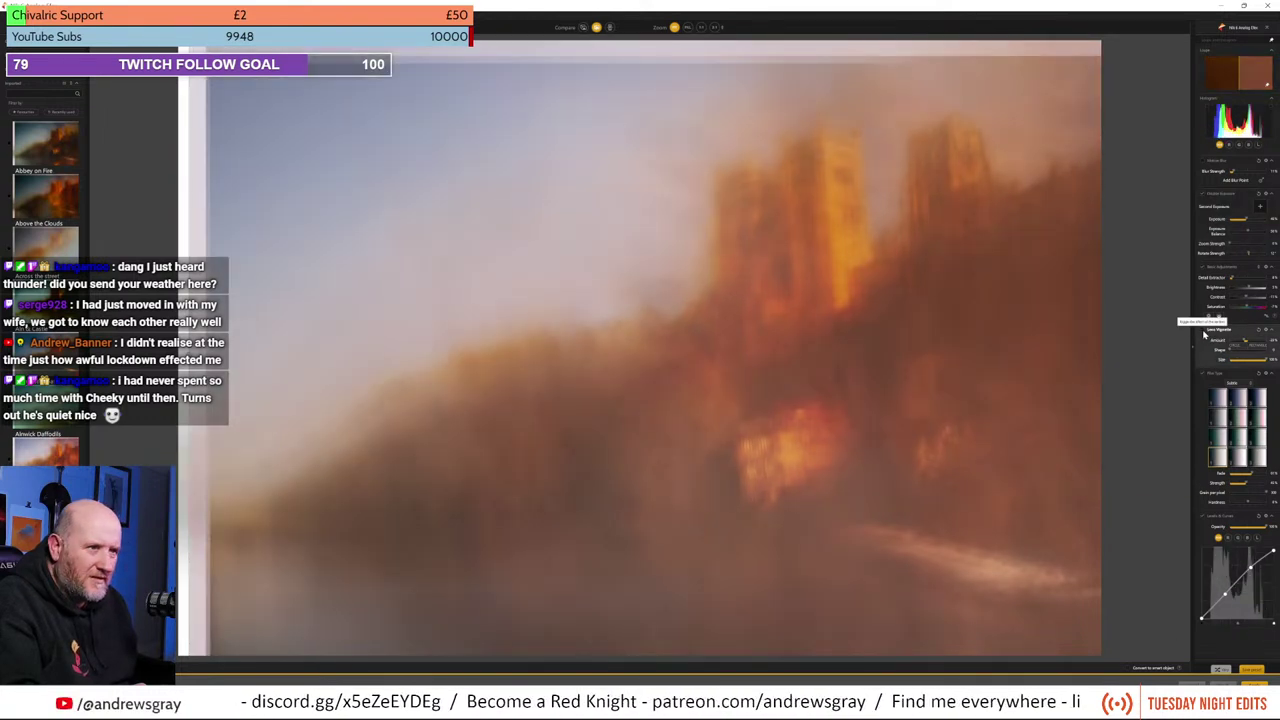
pyautogui.click(1205, 336)
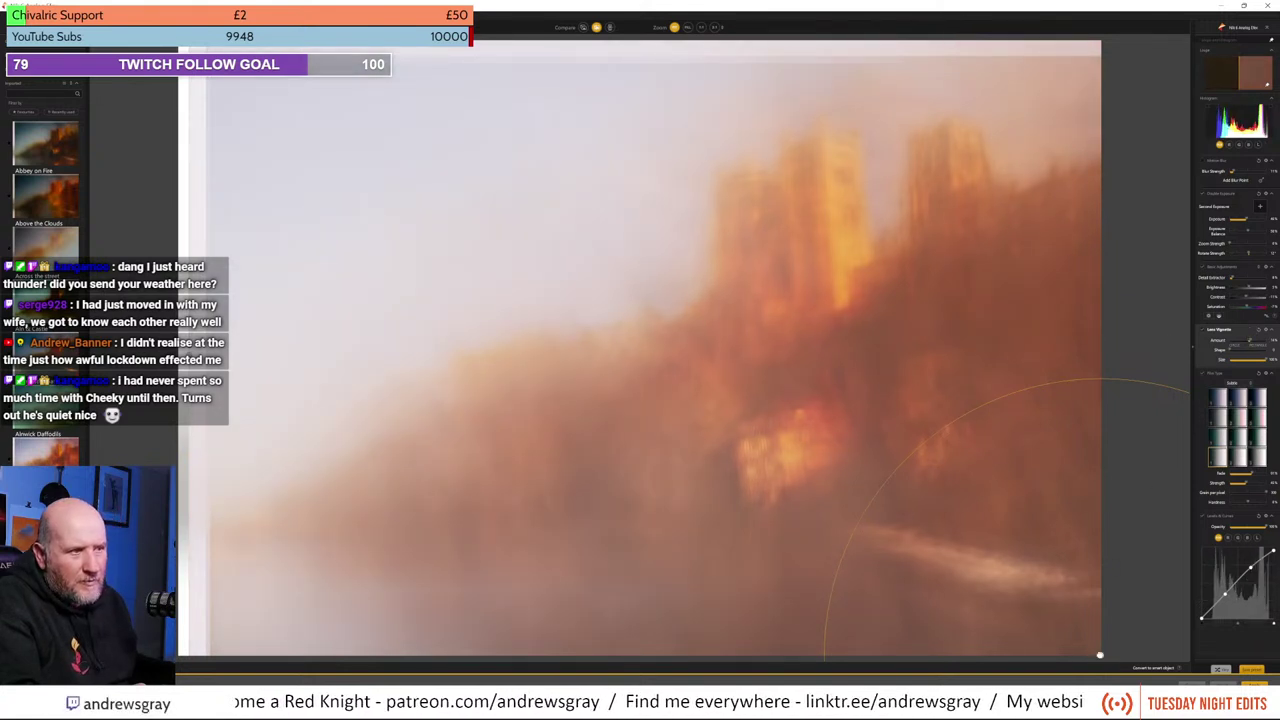
pyautogui.click(446, 258)
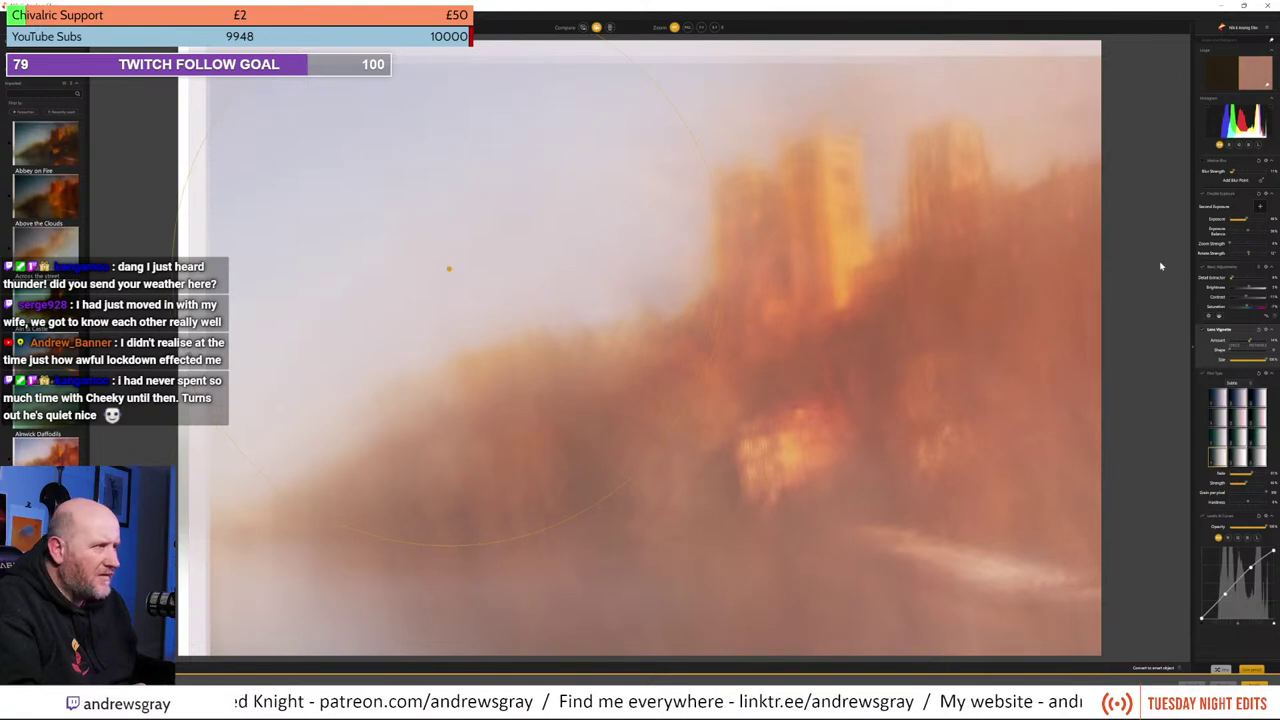
pyautogui.moveTo(1253, 343)
pyautogui.mouseDown()
pyautogui.moveTo(1270, 343)
pyautogui.moveTo(1245, 343)
pyautogui.mouseUp()
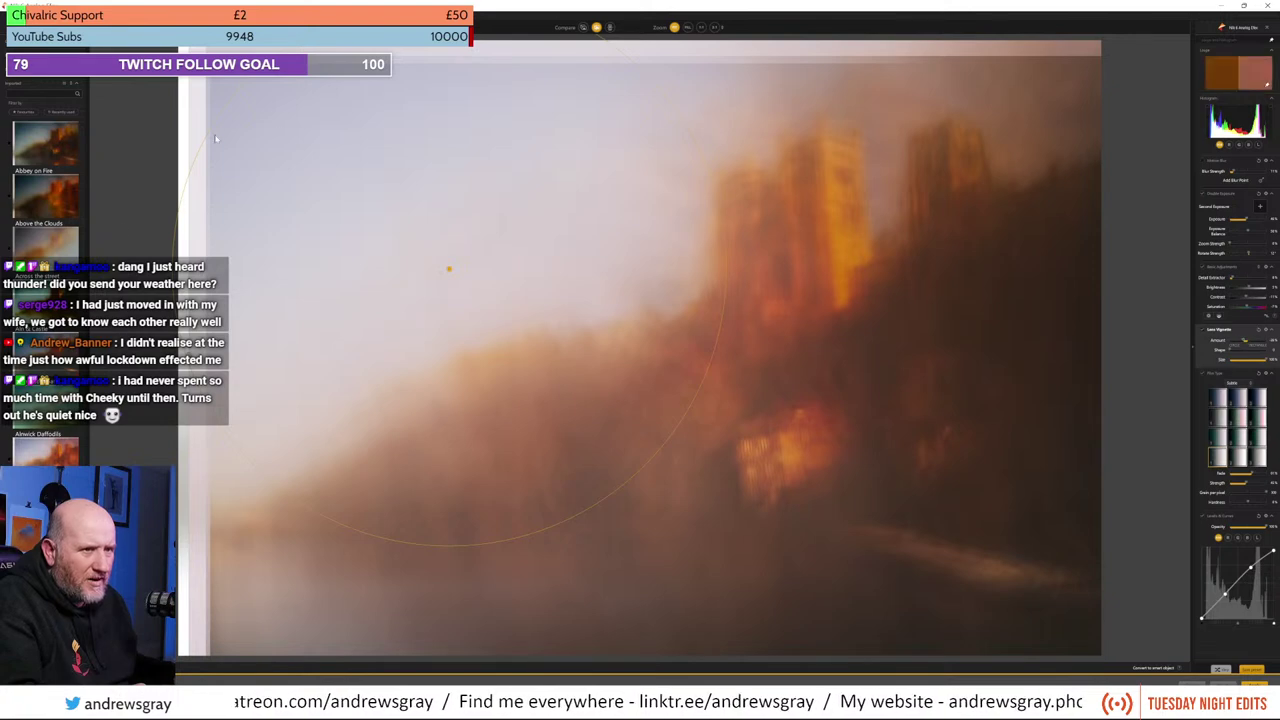
pyautogui.moveTo(836, 295); pyautogui.dragTo(694, 210)
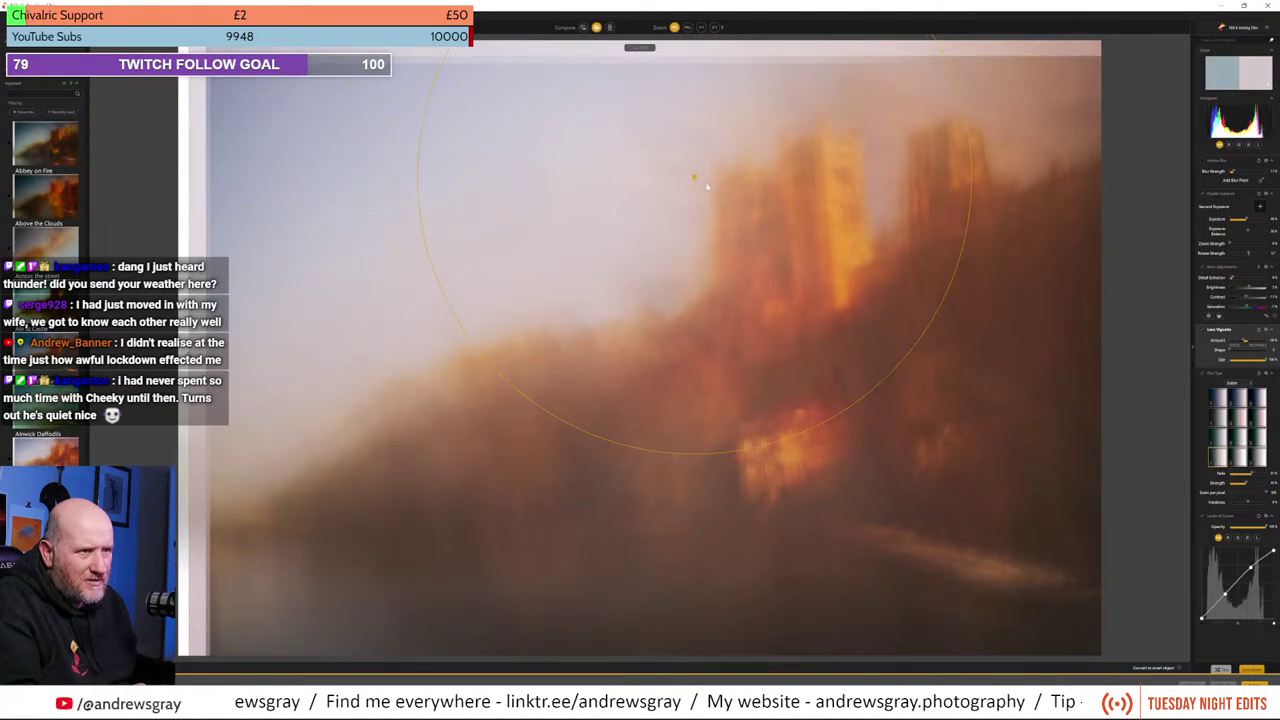
pyautogui.moveTo(693, 177); pyautogui.dragTo(687, 170)
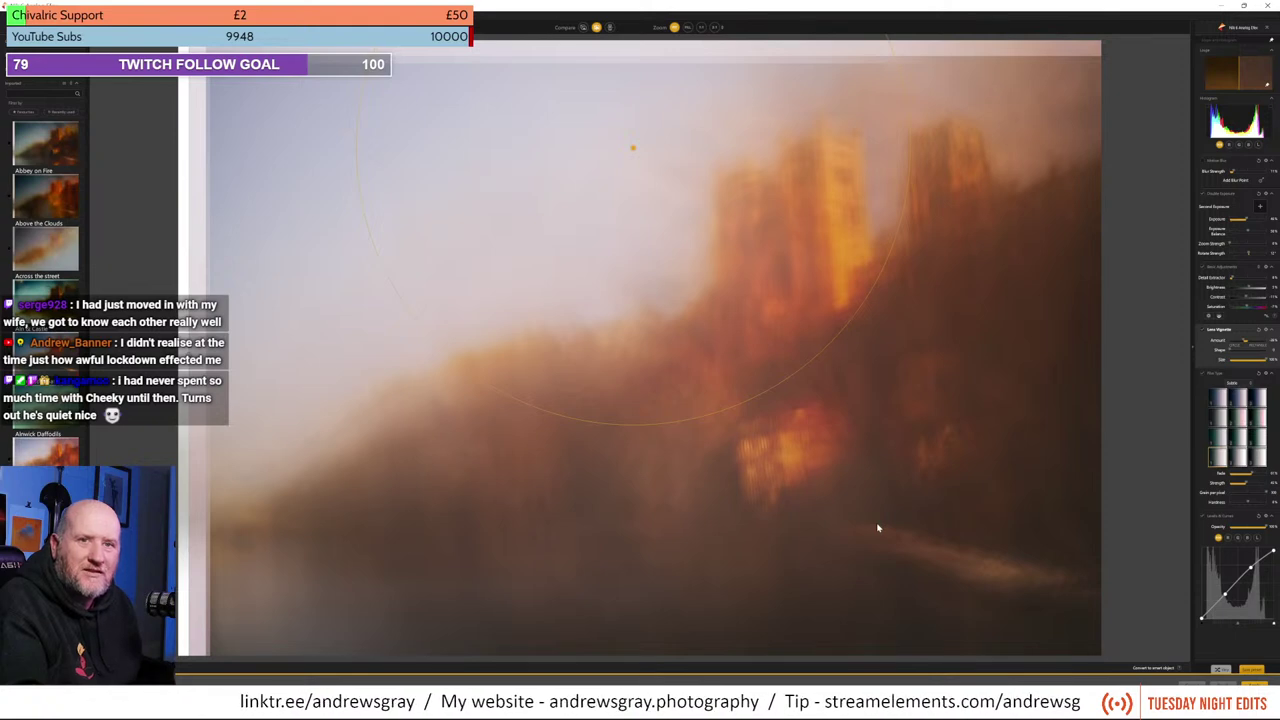
# Step: Show a split before-and-after comparison of the filtered and original cathedral
pyautogui.press('\\')
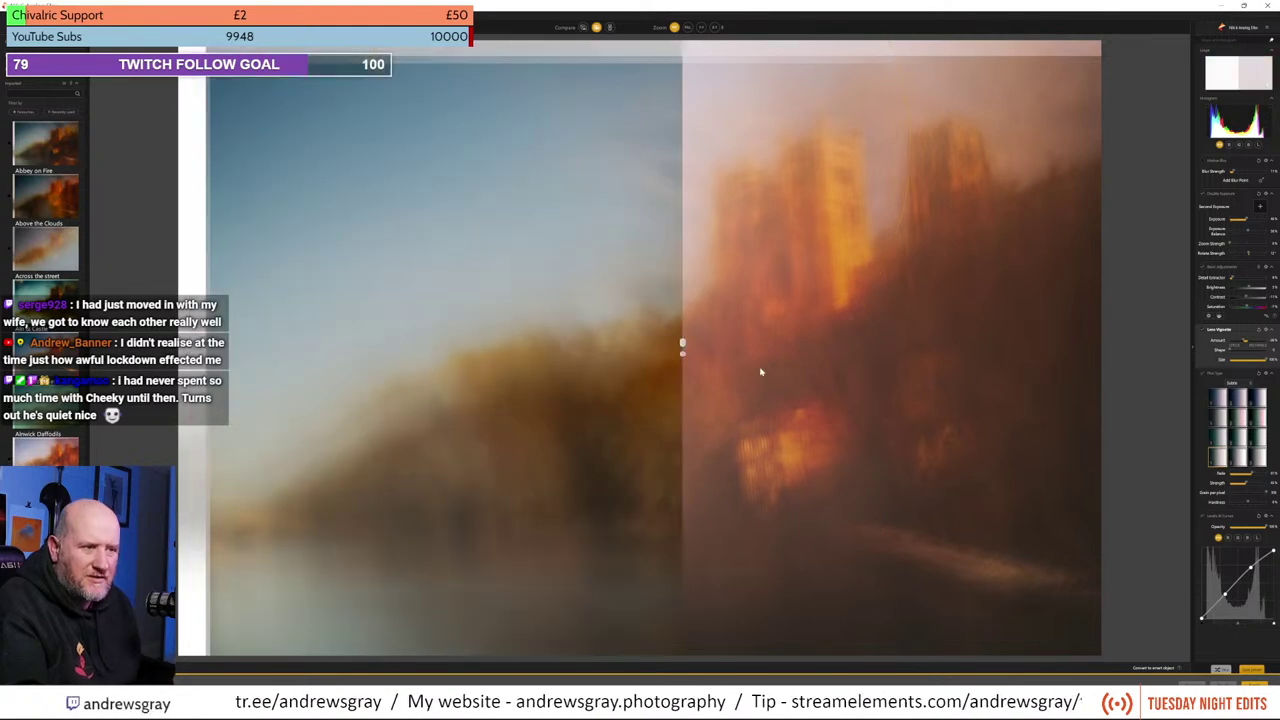
pyautogui.moveTo(760, 372); pyautogui.dragTo(205, 375)
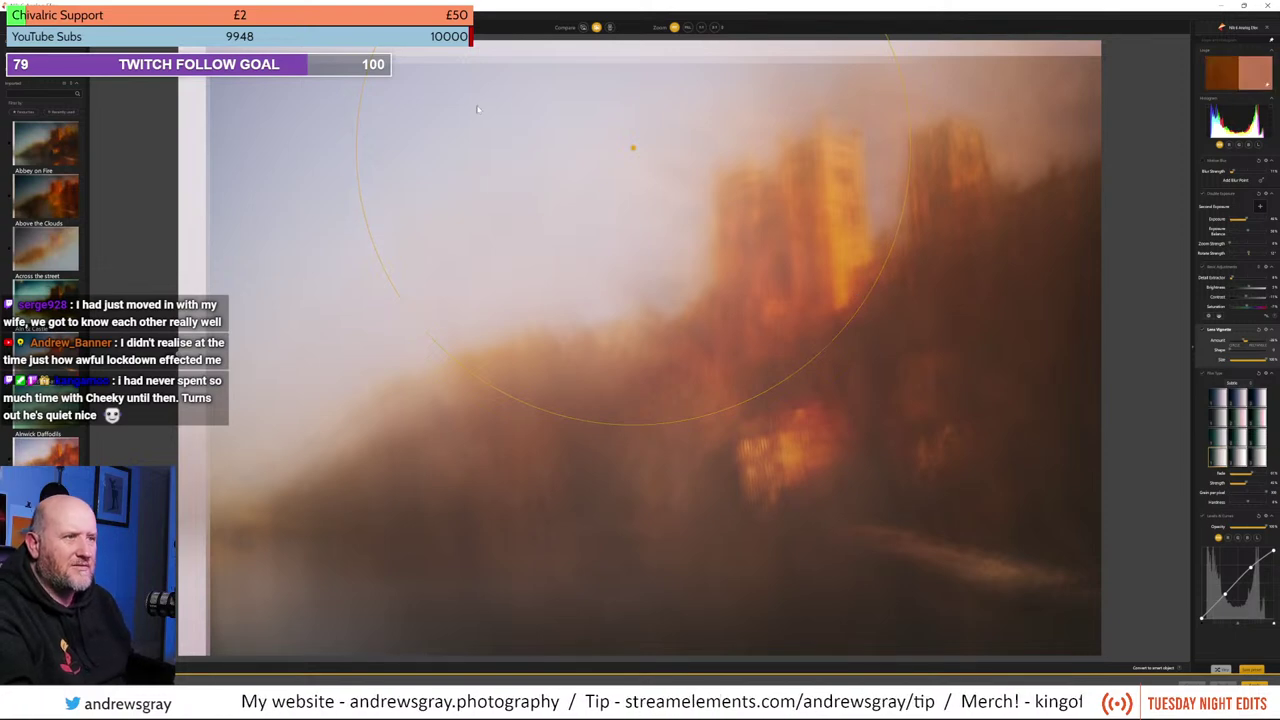
pyautogui.moveTo(208, 343)
pyautogui.mouseDown()
pyautogui.moveTo(467, 363)
pyautogui.moveTo(1100, 343)
pyautogui.moveTo(208, 343)
pyautogui.mouseUp()
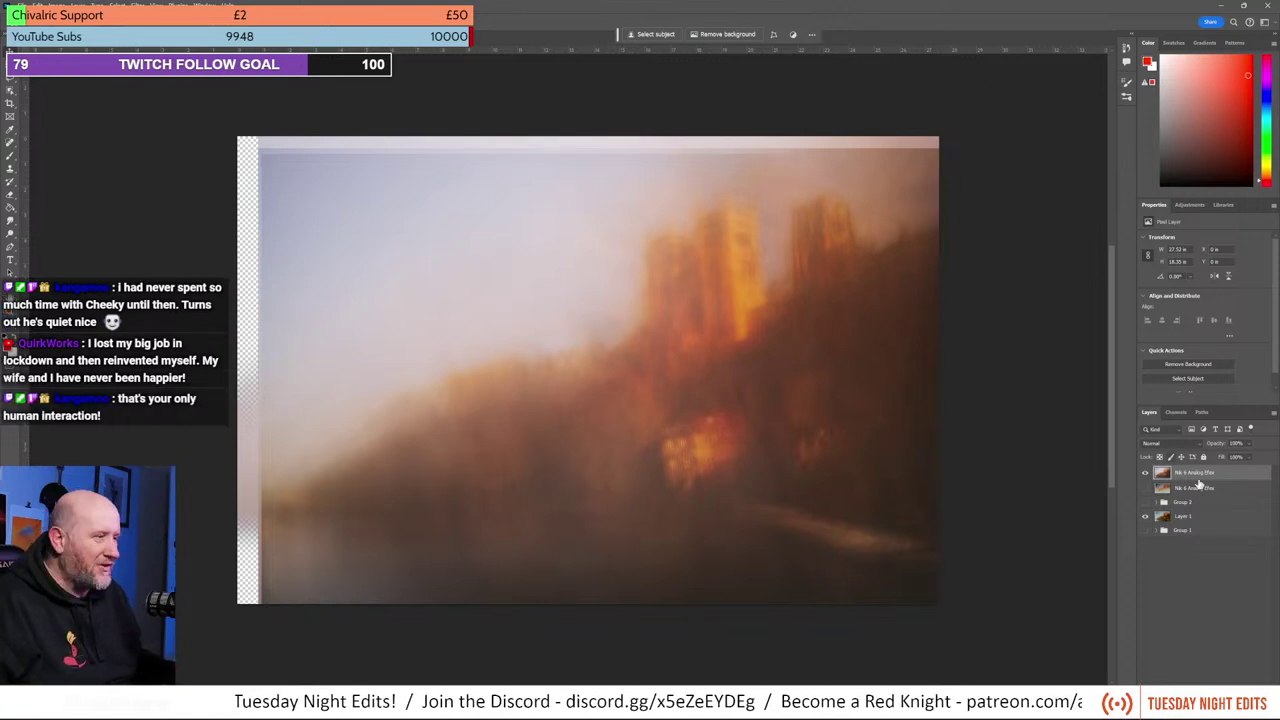
# Step: Toggle the top filtered layer off and on to compare, then add a white layer mask
pyautogui.click(1145, 473)
pyautogui.click(1145, 473)
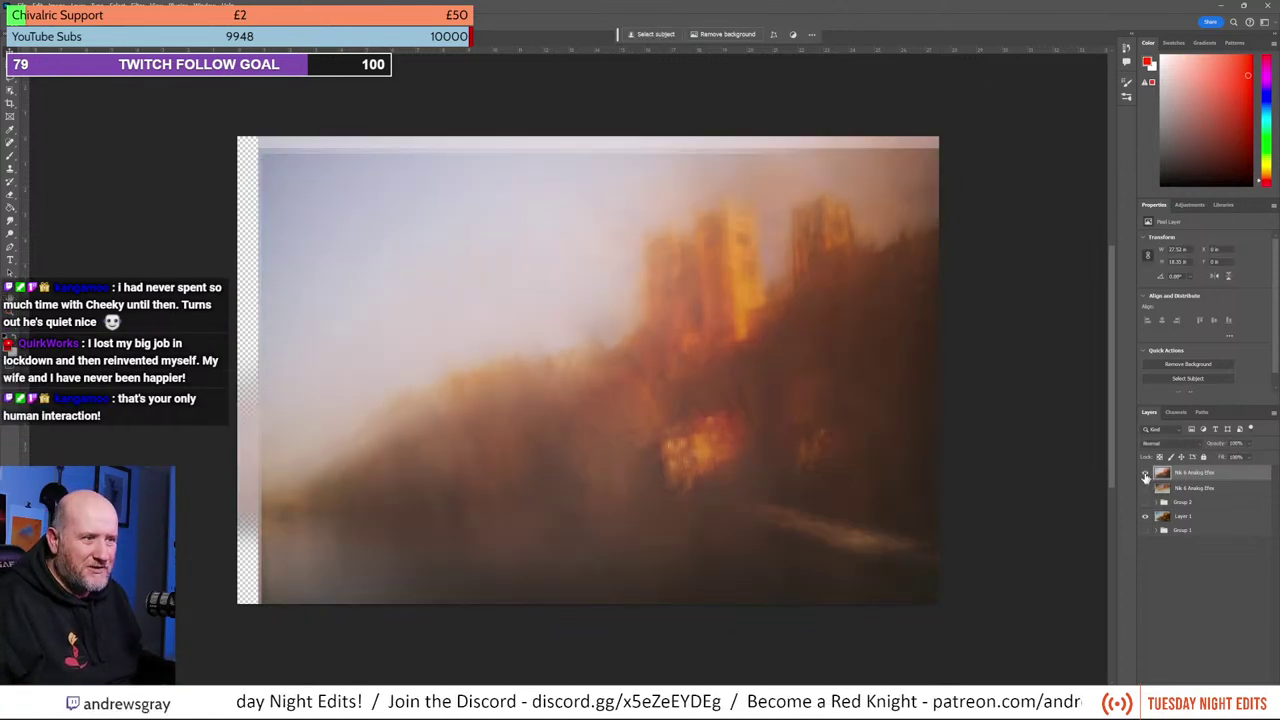
pyautogui.click(1145, 473)
pyautogui.click(1145, 473)
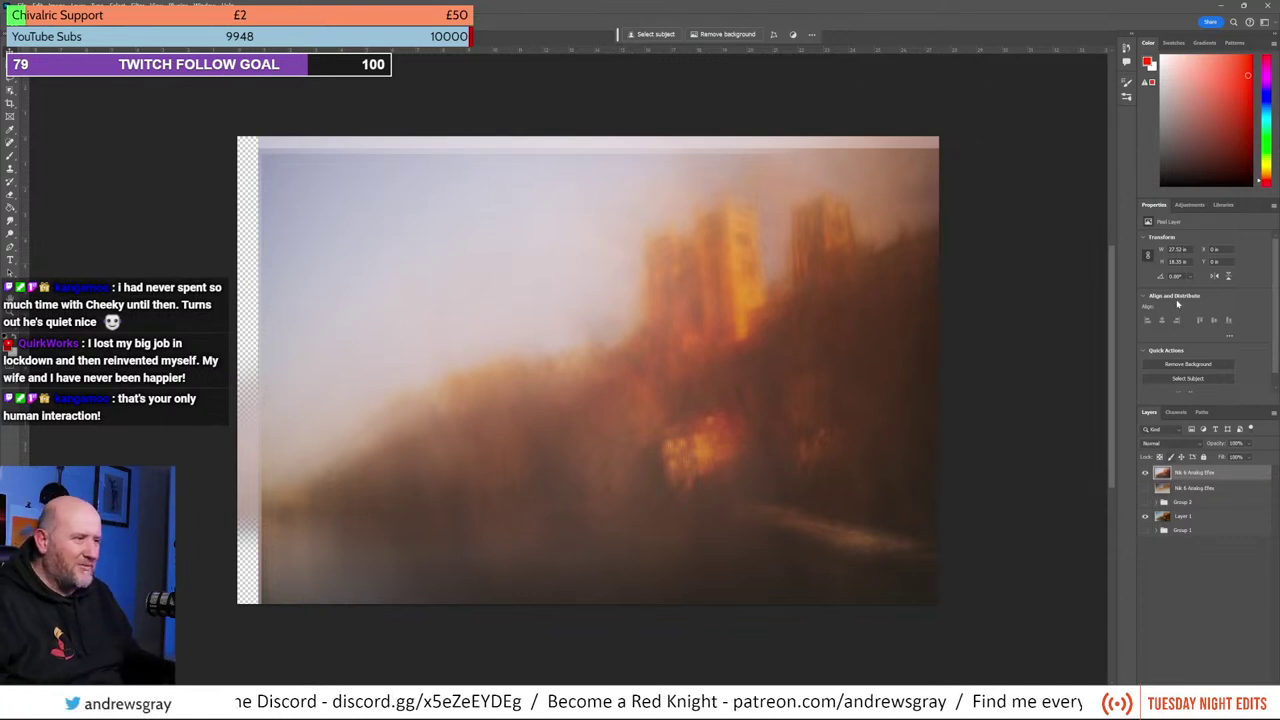
pyautogui.click(1146, 473)
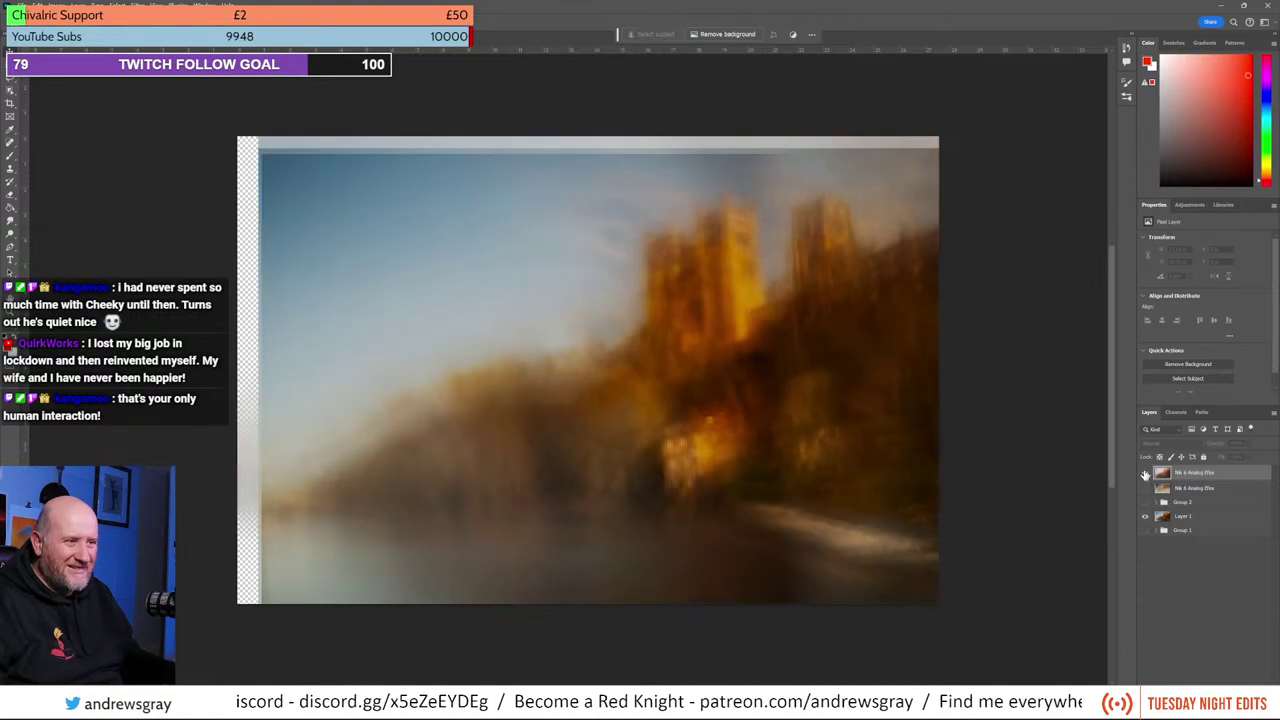
pyautogui.click(1146, 473)
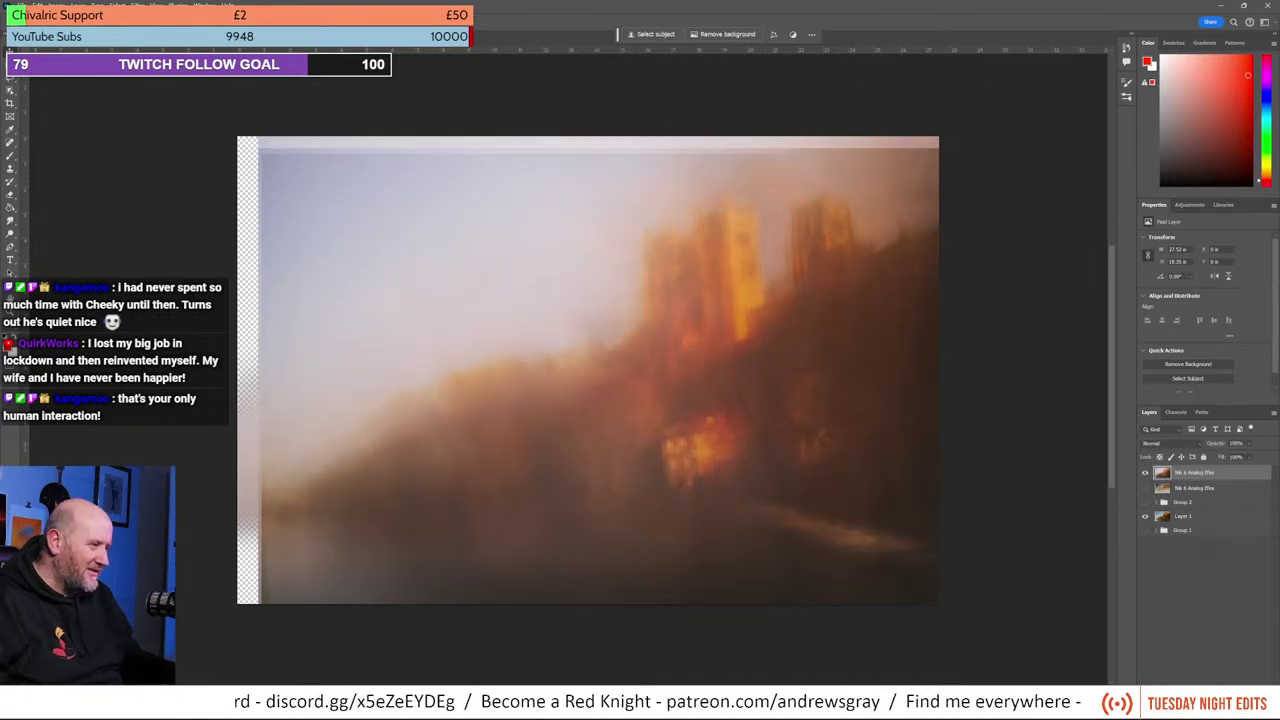
pyautogui.hotkey('ctrl', 'alt', 'm')
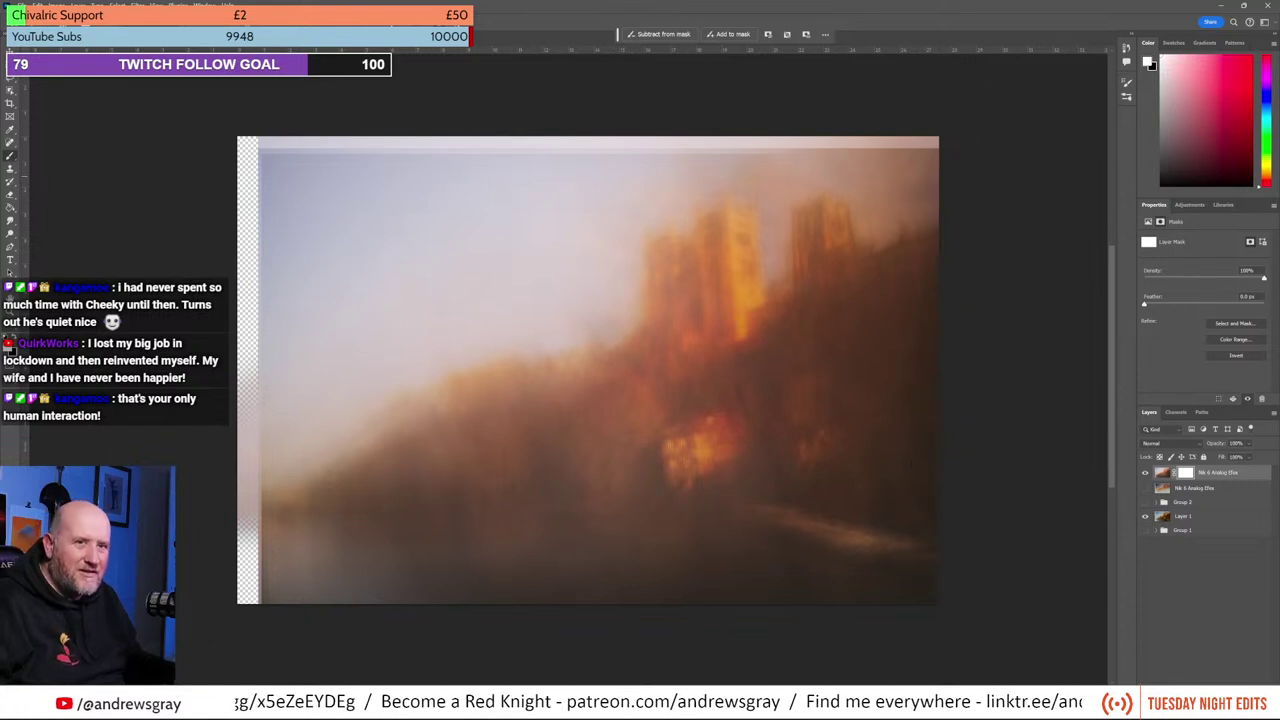
pyautogui.click(11, 196)
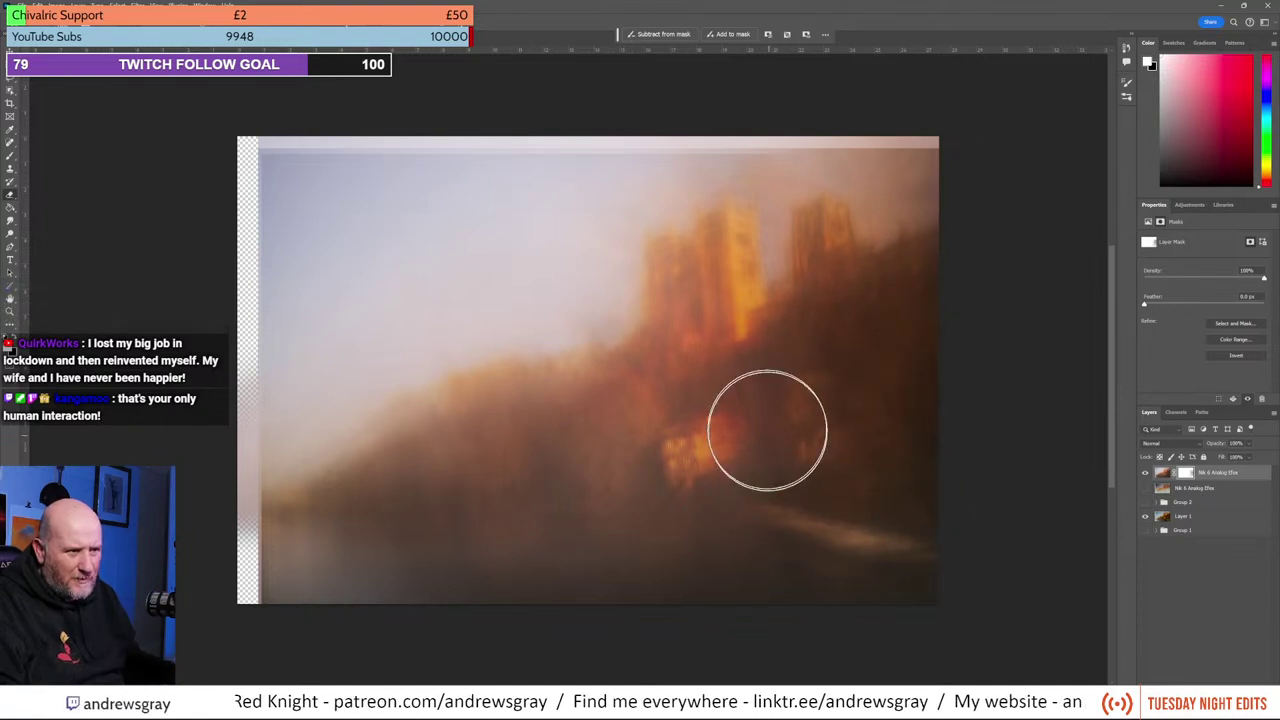
pyautogui.press('[')
pyautogui.press('[')
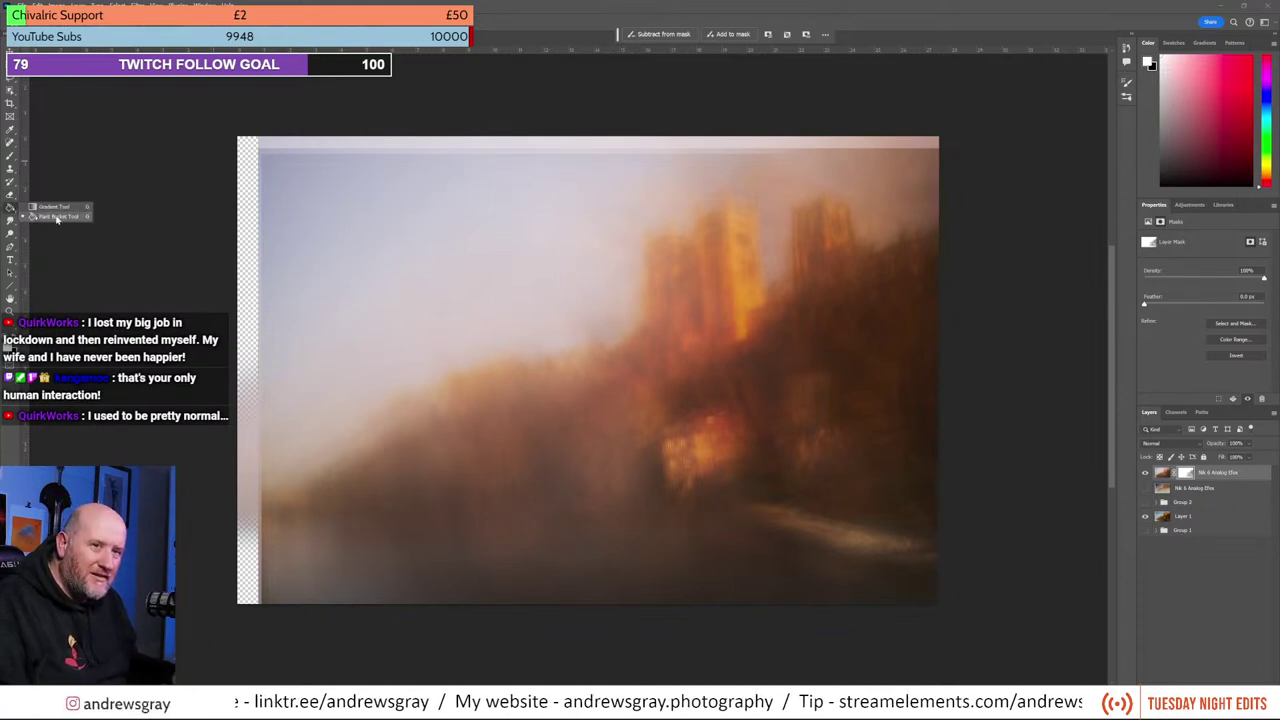
# Step: Fade the Analog Efex layer's mask with a bottom-to-top black-to-white gradient, lowering its midpoint
pyautogui.click(11, 207)
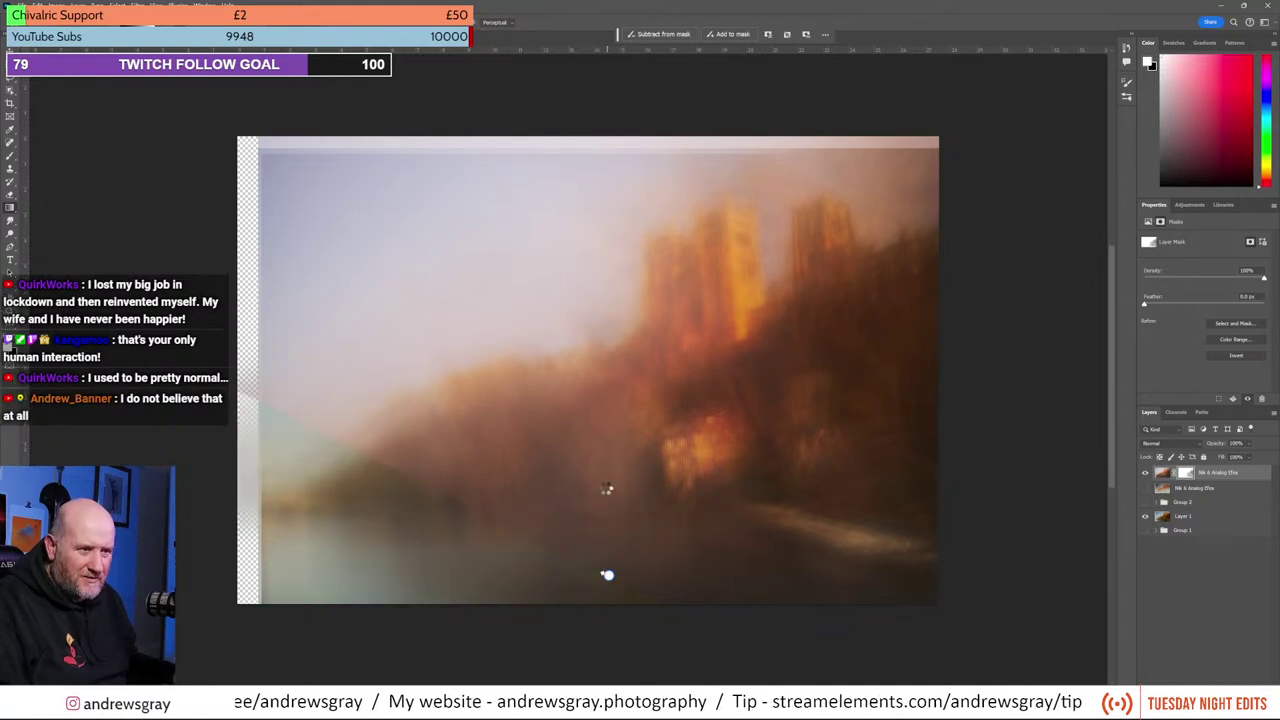
pyautogui.moveTo(608, 576); pyautogui.dragTo(604, 512)
pyautogui.moveTo(599, 601); pyautogui.dragTo(607, 678)
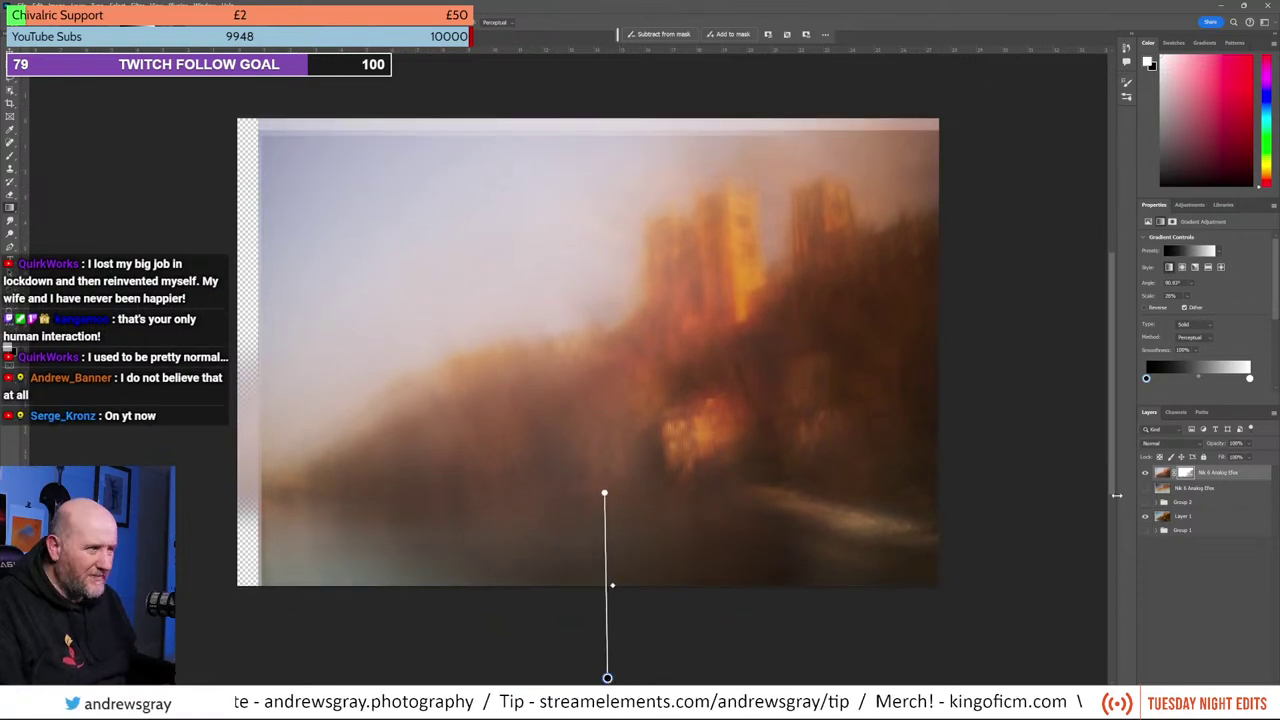
pyautogui.click(1147, 477)
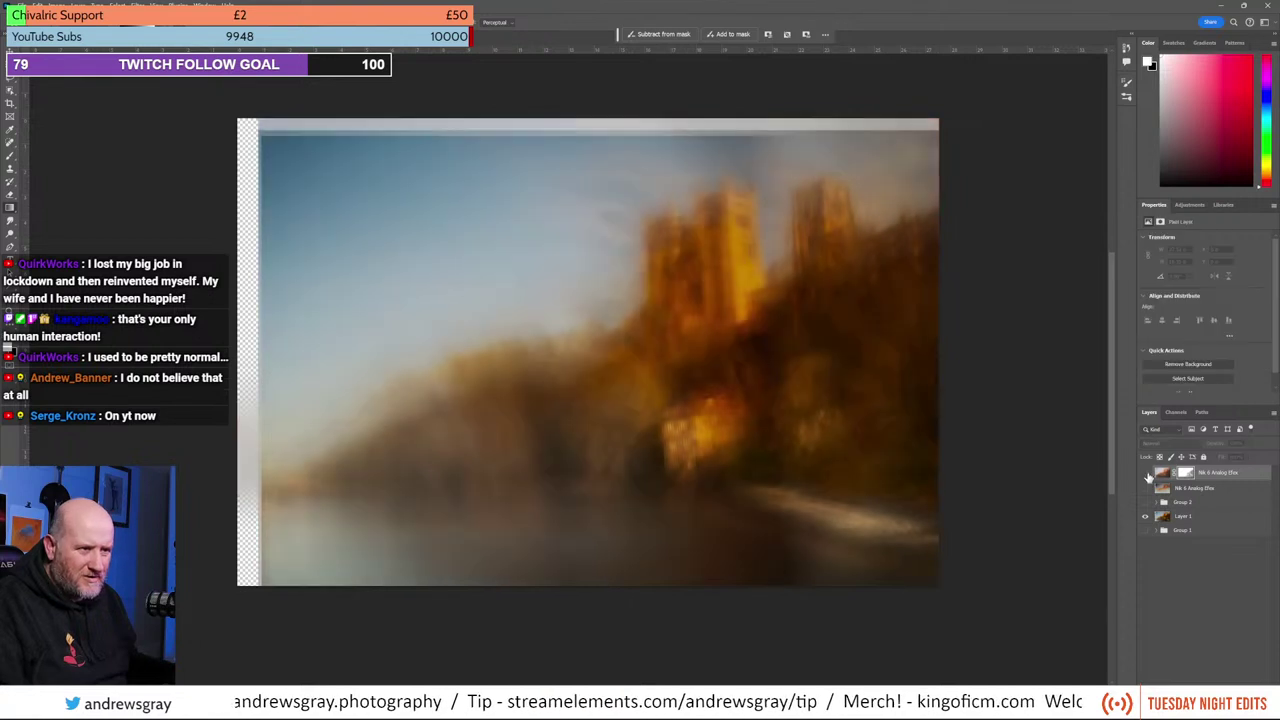
pyautogui.click(1147, 477)
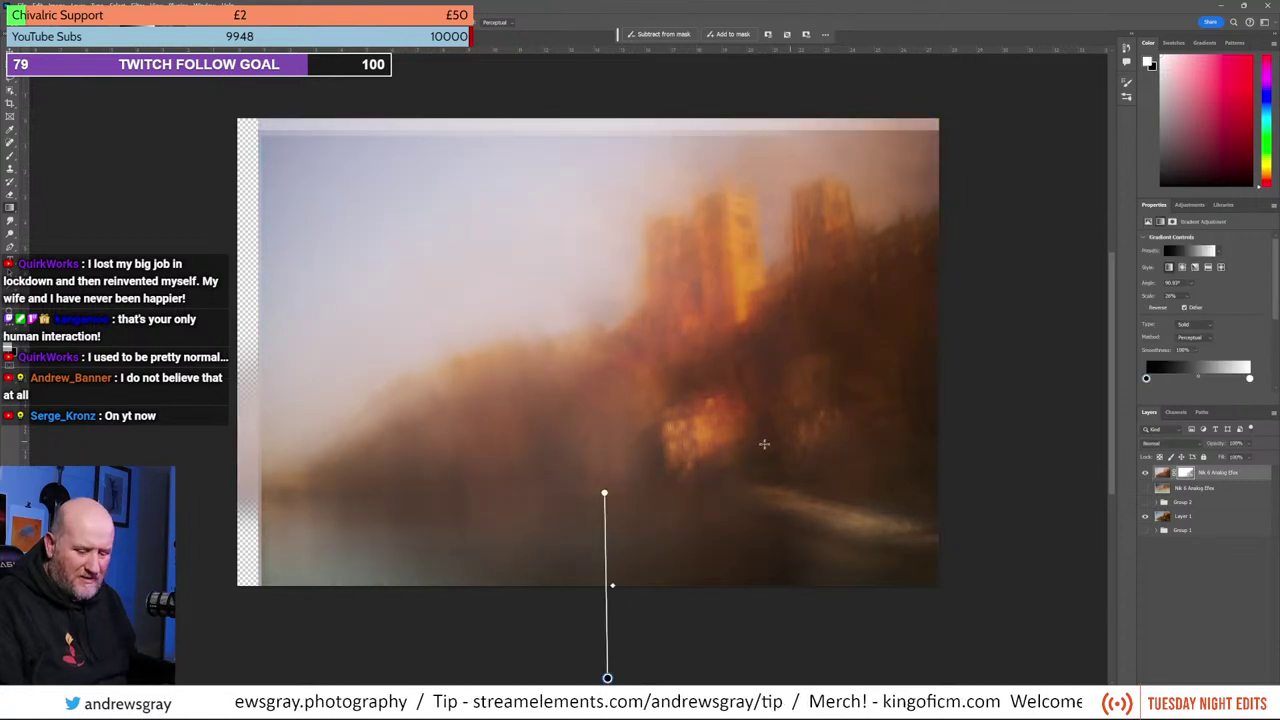
pyautogui.scroll(-2, 518, 367)
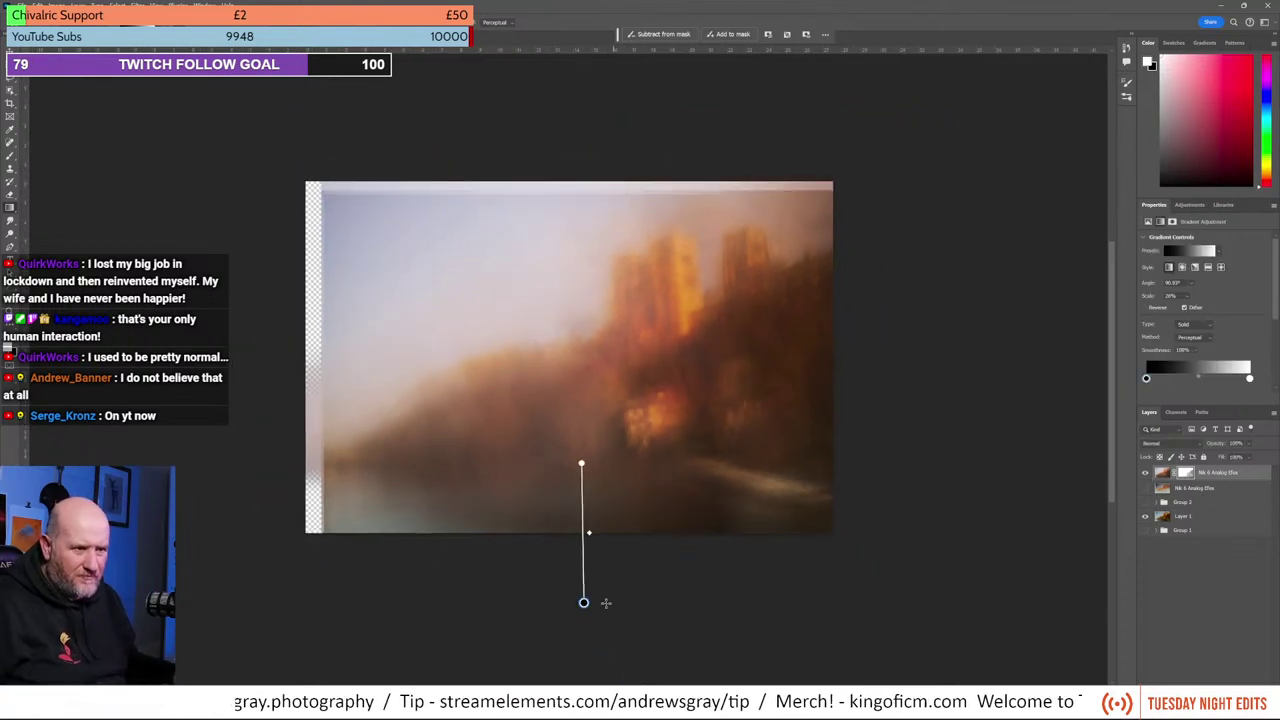
pyautogui.moveTo(584, 602); pyautogui.dragTo(584, 652)
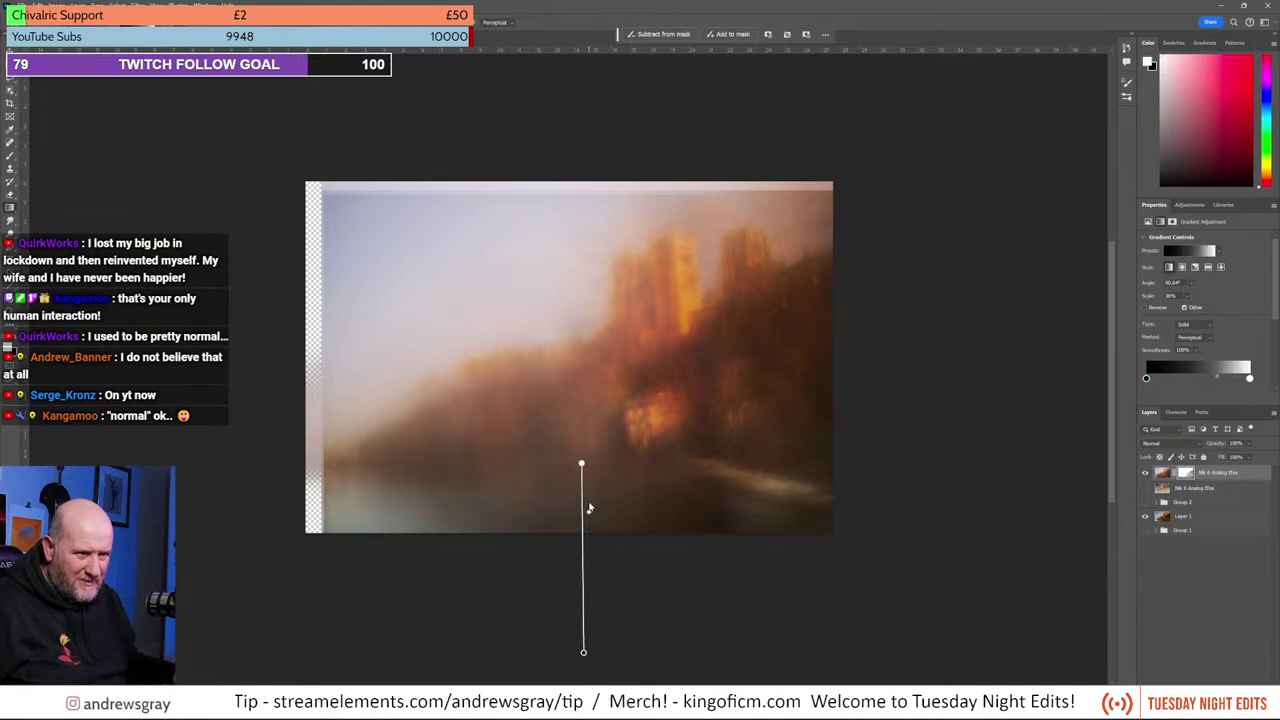
pyautogui.moveTo(590, 497); pyautogui.dragTo(587, 564)
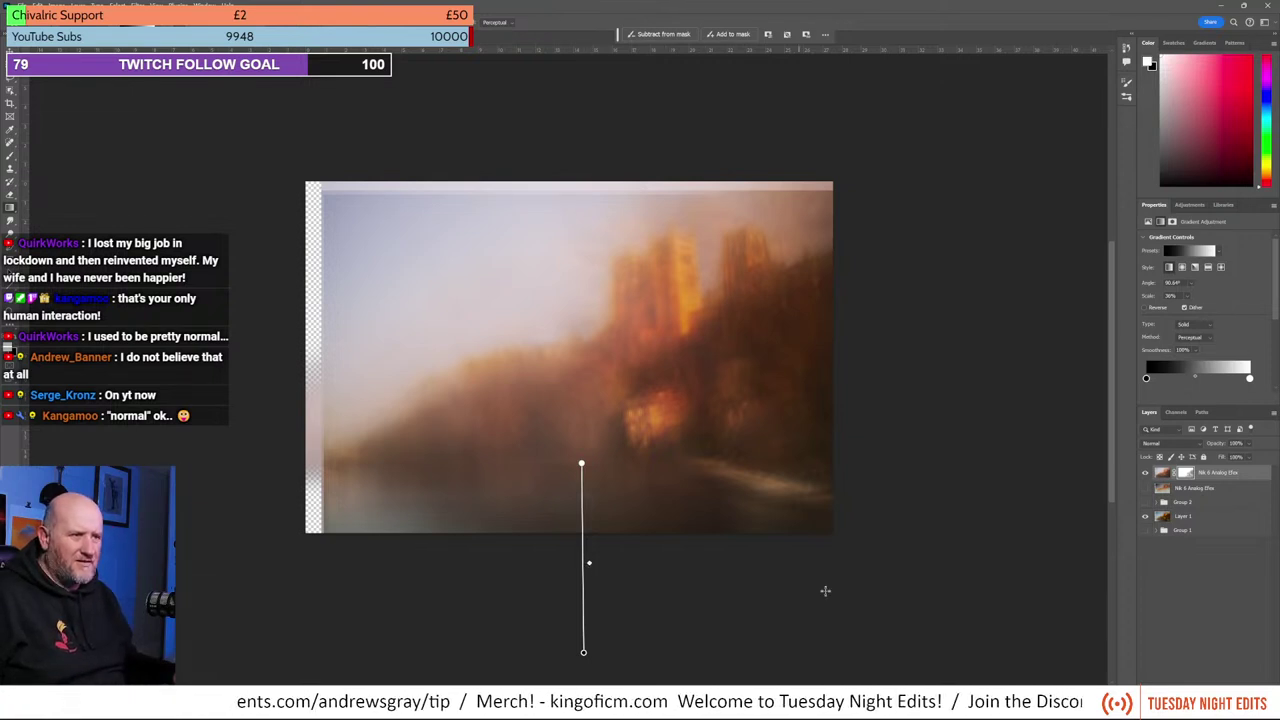
# Step: Add a Curves adjustment layer on top and lift its midpoint to brighten the midtones
pyautogui.click(1221, 478)
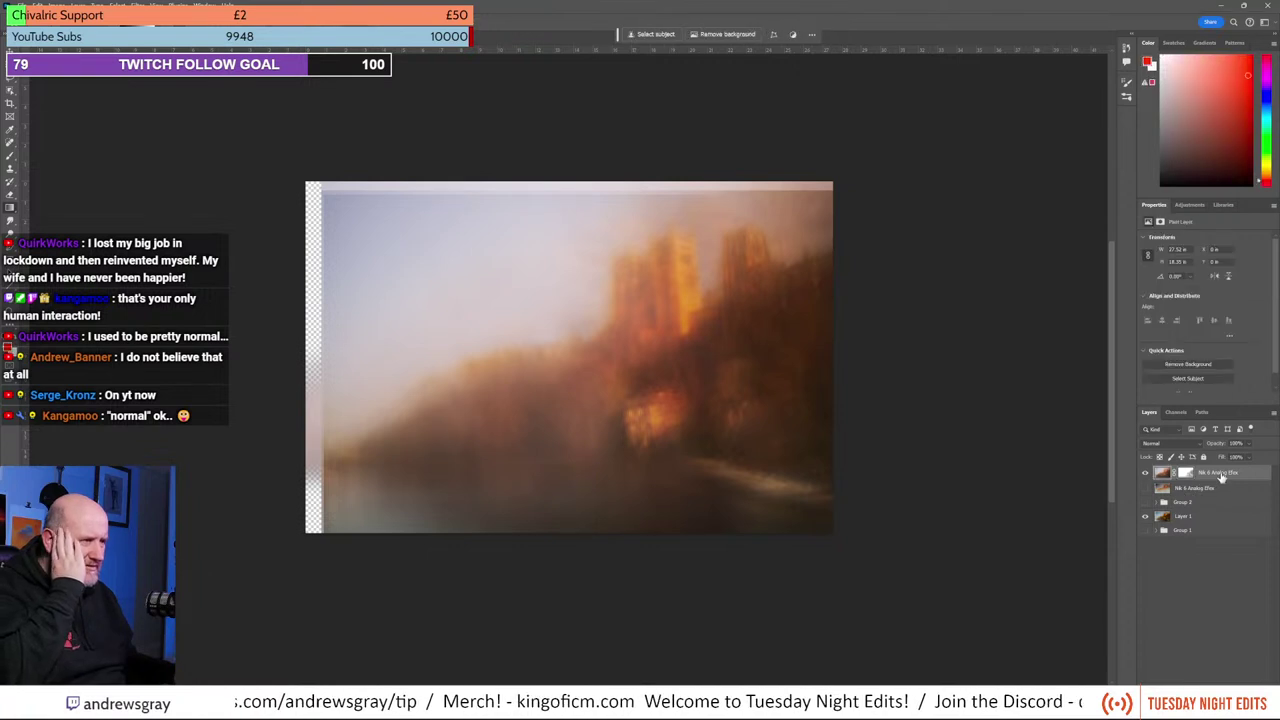
pyautogui.click(1189, 204)
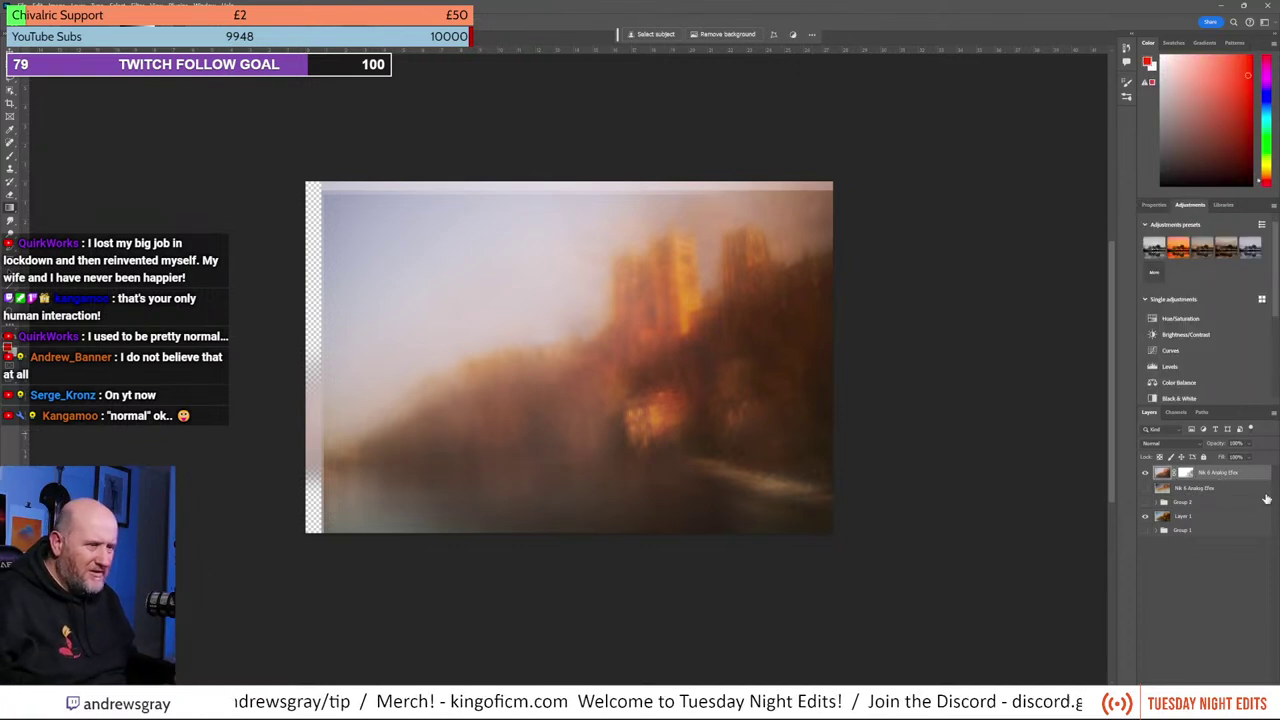
pyautogui.click(1170, 351)
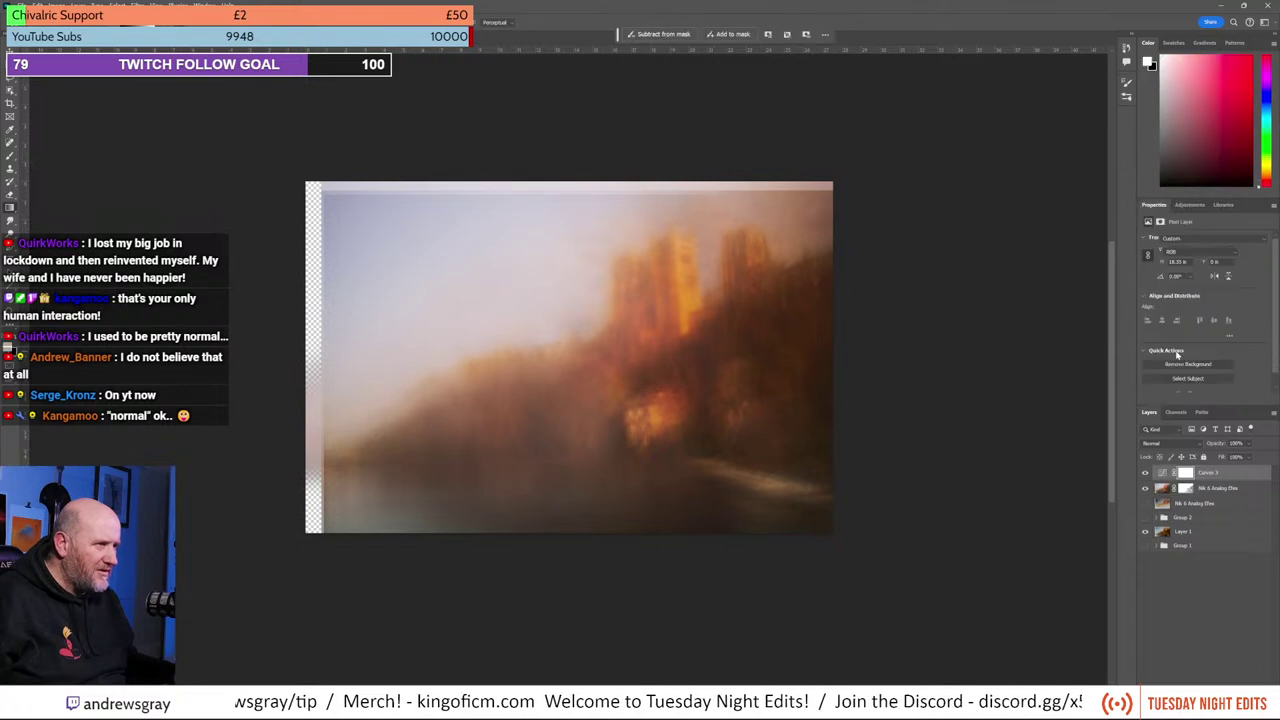
pyautogui.moveTo(1214, 312); pyautogui.dragTo(1211, 300)
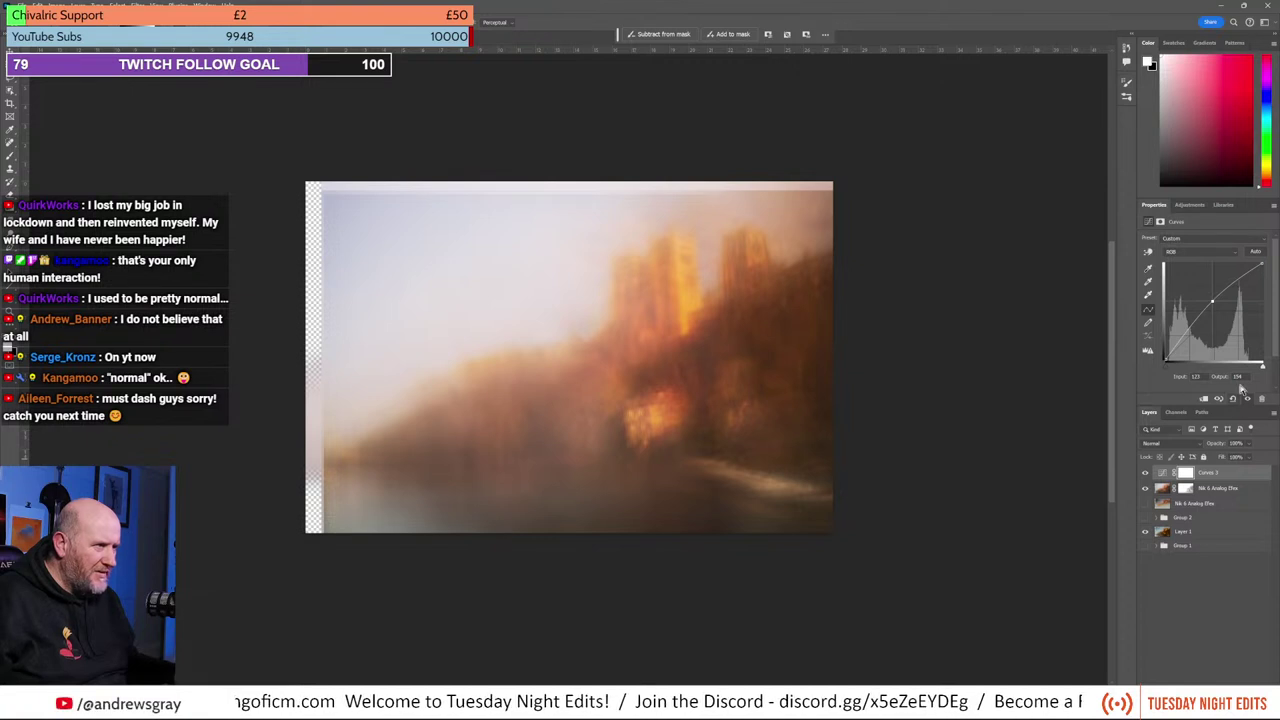
# Step: Invert the Curves mask to black, enlarge the brush, and paint white across the top sky
pyautogui.click(1160, 221)
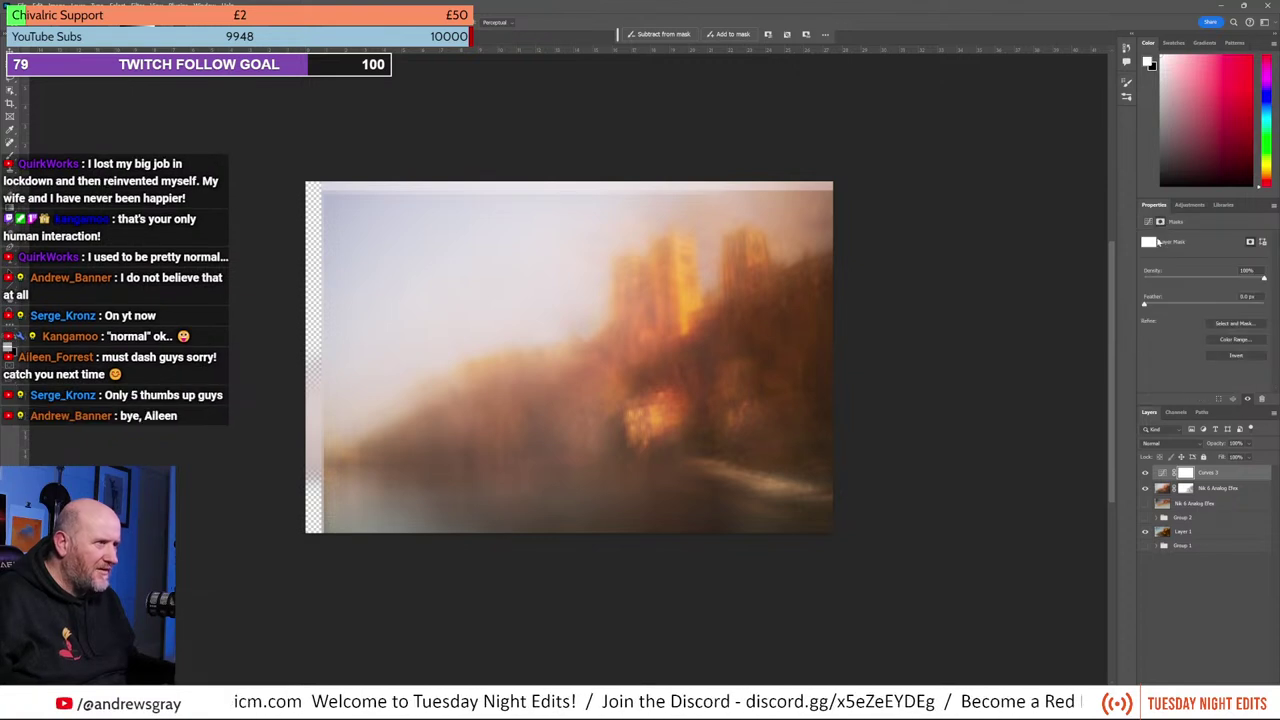
pyautogui.click(1220, 355)
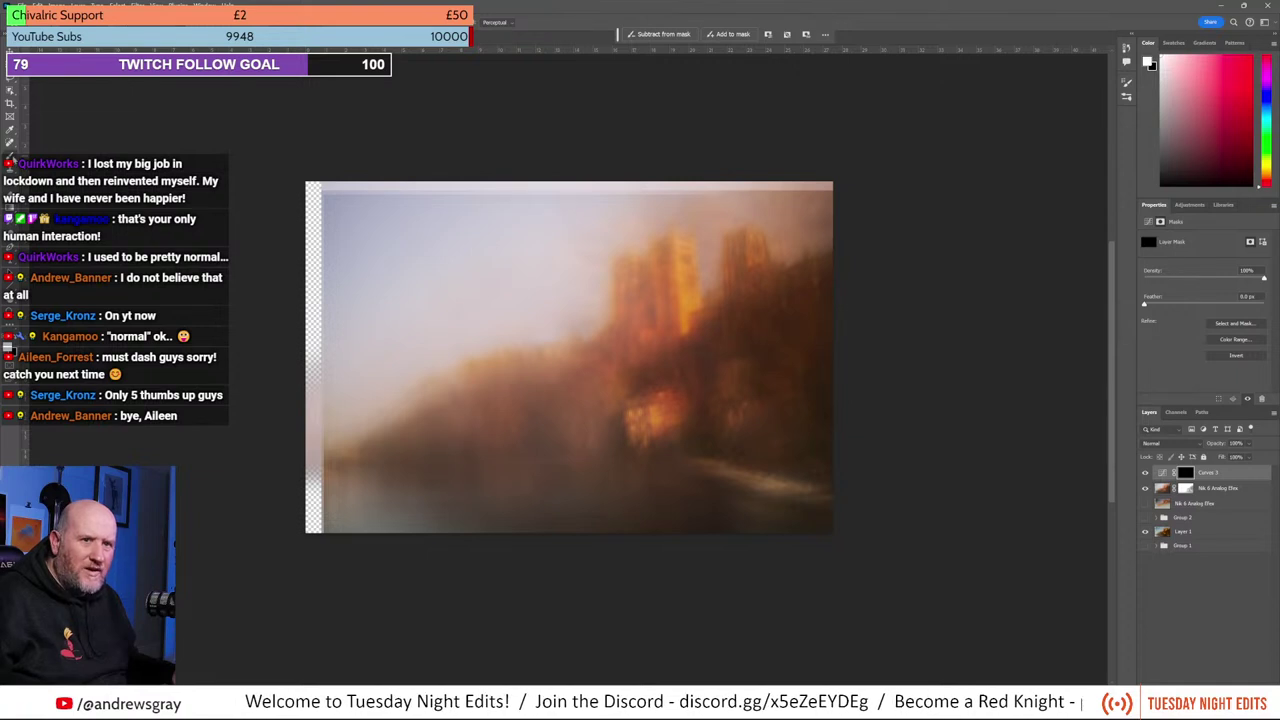
pyautogui.press(']')
pyautogui.press(']')
pyautogui.press(']')
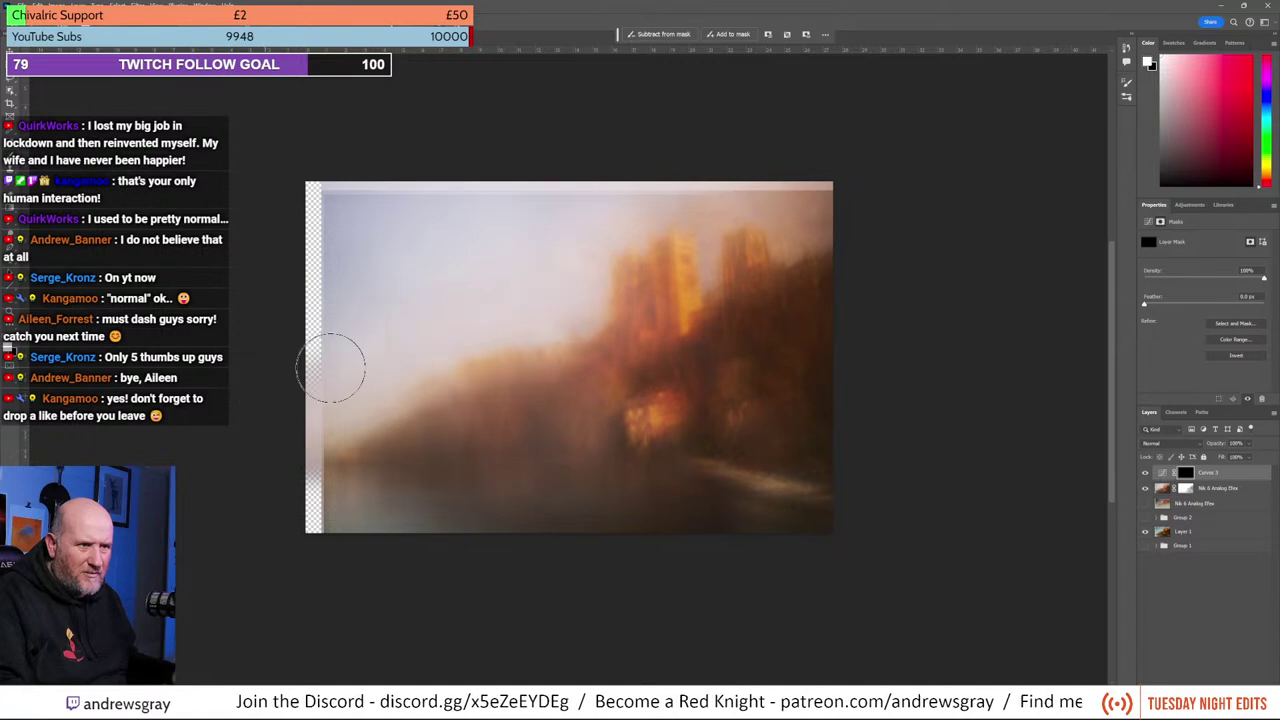
pyautogui.moveTo(635, 213)
pyautogui.mouseDown()
pyautogui.moveTo(820, 157)
pyautogui.moveTo(294, 217)
pyautogui.moveTo(449, 233)
pyautogui.mouseUp()
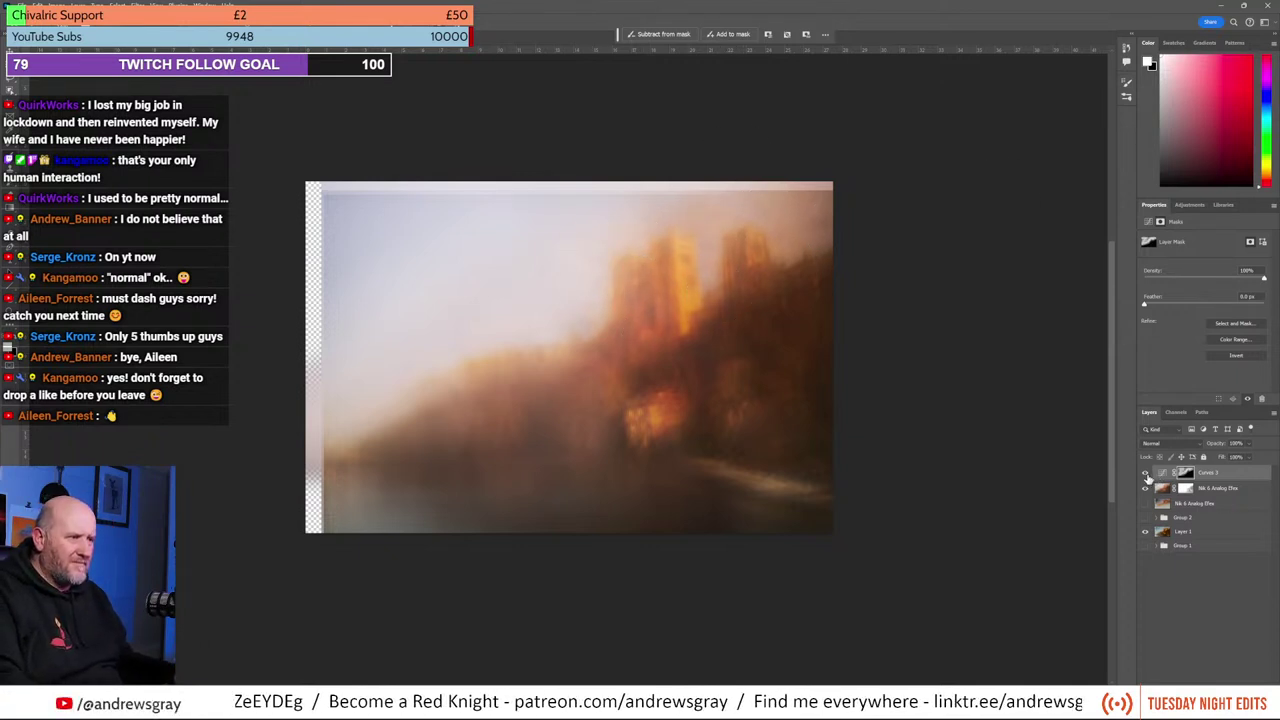
# Step: Toggle the Curves layer off and on to compare, then expand Group 1 to show its layers
pyautogui.click(1145, 474)
pyautogui.click(1145, 474)
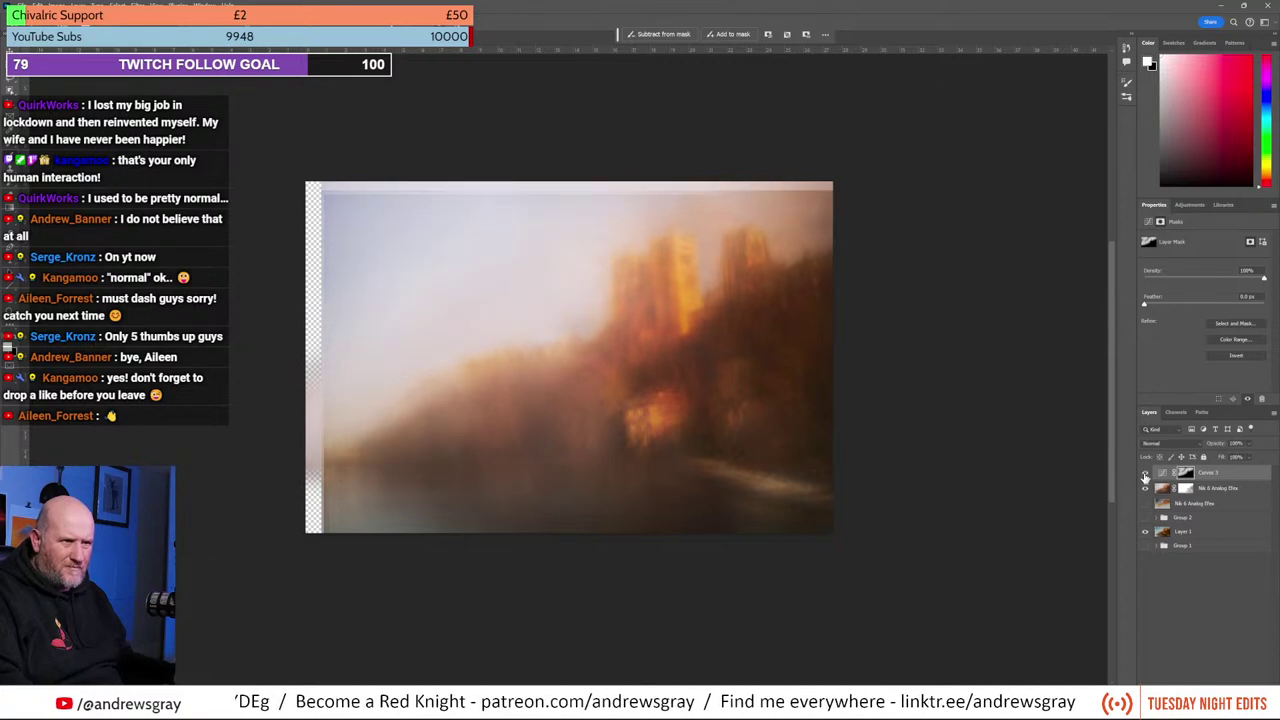
pyautogui.click(1145, 474)
pyautogui.click(1145, 474)
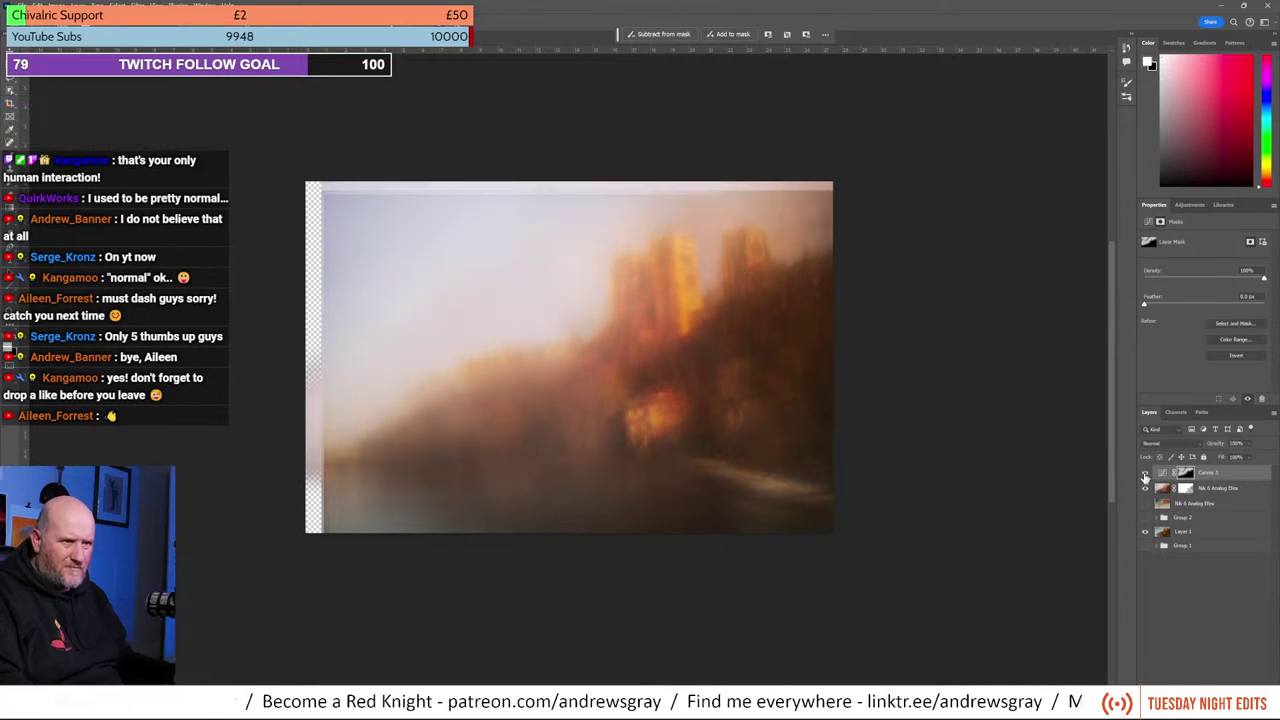
pyautogui.click(1145, 474)
pyautogui.click(1145, 474)
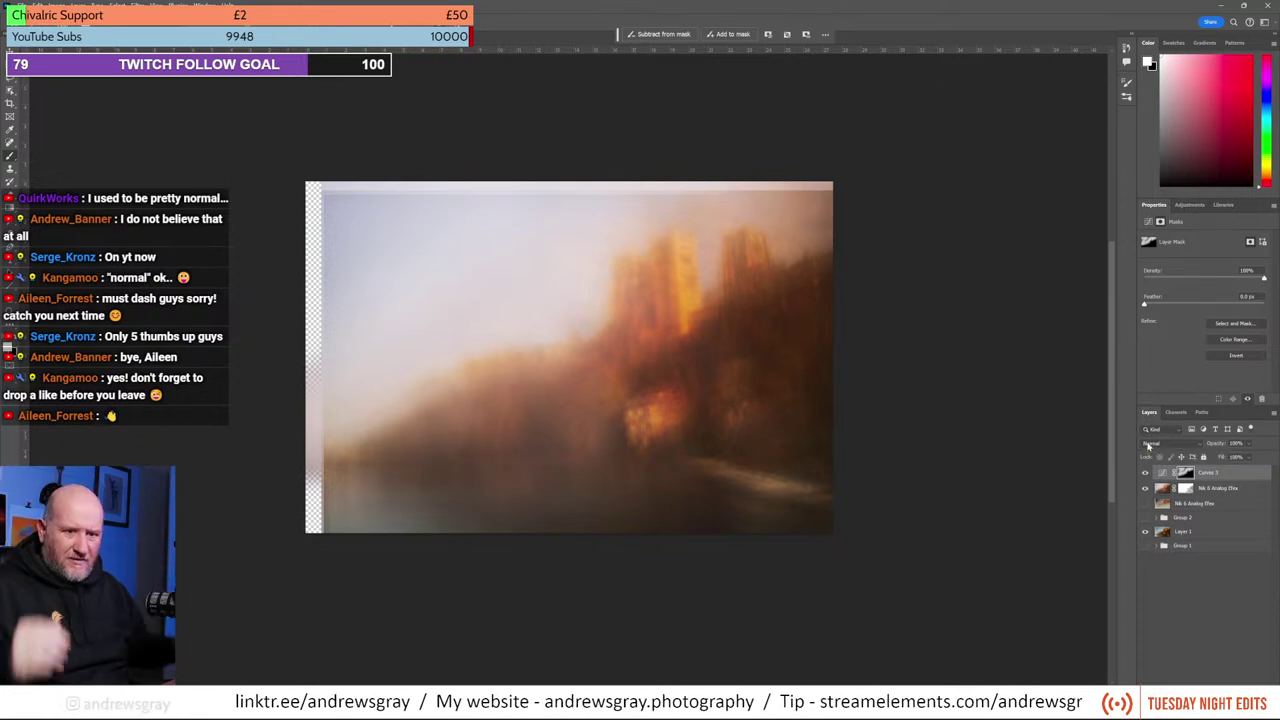
pyautogui.click(1157, 547)
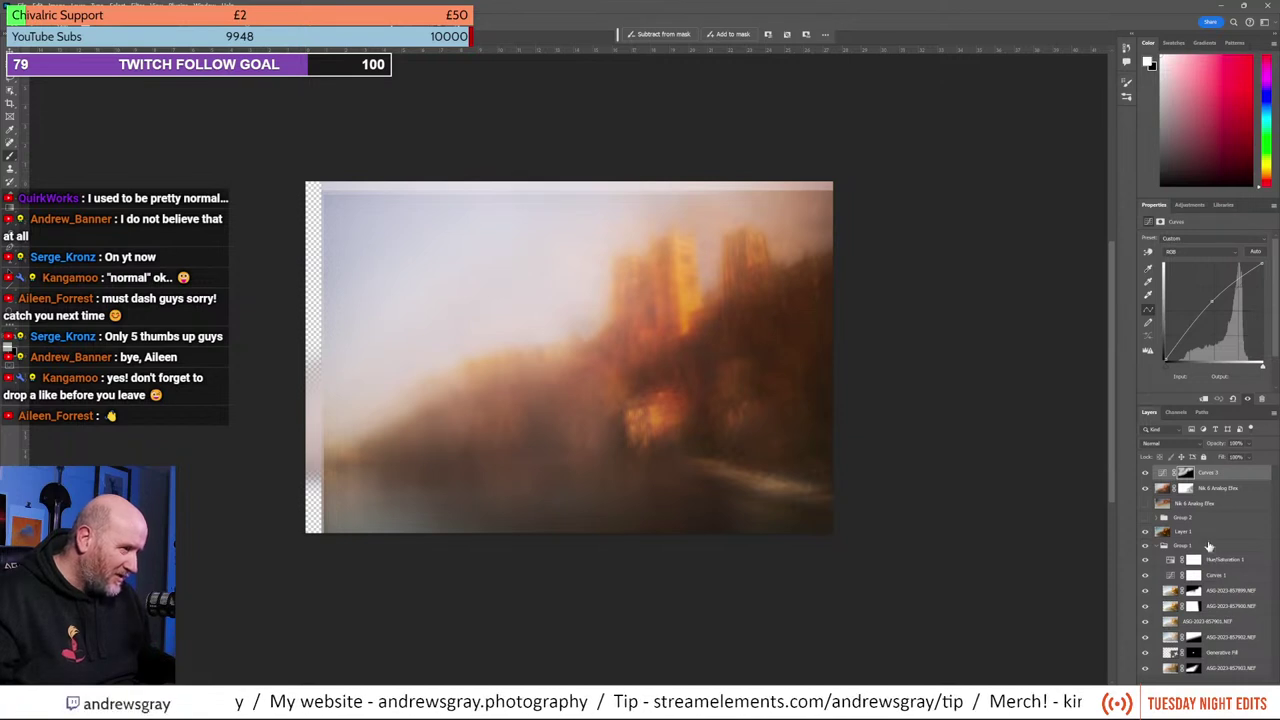
# Step: Hide the top two layers and delete Group 1's layers to the trash
pyautogui.click(1145, 474)
pyautogui.click(1145, 489)
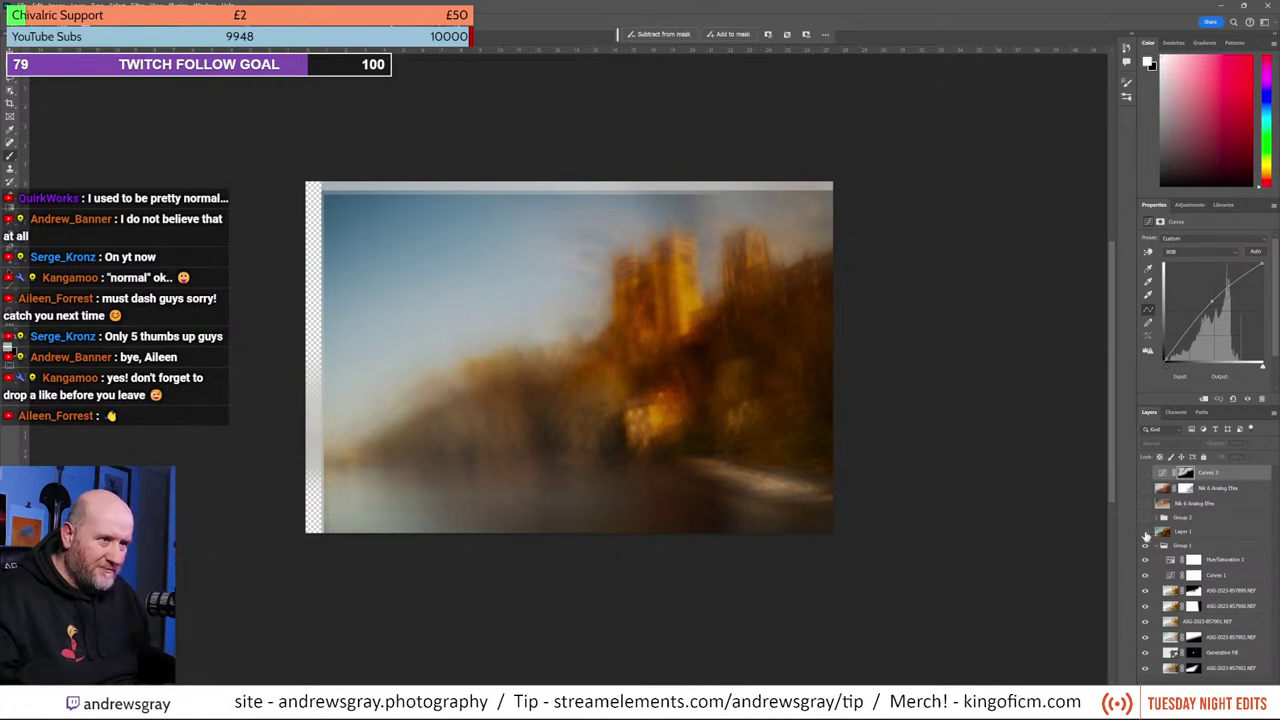
pyautogui.click(1205, 546)
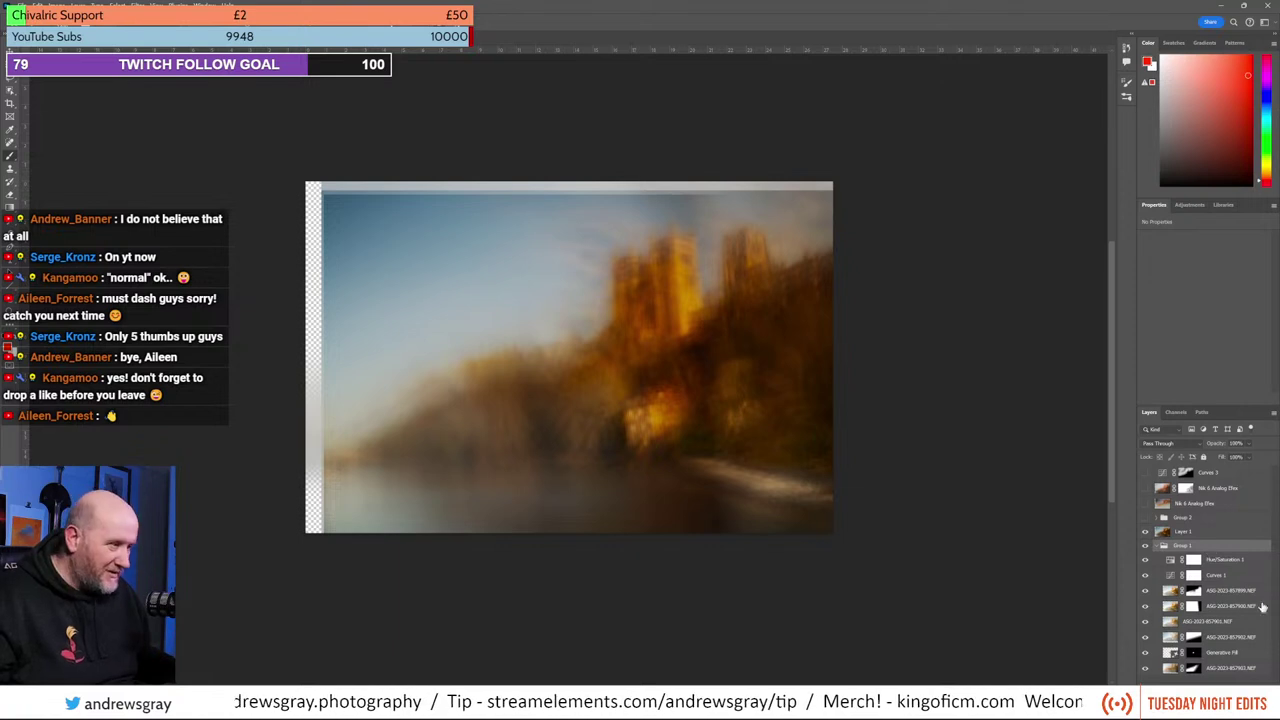
pyautogui.keyDown('shift'); pyautogui.click(1240, 674); pyautogui.keyUp('shift')
pyautogui.moveTo(1240, 674); pyautogui.dragTo(1262, 695)
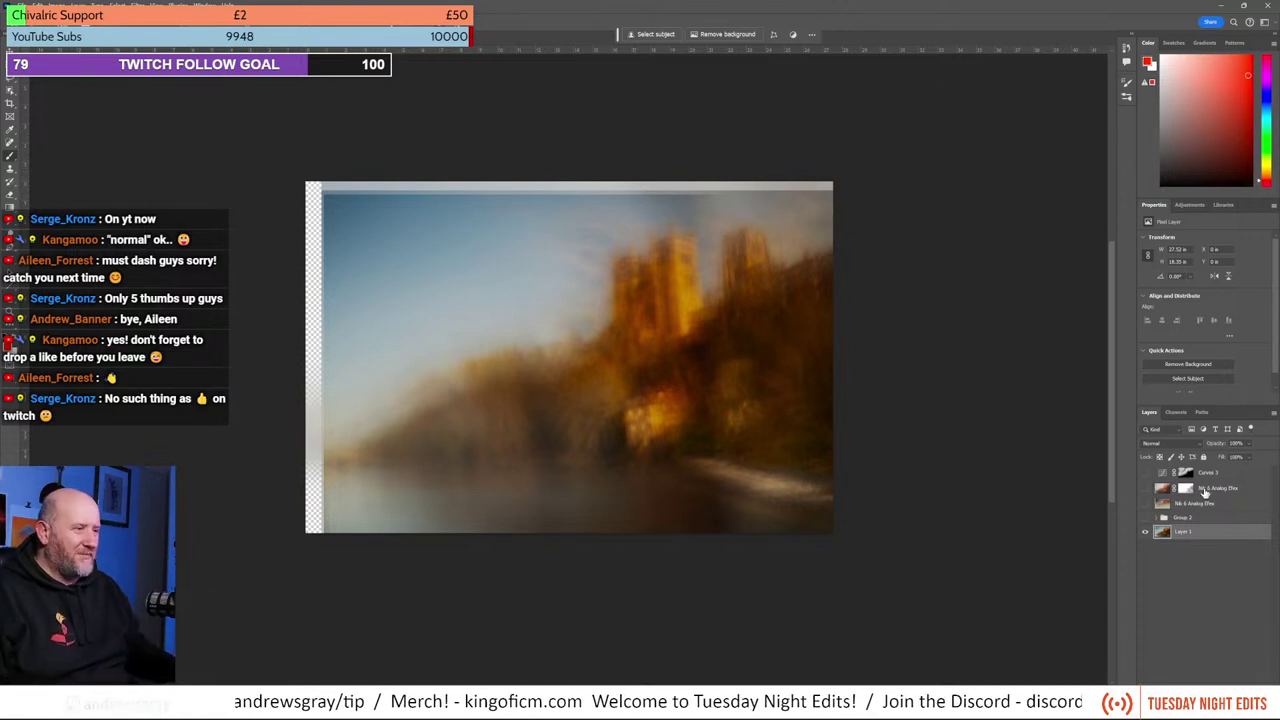
# Step: Turn the top two layers back on, compare the second Nik 6 Analog Efex layer, and select the Curves 3 mask
pyautogui.click(1145, 473)
pyautogui.click(1146, 488)
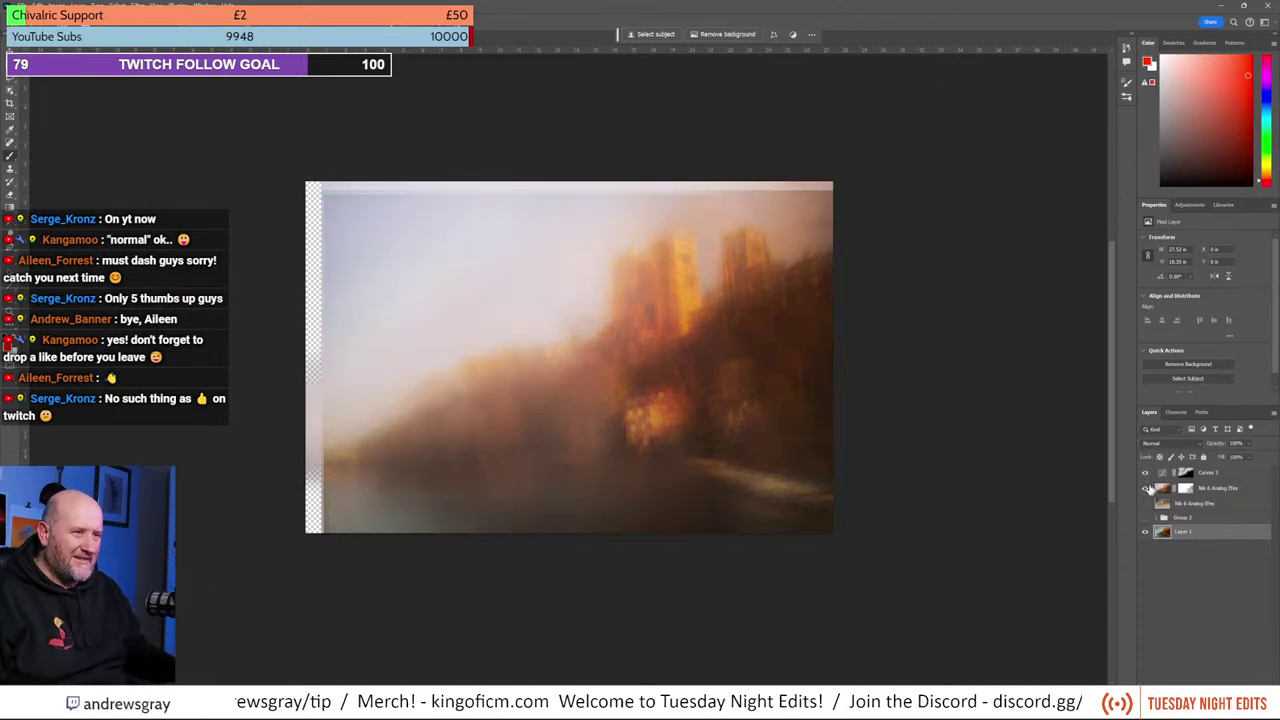
pyautogui.click(1145, 505)
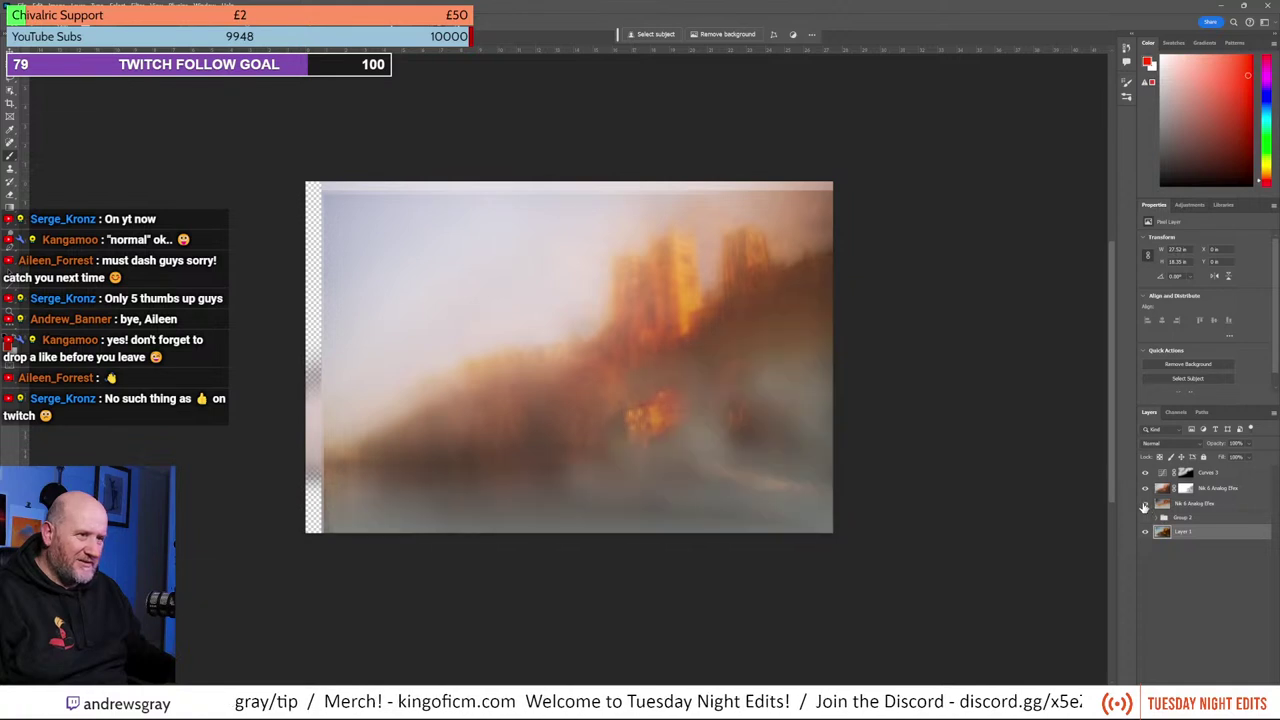
pyautogui.click(1145, 505)
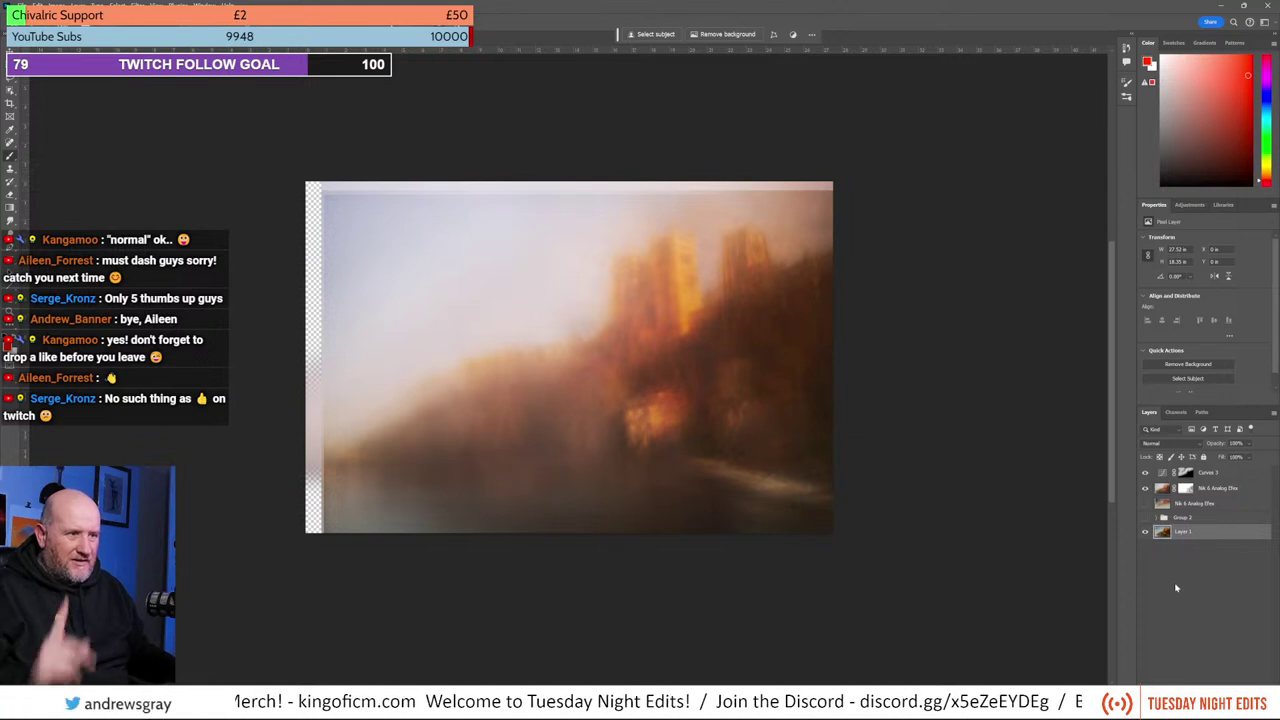
pyautogui.click(1186, 472)
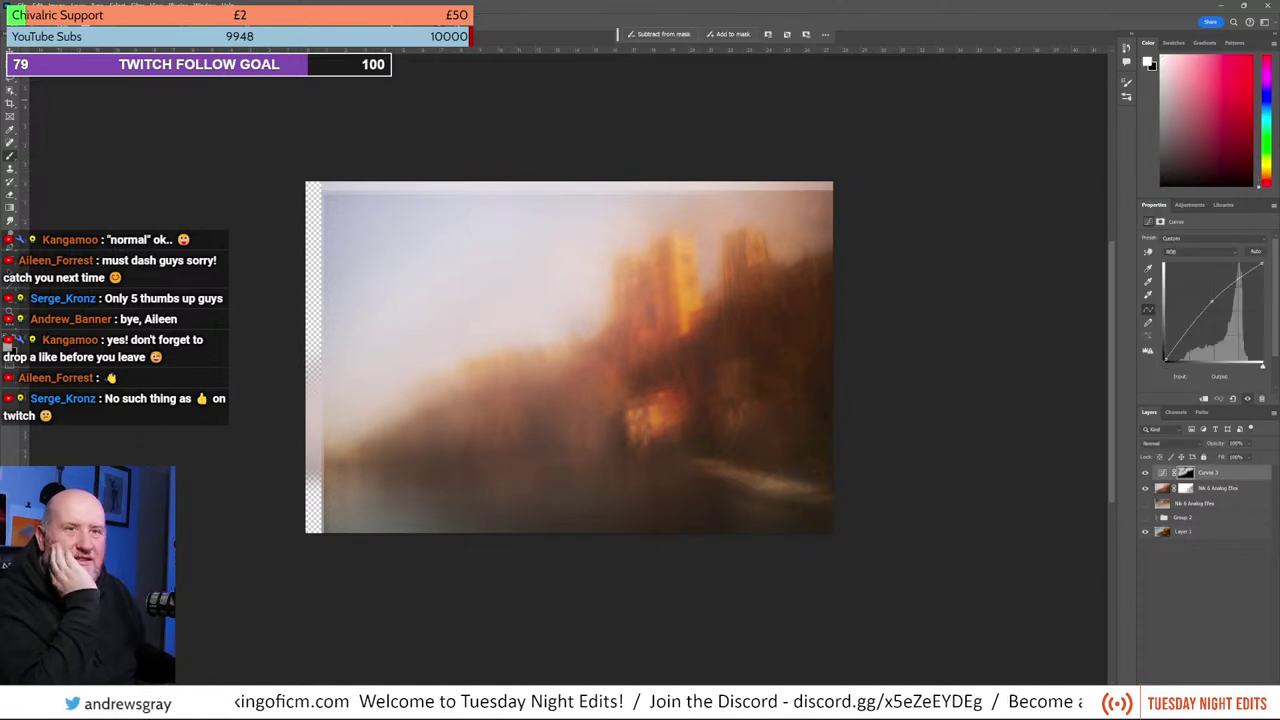
# Step: Save the layered hazy cathedral document in place
pyautogui.click(21, 5)
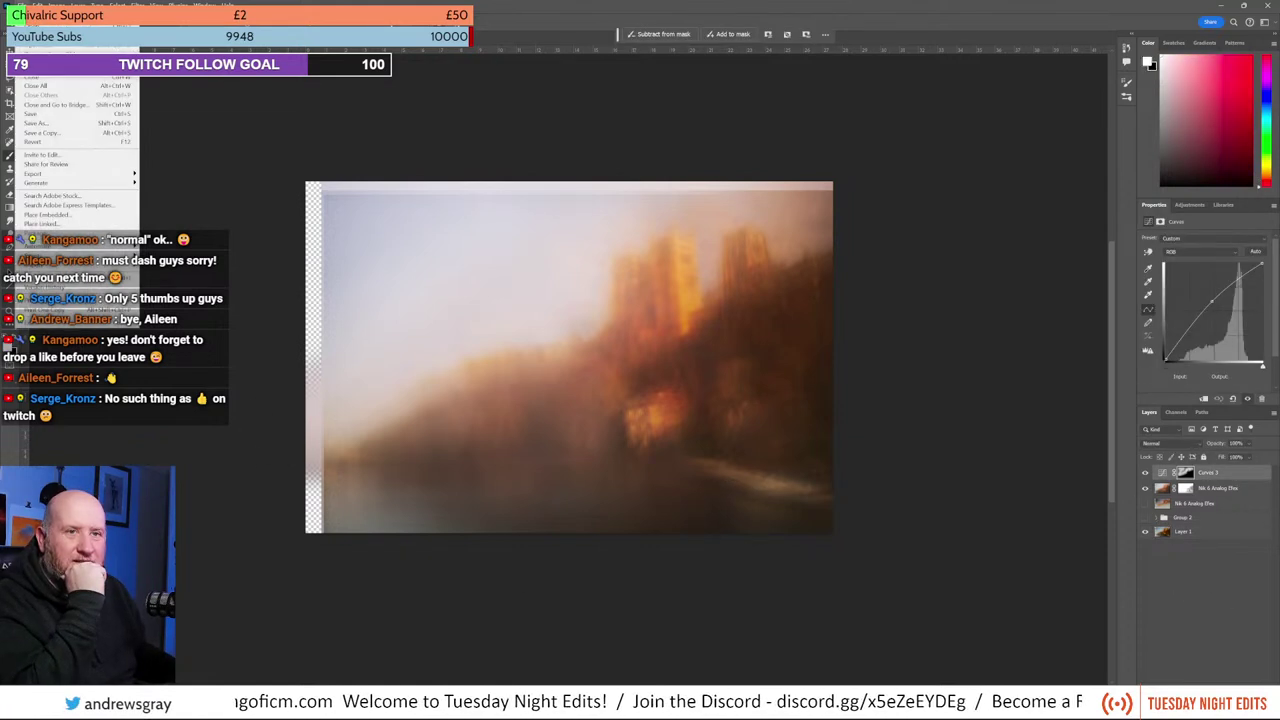
pyautogui.click(66, 116)
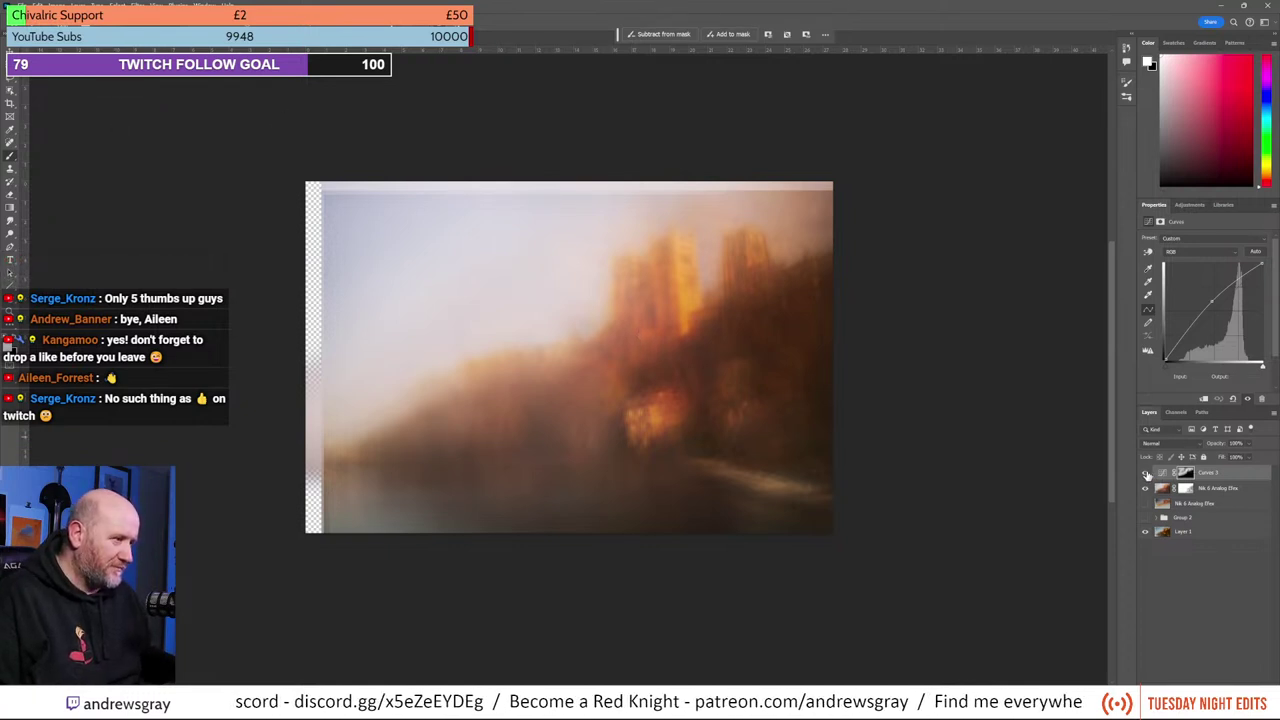
# Step: Hide the top layers, select Nik 6 Analog Efex, and flatten to a single Background layer
pyautogui.moveTo(1146, 474); pyautogui.dragTo(1147, 507)
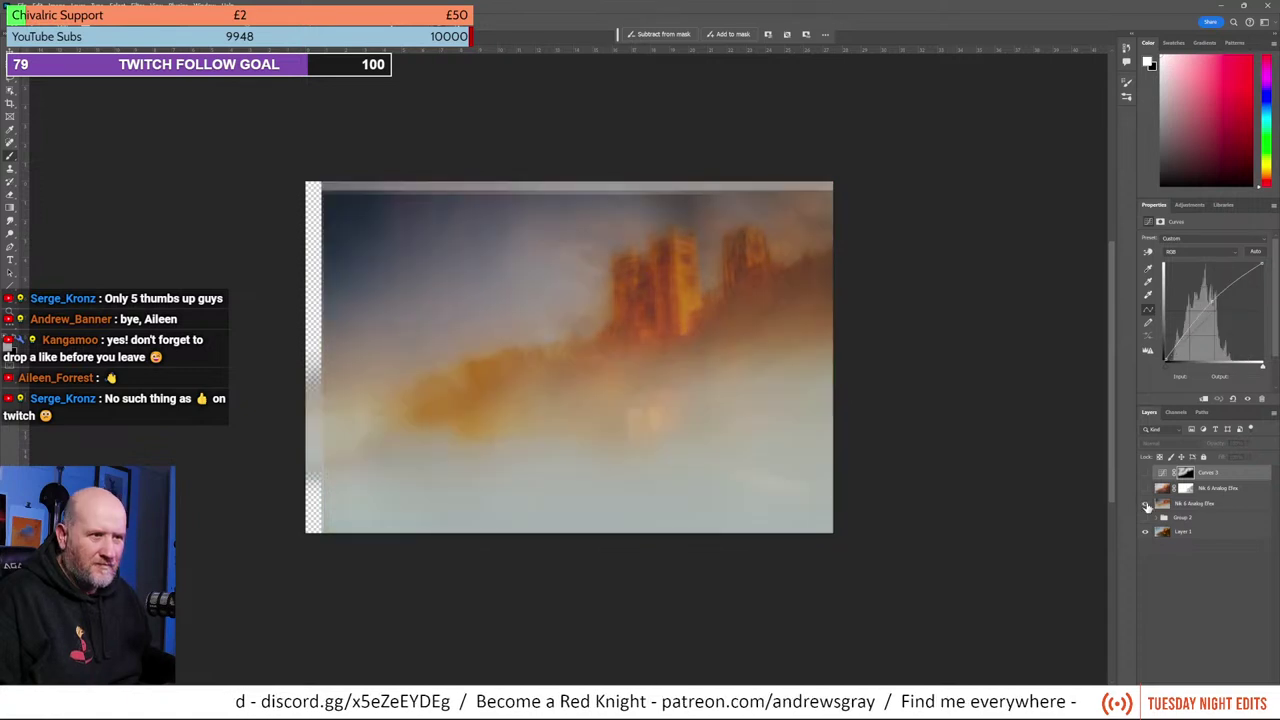
pyautogui.click(1222, 505)
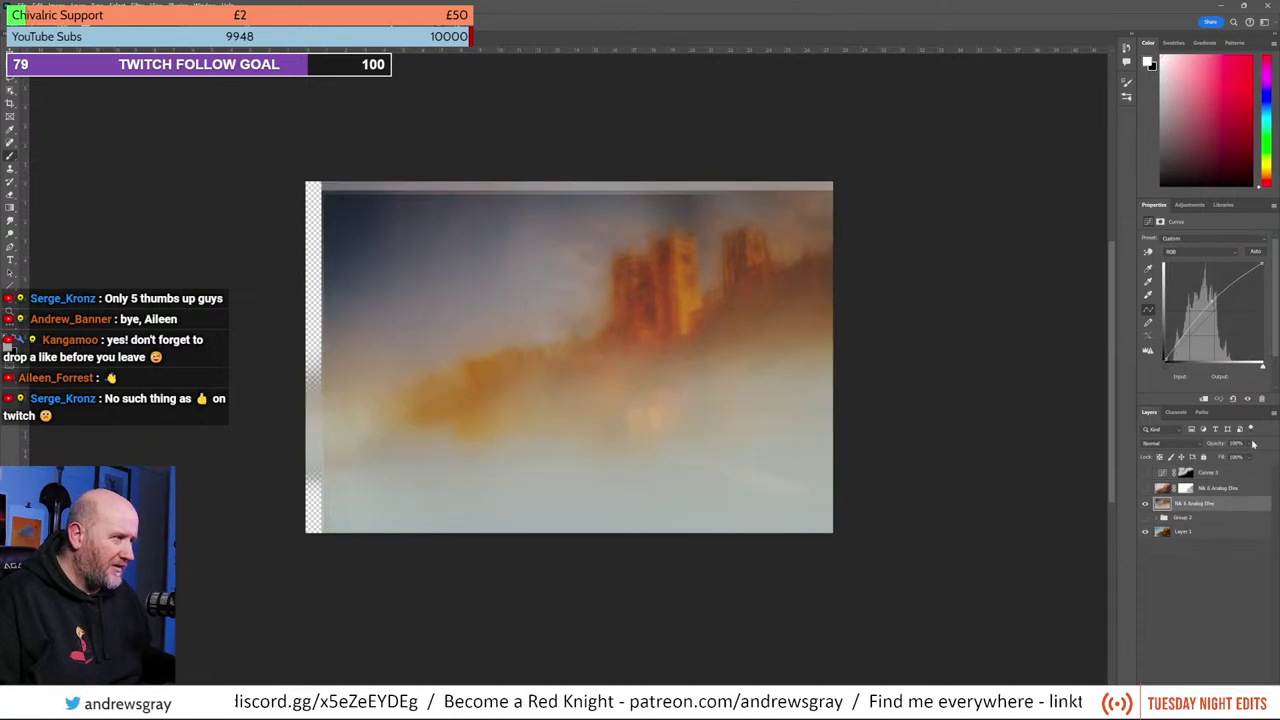
pyautogui.click(1273, 413)
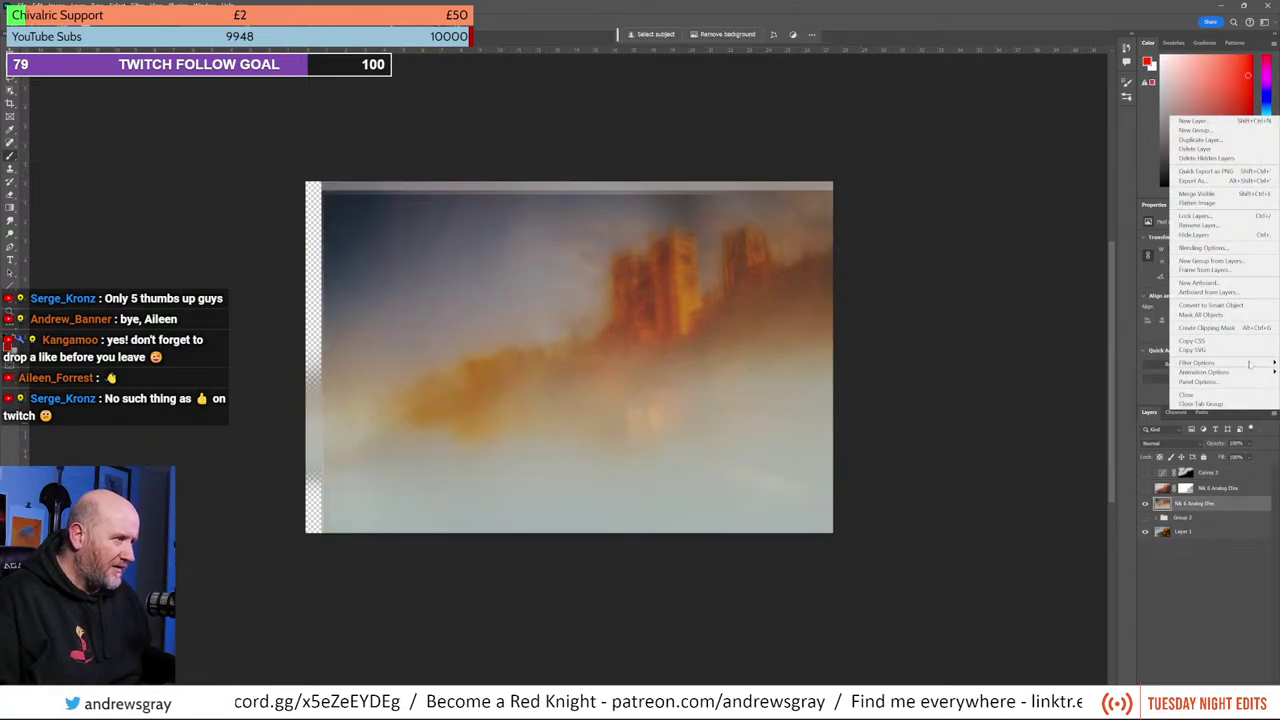
pyautogui.click(1214, 205)
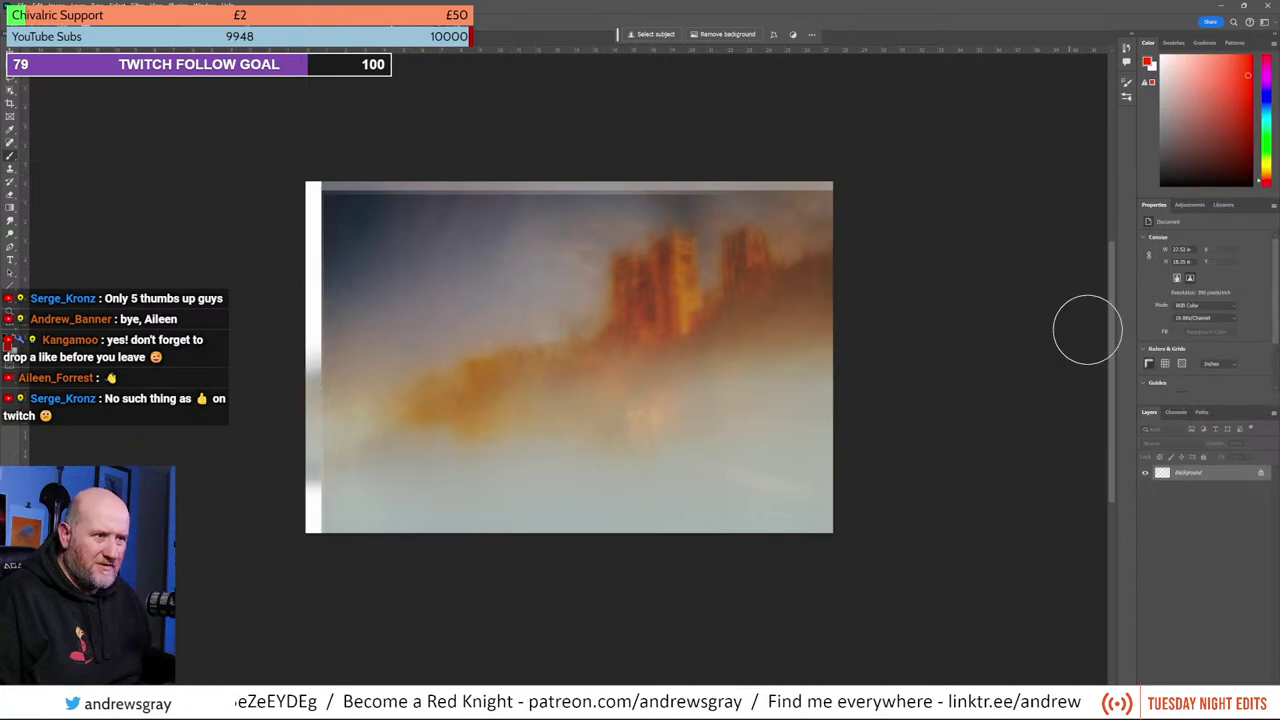
pyautogui.click(24, 5)
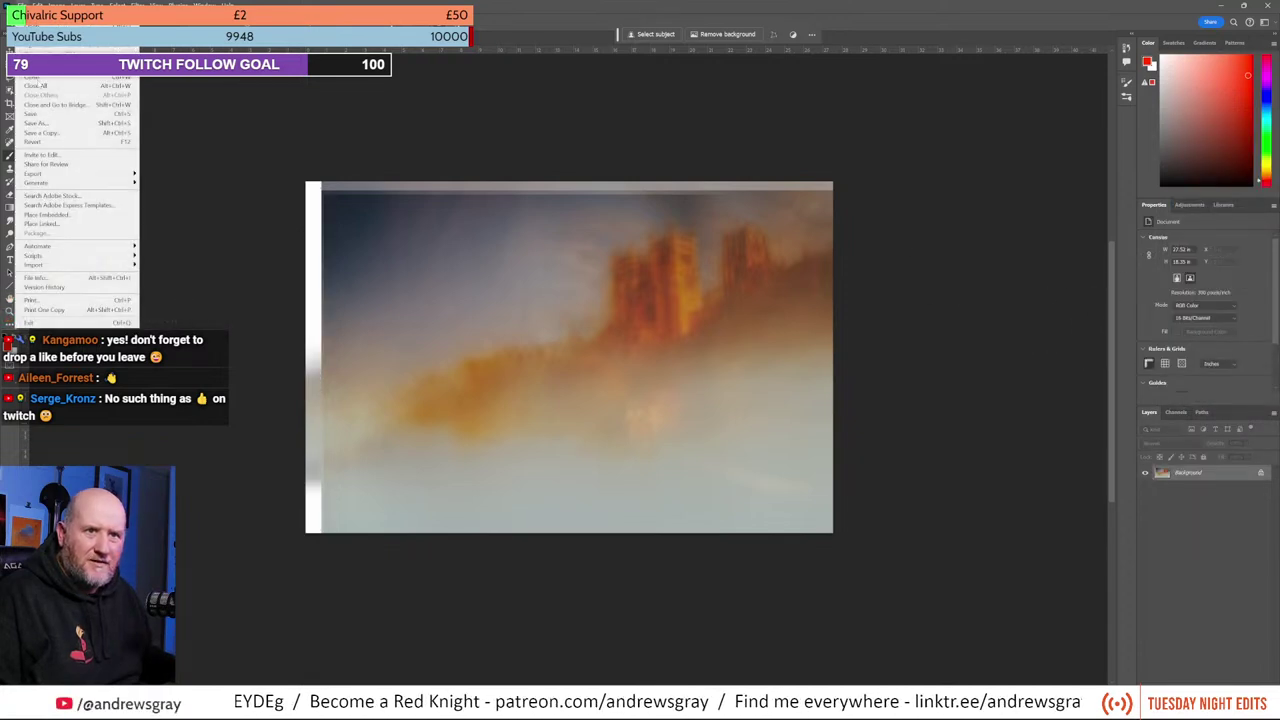
pyautogui.click(47, 122)
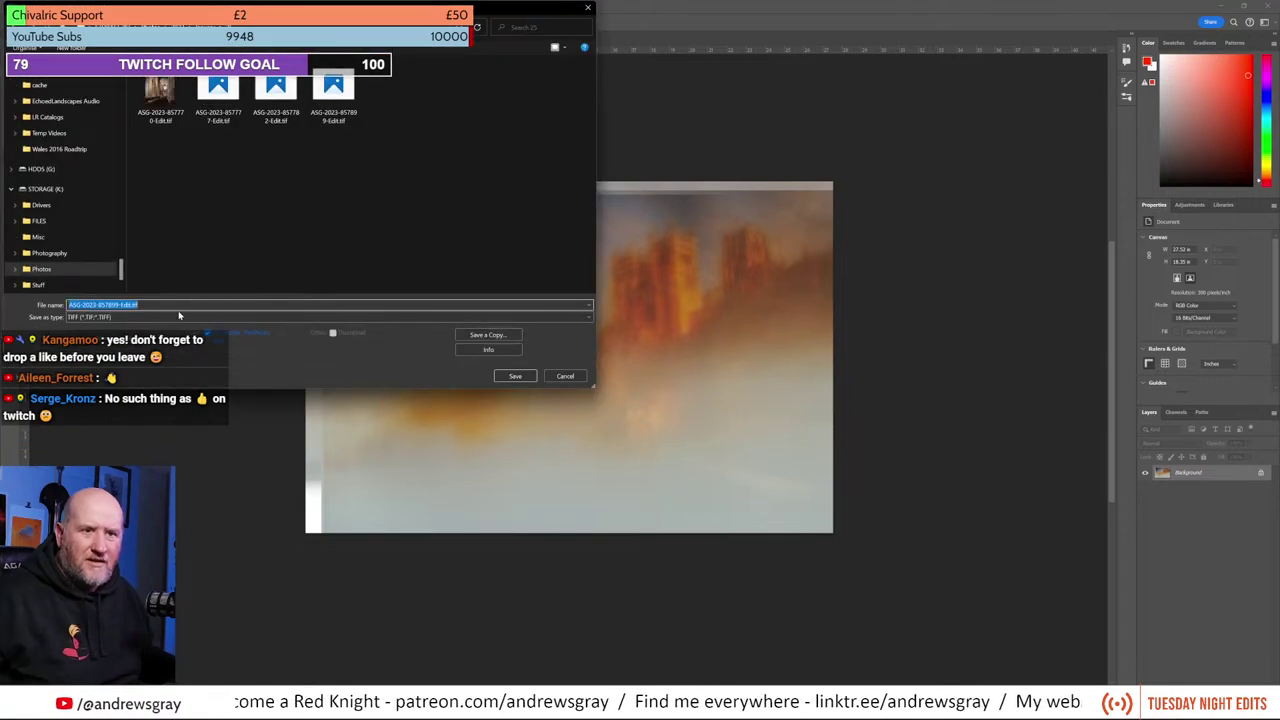
pyautogui.click(138, 304)
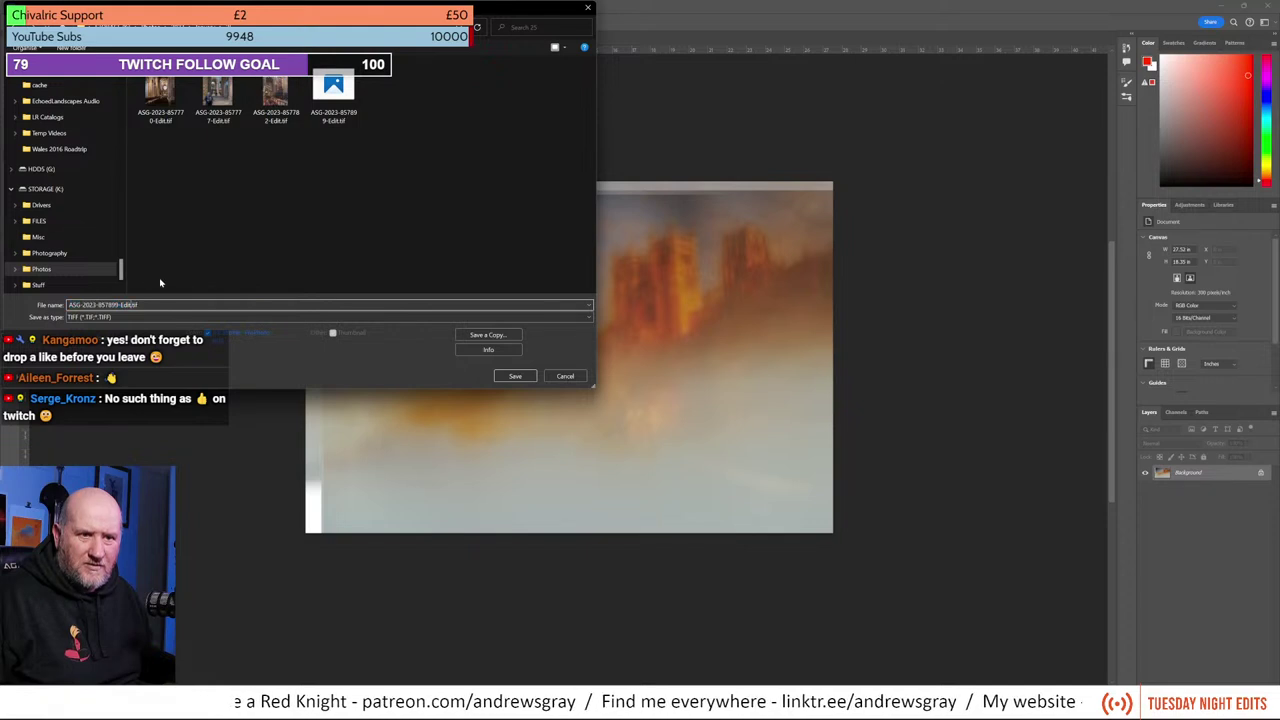
pyautogui.write('2')
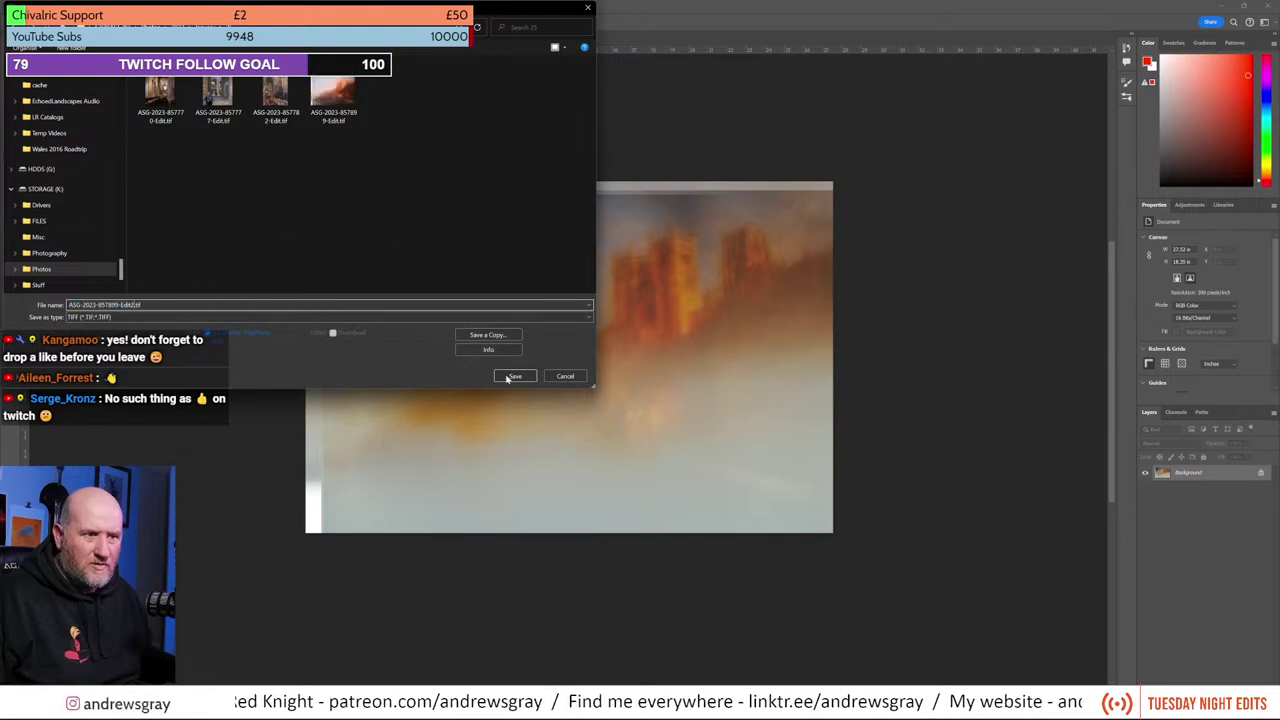
pyautogui.click(515, 377)
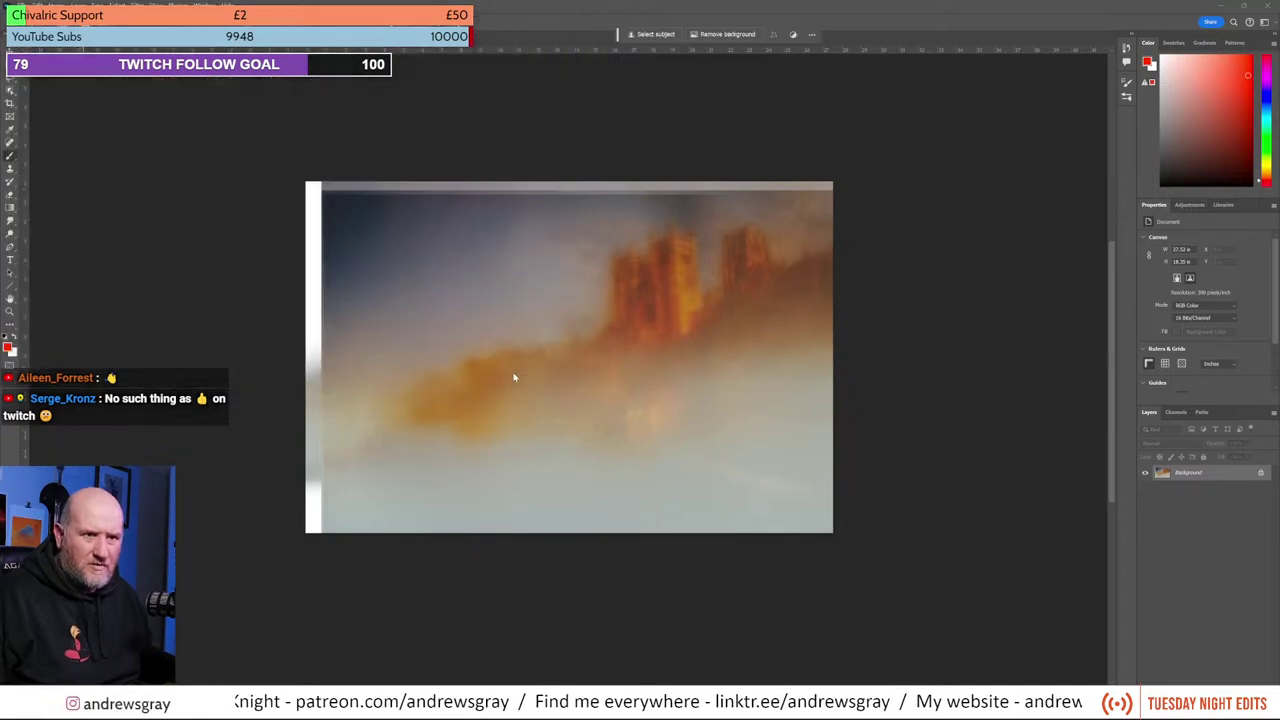
pyautogui.click(760, 191)
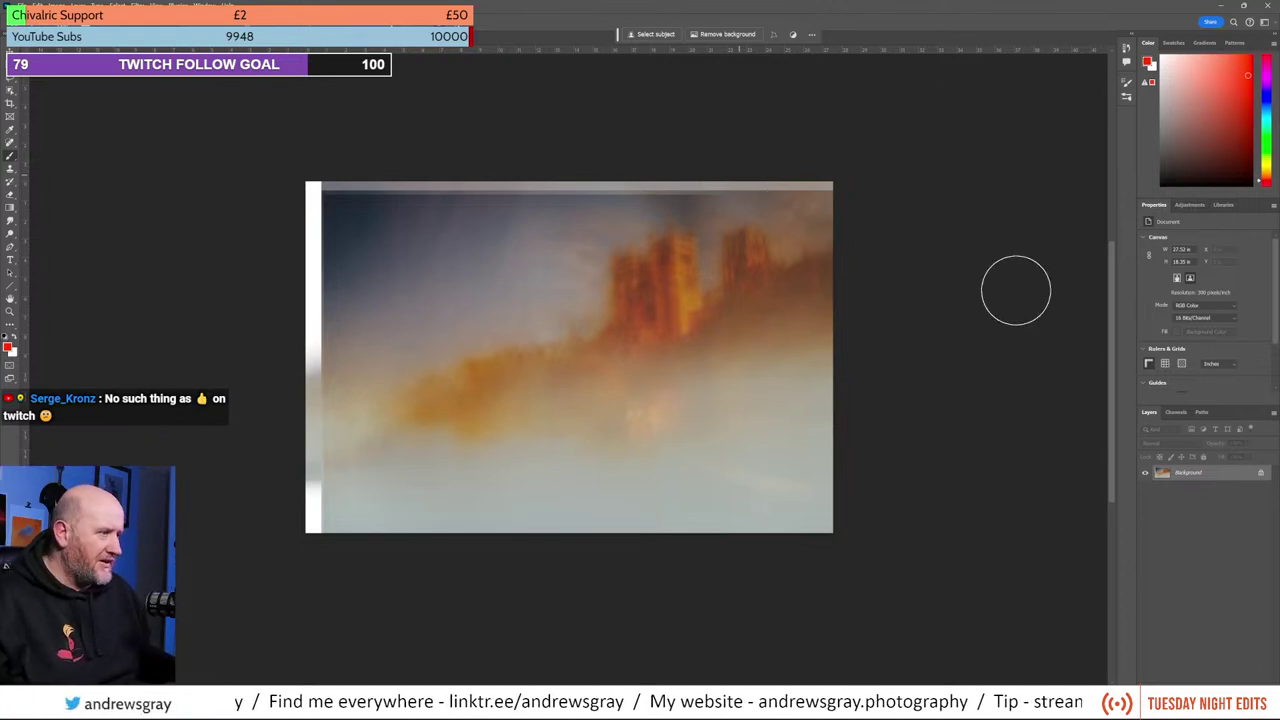
# Step: Undo the flatten, hide Nik 6 Analog Efex and Layer 1, and show and expand Group 2
pyautogui.hotkey('ctrl', 'z')
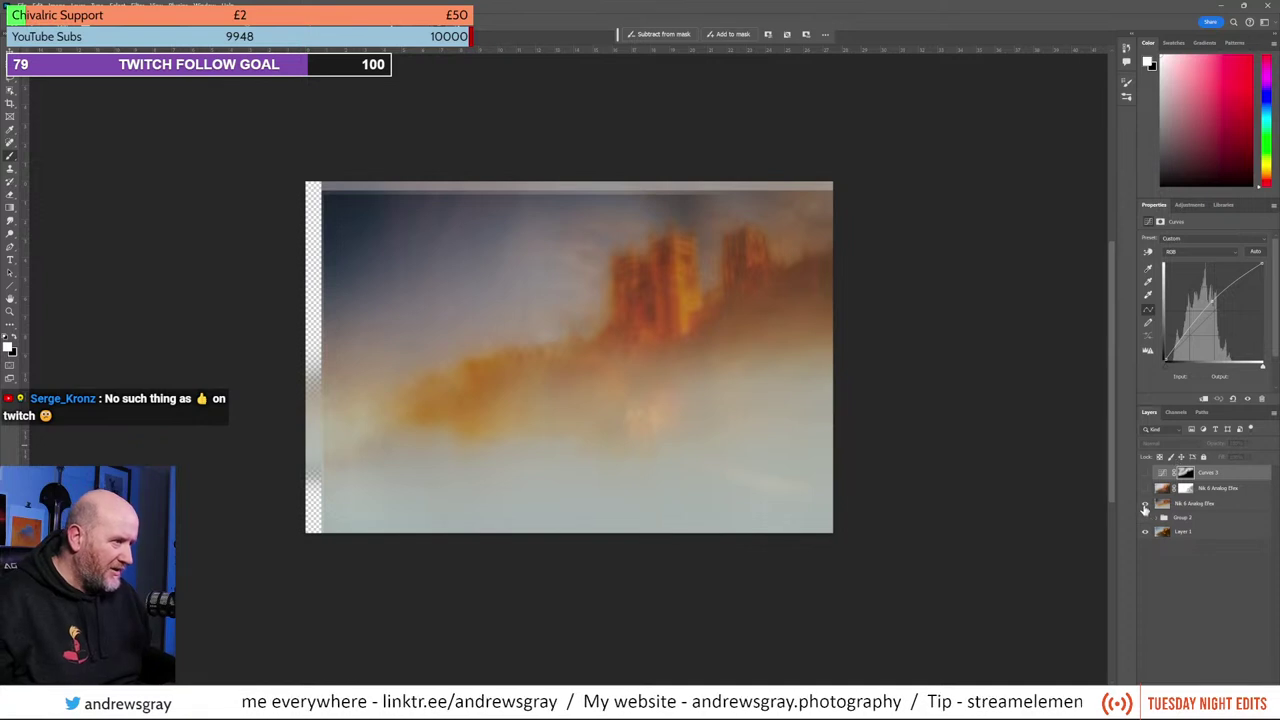
pyautogui.click(1145, 503)
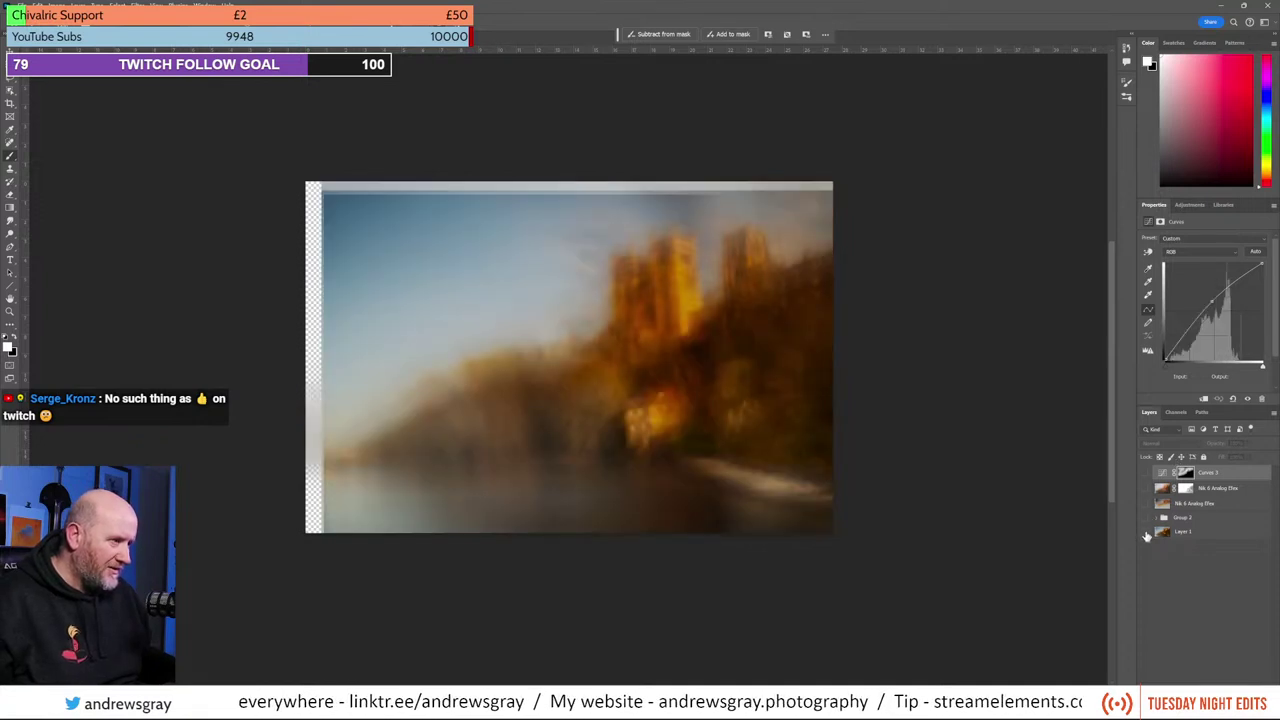
pyautogui.click(1146, 532)
pyautogui.click(1145, 518)
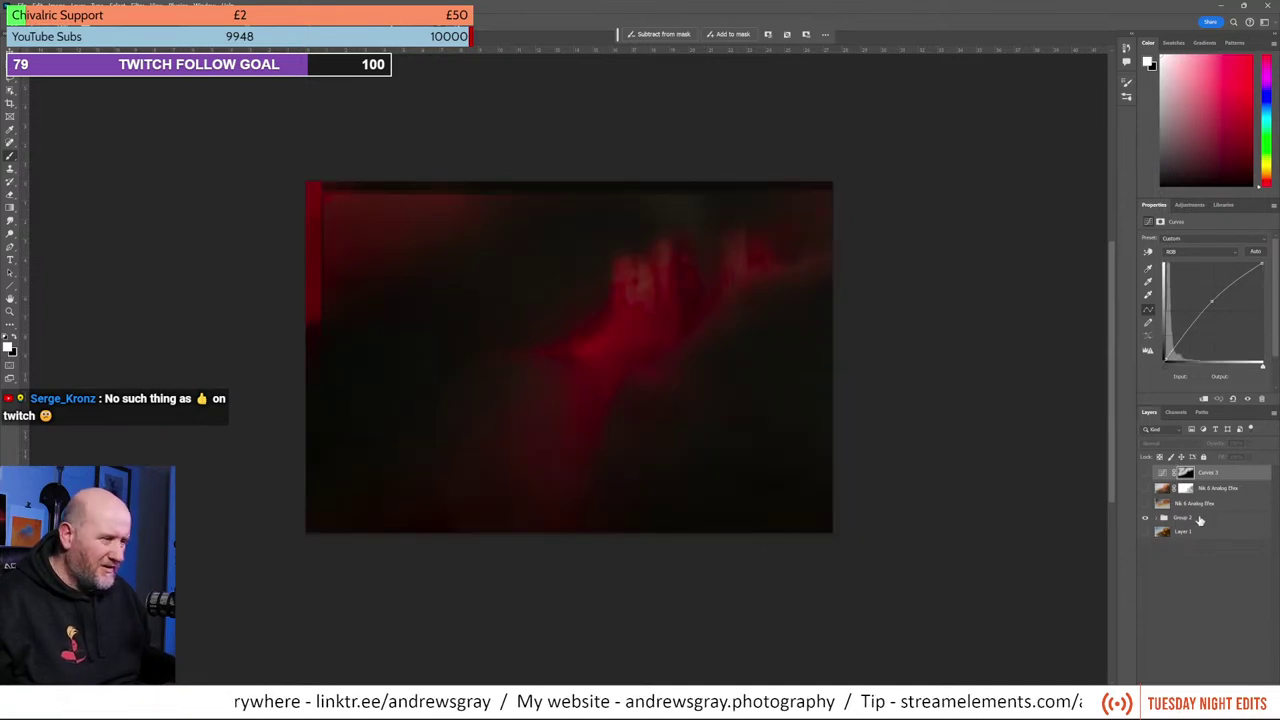
pyautogui.click(1200, 520)
pyautogui.click(1156, 518)
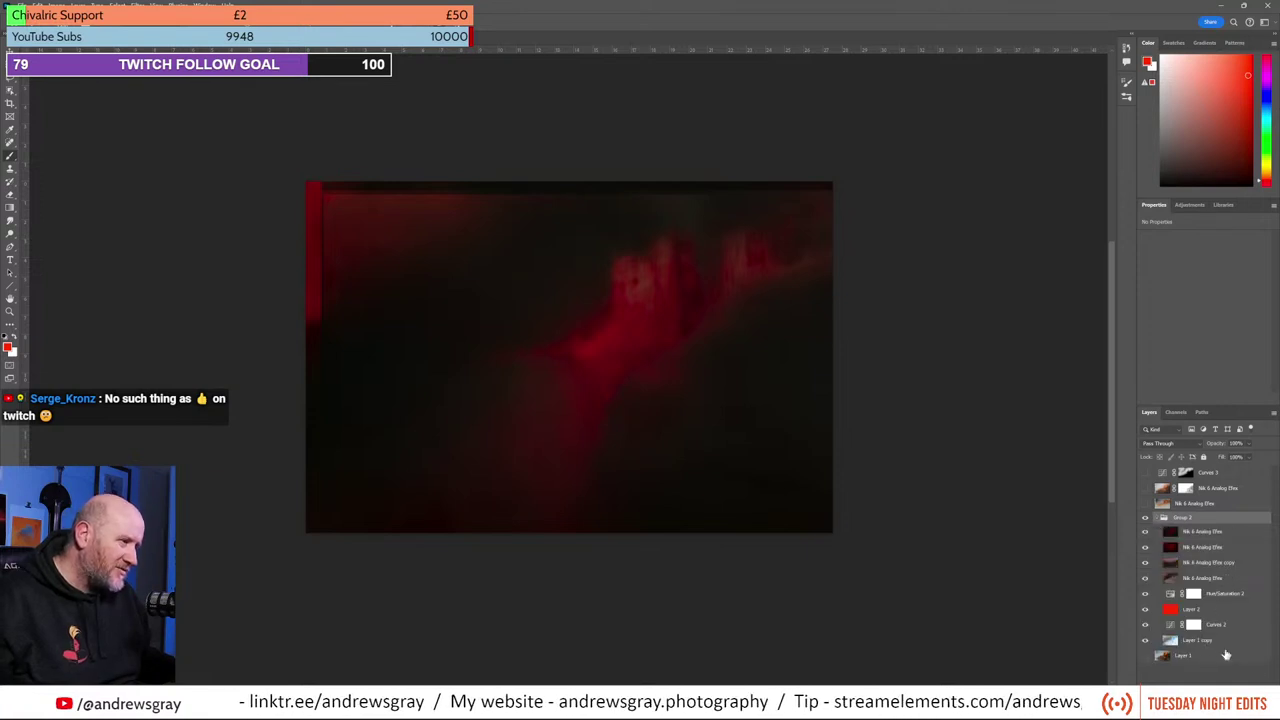
# Step: Toggle the Analog Efex layers inside Group 2 to compare, then open the Layers panel menu
pyautogui.click(1146, 537)
pyautogui.click(1145, 557)
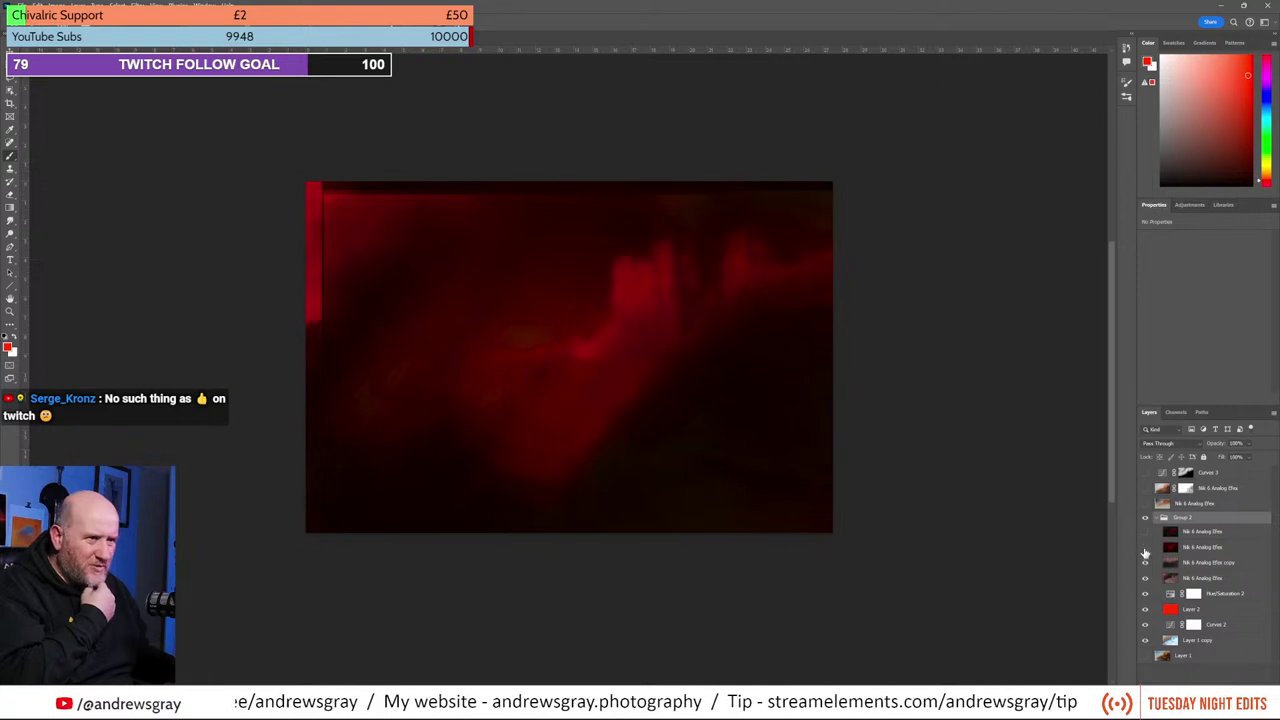
pyautogui.click(1145, 555)
pyautogui.click(1145, 555)
pyautogui.click(1145, 552)
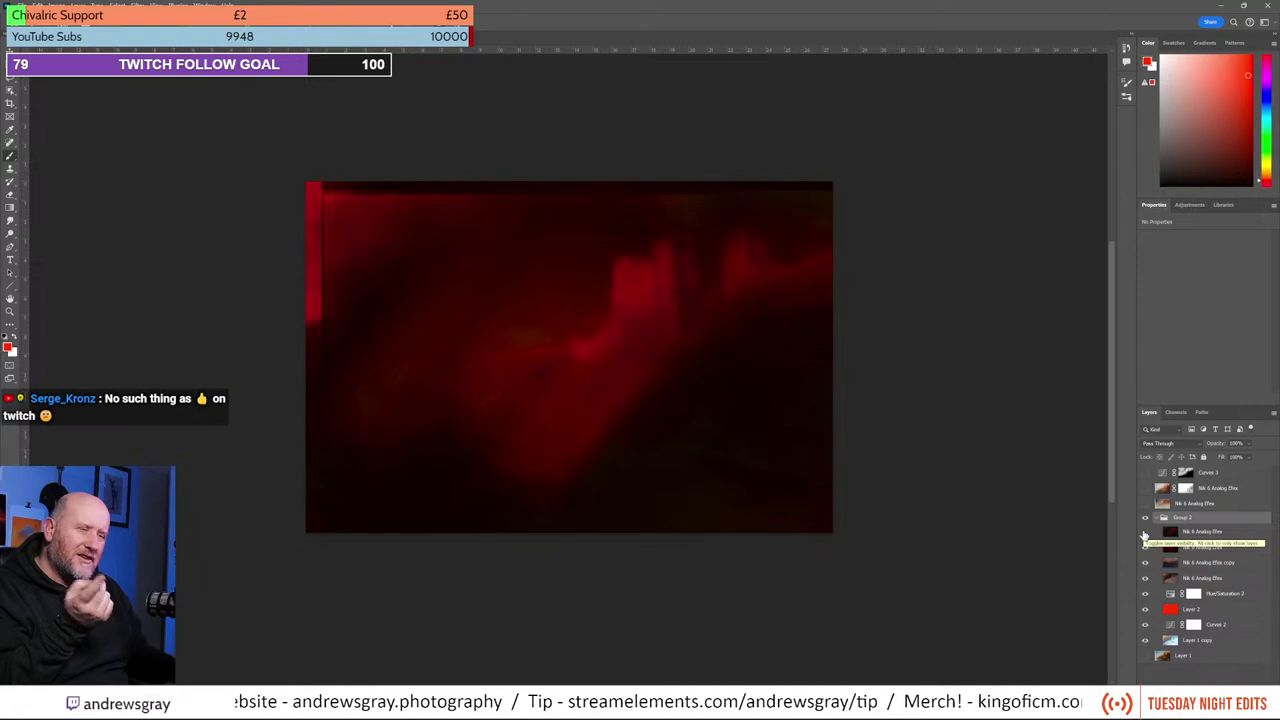
pyautogui.click(1145, 533)
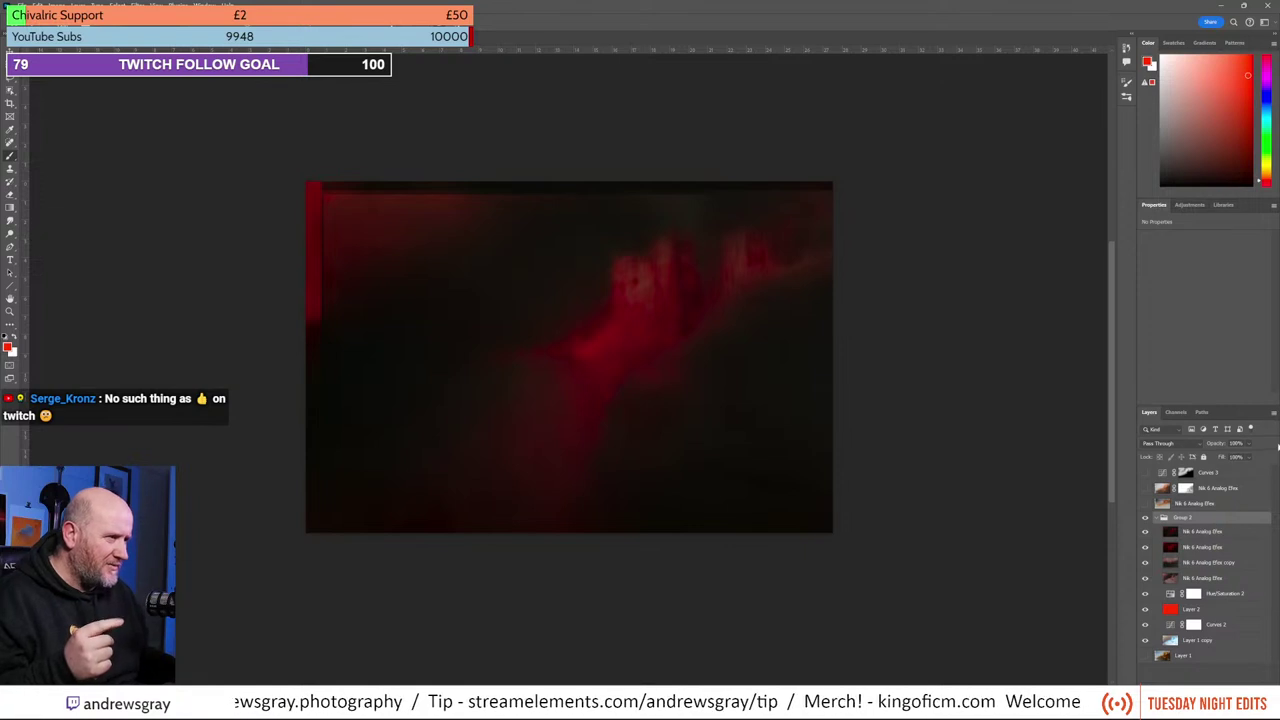
pyautogui.click(1273, 412)
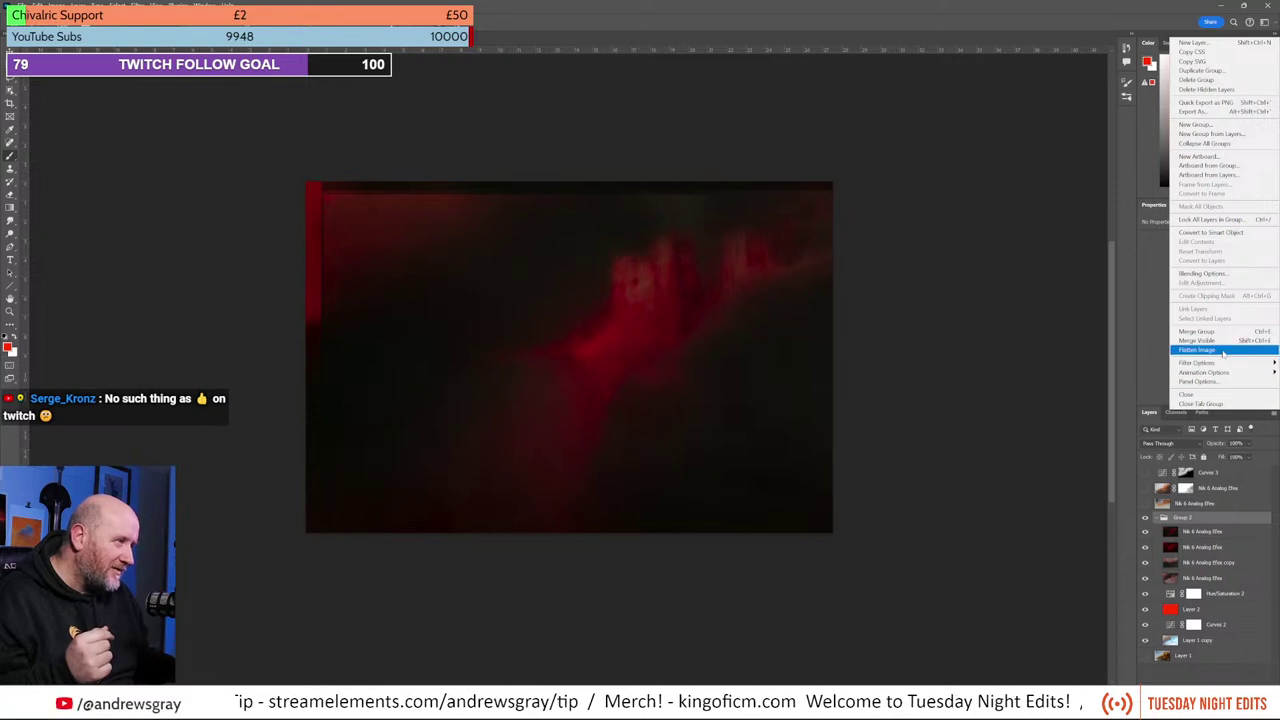
pyautogui.click(1222, 349)
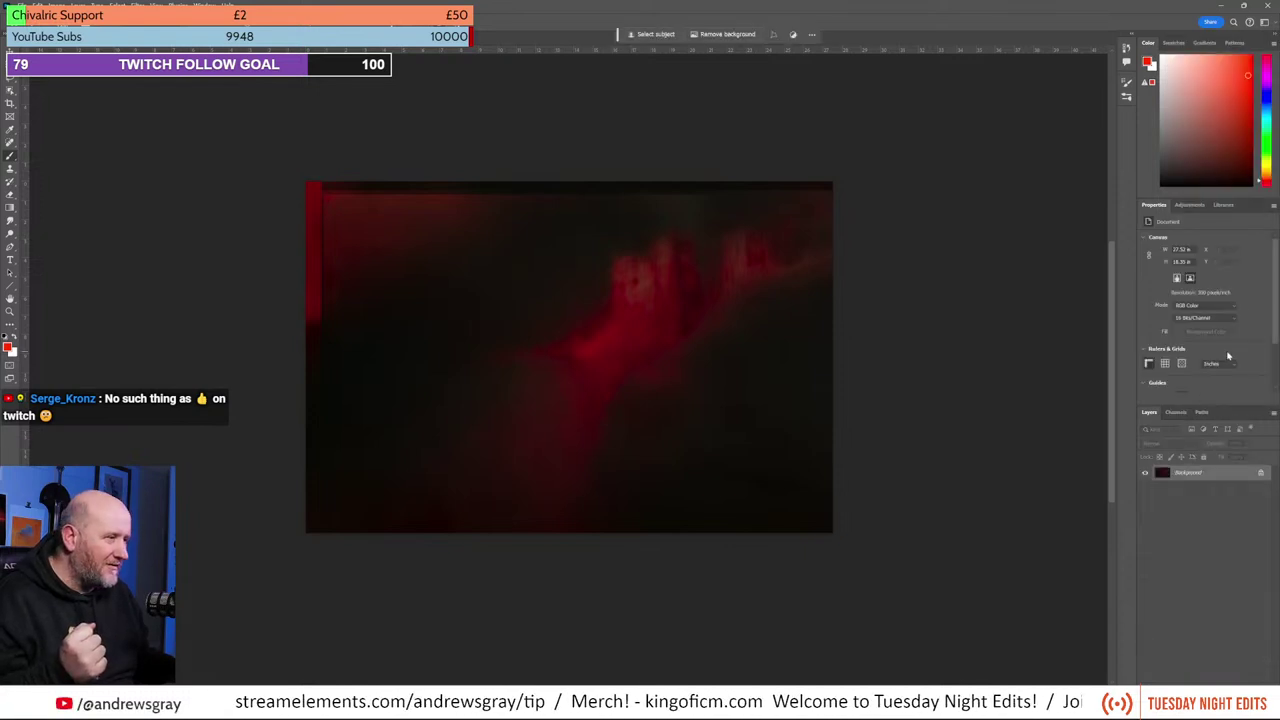
pyautogui.click(21, 5)
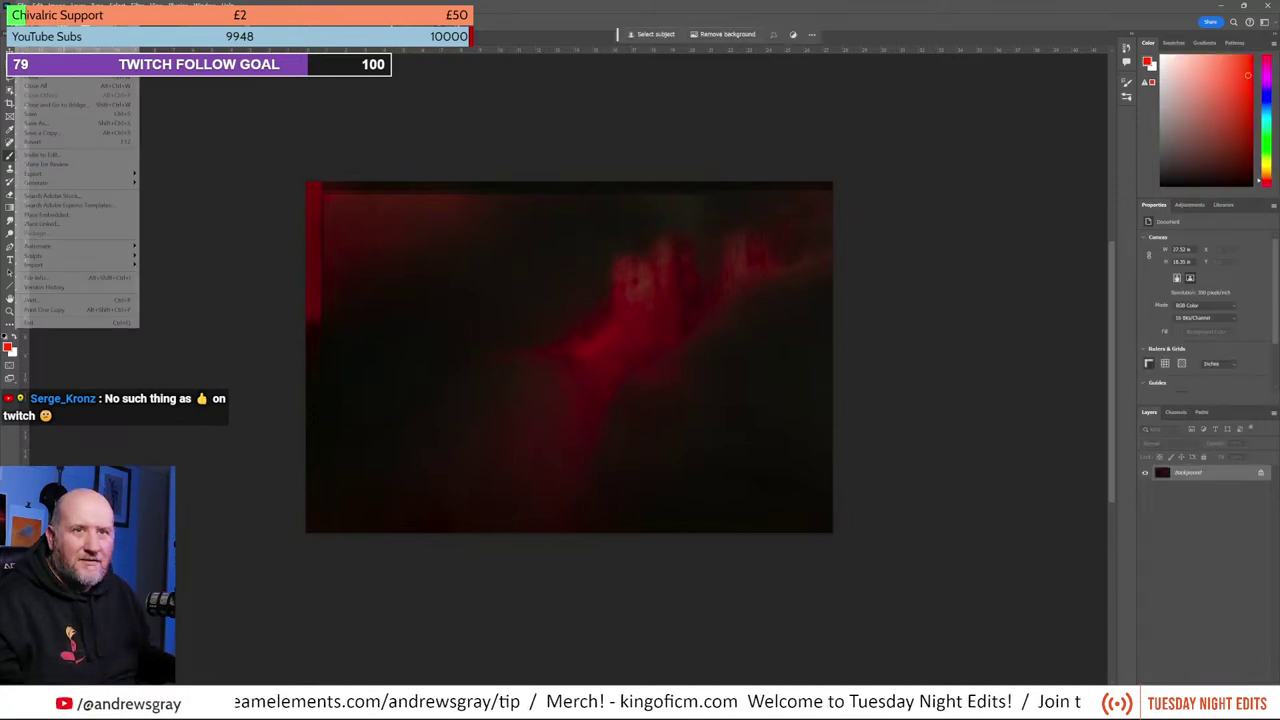
pyautogui.click(57, 125)
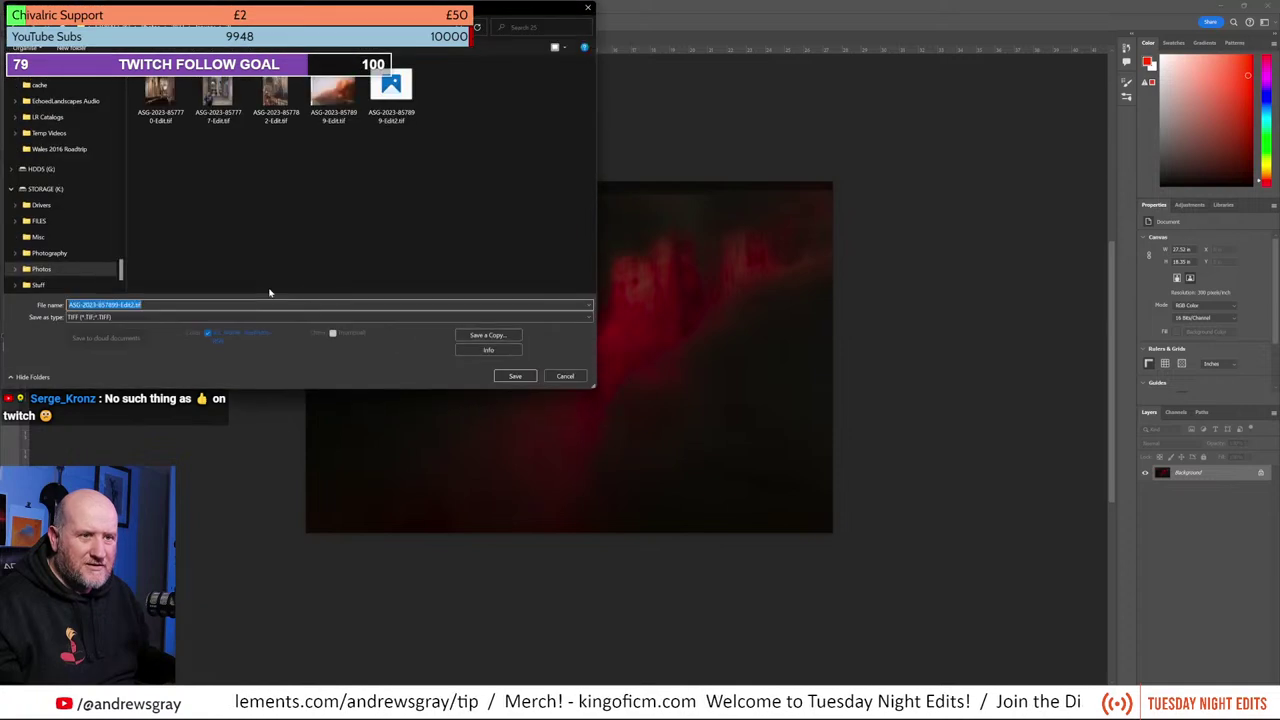
pyautogui.click(131, 304)
pyautogui.press('BackSpace')
pyautogui.write('3')
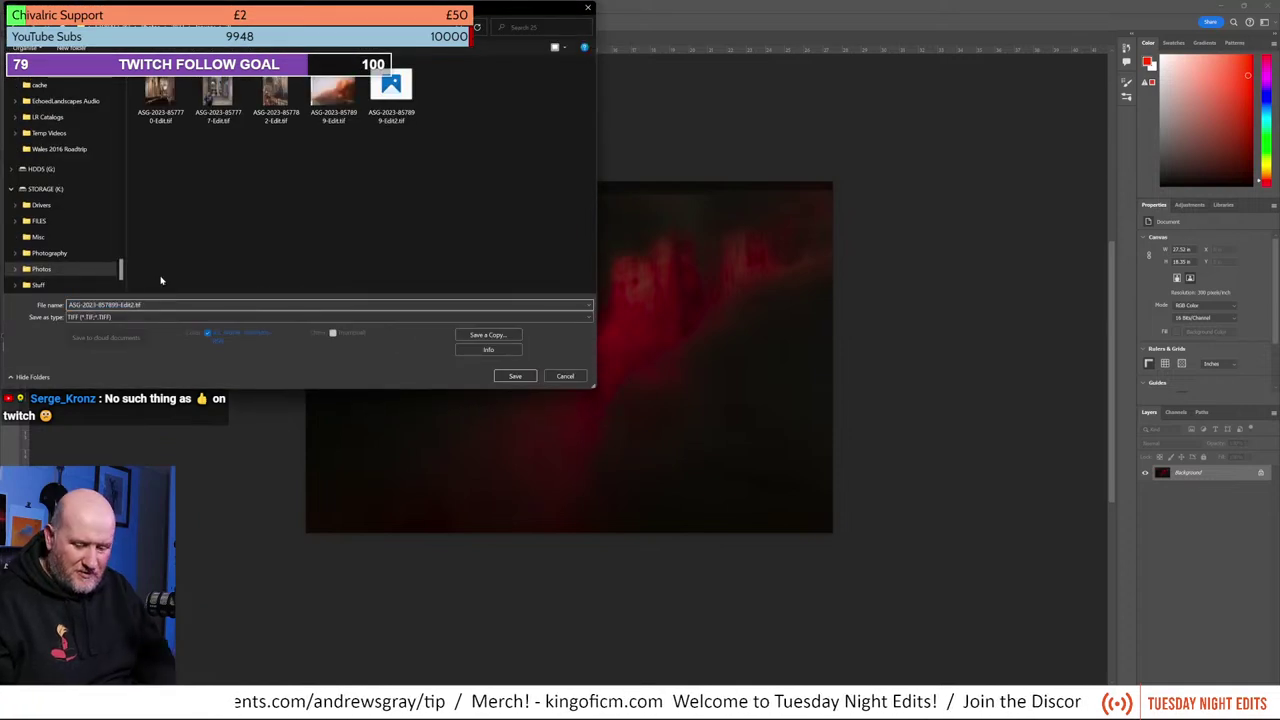
pyautogui.click(505, 376)
pyautogui.click(760, 192)
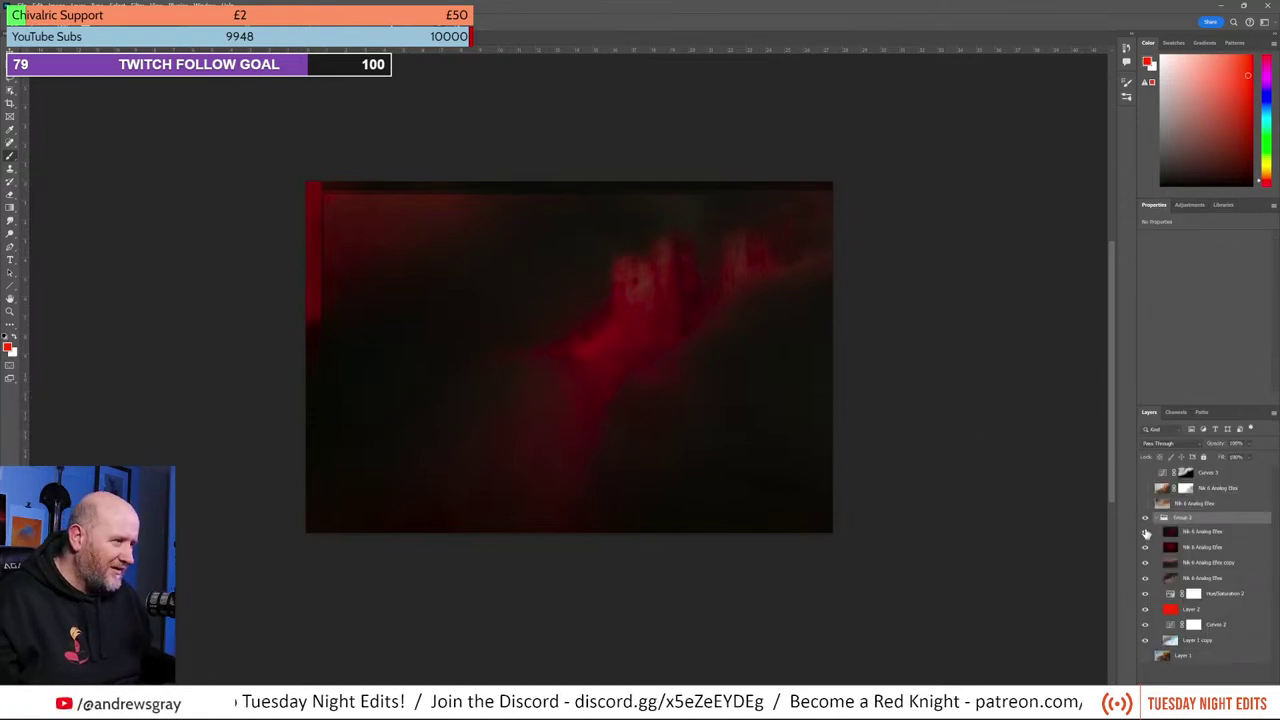
# Step: Hide one Nik 6 Analog Efex layer for a redder look and flatten the image
pyautogui.click(1146, 533)
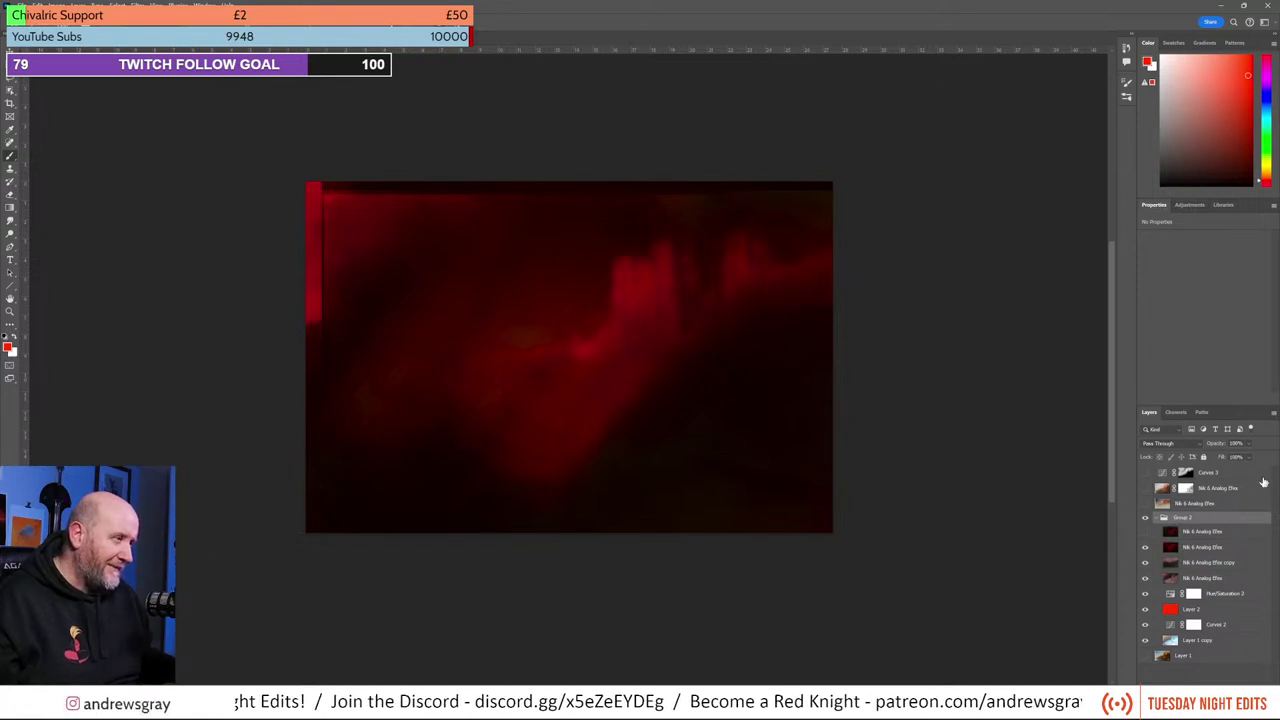
pyautogui.click(1273, 412)
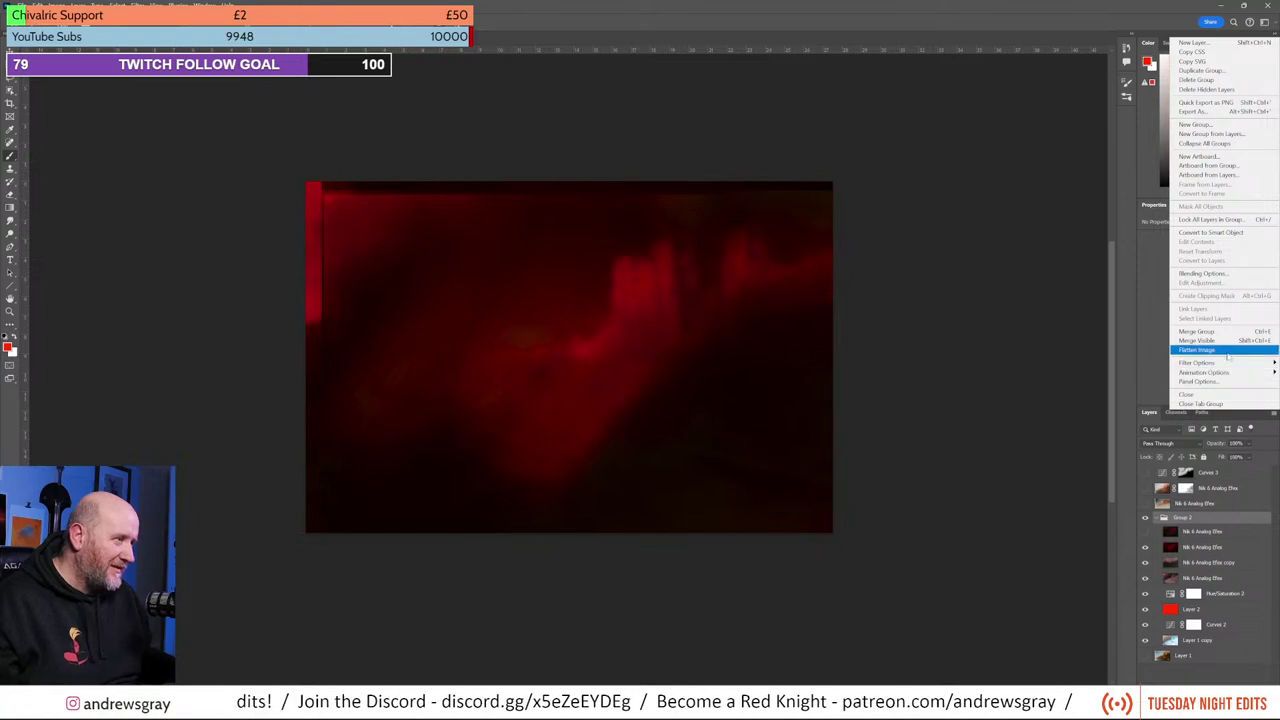
pyautogui.click(1229, 350)
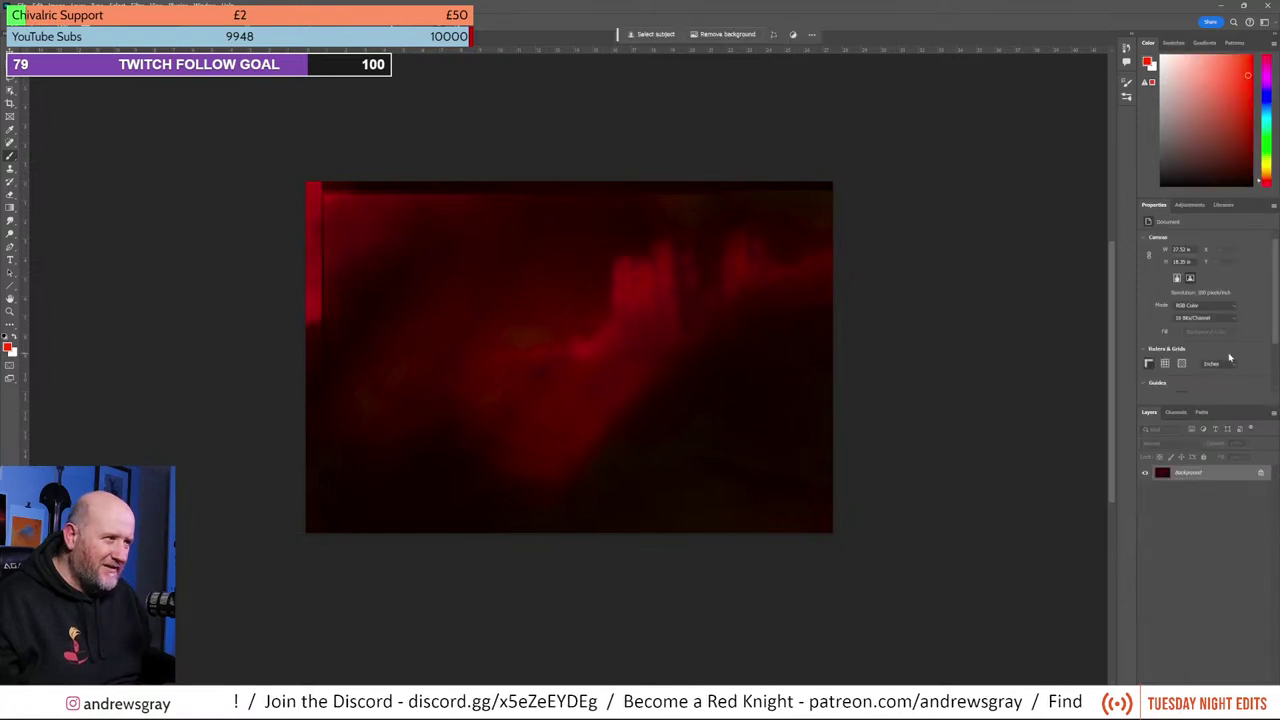
pyautogui.click(20, 6)
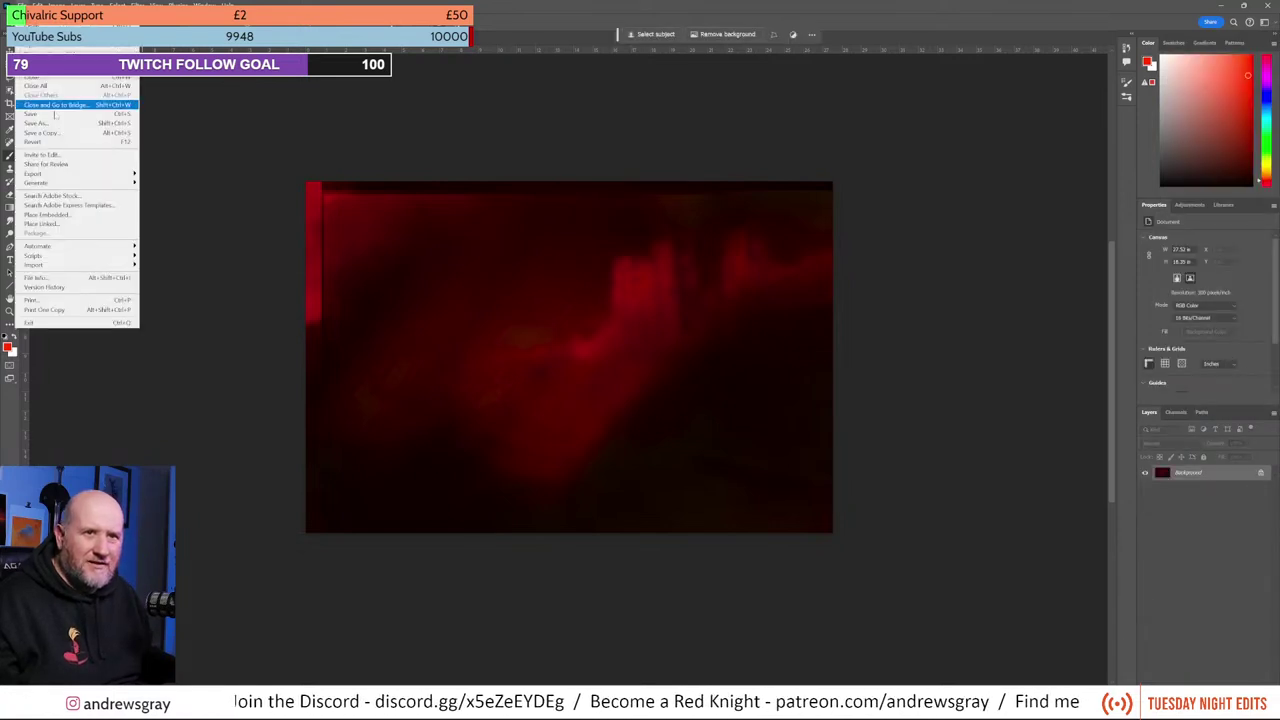
pyautogui.click(57, 122)
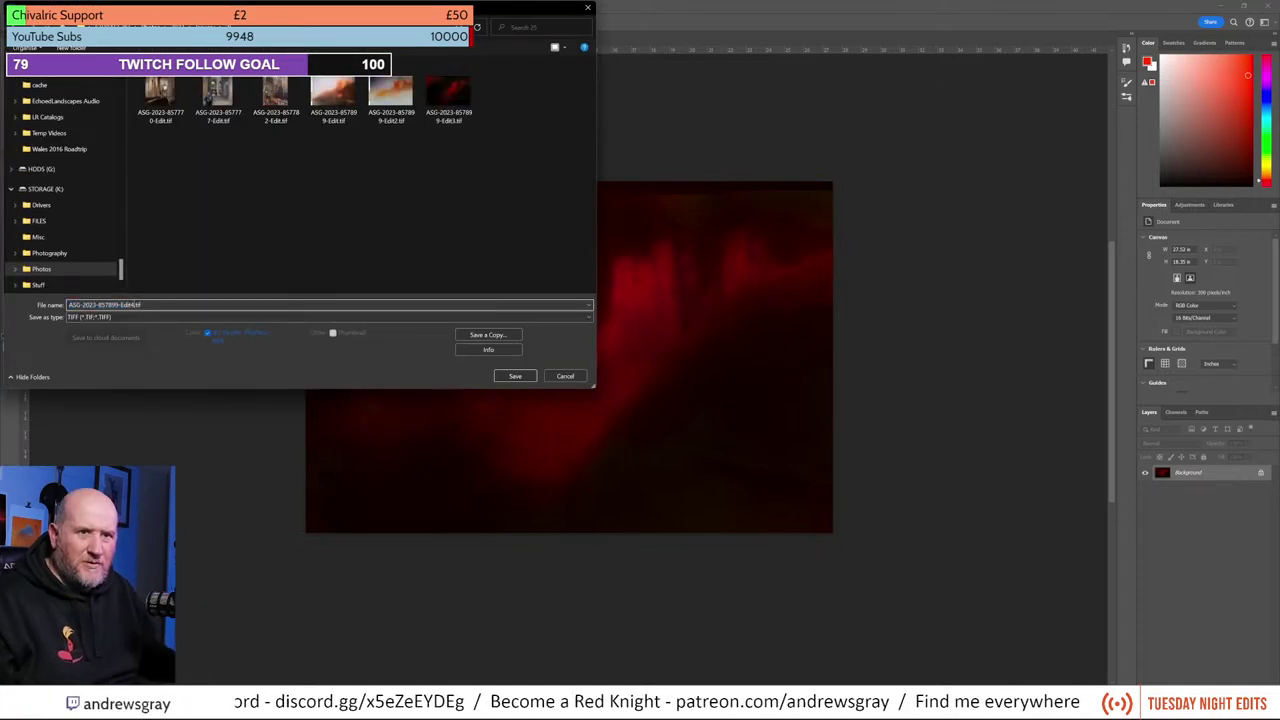
pyautogui.click(516, 376)
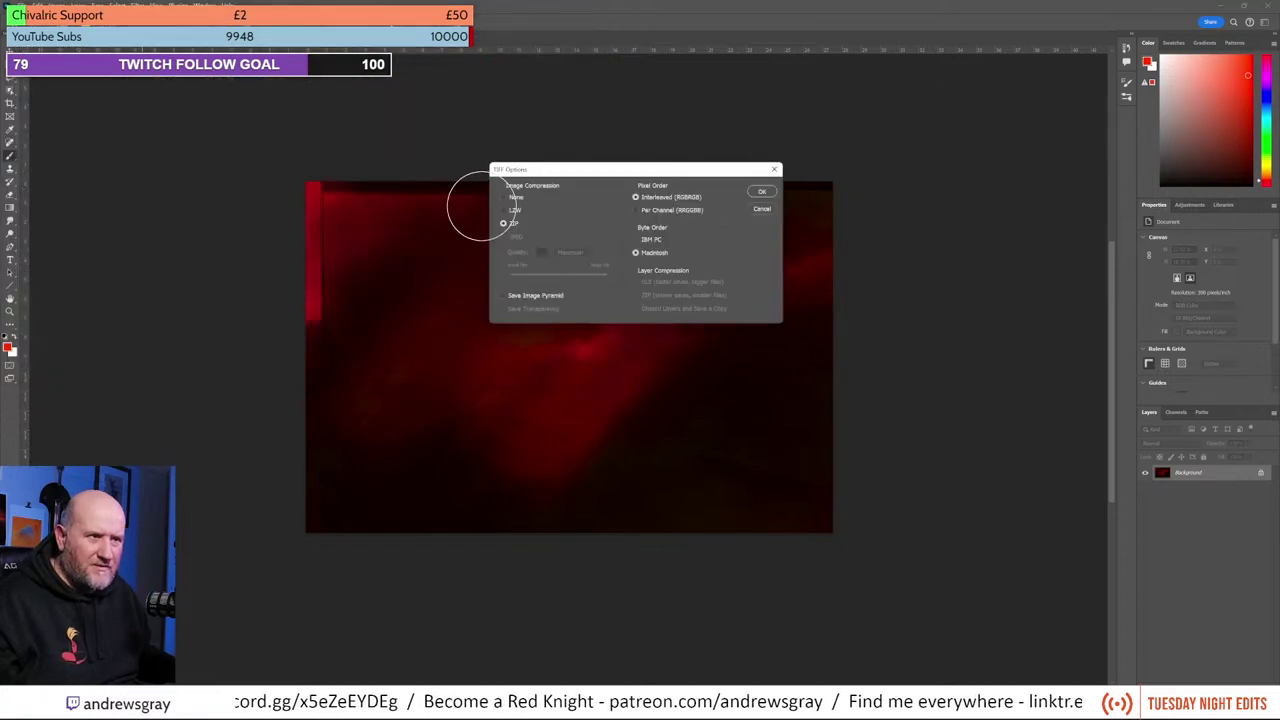
pyautogui.click(760, 193)
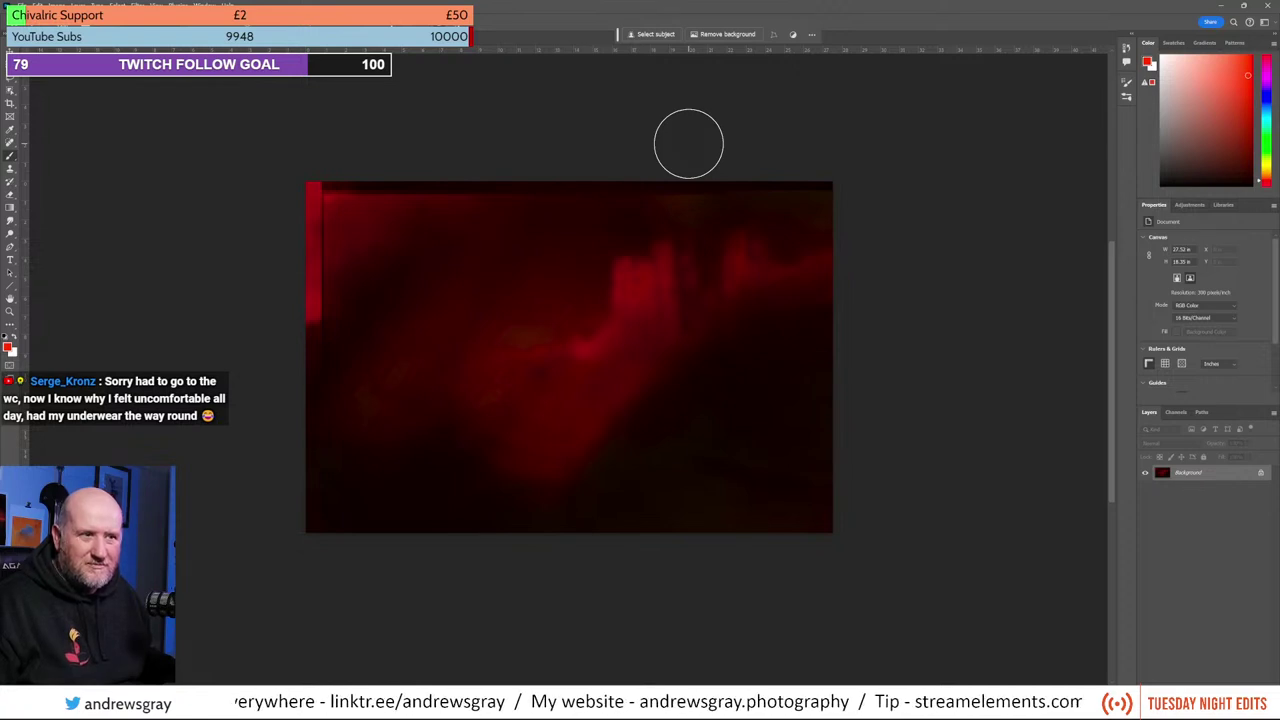
pyautogui.moveTo(688, 143)
pyautogui.mouseDown()
pyautogui.moveTo(811, 267)
pyautogui.moveTo(778, 194)
pyautogui.mouseUp()
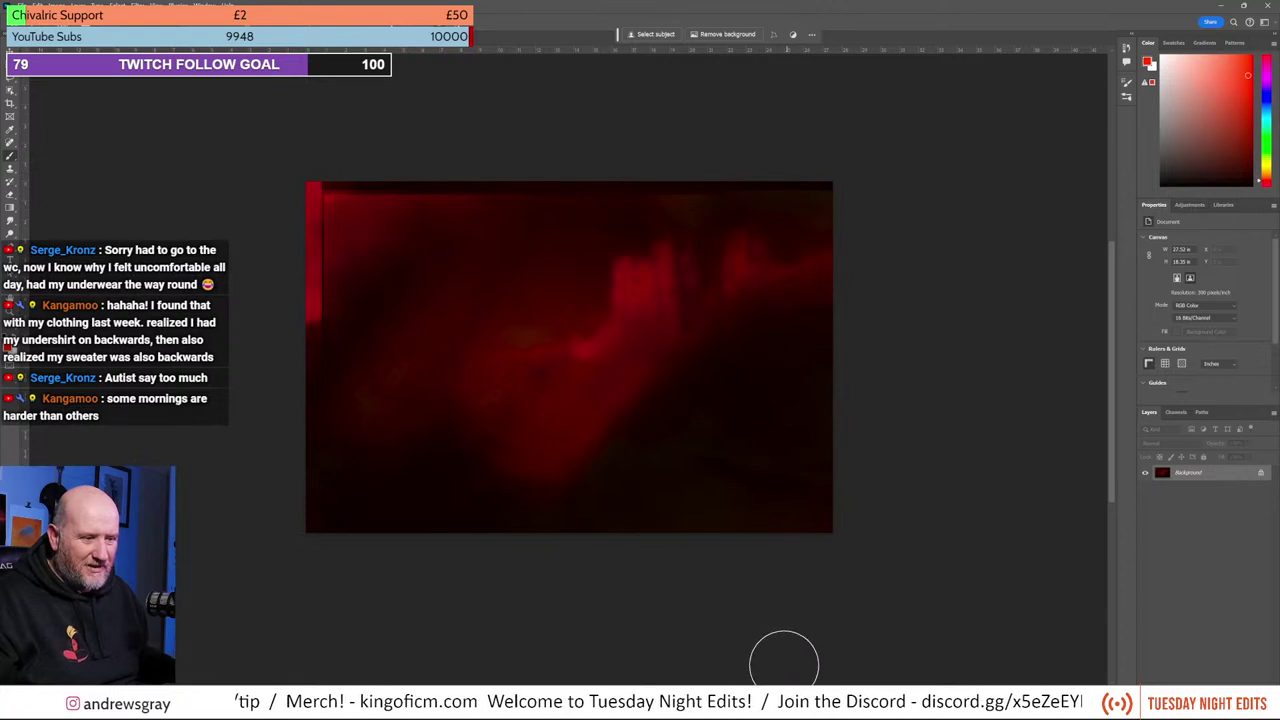
# Step: Switch to Lightroom and rate the newly saved red variant three stars
pyautogui.hotkey('alt', 'Tab')
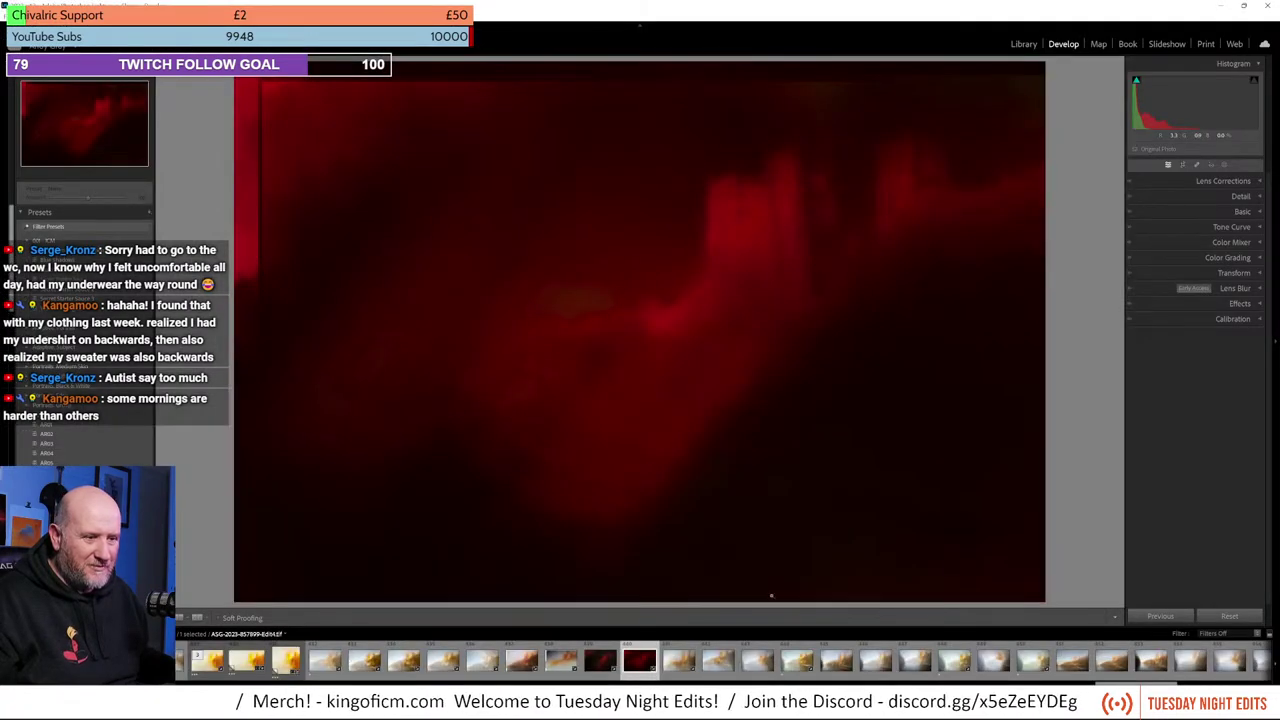
pyautogui.press('3')
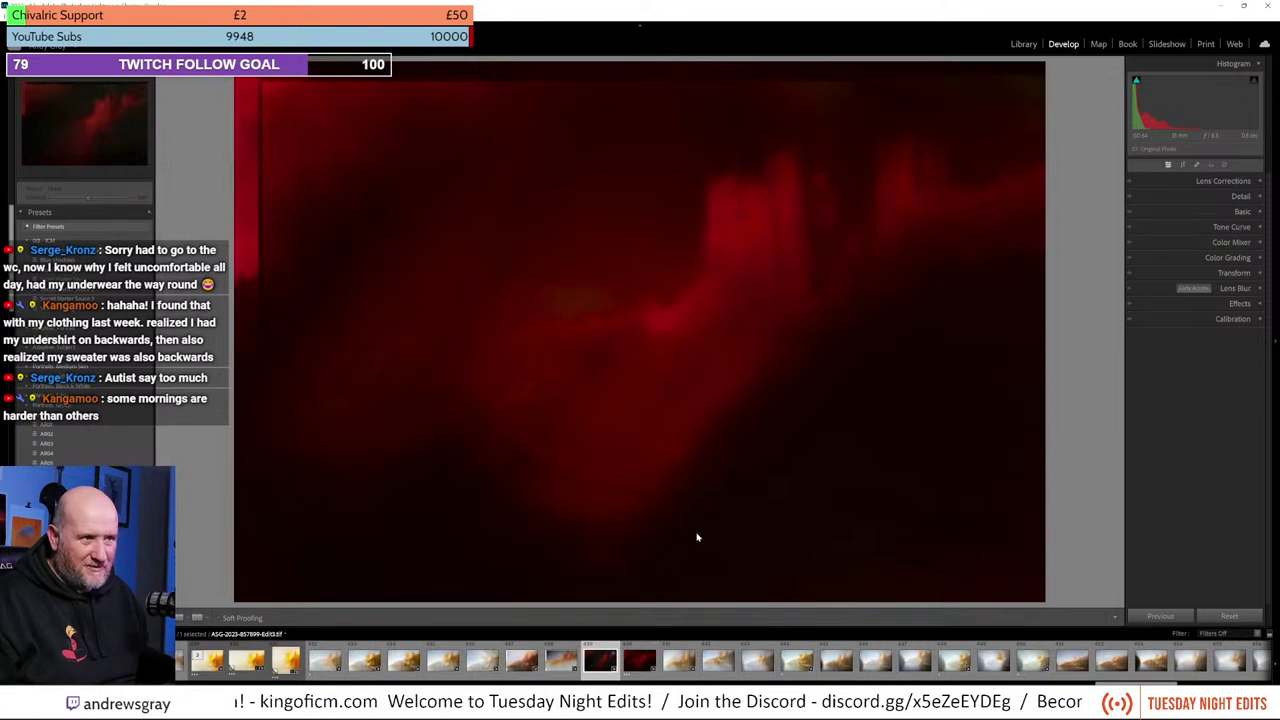
pyautogui.press('3')
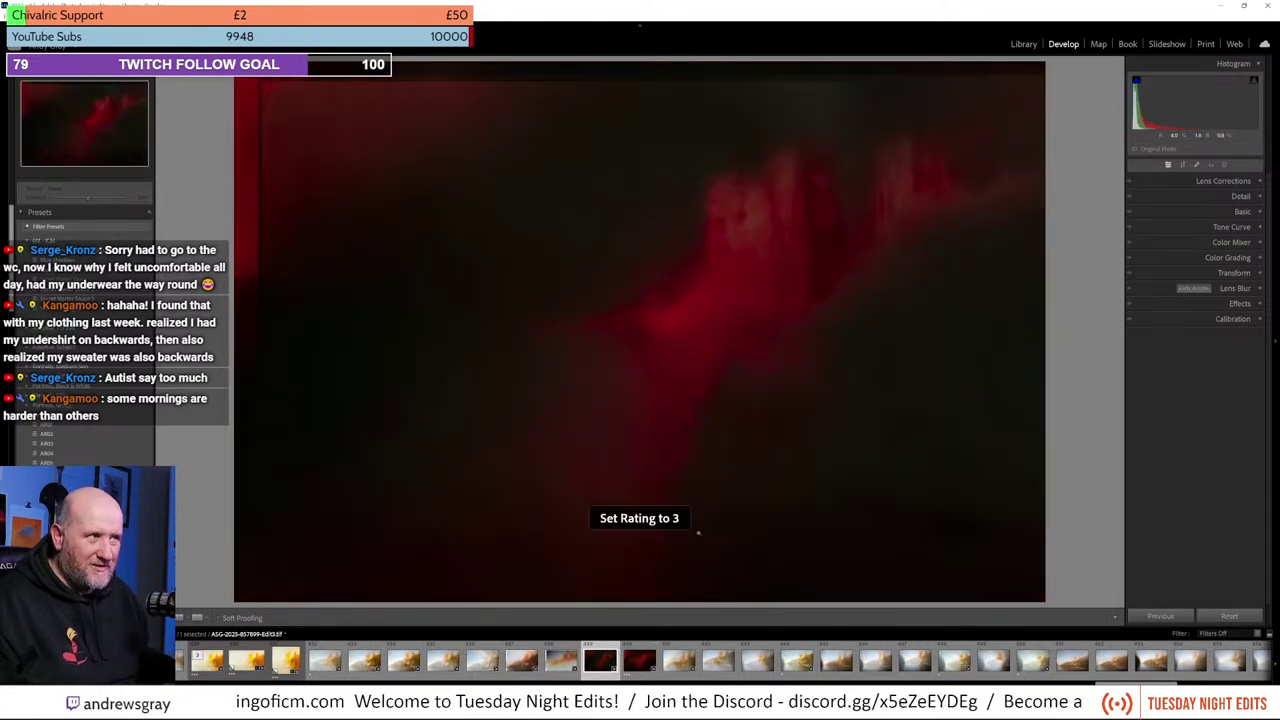
# Step: In the Library, rate the red Edit3 variant and the orange cathedral variant three stars
pyautogui.click(1024, 45)
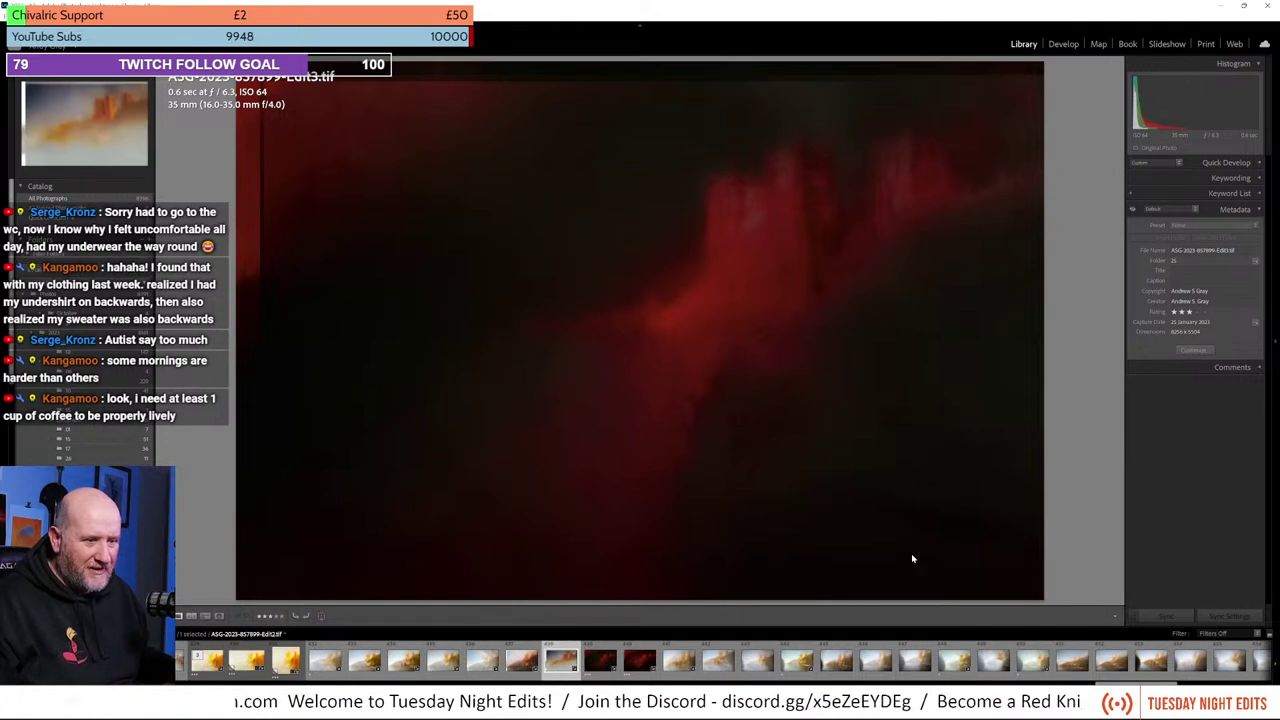
pyautogui.press('3')
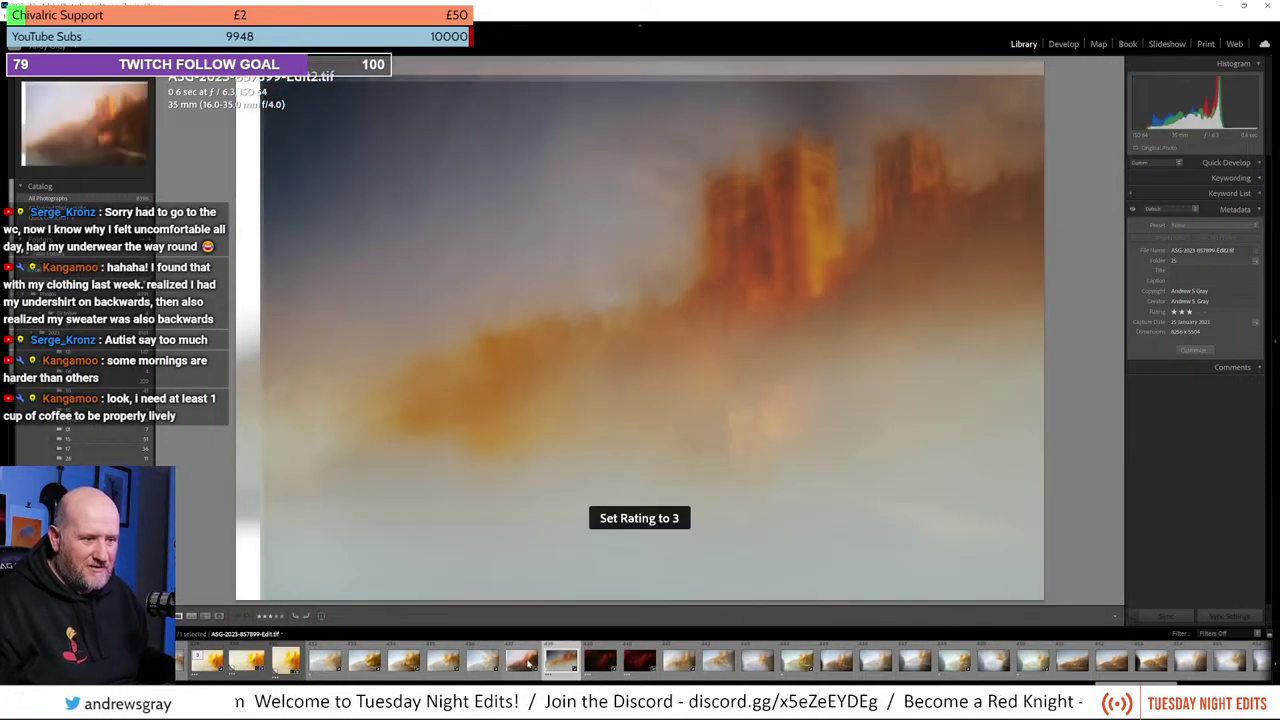
pyautogui.click(526, 662)
pyautogui.press('3')
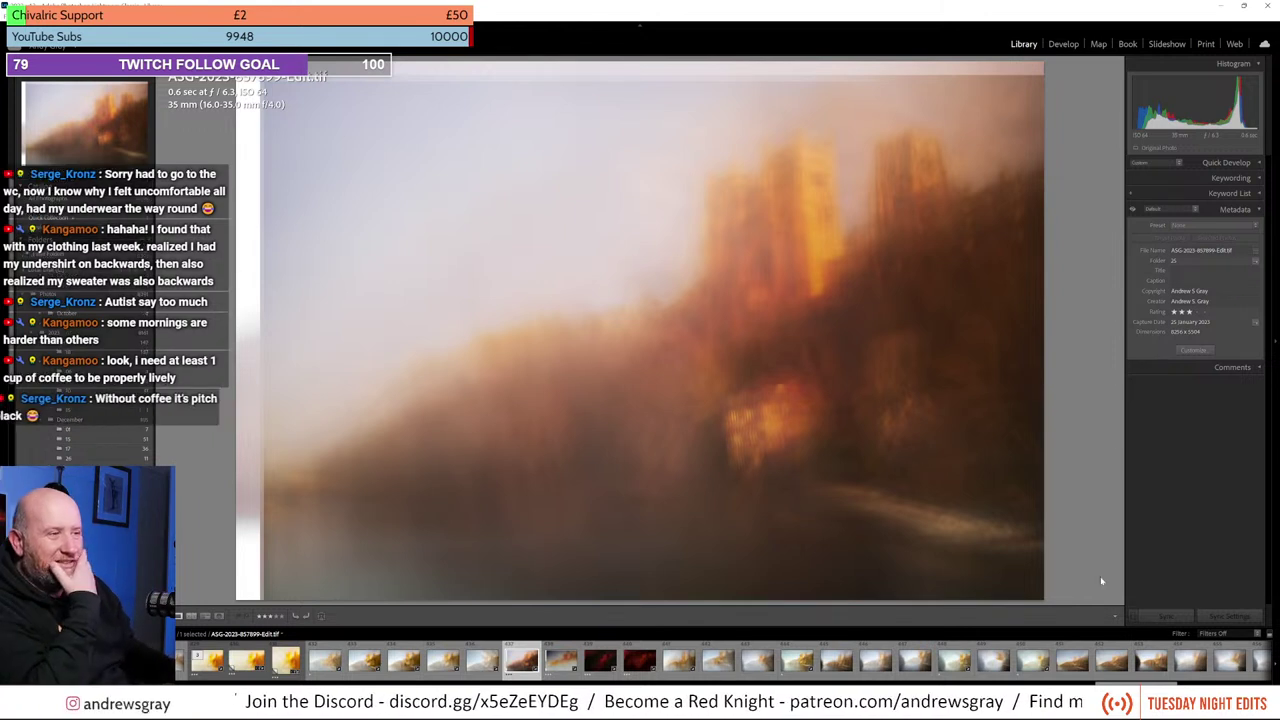
# Step: In Develop, crop the orange variant to 2 x 3, refitting to drop the left white strip
pyautogui.click(1064, 44)
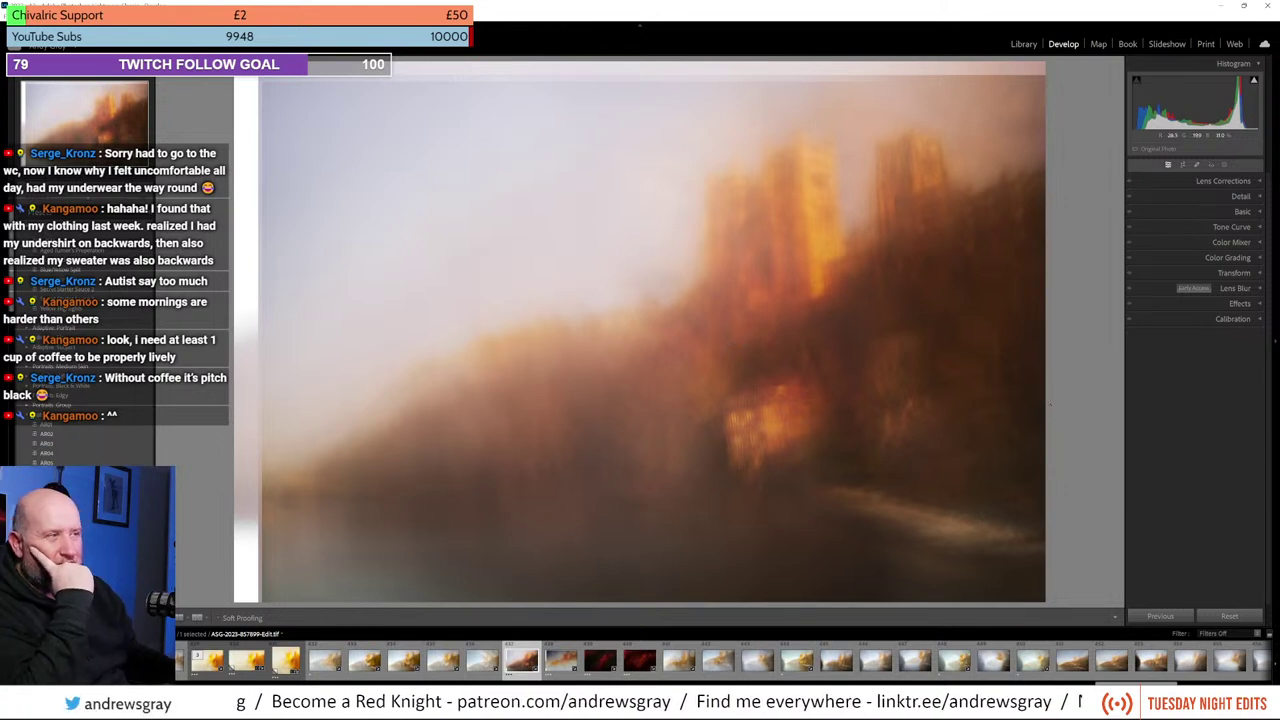
pyautogui.click(1183, 170)
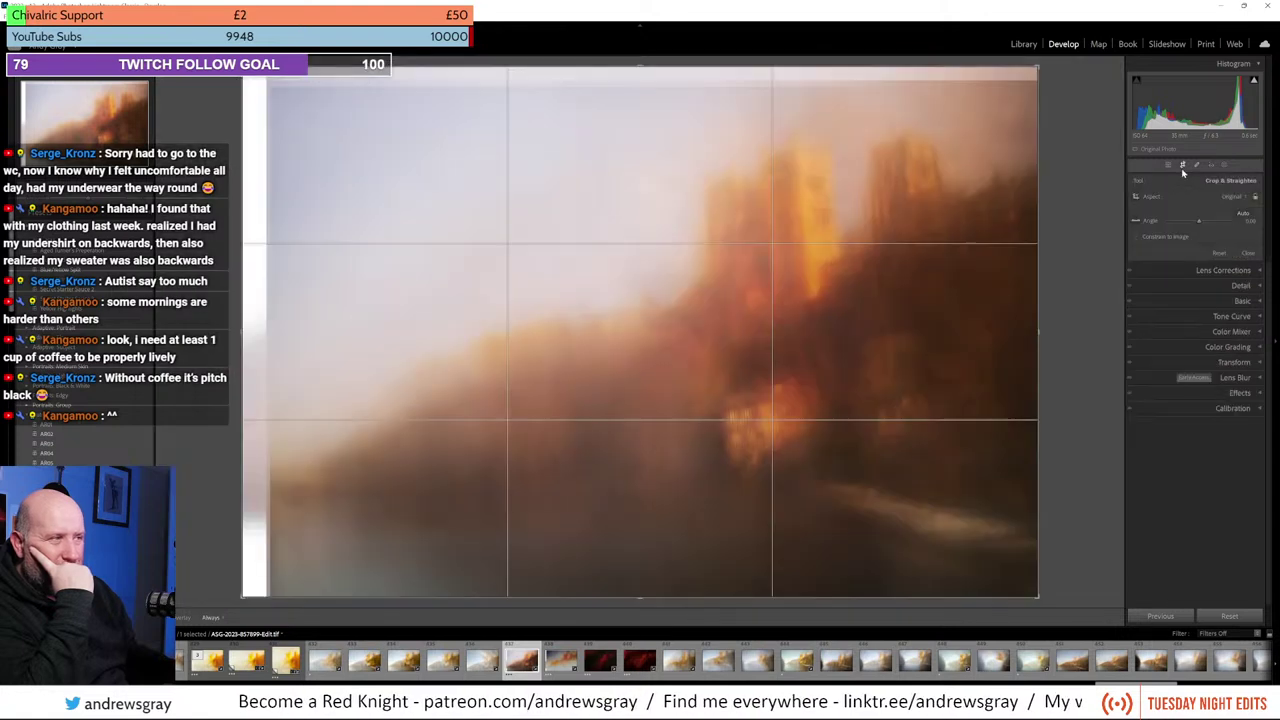
pyautogui.click(1226, 199)
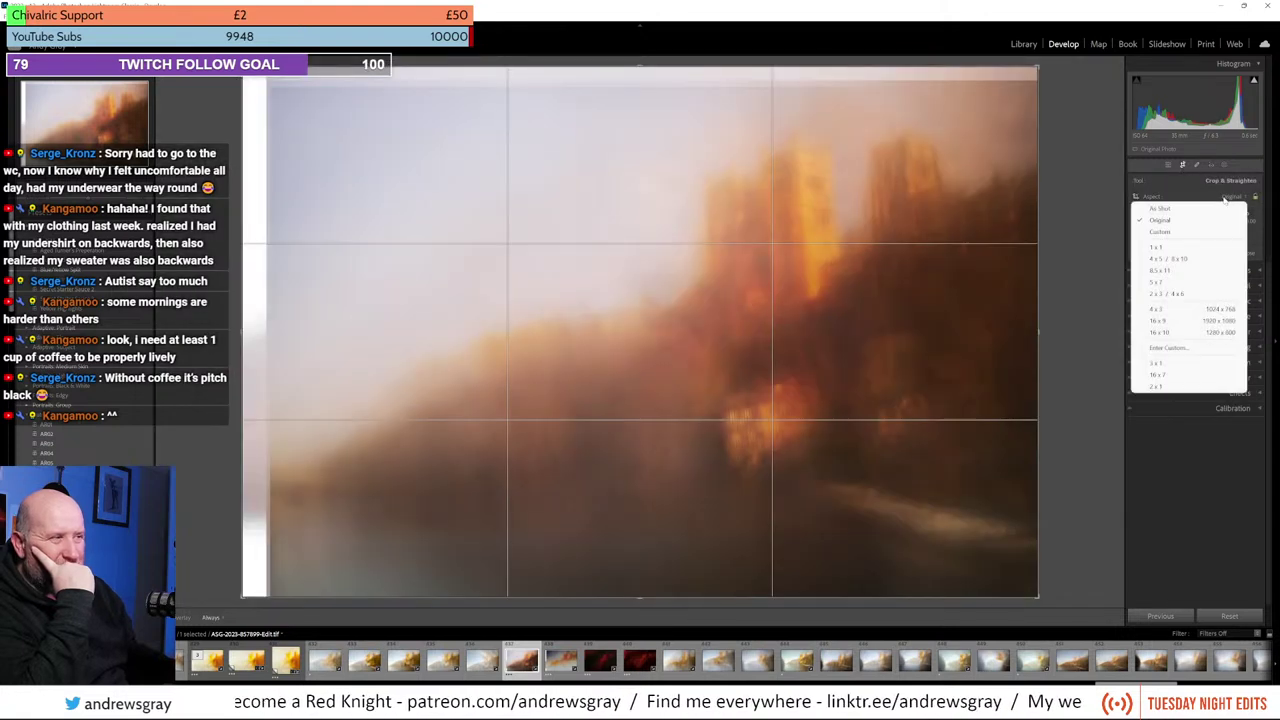
pyautogui.click(1178, 297)
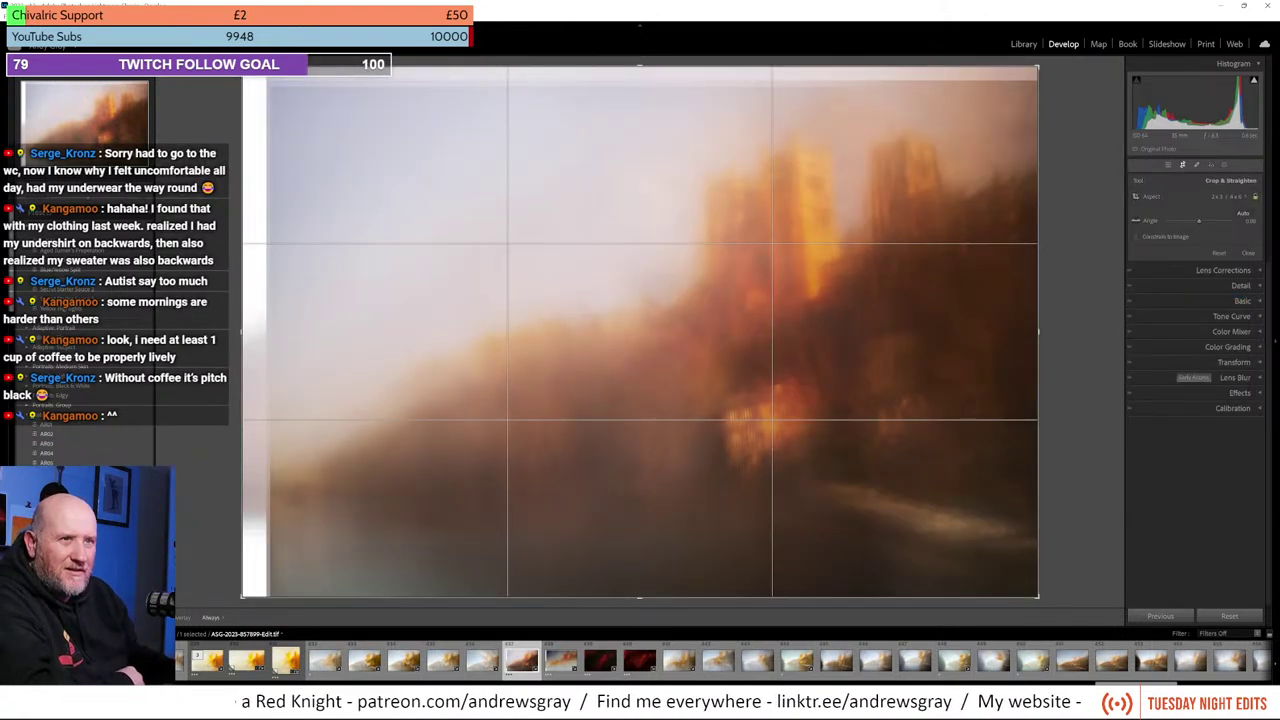
pyautogui.hotkey('ctrl', 'alt', 'r')
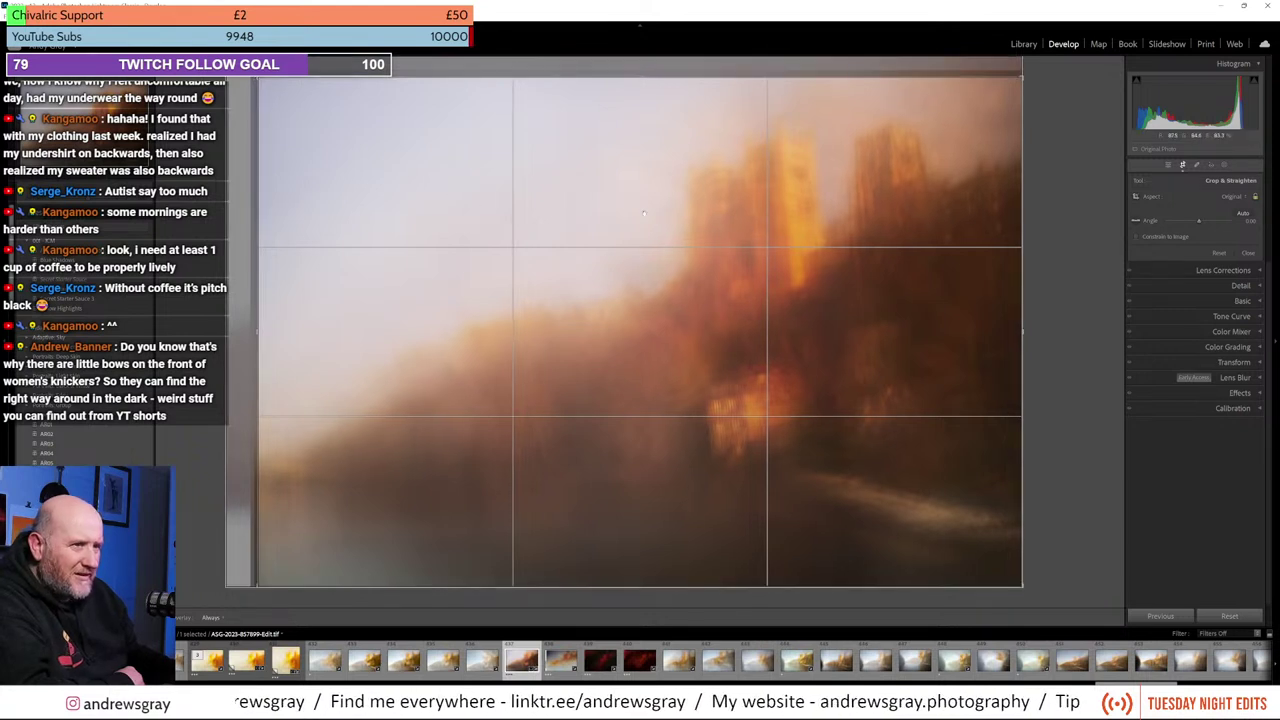
# Step: Apply the 2 x 3 crop and create a virtual copy of the warm cathedral photo
pyautogui.press('r')
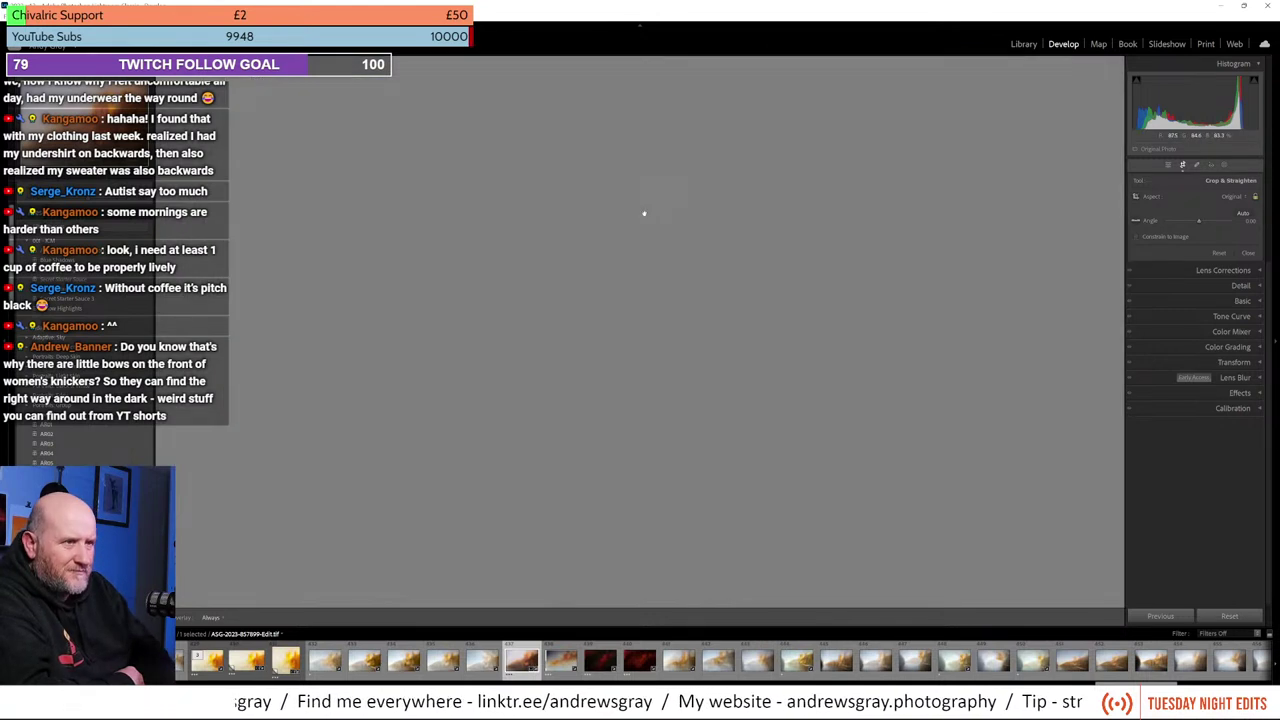
pyautogui.rightClick(567, 309)
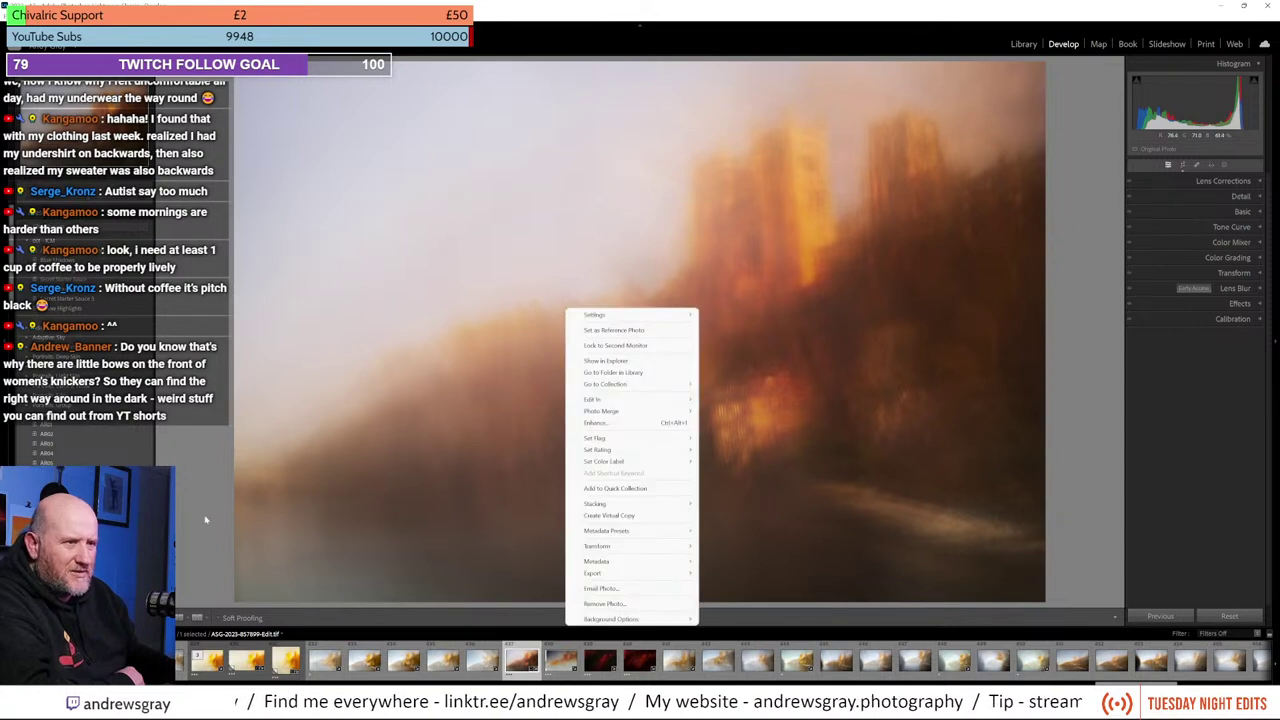
pyautogui.click(629, 516)
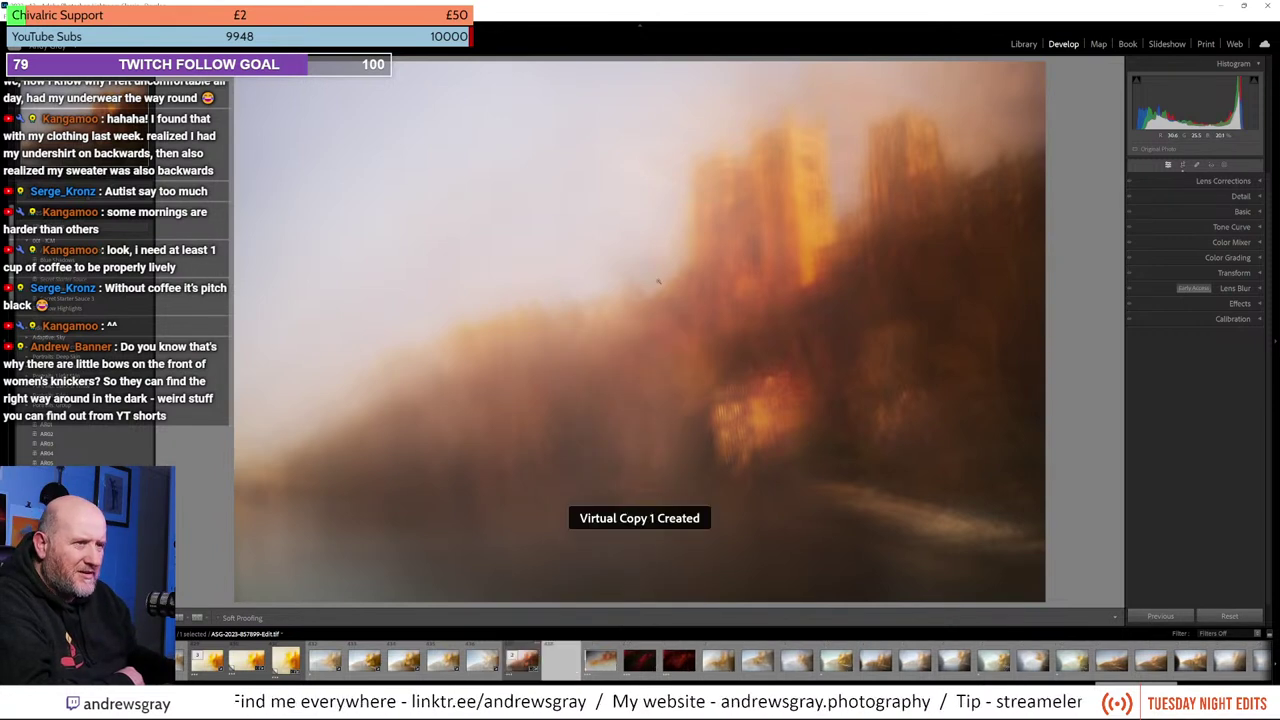
# Step: Crop the virtual copy to a 1 x 1 square, repositioning the photo inside it
pyautogui.click(1184, 166)
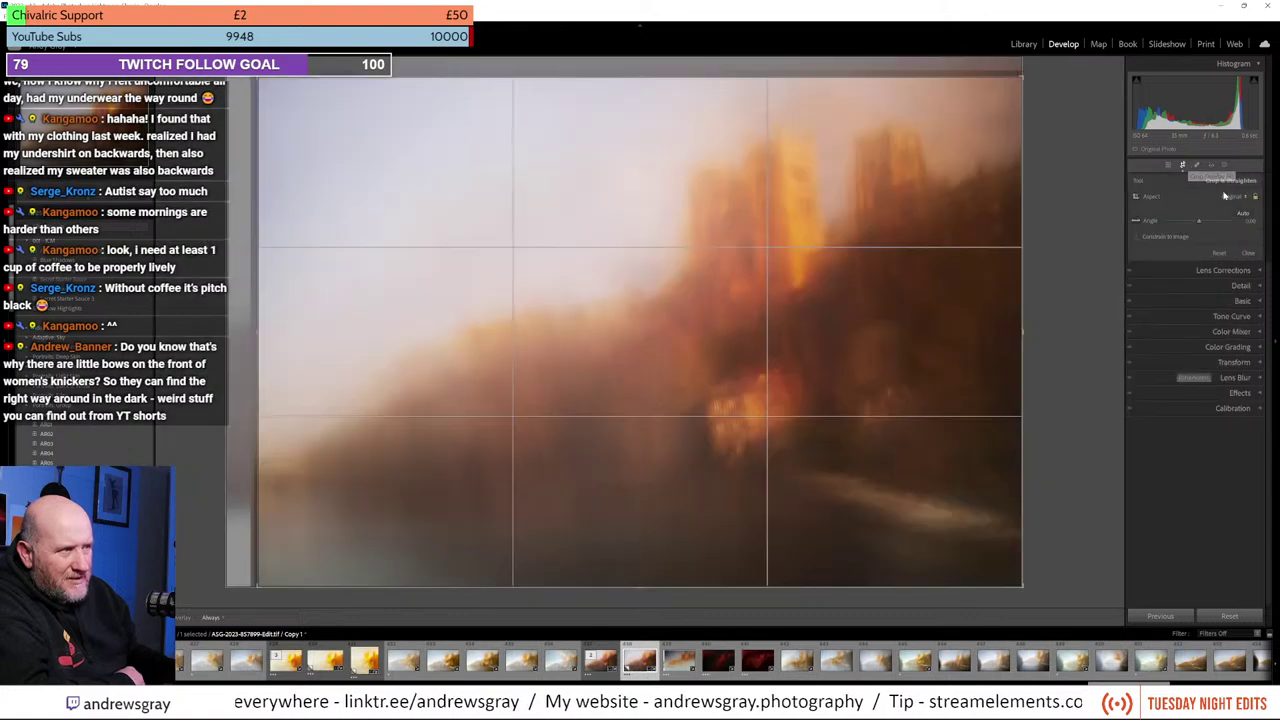
pyautogui.click(1228, 196)
pyautogui.click(1184, 247)
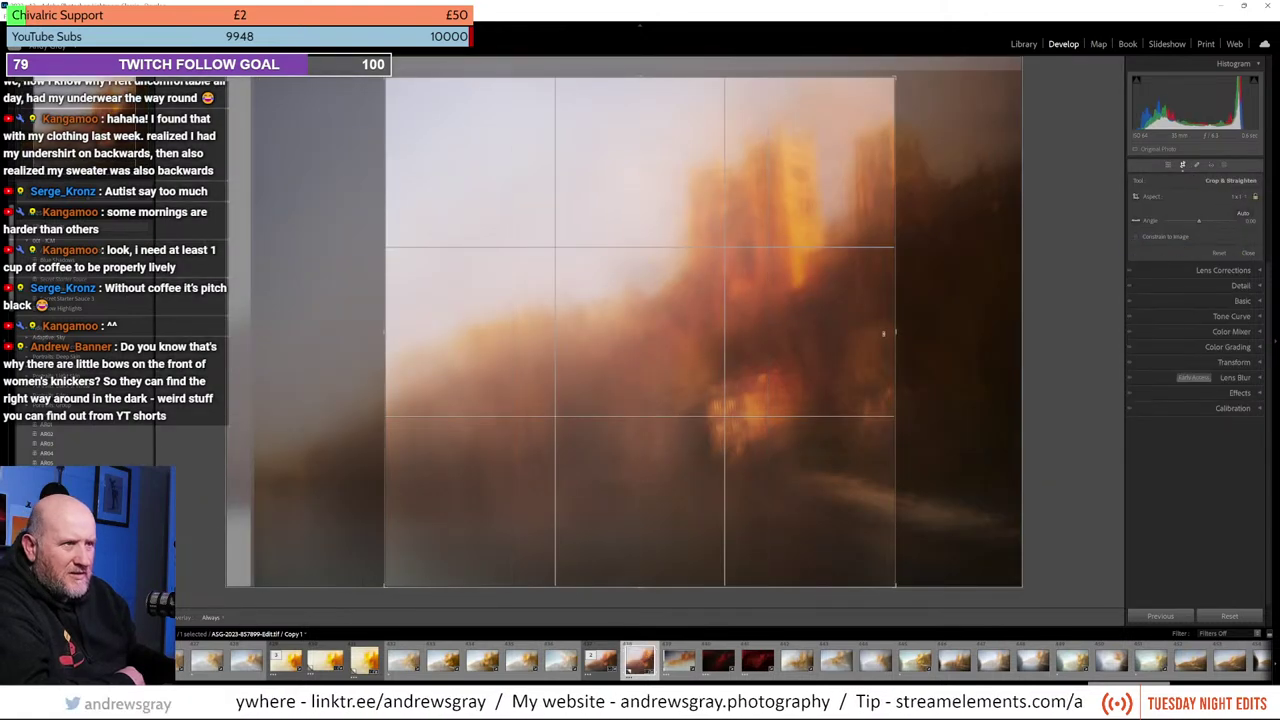
pyautogui.moveTo(714, 371); pyautogui.dragTo(676, 347)
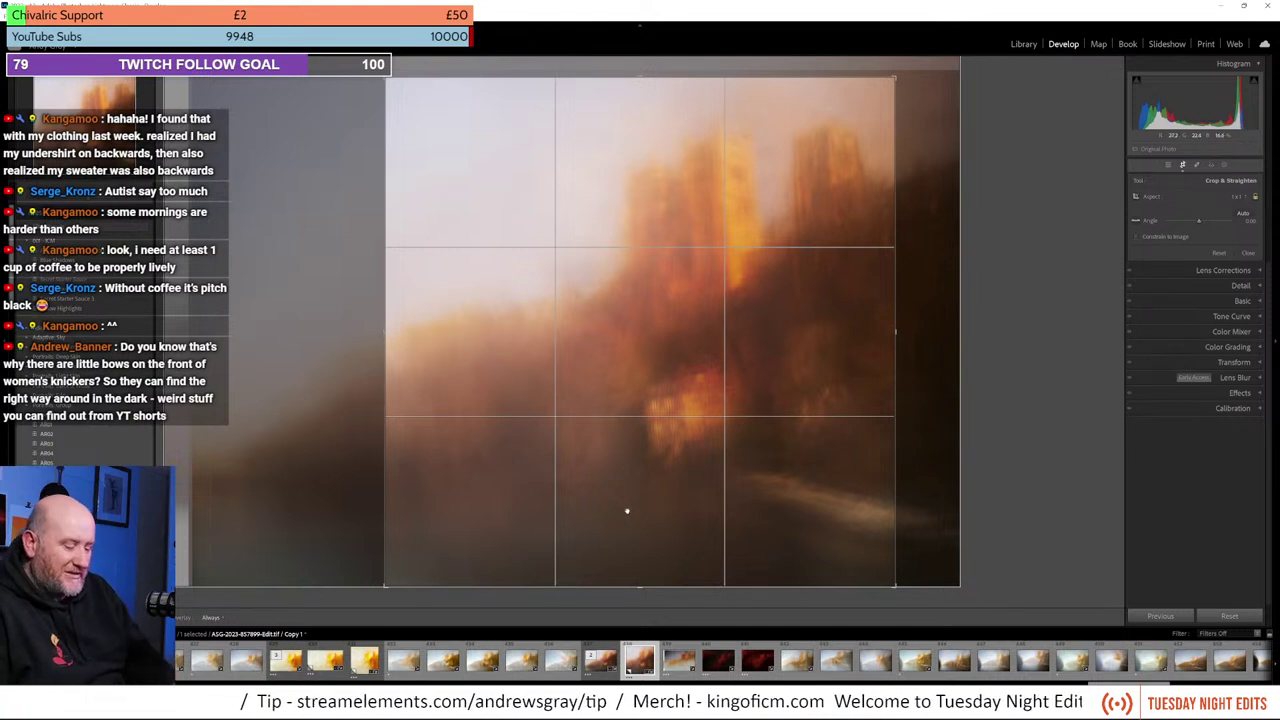
pyautogui.press('Return')
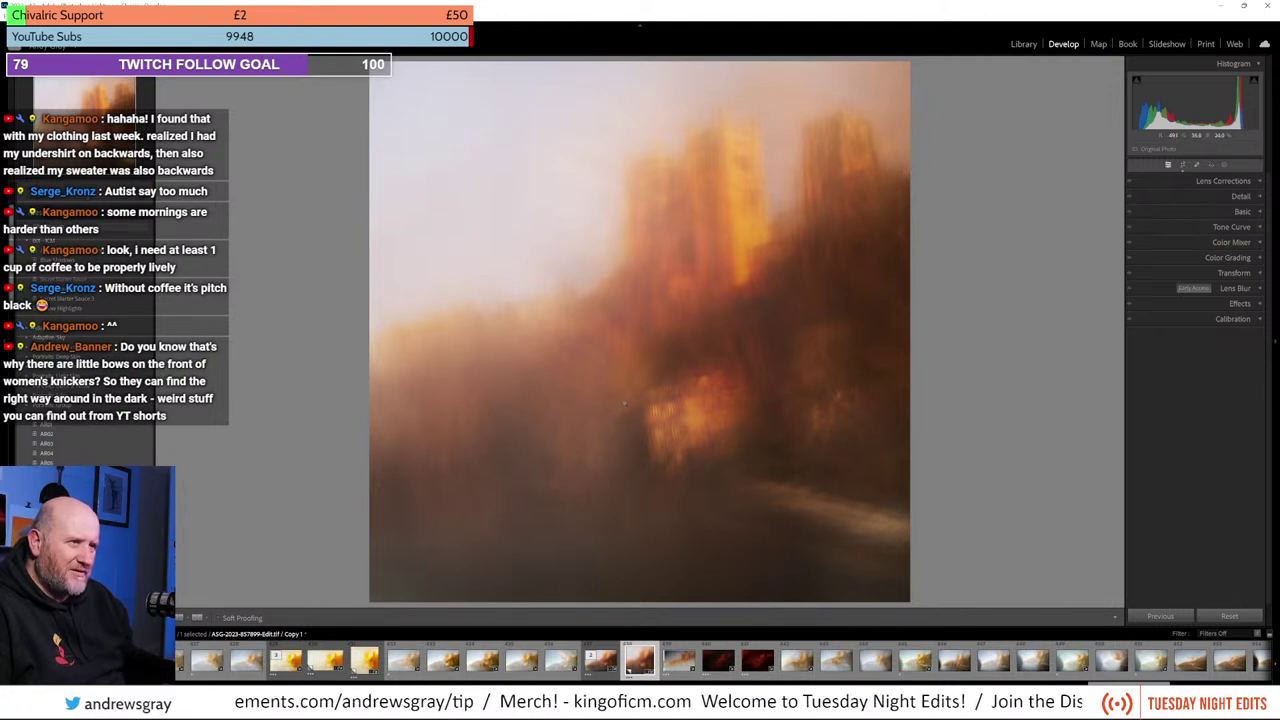
# Step: Create a second virtual copy of the orange cathedral photo
pyautogui.rightClick(624, 401)
pyautogui.moveTo(663, 326)
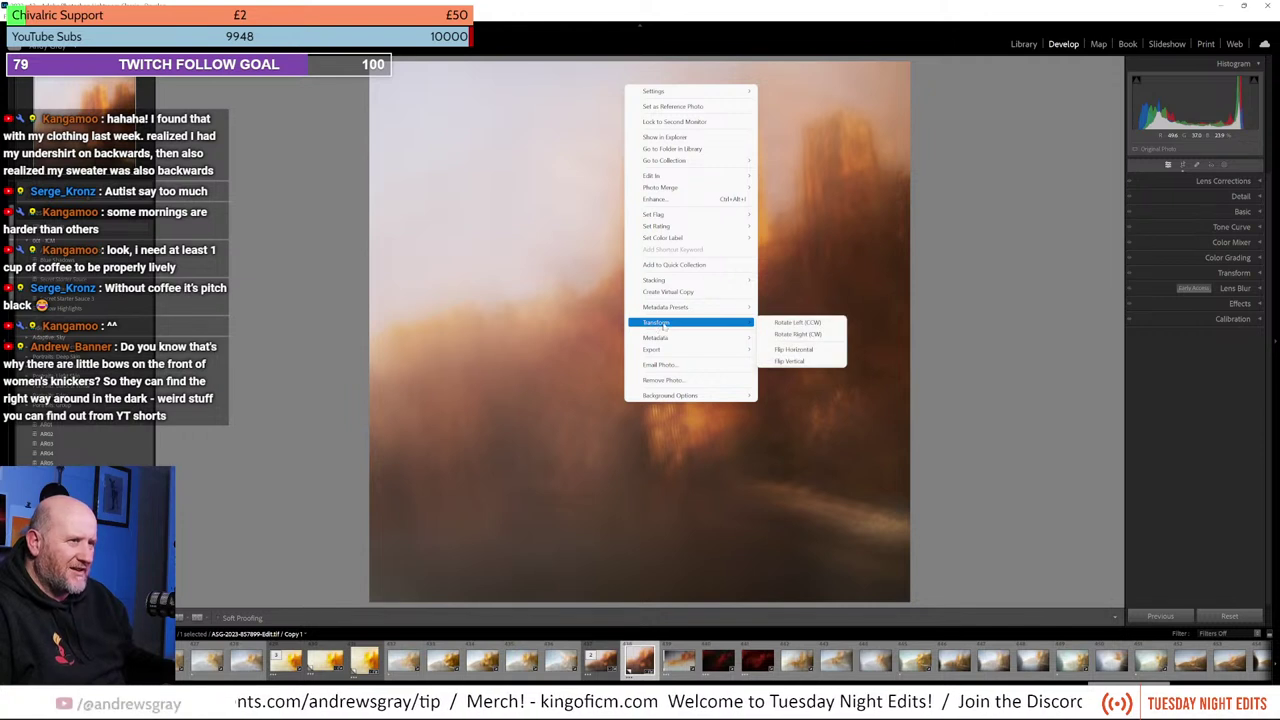
pyautogui.click(682, 291)
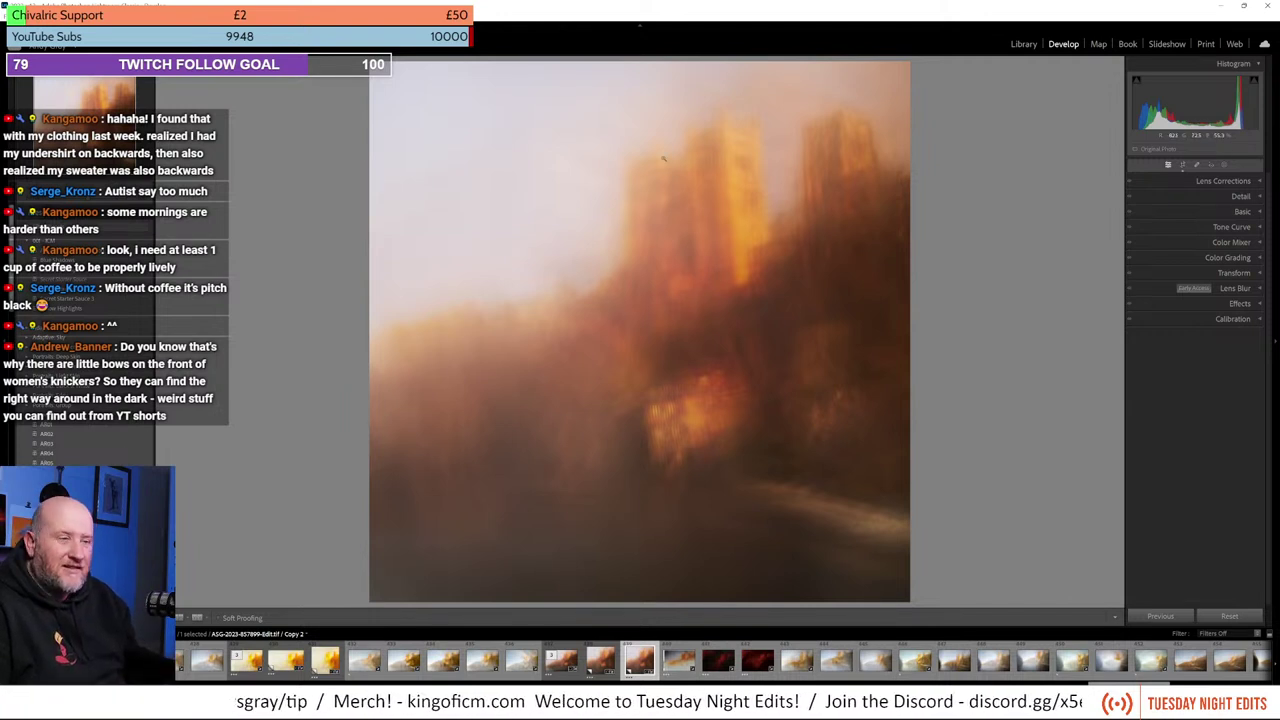
# Step: Shrink the second copy's square crop inward, reposition the photo, and apply it
pyautogui.click(1183, 165)
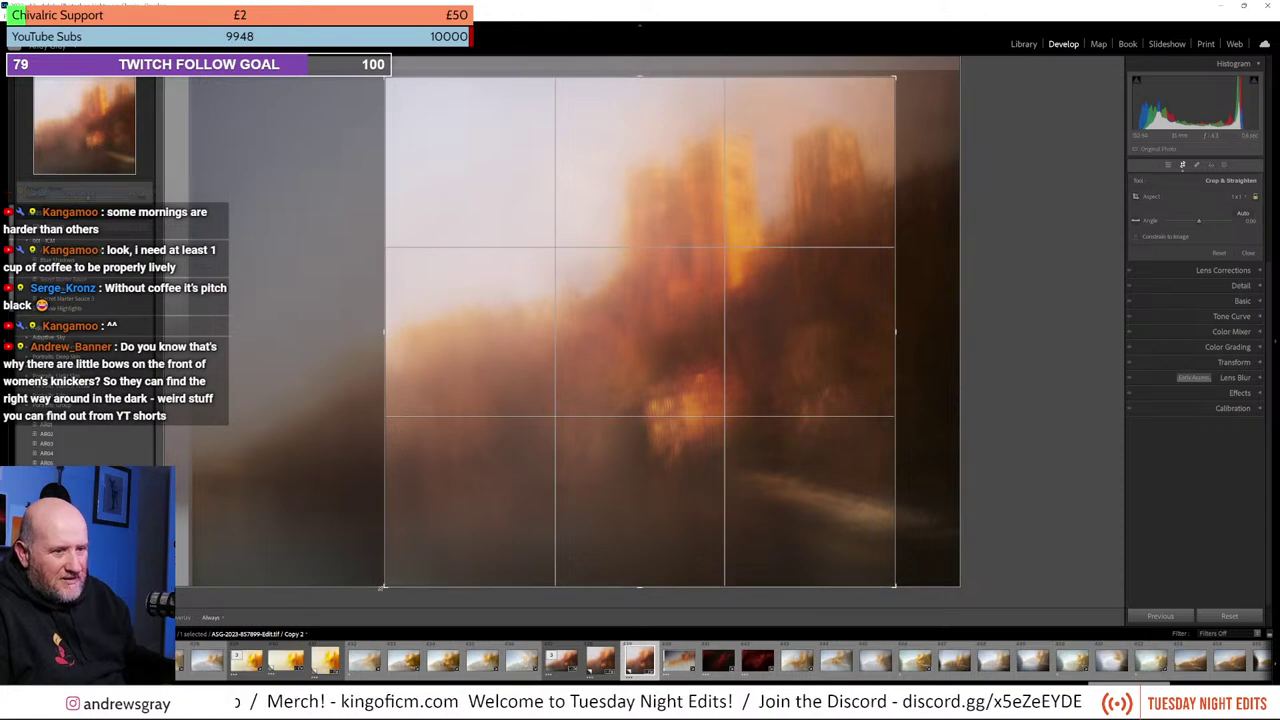
pyautogui.moveTo(385, 585); pyautogui.dragTo(409, 542)
pyautogui.moveTo(606, 449); pyautogui.dragTo(737, 265)
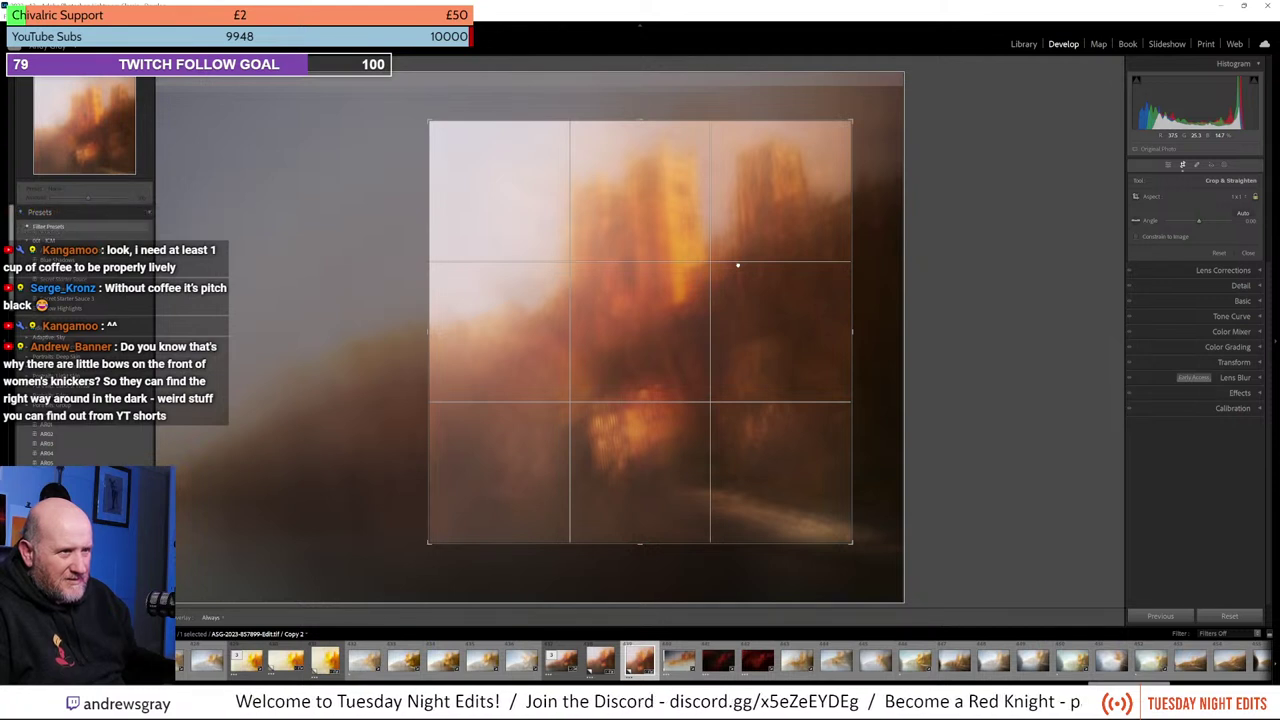
pyautogui.moveTo(737, 265); pyautogui.dragTo(738, 274)
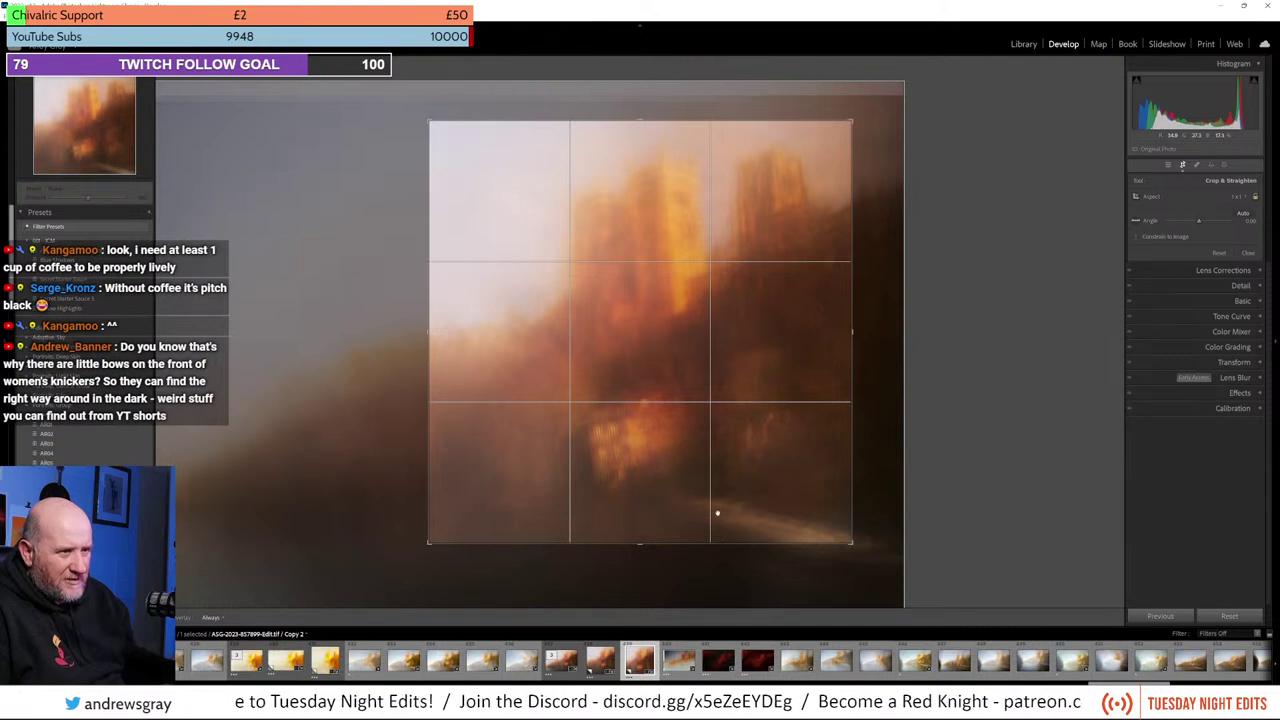
pyautogui.press('Return')
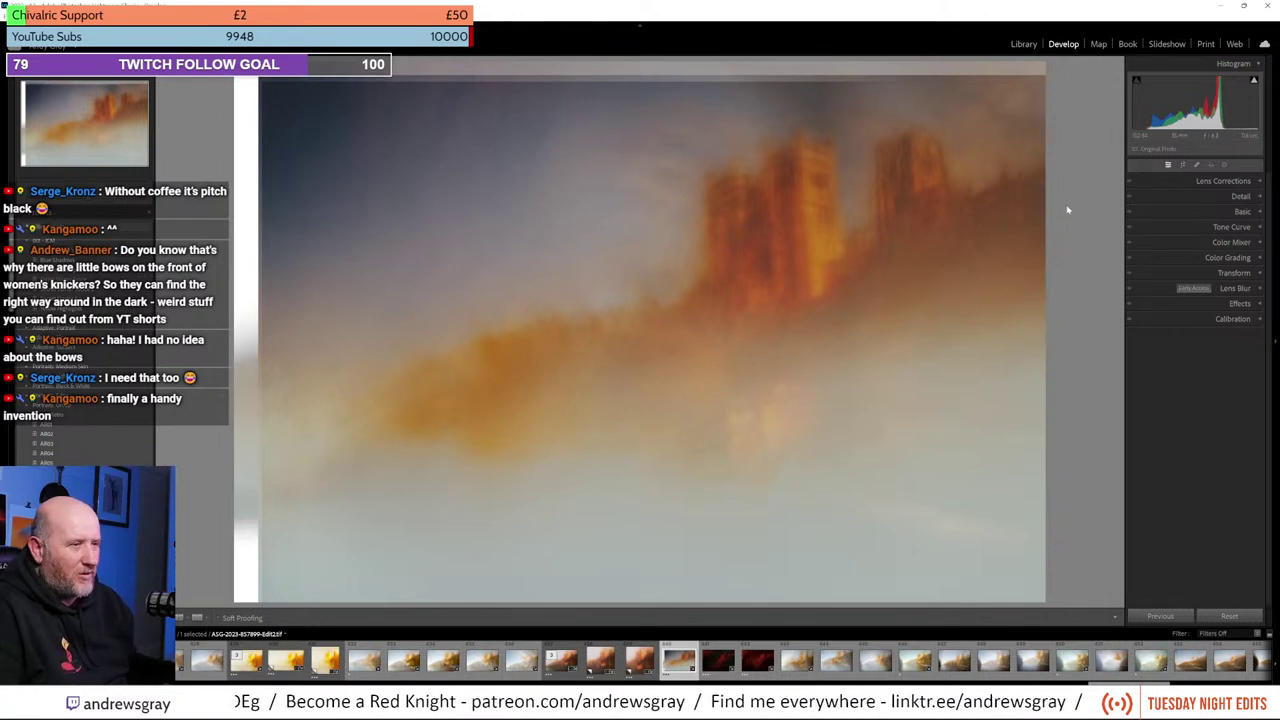
# Step: Set a 16 x 9 widescreen crop on the grey-sky photo, narrowing the left edge and repositioning
pyautogui.click(1183, 166)
pyautogui.click(1230, 197)
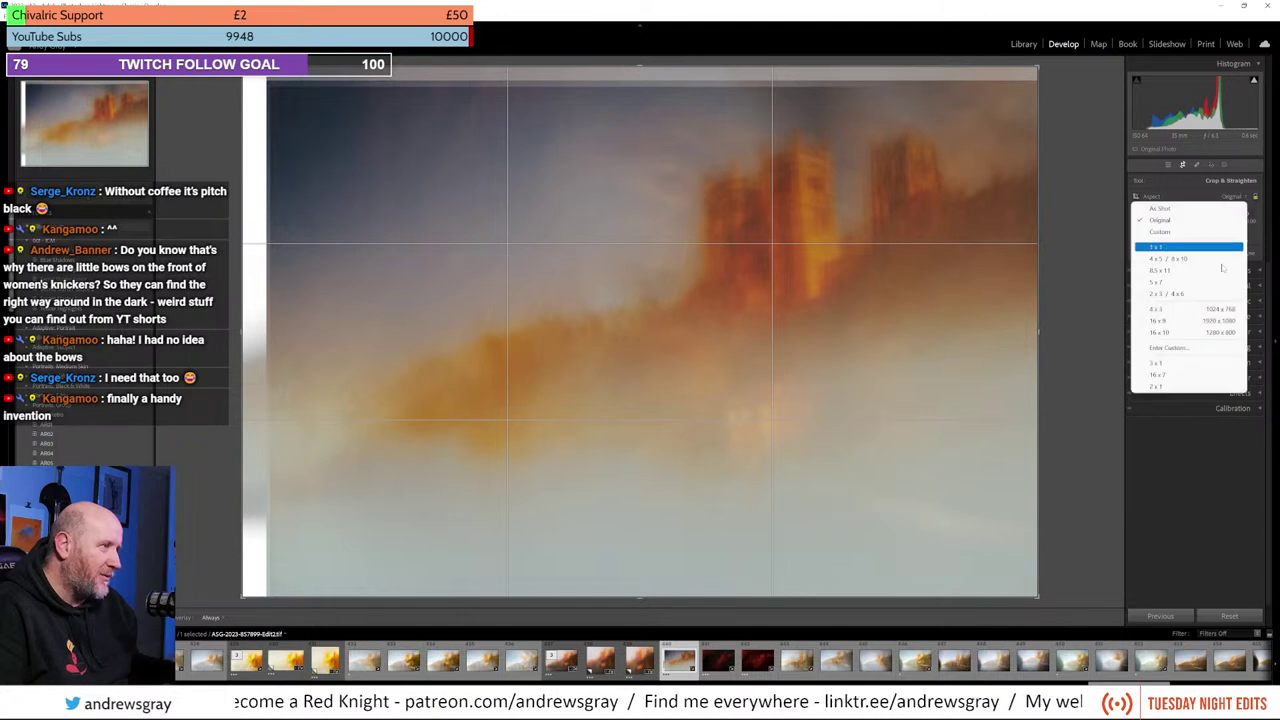
pyautogui.click(1222, 320)
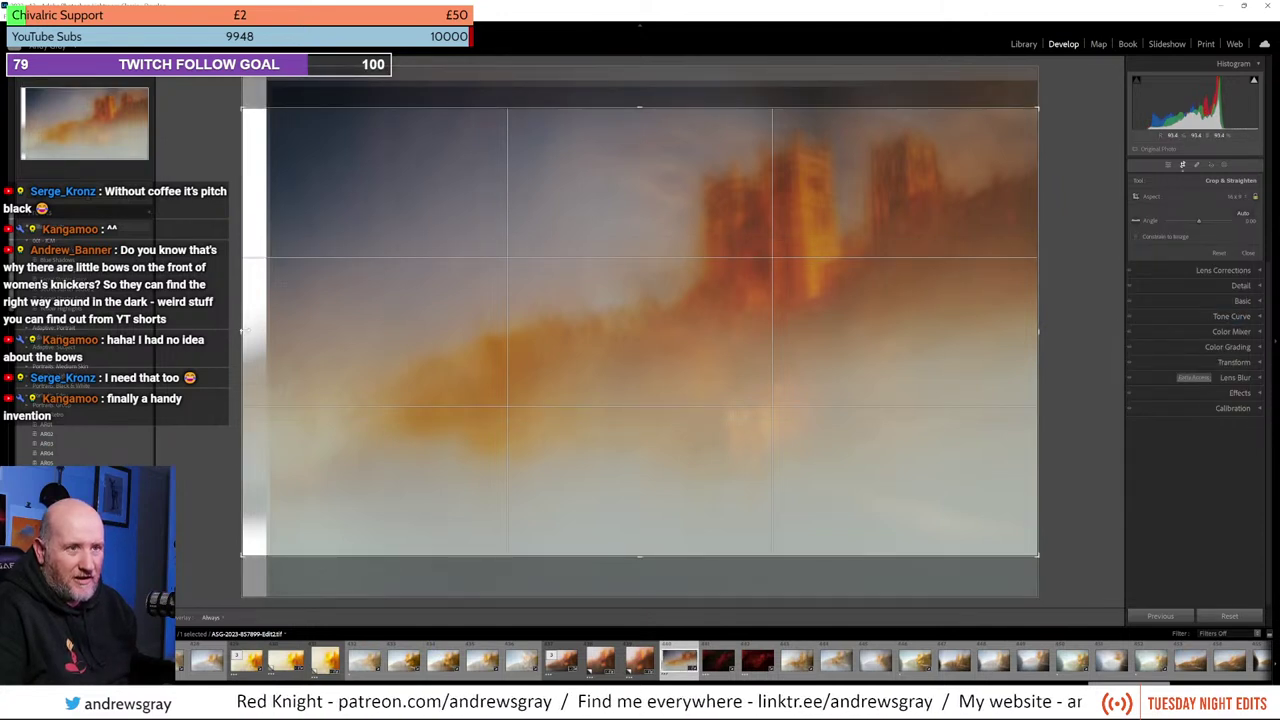
pyautogui.moveTo(244, 331); pyautogui.dragTo(258, 331)
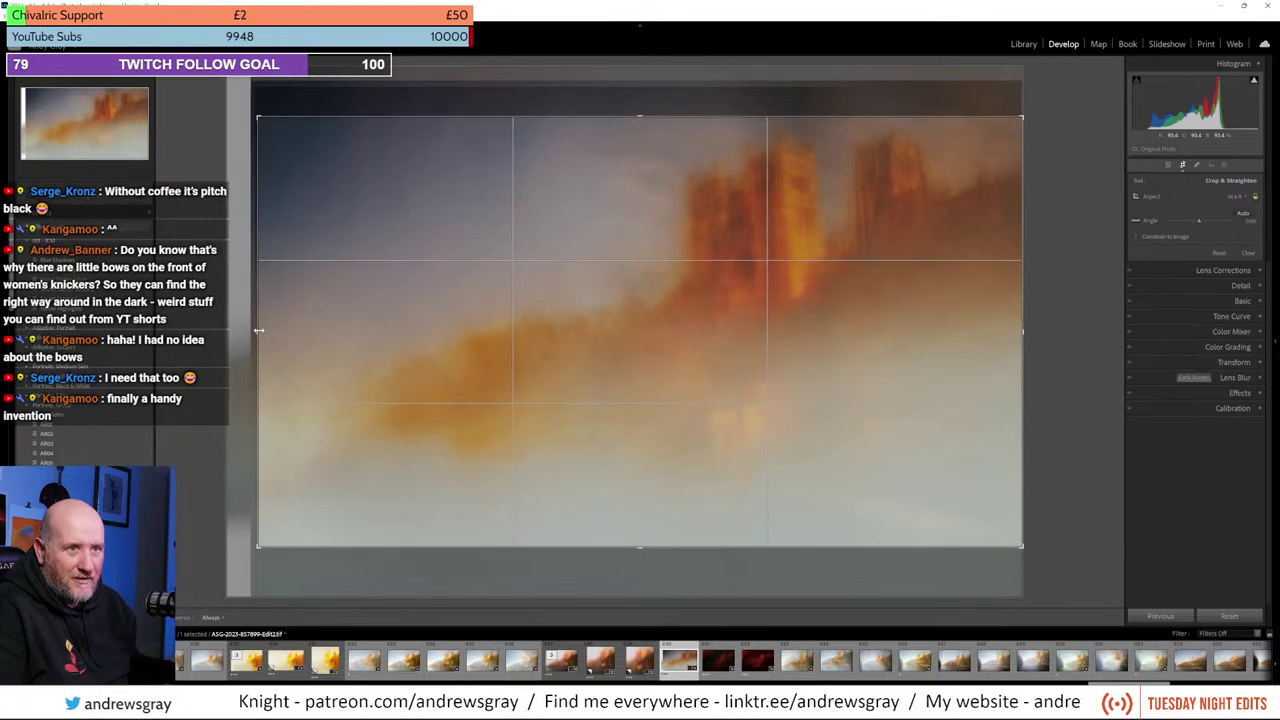
pyautogui.moveTo(689, 183); pyautogui.dragTo(671, 209)
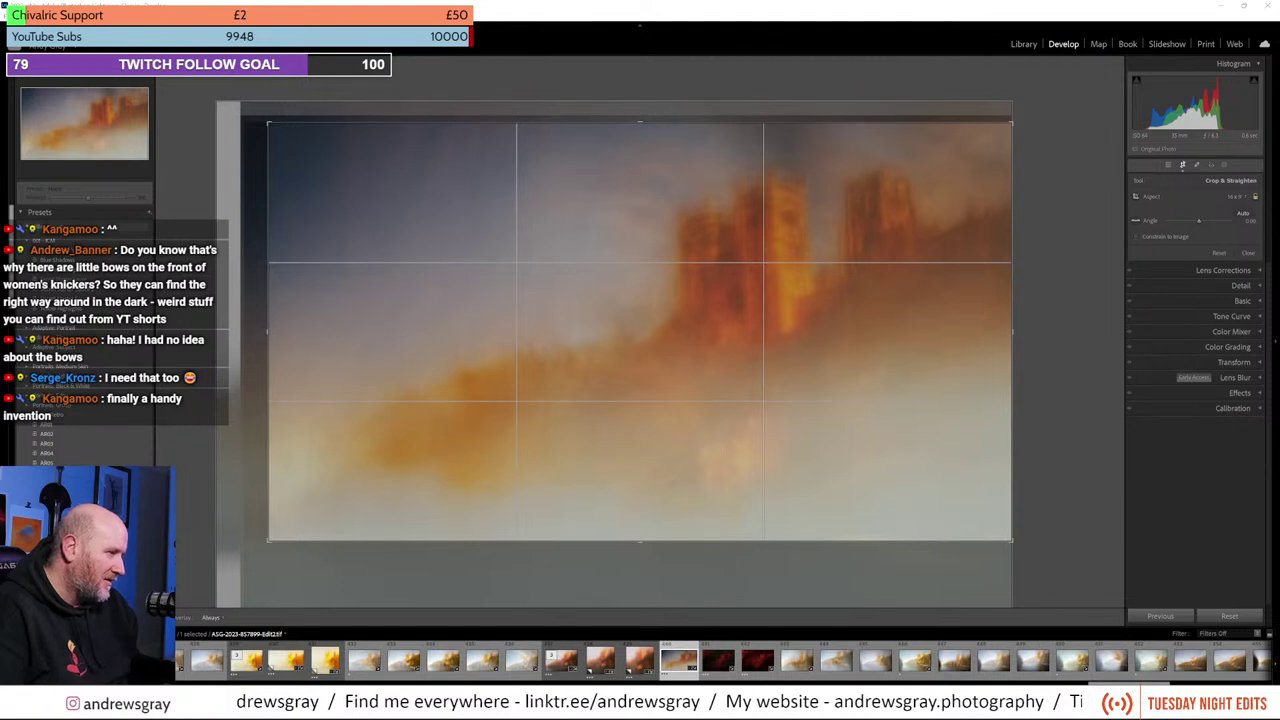
# Step: Dismiss the Windows notification panel, apply the widescreen crop, and open the dark red image
pyautogui.press('super+n')
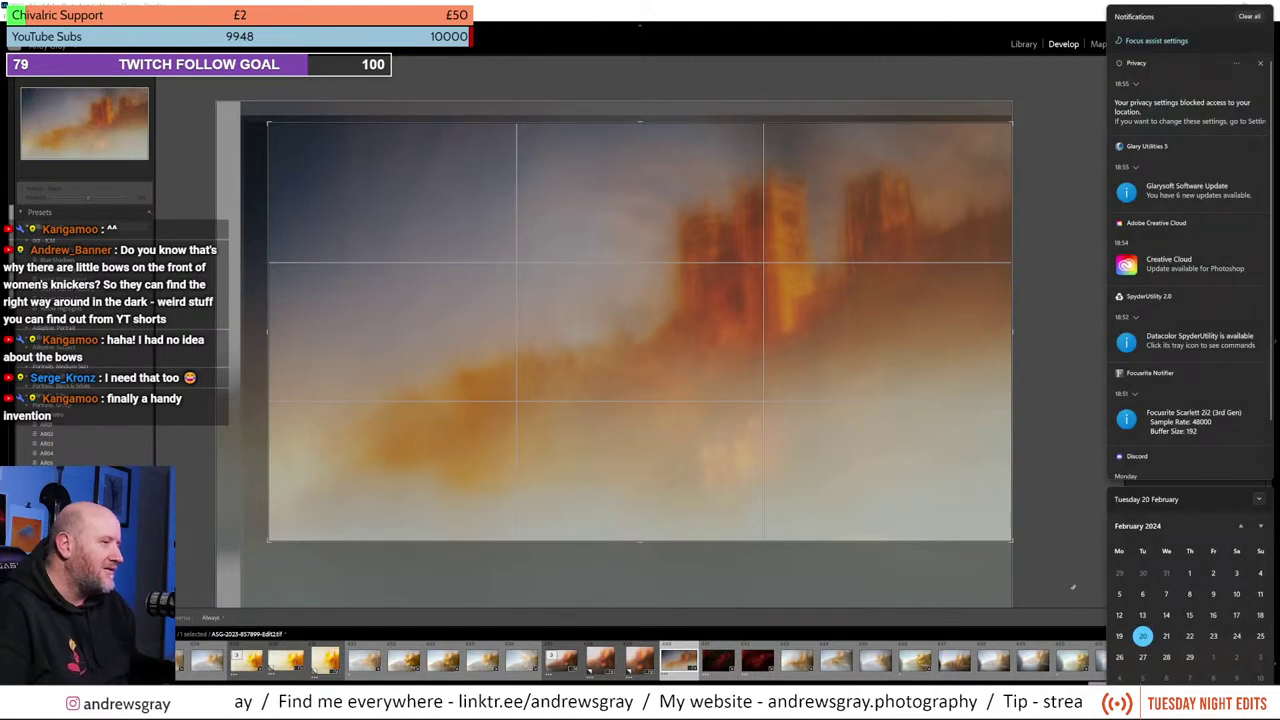
pyautogui.click(823, 323)
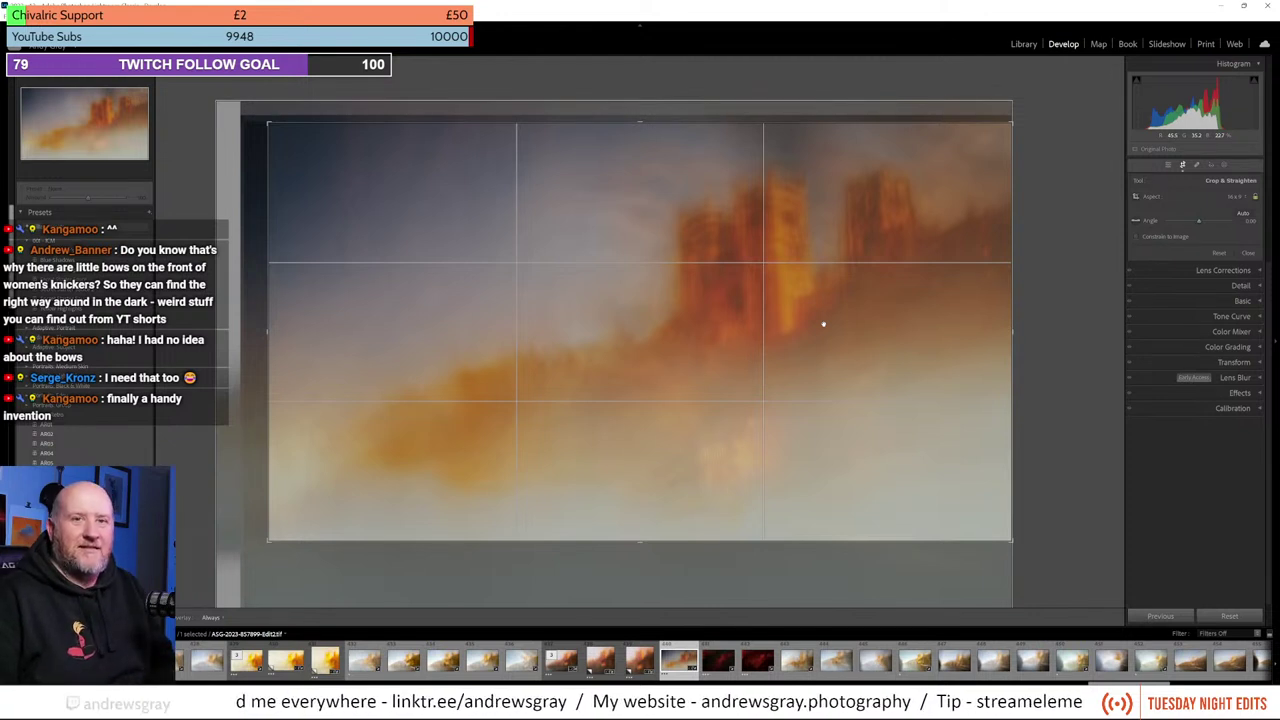
pyautogui.press('Return')
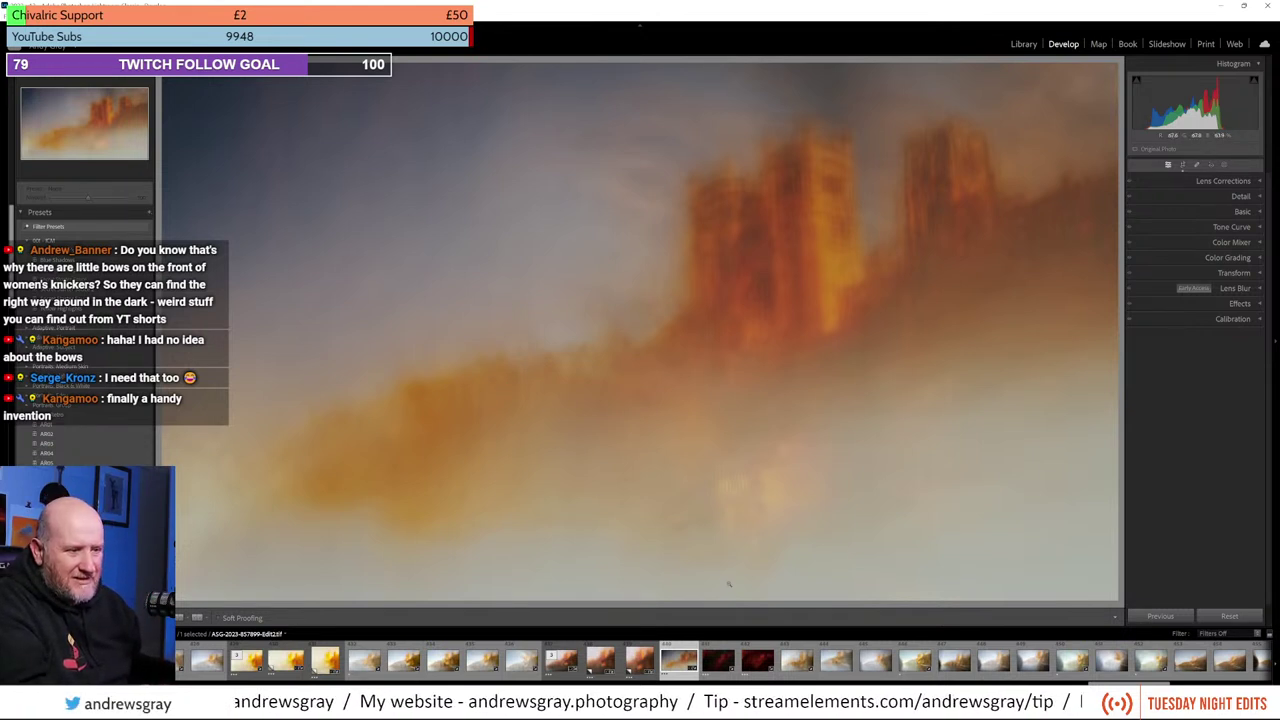
pyautogui.click(718, 668)
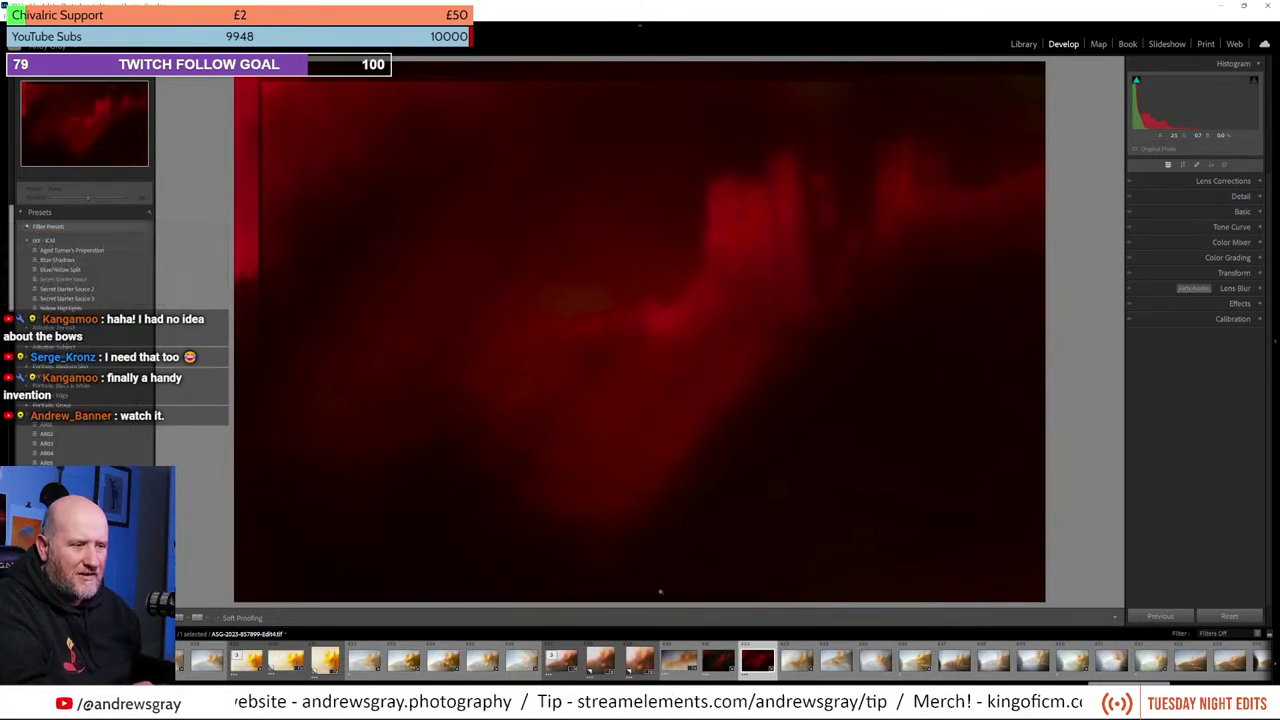
# Step: Open the dark red cathedral image and create a virtual copy of it
pyautogui.click(712, 662)
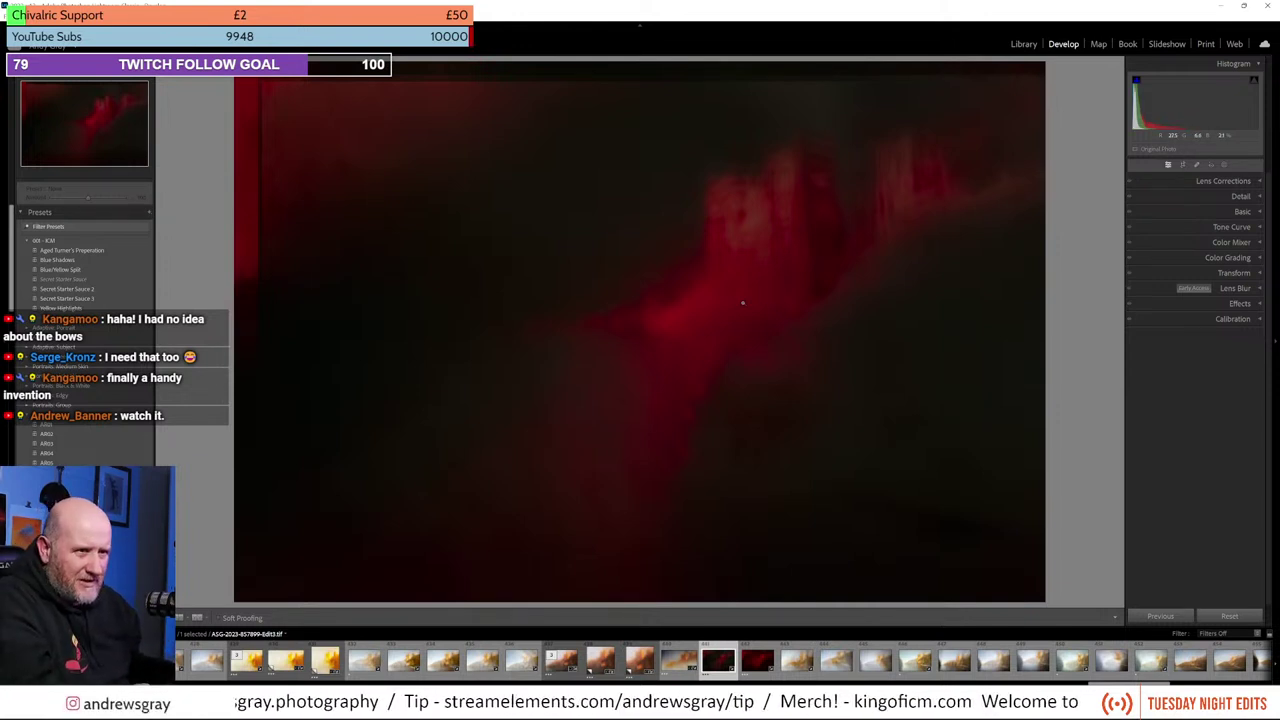
pyautogui.rightClick(749, 321)
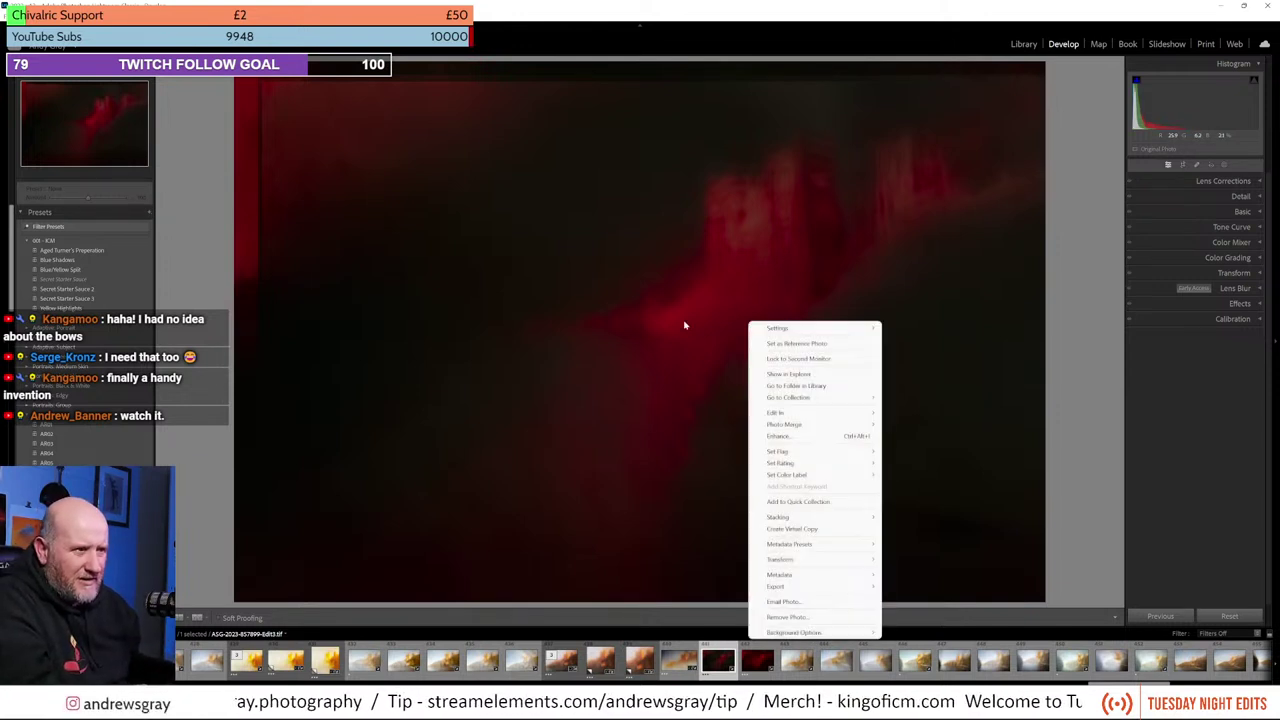
pyautogui.click(840, 529)
# Step: Set the copy to a 1 x 1 crop, shrinking from the top and shifting the subject left
pyautogui.click(1183, 165)
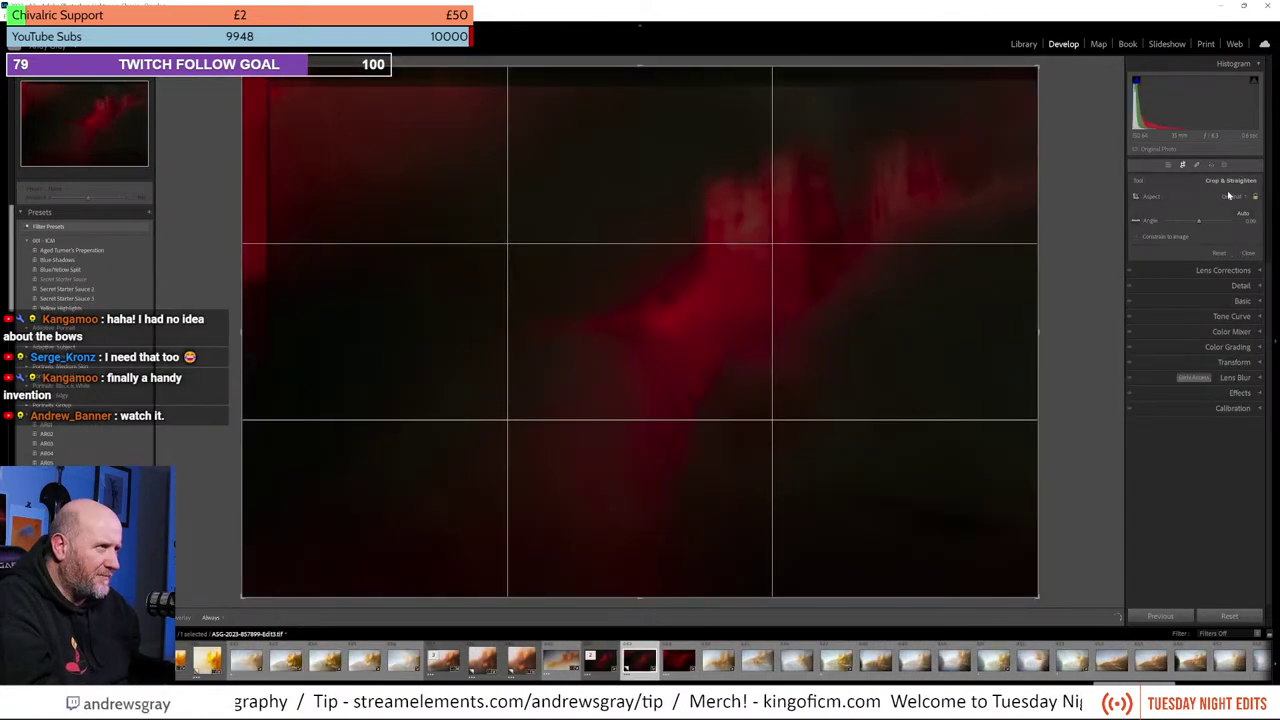
pyautogui.click(1229, 196)
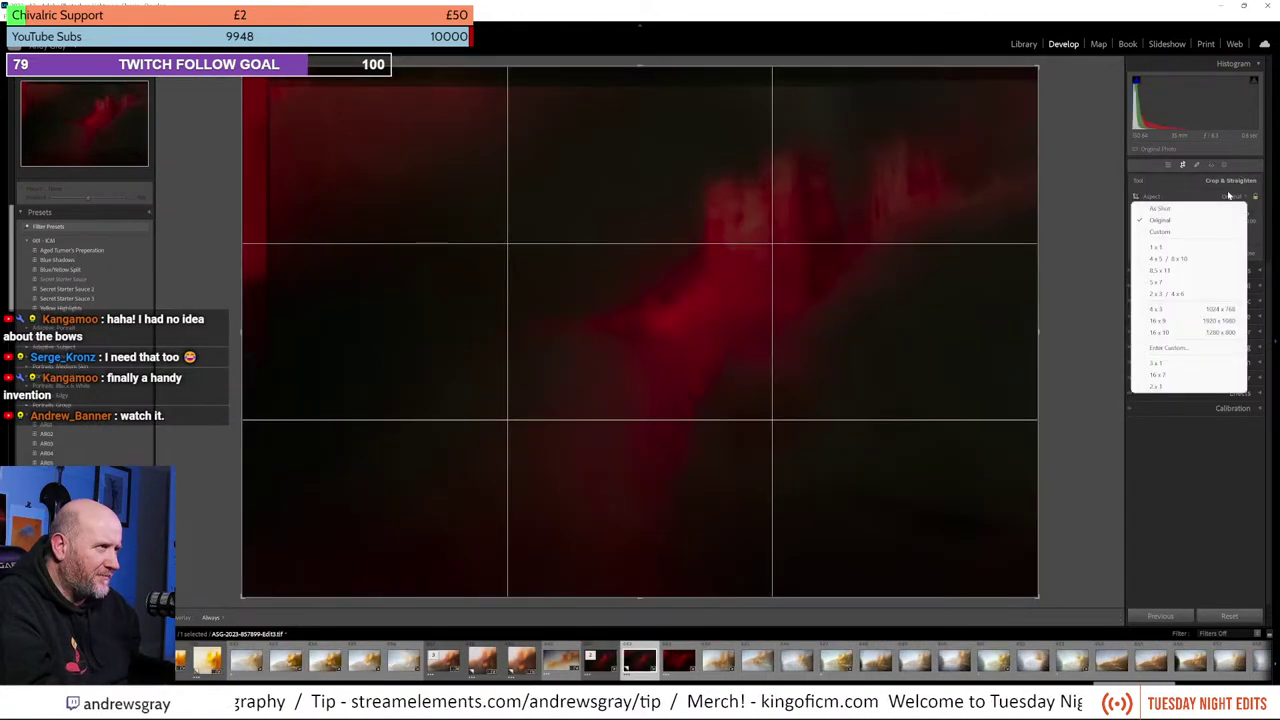
pyautogui.click(1190, 247)
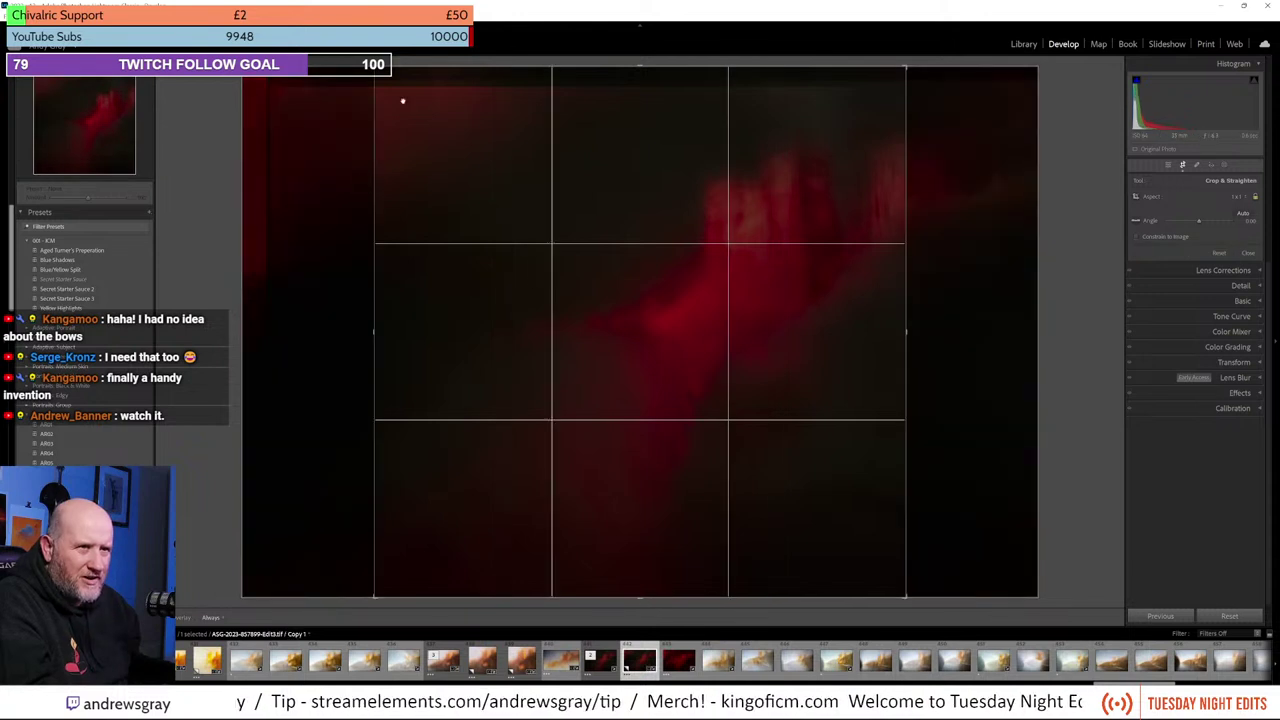
pyautogui.moveTo(642, 76); pyautogui.dragTo(640, 80)
pyautogui.moveTo(658, 126); pyautogui.dragTo(564, 184)
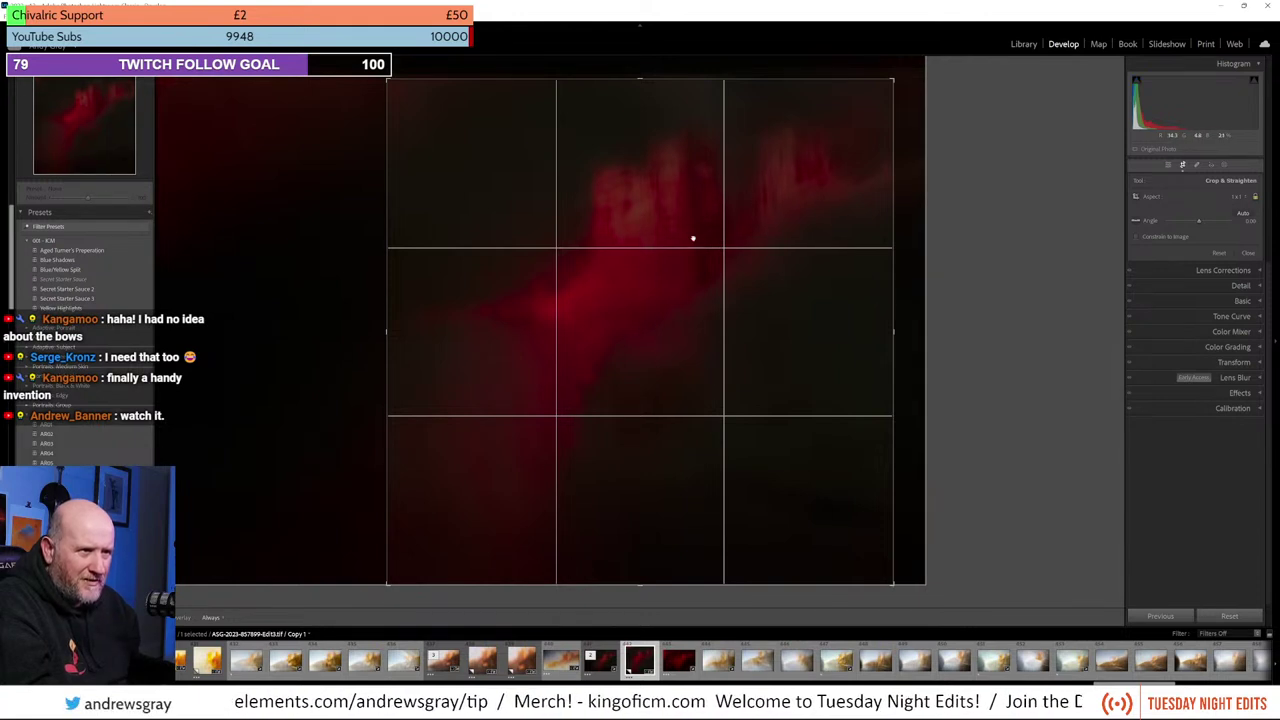
pyautogui.moveTo(622, 350); pyautogui.dragTo(604, 339)
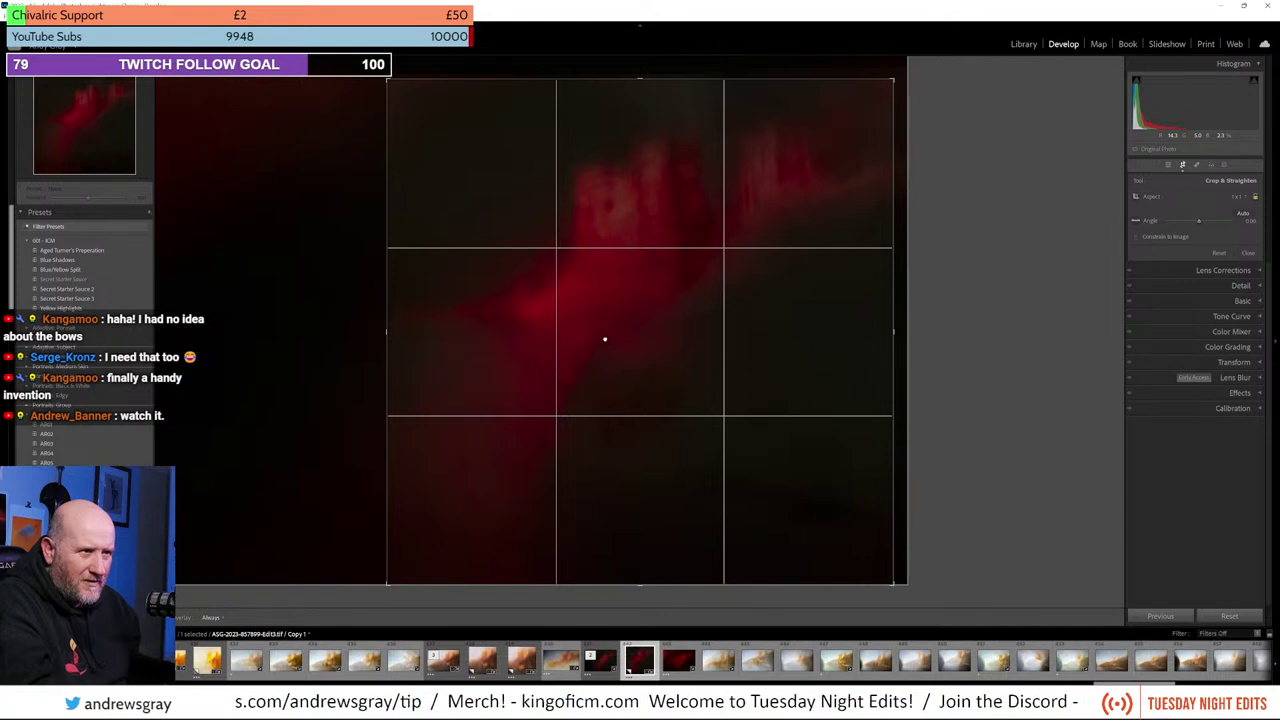